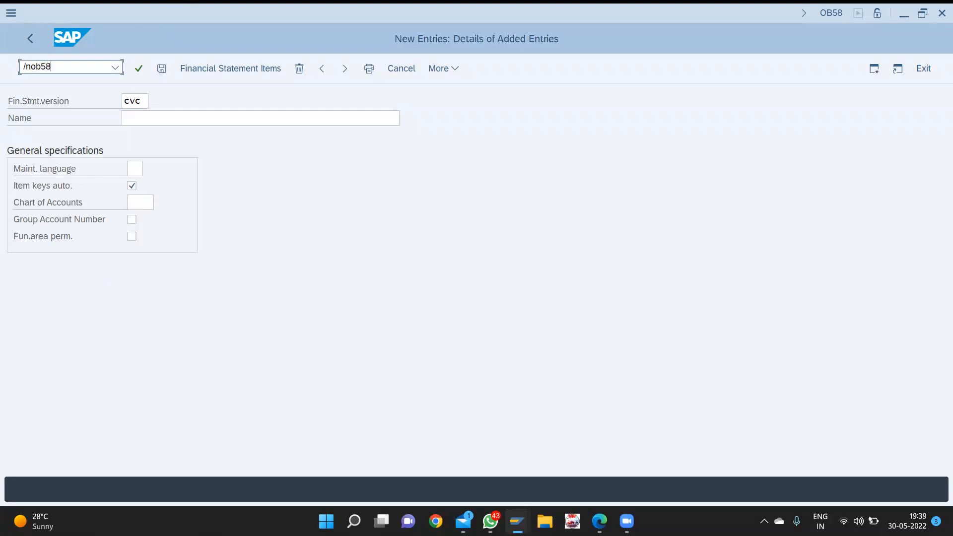
- Start a new financial statement version in OB58 named 'financial statment for cvc'
key("Return")
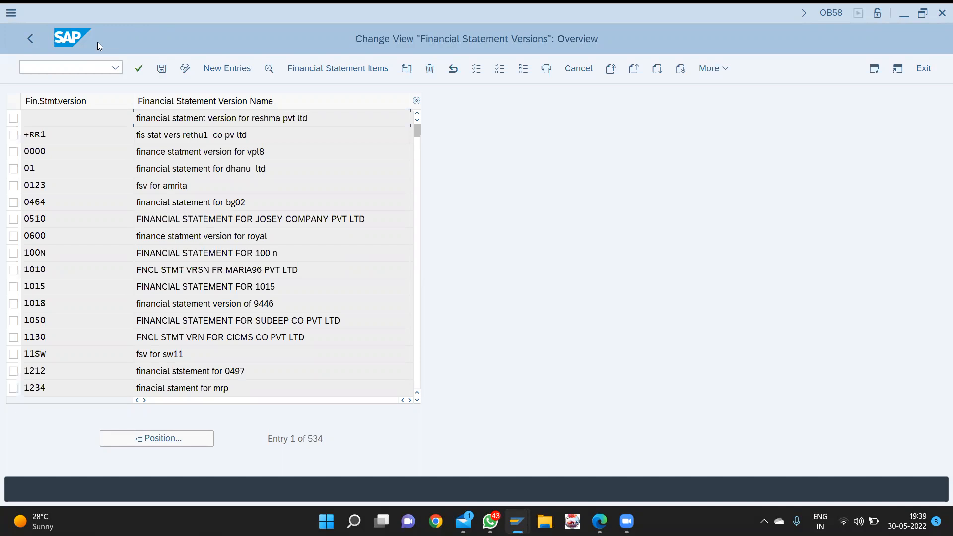
key("F5")
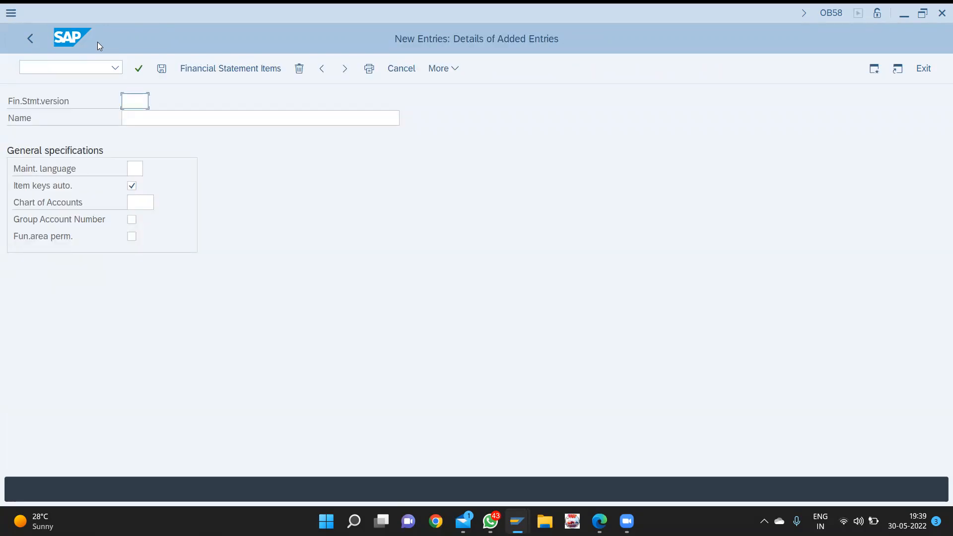
type("cvc")
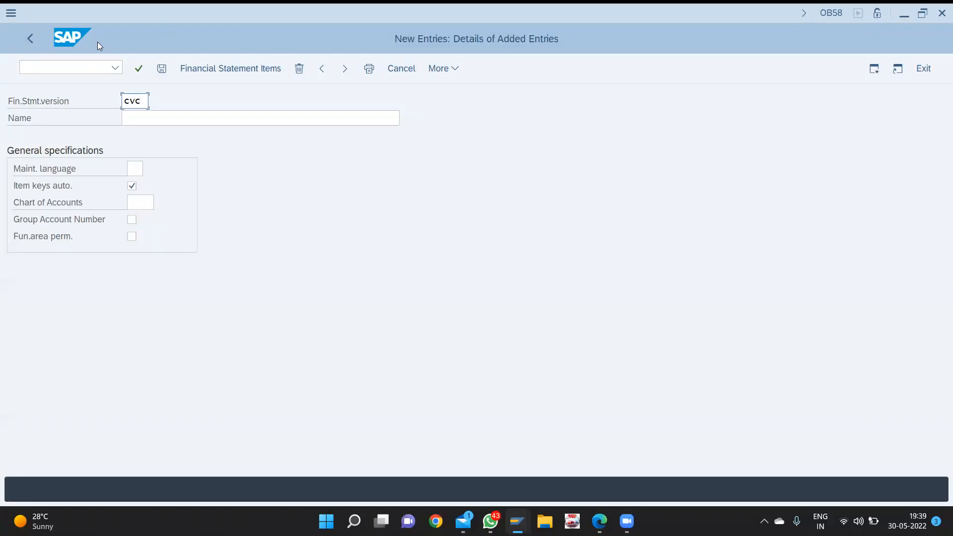
key("Tab")
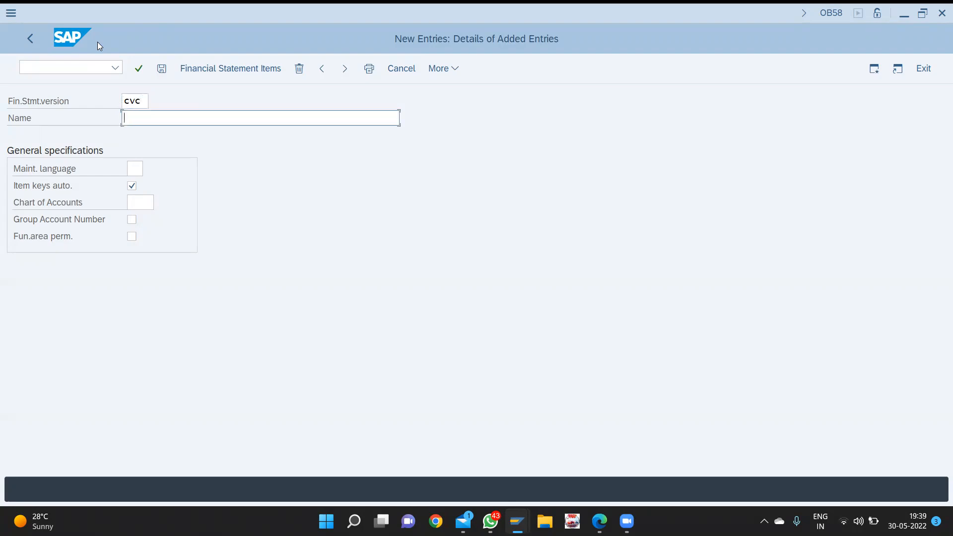
type("fin")
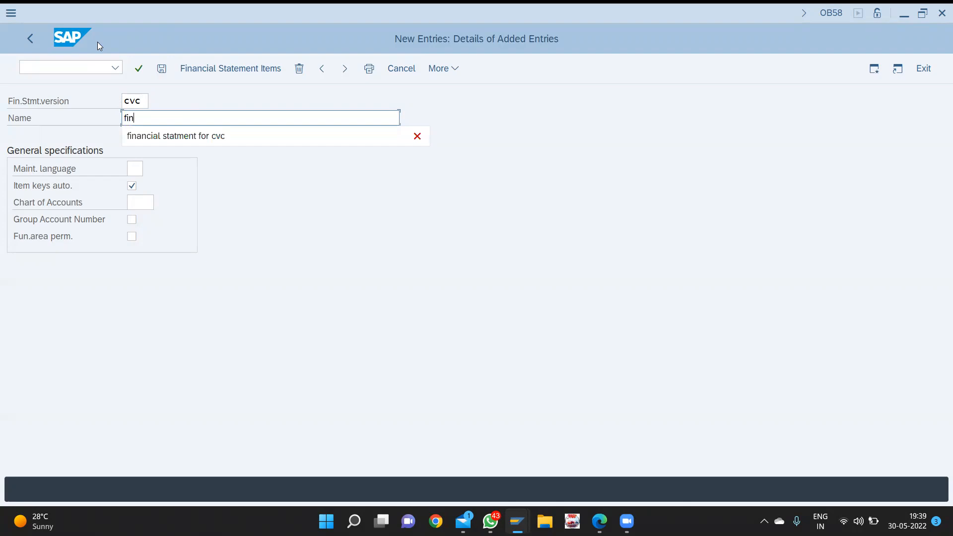
key("Down")
key("Return")
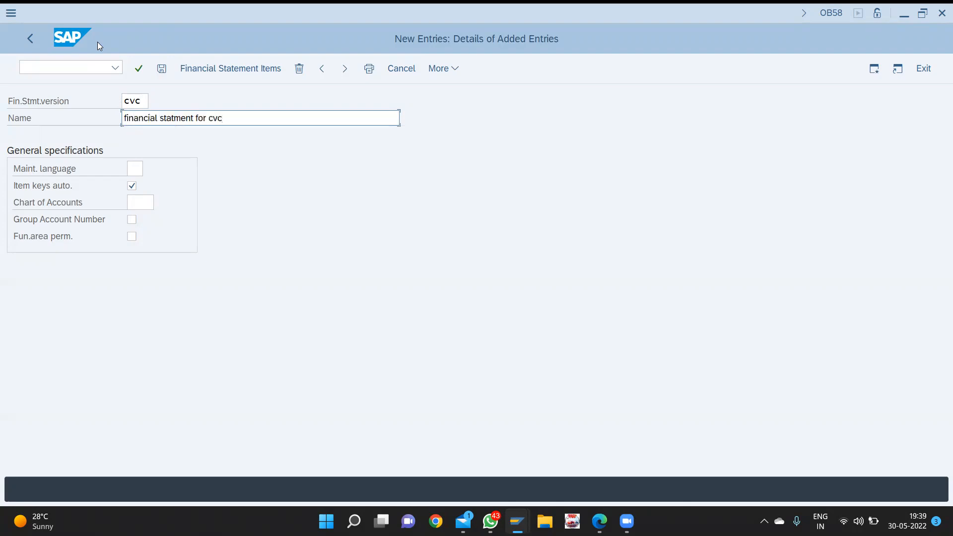
- Set language EN and chart of accounts CVC, and enter version key VCV
key("Tab")
type("e")
key("Tab")
key("Tab")
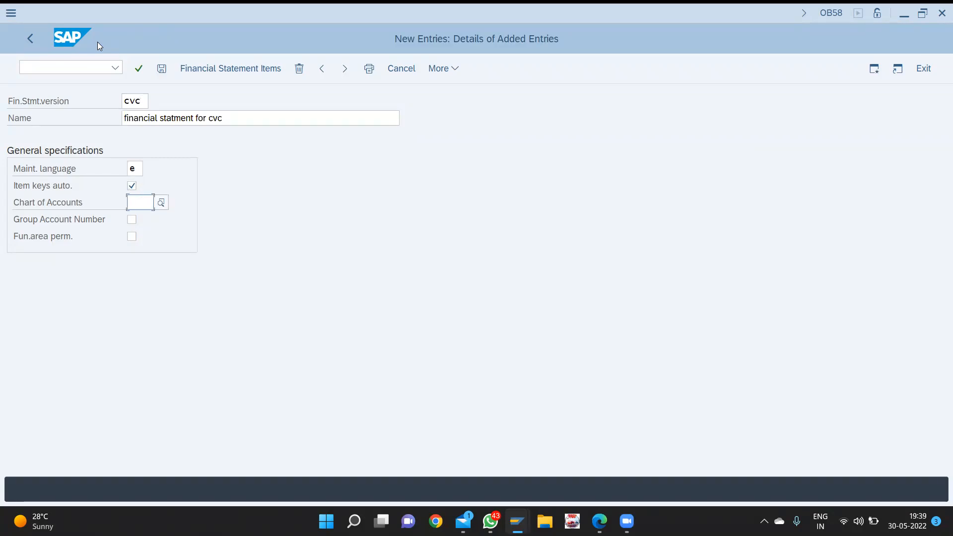
type("cvc")
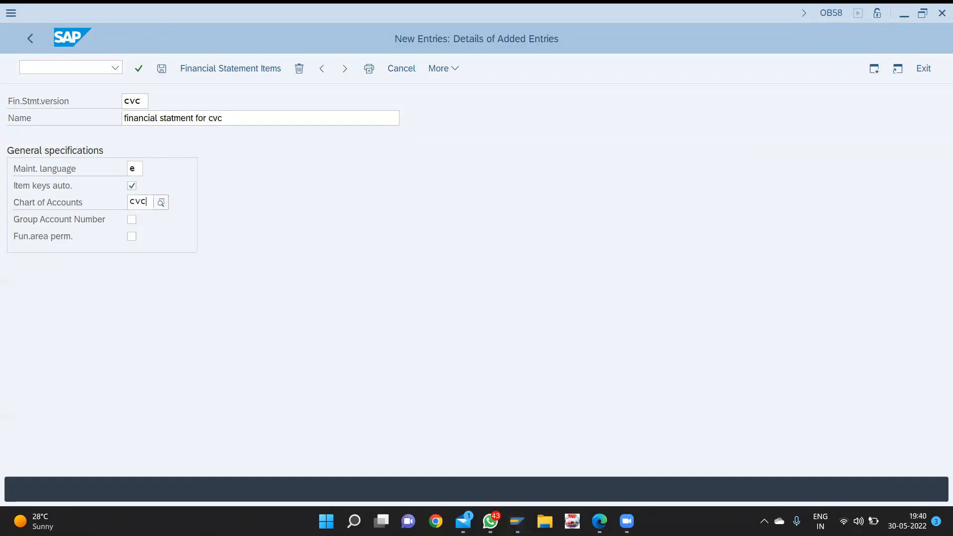
key("Up")
key("Return")
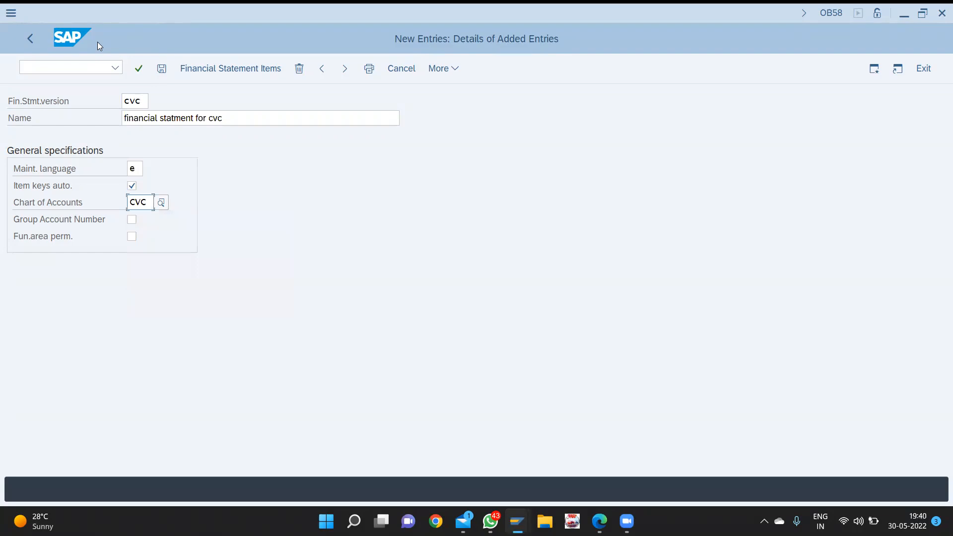
key("Return")
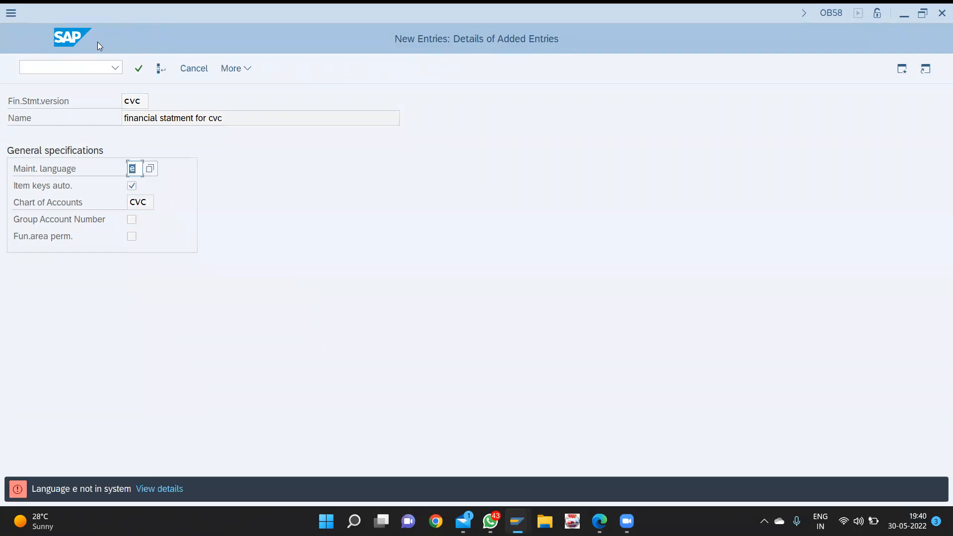
type("en")
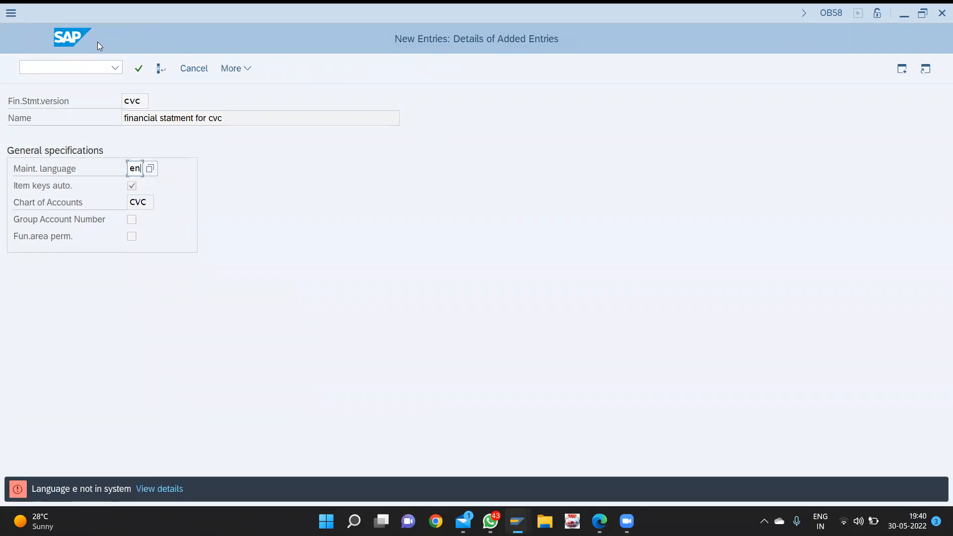
key("Return")
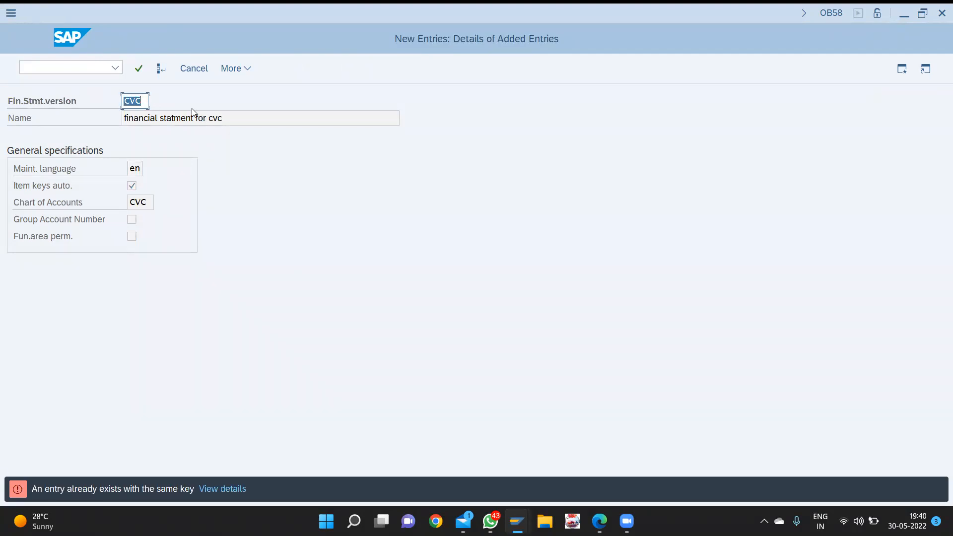
type("vcv")
key("Return")
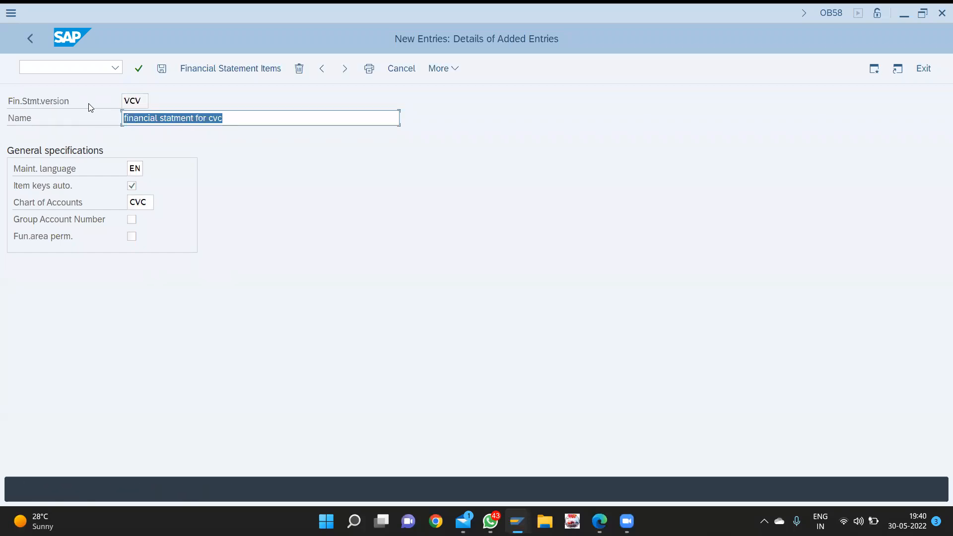
- Save version VCV and confirm the customizing request
key("ctrl+s")
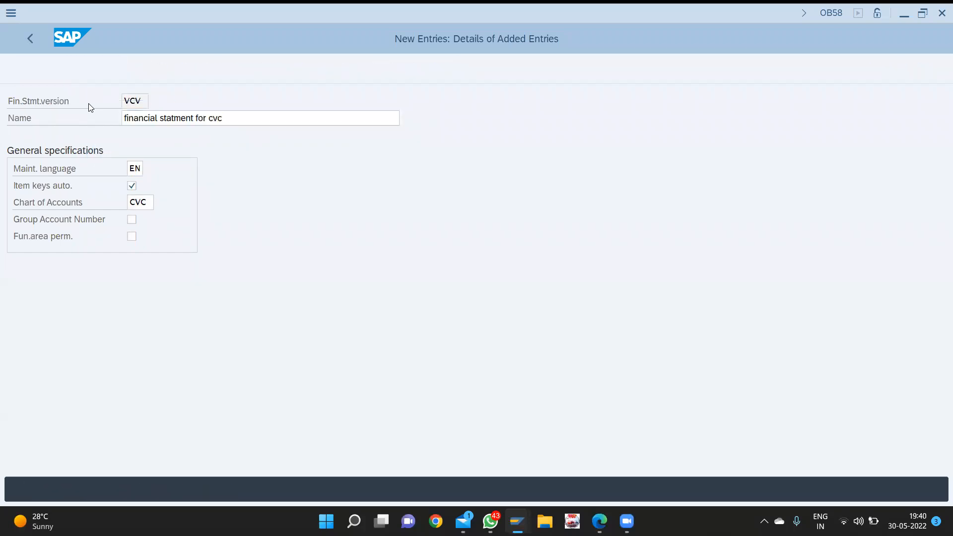
key("Return")
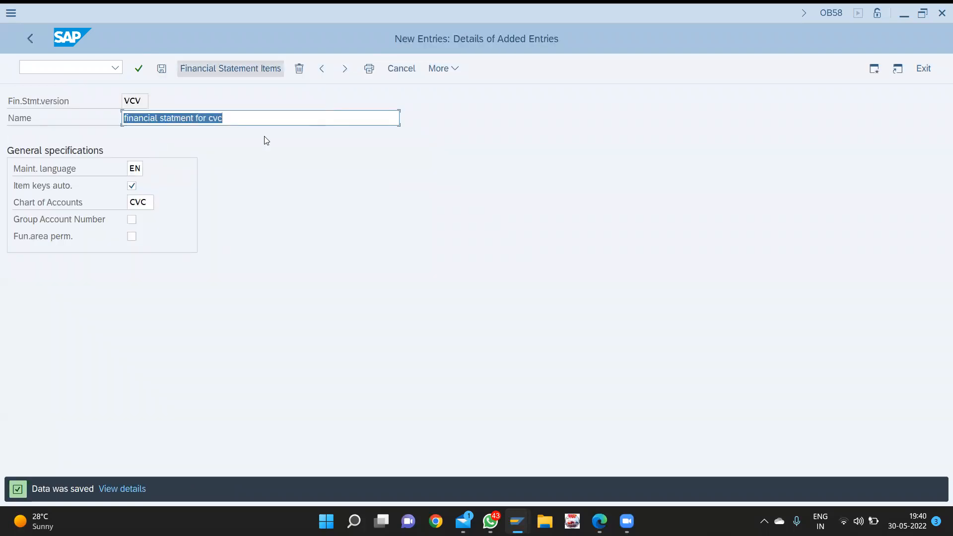
left_click(223, 71)
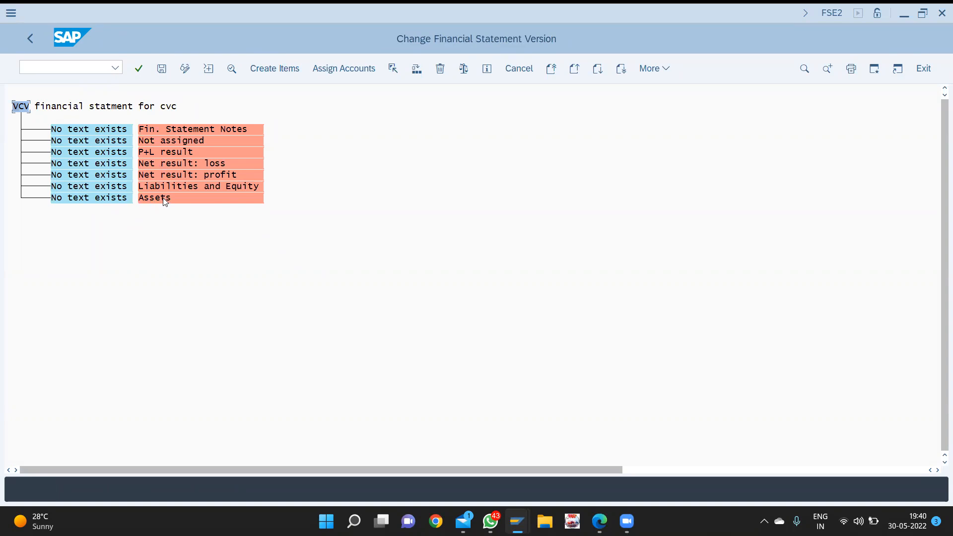
- Open the item text editor for the Assets node of version VCV
double_click(99, 198)
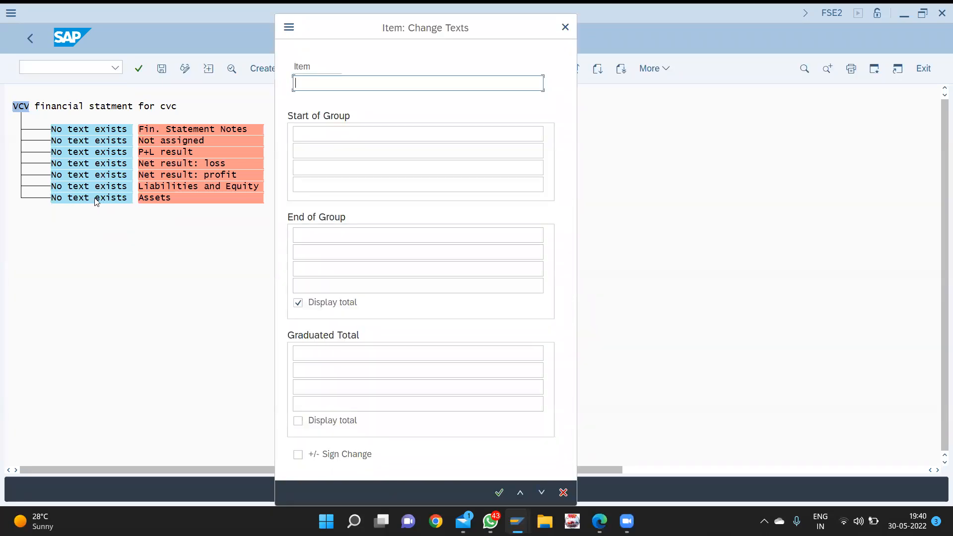
- Label the Assets node 'asset' and the Liabilities and Equity node 'liability'
type("ass")
key("Down")
key("Return")
key("Return")
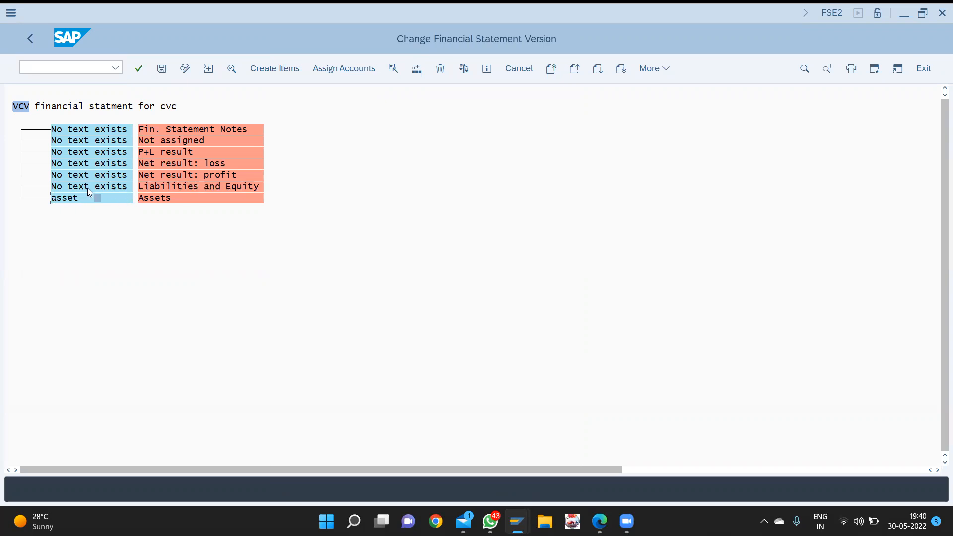
double_click(259, 129)
type("lia")
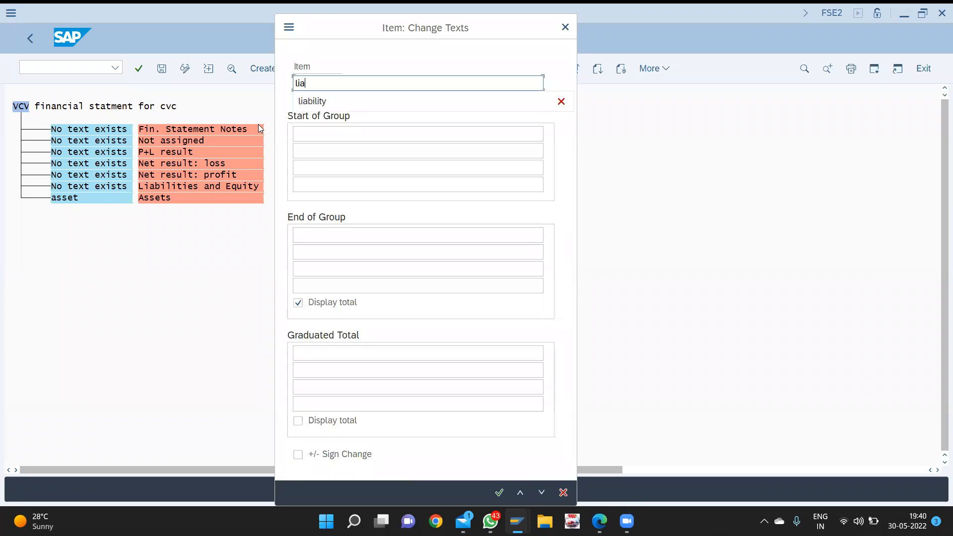
key("Down")
key("Return")
key("Return")
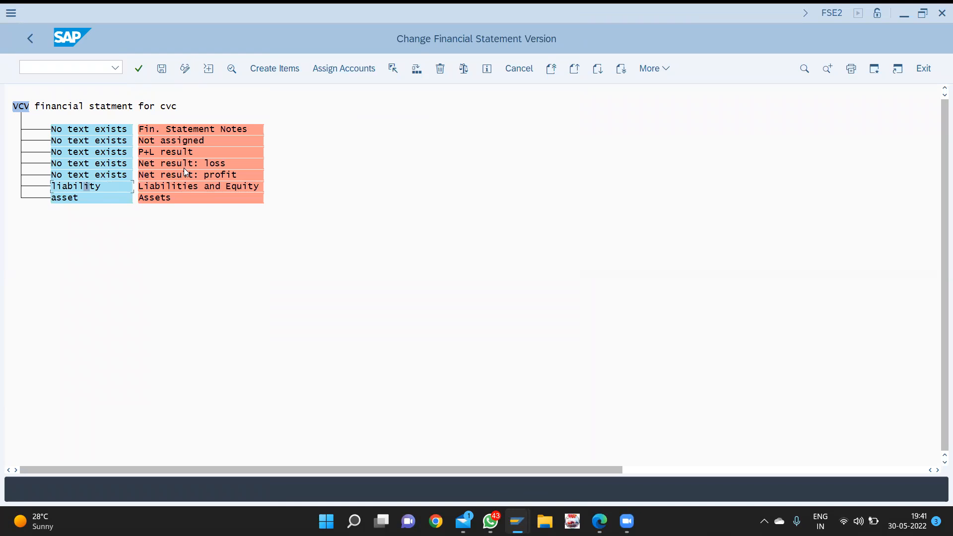
- Label both the Net result: loss and Net result: profit nodes 'retained earnings'
double_click(118, 165)
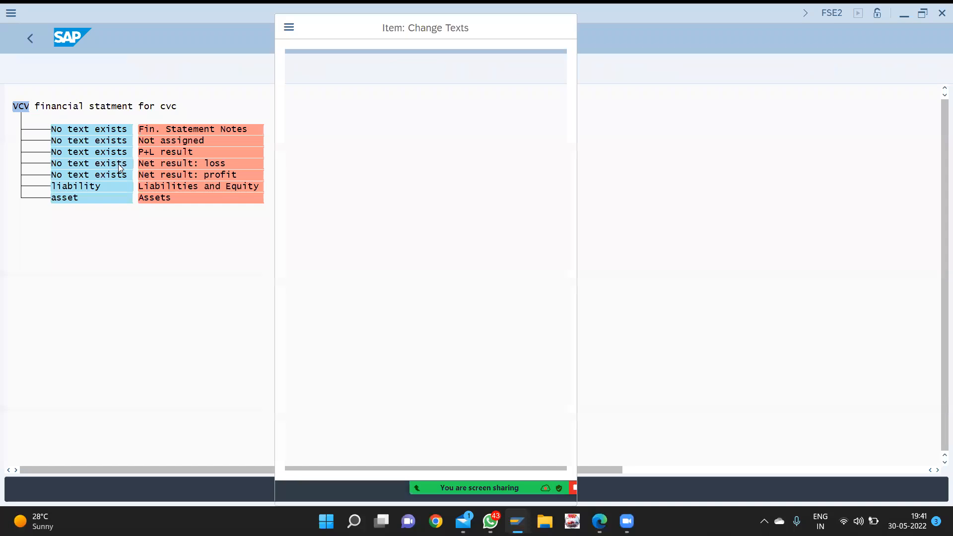
type("retained earnings")
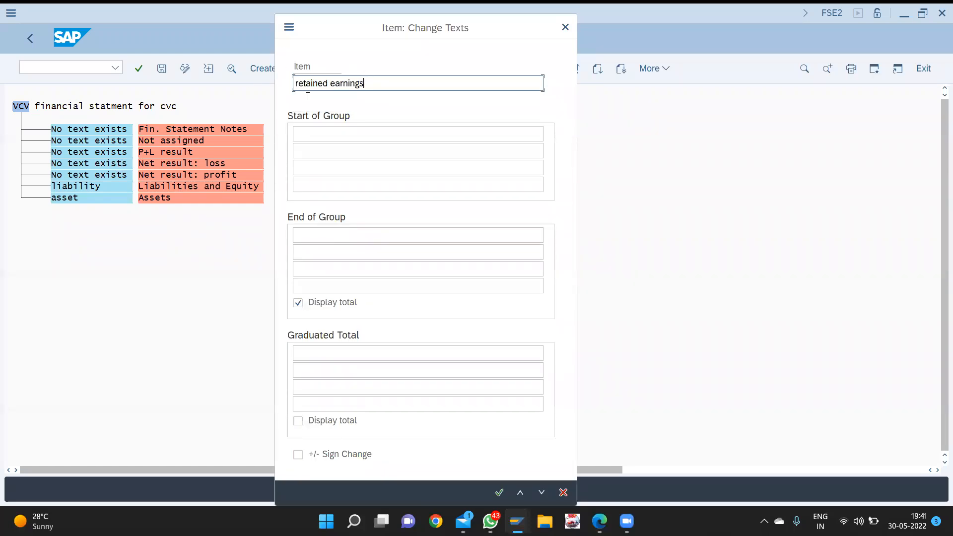
key("ctrl+a")
key("ctrl+c")
key("Return")
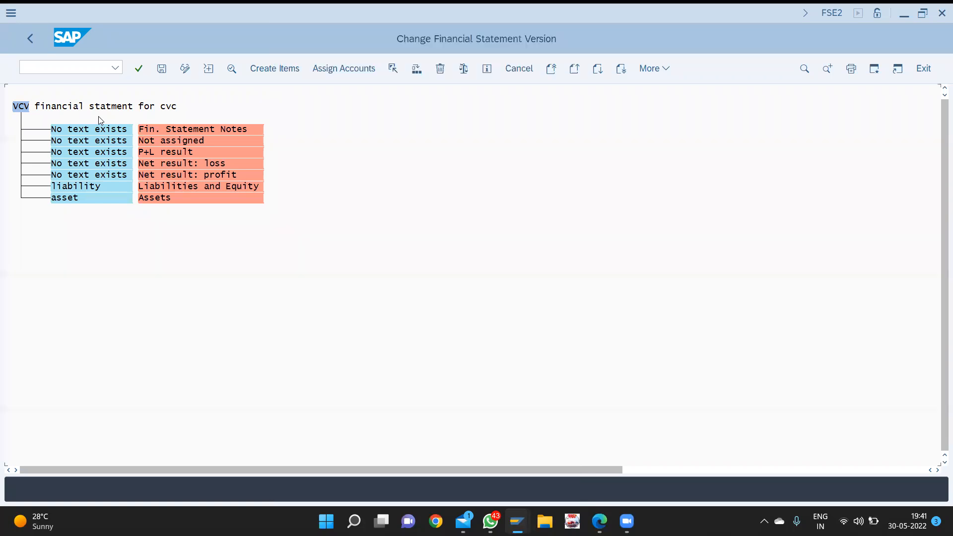
double_click(97, 176)
key("ctrl+v")
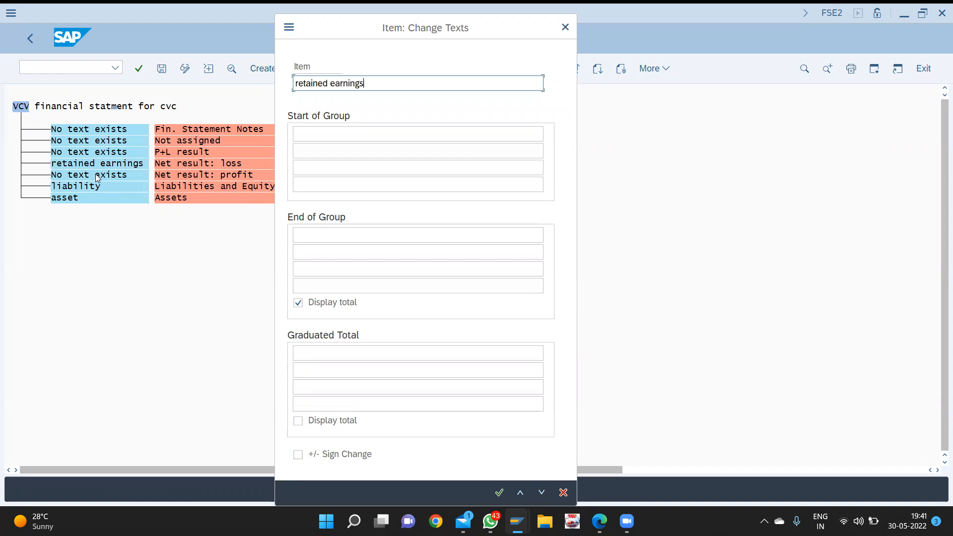
key("Return")
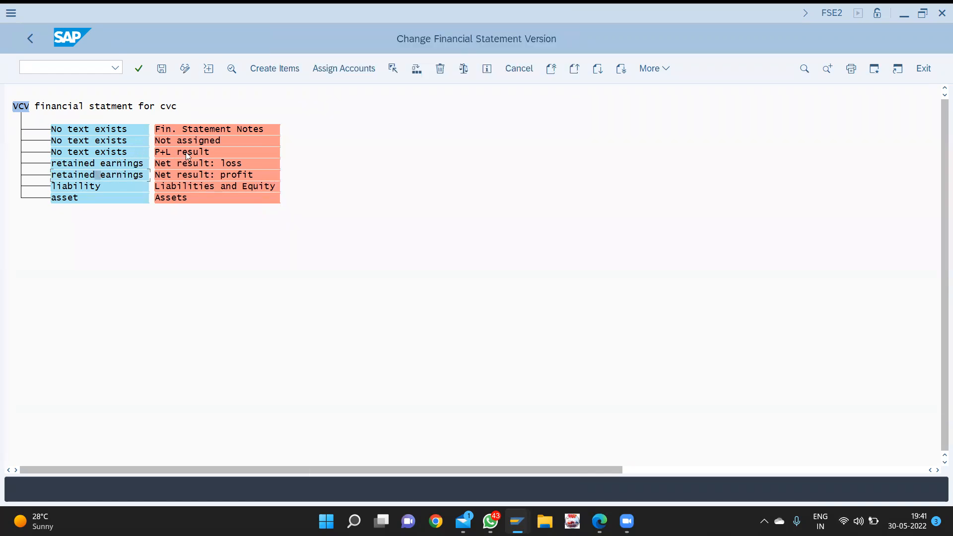
- Label the P+L result node 'net result'
double_click(108, 151)
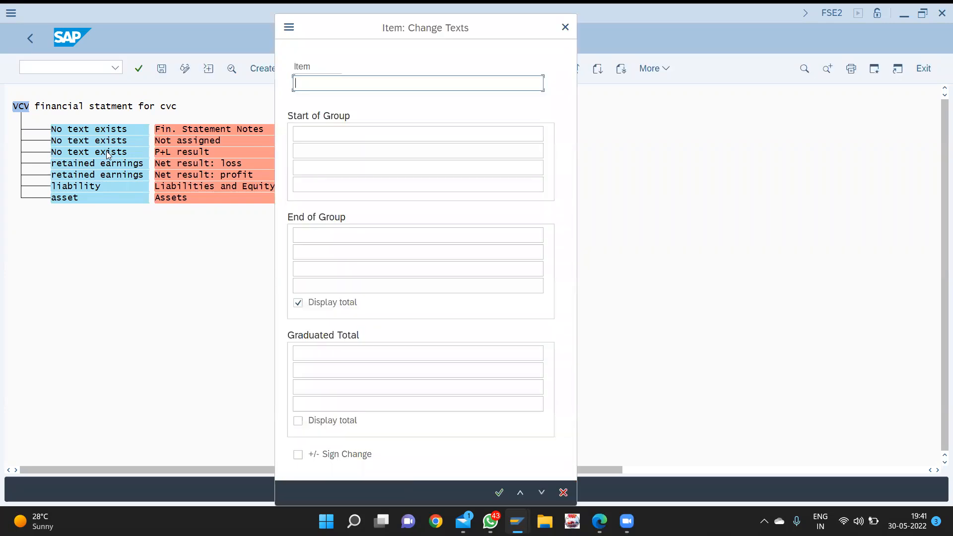
type("p/l")
key("BackSpace")
key("BackSpace")
key("BackSpace")
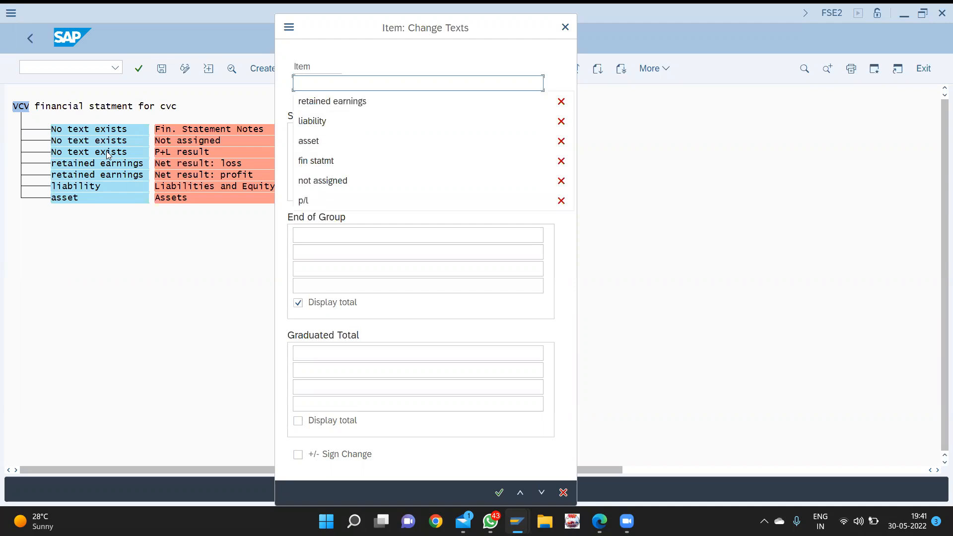
type("net re")
type("suk")
key("BackSpace")
key("BackSpace")
type("ult")
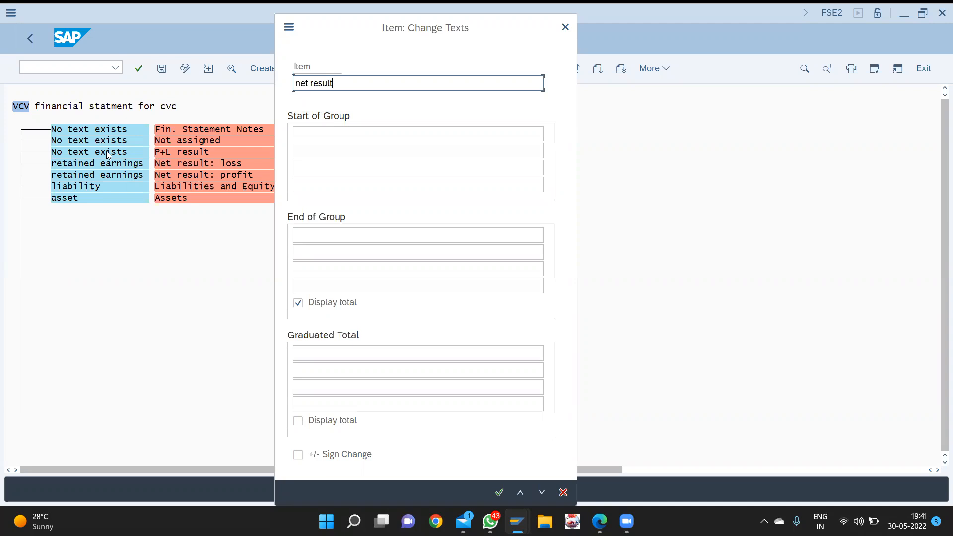
key("Return")
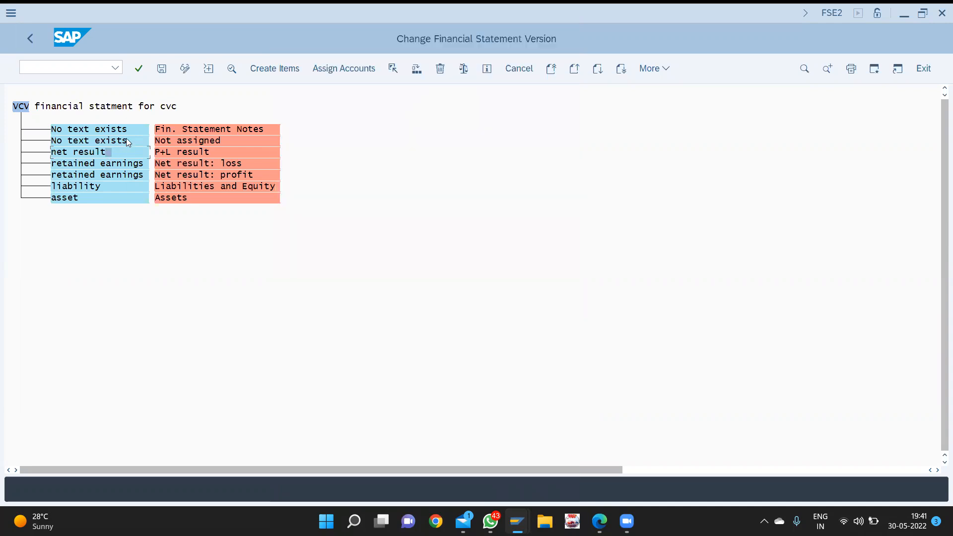
- Give the Not assigned node the text 'not assigned'
double_click(109, 142)
type("not")
key("Down")
key("Return")
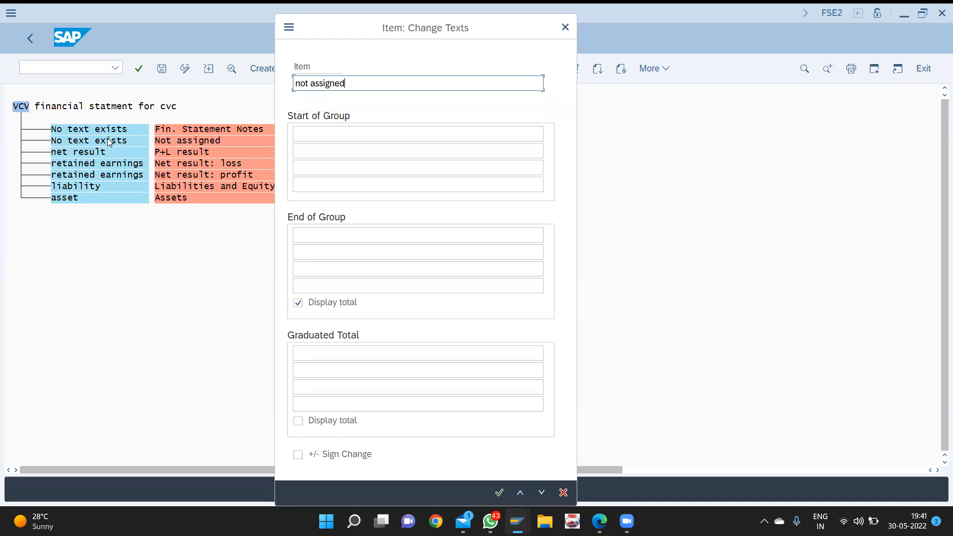
key("Return")
- Rename the first, textless node to 'fin statmt'
double_click(116, 131)
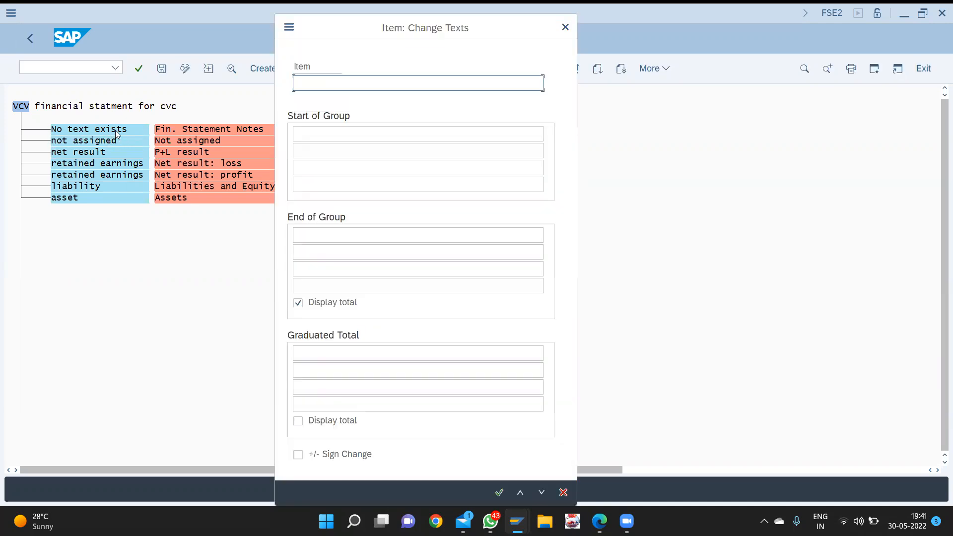
type("fin")
key("Down")
key("Return")
key("Return")
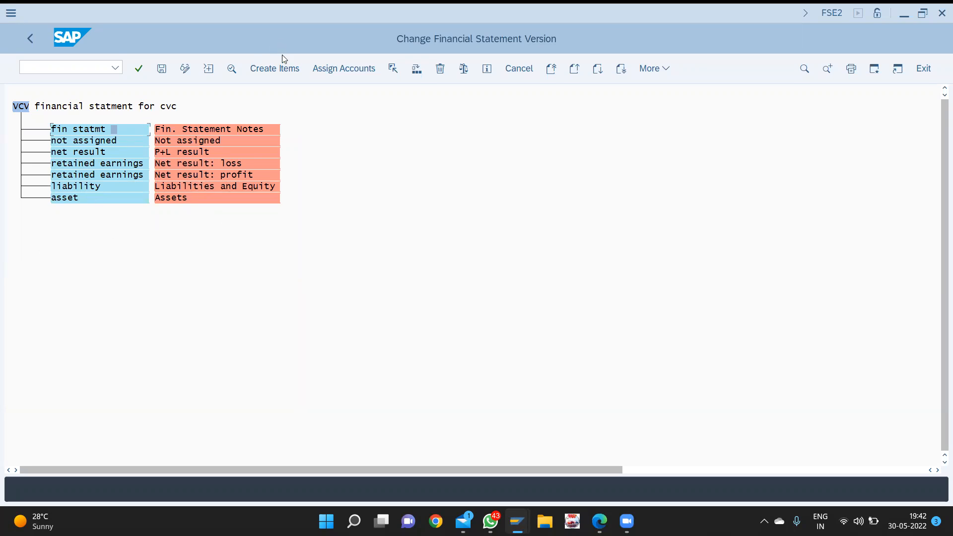
left_click(279, 69)
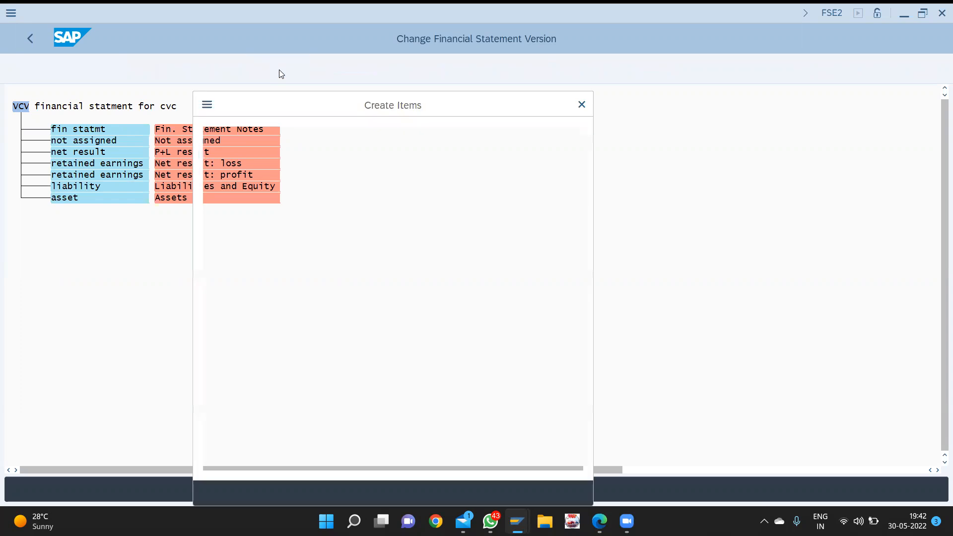
- Create items 'balance sheet' and 'profit and loss acct' under fin statmt
type("b")
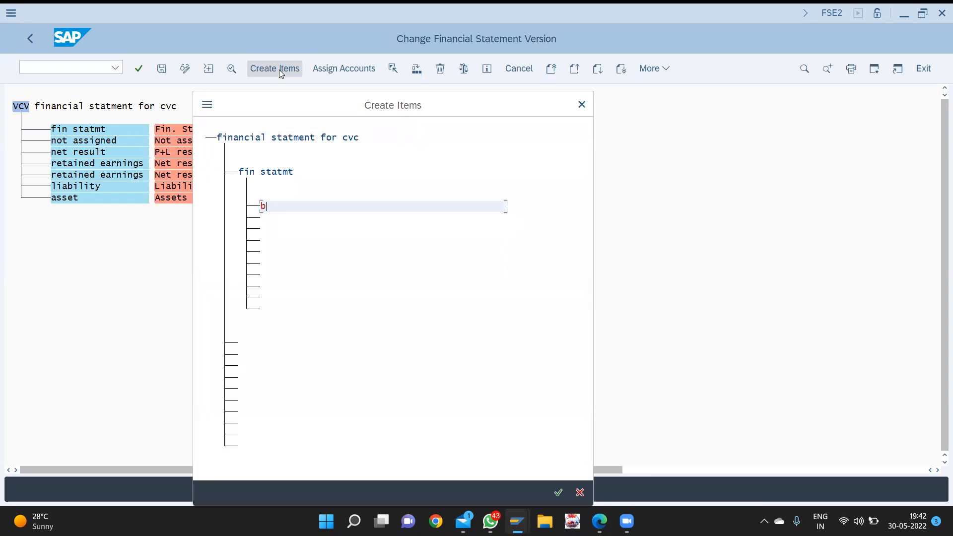
type("alance sheet")
key("Tab")
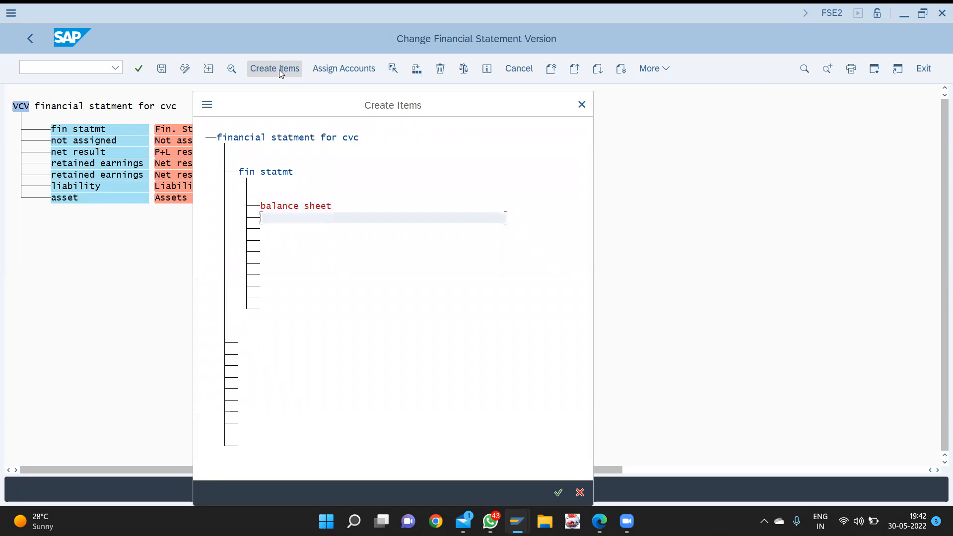
type("profit and loss acct")
key("Return")
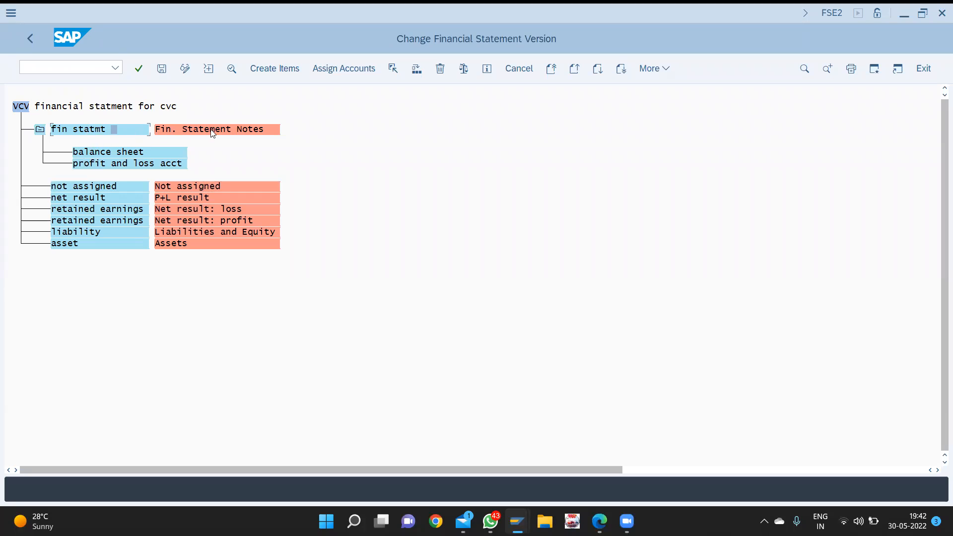
left_click(110, 152)
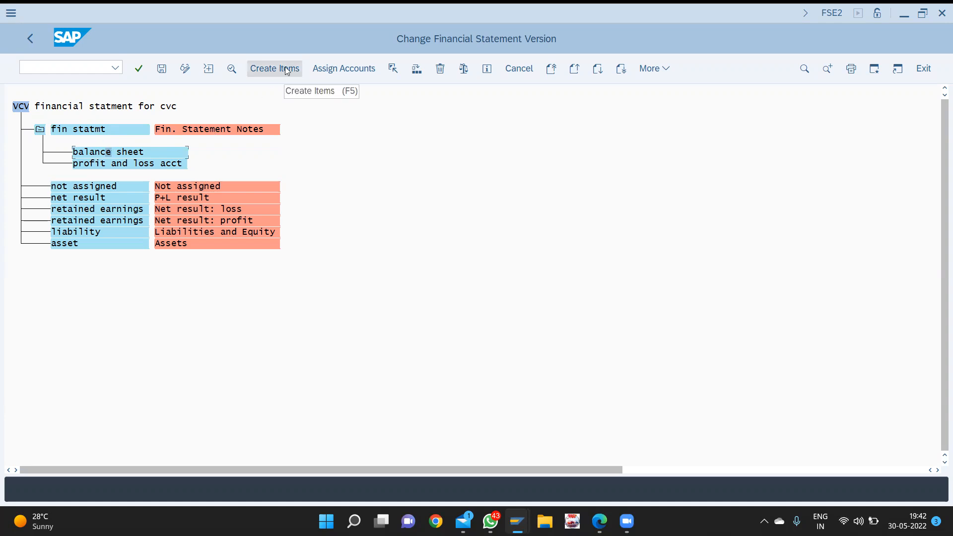
- Reassign balance sheet and profit and loss acct directly under the root node
left_click(392, 69)
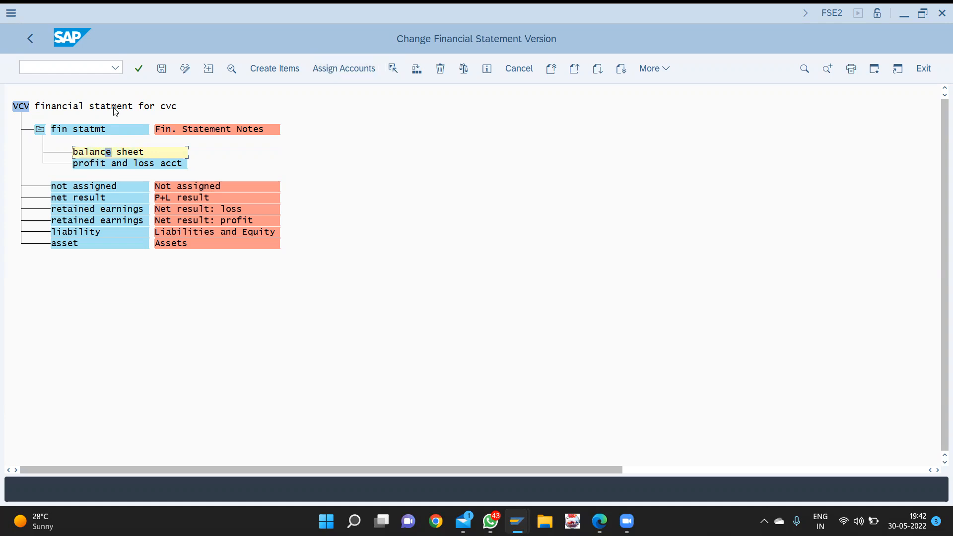
left_click(418, 72)
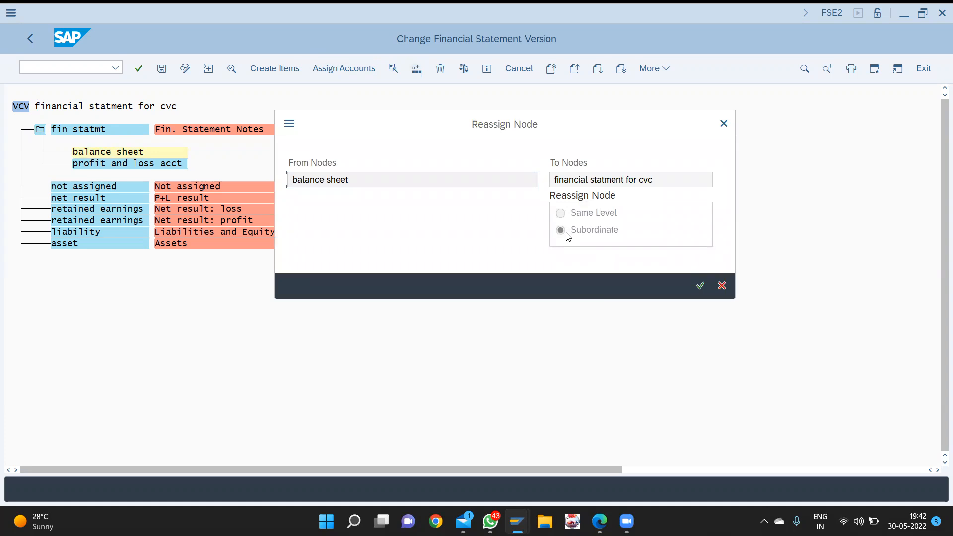
key("Return")
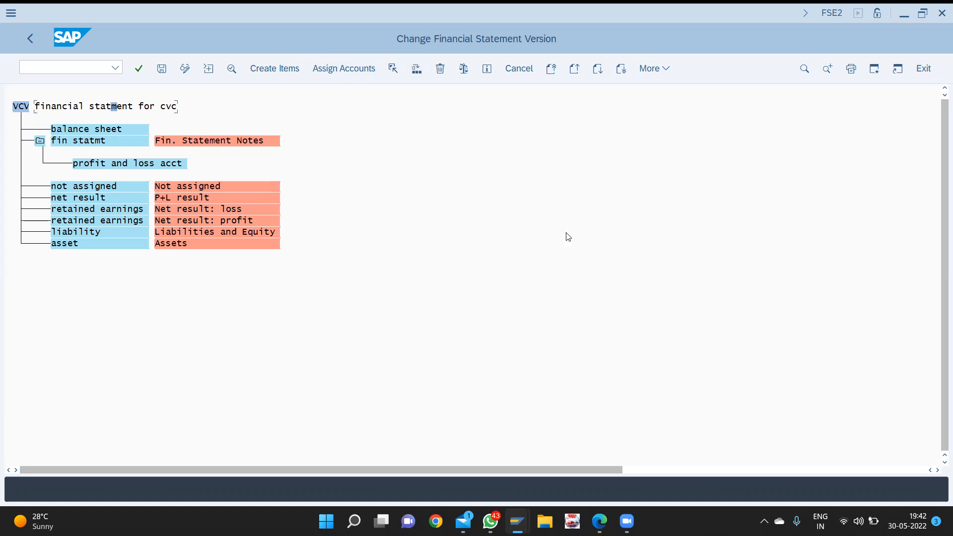
left_click(141, 165)
left_click(393, 72)
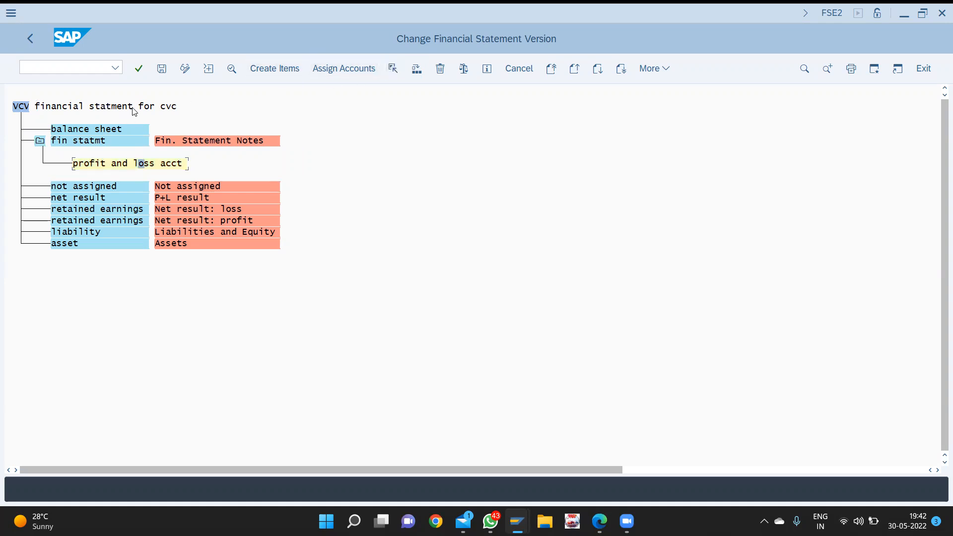
left_click(416, 70)
key("Return")
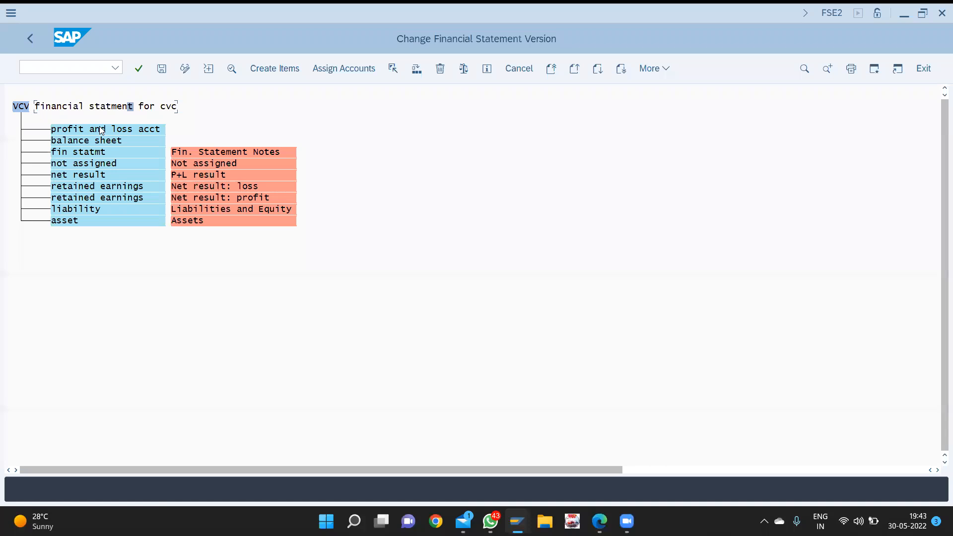
left_click(100, 130)
- Create items 'expence' and 'income' under profit and loss acct
left_click(268, 68)
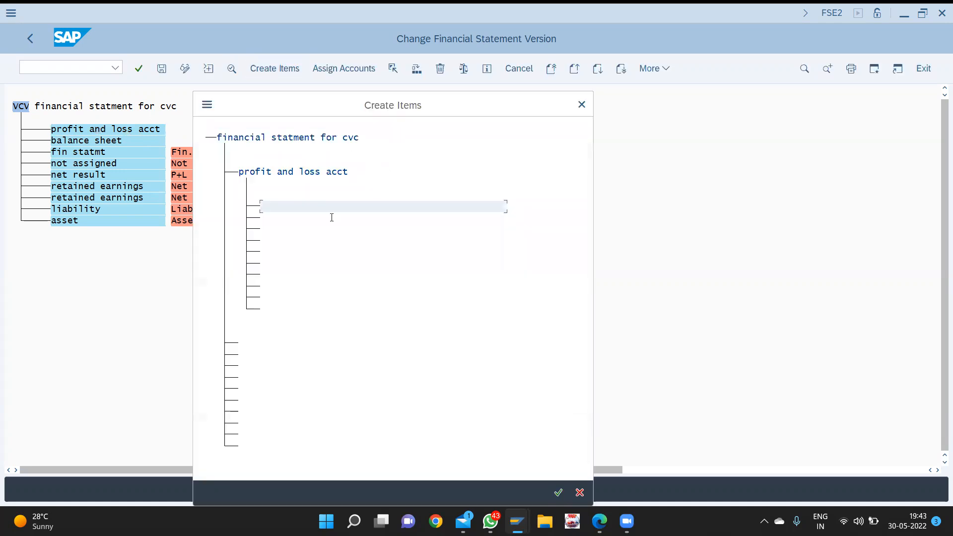
type("pro")
key("BackSpace")
key("BackSpace")
key("BackSpace")
type("expence")
key("Return")
type("income")
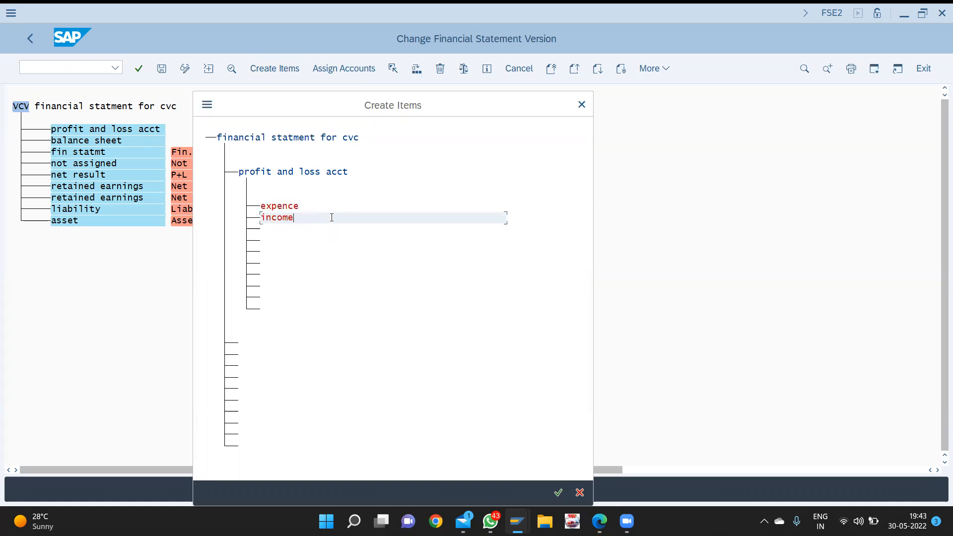
key("Return")
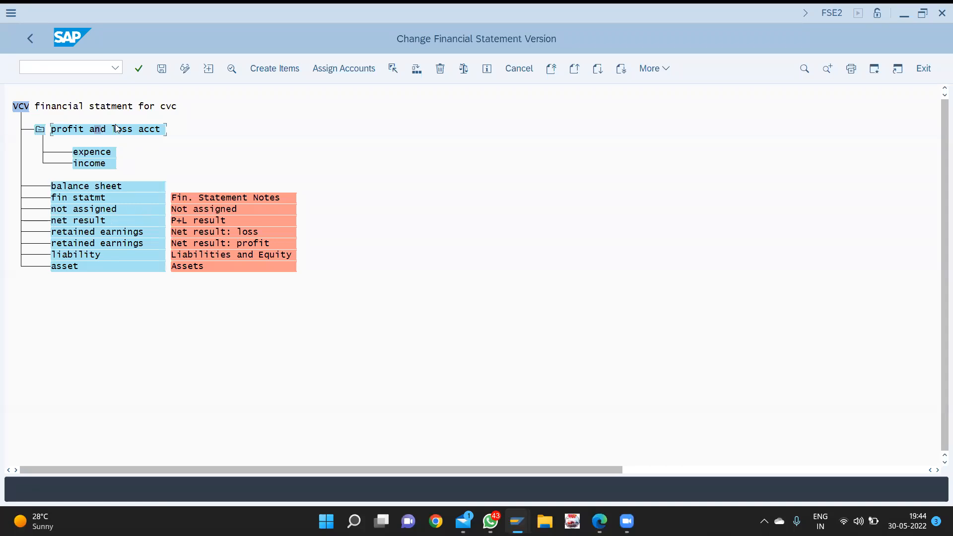
- Reassign net result as a subordinate item of profit and loss acct
left_click(104, 220)
left_click(391, 70)
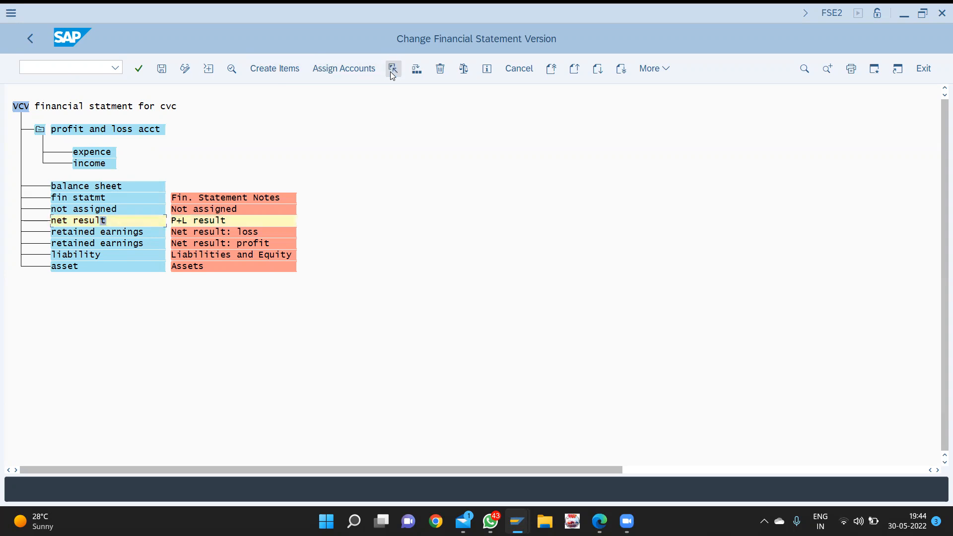
left_click(154, 131)
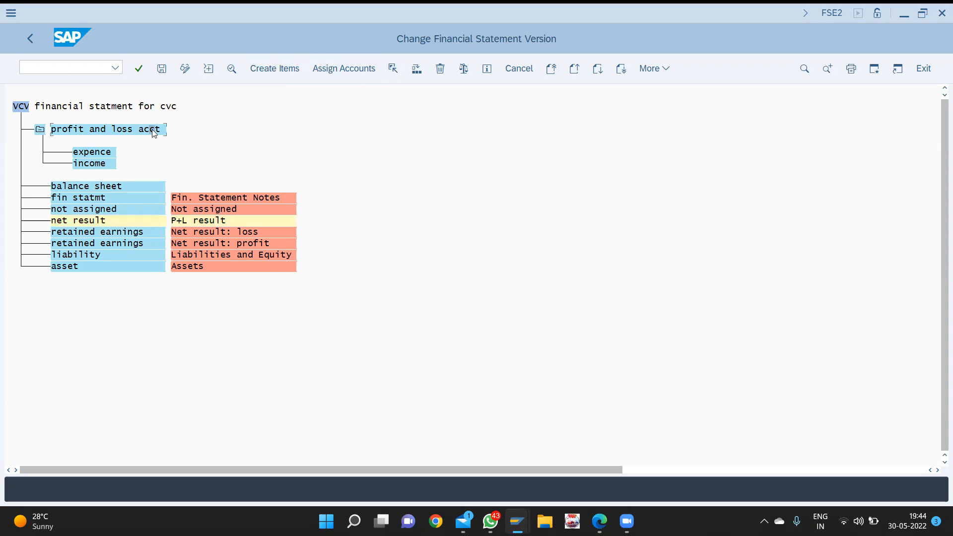
left_click(415, 70)
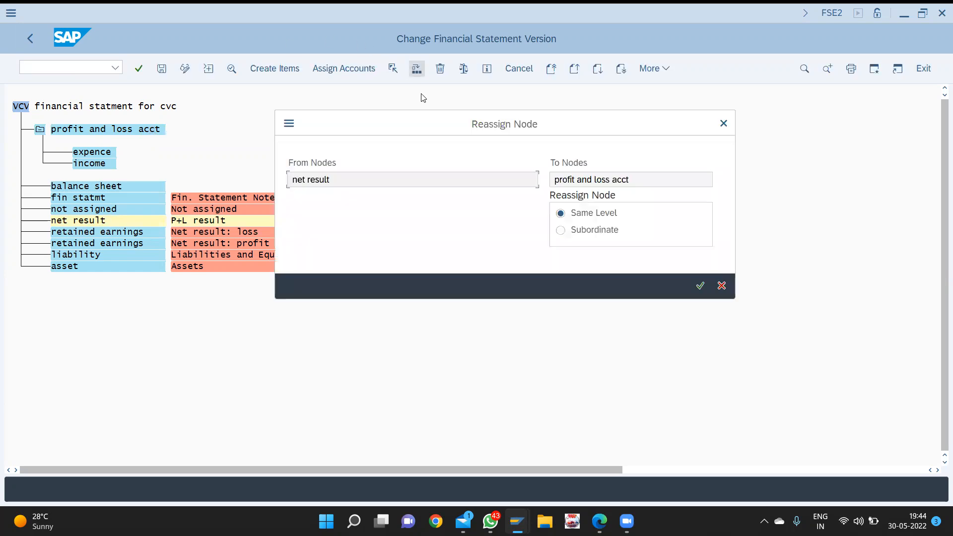
left_click(594, 232)
key("Return")
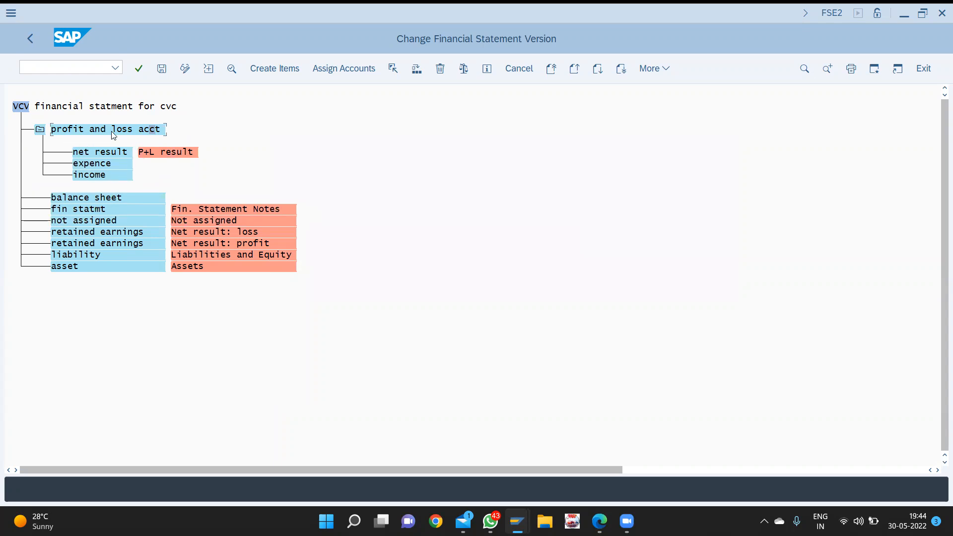
- Select the asset node and mark it for moving
left_click(106, 197)
left_click(93, 267)
left_click(392, 68)
- Reassign asset and liability as subordinate items of balance sheet
left_click(88, 198)
left_click(416, 70)
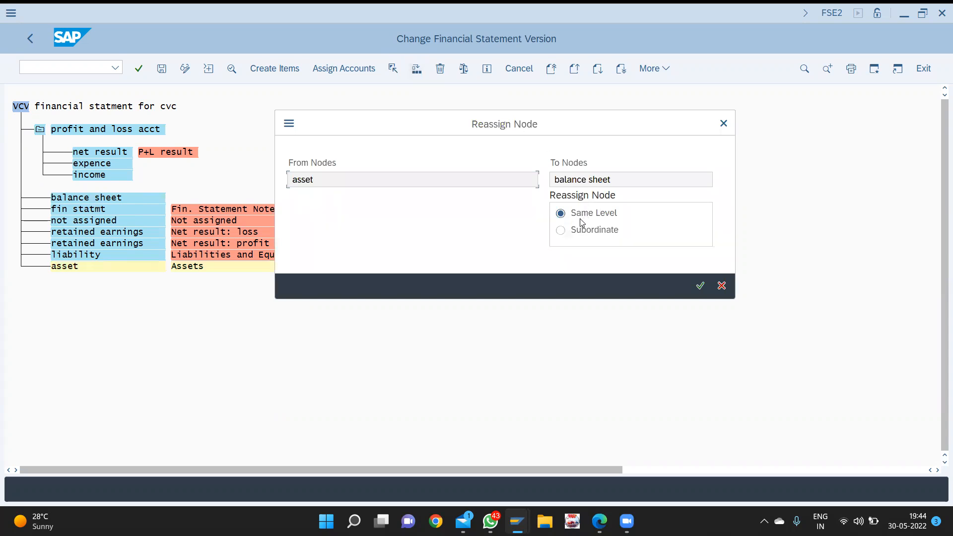
left_click(578, 233)
key("Return")
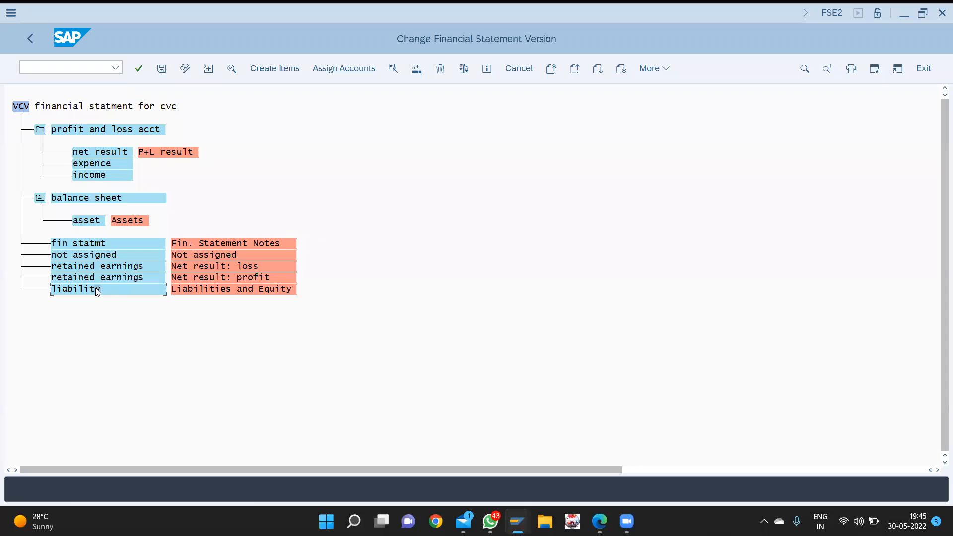
left_click(391, 70)
left_click(108, 197)
left_click(412, 72)
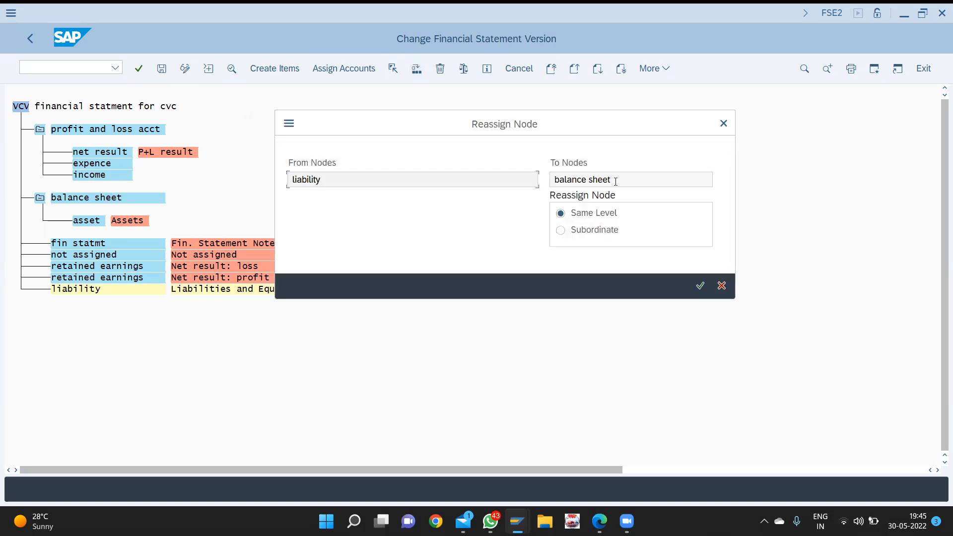
left_click(575, 230)
key("Return")
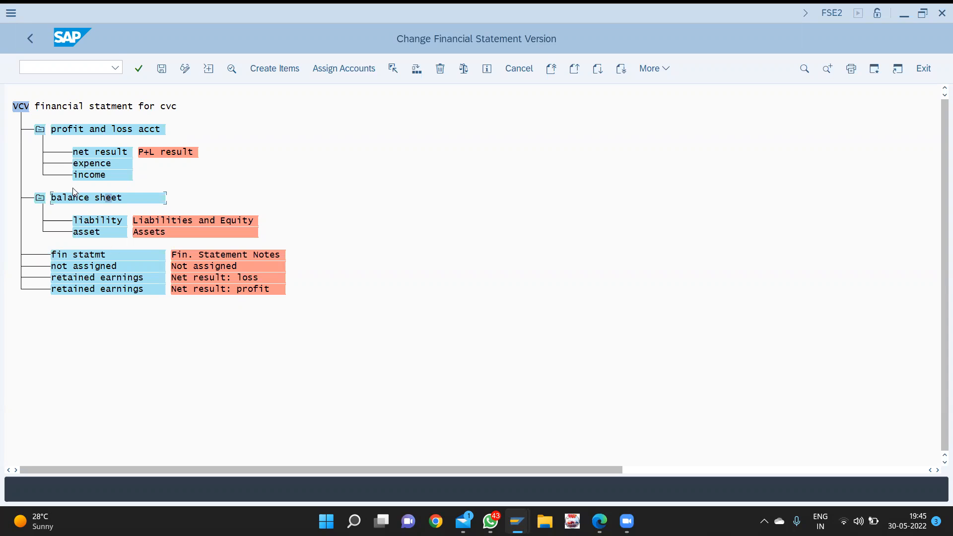
- Move the net-profit retained earnings node under liability as a subordinate item
left_click(89, 222)
left_click(108, 289)
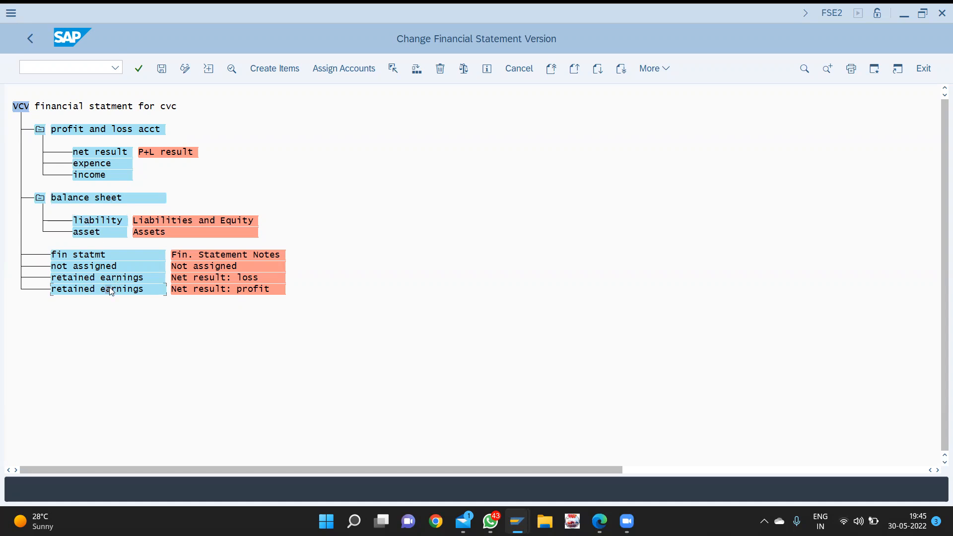
left_click(394, 69)
left_click(98, 221)
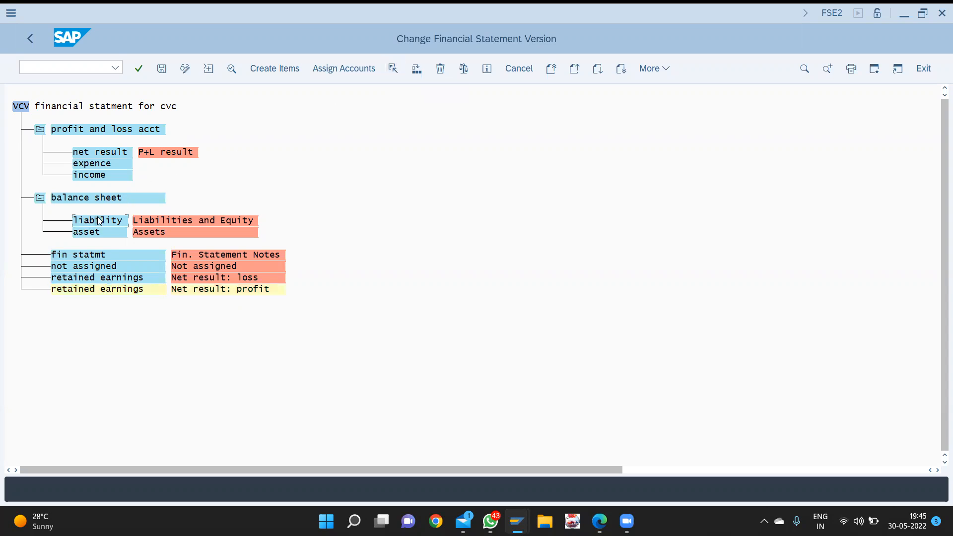
left_click(416, 69)
left_click(577, 232)
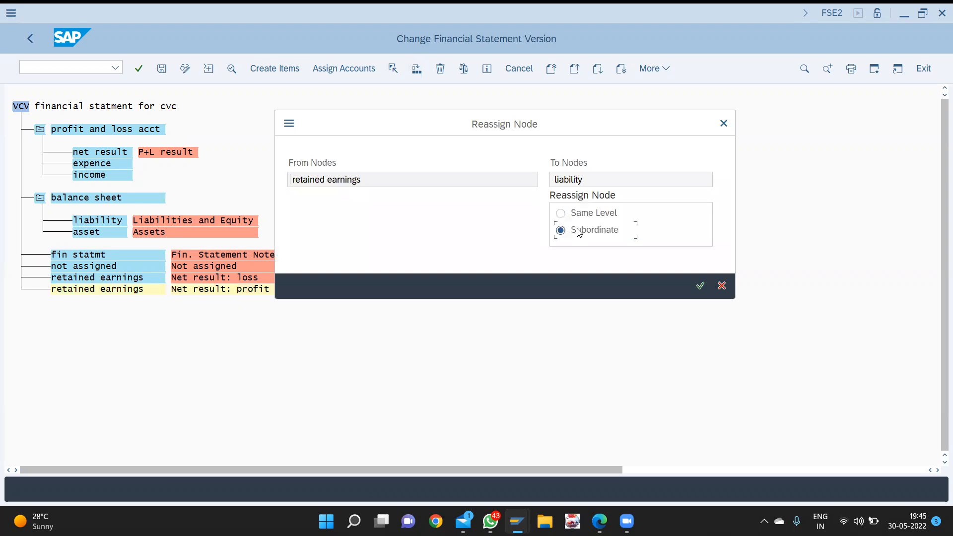
key("Return")
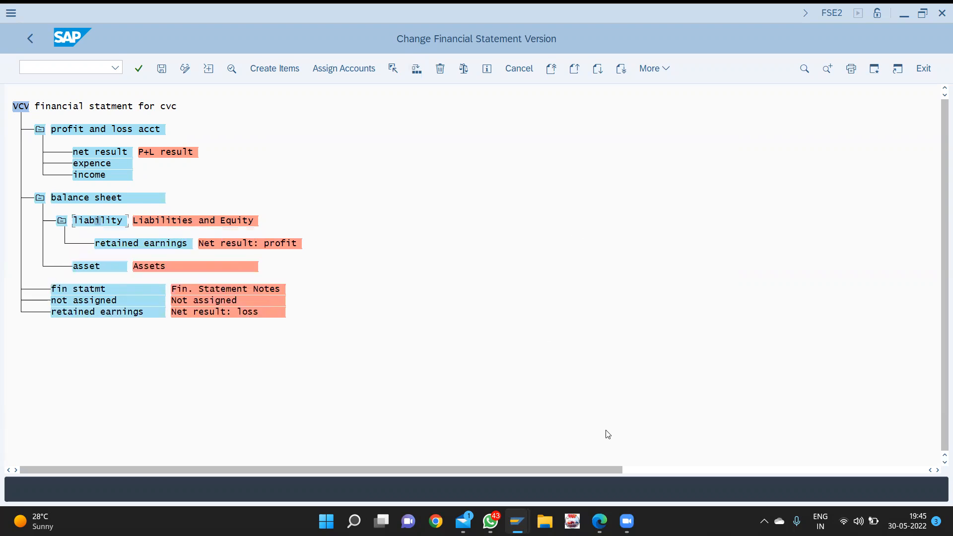
- Move the net-loss retained earnings node under liability as well
left_click(127, 316)
left_click(392, 68)
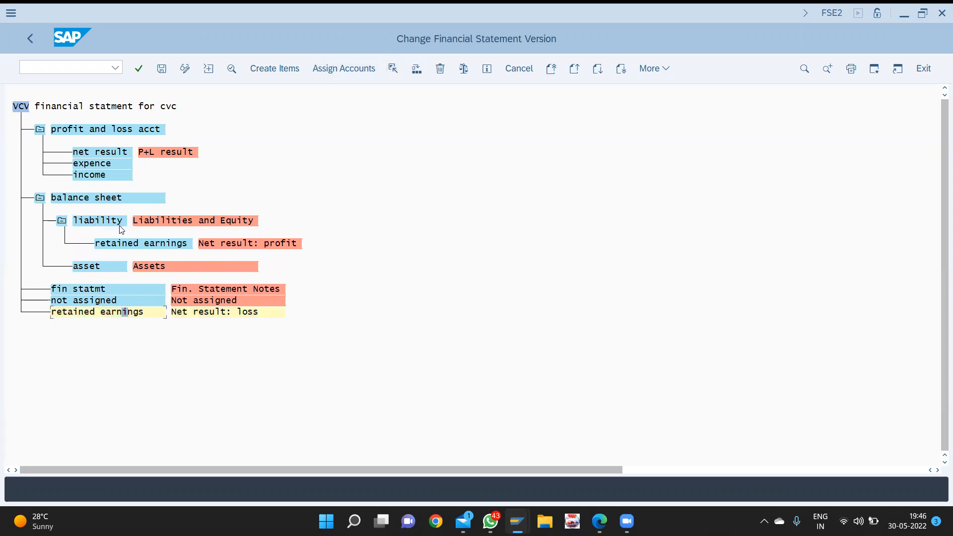
left_click(417, 69)
left_click(567, 232)
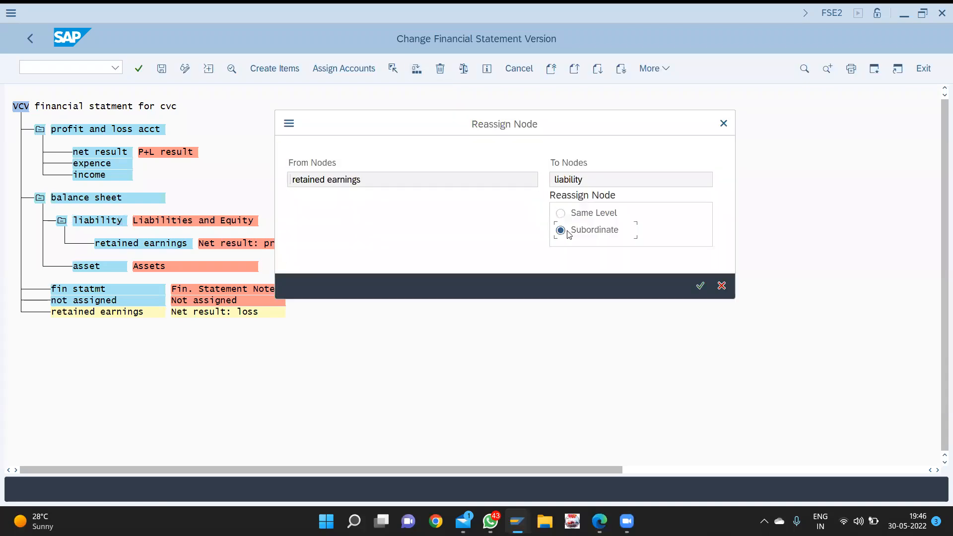
key("Return")
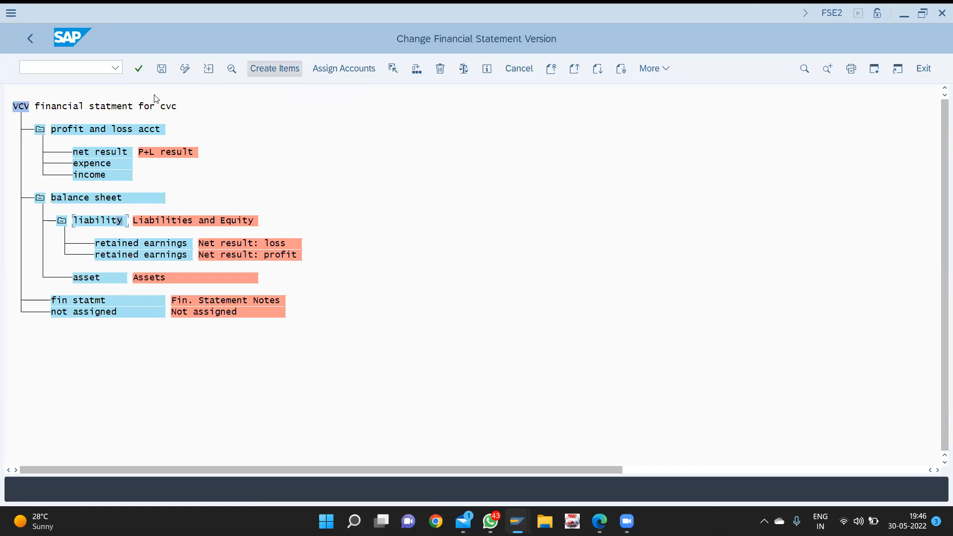
- Add a 'not assigned' item under the financial statement for CVC root
left_click(125, 106)
left_click(290, 72)
type("not ass")
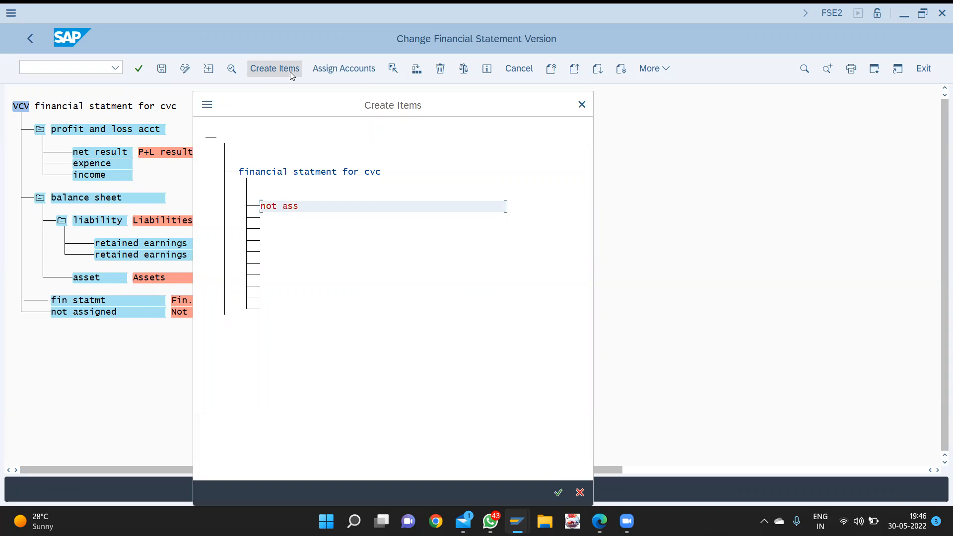
type("igned")
key("Return")
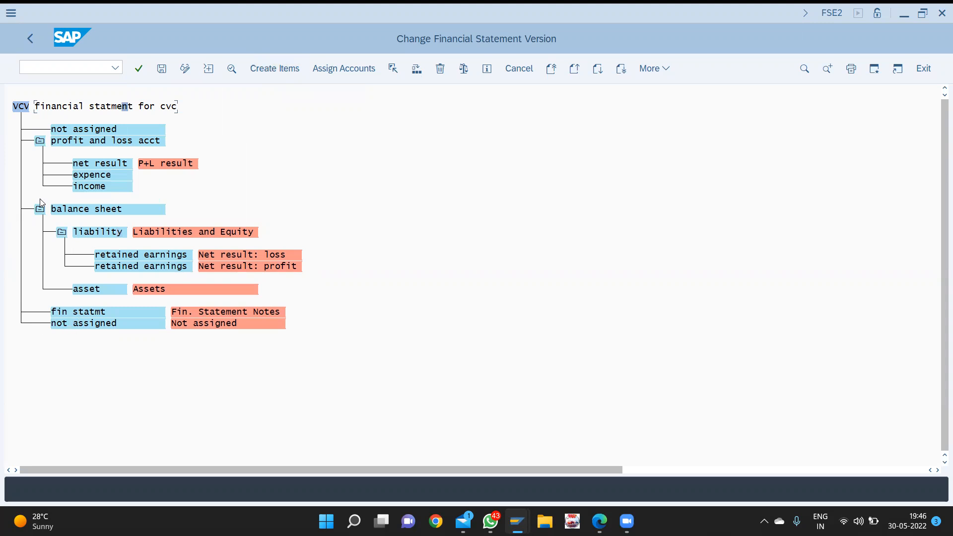
- Move the lower 'not assigned' node beneath the top 'not assigned' node as subordinate
left_click(87, 324)
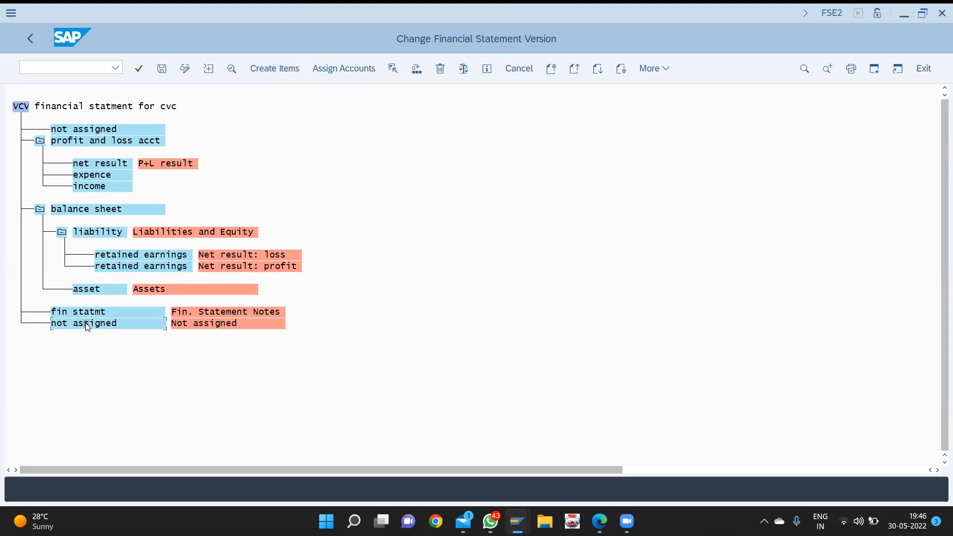
left_click(393, 69)
left_click(91, 129)
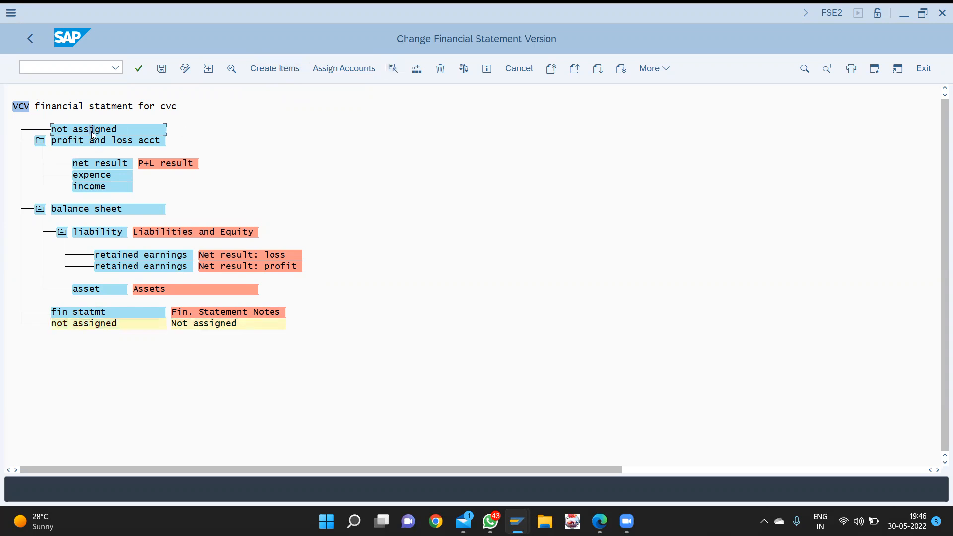
left_click(416, 70)
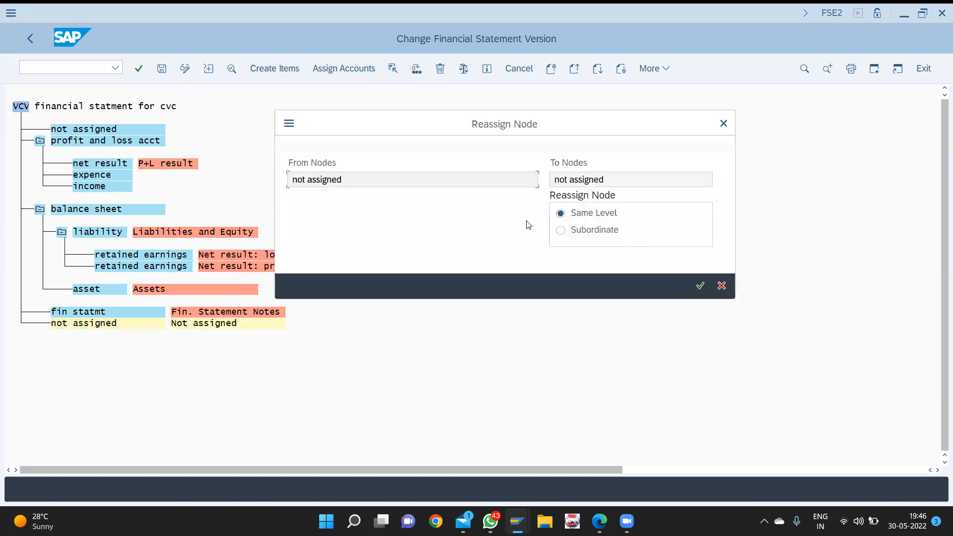
left_click(574, 234)
key("Return")
- Move the fin statmt node beneath the top 'not assigned' node as subordinate
left_click(126, 349)
left_click(395, 72)
left_click(115, 129)
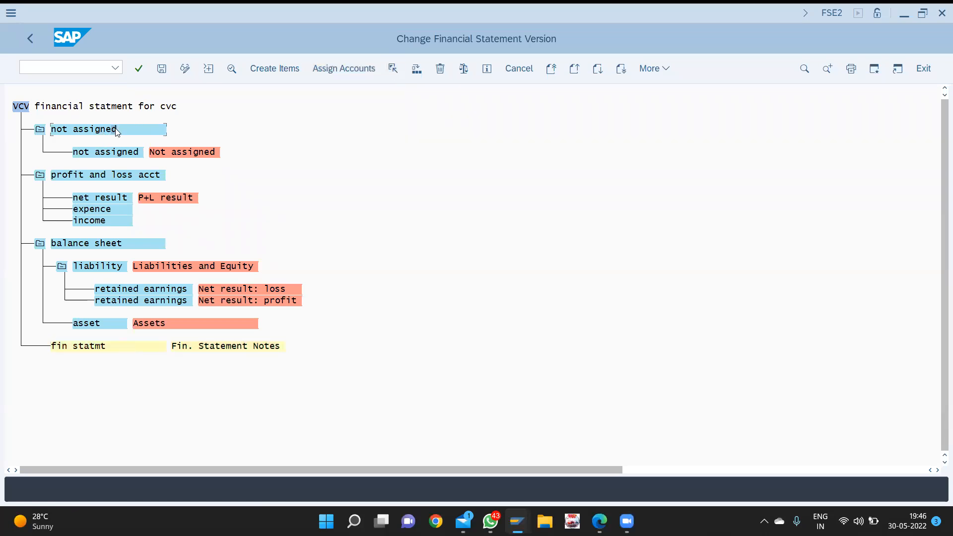
left_click(417, 71)
left_click(597, 234)
key("Return")
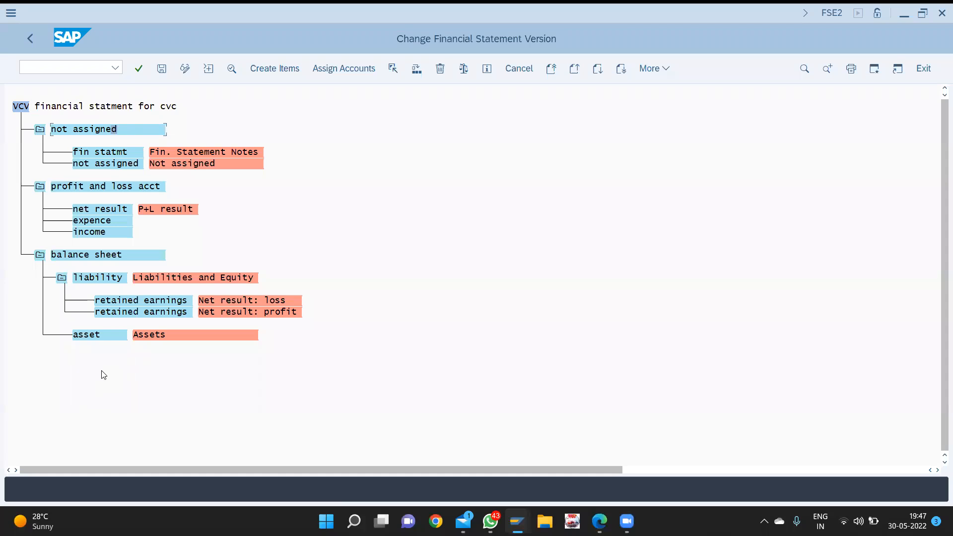
- Open the asset item's account assignment, then close it without changes
left_click(82, 338)
left_click(340, 71)
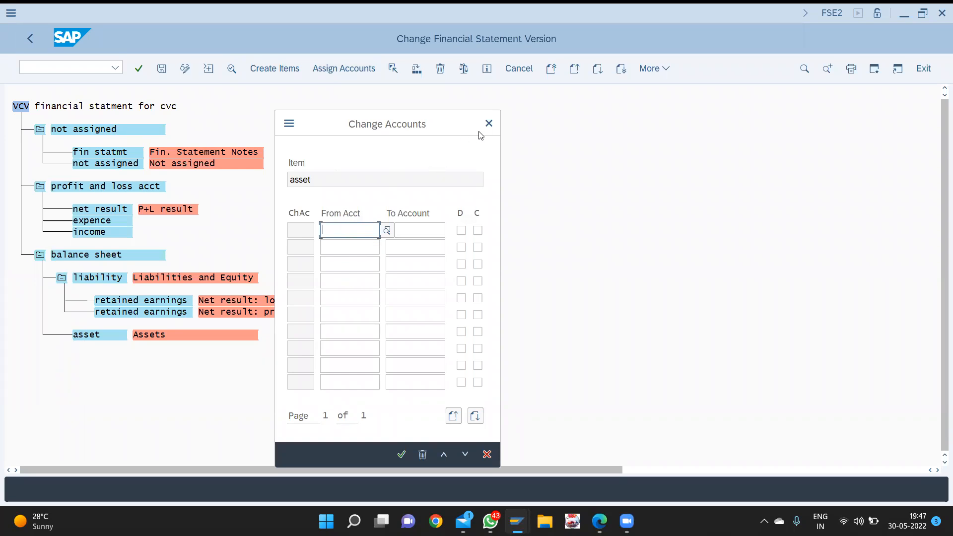
left_click(488, 123)
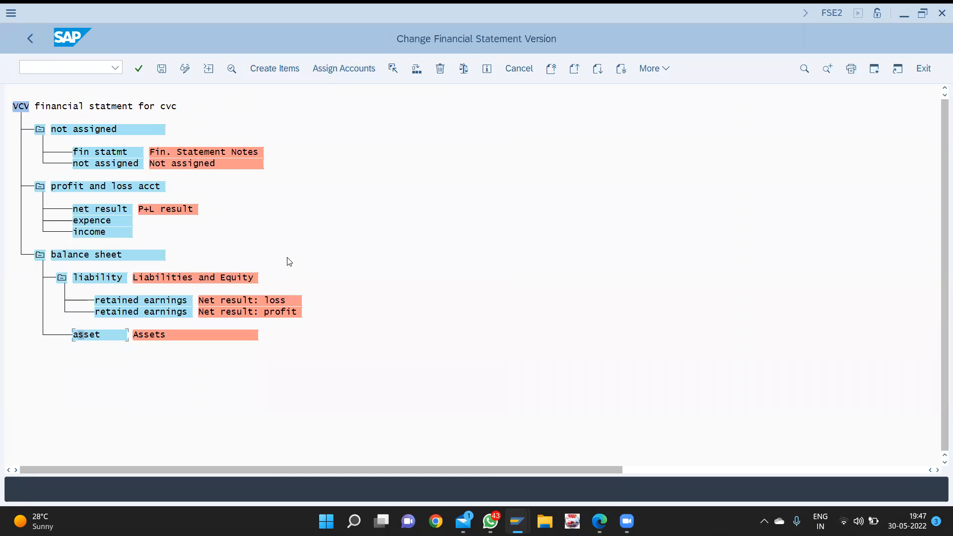
- In a second session, view G/L account groups (/nOBD4) positioned at chart CVC
key("ctrl+n")
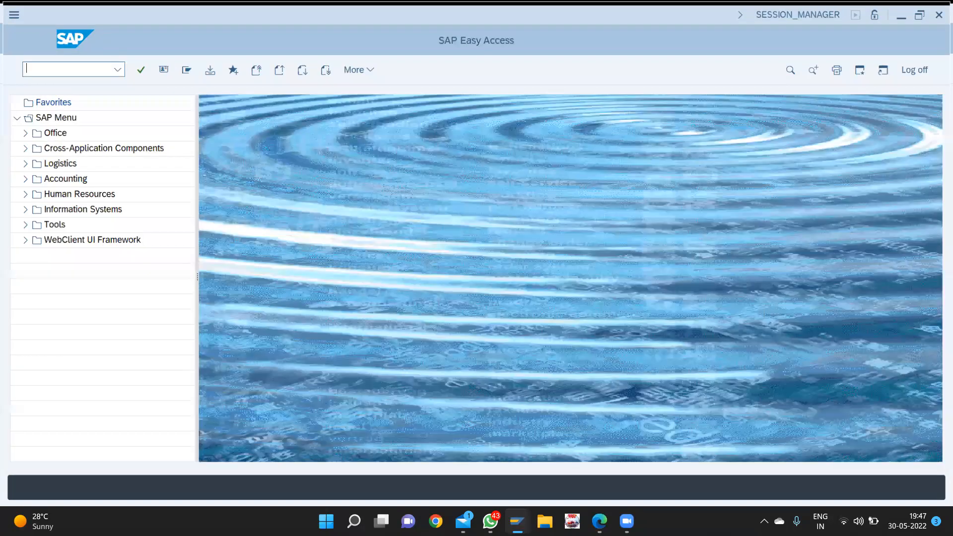
type("/nobd4")
key("Return")
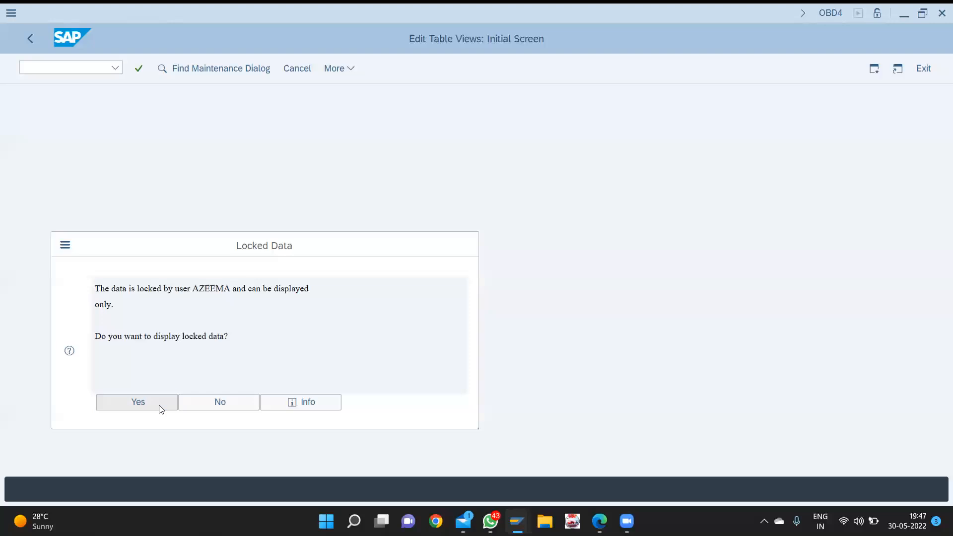
left_click(159, 405)
left_click(182, 456)
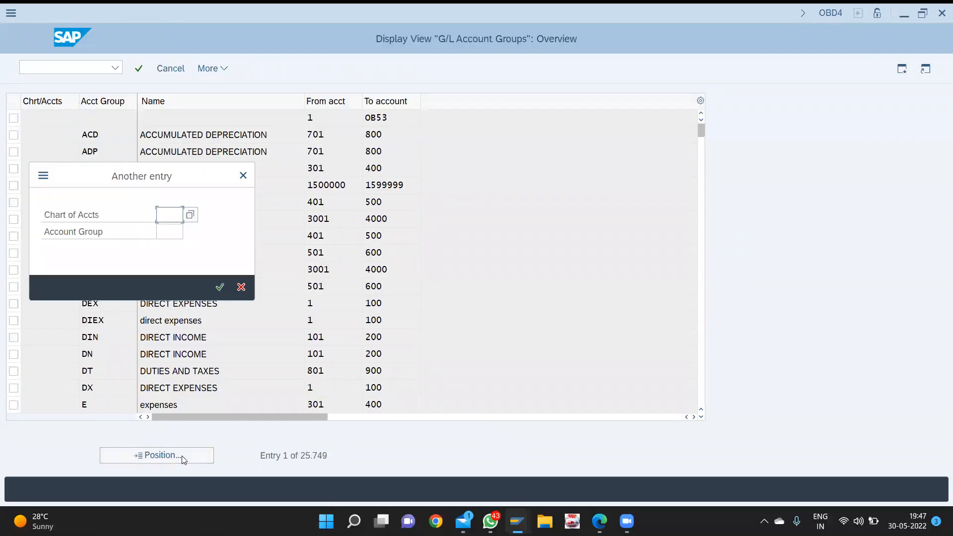
type("cvc")
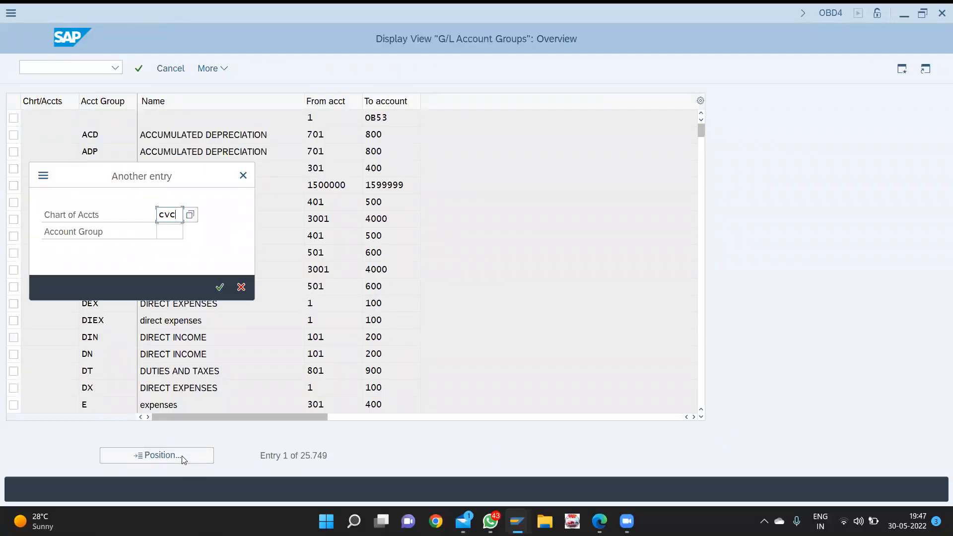
key("Return")
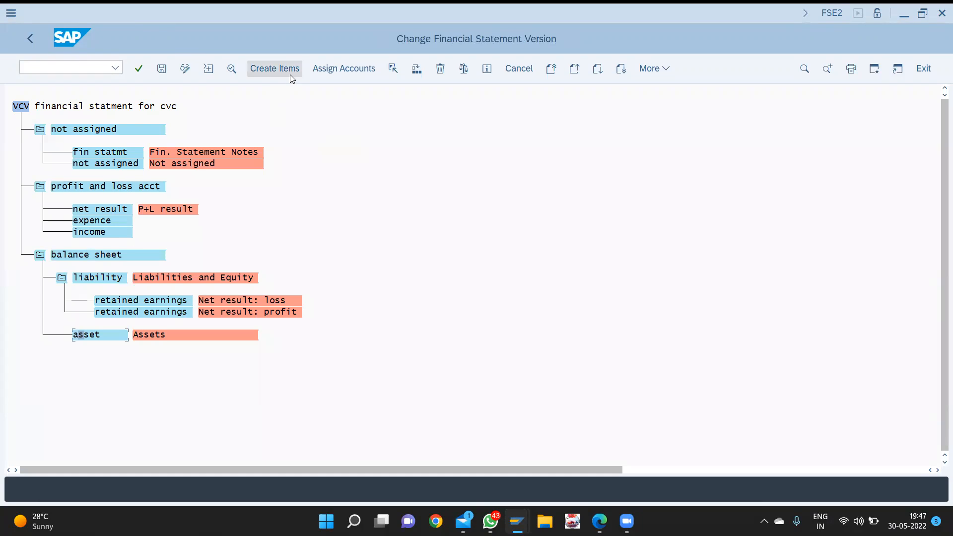
- Assign accounts 1000–1999 to asset and expand the range to list its accounts
left_click(326, 70)
type("1000")
key("Tab")
type("1999")
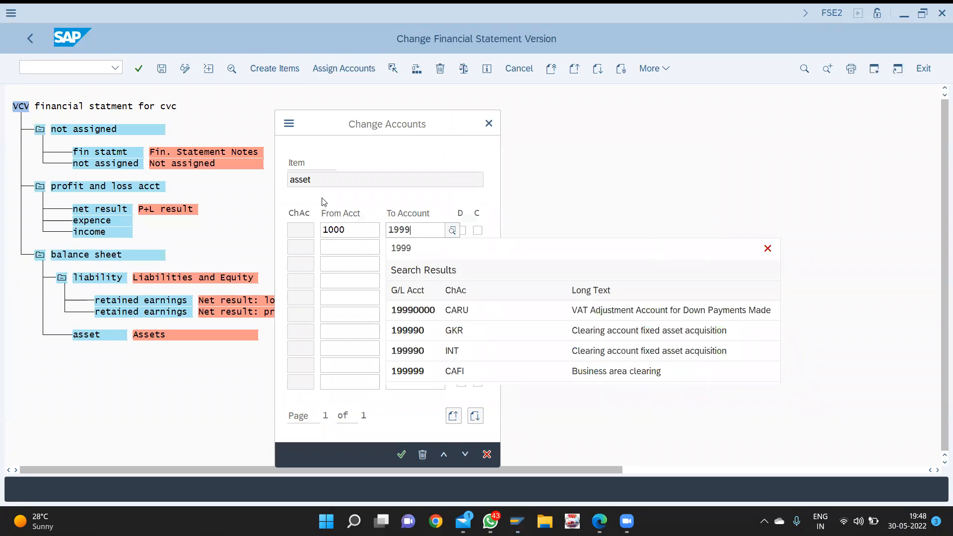
key("Return")
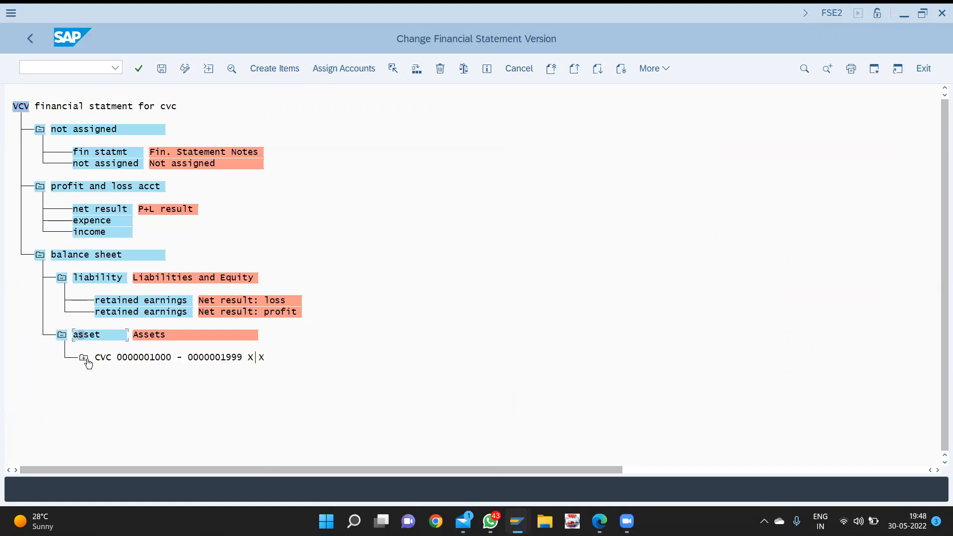
left_click(84, 358)
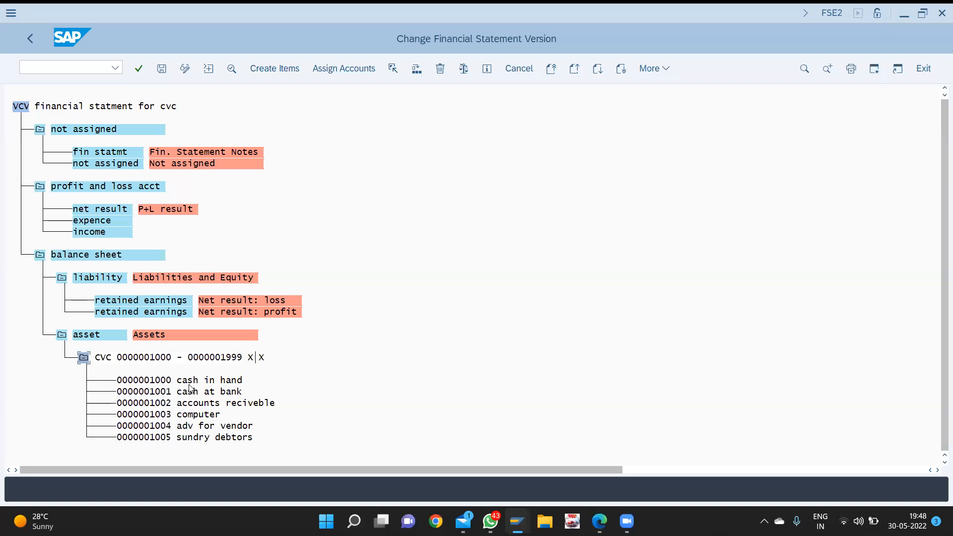
scroll(178, 393, "right", 1)
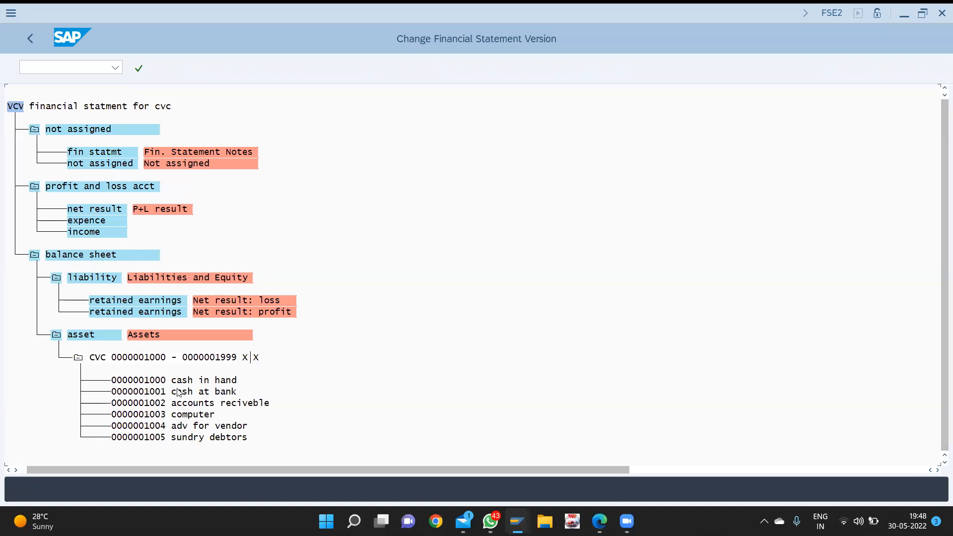
scroll(178, 393, "left", 1)
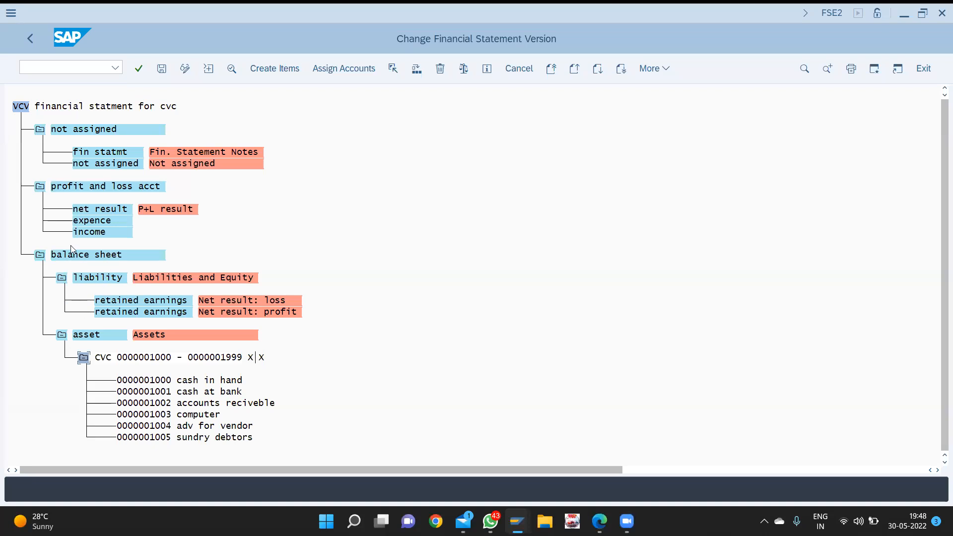
- Assign accounts 3000–3999 to expence for debit and credit, then expand the range
left_click(92, 226)
left_click(341, 71)
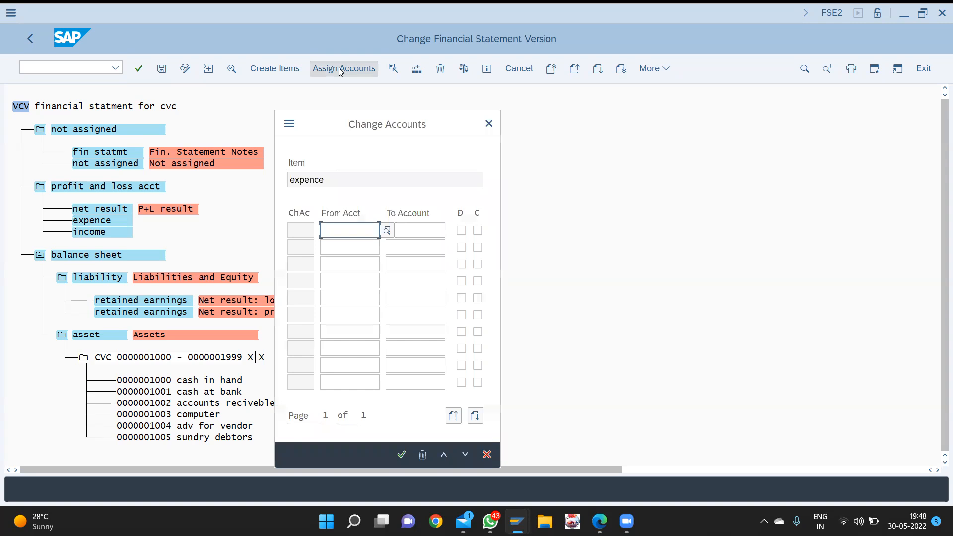
key("alt+Tab")
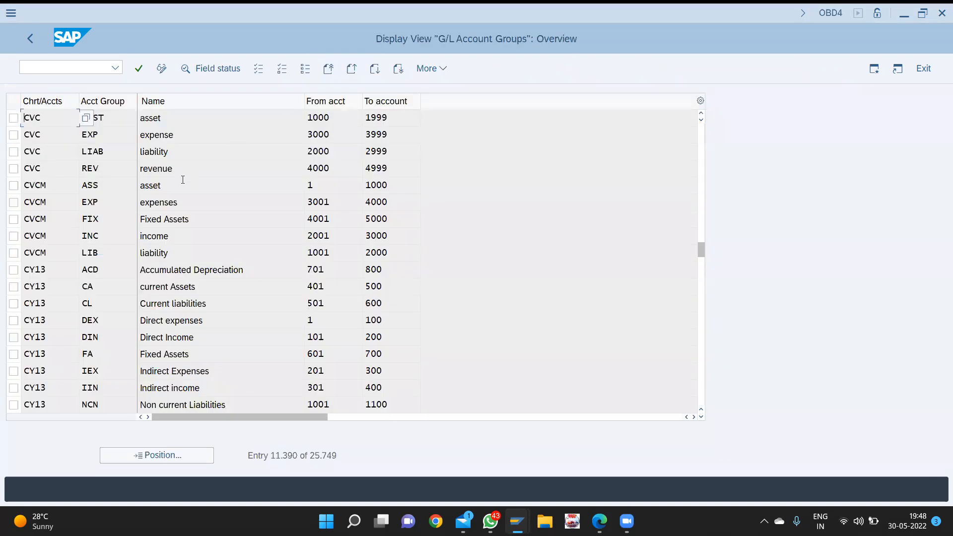
key("alt+Tab")
type("30000")
key("BackSpace")
key("Tab")
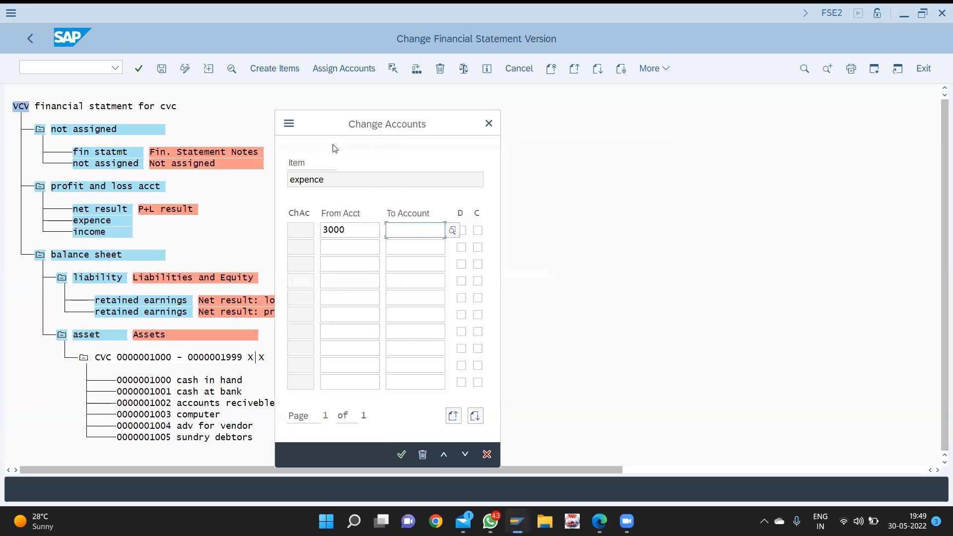
type("3999")
key("Tab")
key("space")
key("Tab")
key("space")
key("Return")
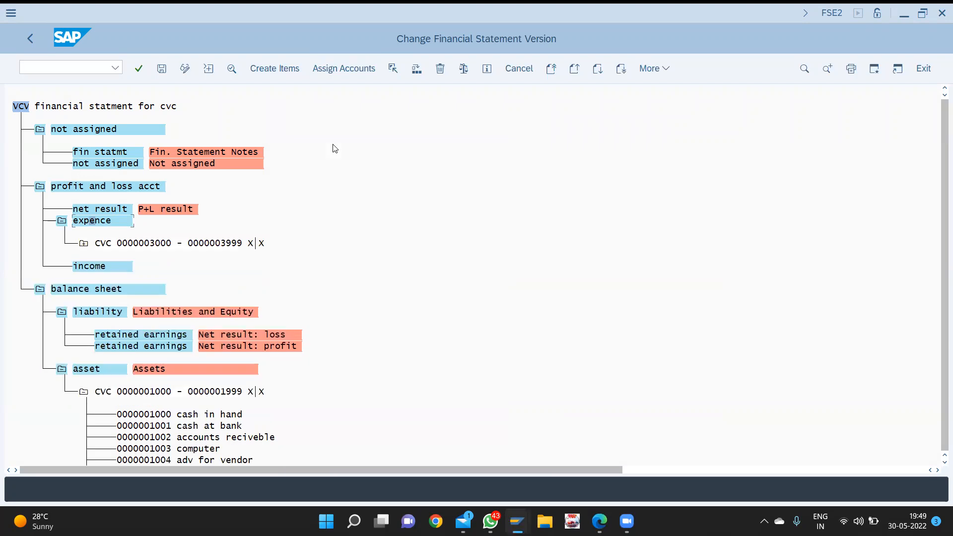
left_click(84, 243)
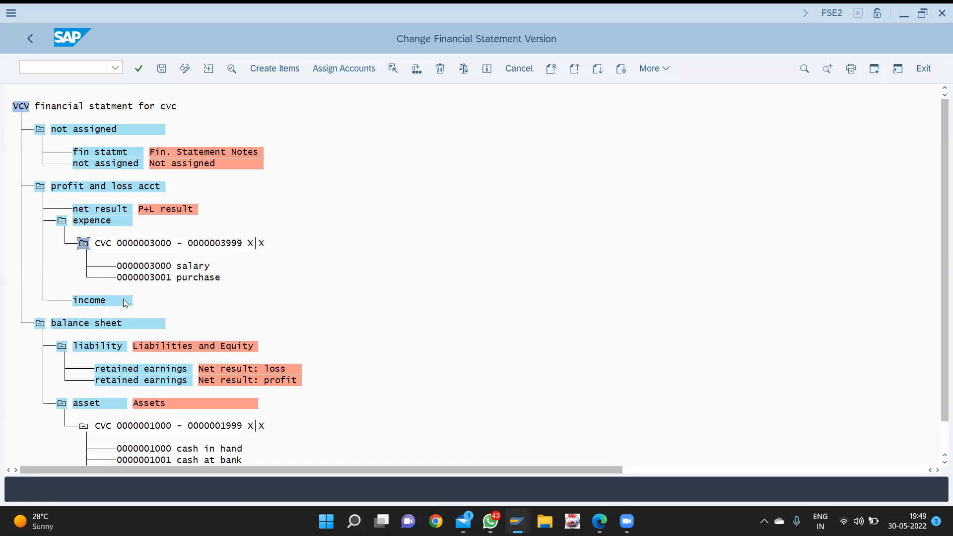
- Start creating a new item under income, then discard it
left_click(266, 72)
type("4000")
key("Tab")
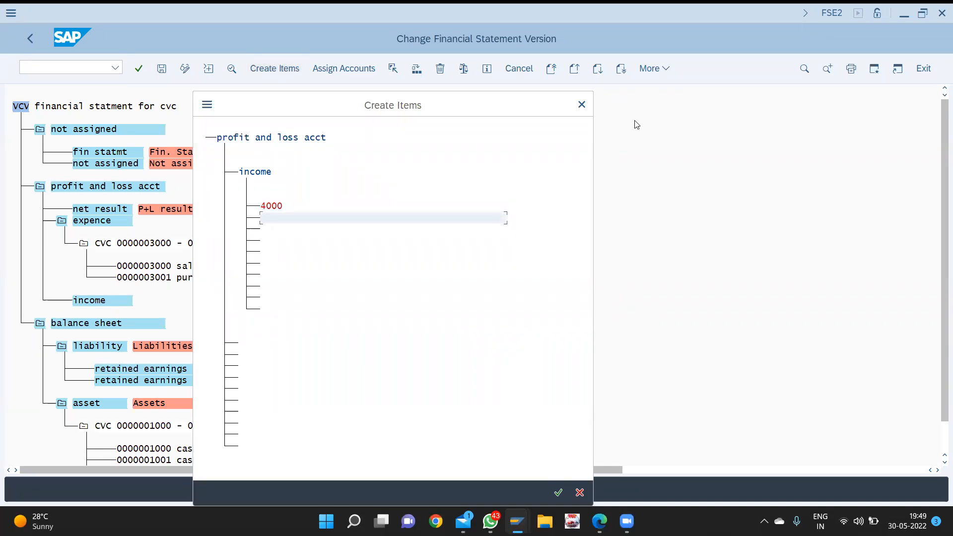
left_click(582, 106)
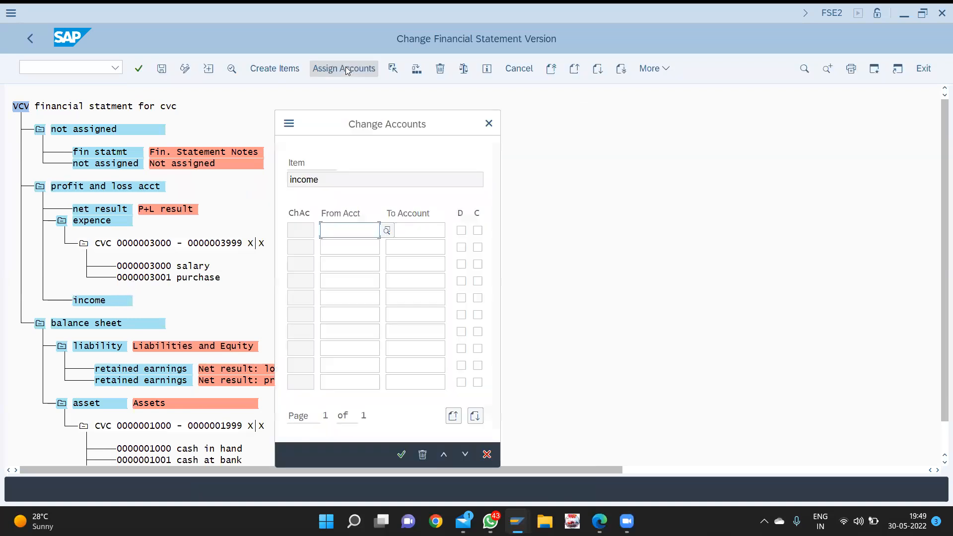
- Assign accounts 4000–4999 to income and expand the range to show sales
type("4000")
key("Tab")
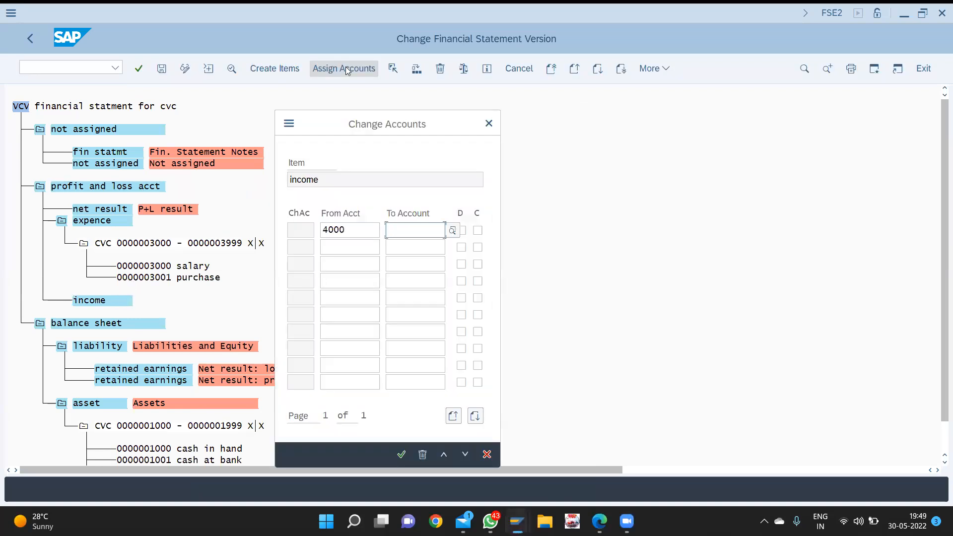
type("4999")
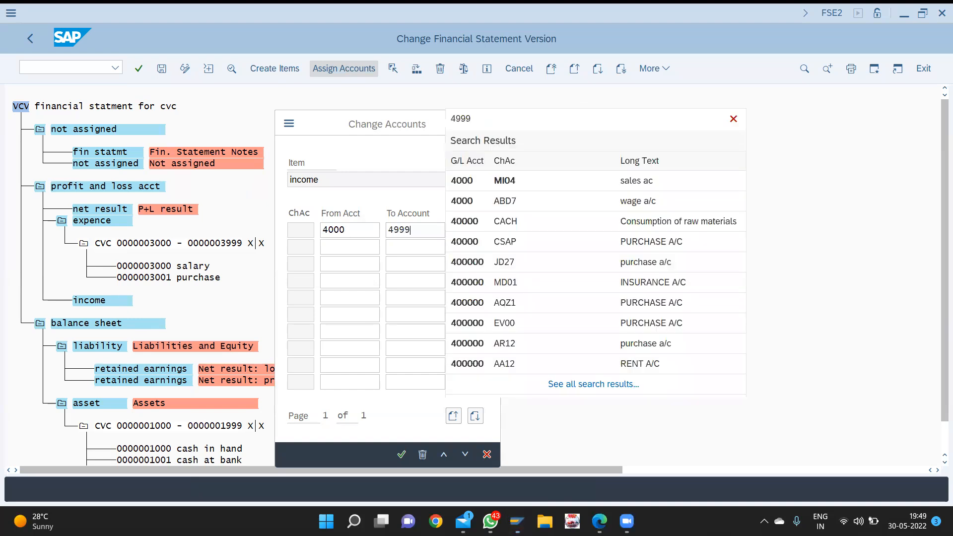
key("Tab")
key("Tab")
key("Return")
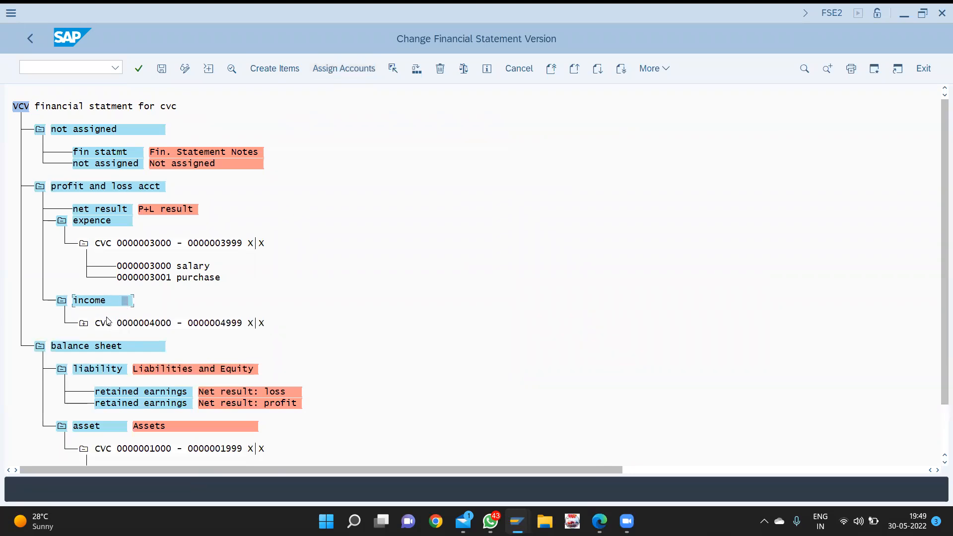
left_click(81, 327)
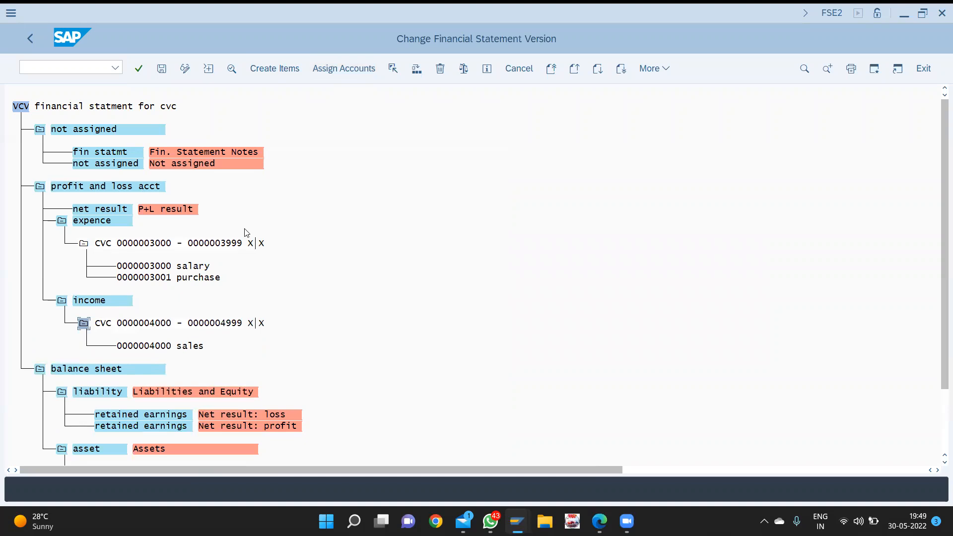
scroll(244, 233, "down", 1)
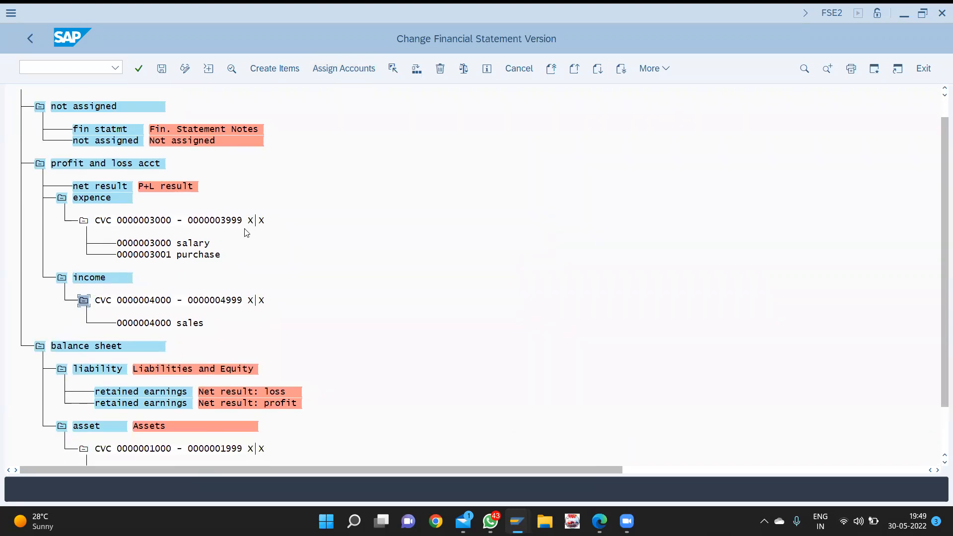
scroll(247, 233, "down", 1)
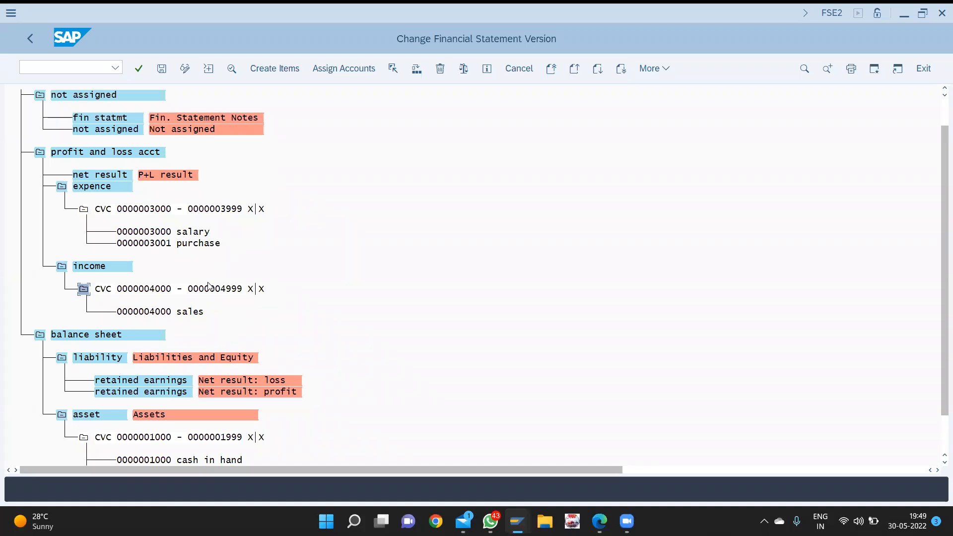
scroll(208, 288, "down", 2)
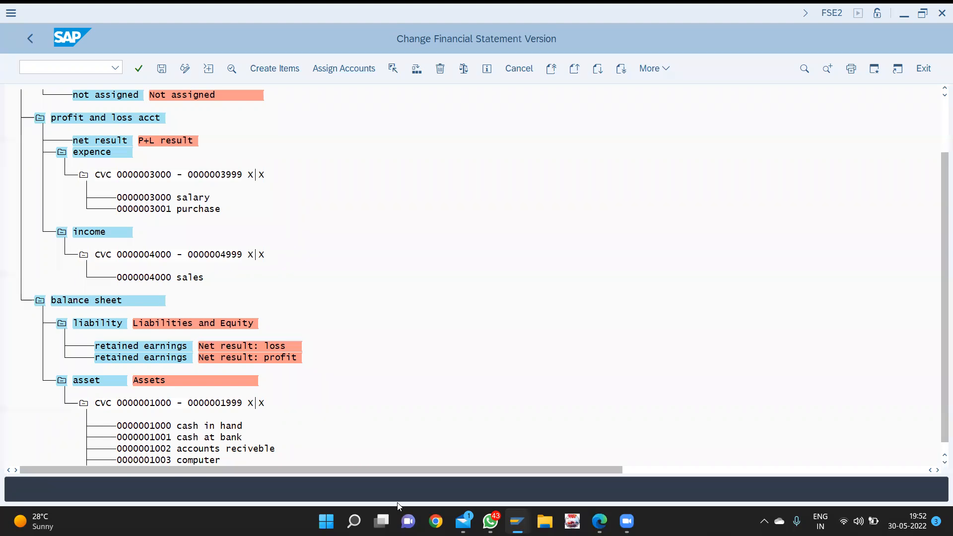
- Create an item named 'liability' beneath the balance sheet's liability node
left_click(367, 350)
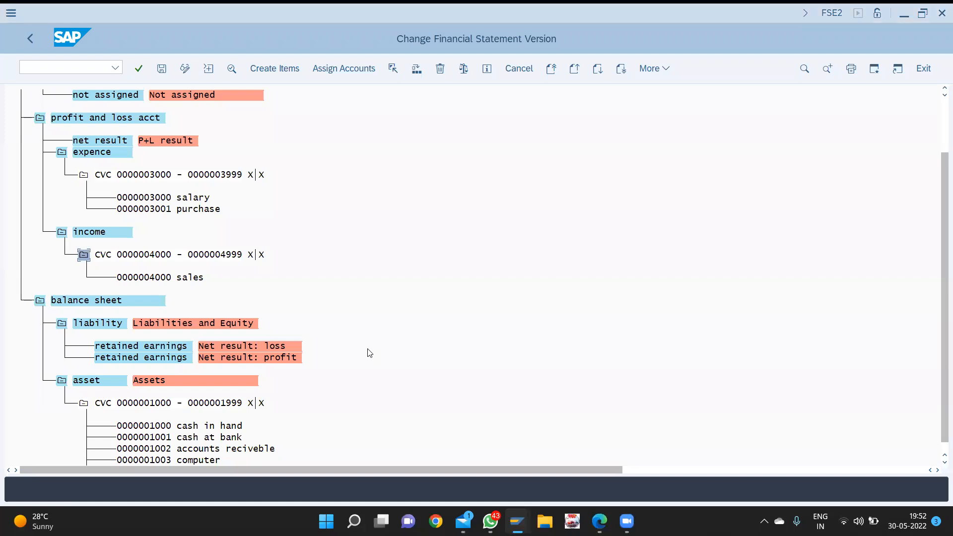
left_click(119, 329)
left_click(282, 69)
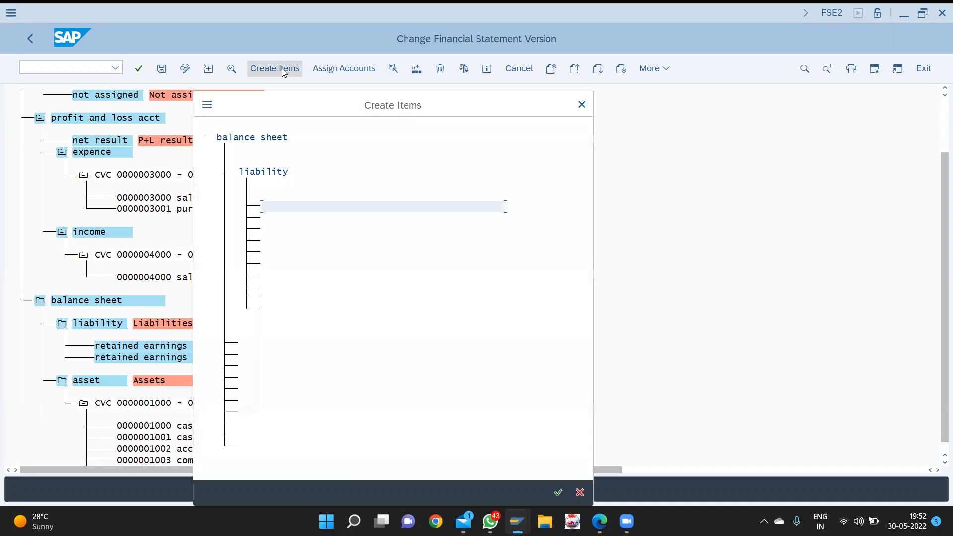
type("l")
type("bility")
key("Return")
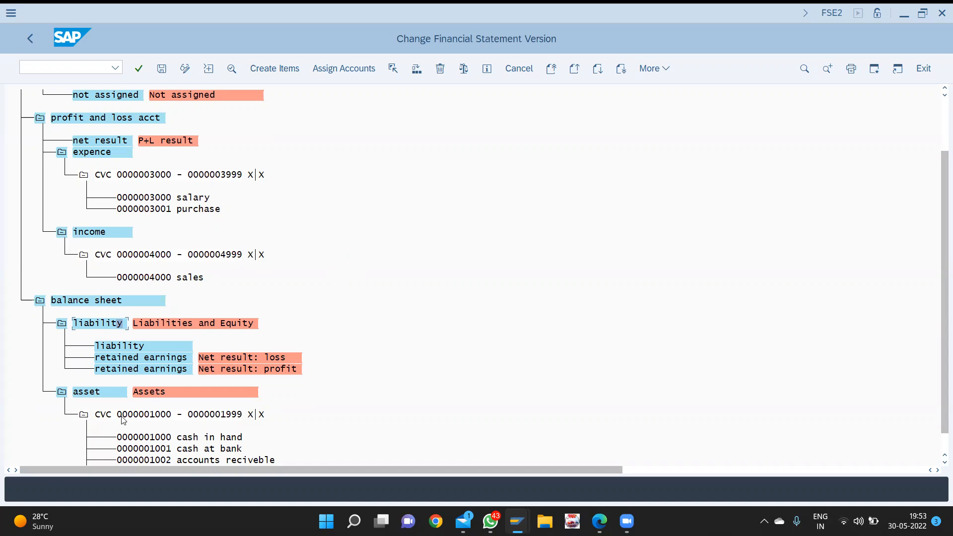
left_click(145, 347)
- Select the parent liability node and attempt an account assignment on it
left_click(114, 327)
left_click(320, 69)
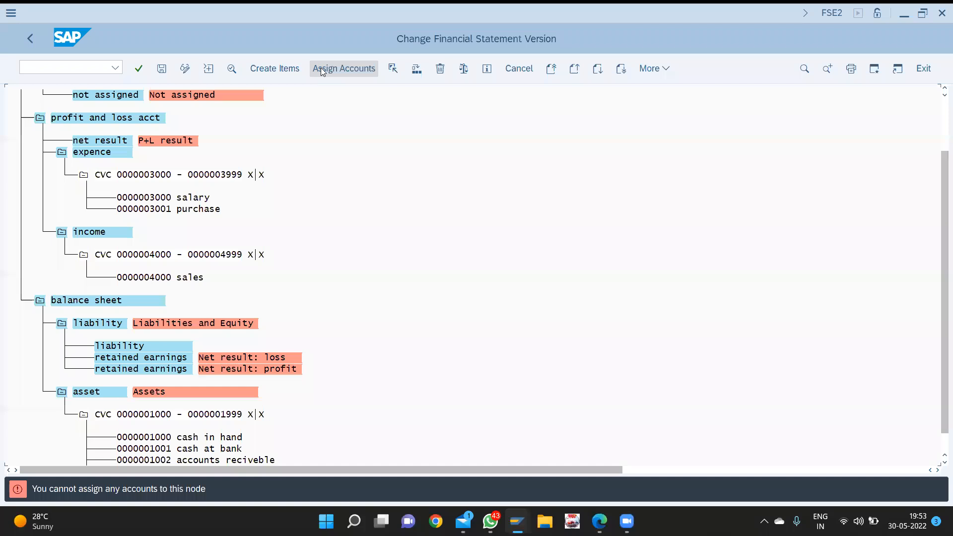
left_click(37, 521)
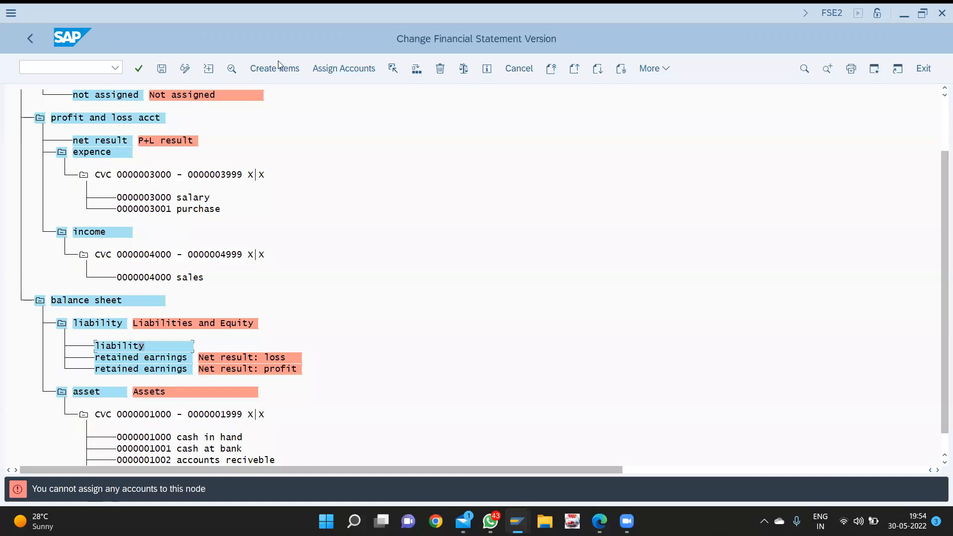
- Assign accounts 2000–2999 to the new liability sub-item
left_click(343, 69)
type("2000")
key("Tab")
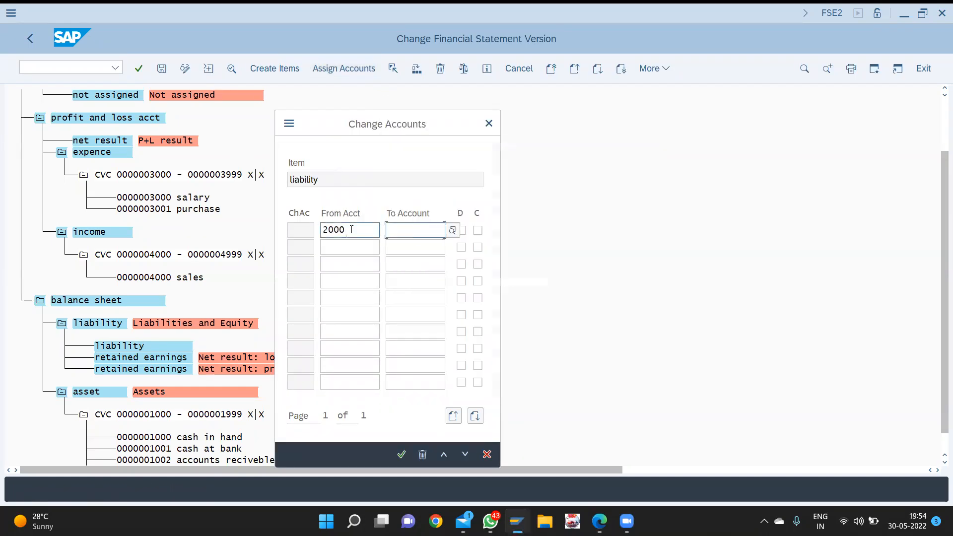
type("2999")
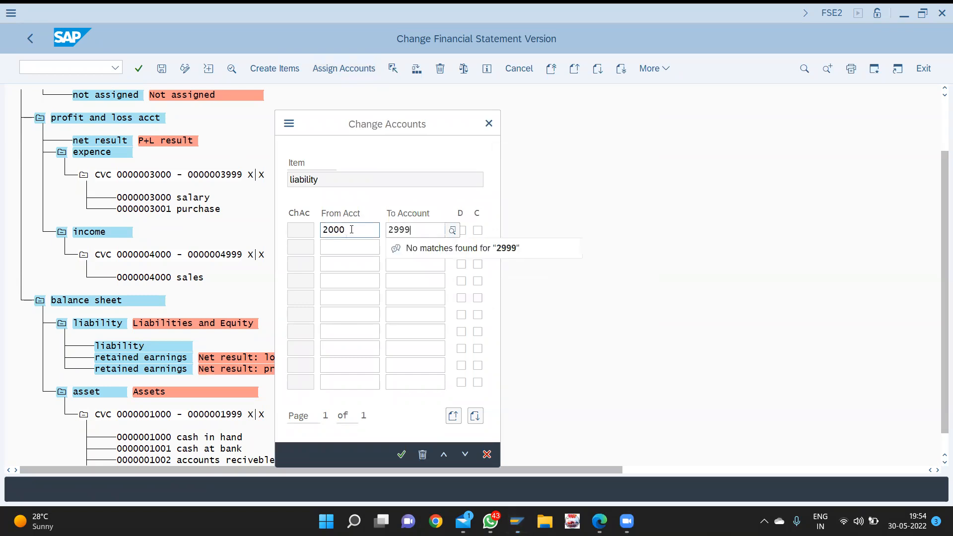
key("Tab")
key("Tab")
key("Return")
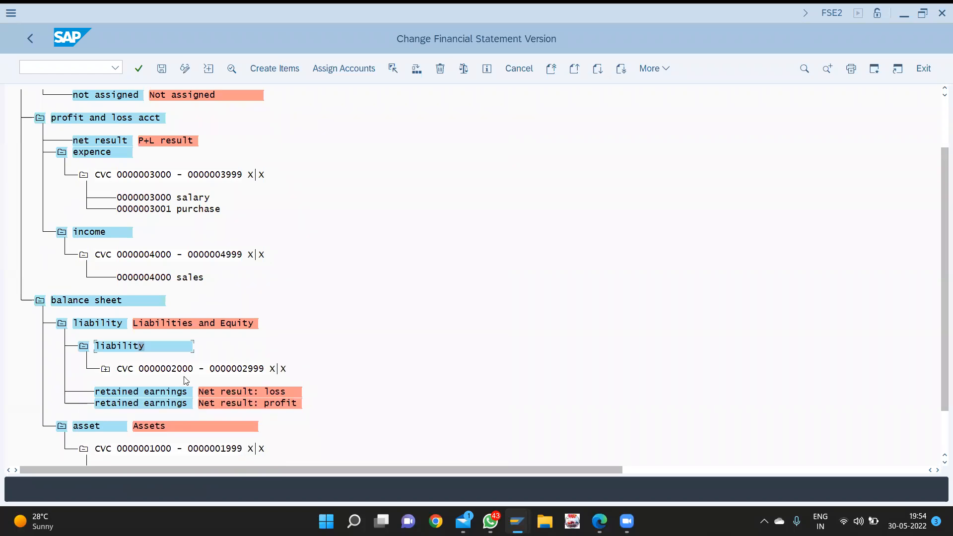
- Review the 2000–2999 accounts, collapse all ranges, and save VCV under a customizing request
left_click(106, 368)
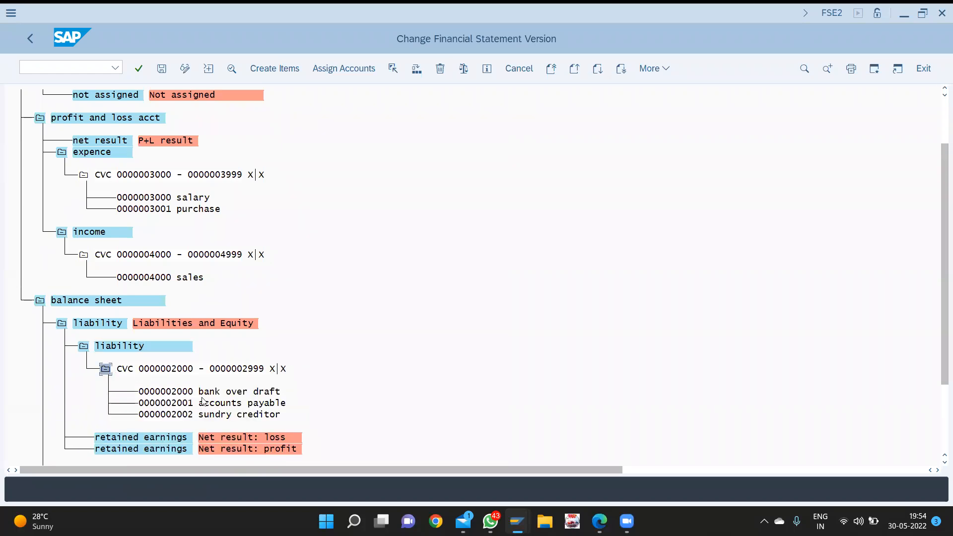
scroll(204, 401, "down", 1)
scroll(204, 401, "up", 1)
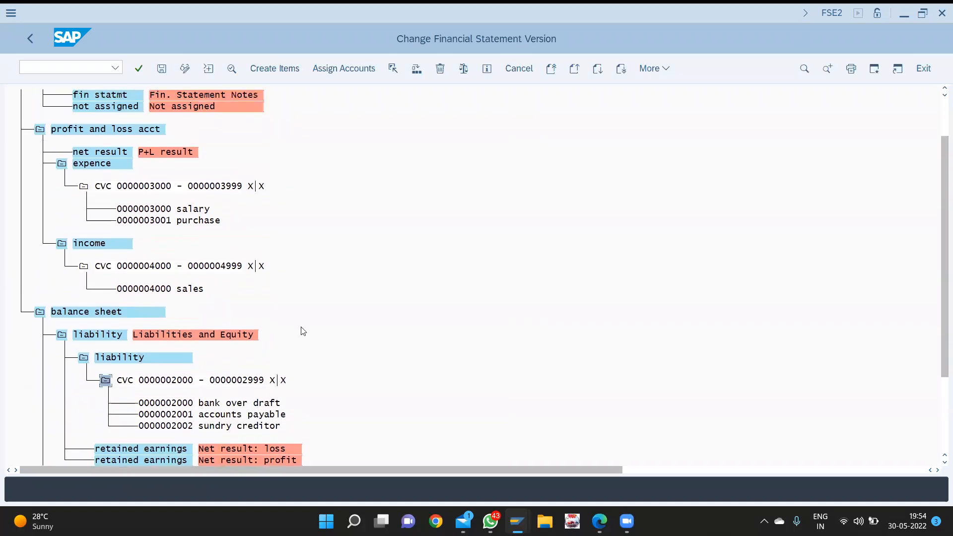
left_click(105, 381)
scroll(107, 386, "down", 1)
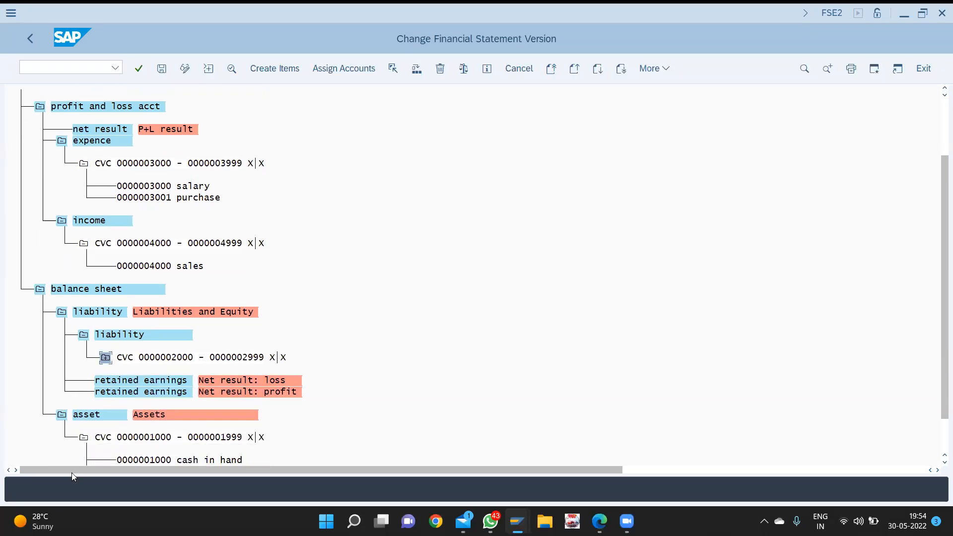
left_click(83, 437)
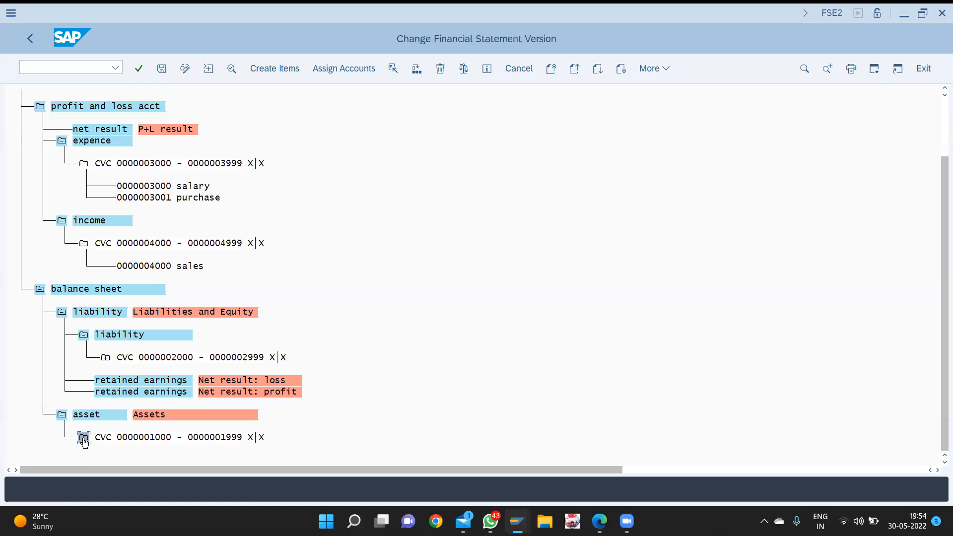
left_click(83, 243)
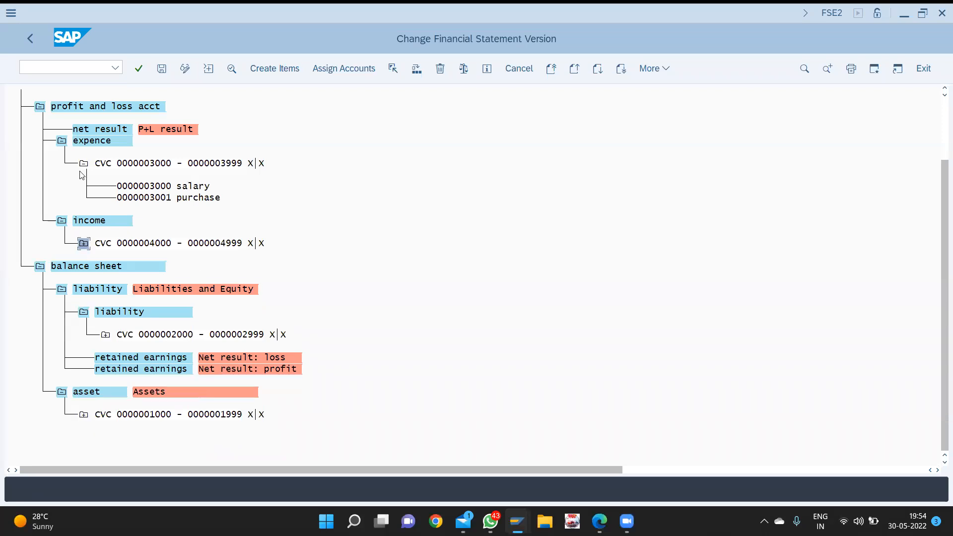
left_click(85, 164)
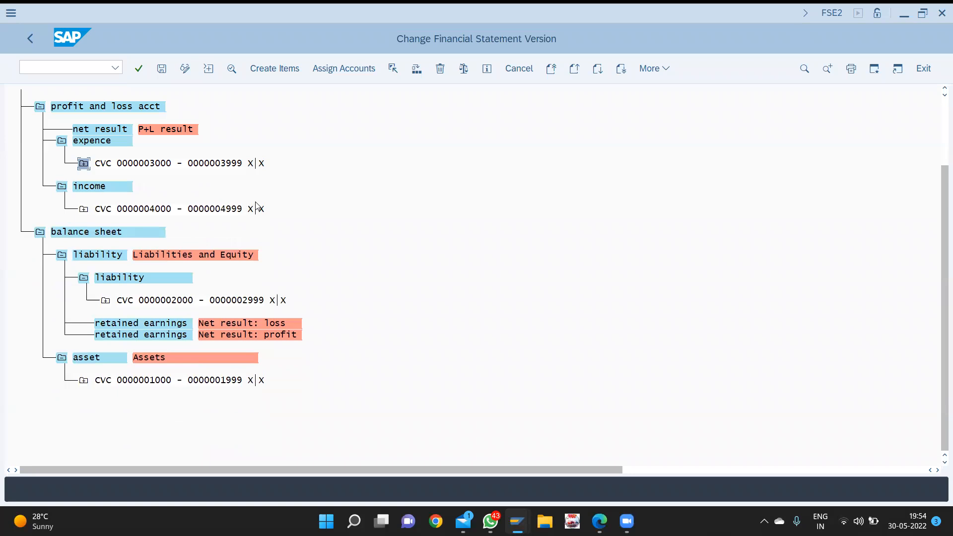
key("ctrl+s")
key("Return")
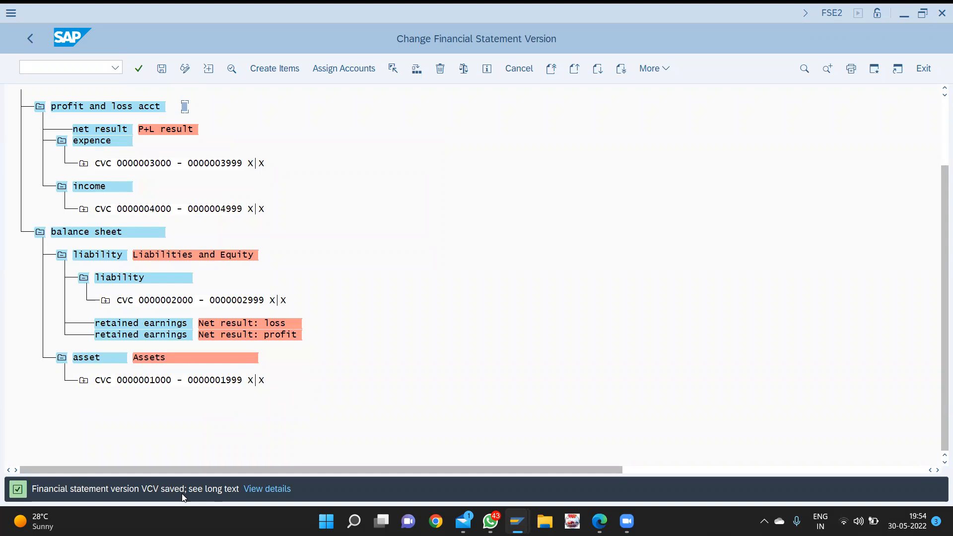
- Enter the transaction code /nf.01 in the command field
left_click(49, 69)
type("/n")
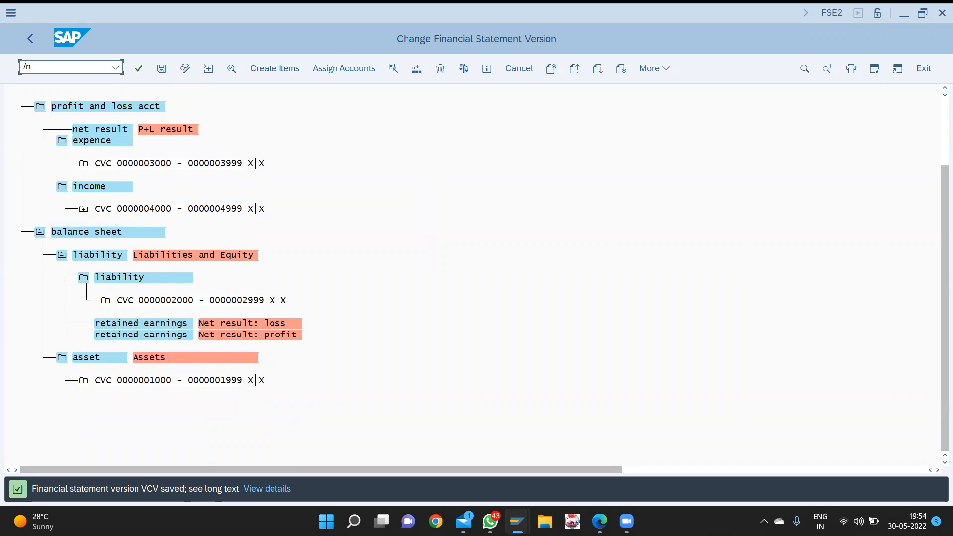
type("f.01")
- Run F.01 for chart of accounts CVC with ALV Tree Control list output
key("Return")
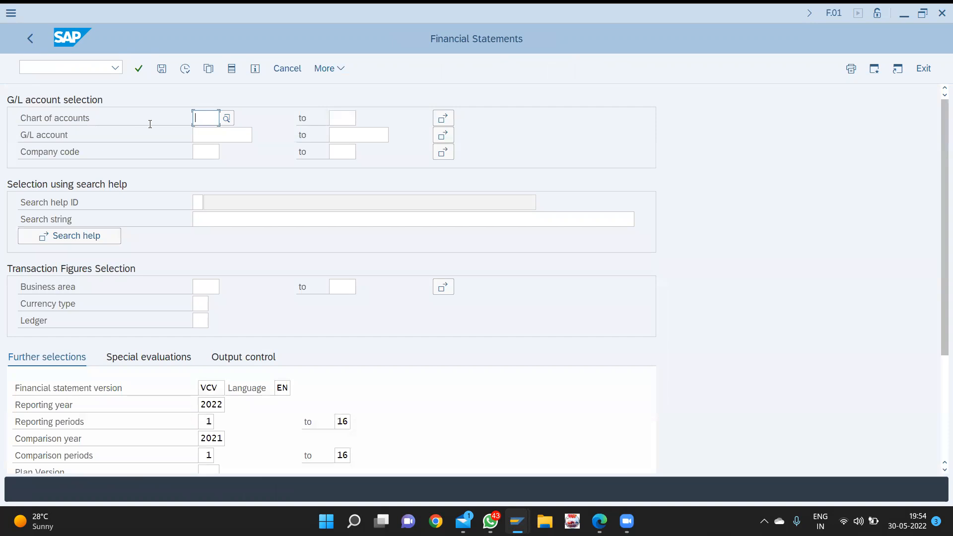
type("cvc")
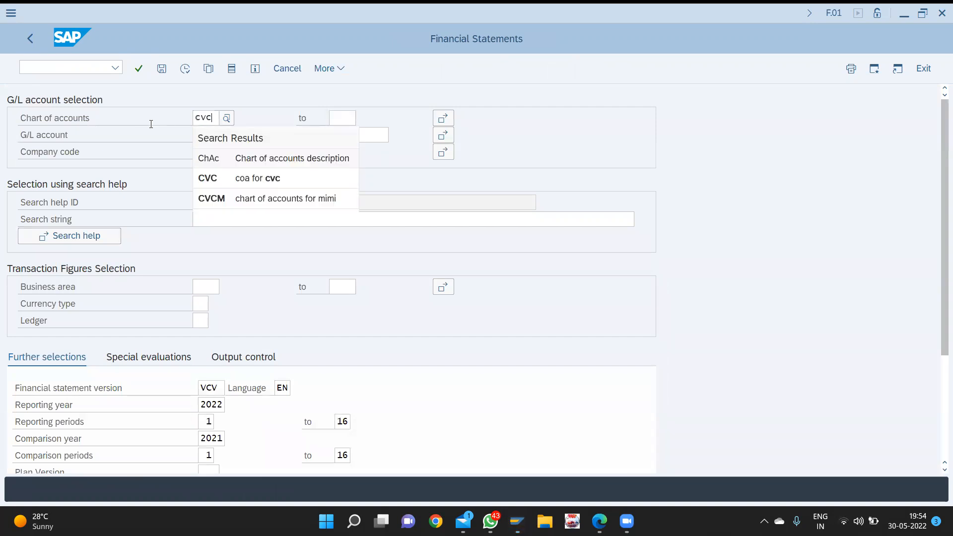
key("Down")
key("Down")
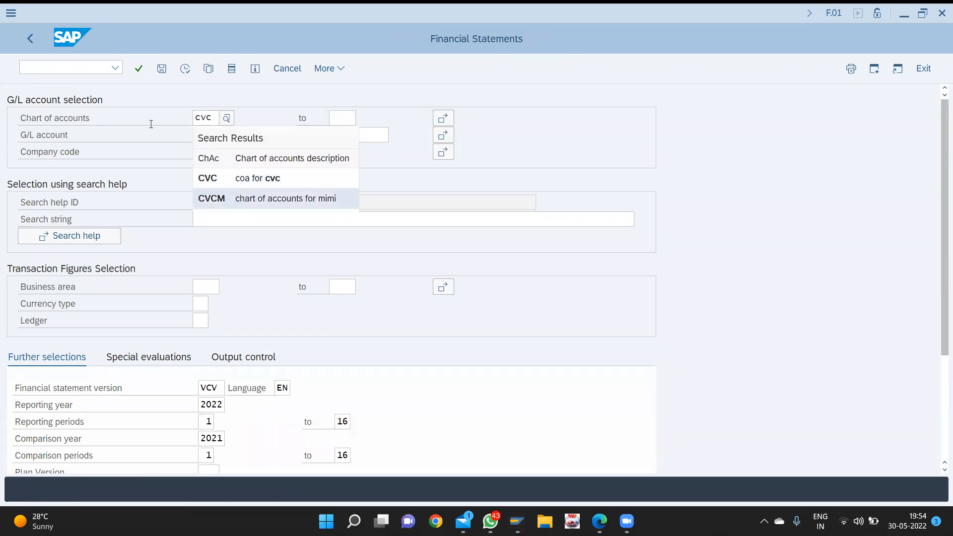
key("Up")
key("Return")
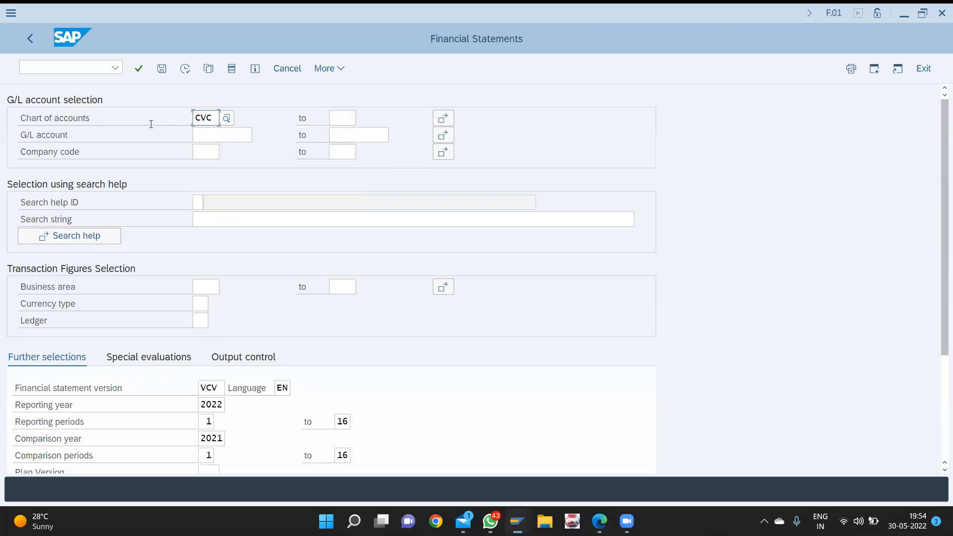
scroll(142, 316, "down", 5)
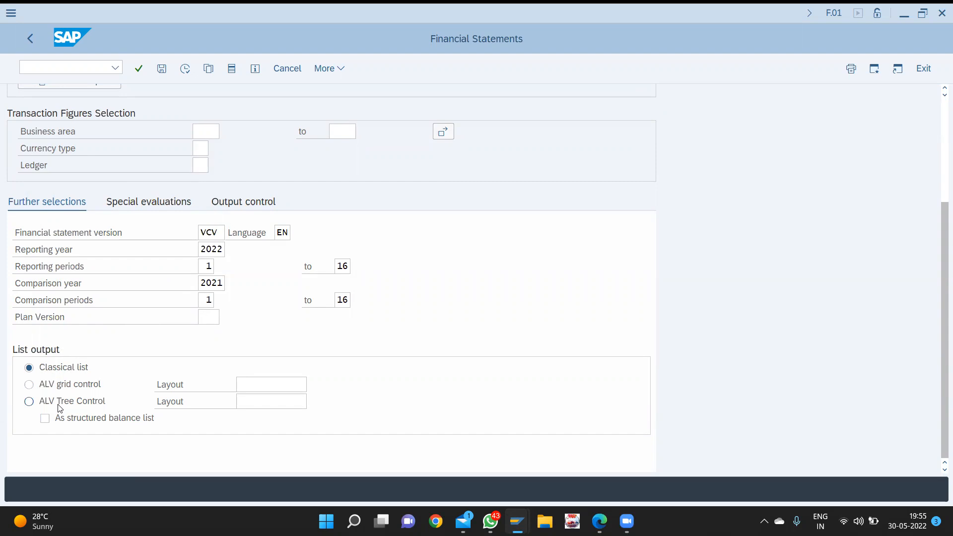
left_click(33, 400)
left_click(187, 72)
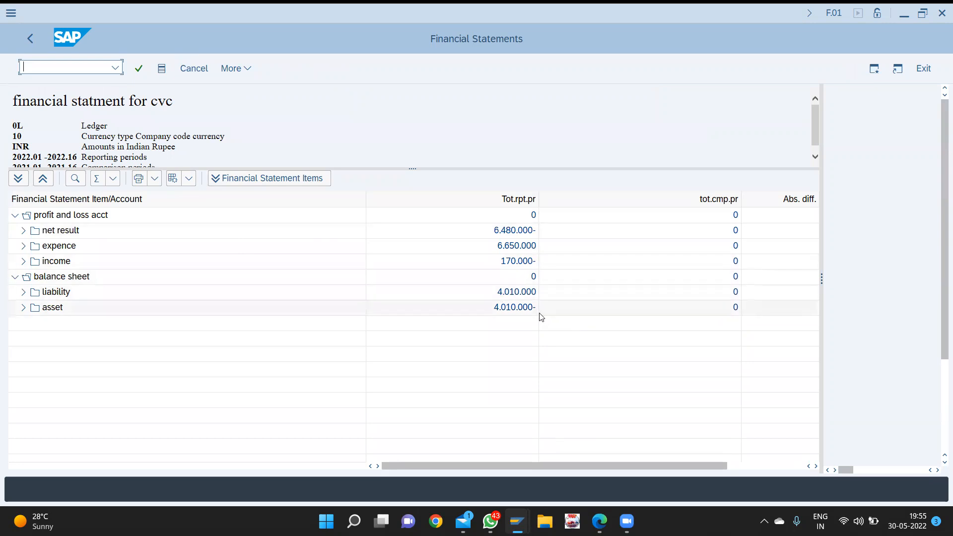
- Expand the F.01 report's balance sheet, liability and asset branches, then bring up File Explorer
left_click(14, 277)
left_click(14, 277)
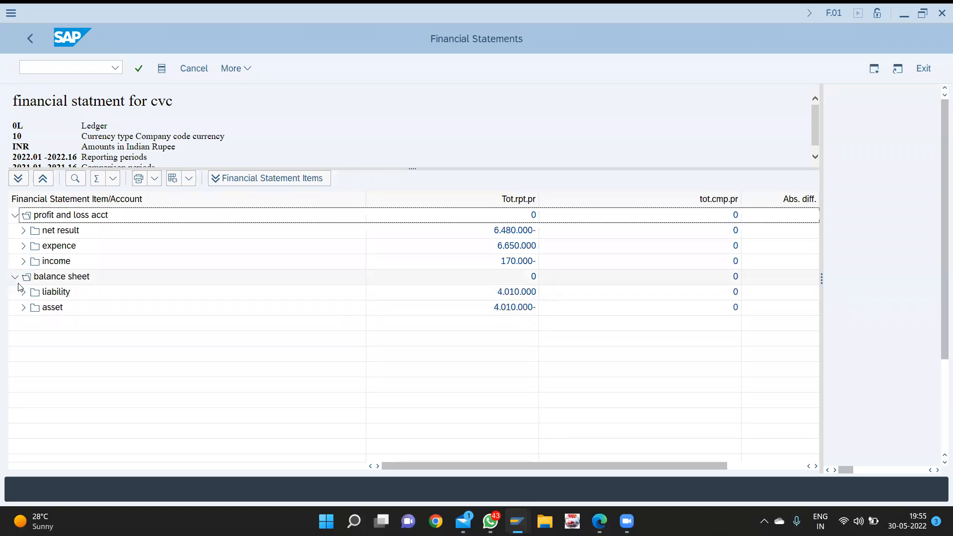
left_click(23, 292)
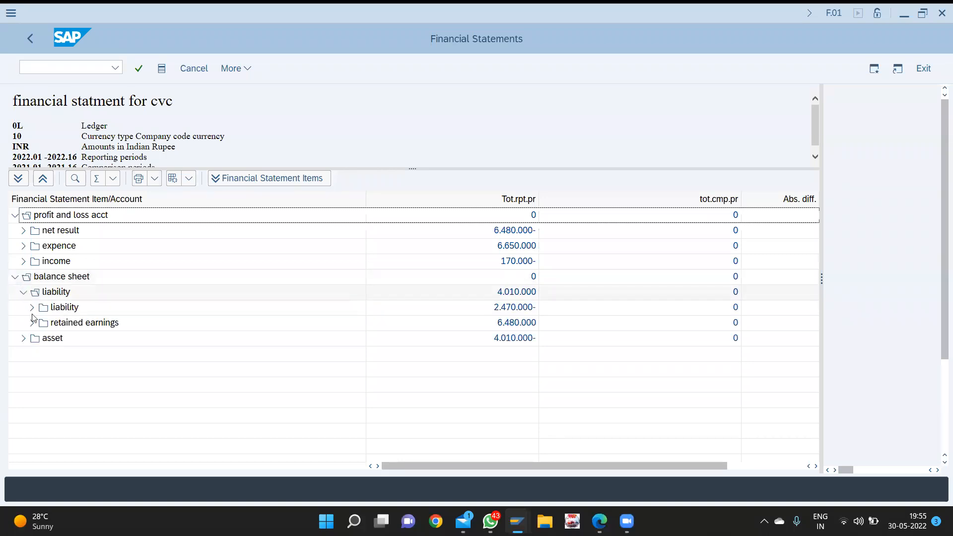
left_click(23, 339)
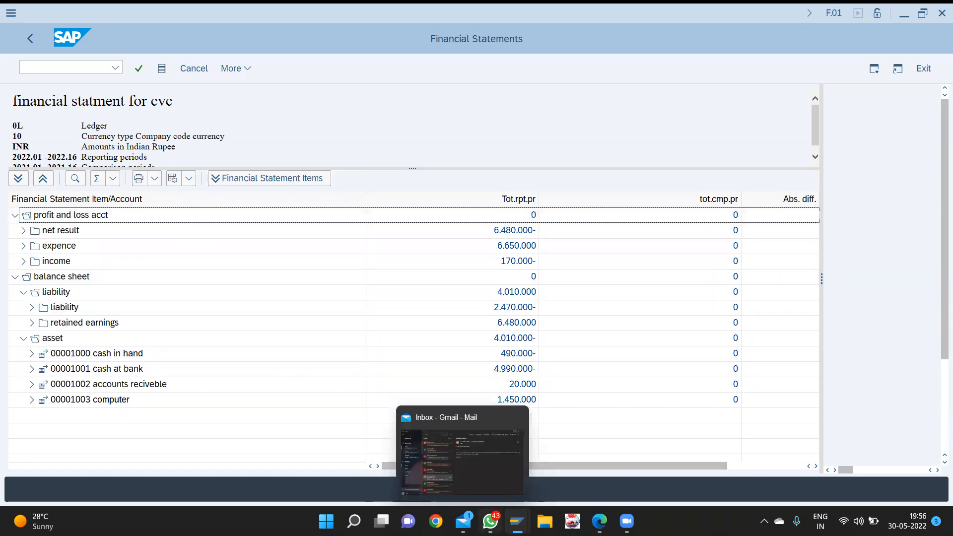
left_click(545, 521)
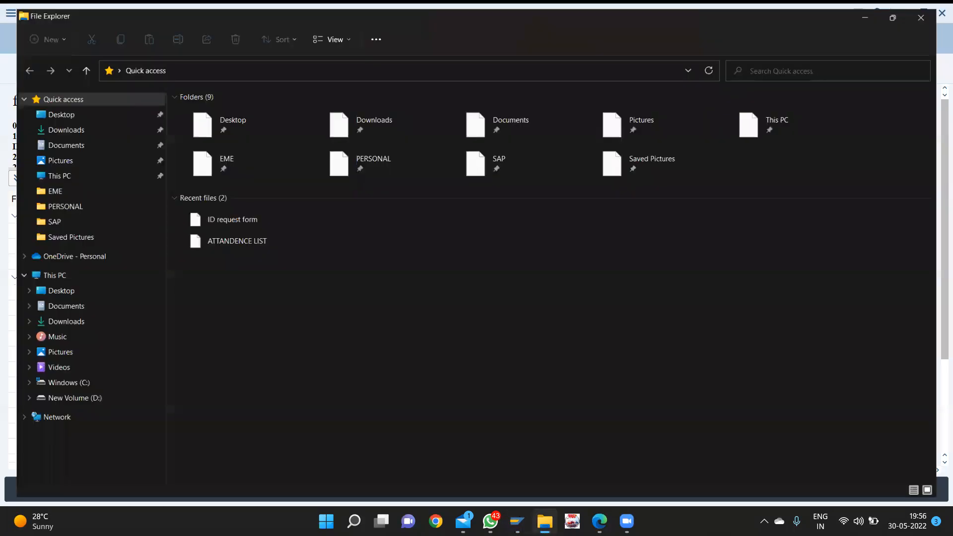
- Open the ATTANDENCE LIST workbook from recent files, then return to SAP's Financial Statements window
double_click(209, 249)
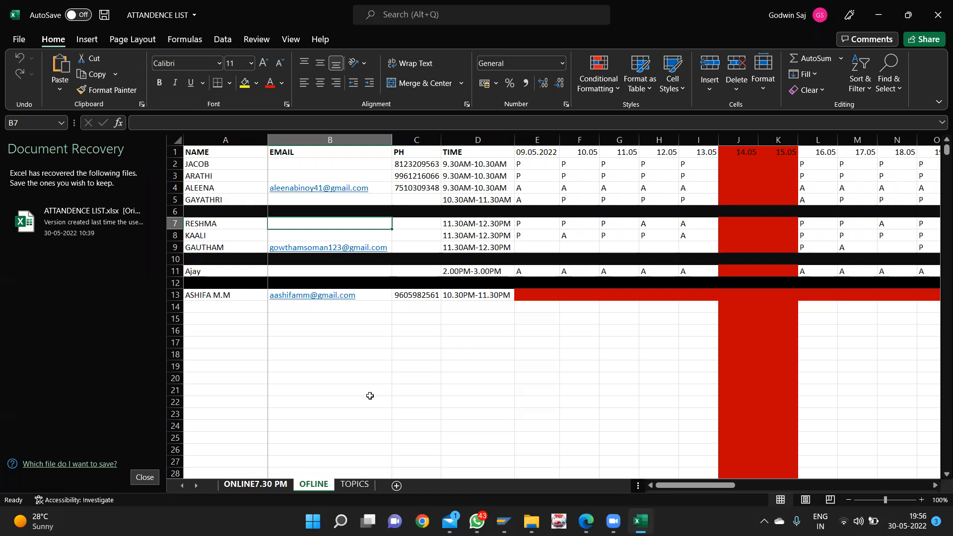
key("alt+Tab")
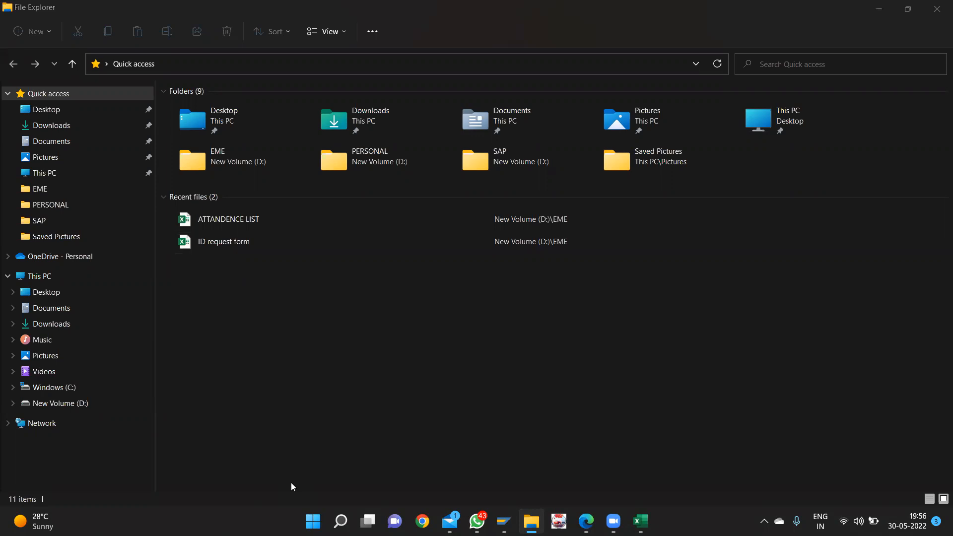
key("alt+Tab")
key("alt+Tab")
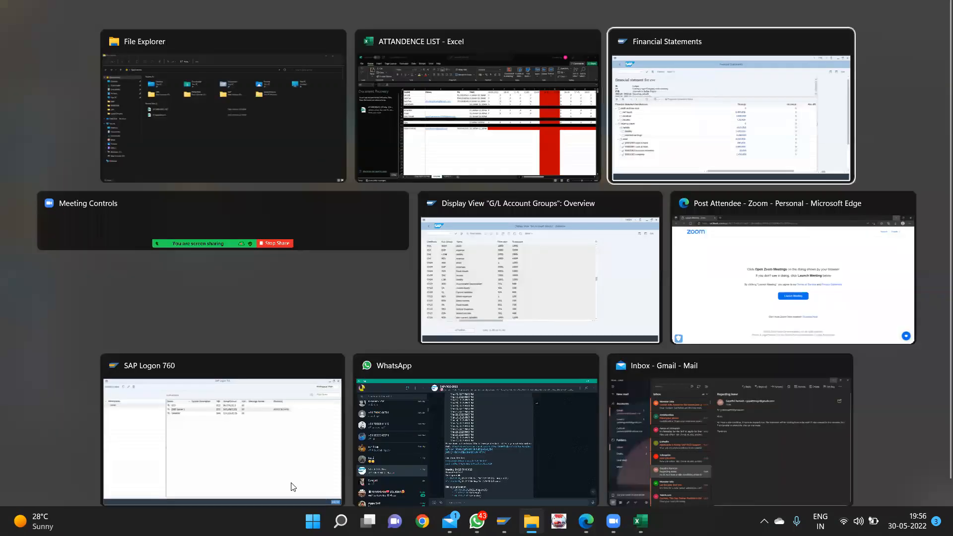
- Enter /nfse2 in SAP's command field, trim it back to /nf, and return to the Excel workbook
key("ctrl+slash")
type("/n")
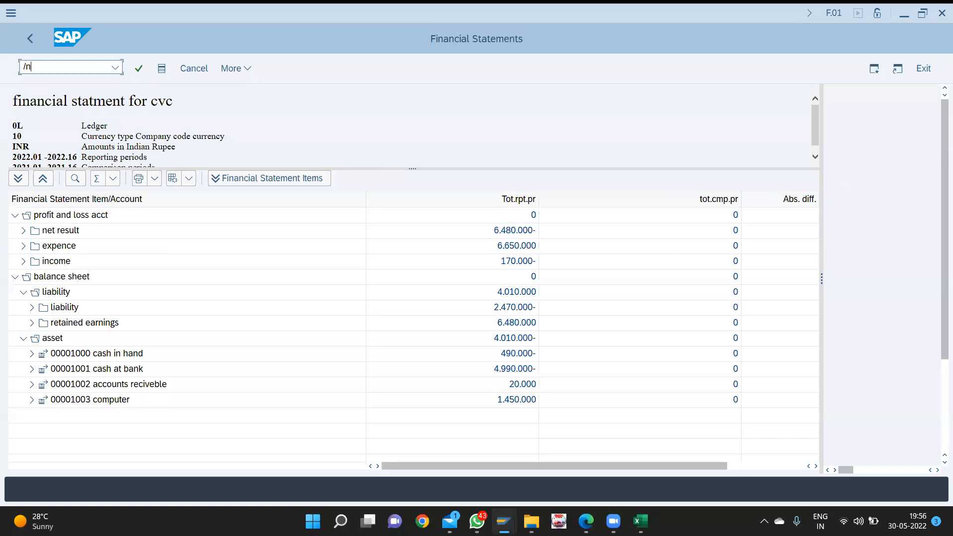
type("fse2")
key("BackSpace")
key("BackSpace")
key("BackSpace")
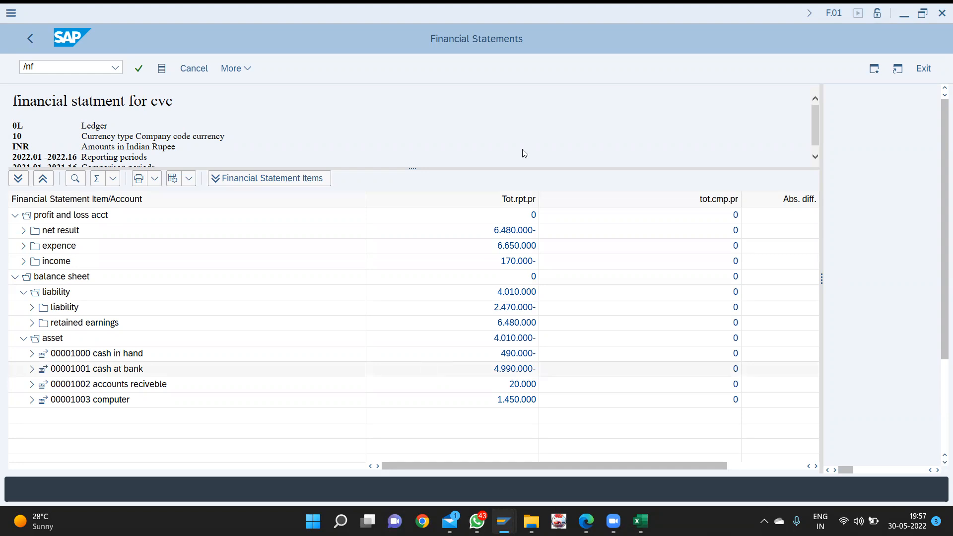
key("alt+Tab")
key("alt+Tab")
key("alt+Tab")
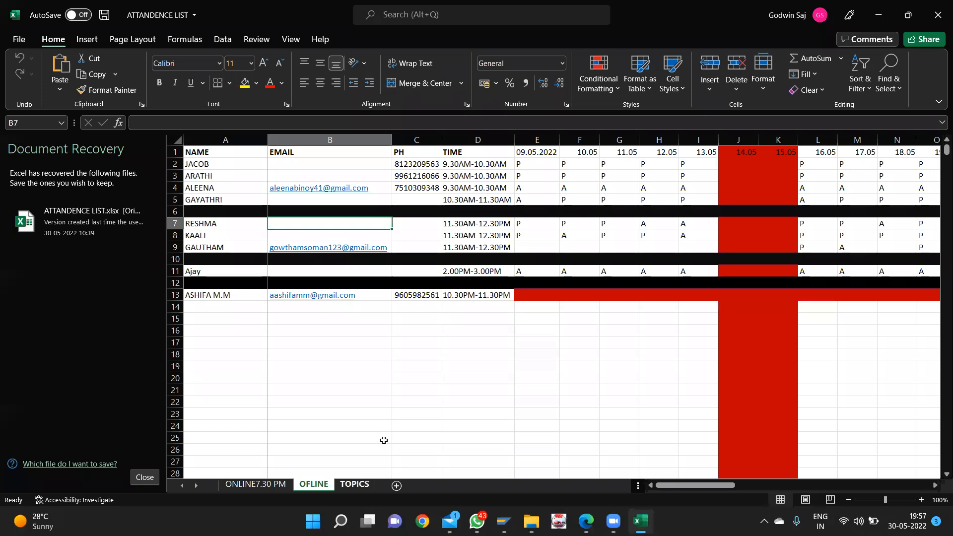
- Go to the TOPICS sheet and select cells G10, G13 and G11
key("ctrl+Page_Down")
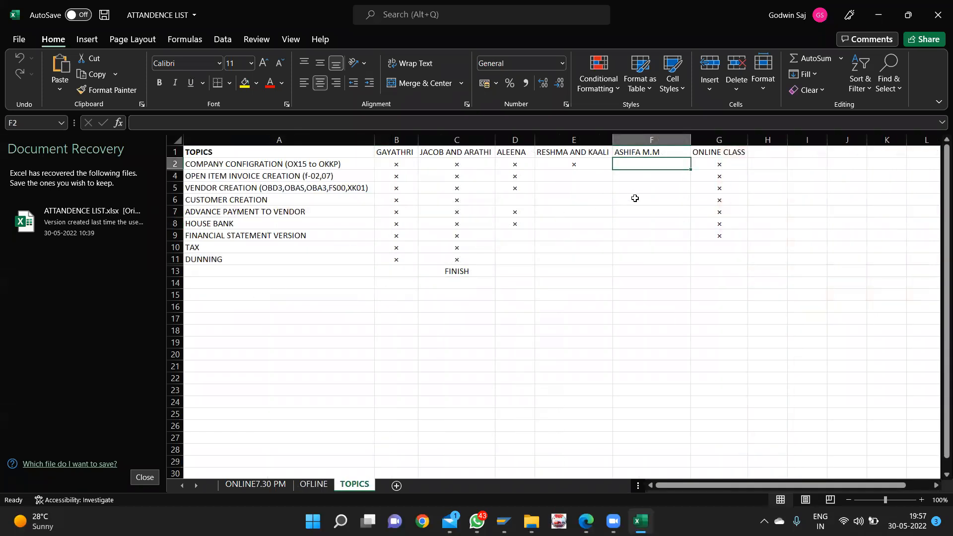
left_click(709, 249)
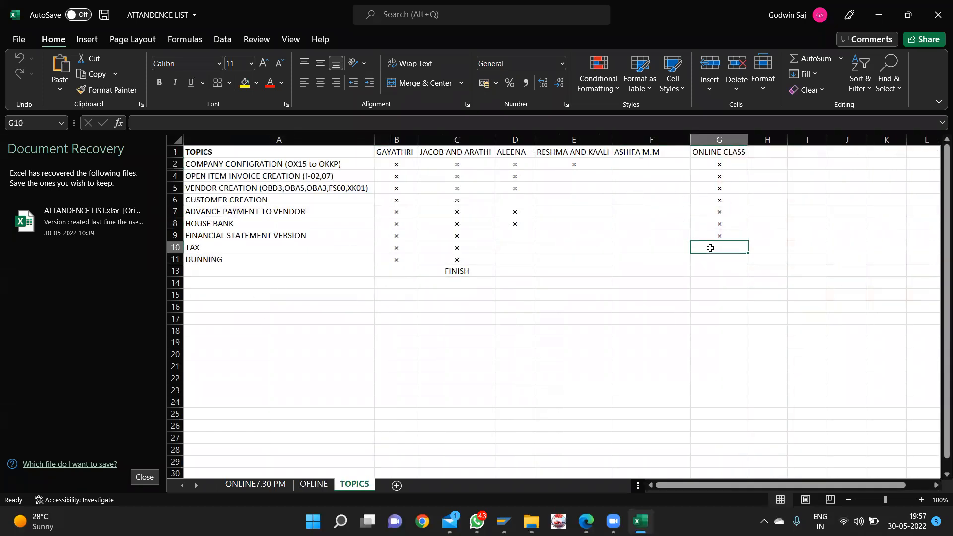
left_click(711, 267)
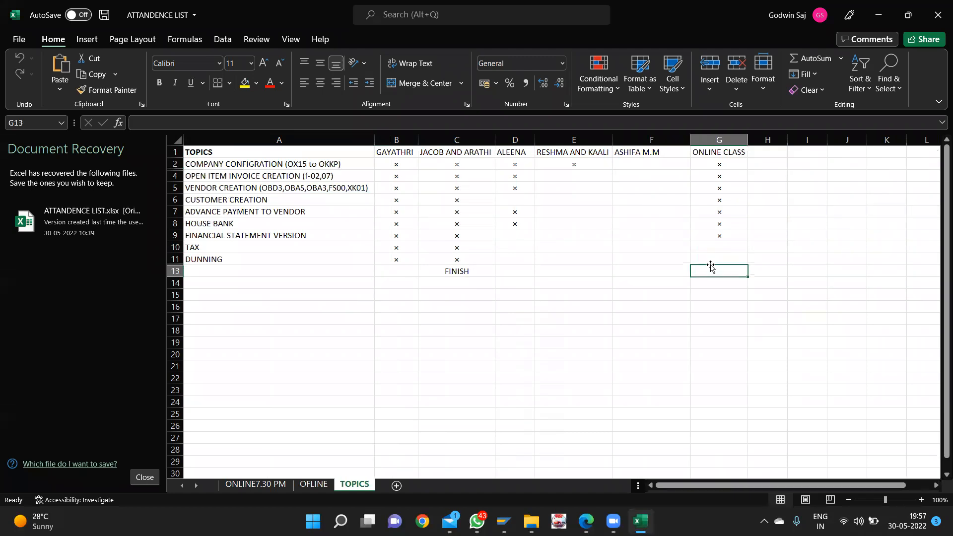
left_click(717, 260)
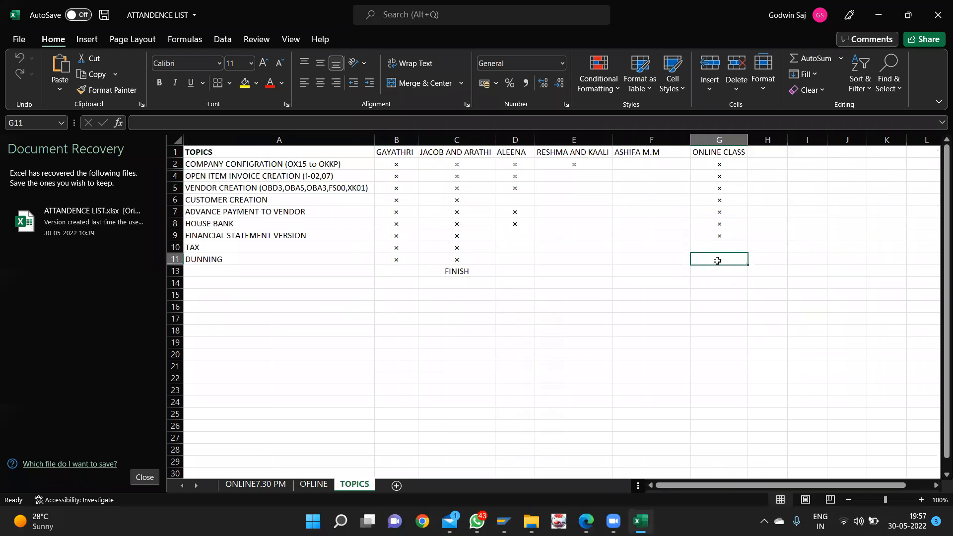
- Switch back to SAP's Financial Statements window
key("alt+Tab")
key("Tab")
key("Tab")
key("Tab")
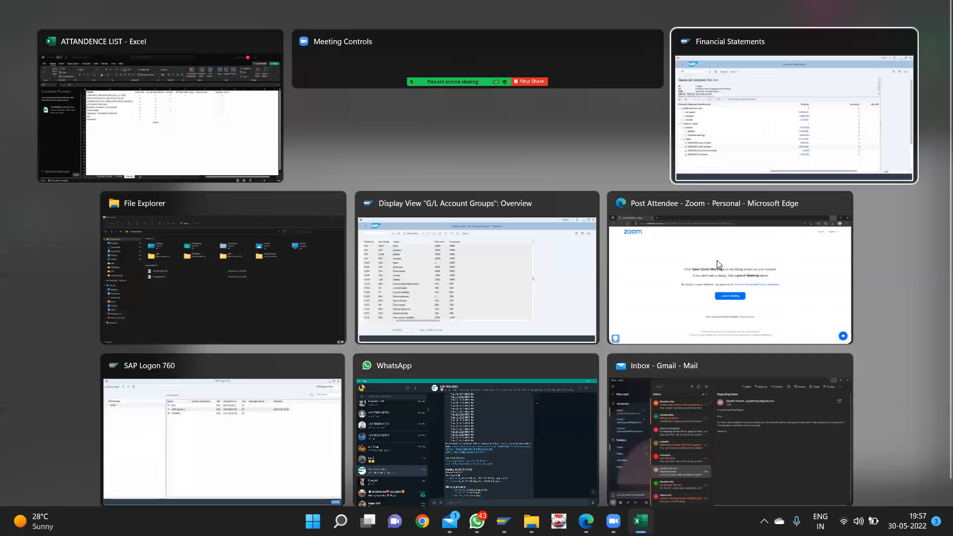
key("Tab")
key("Tab")
key("Tab")
key("Tab")
key("Tab")
key("Tab")
key("Tab")
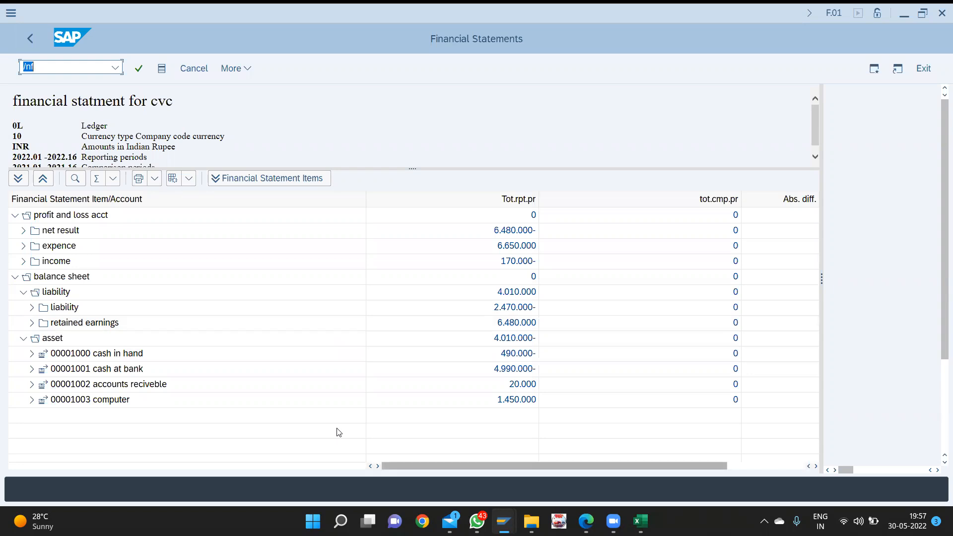
- Run transaction /nfse2, fixing typos along the way, to reach Change Financial Statement Version
type("/nns")
key("BackSpace")
key("BackSpace")
type("s")
key("BackSpace")
type("fsc2")
key("BackSpace")
key("BackSpace")
type("e2")
key("Return")
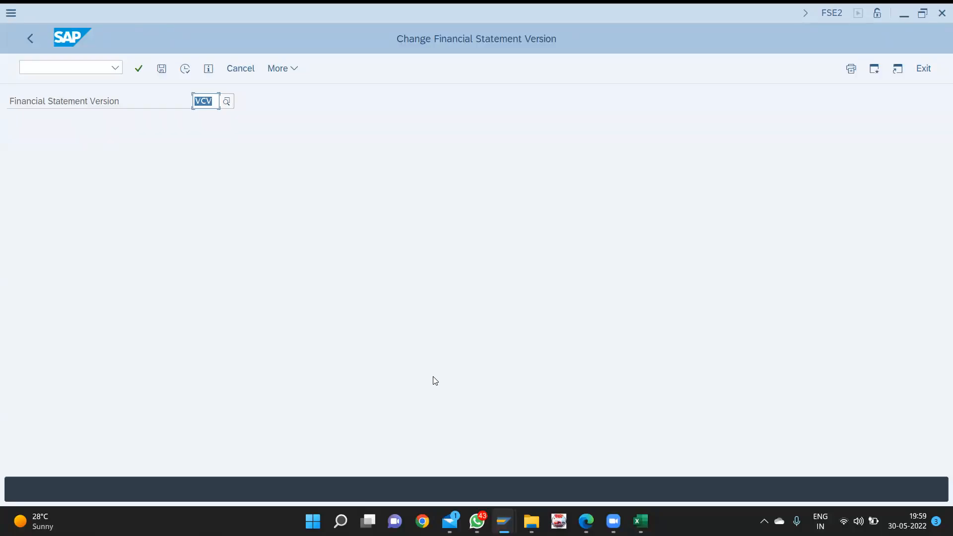
left_click(905, 12)
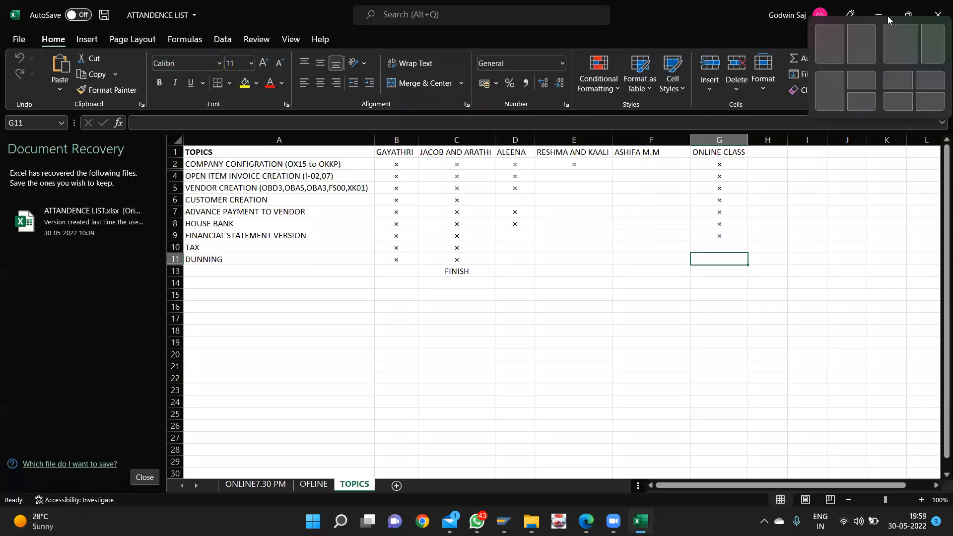
- Minimize the attendance workbook, G/L Account Groups and SAP Logon windows
left_click(882, 11)
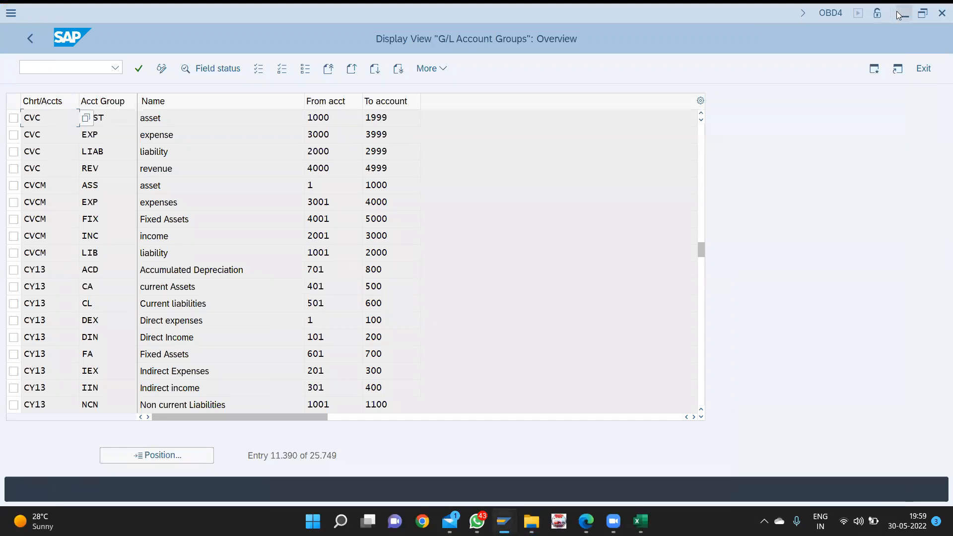
left_click(896, 11)
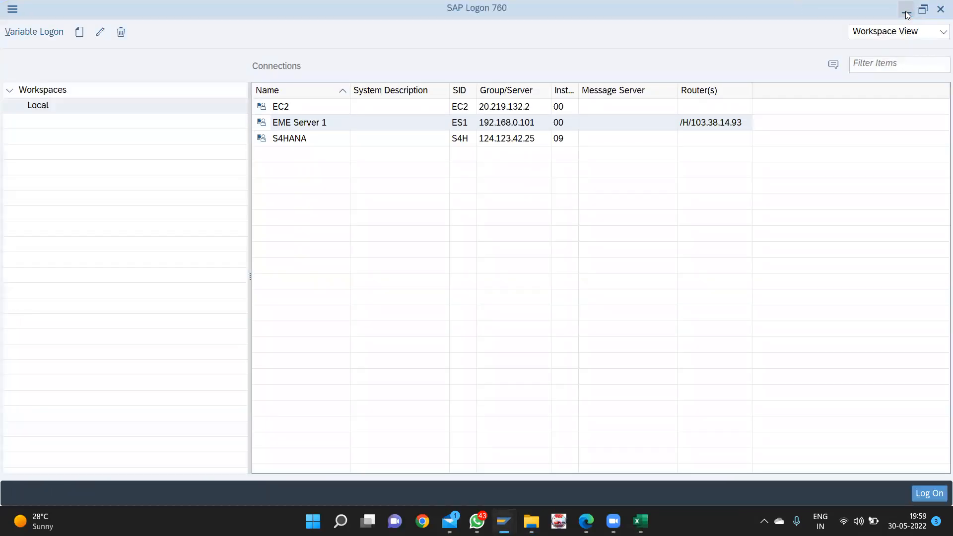
left_click(906, 11)
- Create a New Microsoft Excel Worksheet on the desktop with its default name and open it
right_click(453, 179)
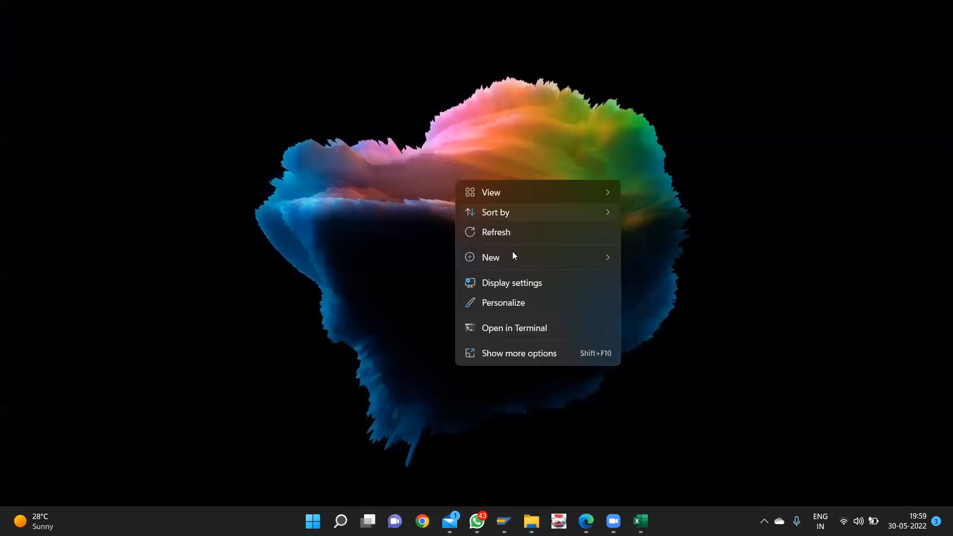
mouse_move(526, 263)
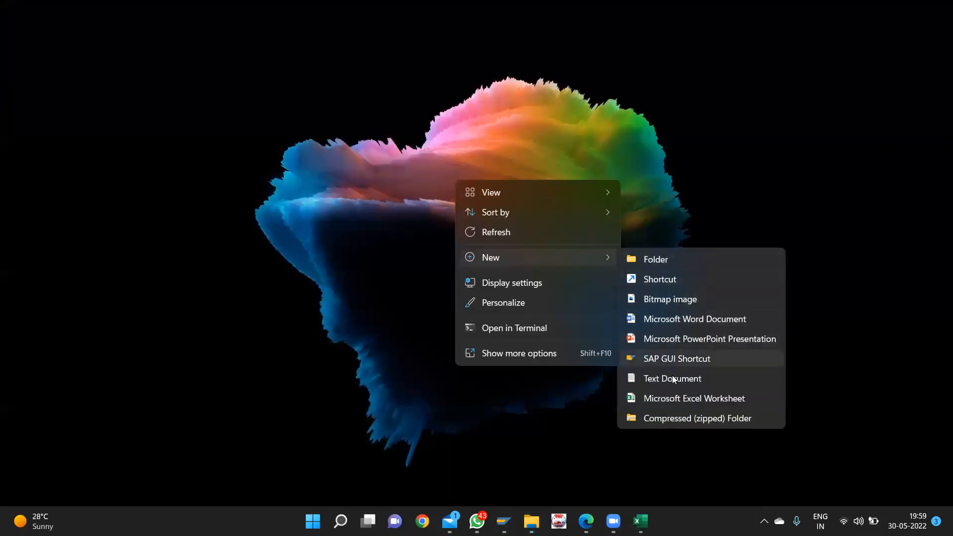
left_click(666, 398)
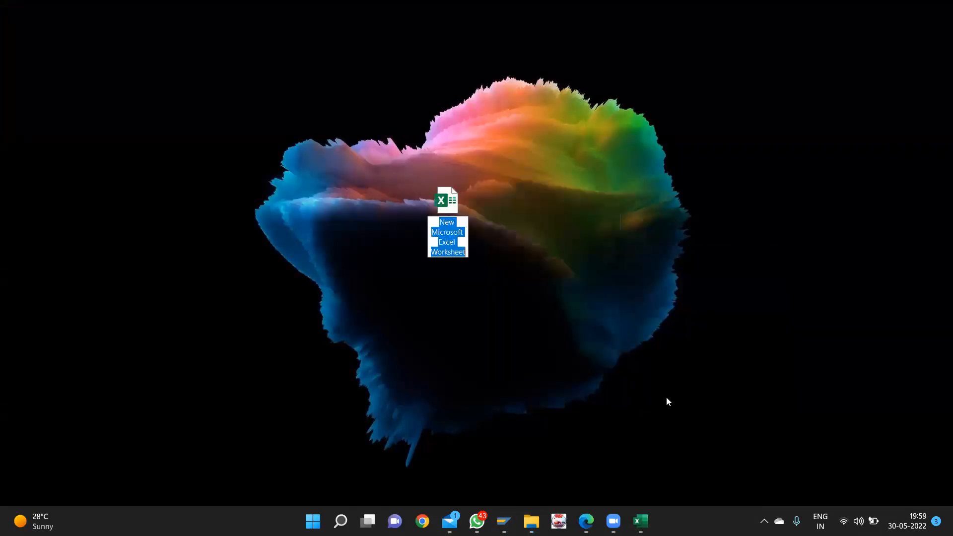
key("Return")
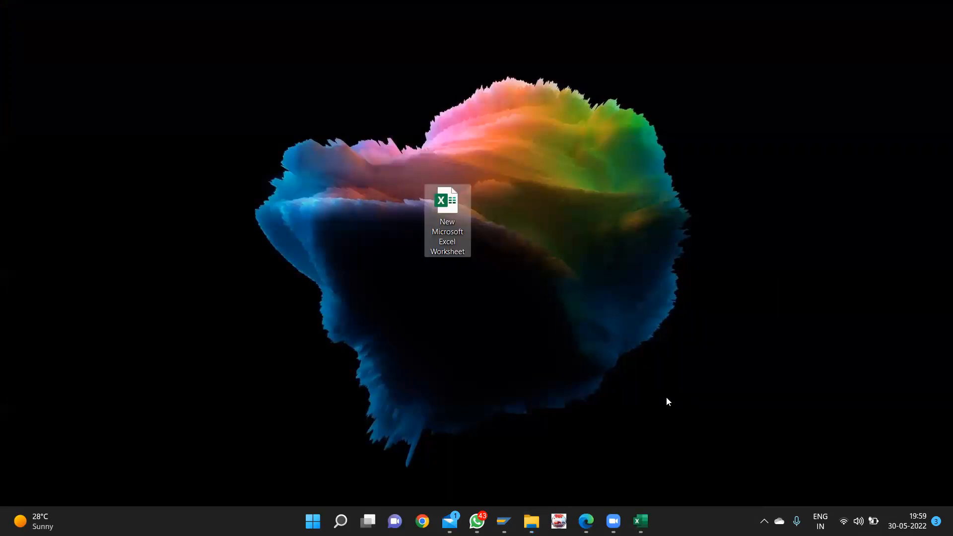
key("Return")
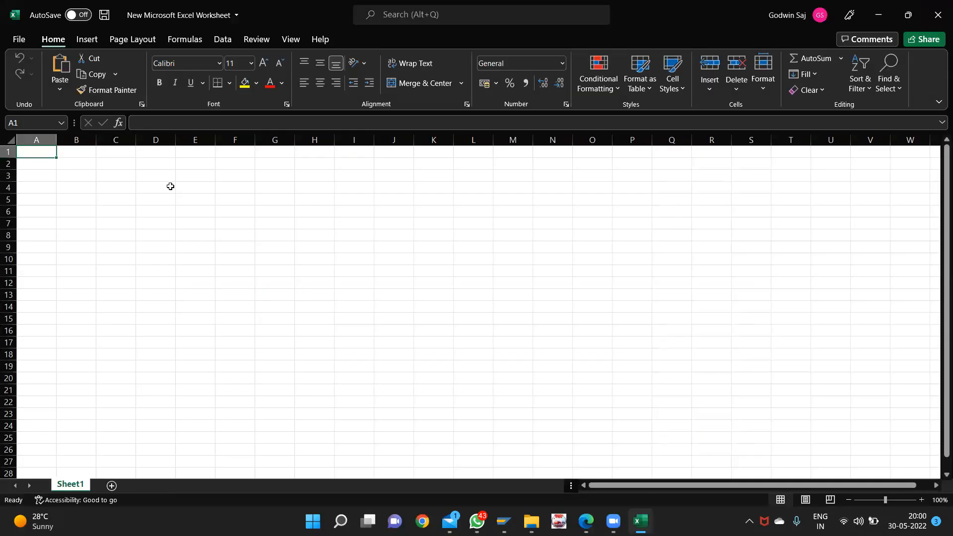
- Type GST into cell A1 of the new workbook's Sheet1
type("GST")
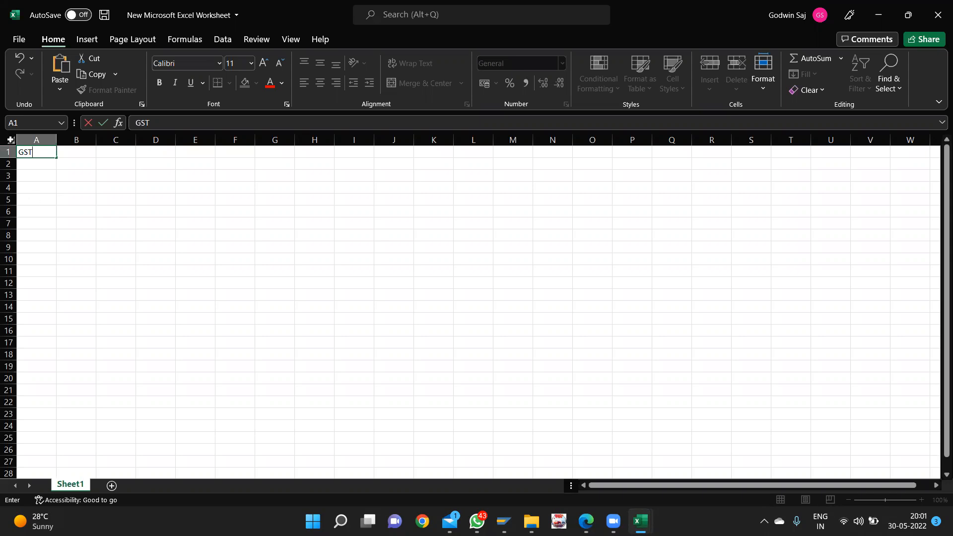
left_click(8, 151)
- Insert a blank row above GST and enter VAT in cell A1
key("ctrl+shift+equal")
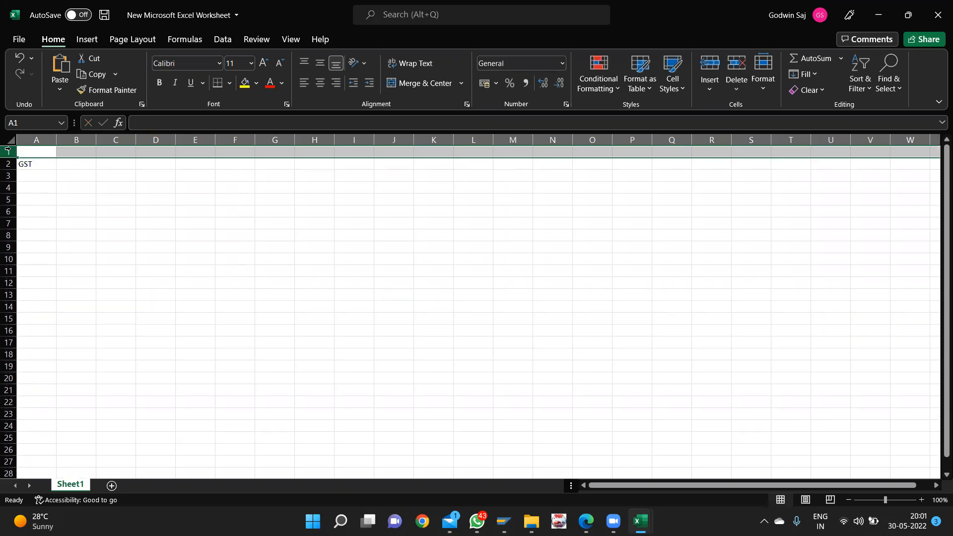
left_click(43, 154)
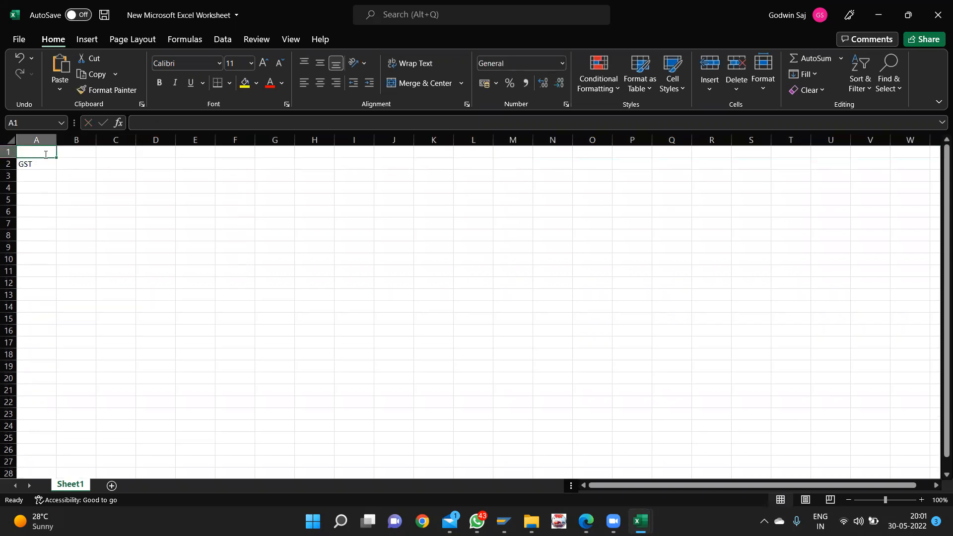
type("VAT")
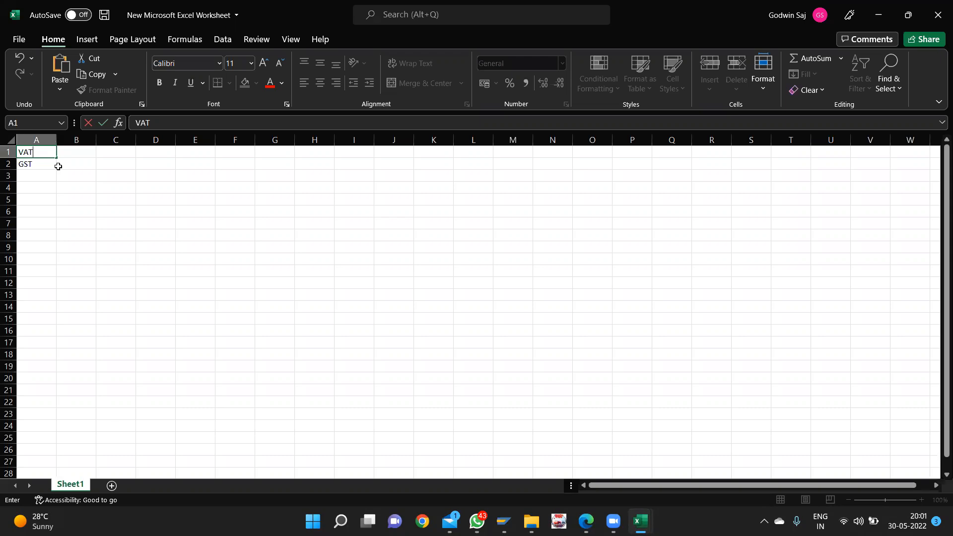
left_click(58, 166)
- Enter CGST in A3 and SGST in A4 below GST
left_click(44, 166)
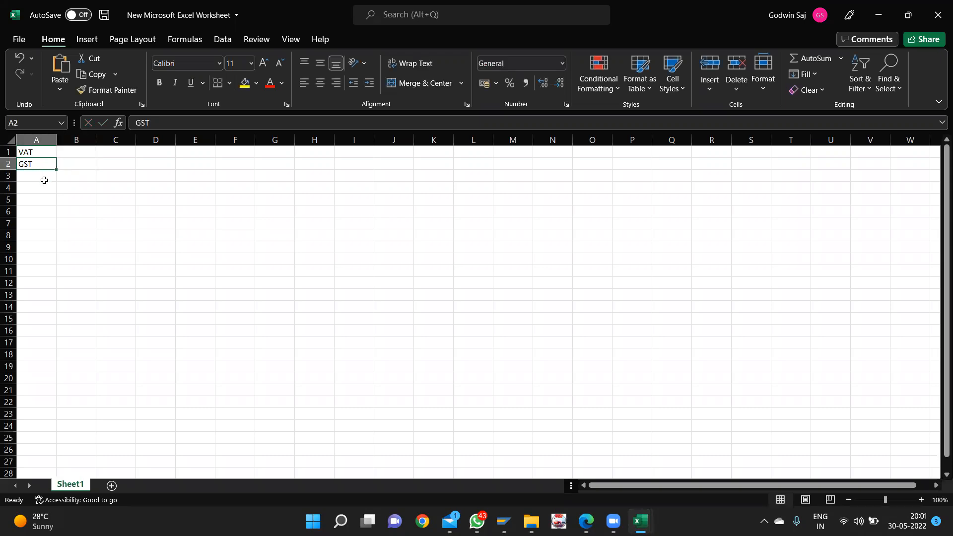
left_click(44, 182)
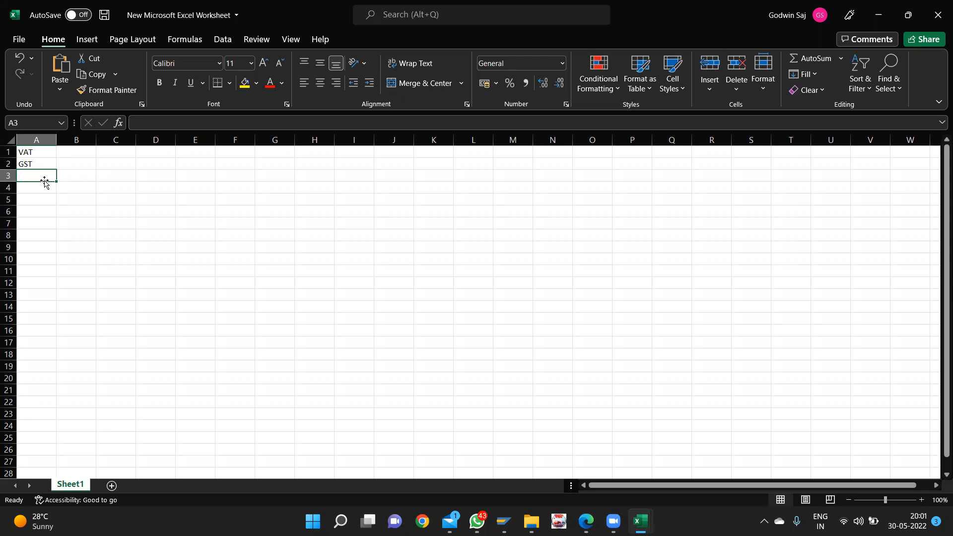
type("CGST")
key("Return")
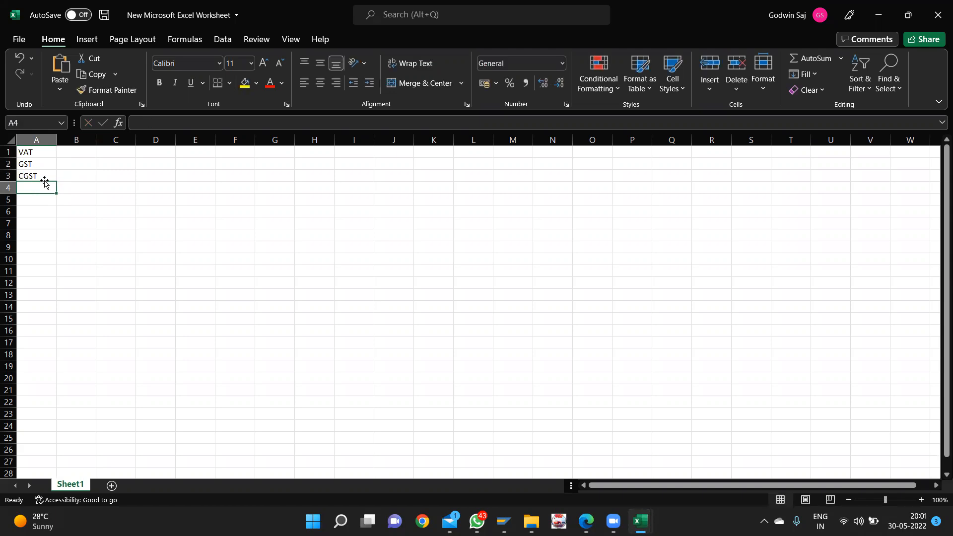
type("SGST")
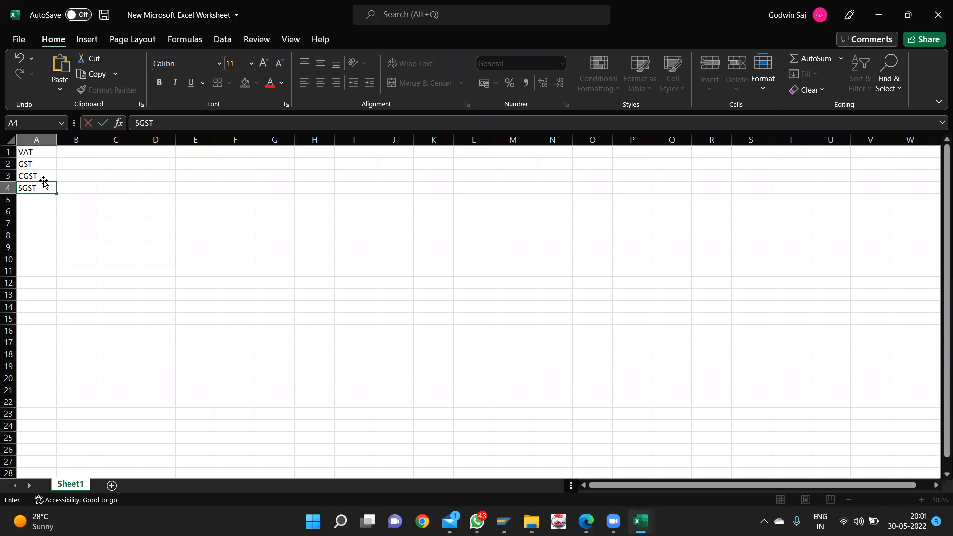
- Clear VAT from A1 and put an outside border around CGST and SGST in A3:A4
left_click(34, 152)
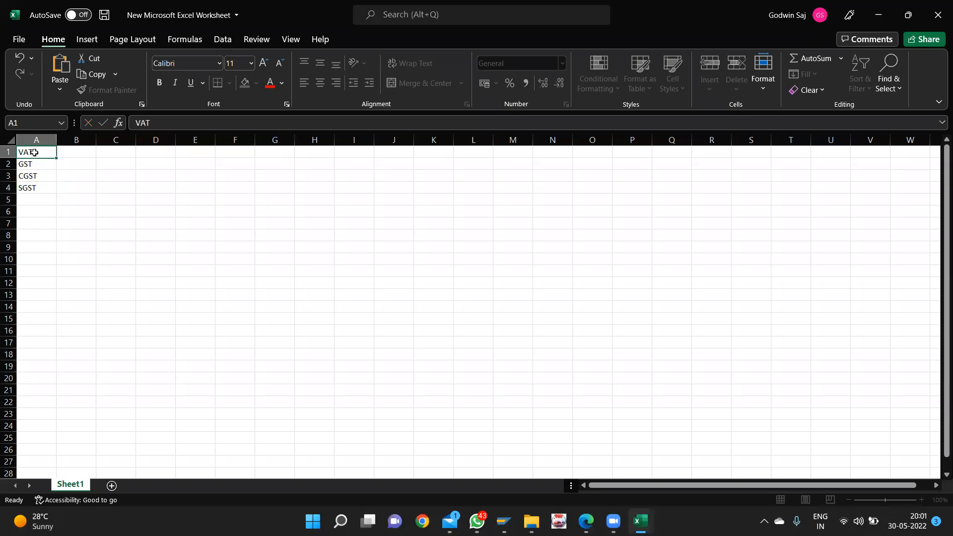
key("Delete")
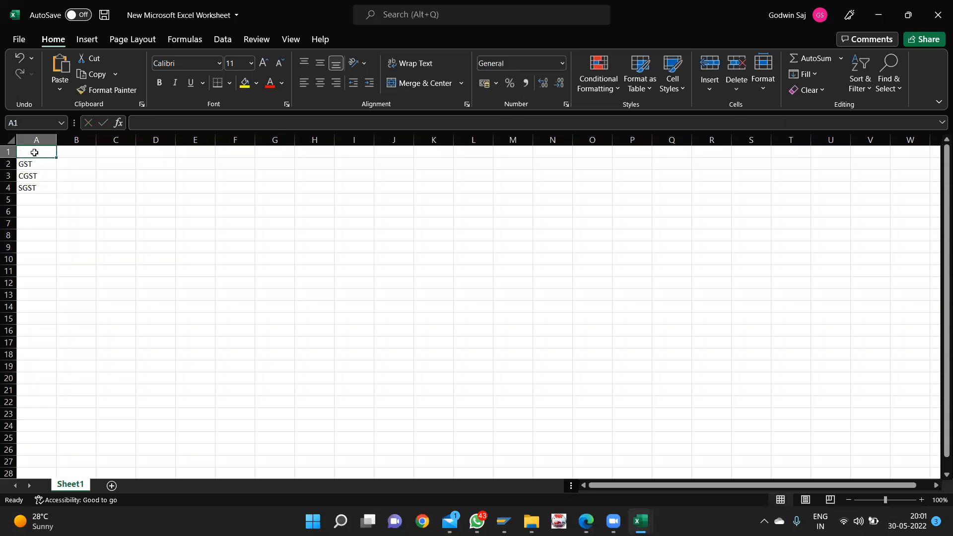
left_click(34, 160)
left_click_drag(34, 174, 34, 186)
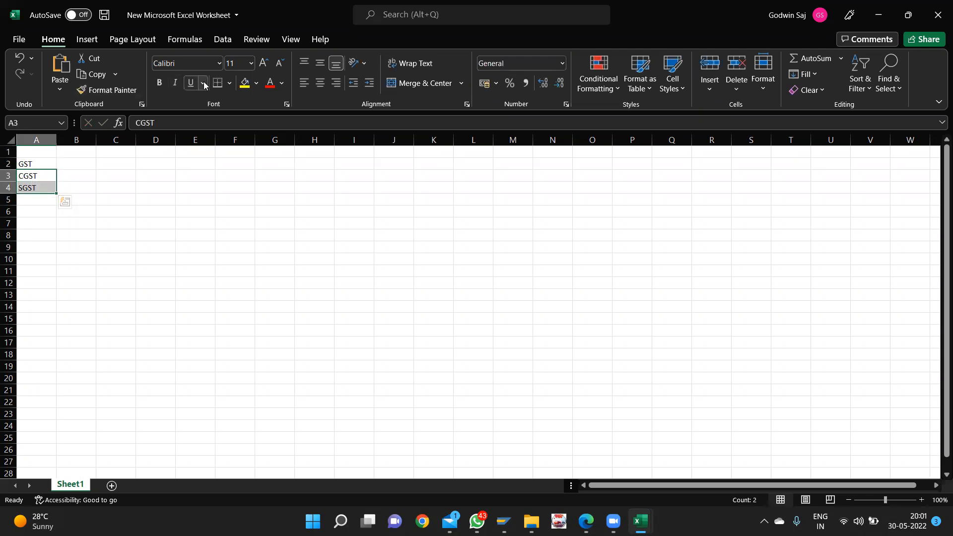
left_click(230, 83)
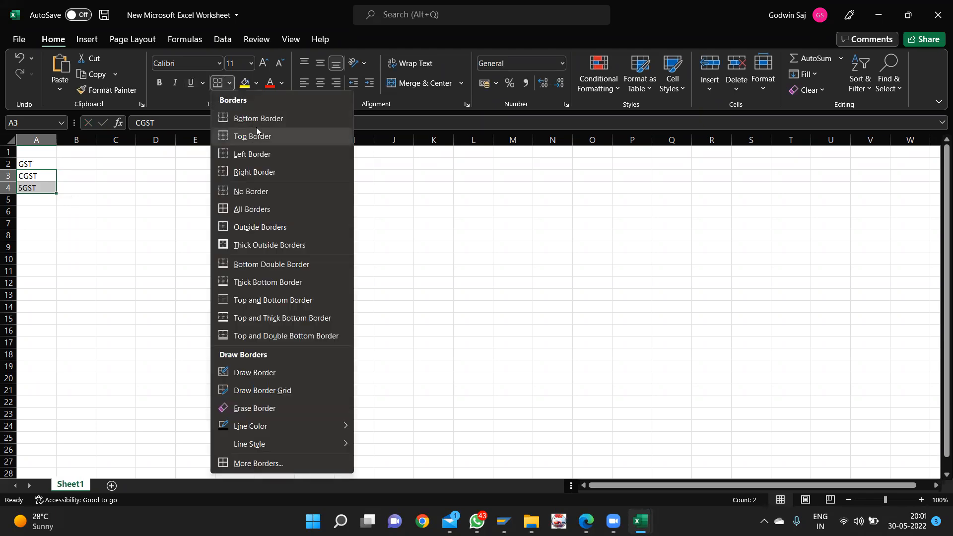
left_click(266, 234)
left_click(85, 249)
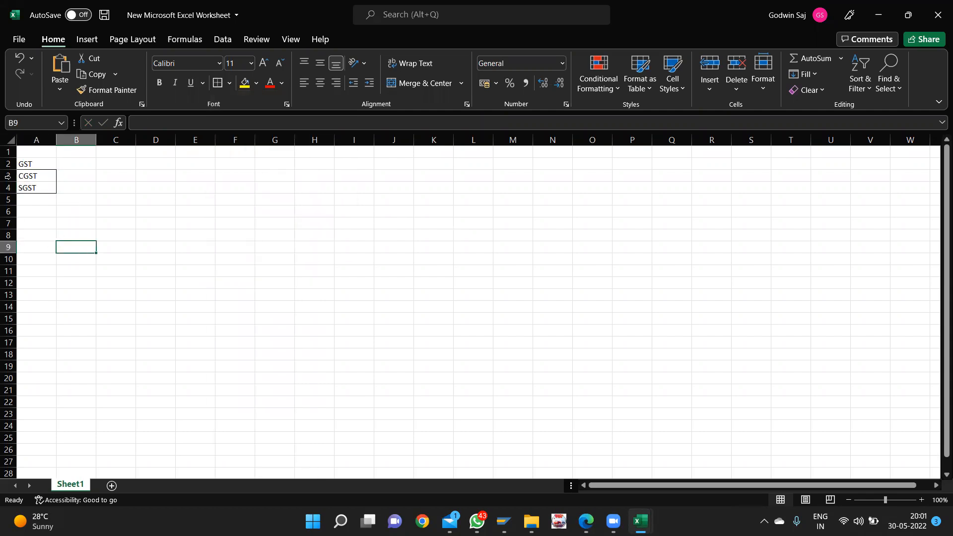
- Add IGST in A5 and give it an outside border too
left_click(46, 202)
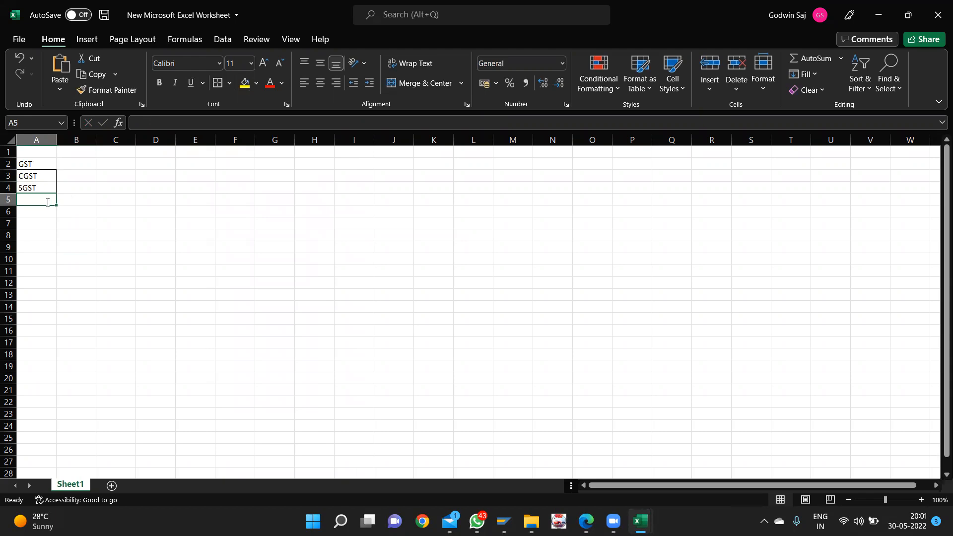
type("IGST")
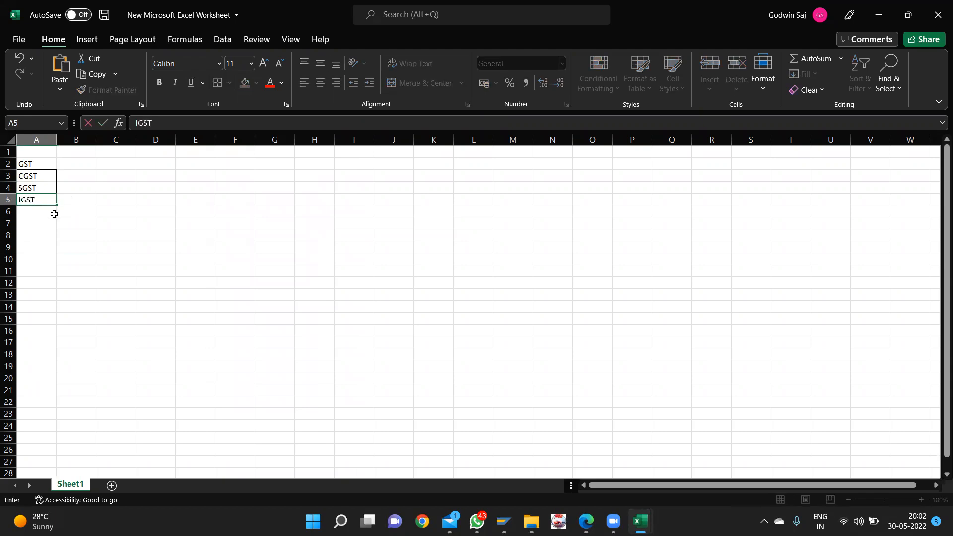
key("Return")
left_click(49, 200)
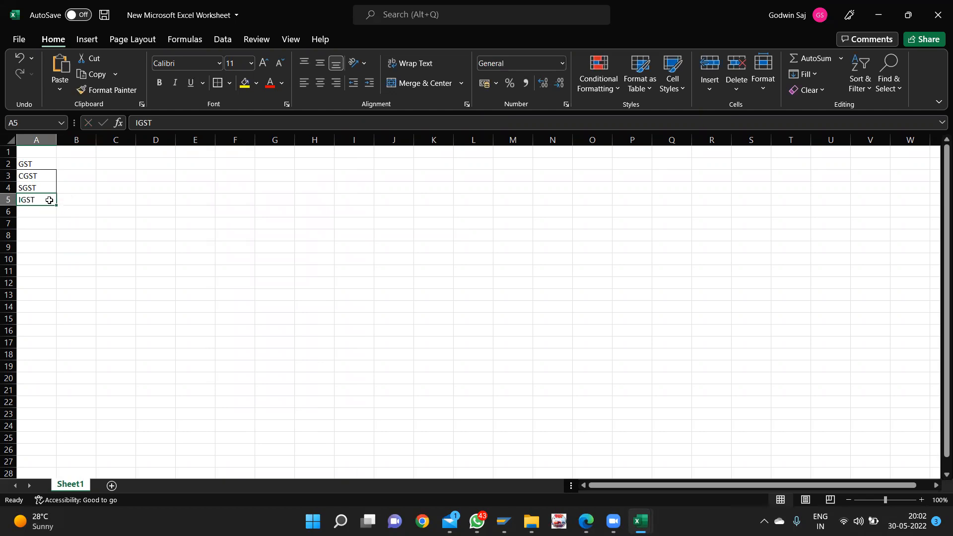
left_click(214, 87)
left_click(89, 202)
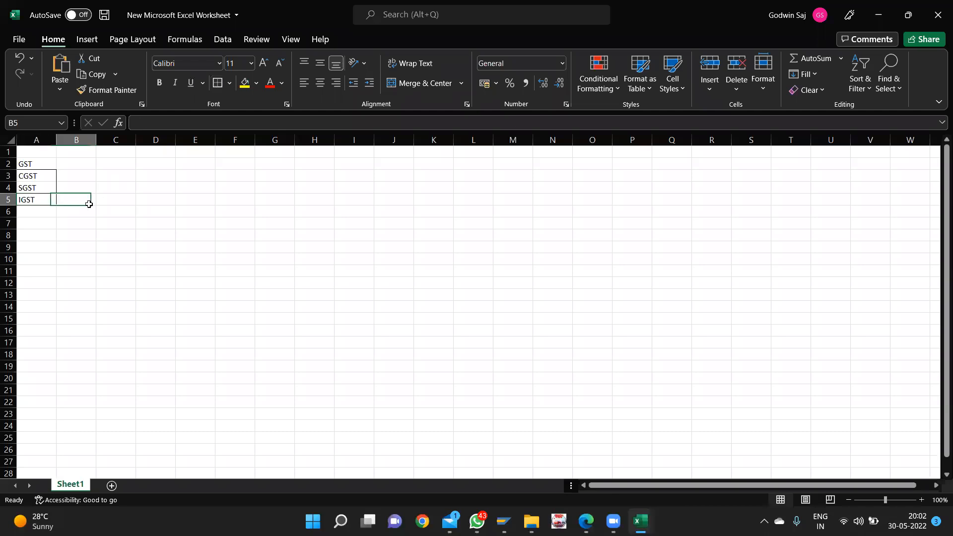
left_click(104, 276)
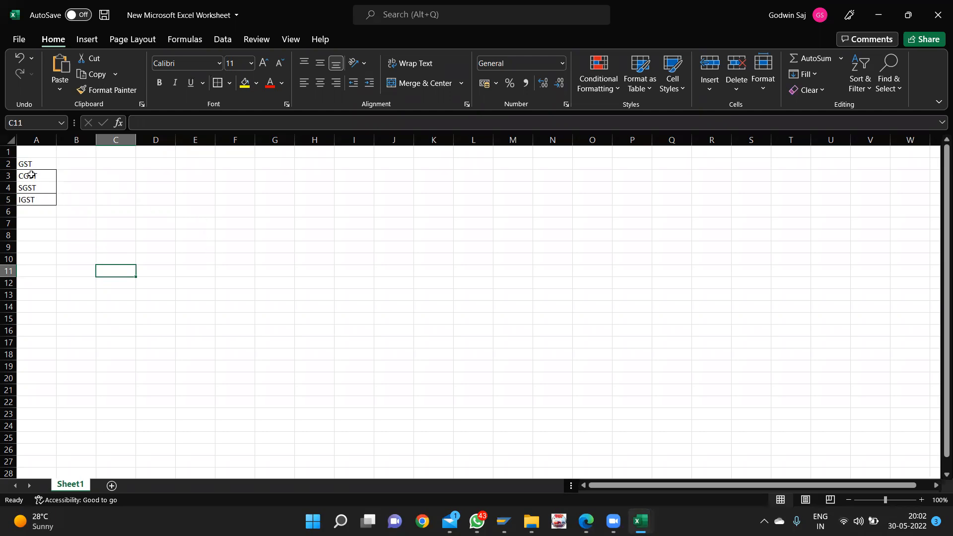
- Type CENTRAL GOODS SERVICE TAX in B3 and STATE GOODS SERVICE TAX in B4
left_click(70, 177)
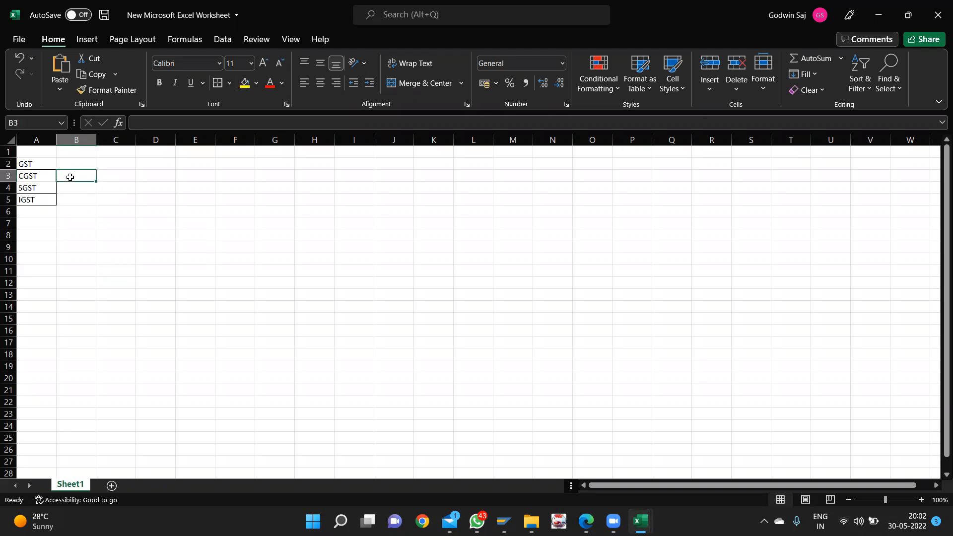
type("CENT")
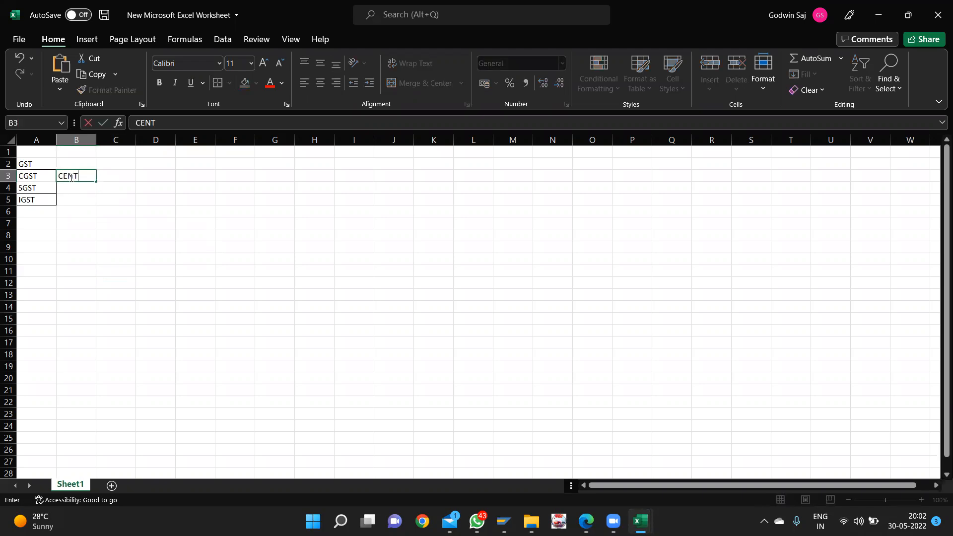
type("RAL GOODS SERV")
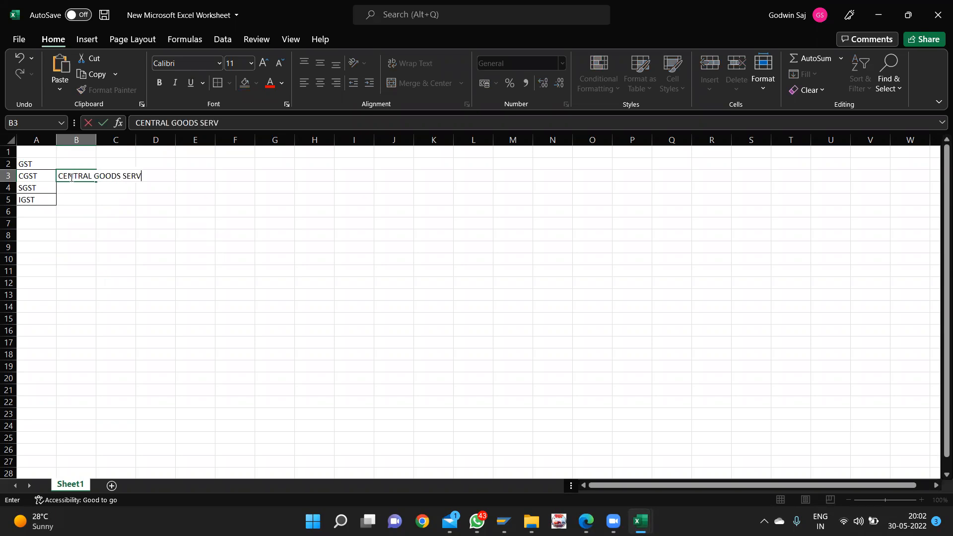
type("ICE TAX")
left_click(71, 188)
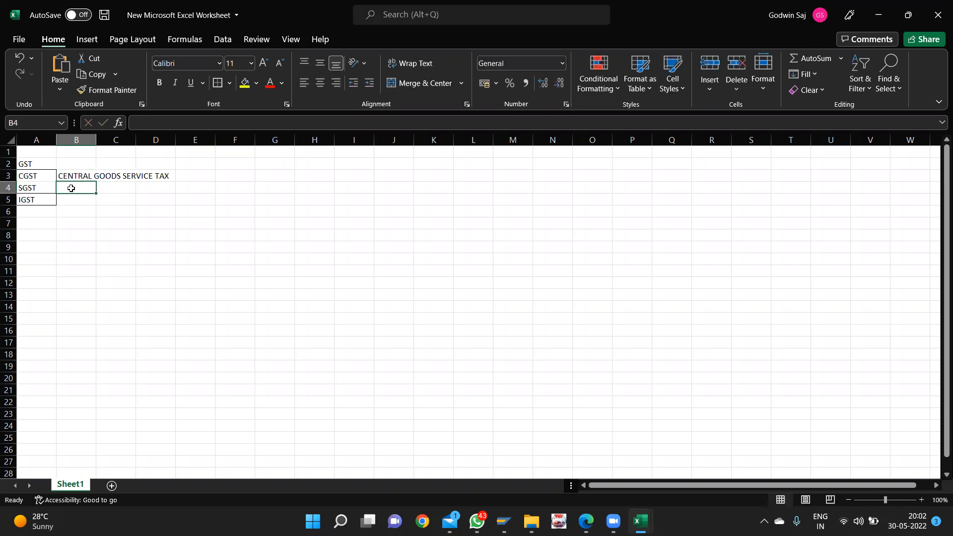
type("STAT")
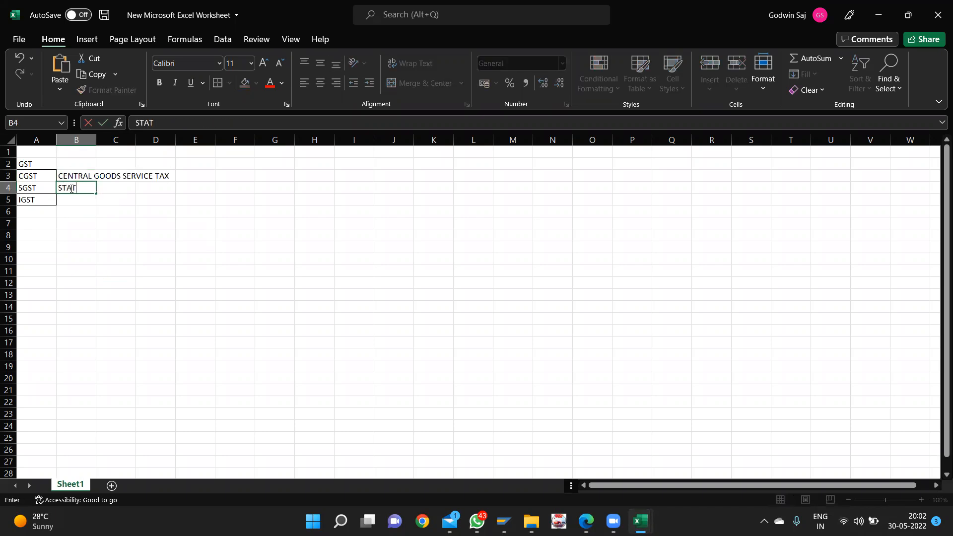
type("E GOODS SERVI")
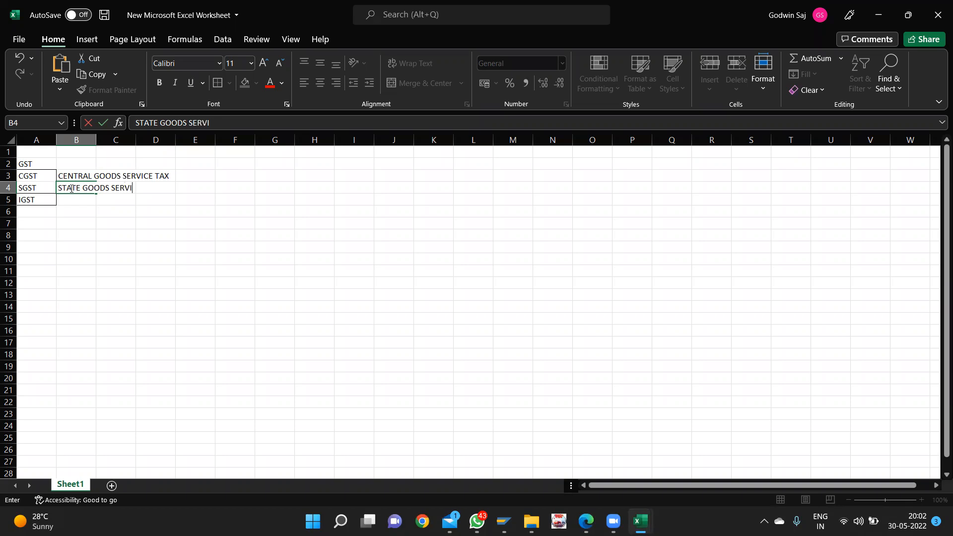
type("CE TAX")
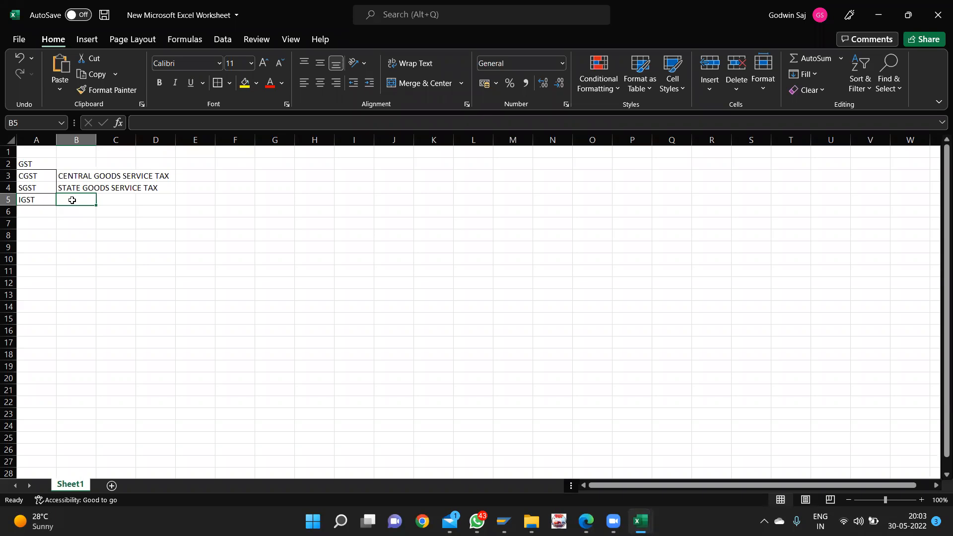
- Enter ITEGERATED GOODS SERVICE TAX in B5 beside IGST
type("I")
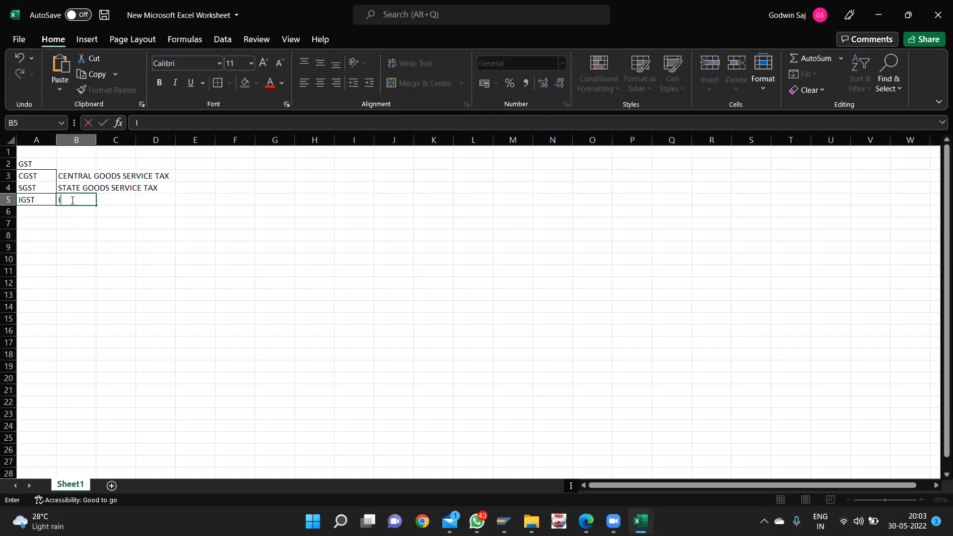
type("TEGERATED GOOD")
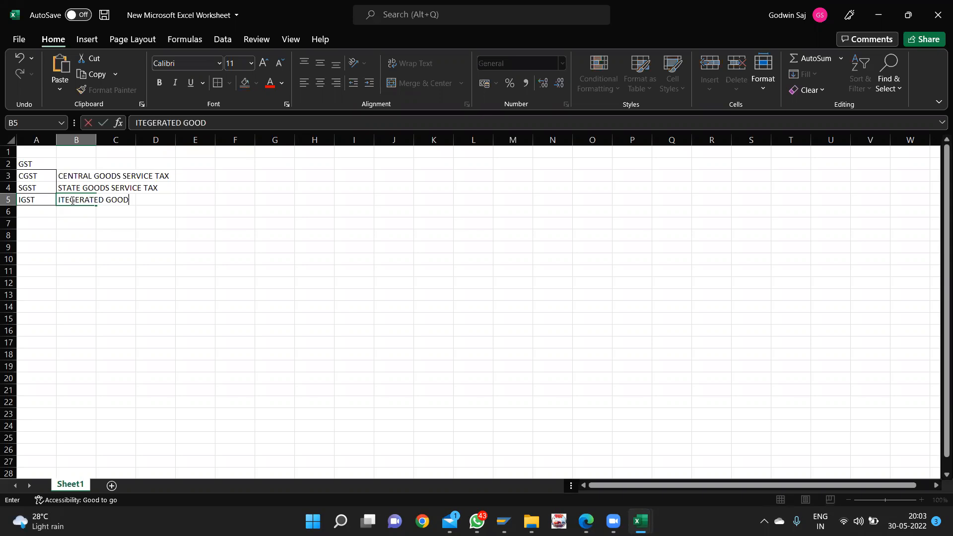
type("S SERVICE TAX")
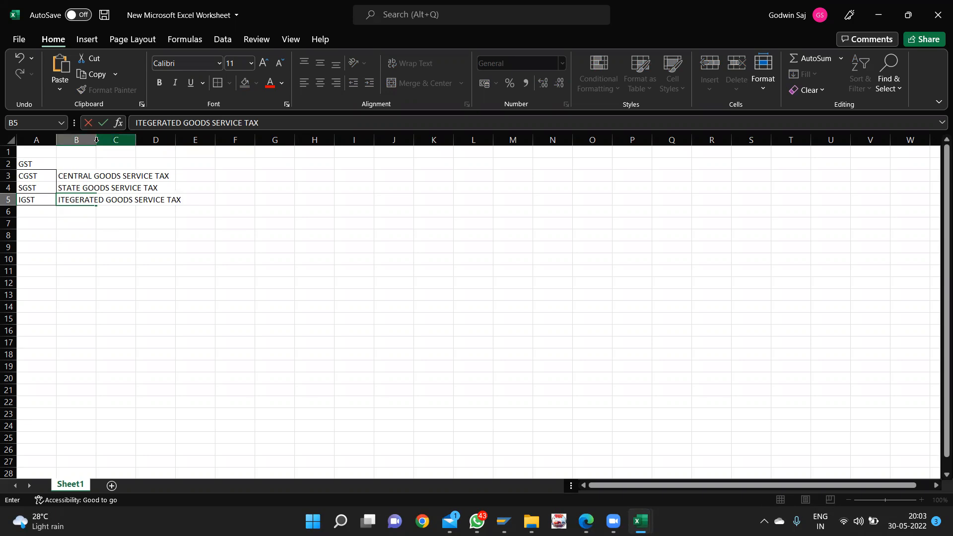
left_click(248, 244)
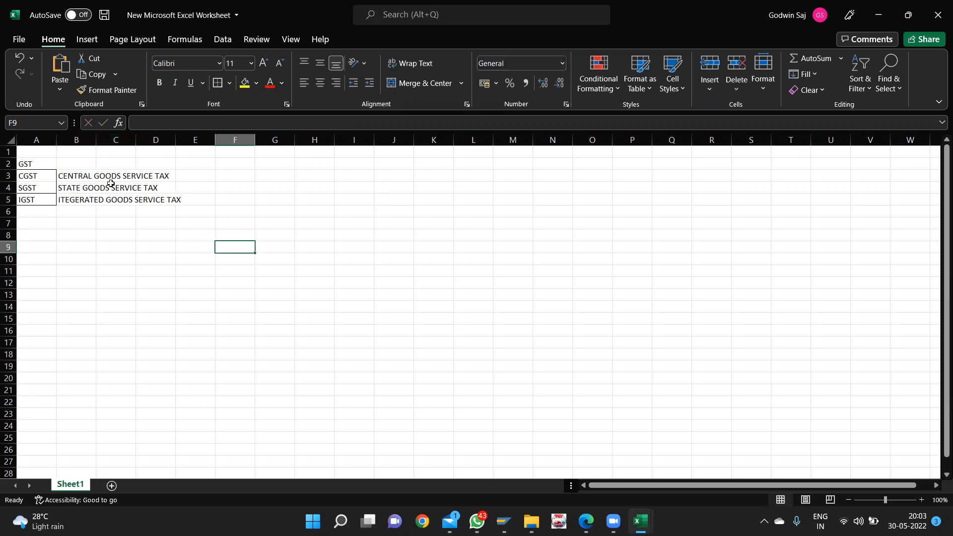
- Autofit column B so the longest full tax name fits
double_click(94, 141)
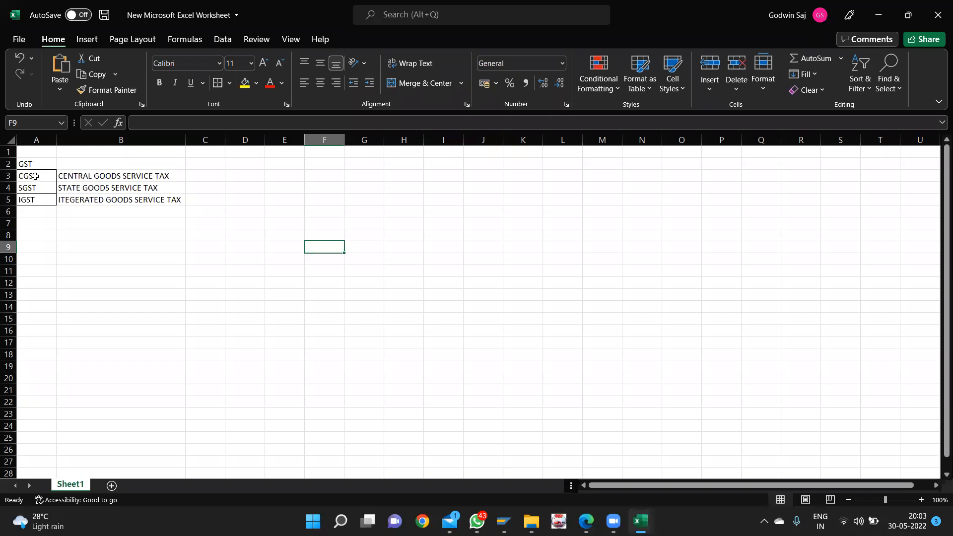
left_click(214, 173)
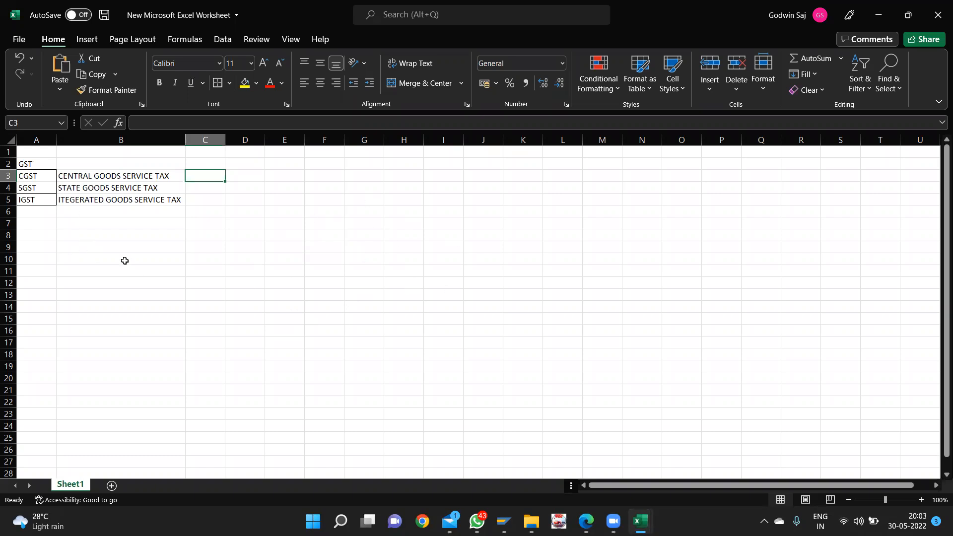
left_click(99, 261)
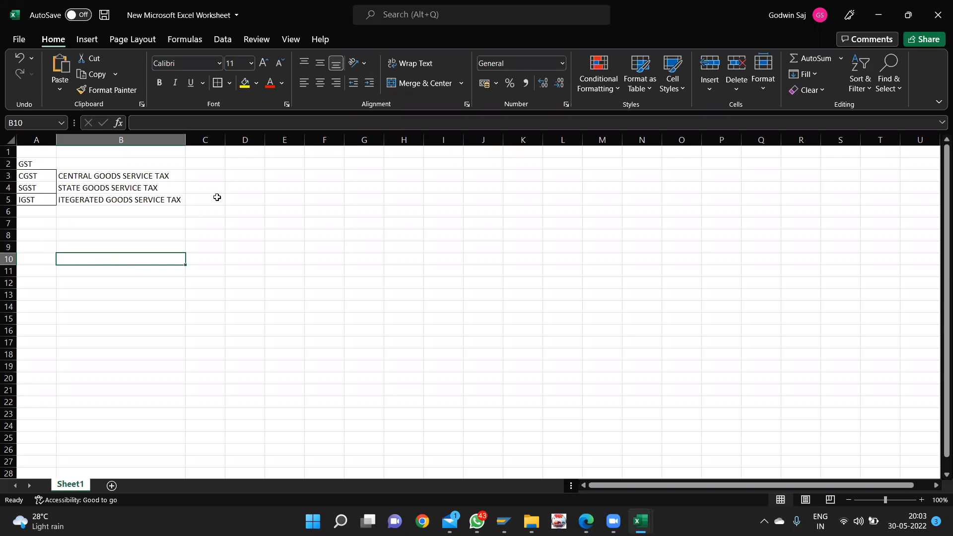
- Put an I in D5, then merge and centre cells C3:D4
left_click(233, 203)
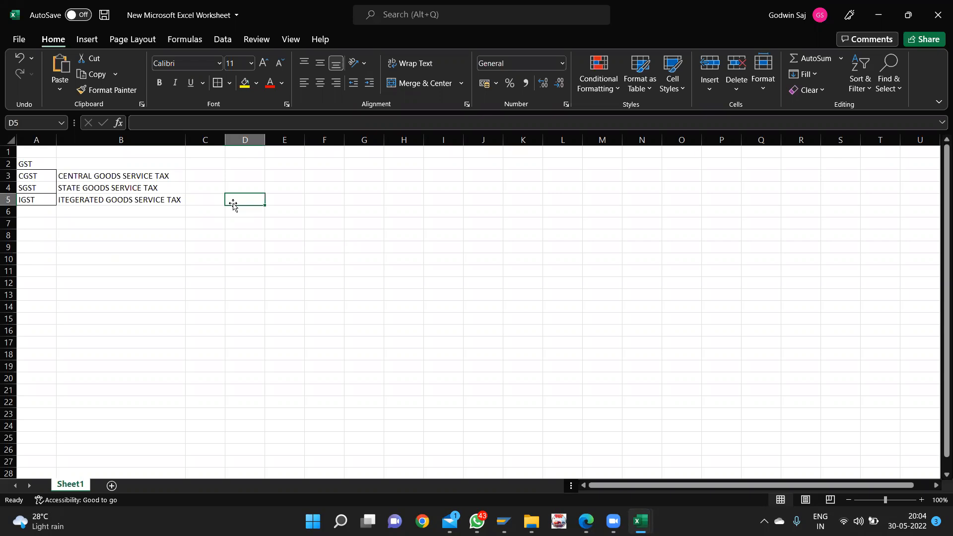
type("I")
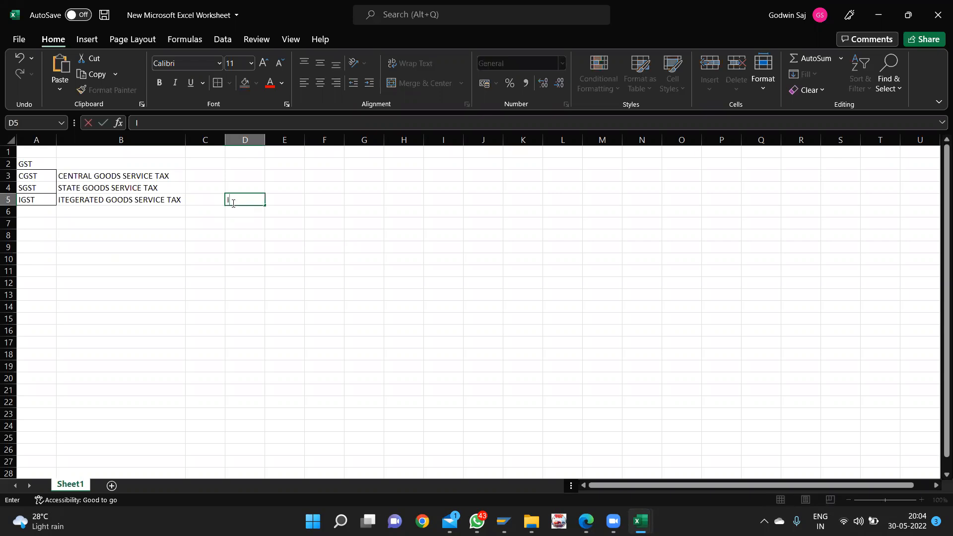
left_click_drag(201, 178, 246, 187)
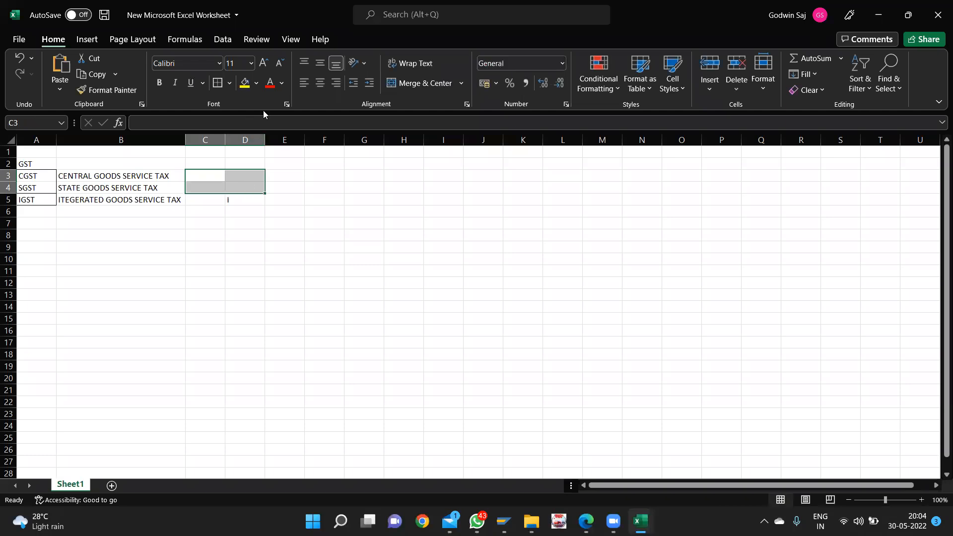
left_click(430, 81)
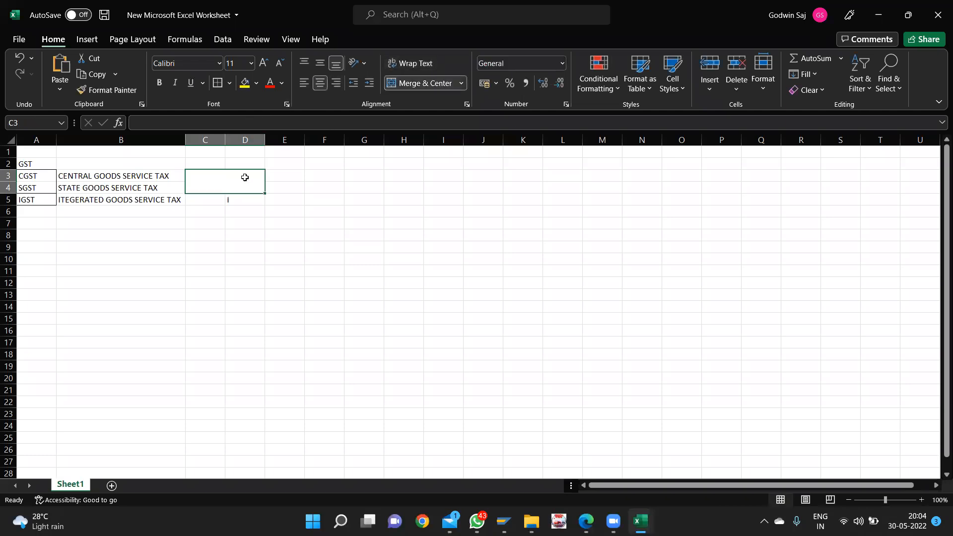
- Type INTRA STATE TRANSACTION into the merged C3:D4 cell
double_click(230, 177)
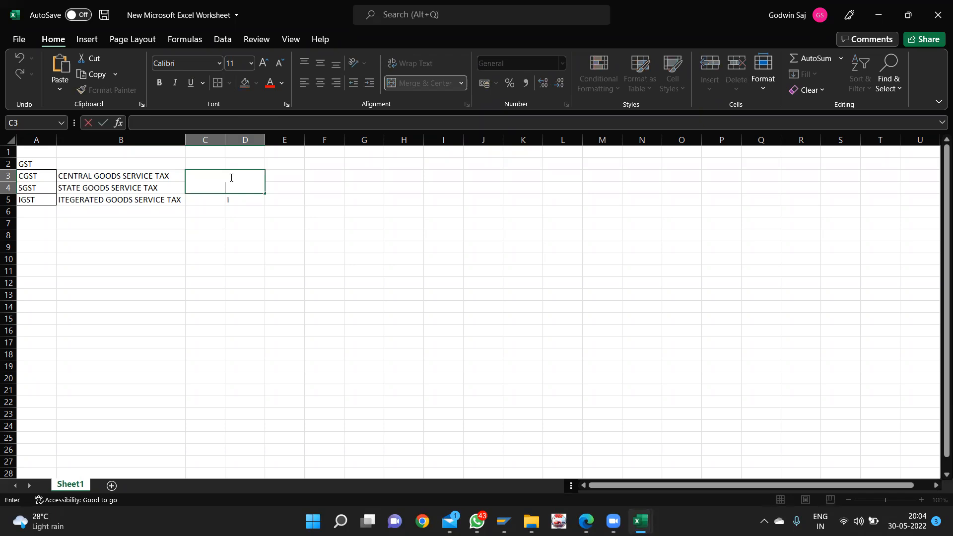
type("INTRA STATE TRANSAT")
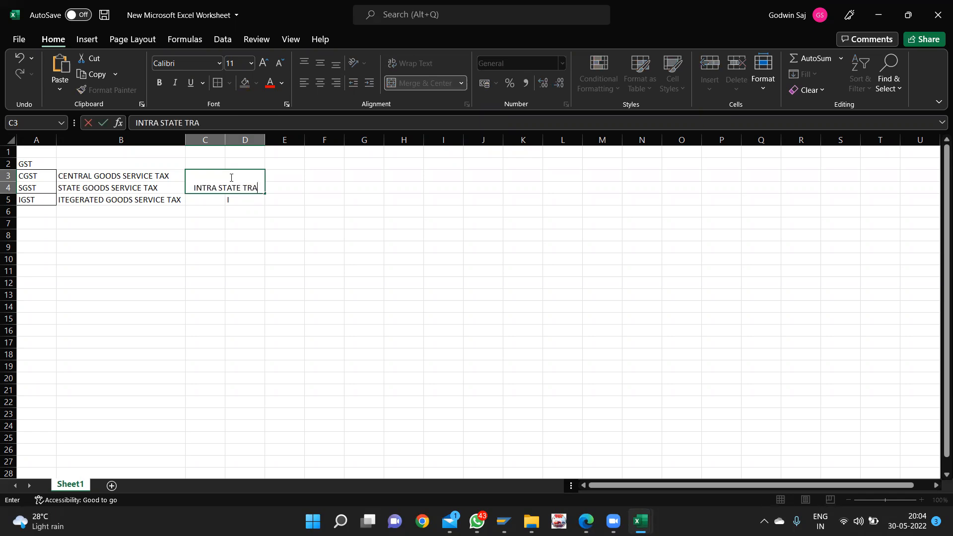
key("BackSpace")
type("CTION")
left_click(285, 227)
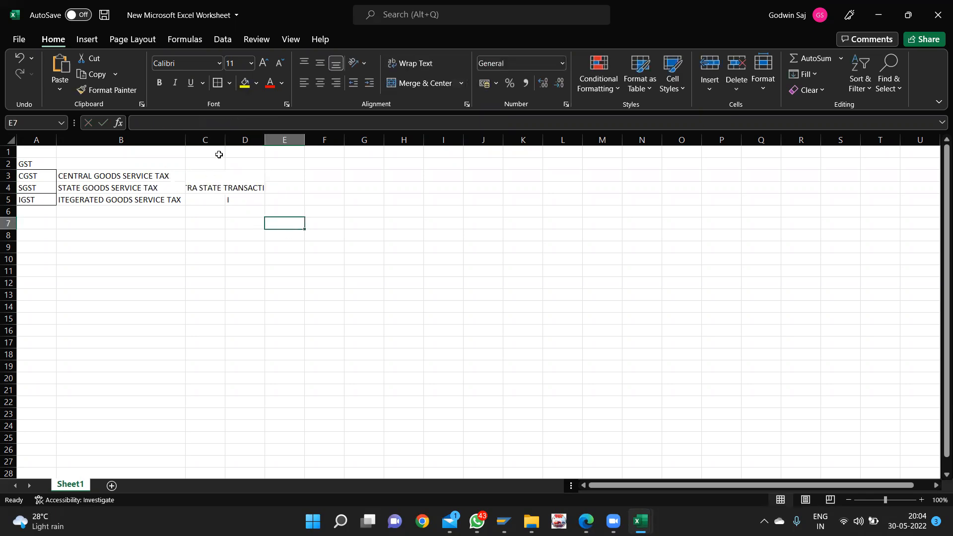
- Resize columns C and D, widening column C so the note fits
double_click(265, 140)
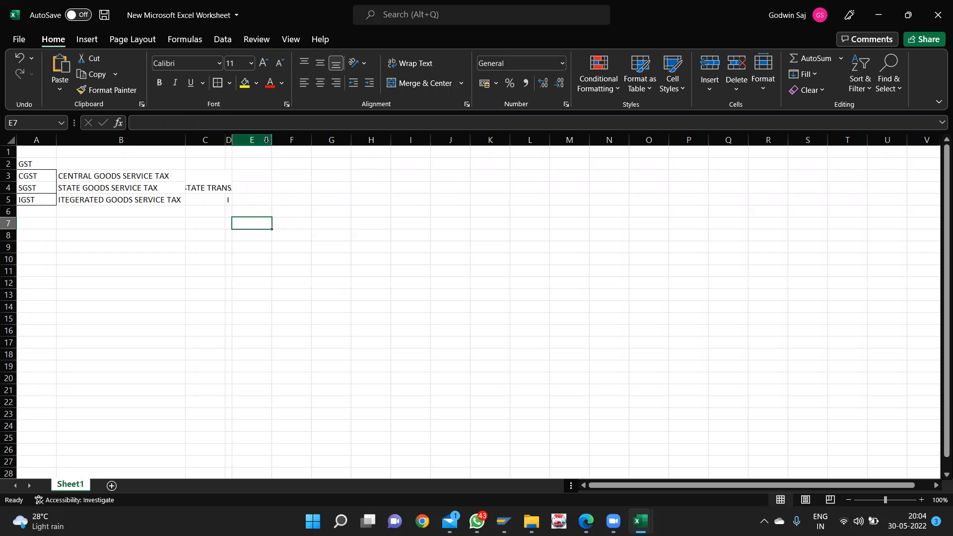
double_click(225, 140)
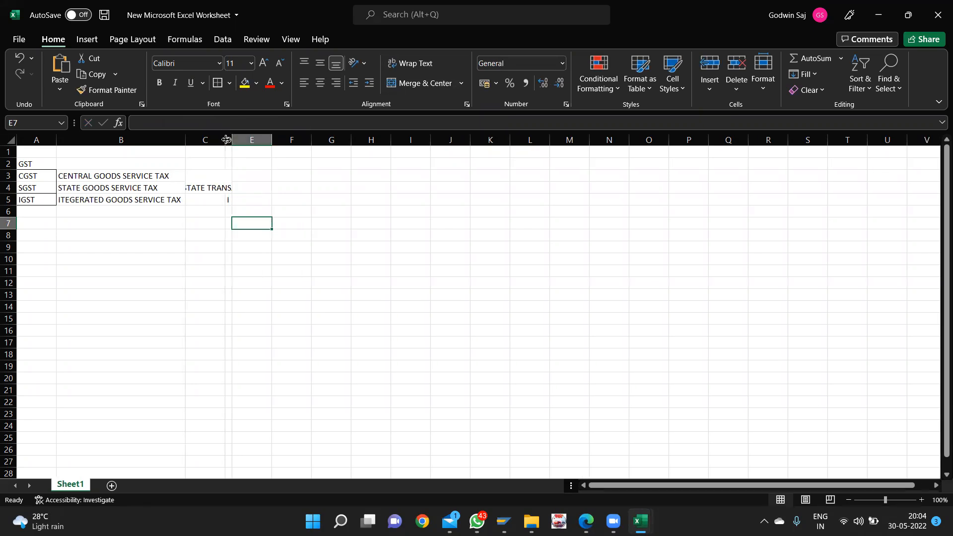
left_click_drag(228, 137, 298, 138)
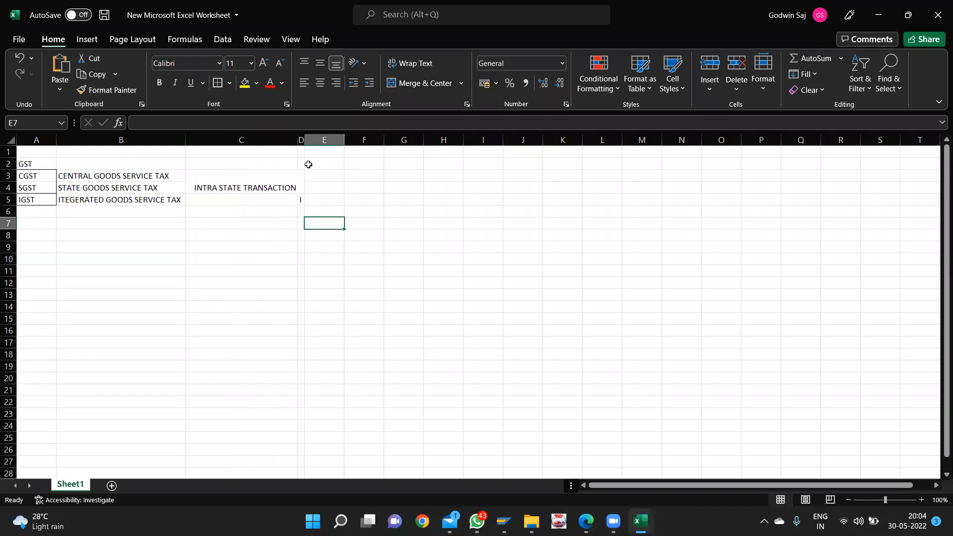
left_click_drag(303, 141, 329, 140)
left_click(309, 200)
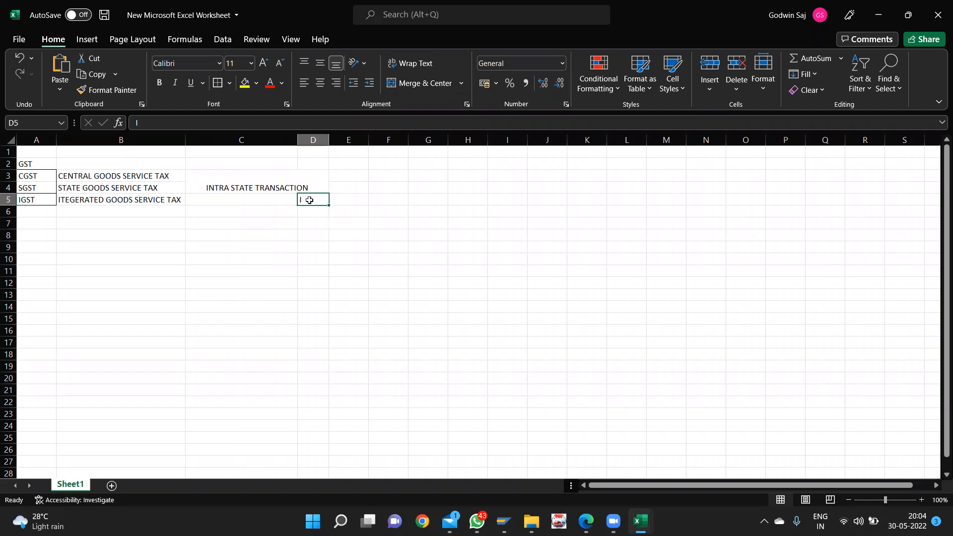
- Clear the stray I from D5 and shrink column D to a sliver
key("BackSpace")
left_click(270, 186)
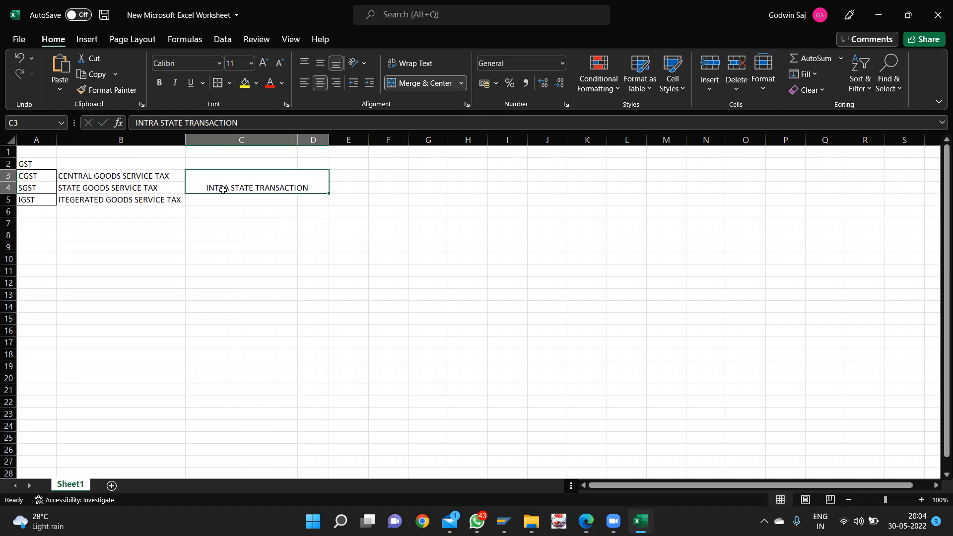
left_click(222, 201)
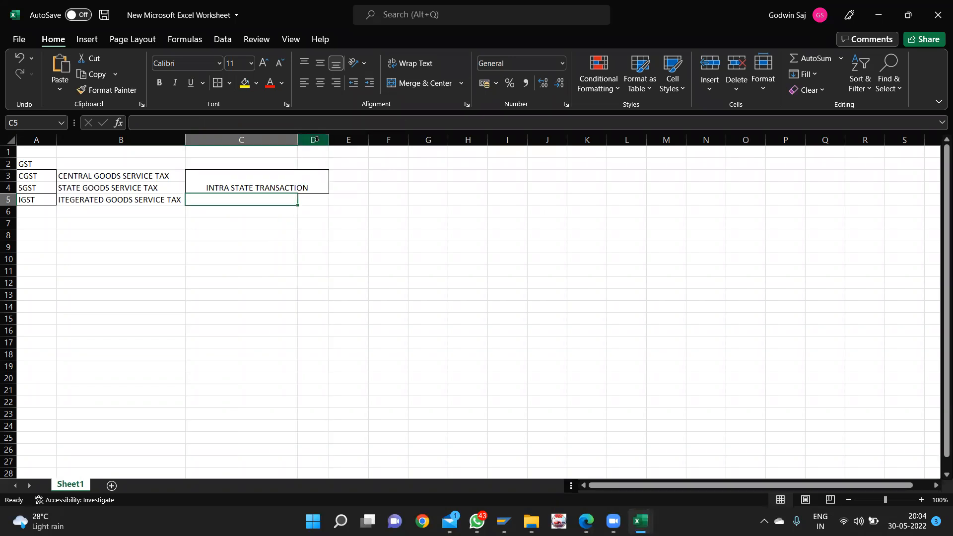
left_click_drag(331, 137, 300, 138)
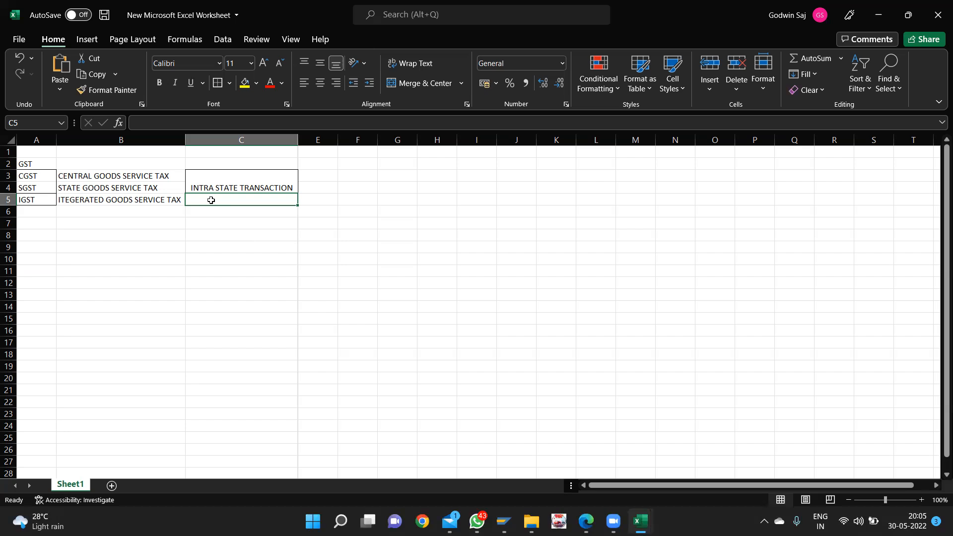
- Enter INTER STATE TRANSACTION in C5 and give that cell an outside border
type("INTE")
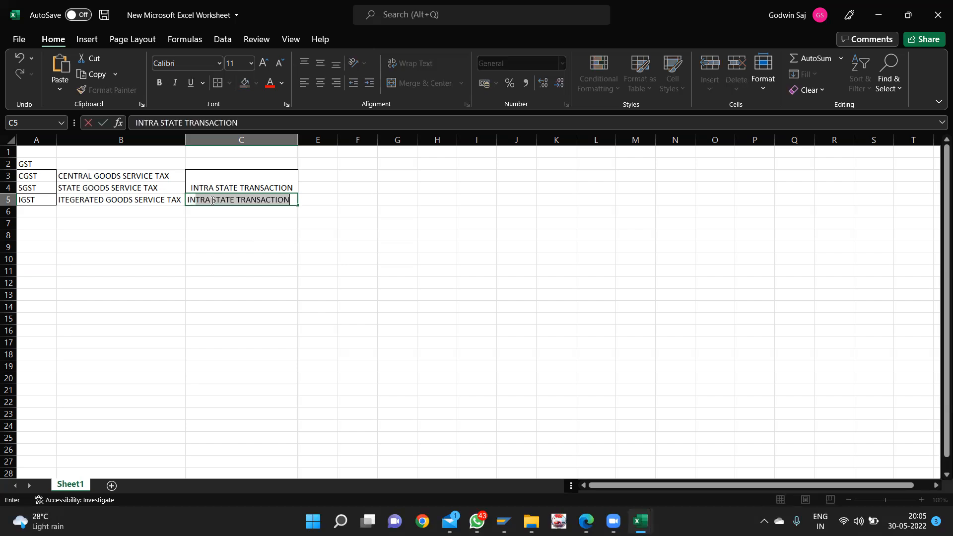
type("R S")
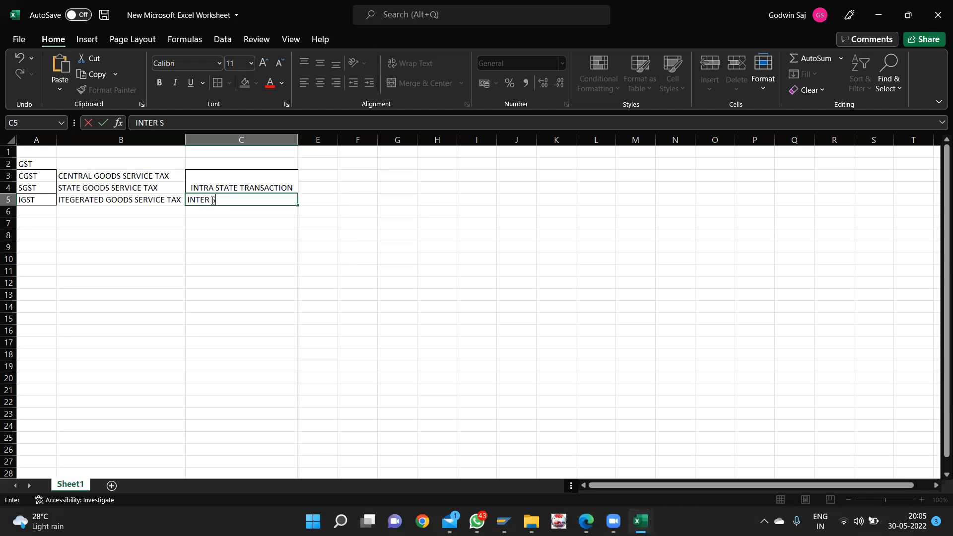
type("TATE TRANSACTION")
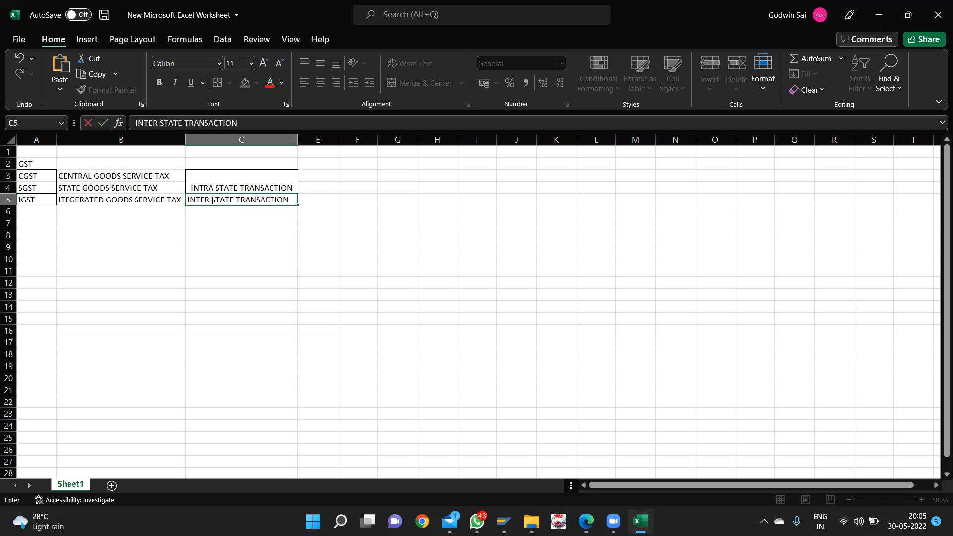
left_click(229, 255)
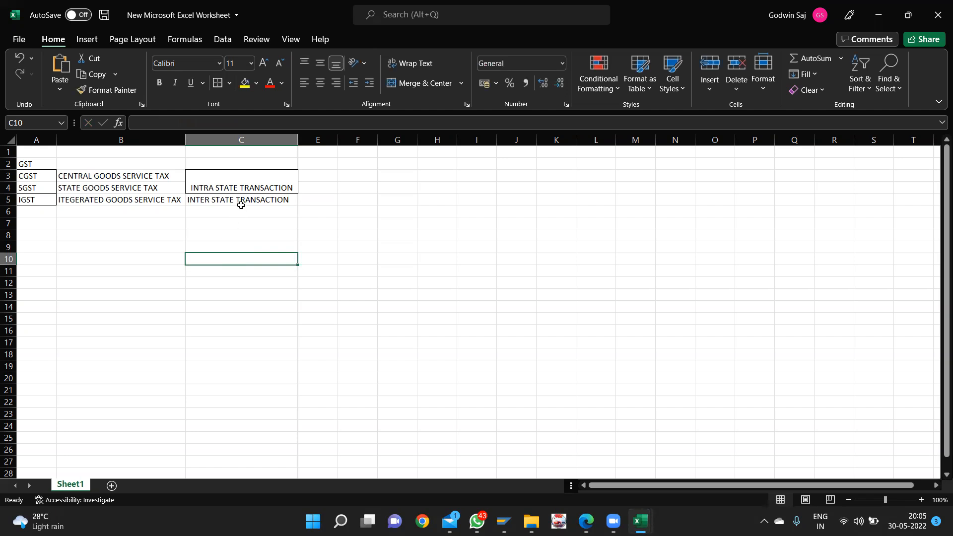
left_click(240, 202)
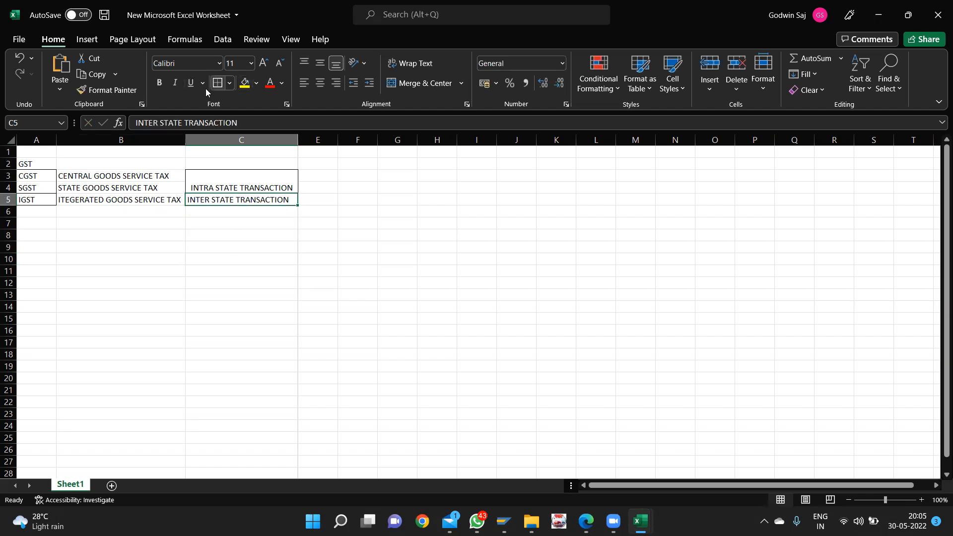
left_click(221, 86)
left_click(288, 303)
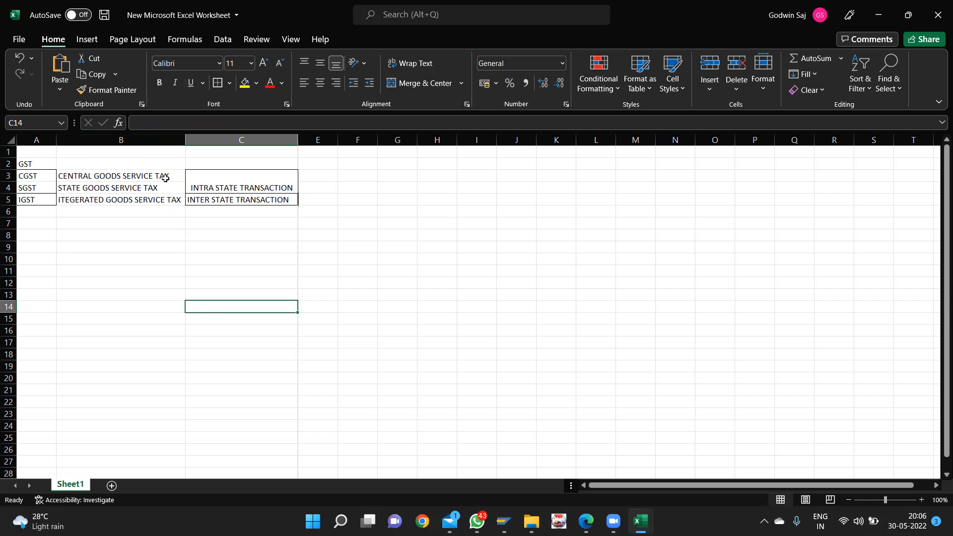
left_click_drag(160, 178, 159, 184)
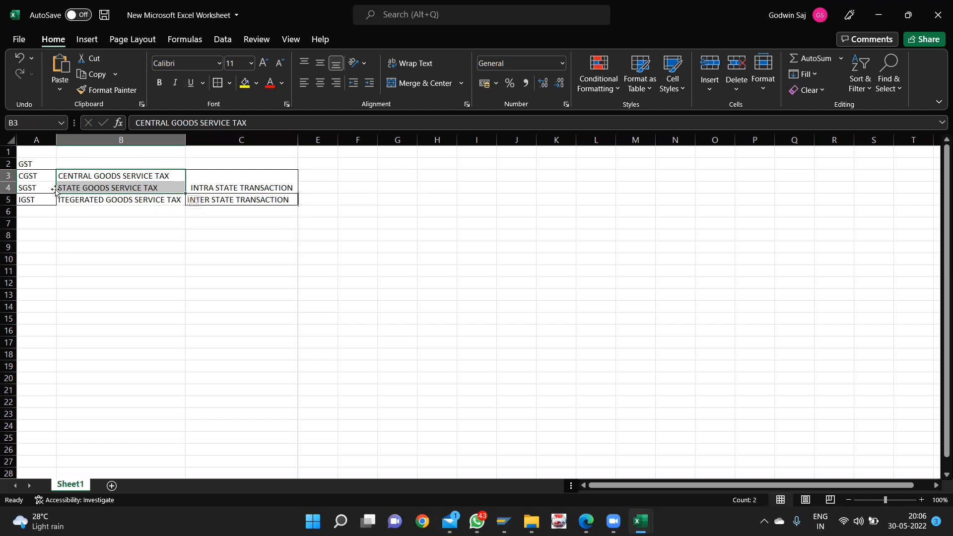
- Vertically centre INTRA STATE TRANSACTION in its merged C3:C4 cell
left_click(118, 271)
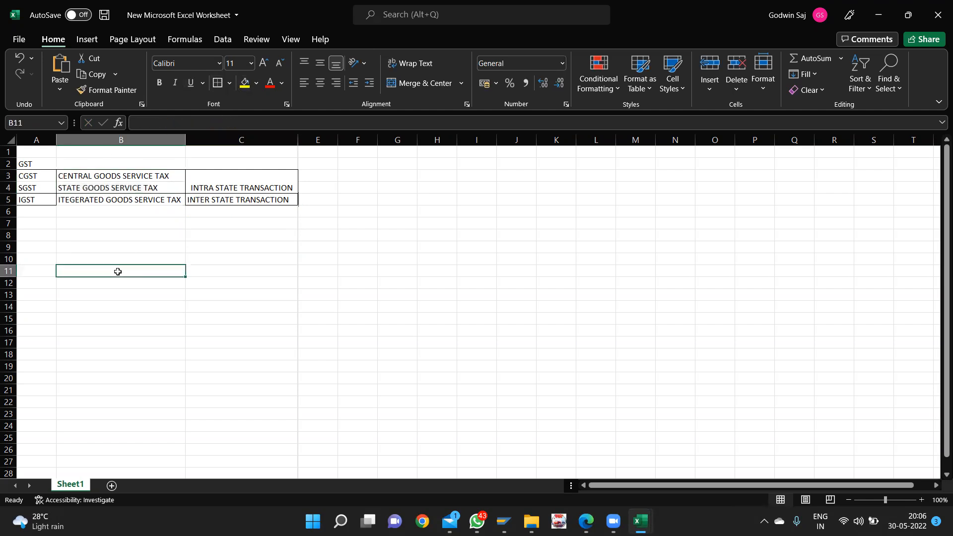
left_click(218, 182)
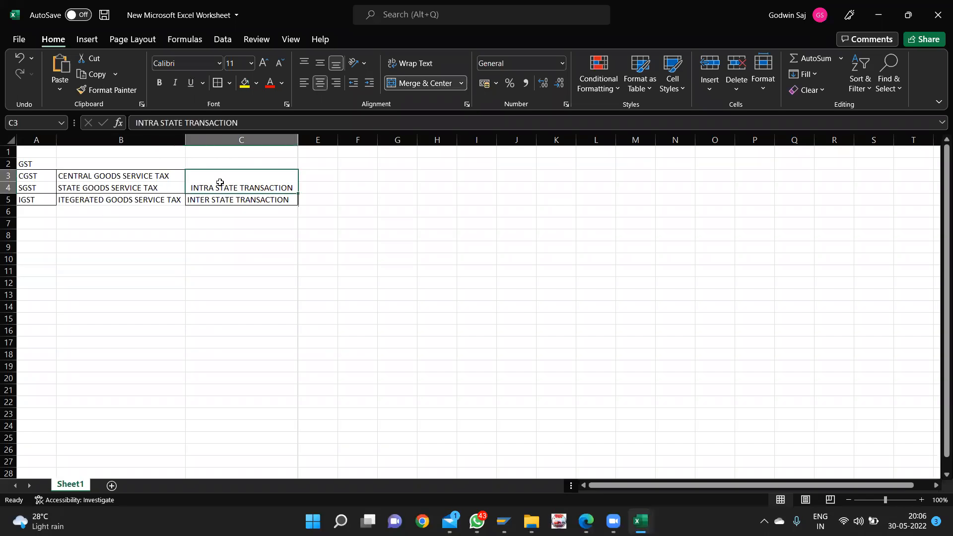
left_click(320, 63)
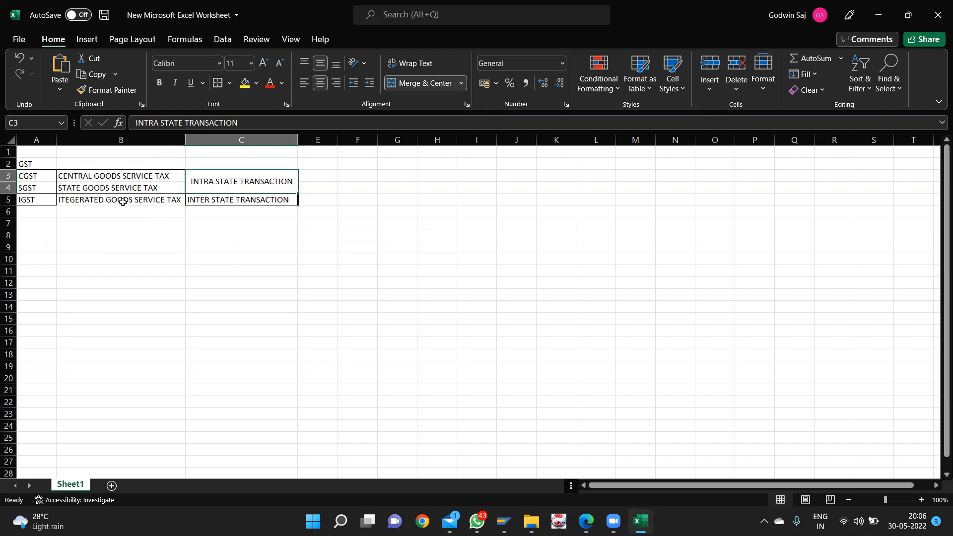
- Merge and centre A2:C2 so the GST heading sits above the table
left_click(123, 202)
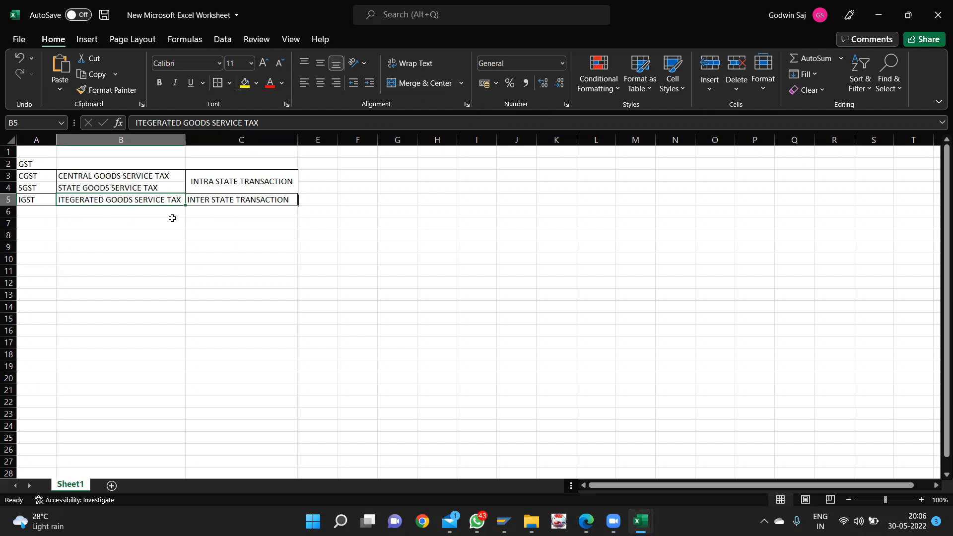
left_click(173, 221)
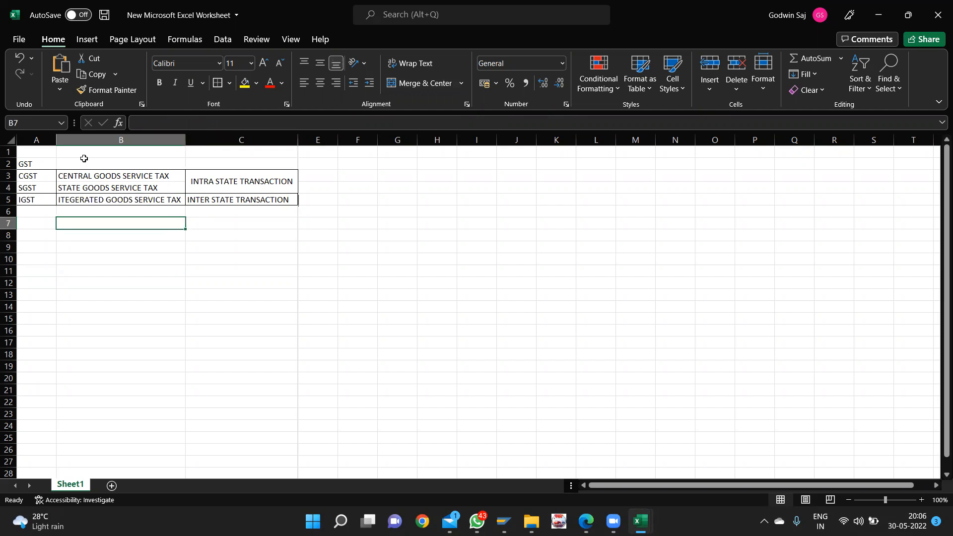
left_click_drag(38, 160, 217, 161)
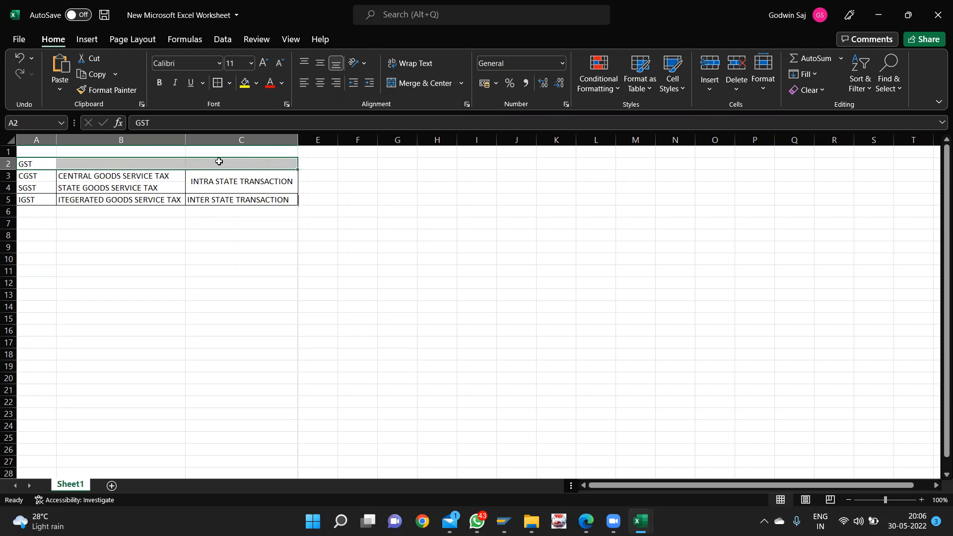
left_click(424, 84)
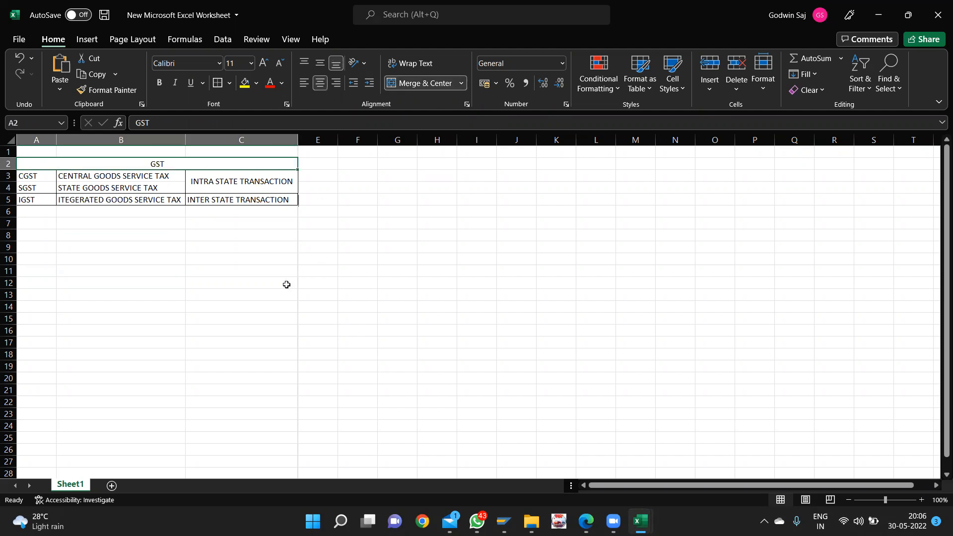
left_click(286, 284)
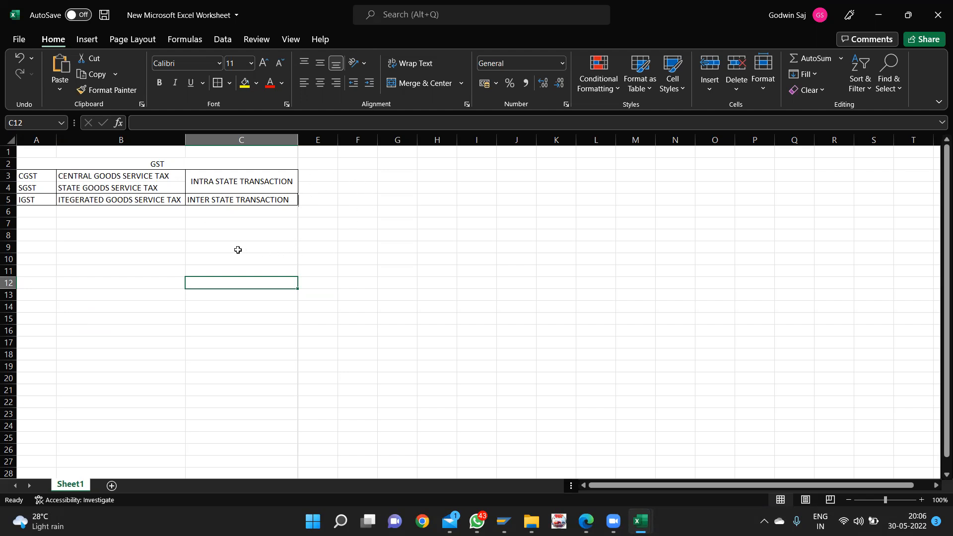
- Type the heading INTRA STATE TRANSACTION in C9
left_click(238, 249)
type("IN")
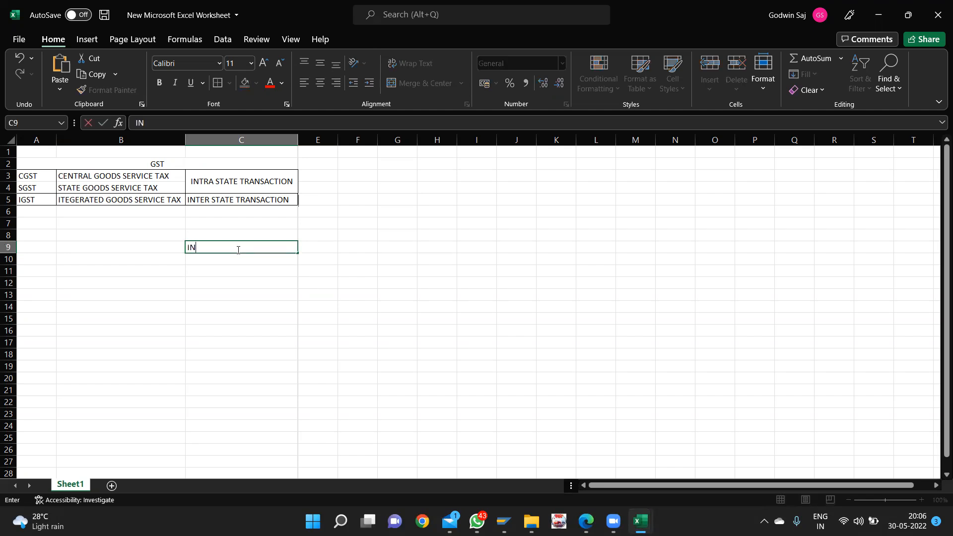
type("TRA STATE TRANSA")
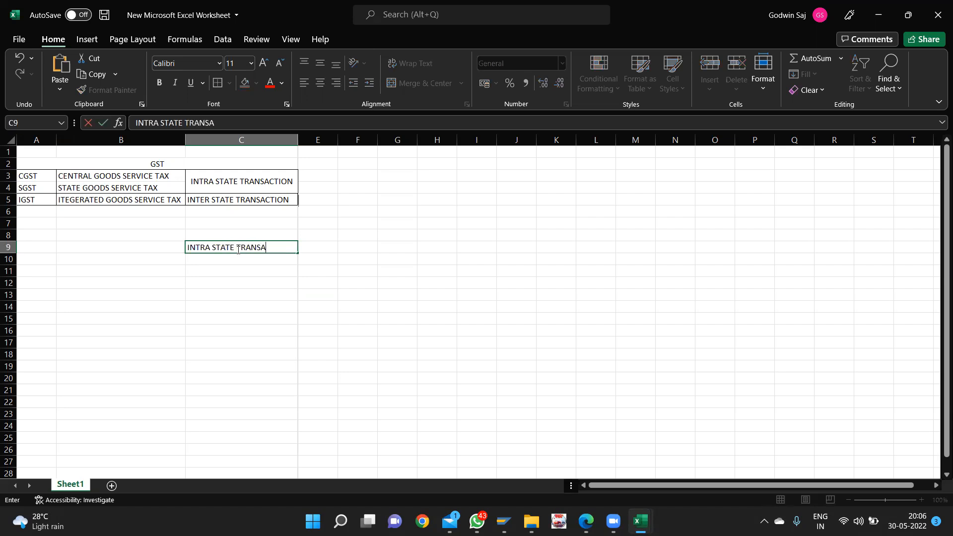
type("TCTION")
left_click(266, 260)
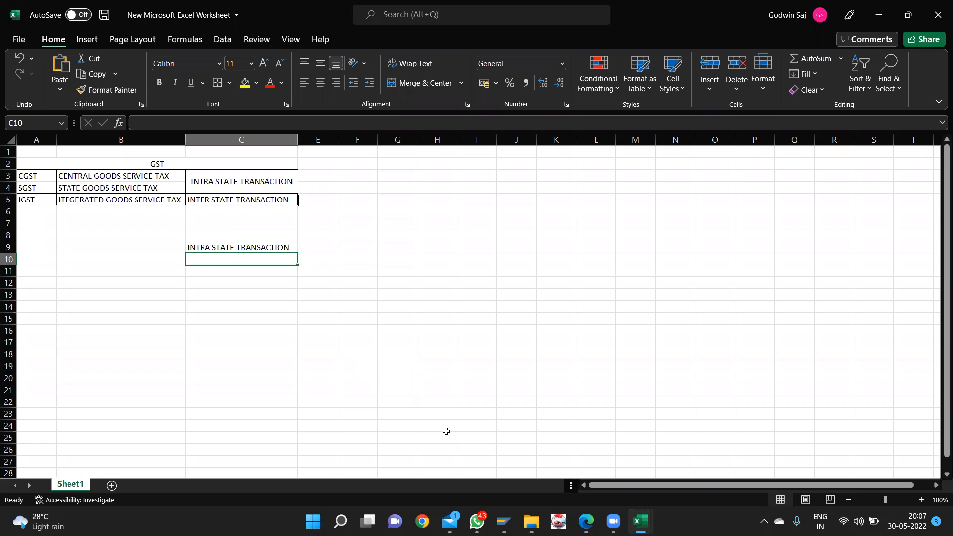
- Enter PURCHASE A/C marked DR and TO CASH marked CR on the next two lines
type("PA")
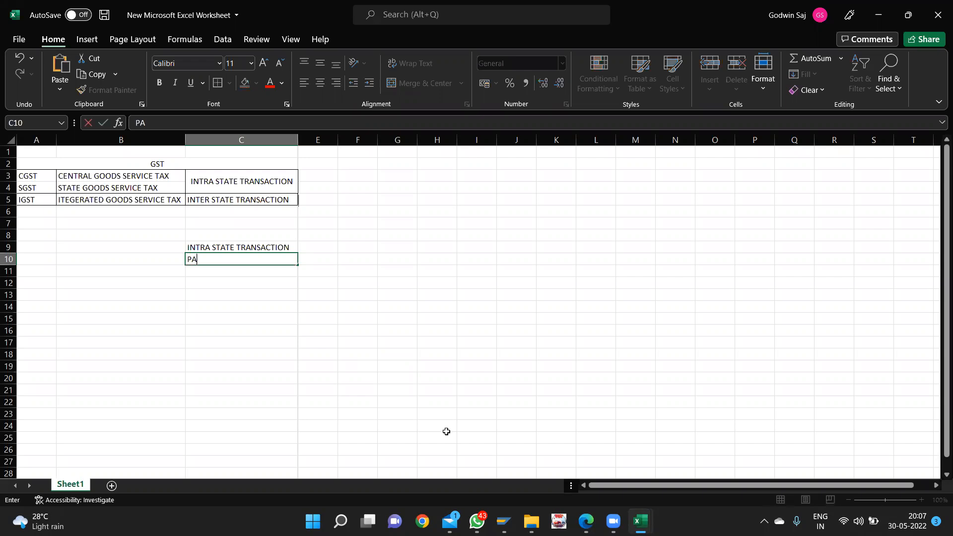
key("BackSpace")
type("RA")
key("BackSpace")
key("BackSpace")
type("URCHASE A/C")
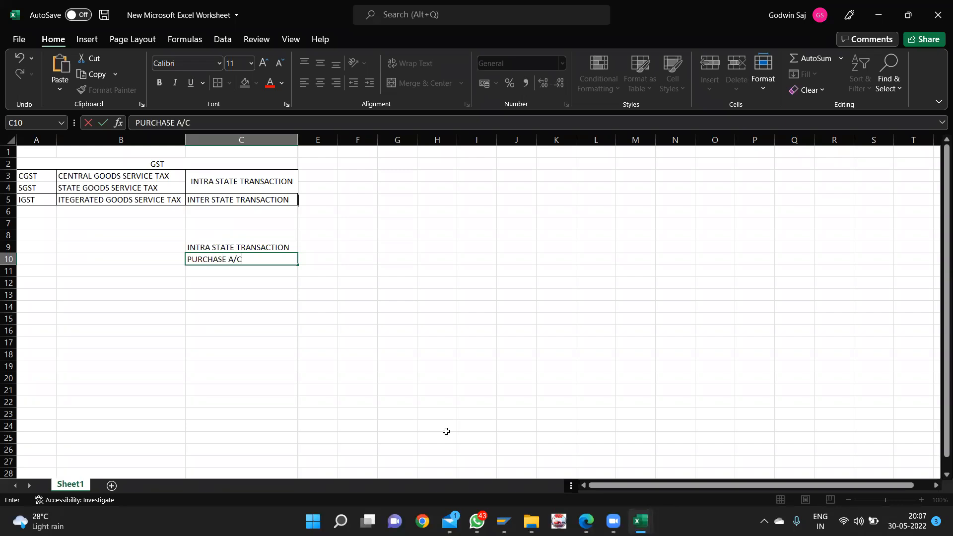
key("Tab")
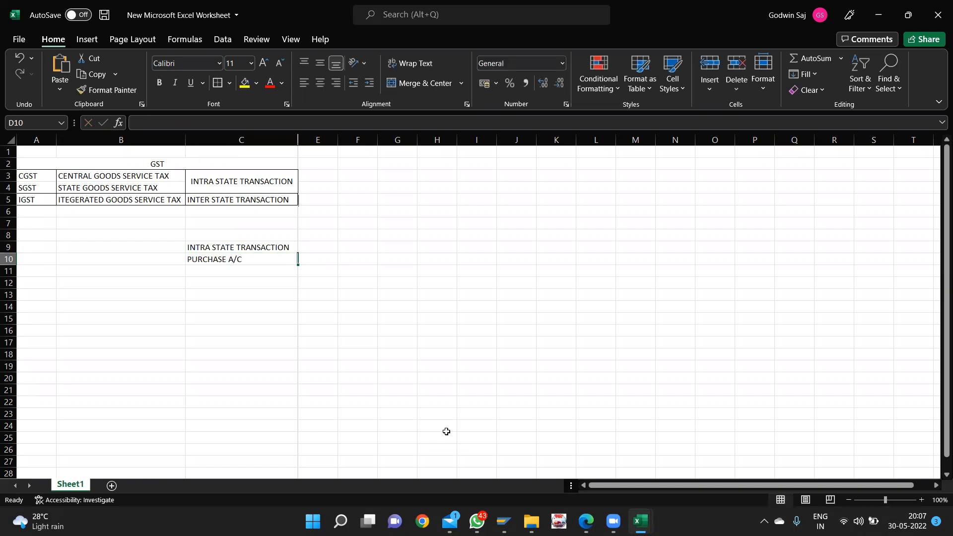
type("DR")
key("Return")
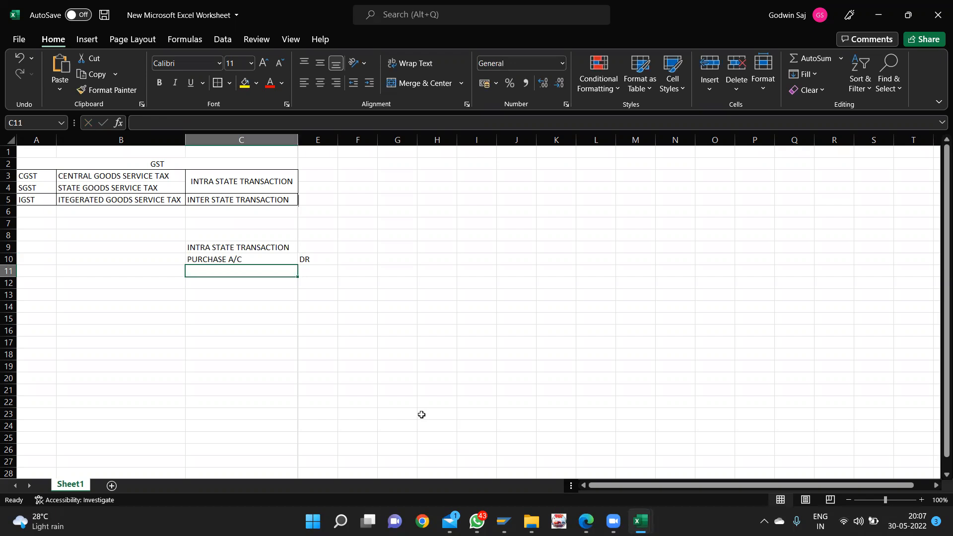
type("TO CASH")
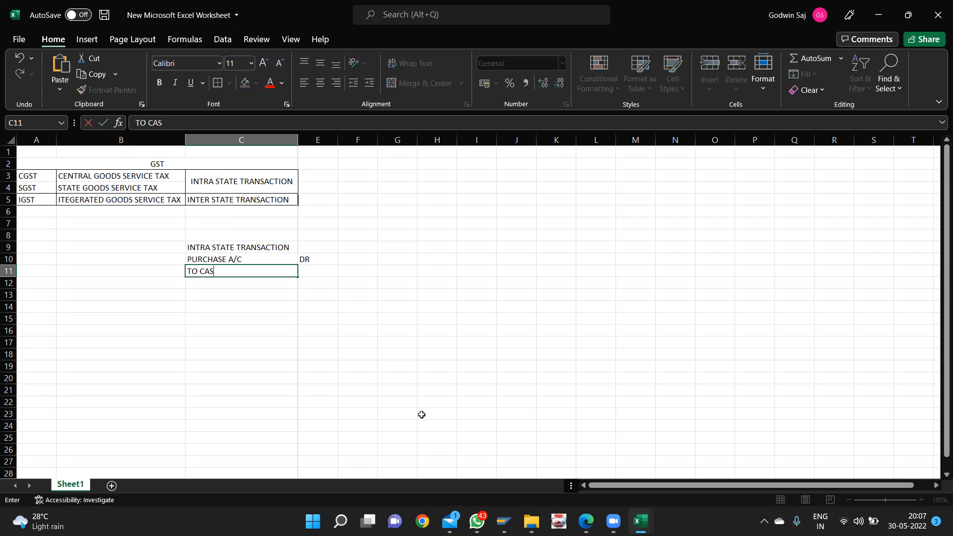
double_click(311, 273)
type("CR")
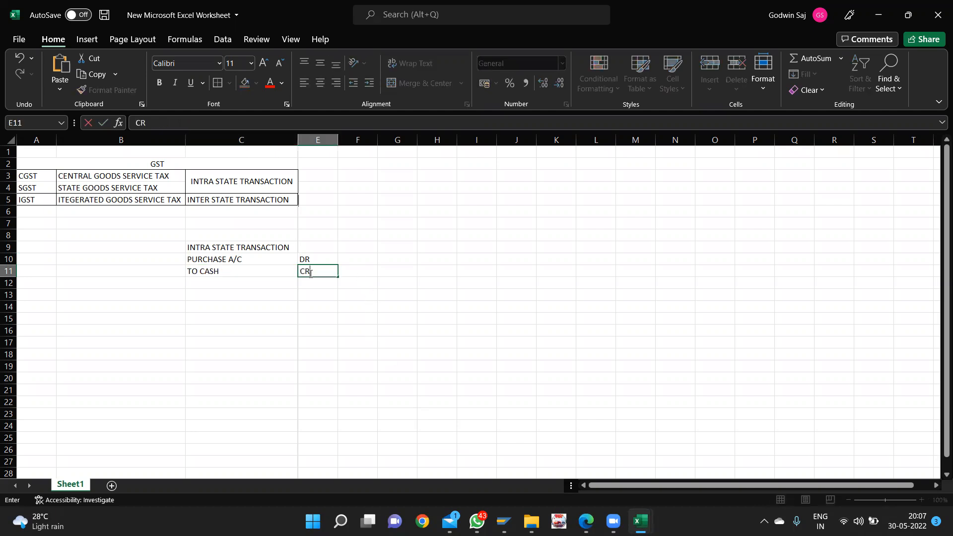
- Enter 50000 as the debit amount in F10 and the credit amount in G11
left_click(352, 261)
type("500")
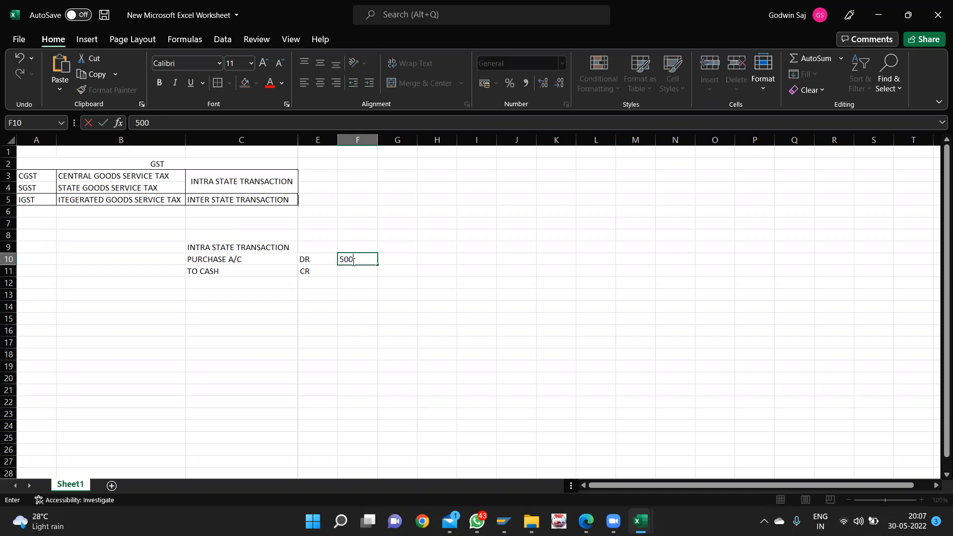
type("00")
key("Tab")
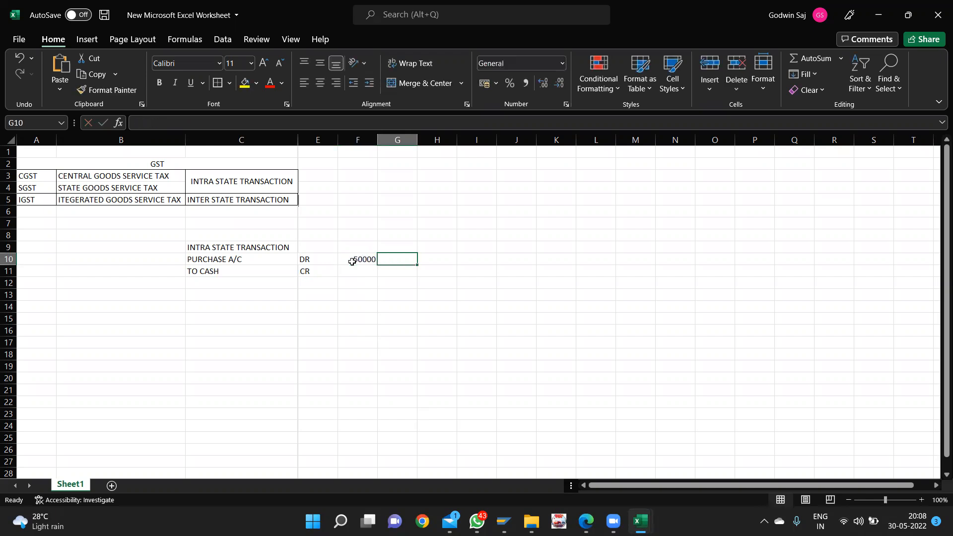
left_click(407, 271)
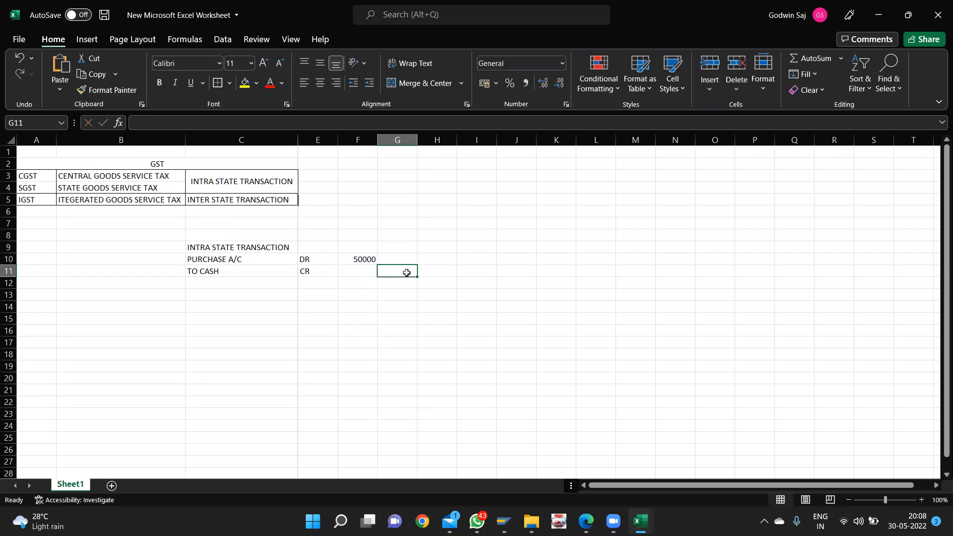
type("50000")
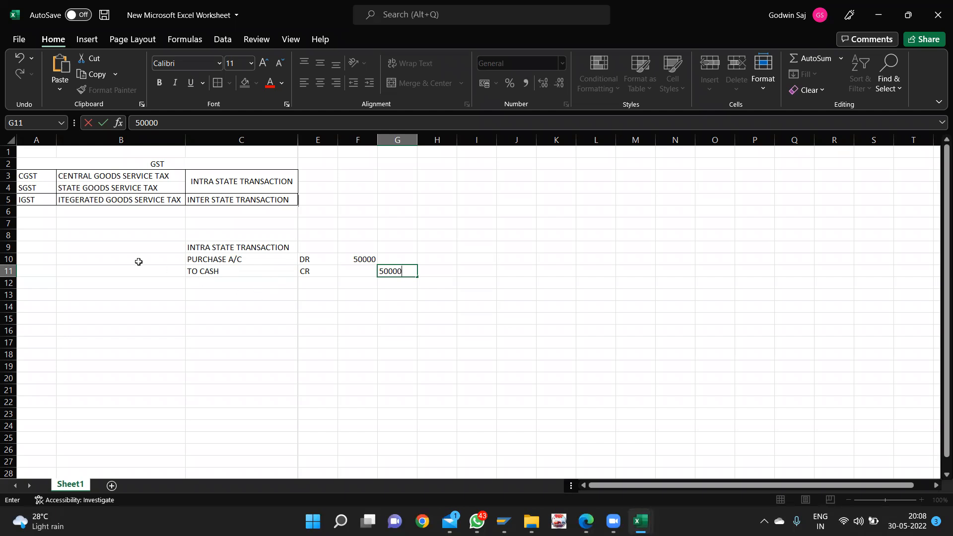
left_click(8, 271)
- Insert two blank rows above TO CASH and add a CGST A/C line marked DR
key("ctrl+plus")
key("ctrl+plus")
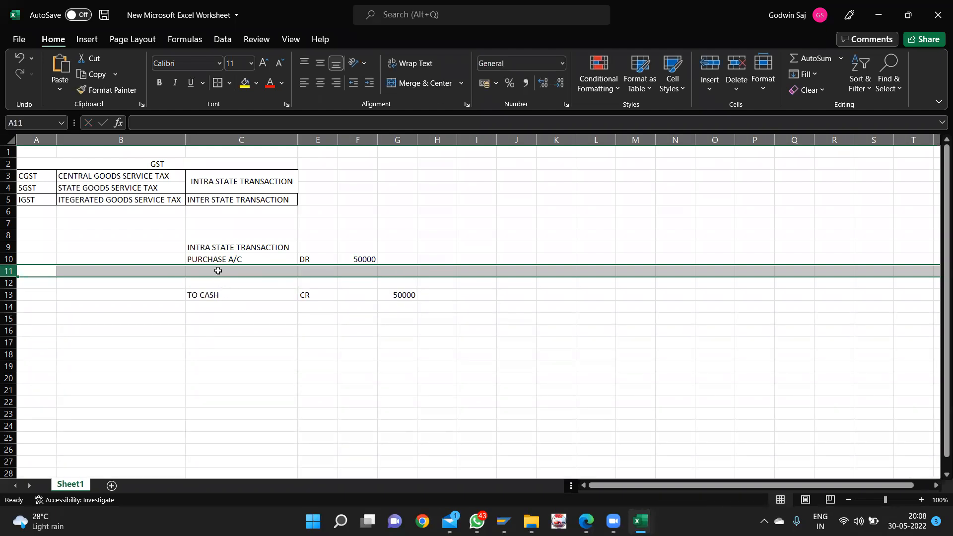
left_click(218, 271)
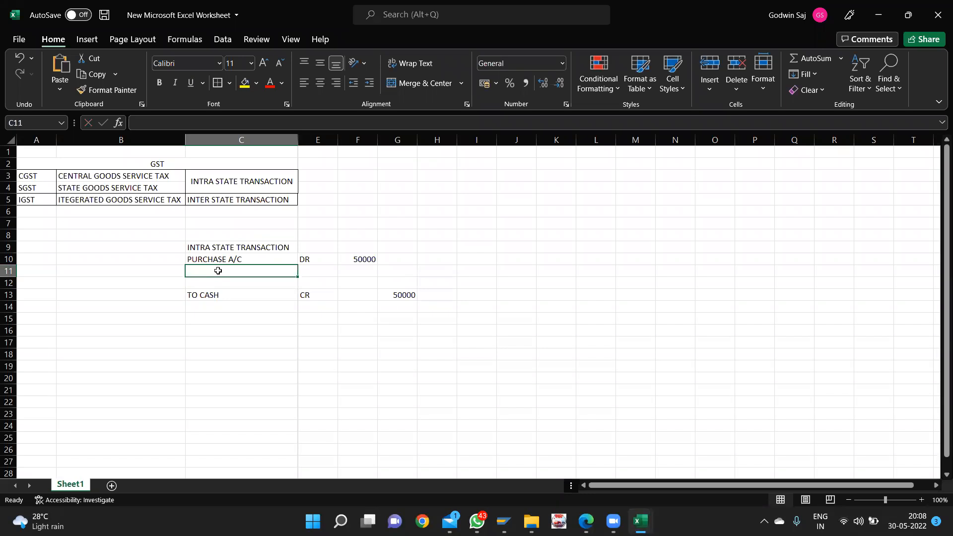
type("CGST A/C")
key("Tab")
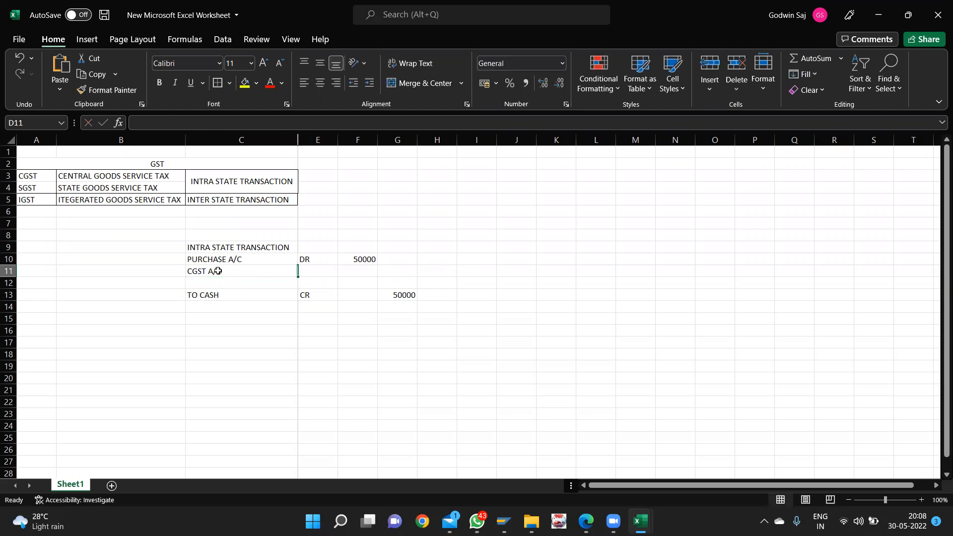
key("Tab")
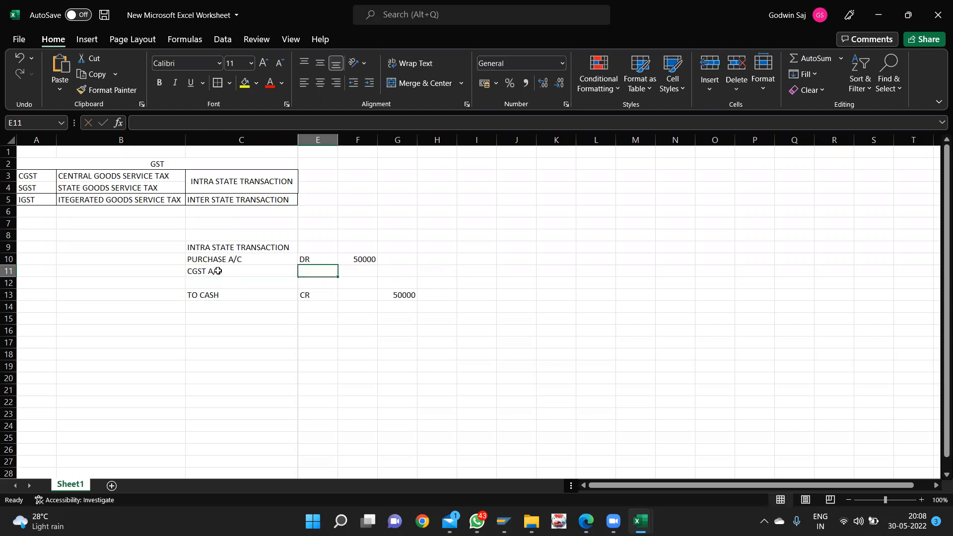
type("DR")
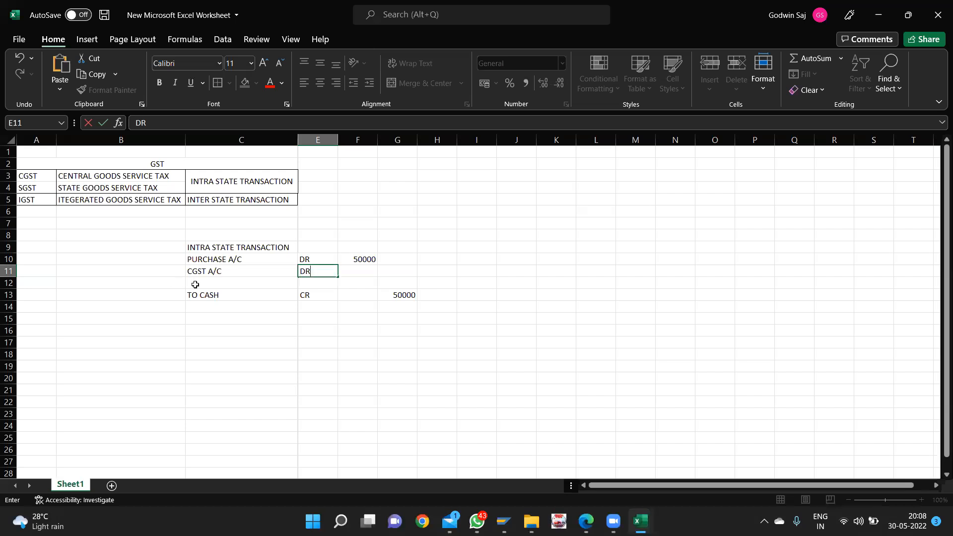
left_click(195, 284)
- Add an SGST A/C line marked DR and clear the 50000 cash credit amount
type("SGST")
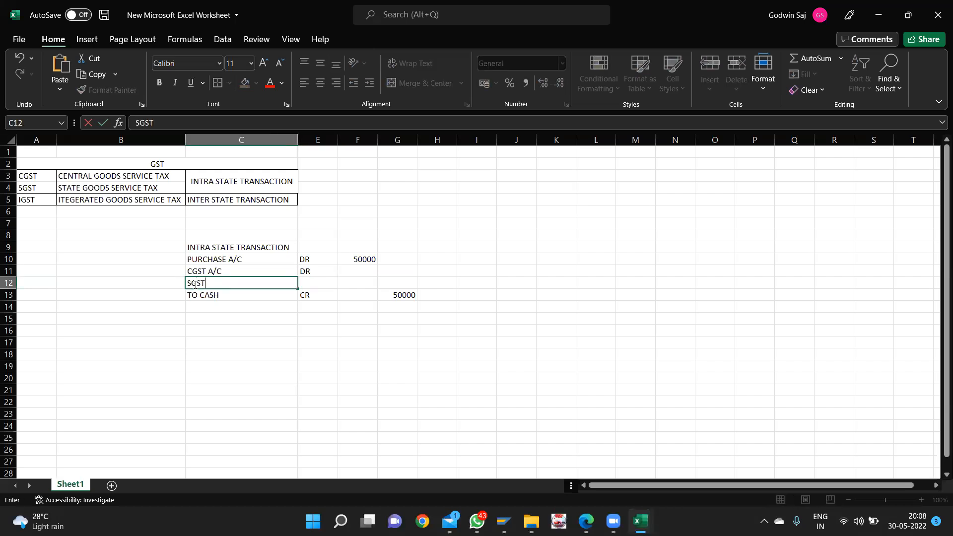
key("Tab")
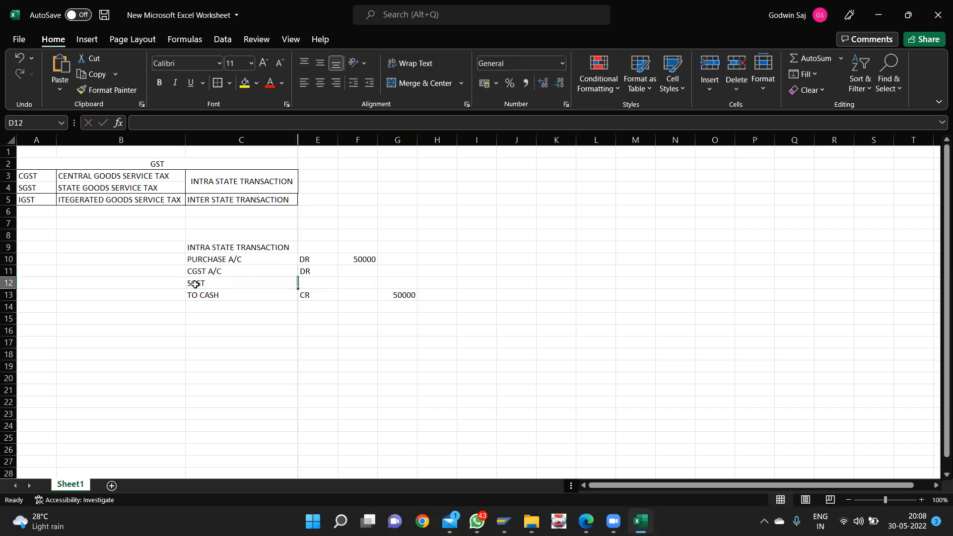
left_click(195, 284)
double_click(234, 286)
type("A/D")
key("BackSpace")
type("C")
key("Tab")
type("DR")
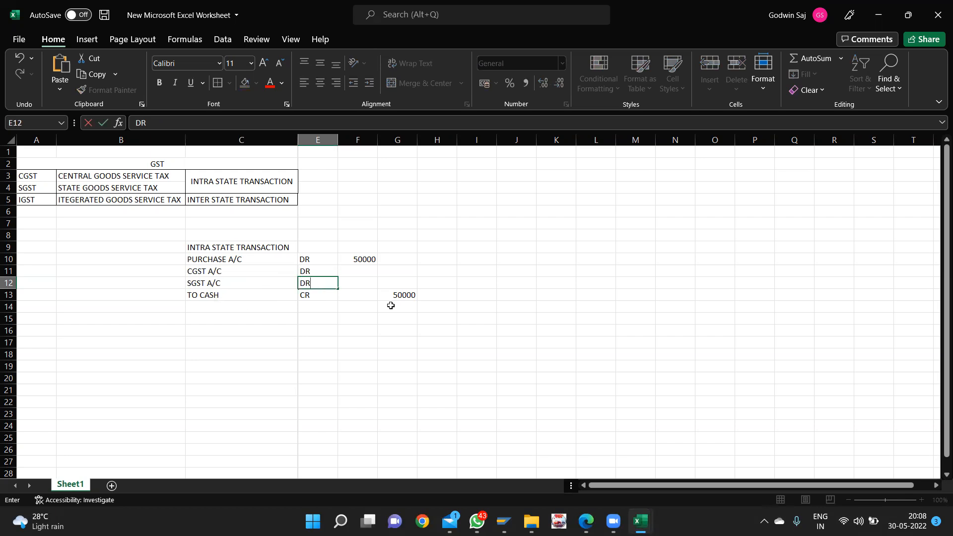
left_click(406, 296)
key("BackSpace")
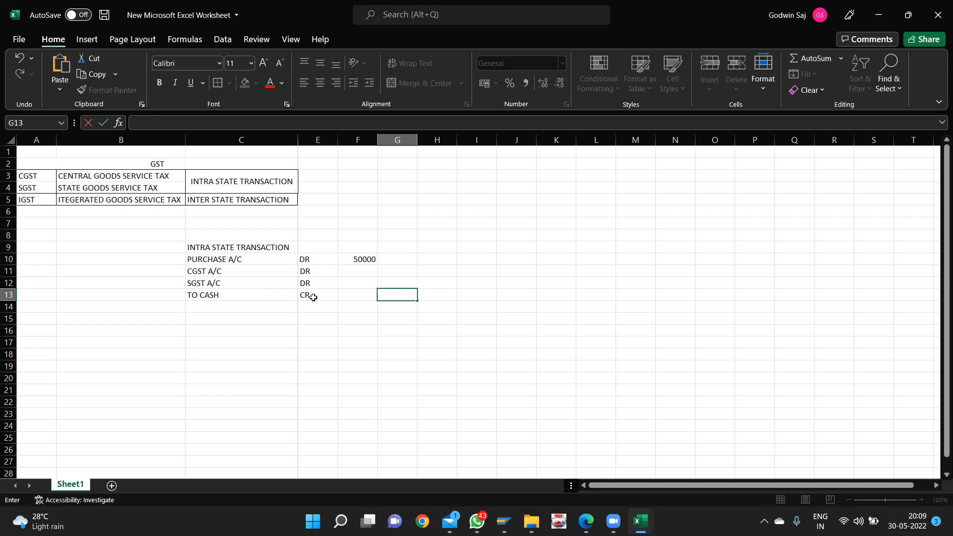
- Format the purchase amount as 50,000.00 with Comma Style and write TAX RATE 18% in I9
left_click(366, 258)
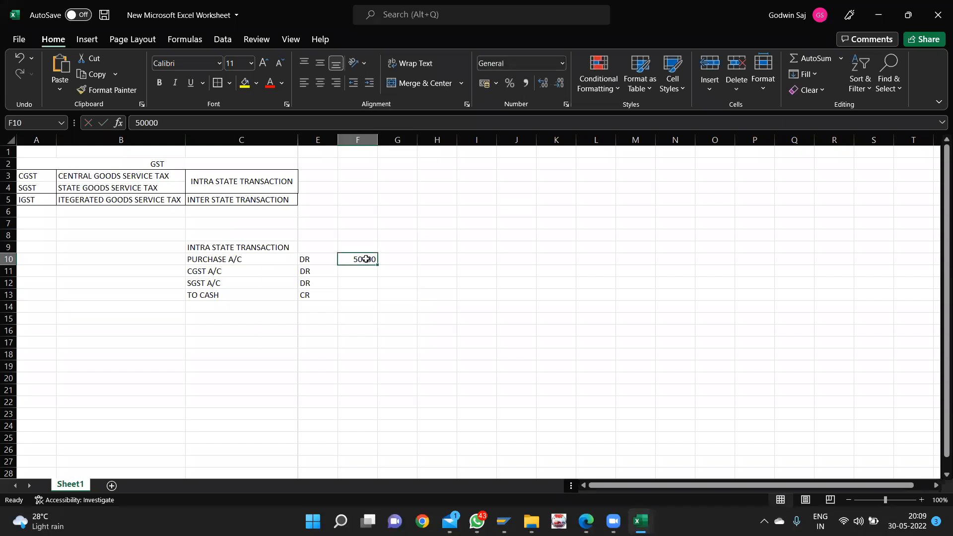
left_click(525, 86)
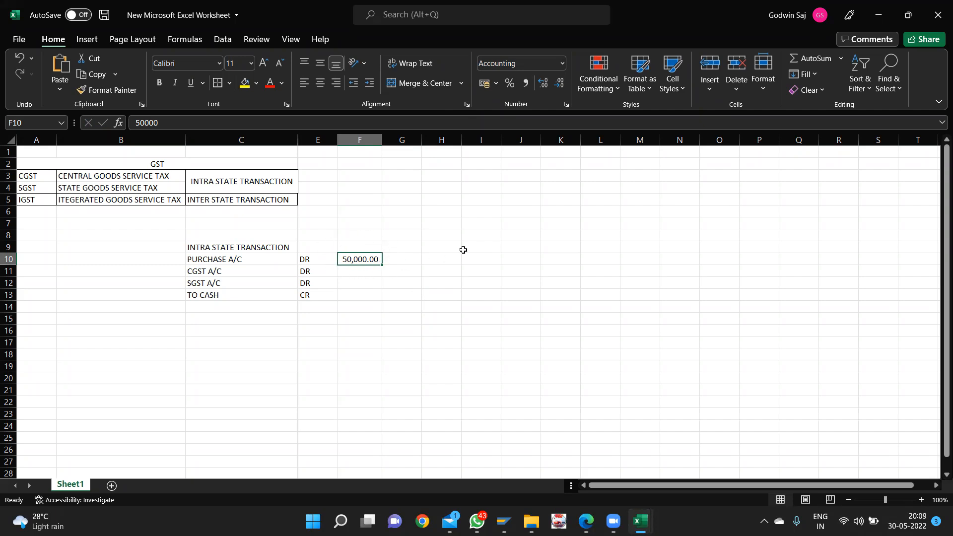
left_click(471, 250)
type("TAX")
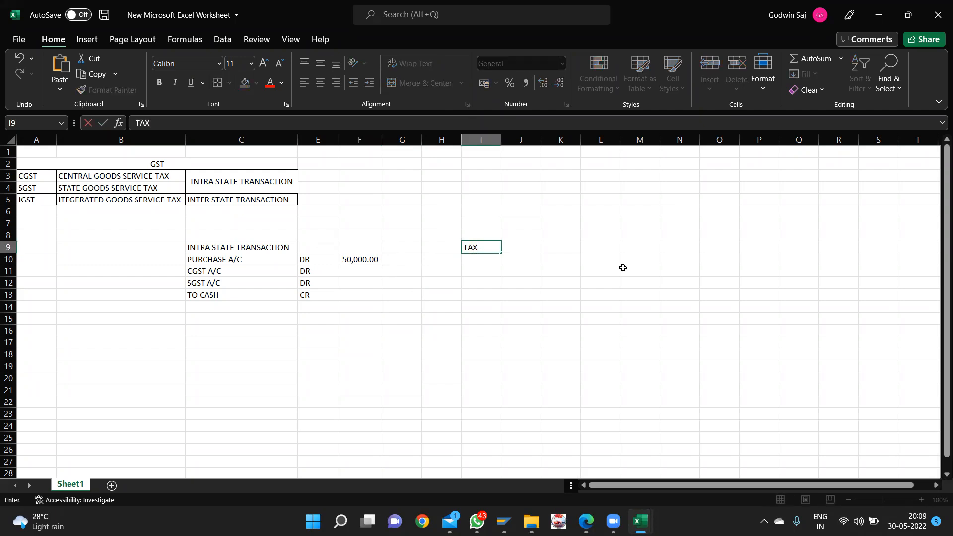
type("RATE 18%")
left_click_drag(527, 172, 519, 140)
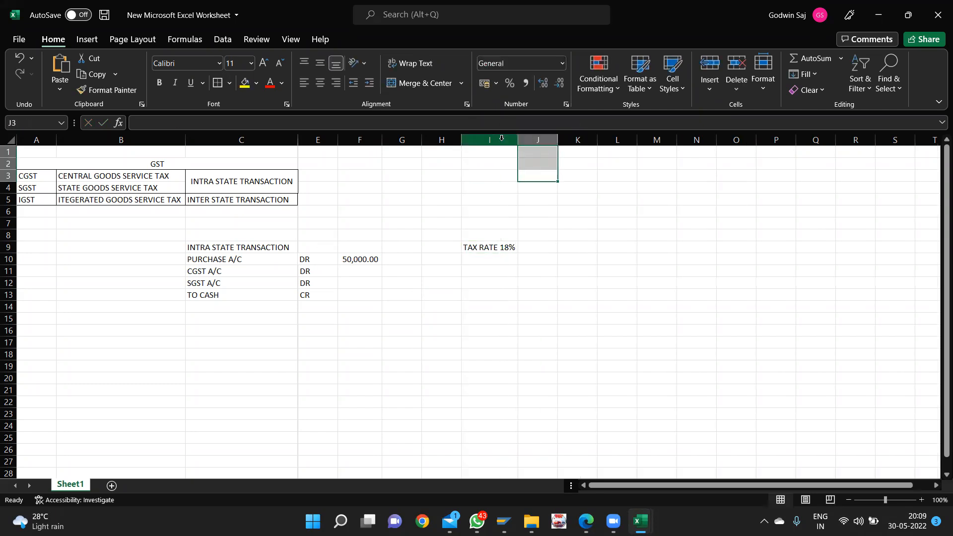
- Widen column I and enter the tax working 50000*18/100 in K10
left_click(551, 280)
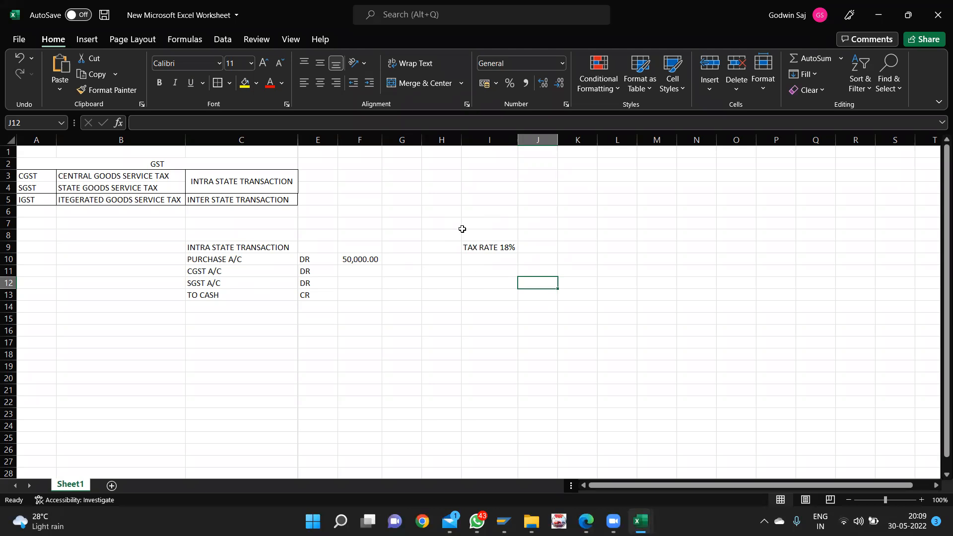
left_click(586, 253)
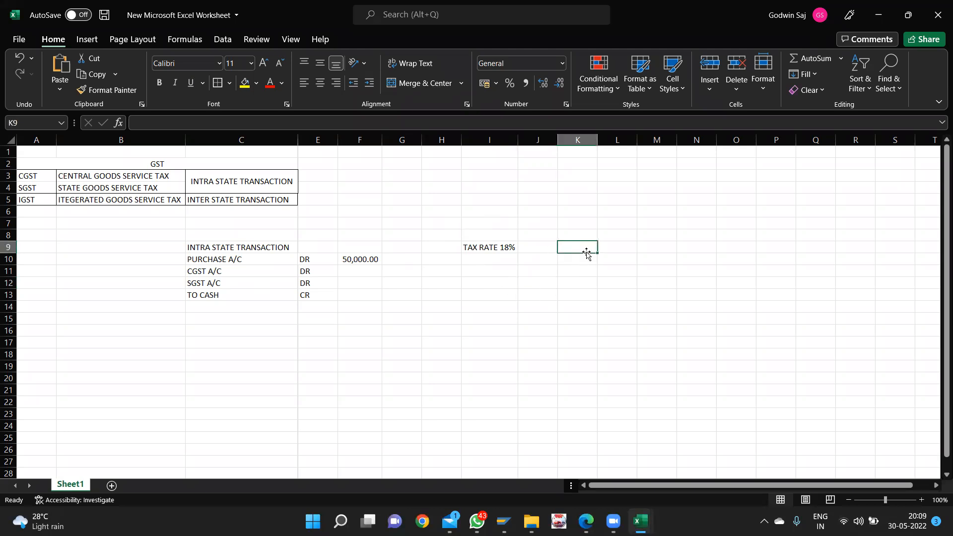
left_click(576, 266)
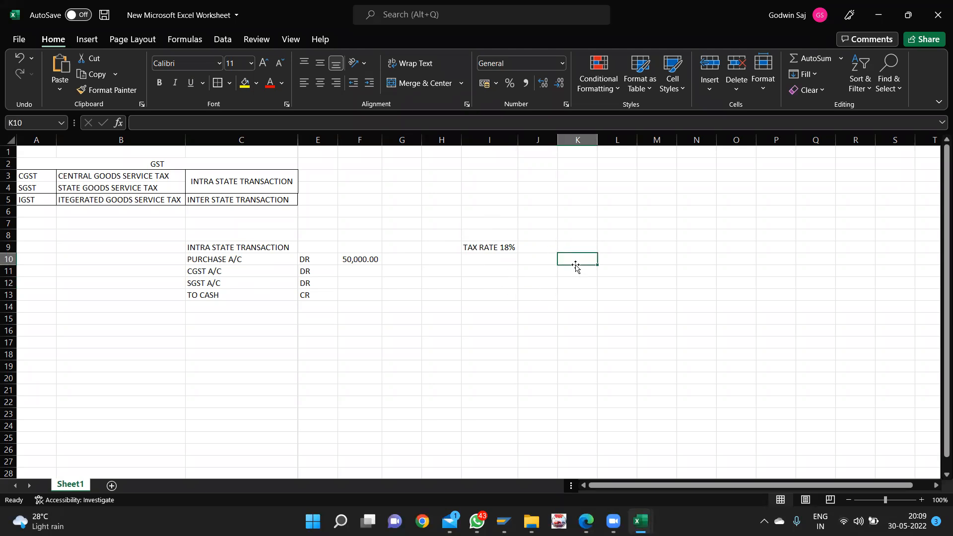
type("5000")
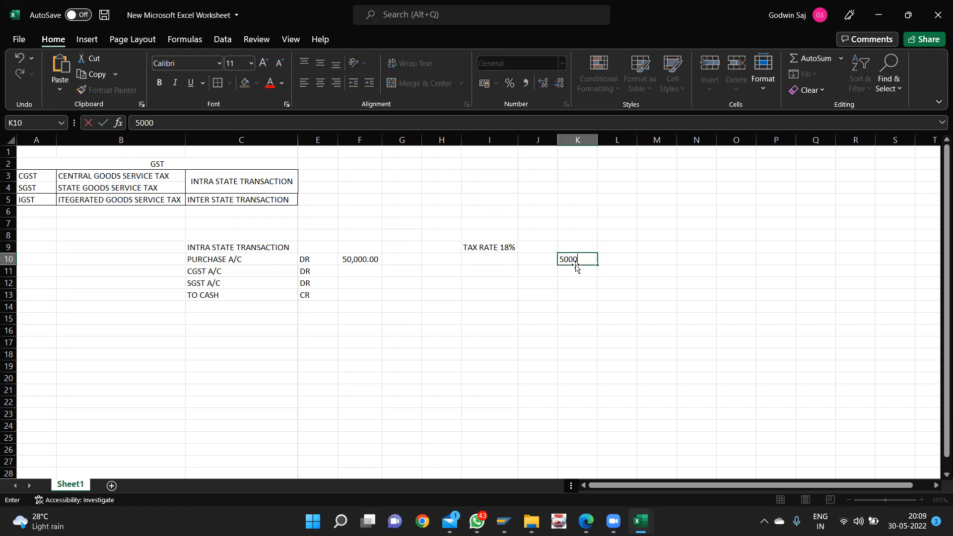
type("0")
type("/1")
key("BackSpace")
key("BackSpace")
type("*18/100")
key("Return")
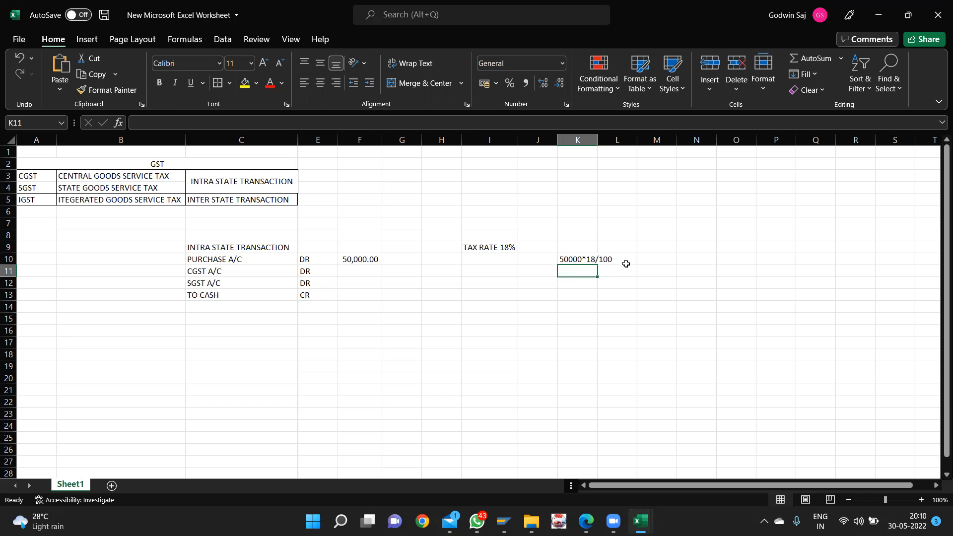
- Enter the tax split 9000/2 in M10
left_click(643, 262)
type("9000")
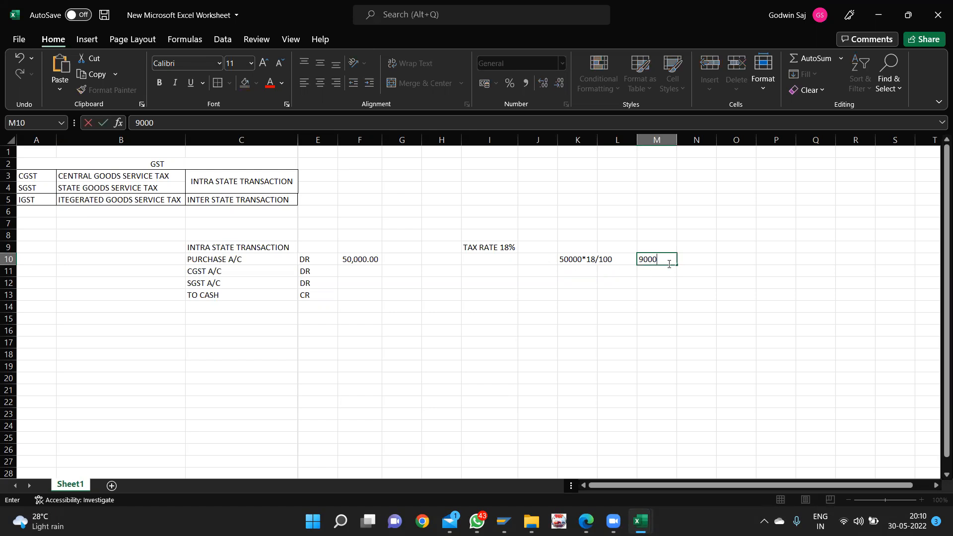
type("/")
key("BackSpace")
type("/2")
key("Return")
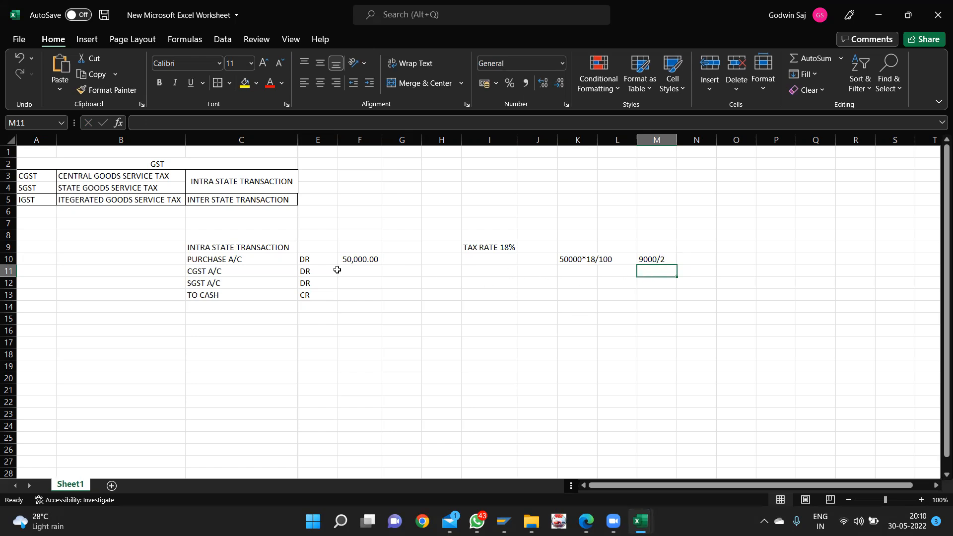
- Enter 4500 for CGST A/C and SGST A/C and 59000 as the TO CASH credit
left_click(356, 271)
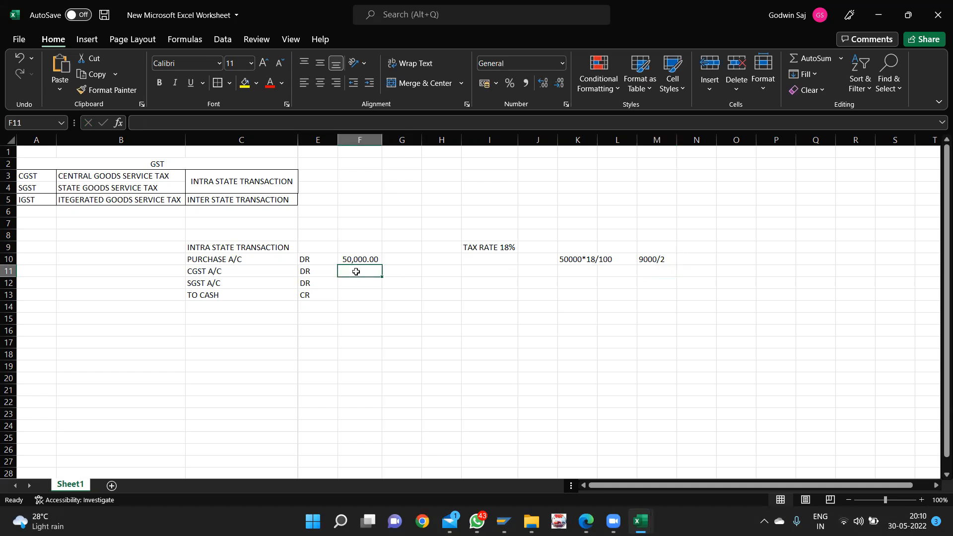
type("4500")
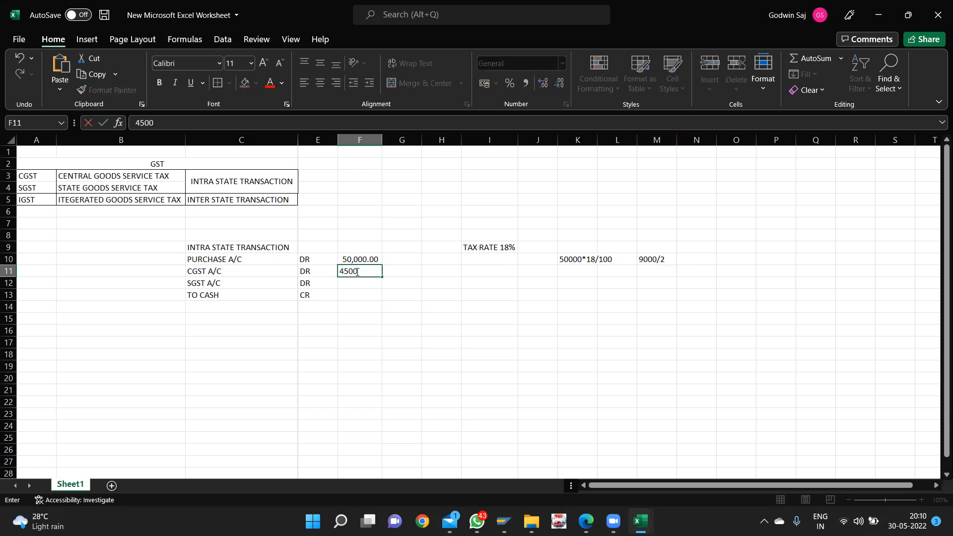
key("Return")
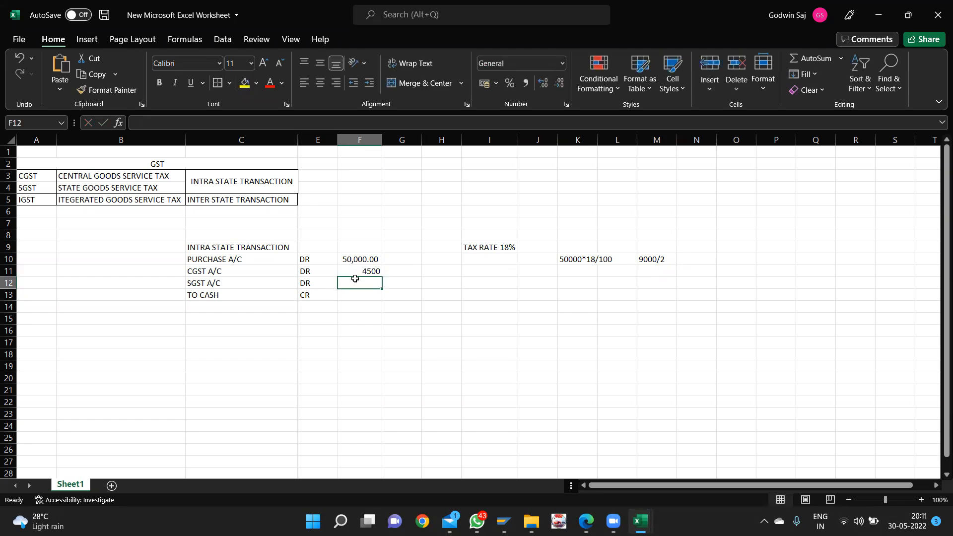
type("4500")
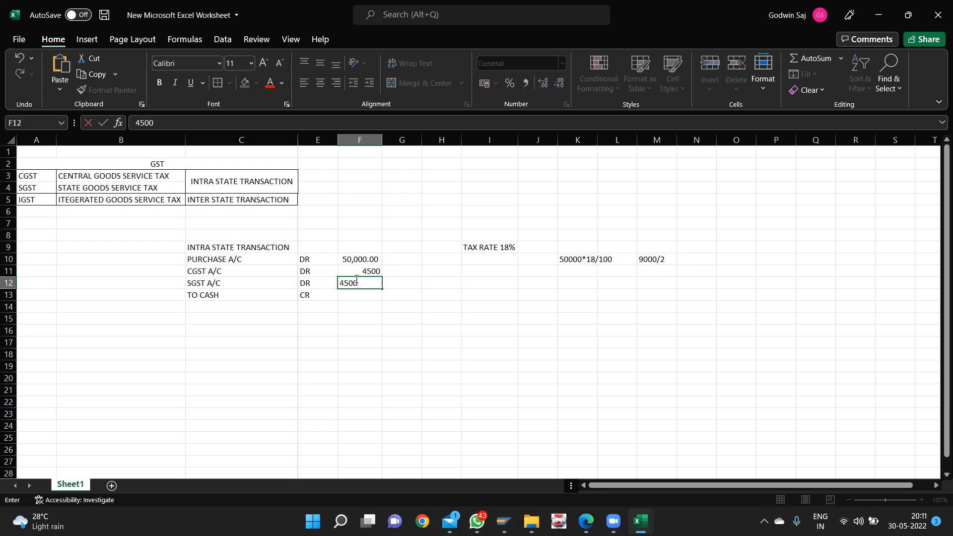
left_click(354, 294)
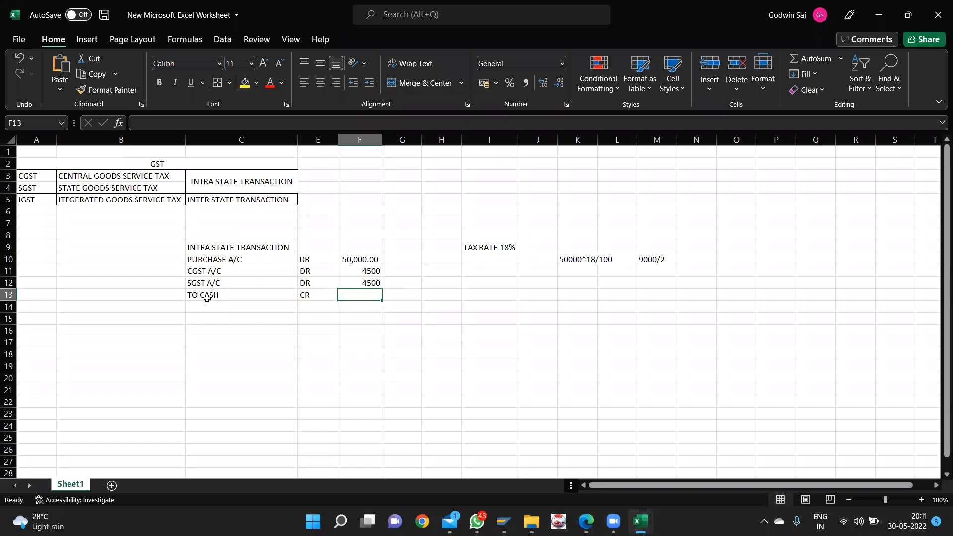
key("Right")
type("59")
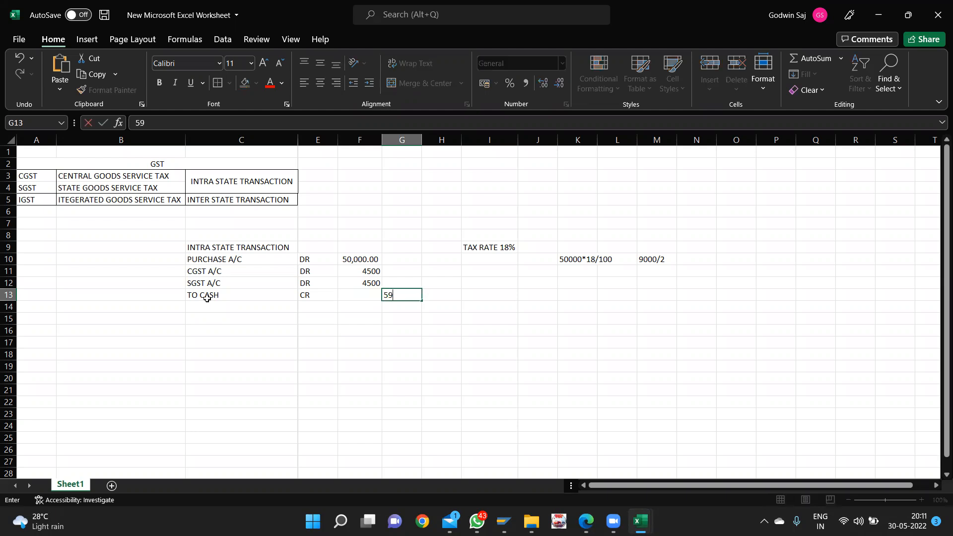
type("0000")
key("BackSpace")
key("Return")
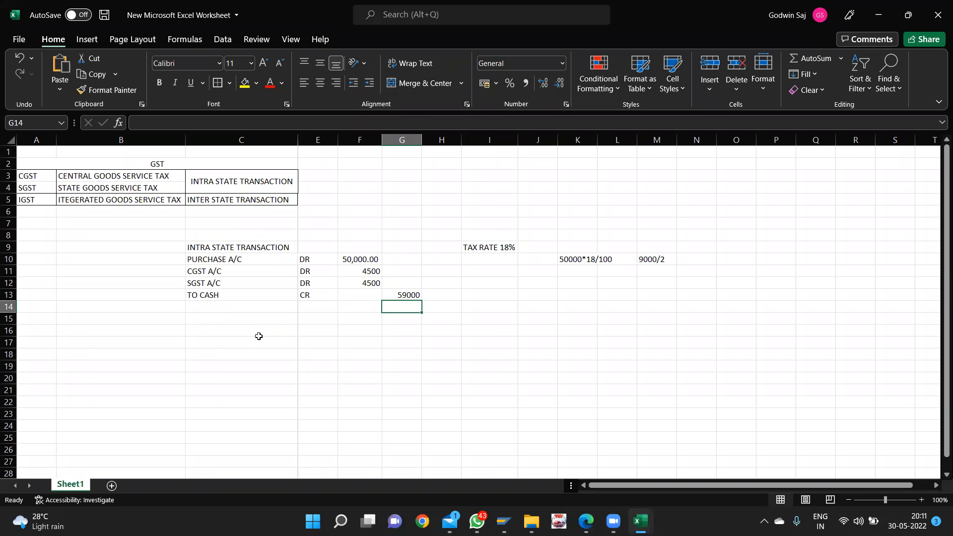
- Select the merged GST heading, review the entry, and close the GST workbook
left_click(160, 162)
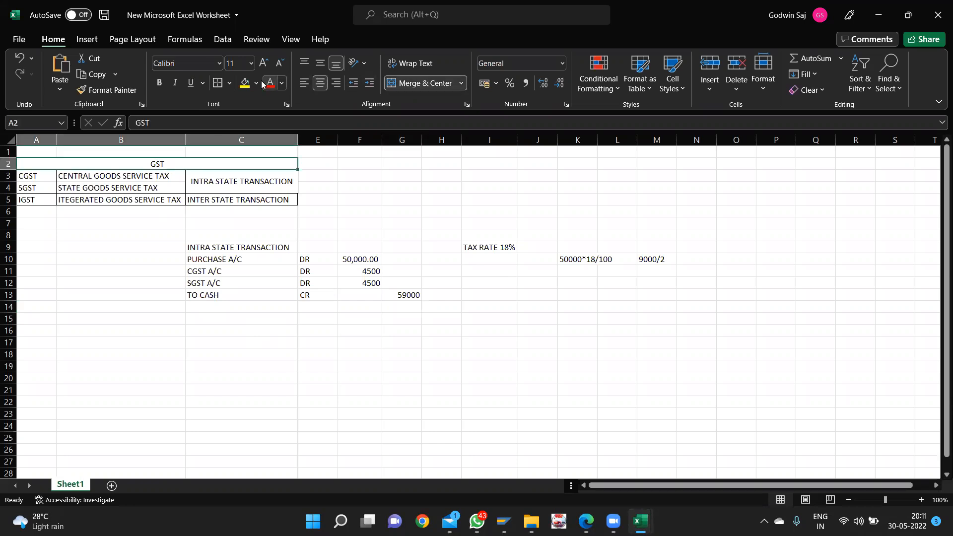
left_click(402, 259)
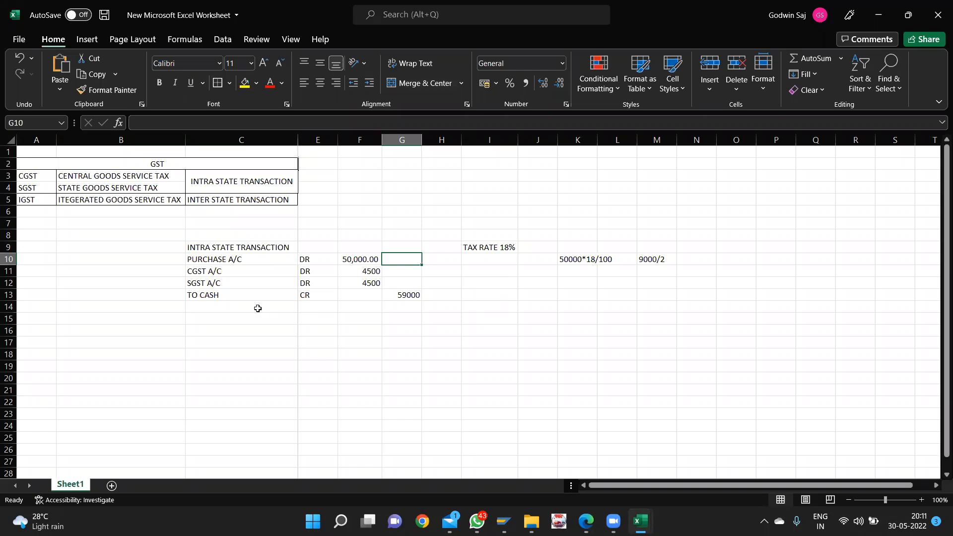
left_click(366, 208)
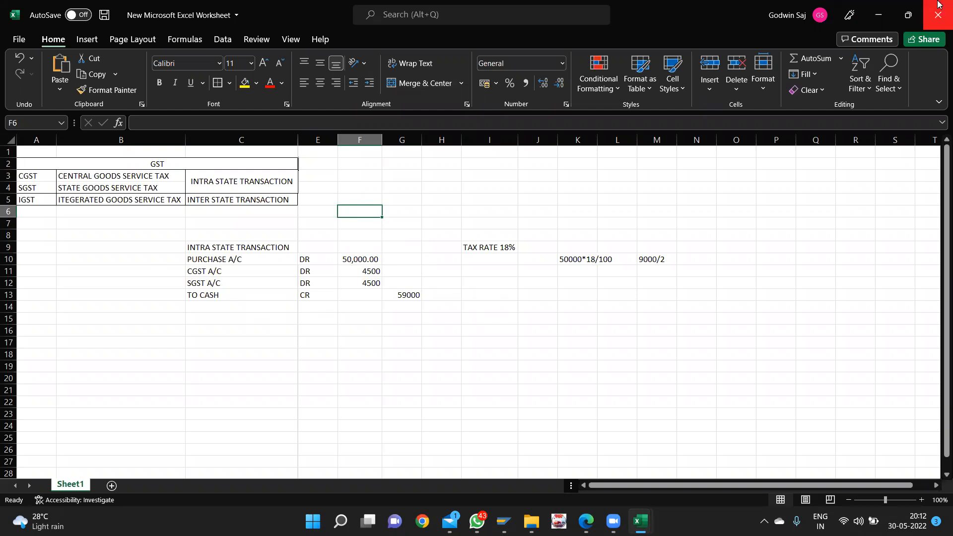
left_click(938, 7)
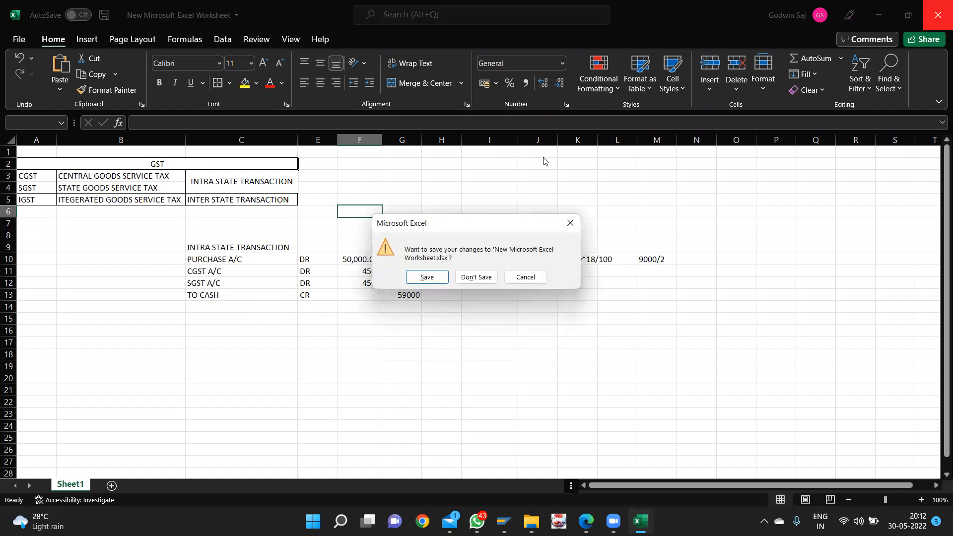
- Close the GST workbook without saving, then close the ATTENDENCE LIST workbook
left_click_drag(487, 228, 669, 308)
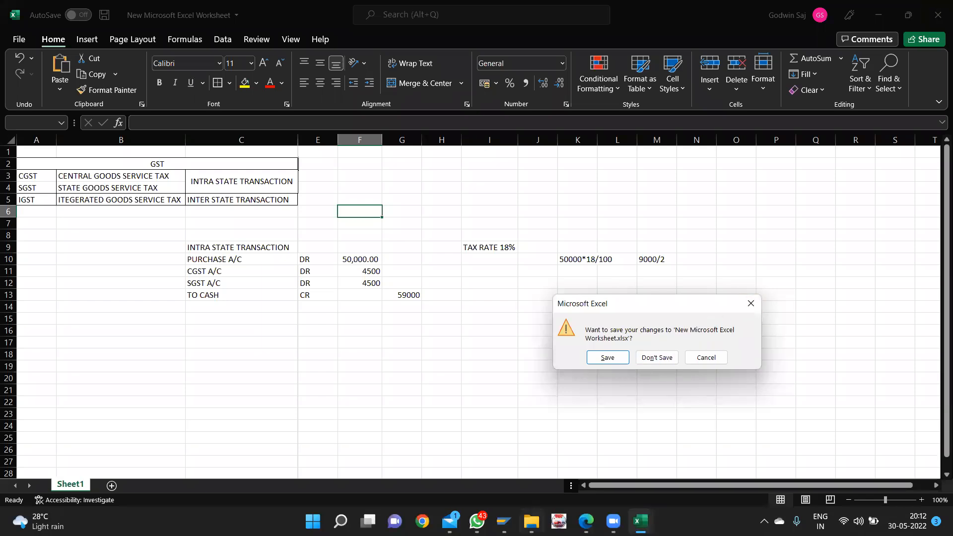
left_click(503, 503)
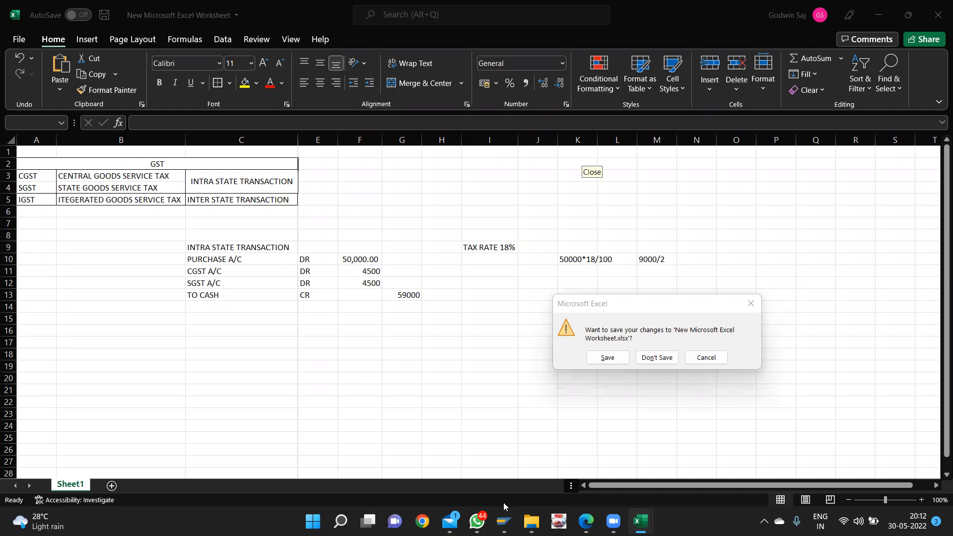
left_click(656, 358)
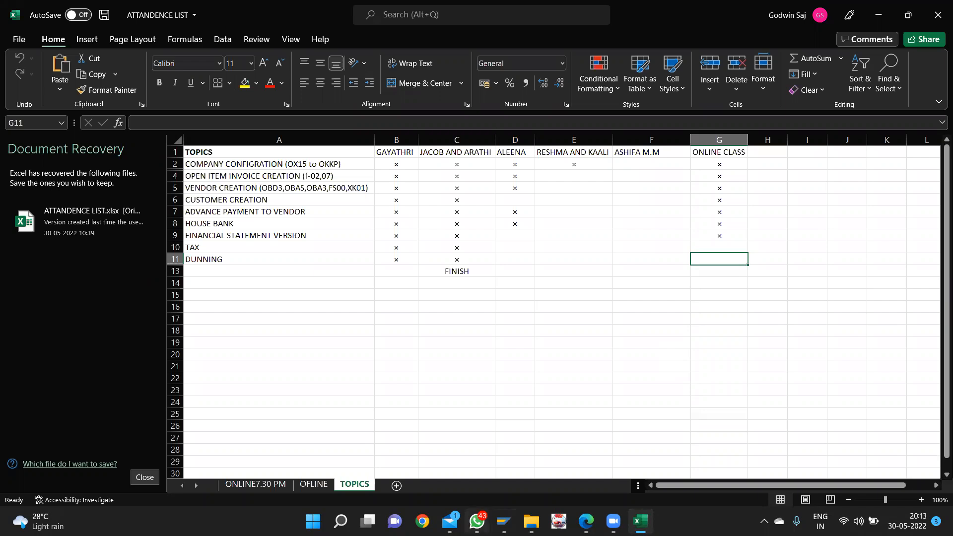
left_click(938, 6)
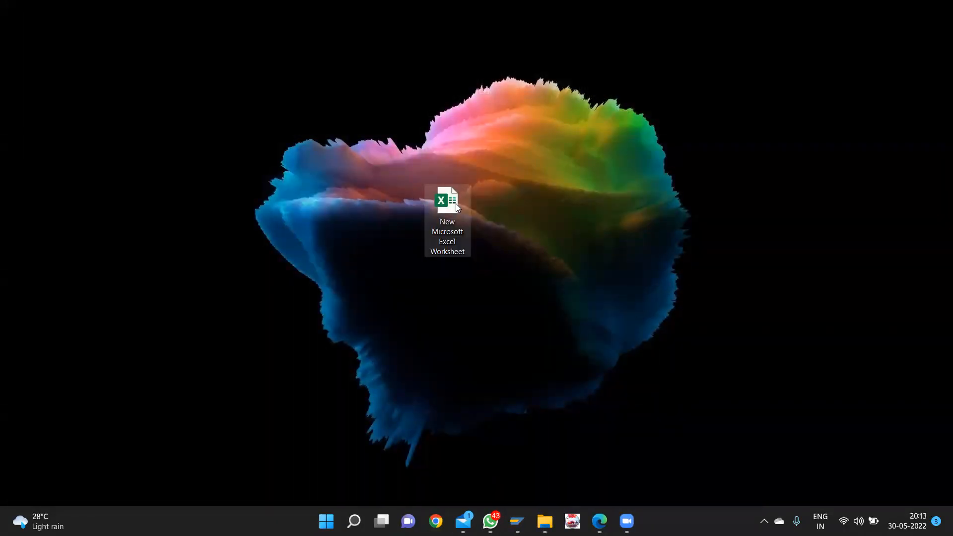
- Delete the worksheet file from the desktop and bring the Change Financial Statement window forward
key("Delete")
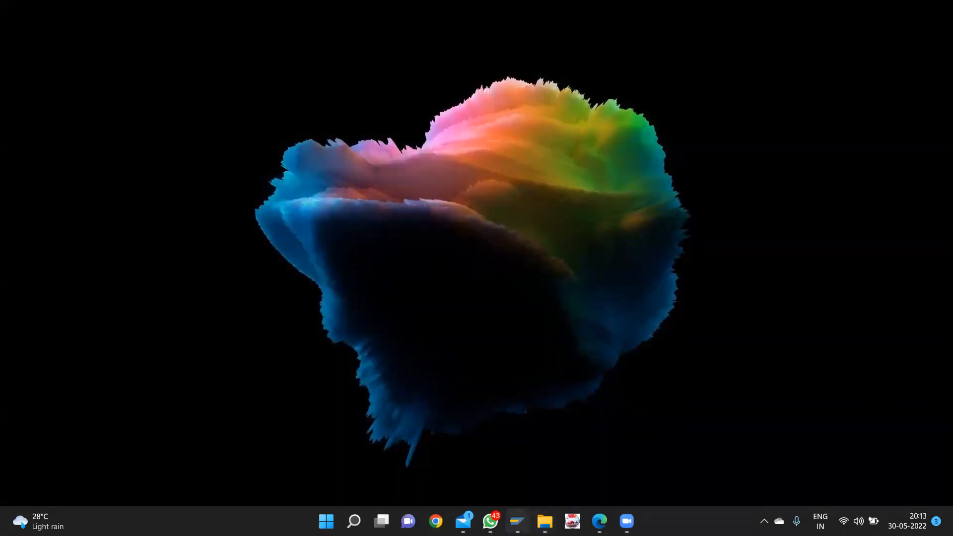
mouse_move(517, 521)
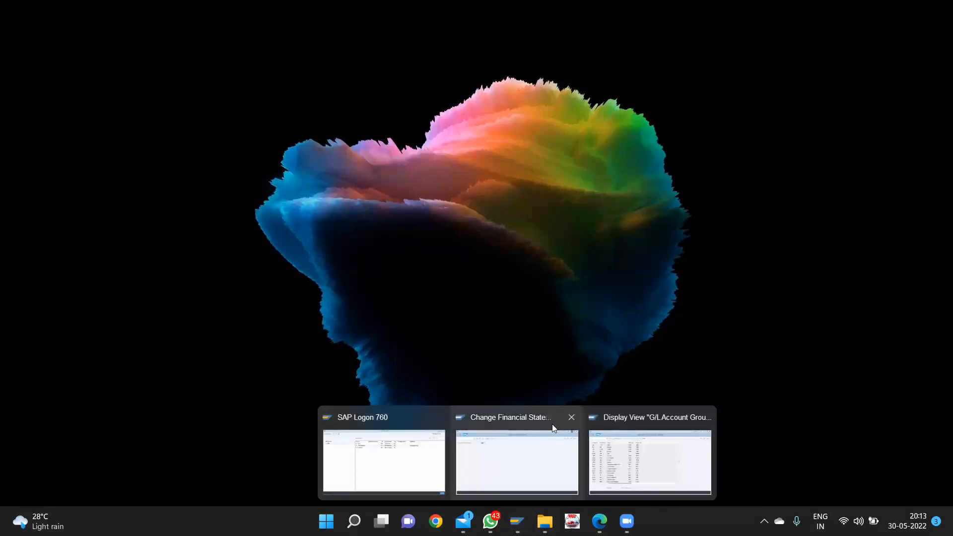
left_click(579, 440)
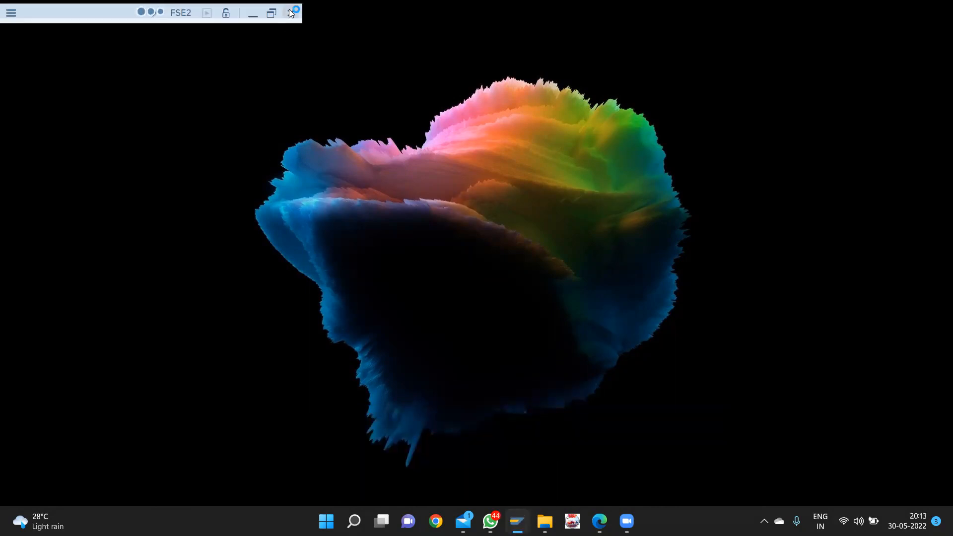
- End the SAP Logon task in Task Manager, then relaunch SAP Logon
key("super")
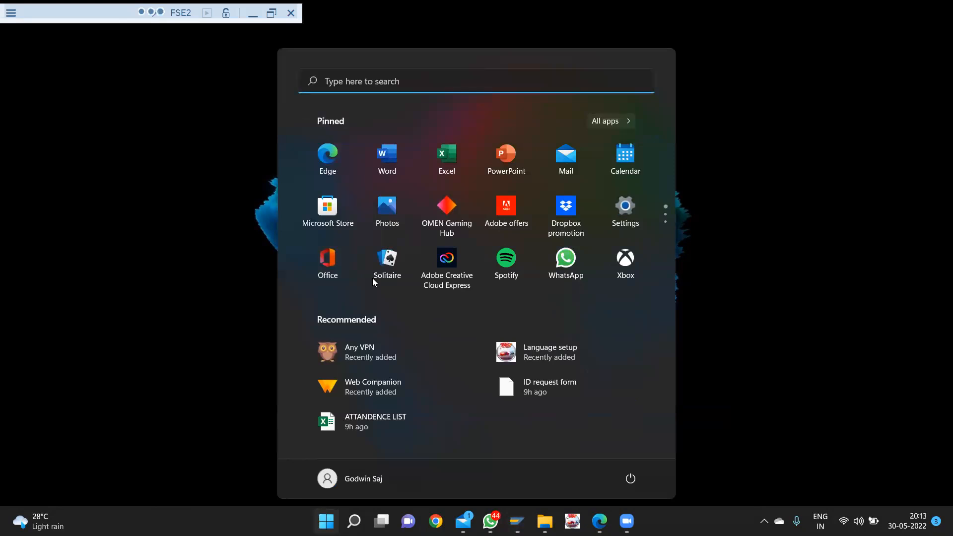
type("TS")
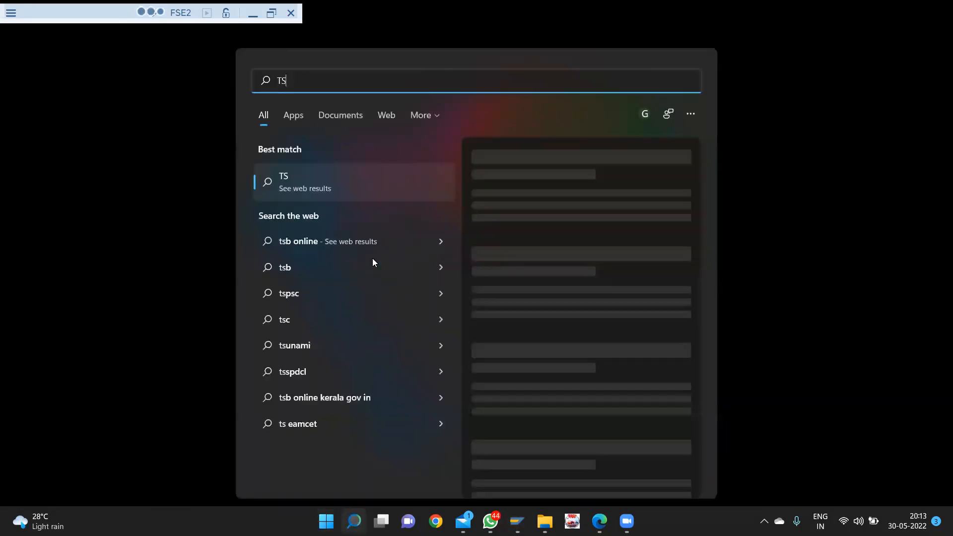
key("BackSpace")
type("ask Manager")
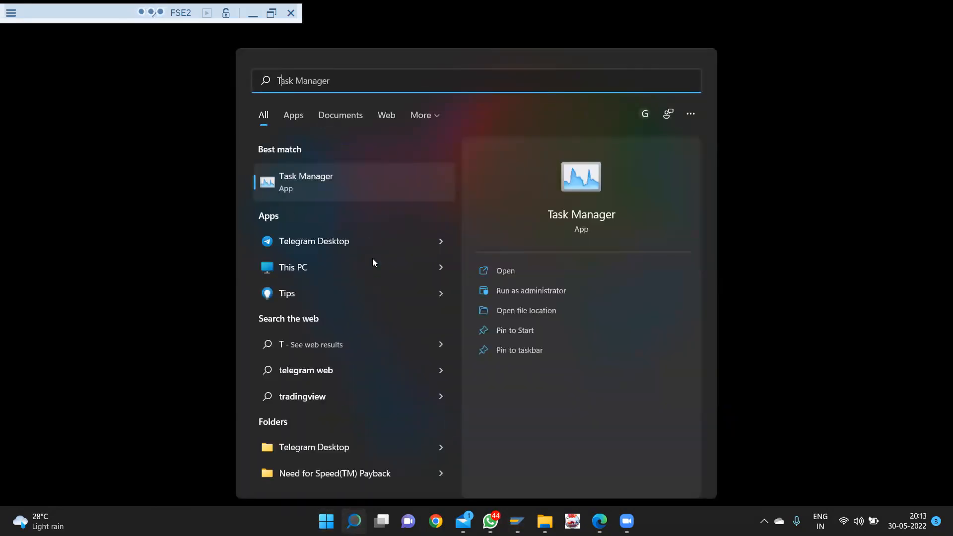
key("Return")
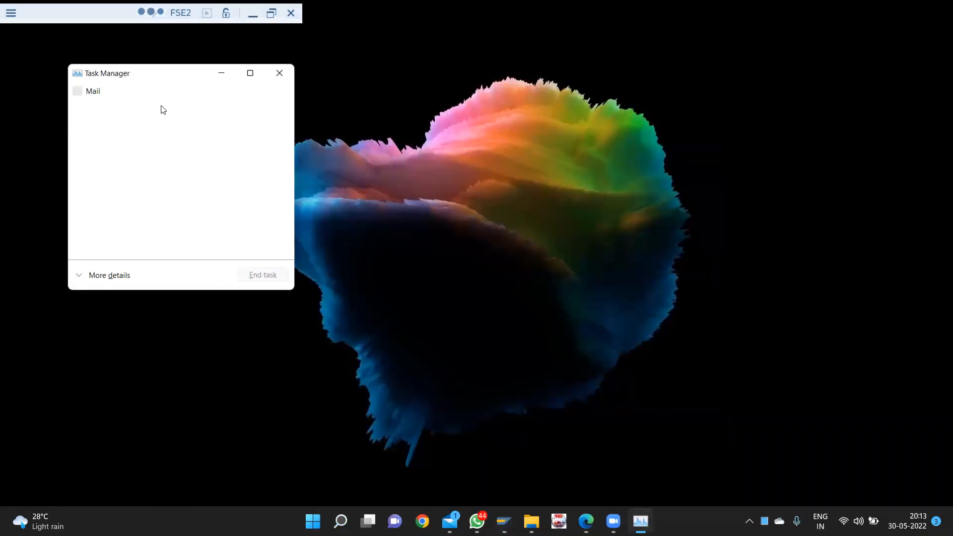
left_click(162, 128)
left_click(255, 276)
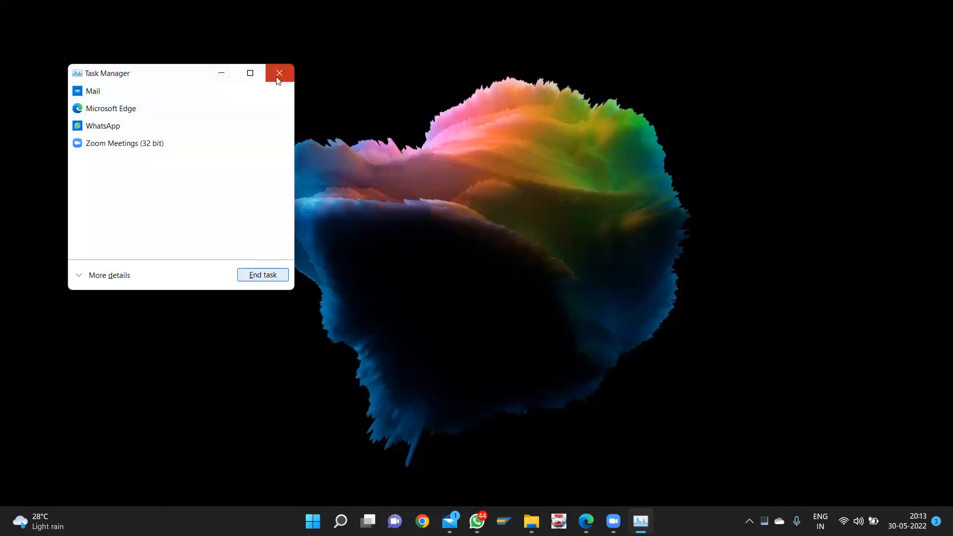
left_click(279, 75)
left_click(517, 521)
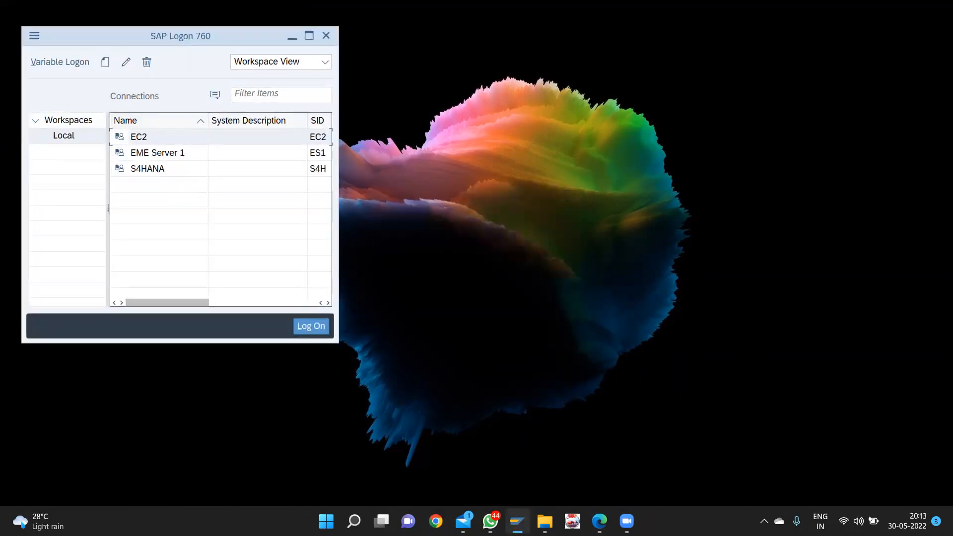
- Log on to EME Server 1 in client 200 with the saved user name and password
double_click(157, 153)
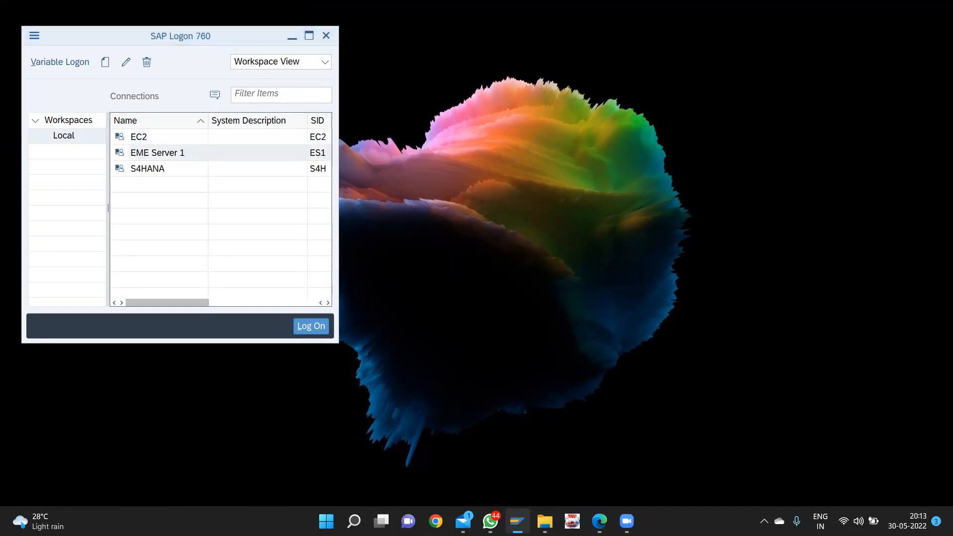
double_click(125, 100)
type("200")
type("G")
key("Down")
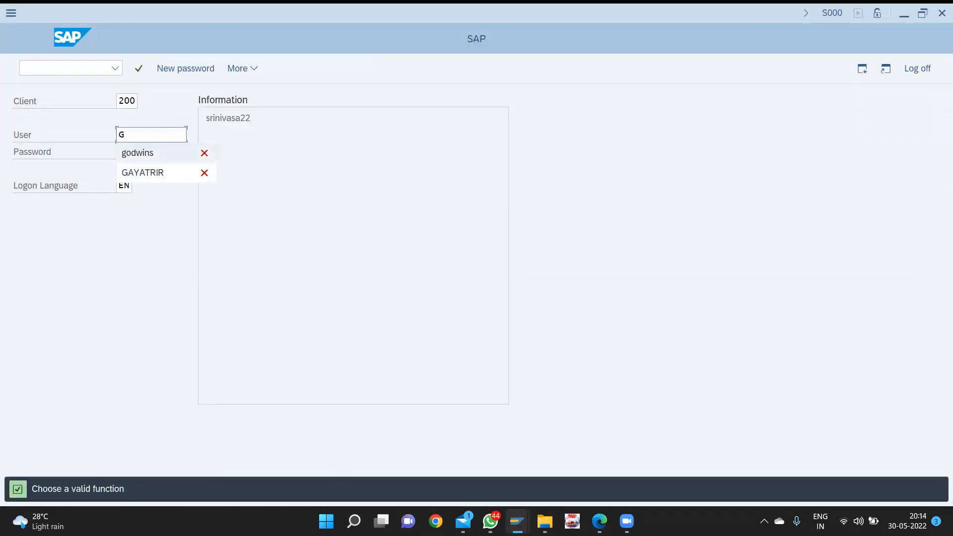
key("Return")
key("Tab")
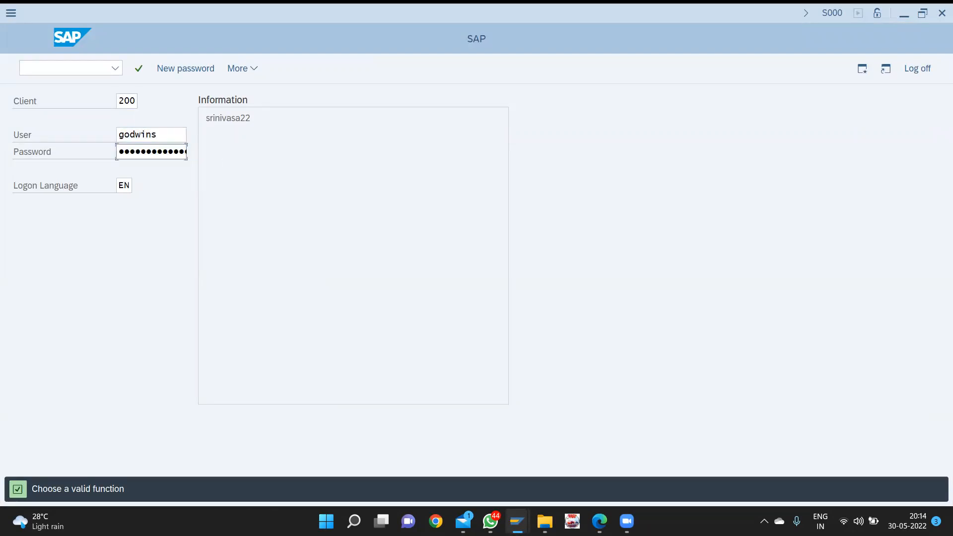
type("•••••")
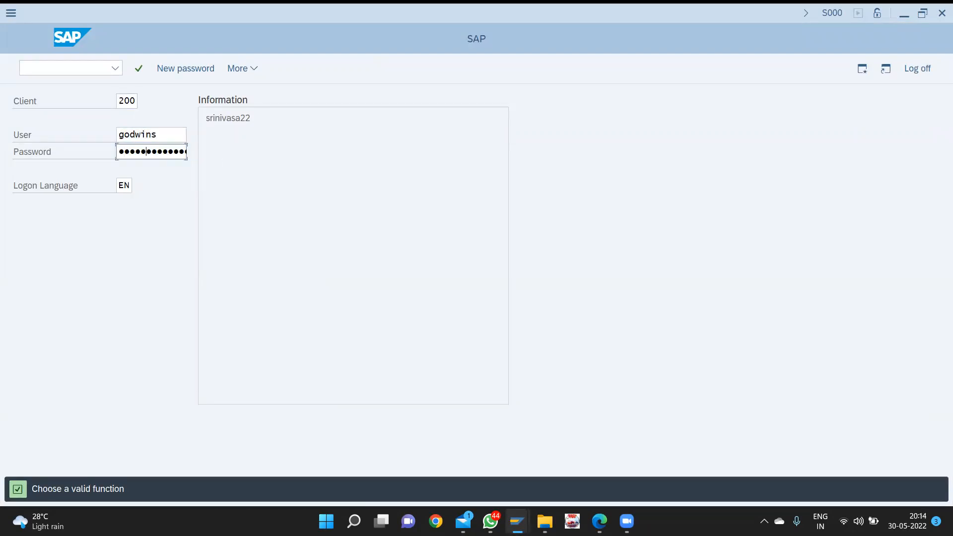
key("Return")
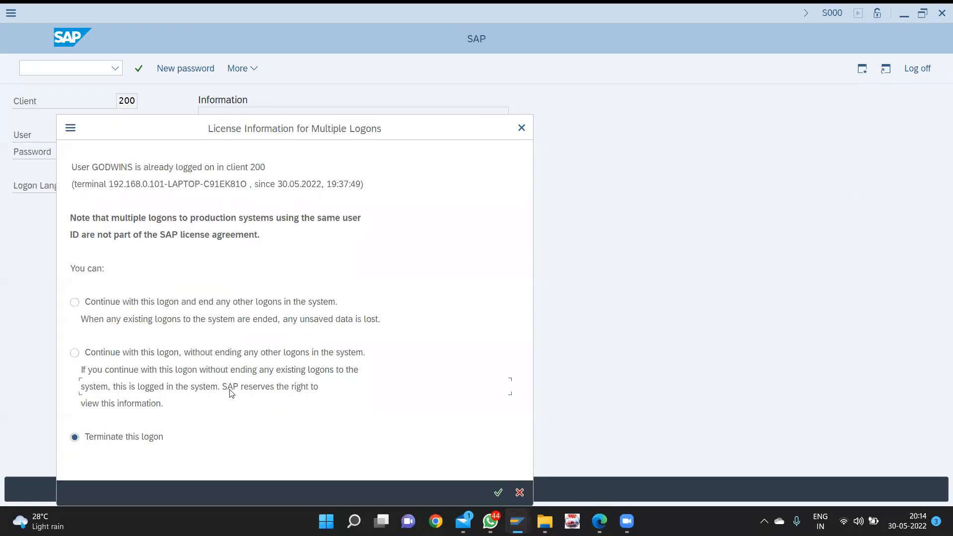
- Continue without ending the other logon, then minimize the SAP Easy Access window
left_click(75, 353)
key("Return")
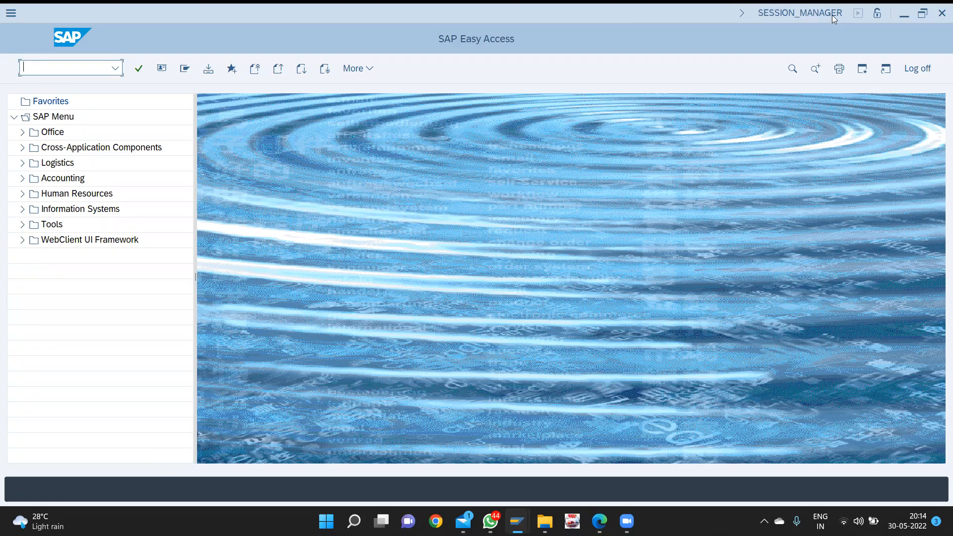
left_click(900, 14)
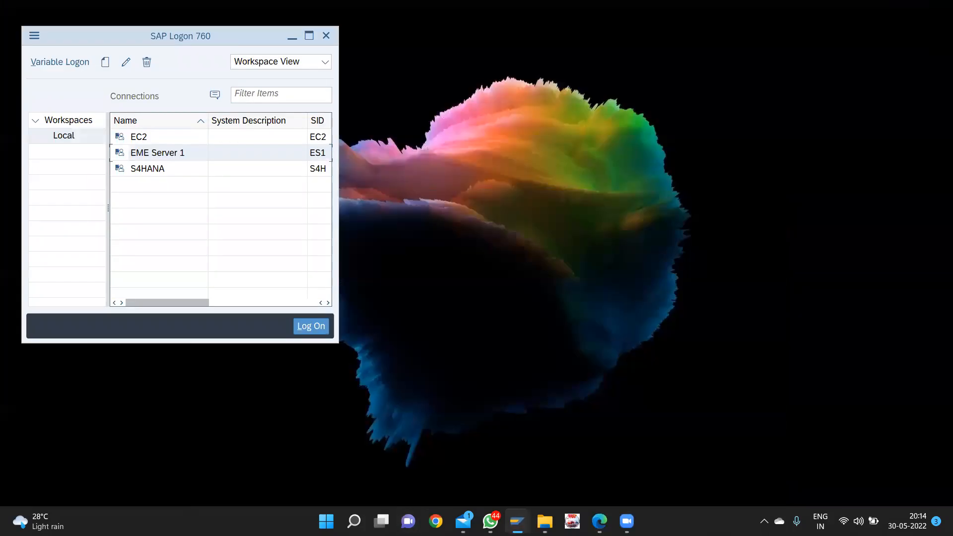
- Search for 'RE' from the taskbar and open the Recycle Bin
left_click(326, 519)
type("RE")
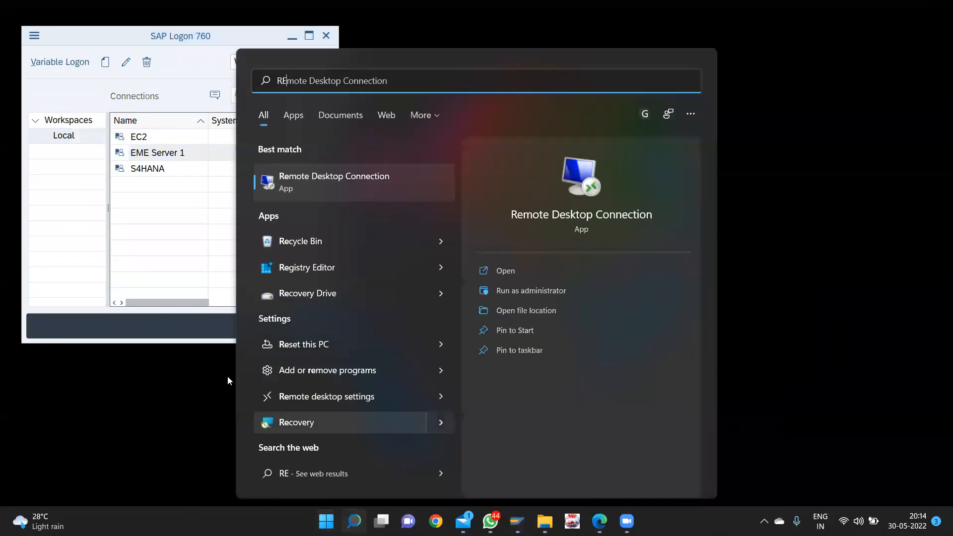
left_click(327, 247)
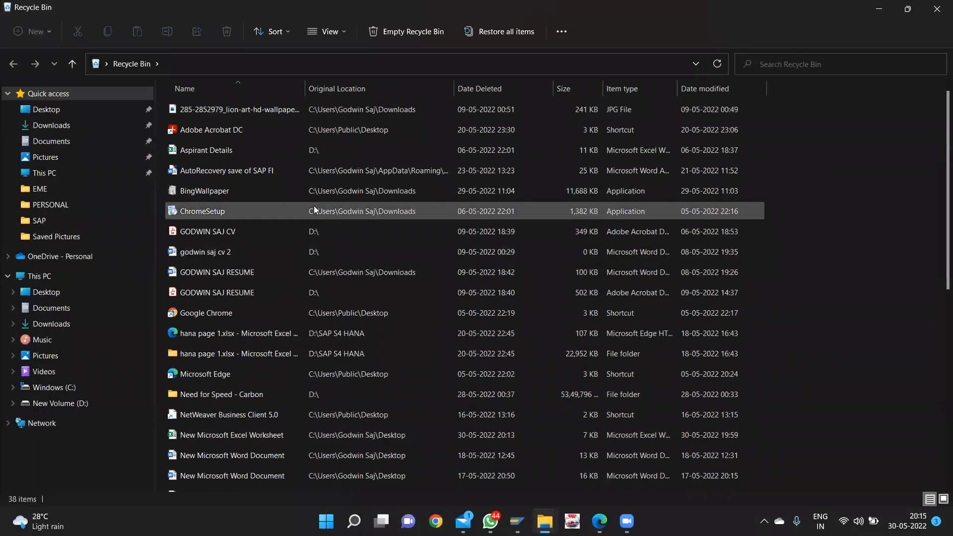
scroll(314, 205, "down", 6)
scroll(313, 205, "down", 1)
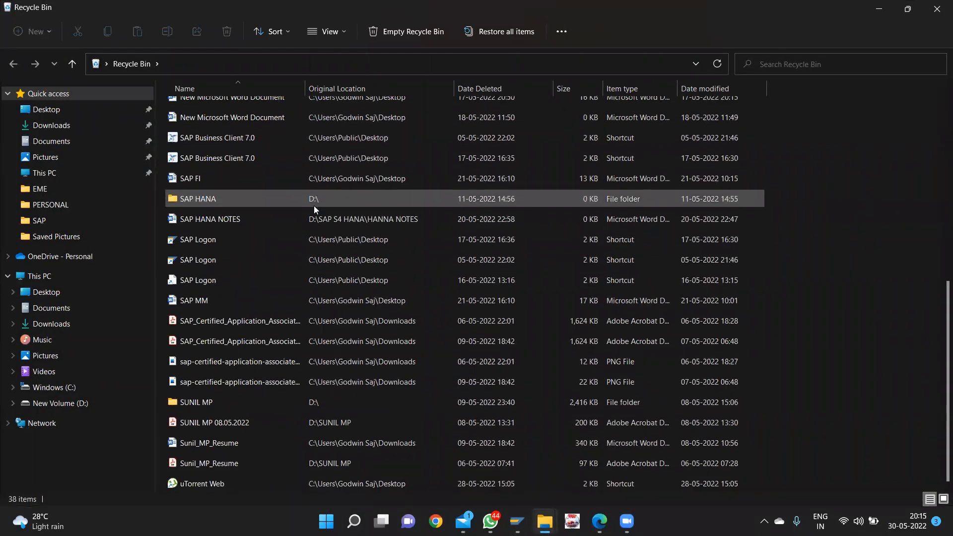
scroll(314, 205, "up", 5)
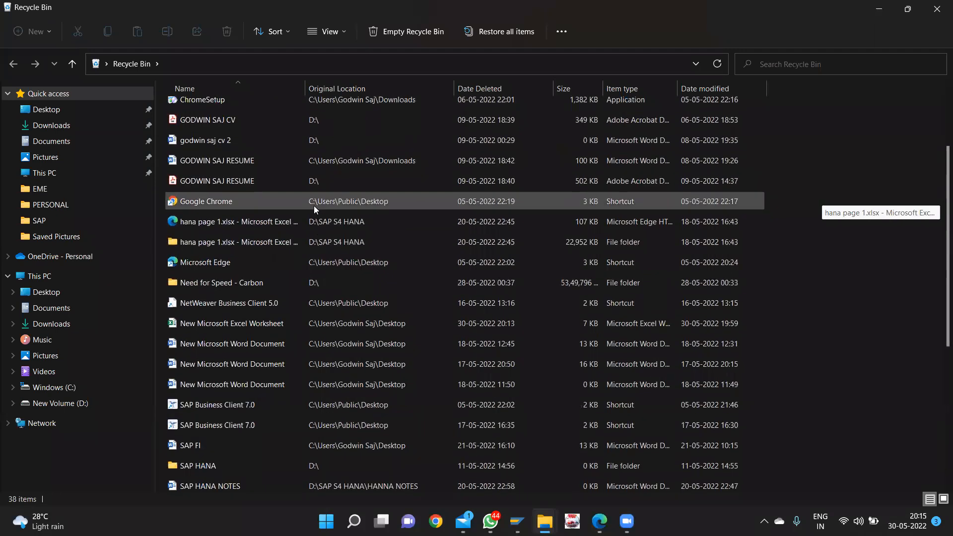
scroll(314, 206, "up", 2)
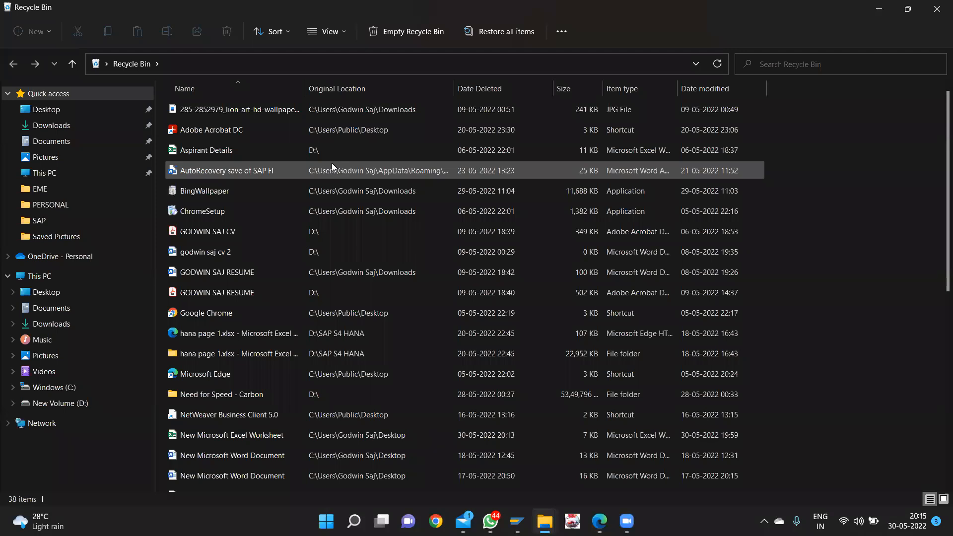
- Sort deleted files by Date Deleted and restore New Microsoft Excel Worksheet
left_click(286, 33)
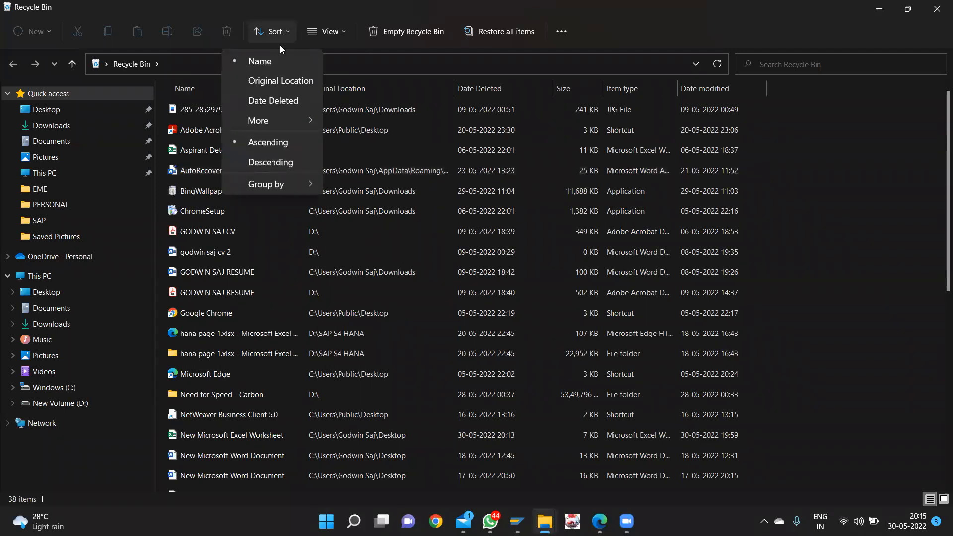
left_click(276, 101)
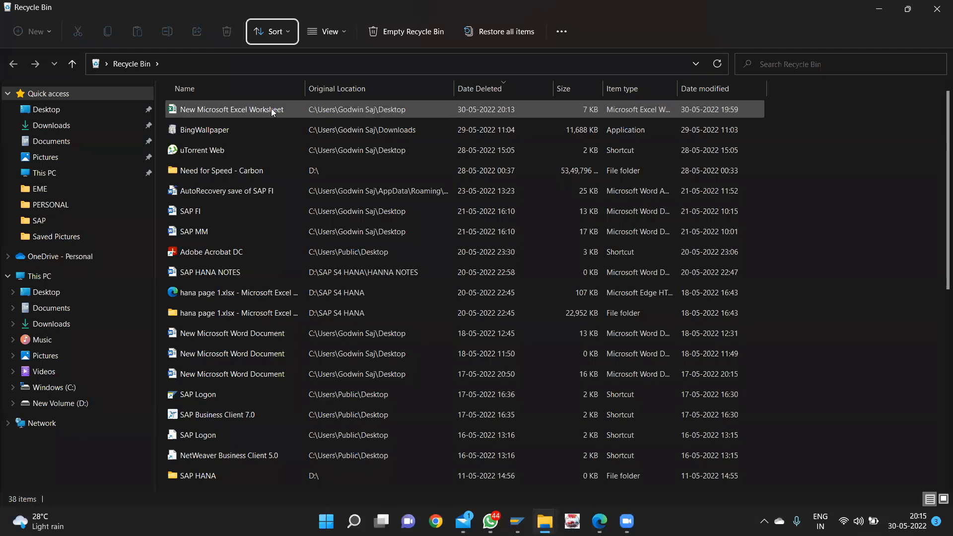
left_click(271, 109)
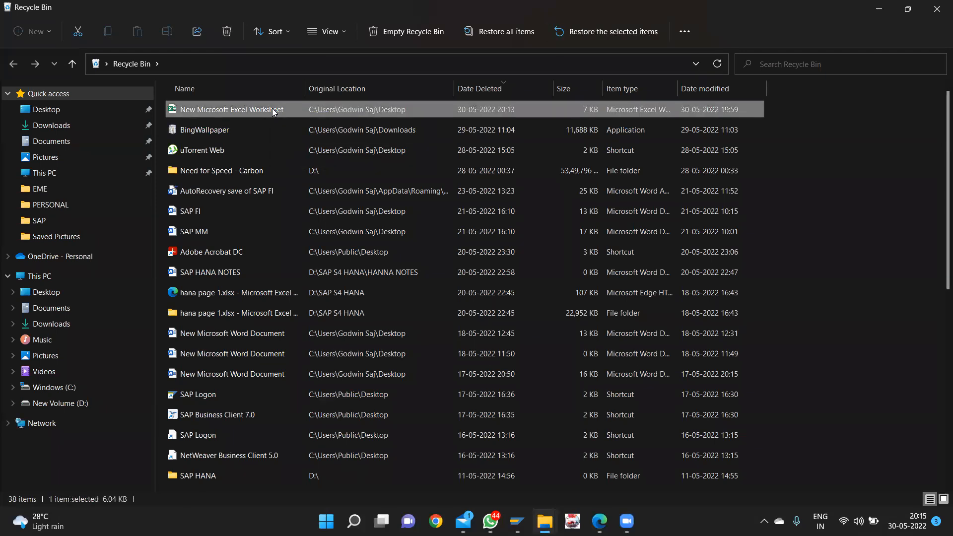
double_click(272, 106)
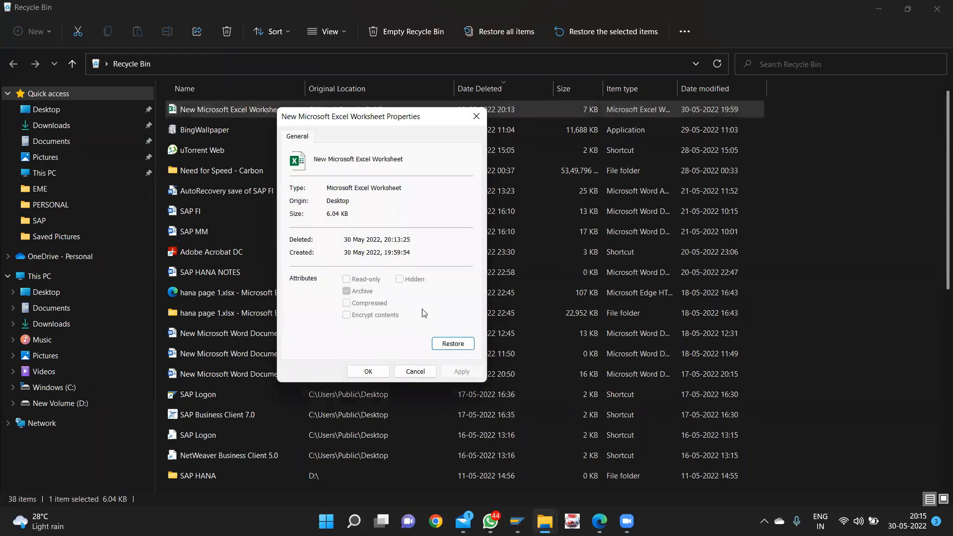
left_click(452, 343)
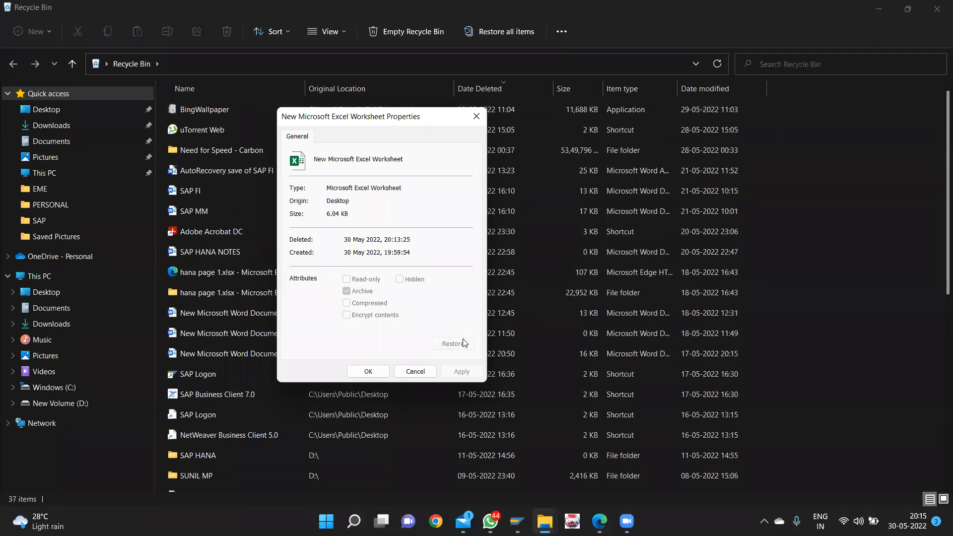
- Close the Recycle Bin and Properties windows and open the restored worksheet in Excel
left_click(937, 9)
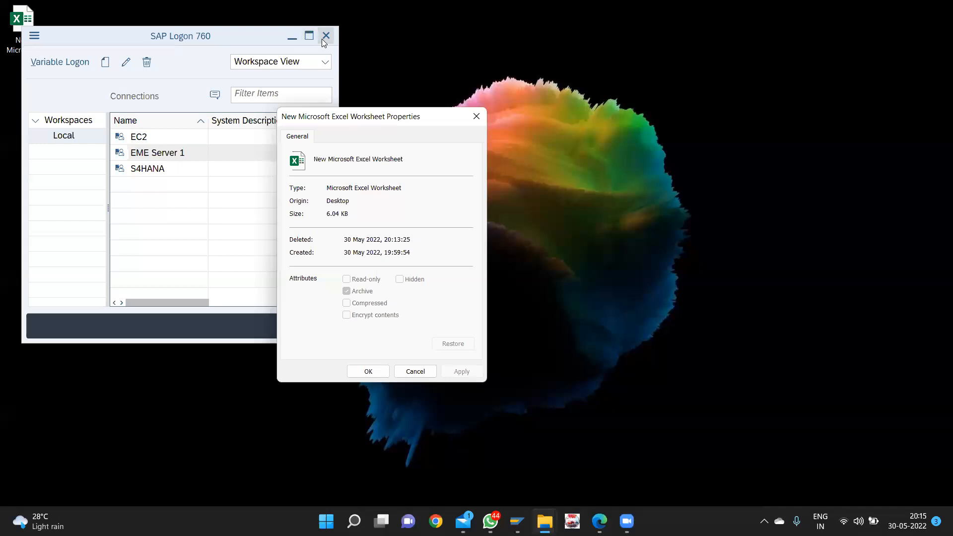
left_click(292, 39)
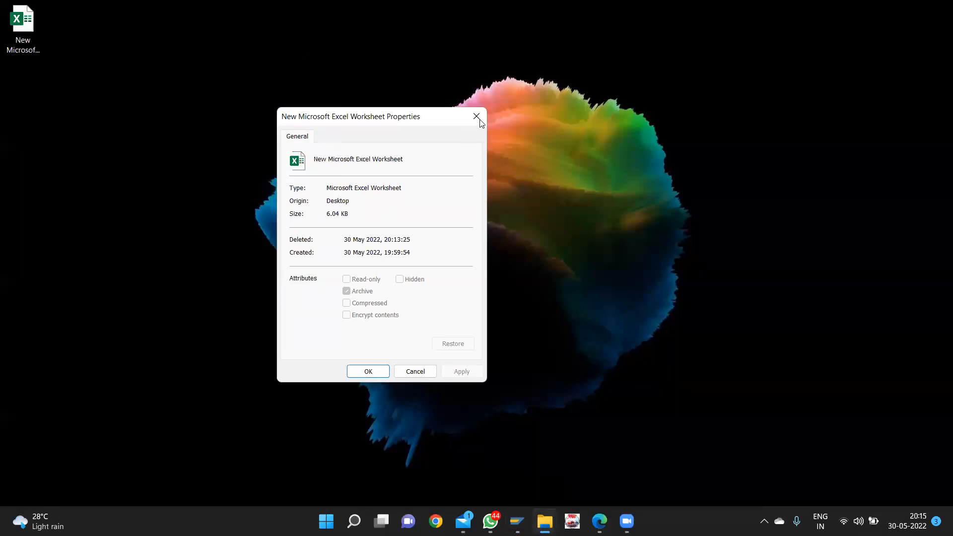
left_click(480, 121)
double_click(38, 37)
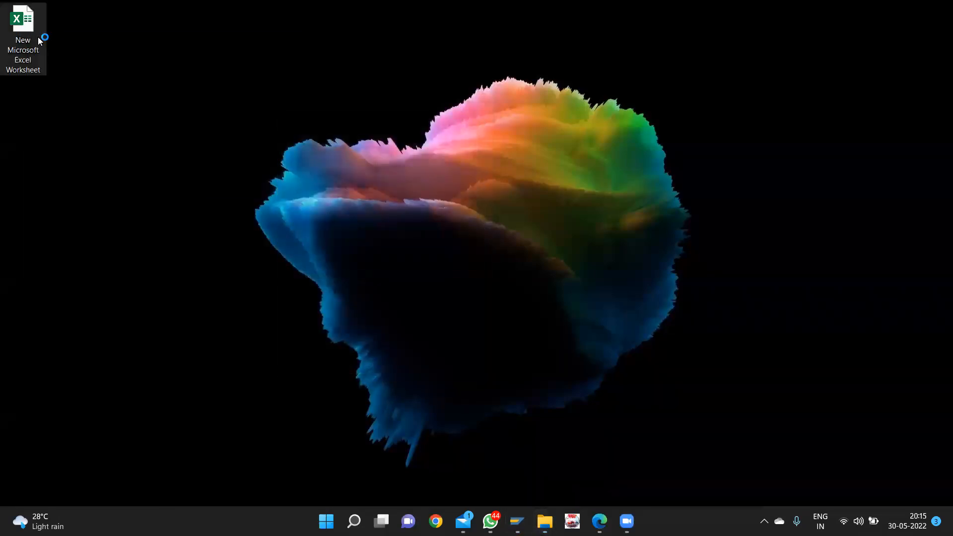
- Enter PURCHASE A/C in F8 with DR beside it in G8
scroll(218, 203, "down", 5)
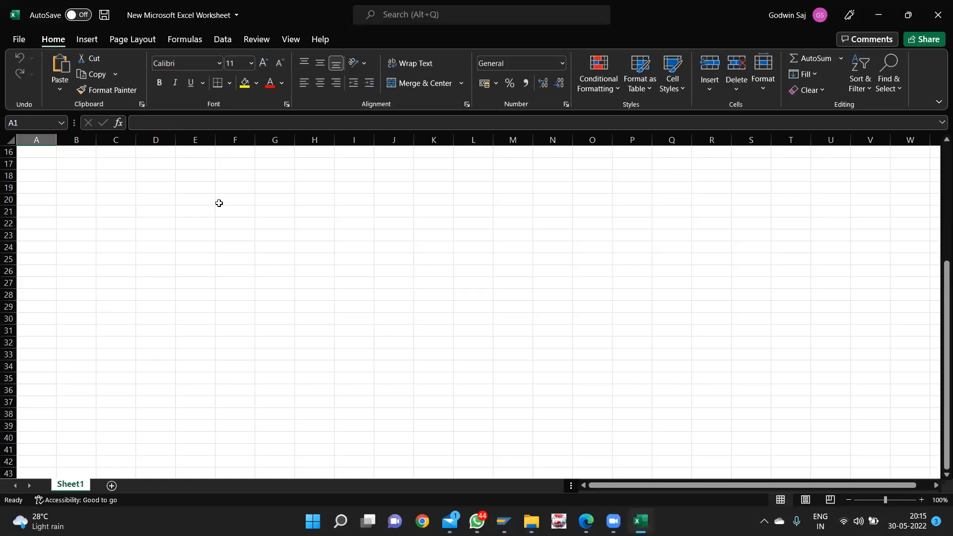
scroll(219, 203, "up", 5)
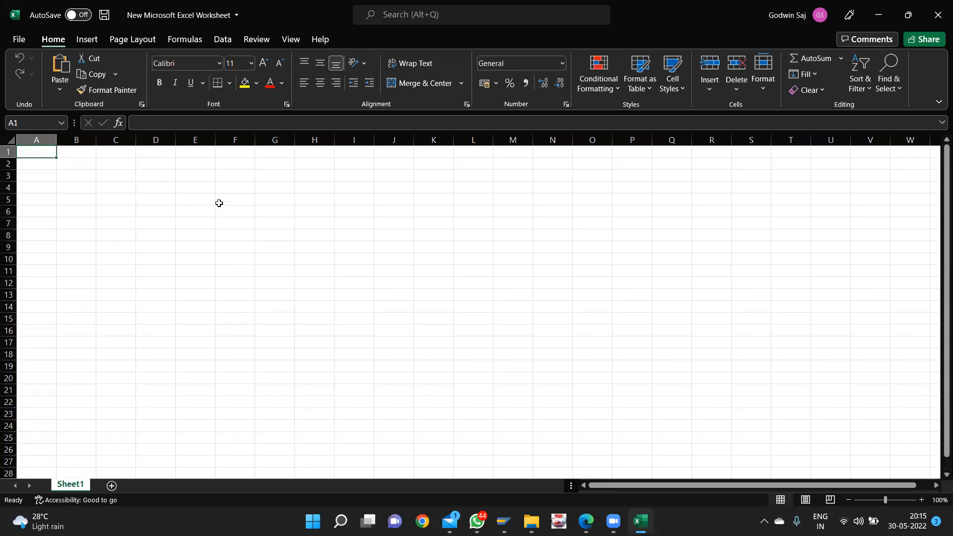
left_click(318, 333)
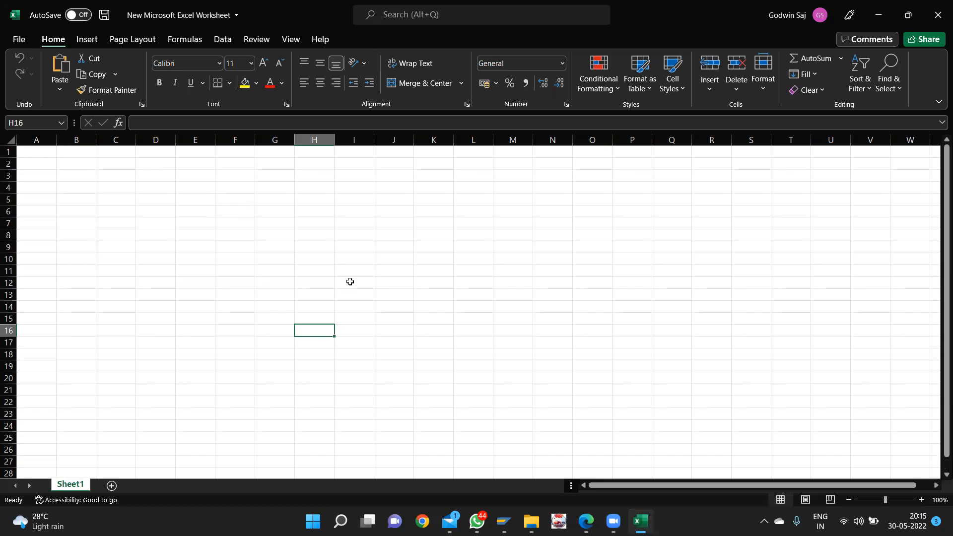
left_click(227, 233)
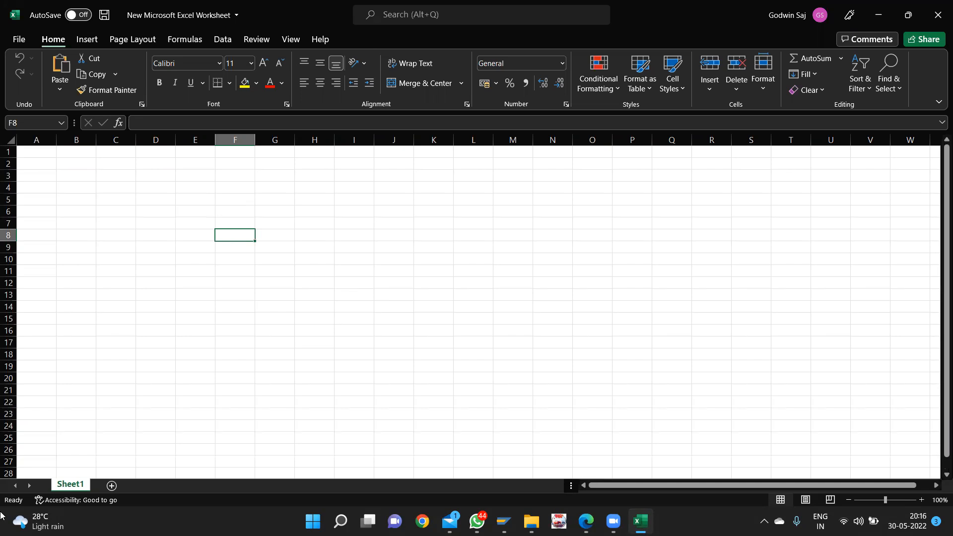
type("PURCHASE")
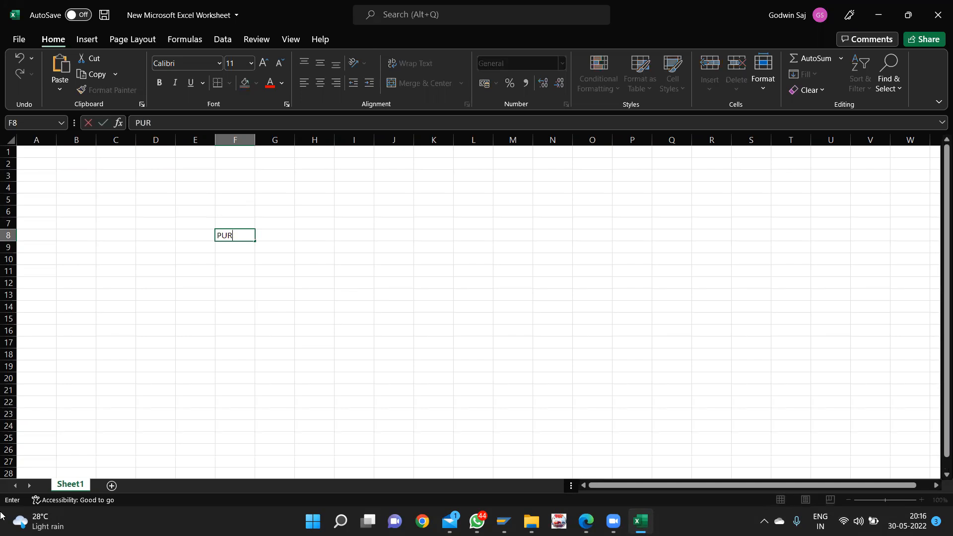
type("A/C")
key("Tab")
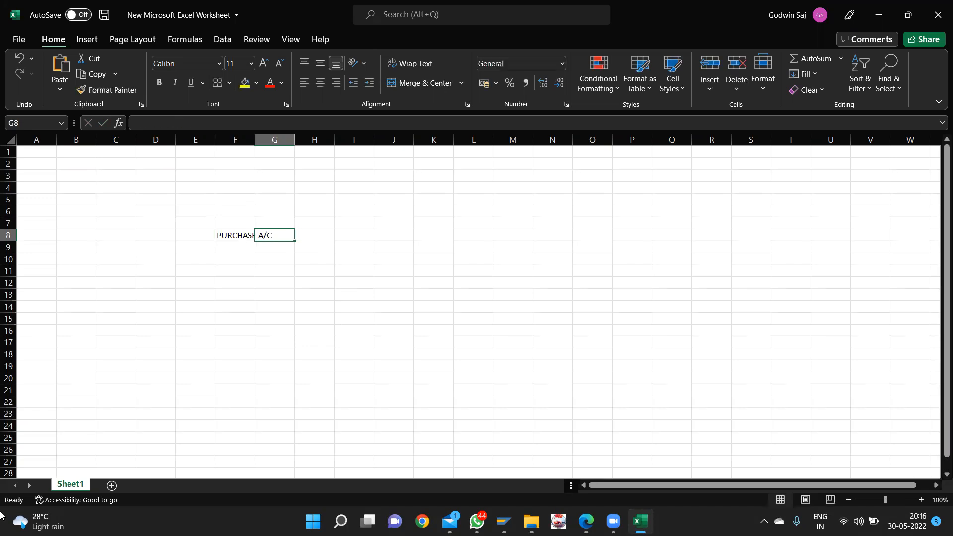
type("DR")
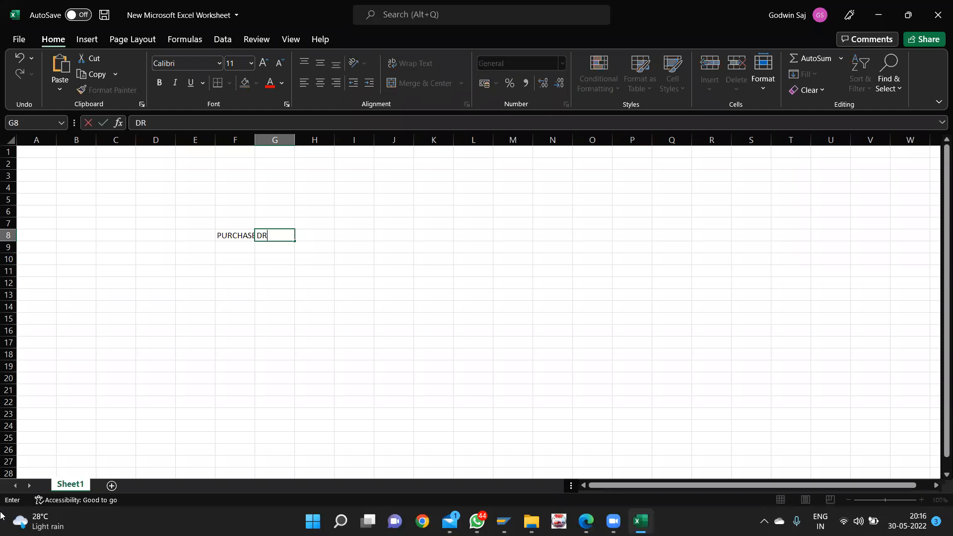
key("Down")
key("Left")
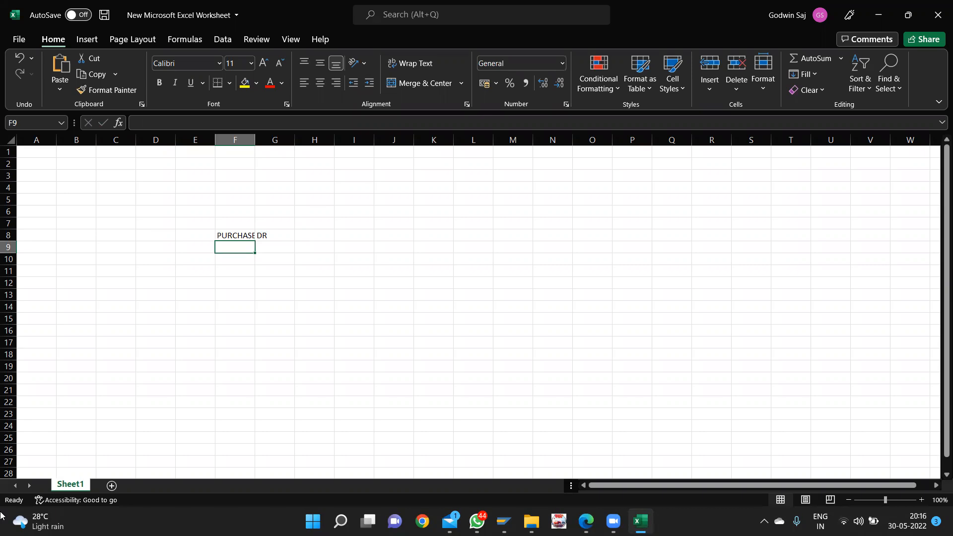
- Add INPUT CGST with DR, then the INPUT SGST line below it
type("INPU")
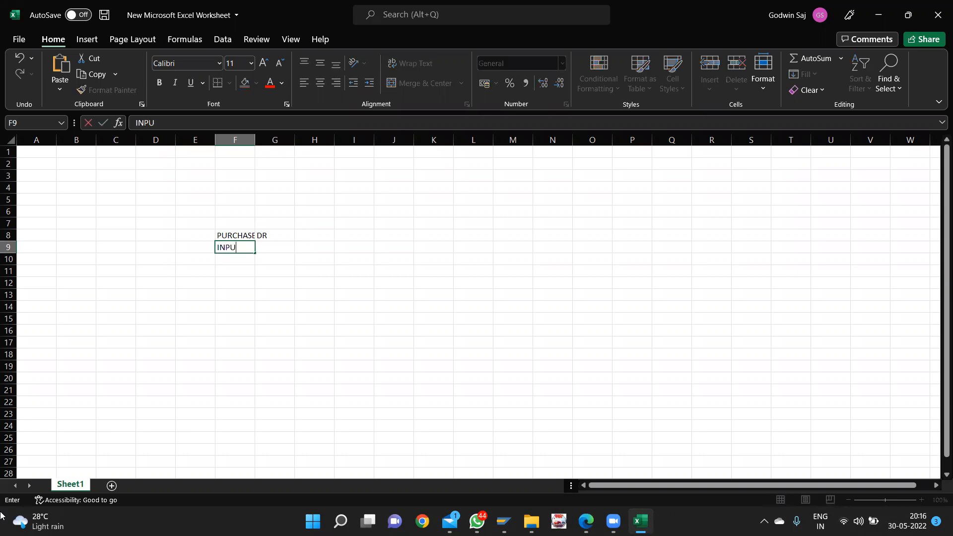
type("T CGST")
key("Tab")
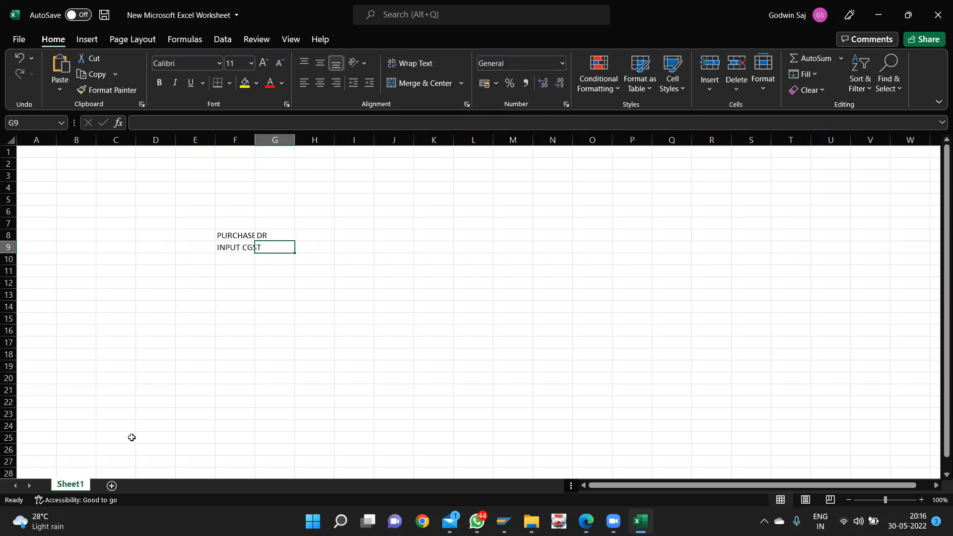
type("DR")
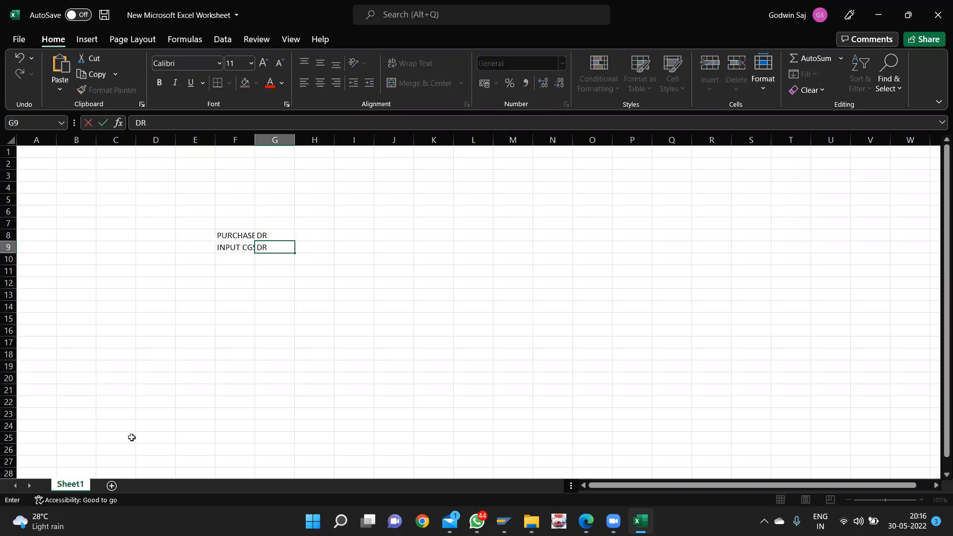
key("Down")
key("Left")
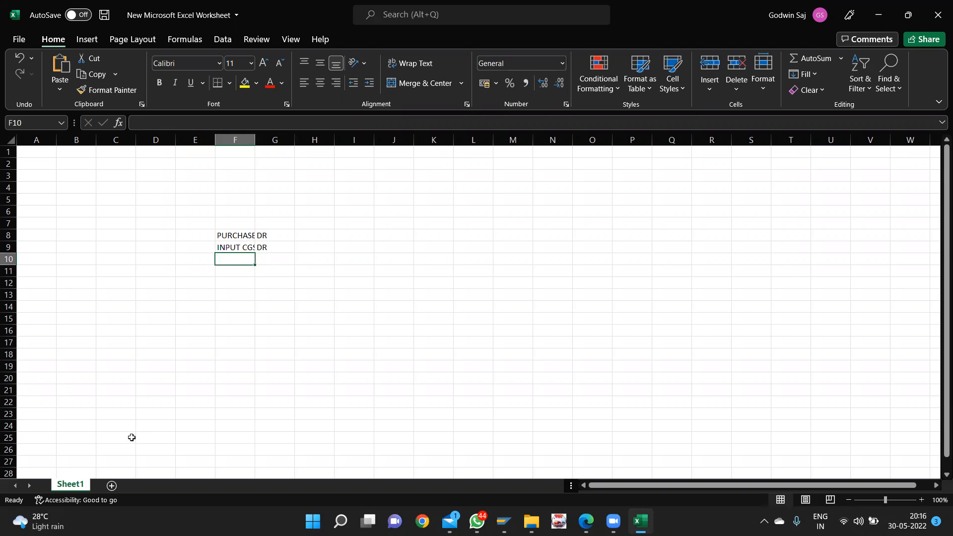
type("INPUT ")
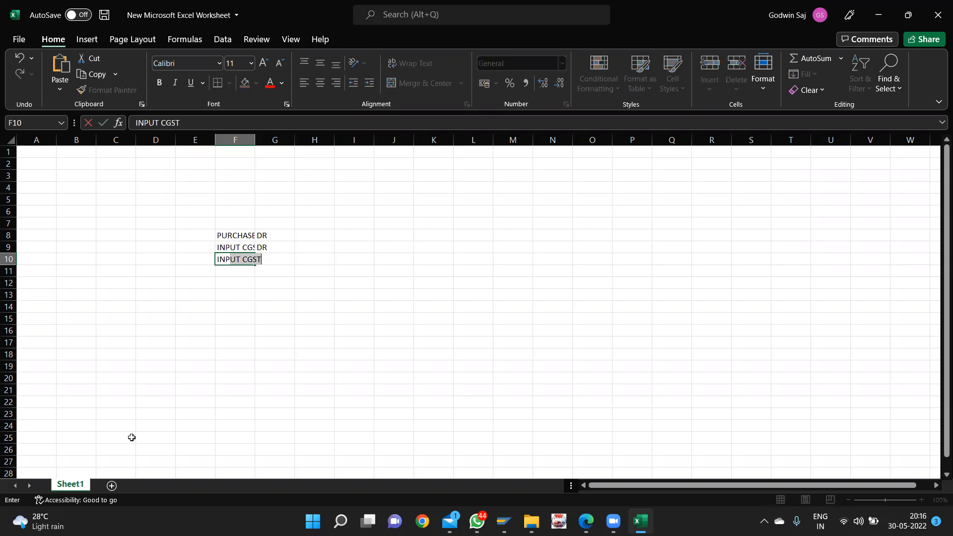
type("SGST")
key("Return")
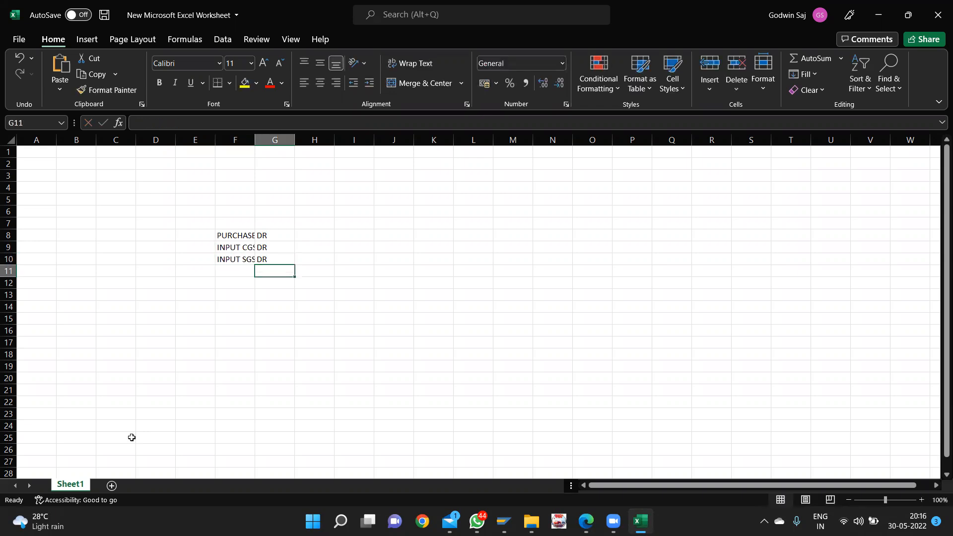
- Add TO CASH with CR and autofit column F to fit PURCHASE A/C
type("TO CASH")
key("Tab")
type("CR")
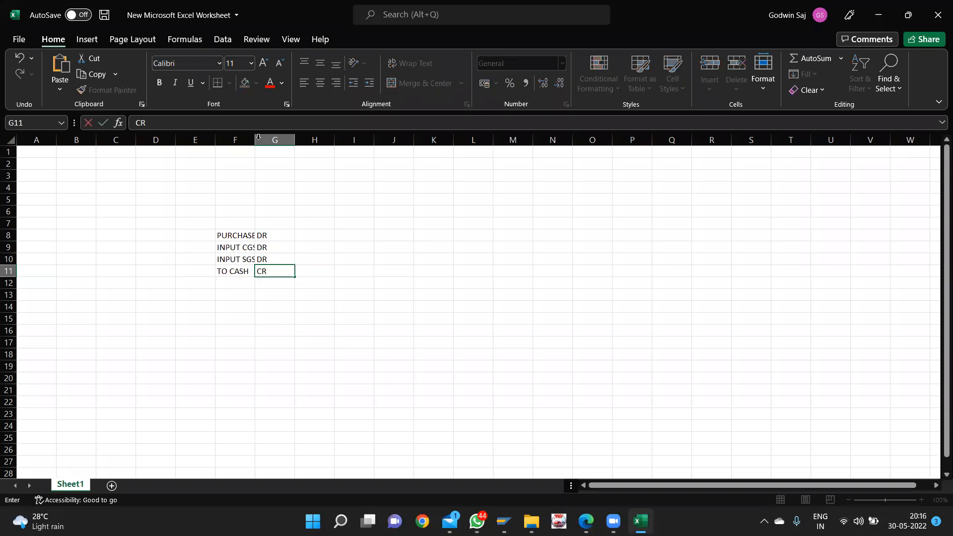
left_click(252, 178)
double_click(258, 137)
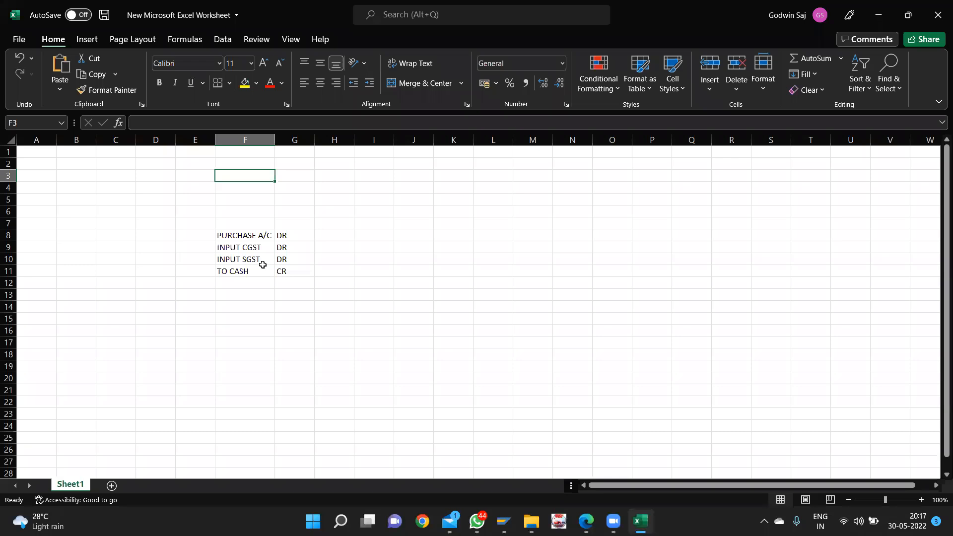
left_click(375, 233)
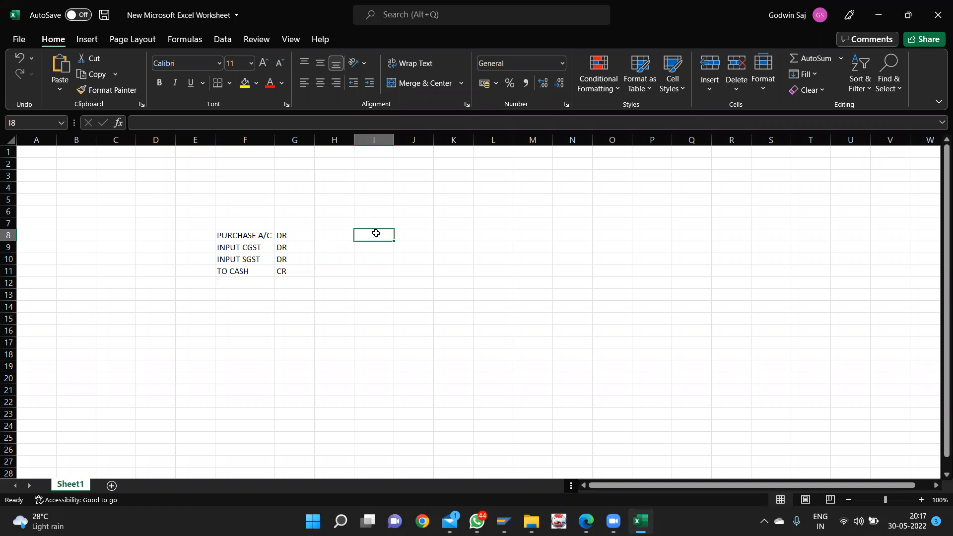
- Enter CASH A/C DR and OUTPUT CGST DR in I8:J9
type("CAH")
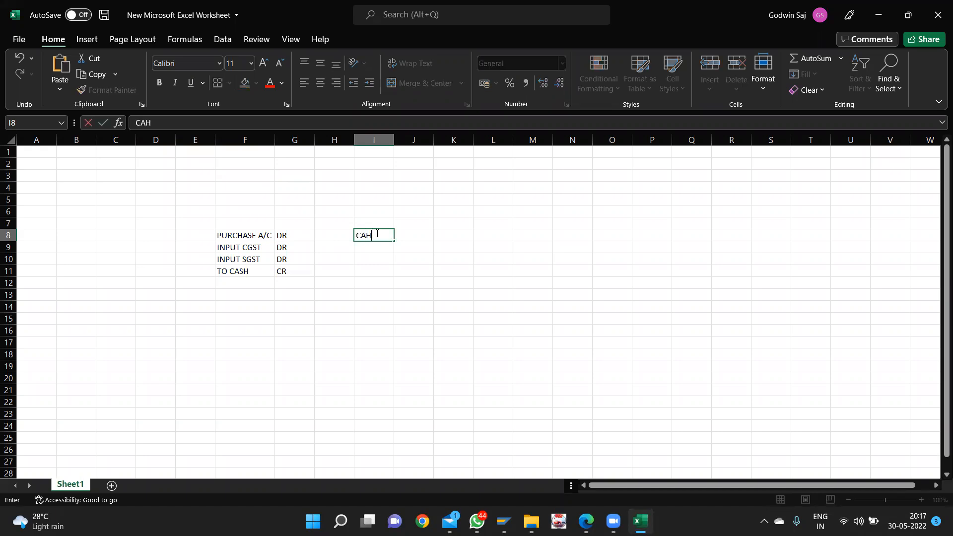
key("BackSpace")
type("SH A/C")
key("Tab")
type("DR")
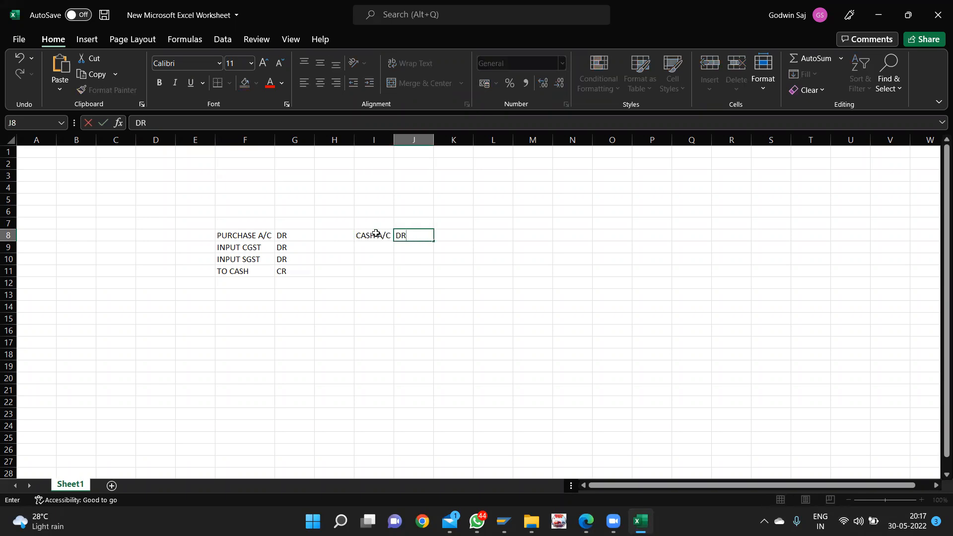
key("Return")
key("Left")
type("OUT")
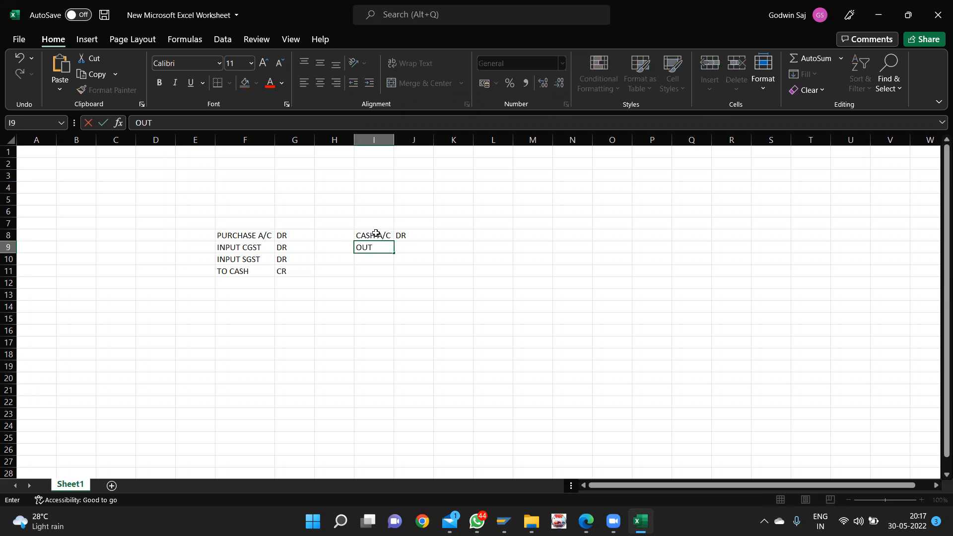
type("PUT CGST")
key("Tab")
type("DR")
key("Return")
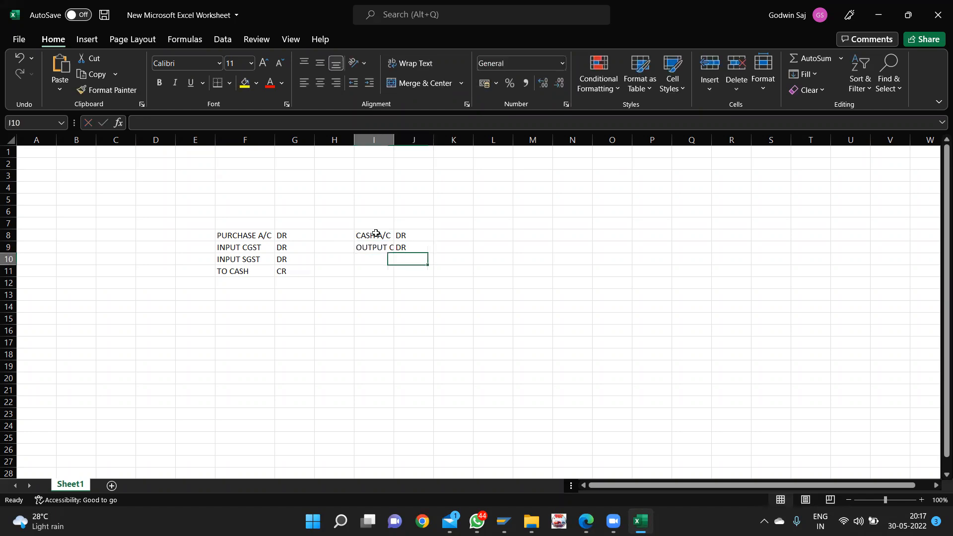
- Add OUTPUT SGST DR and TO SALES CR in I10:J11
type("OUT")
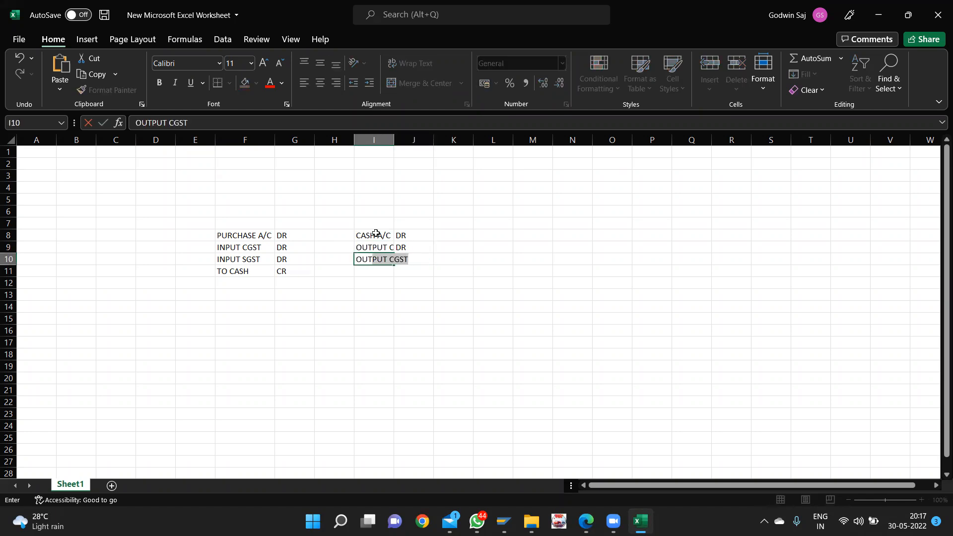
type("P")
key("BackSpace")
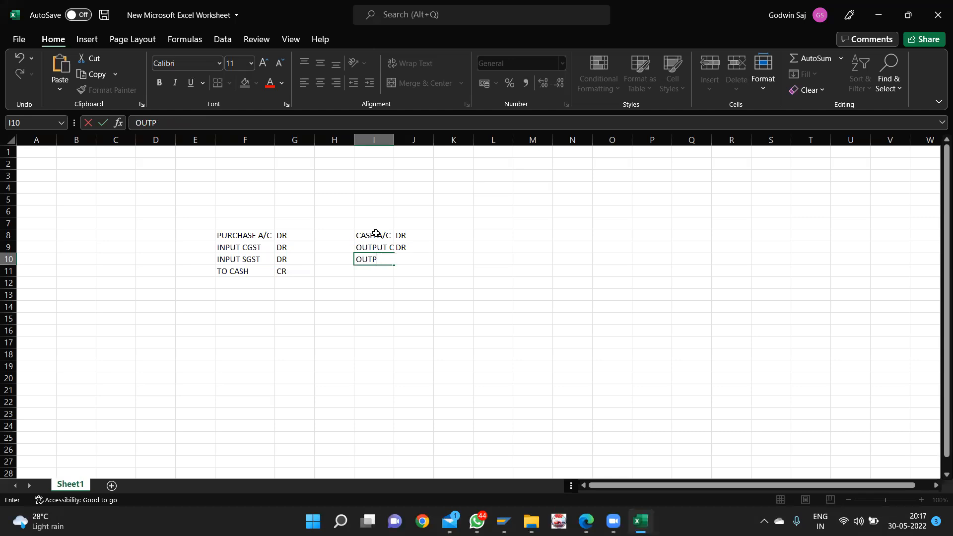
type("UT SGST")
key("Tab")
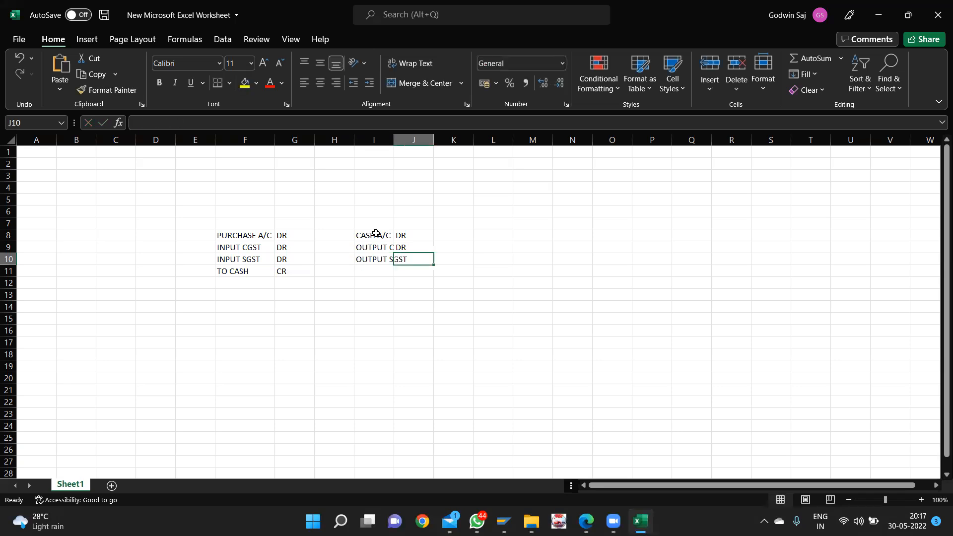
type("DR")
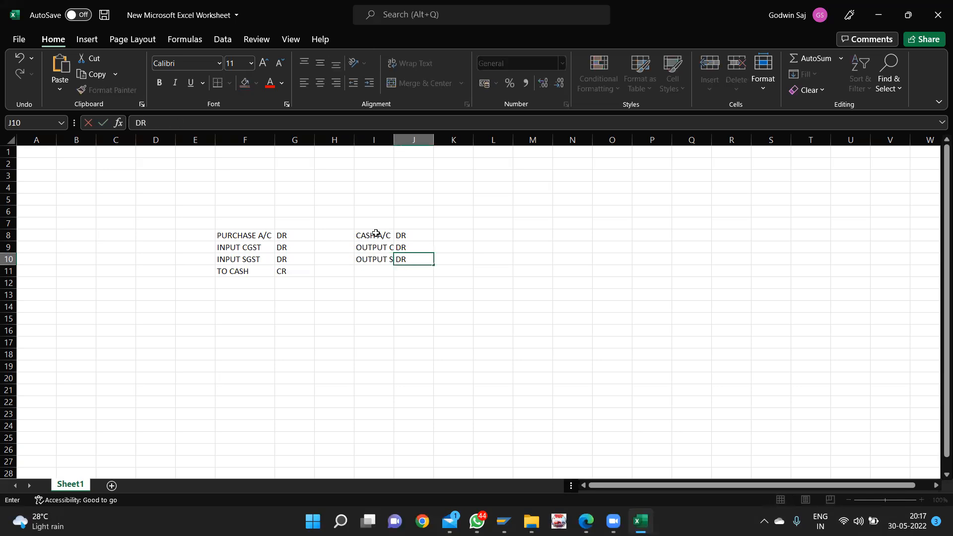
key("Return")
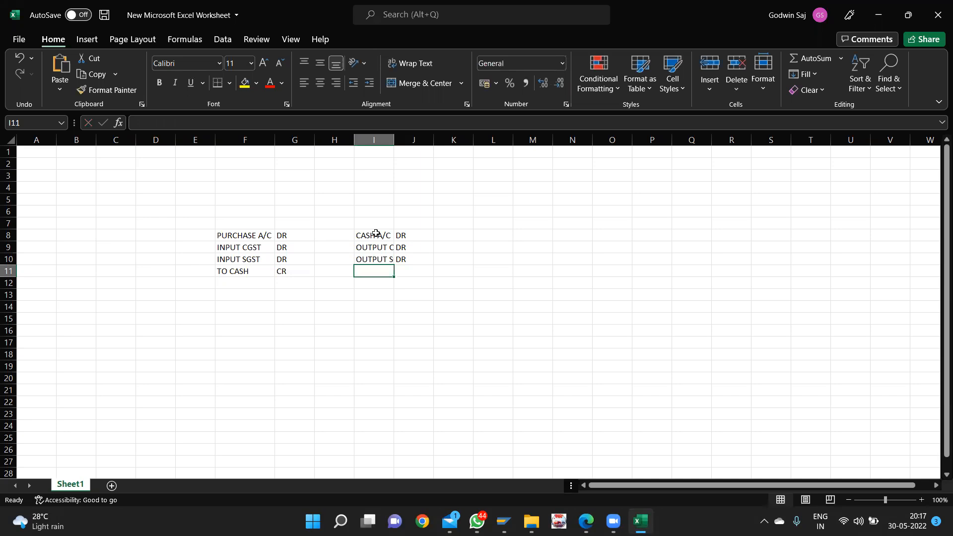
type("TO SALES")
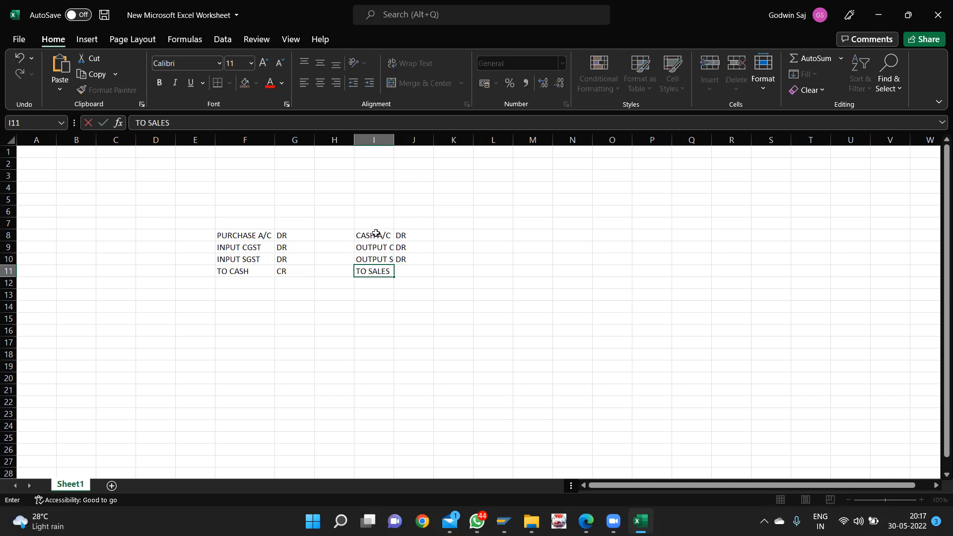
key("Tab")
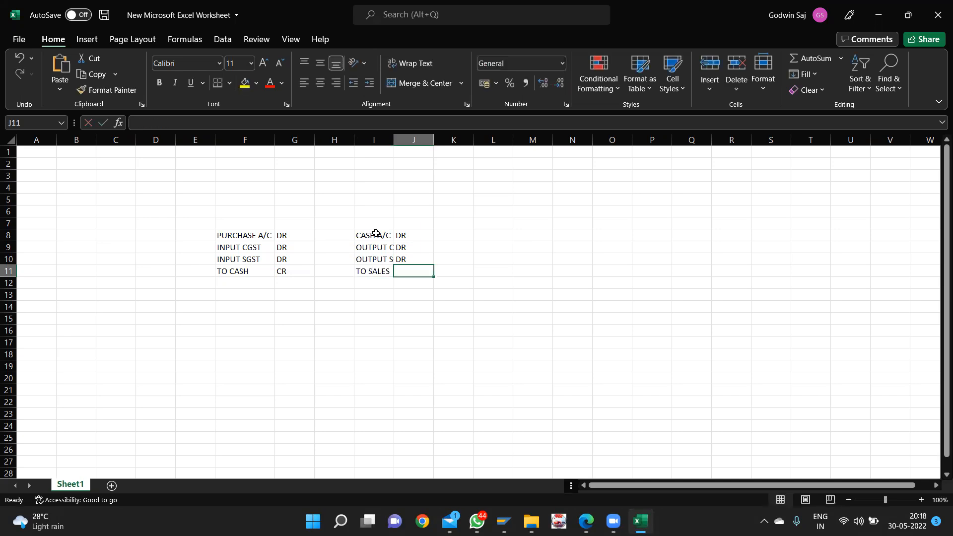
type("CR")
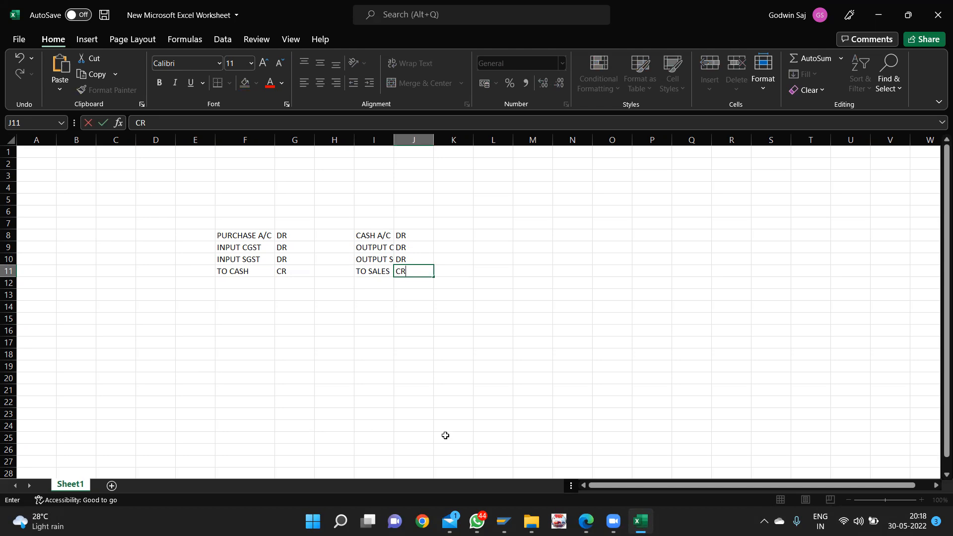
key("alt+Tab")
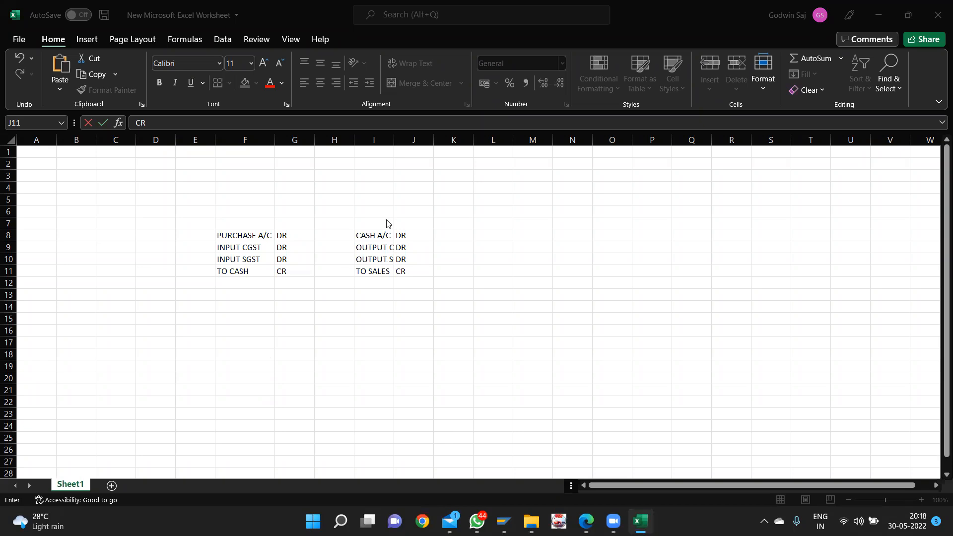
- Autofit column I to fit OUTPUT SGST
left_click(390, 140)
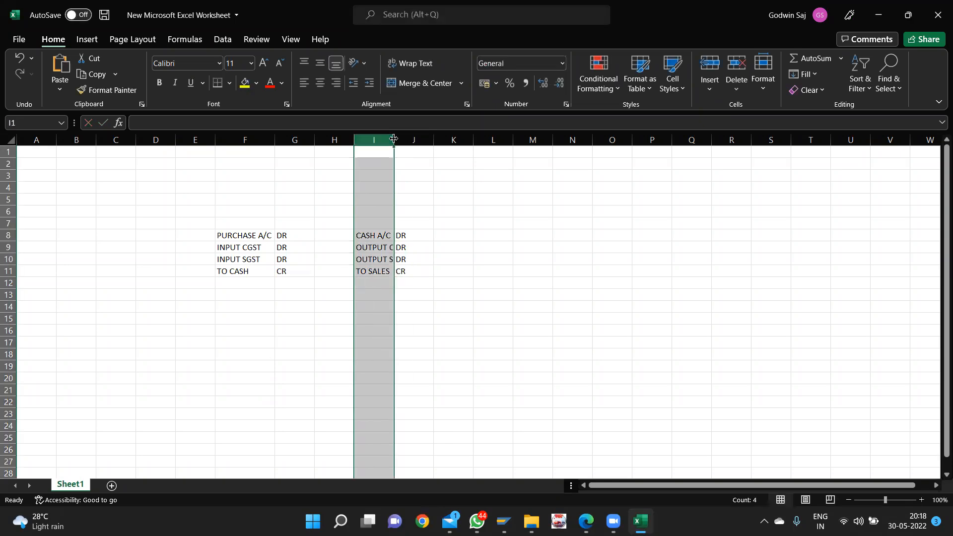
double_click(395, 140)
left_click(481, 316)
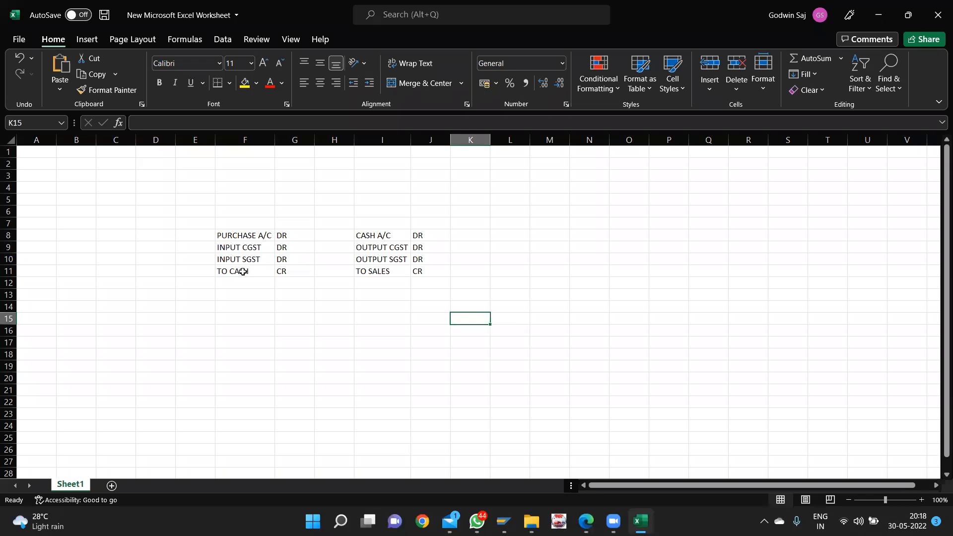
- Type the heading INTRA STATE PURCHASE TRANSACTION in F7 and autofit column F
double_click(238, 224)
type("INY")
key("BackSpace")
type("TRA STAE")
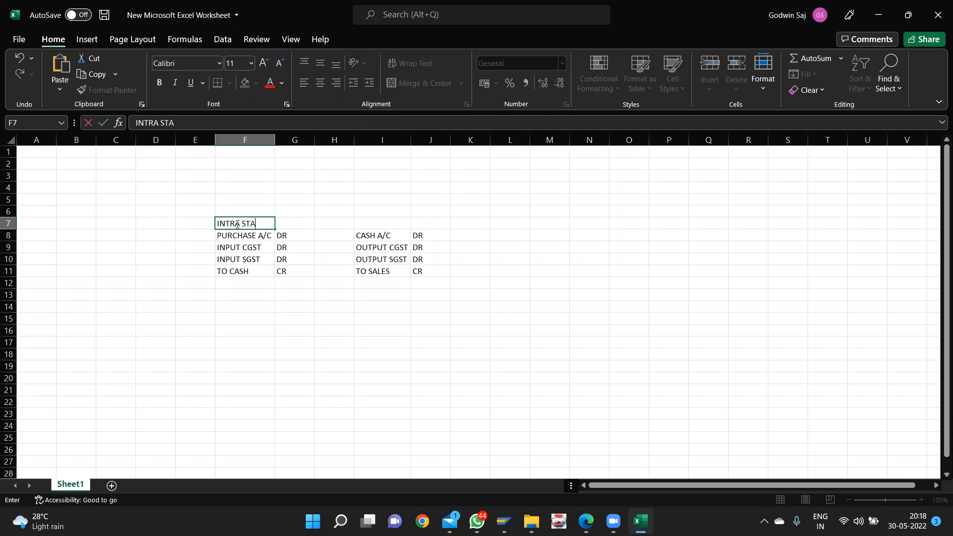
key("BackSpace")
key("BackSpace")
type("TE PURCHAS E")
key("BackSpace")
key("BackSpace")
type("E TRANSACTION")
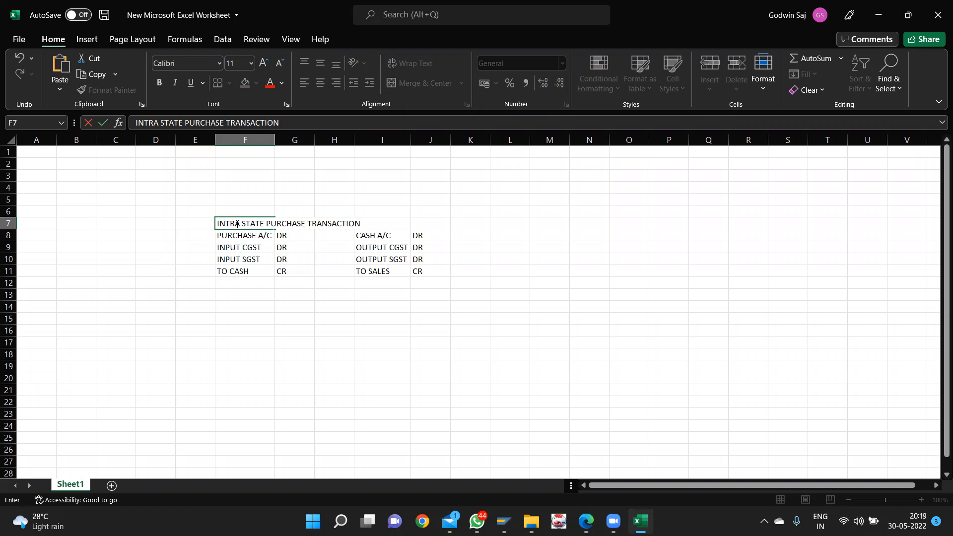
left_click(275, 139)
key("Return")
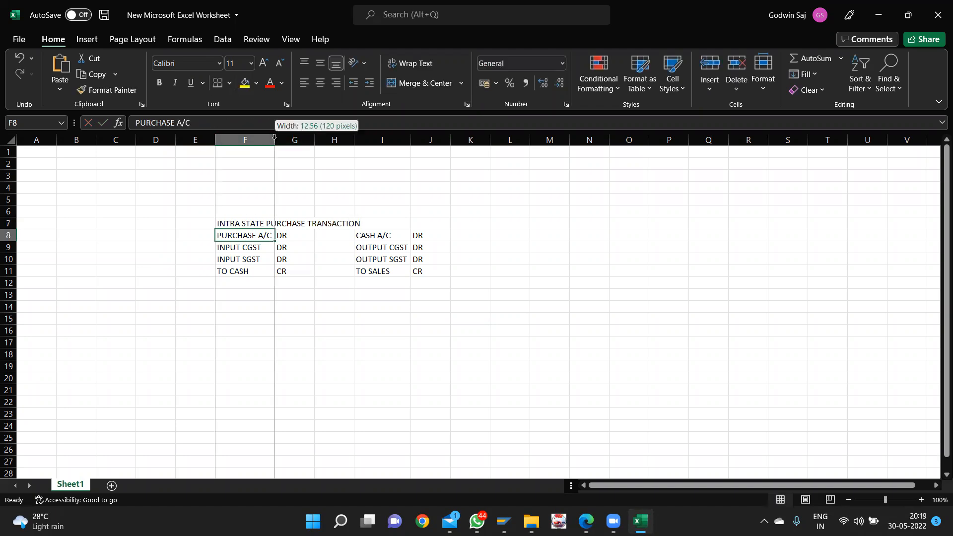
double_click(274, 139)
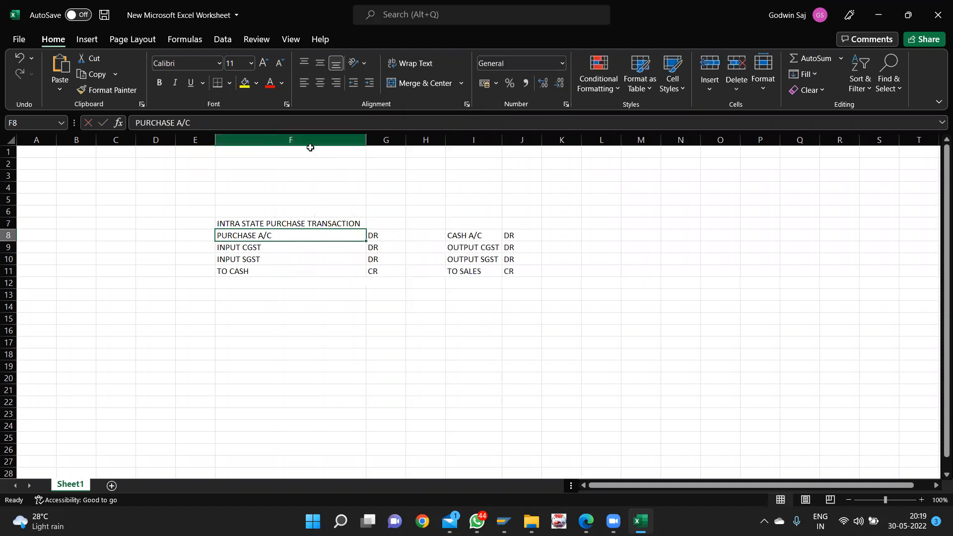
- Merge and centre the purchase heading across F7:G7
left_click(324, 225)
left_click_drag(371, 220, 386, 222)
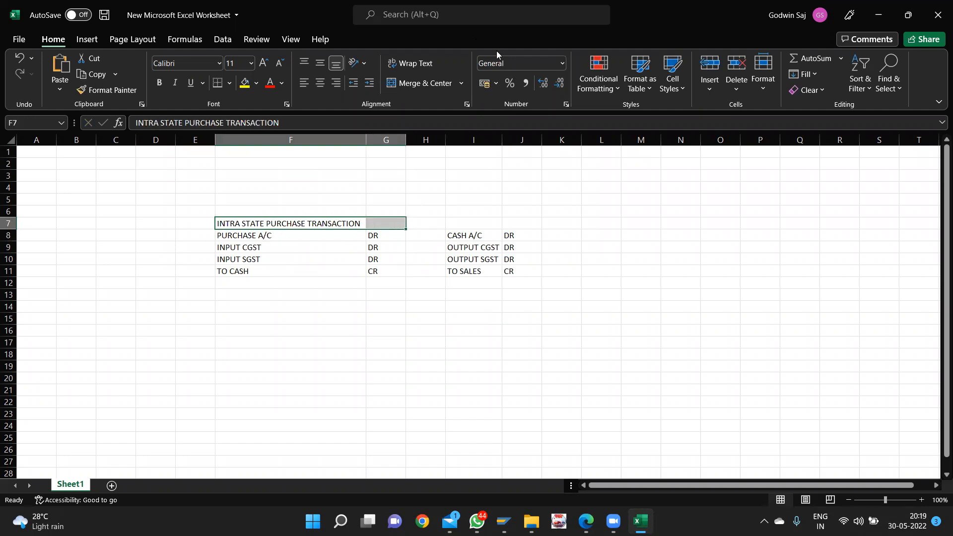
left_click(422, 84)
left_click(361, 320)
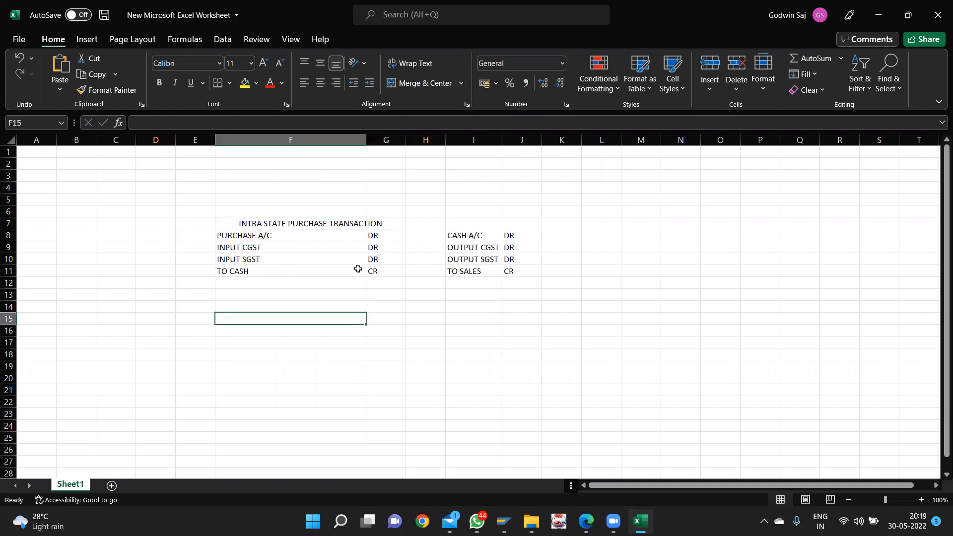
left_click(465, 225)
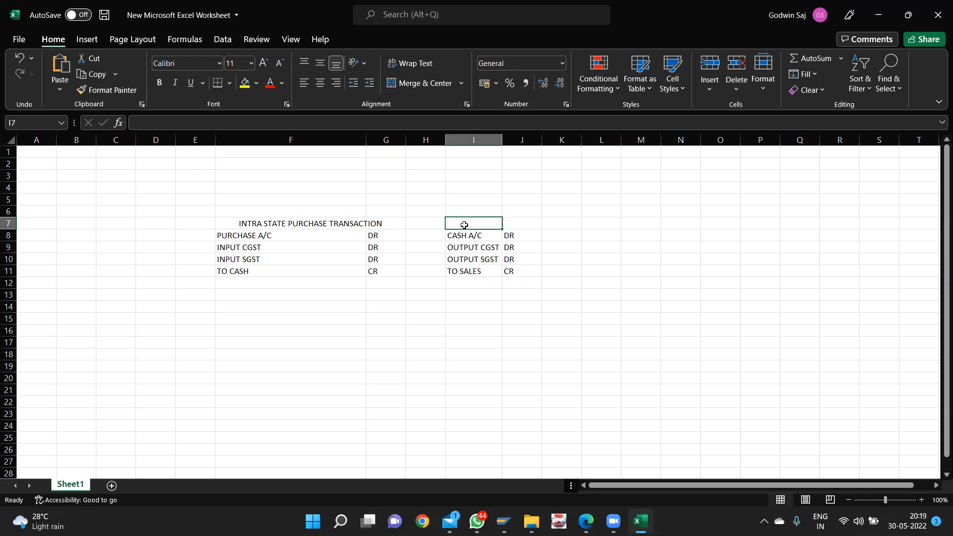
- Type INTRA STATE SALES TRANCATION in I7 and autofit column I
type("INTRA STATE ")
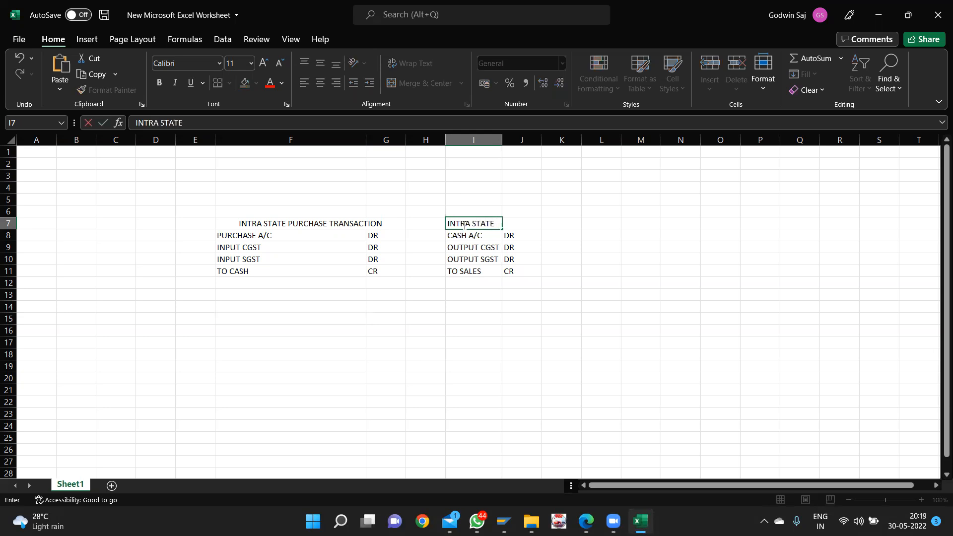
type("SALES TRANCATION")
key("Return")
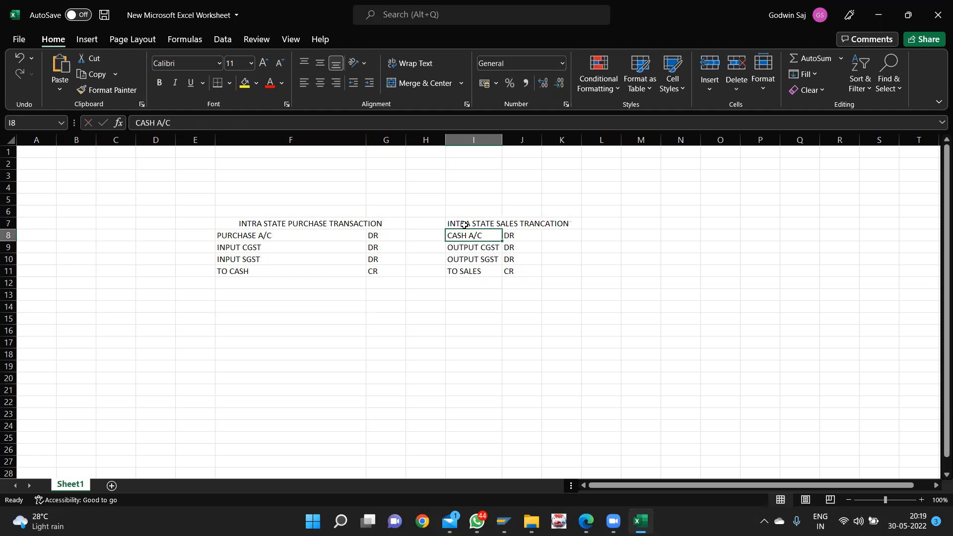
left_click_drag(503, 139, 503, 139)
double_click(503, 139)
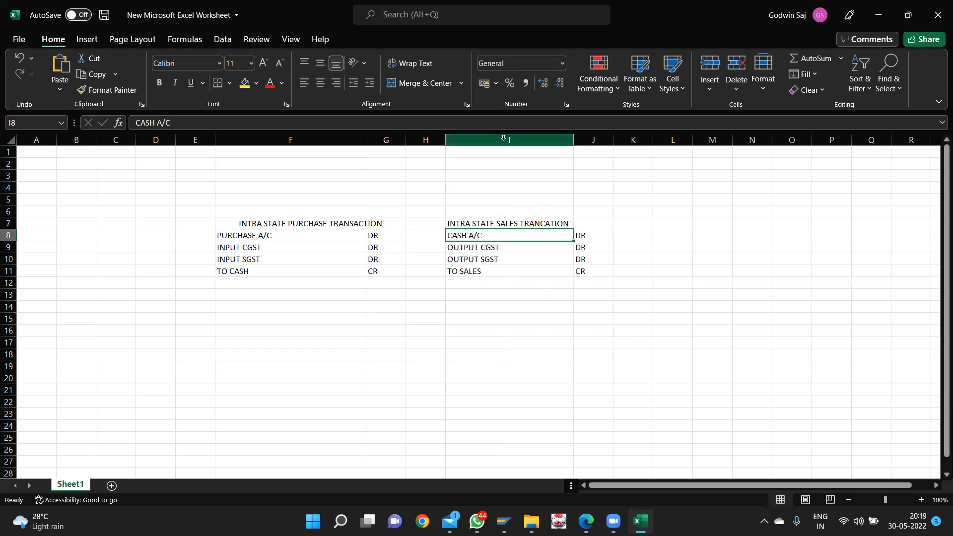
- Merge and centre the sales heading across I7:J7
left_click(501, 224)
left_click_drag(569, 226, 585, 226)
left_click(414, 83)
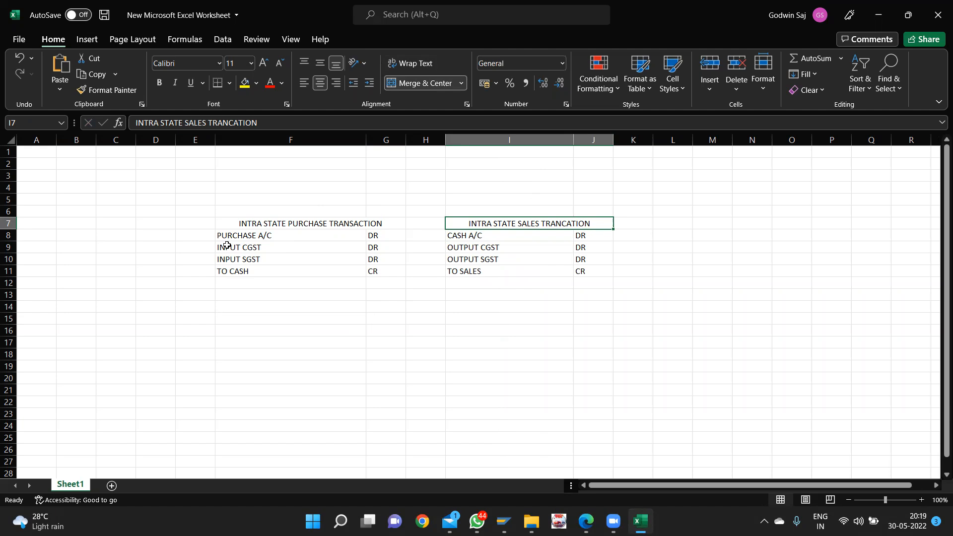
left_click(265, 329)
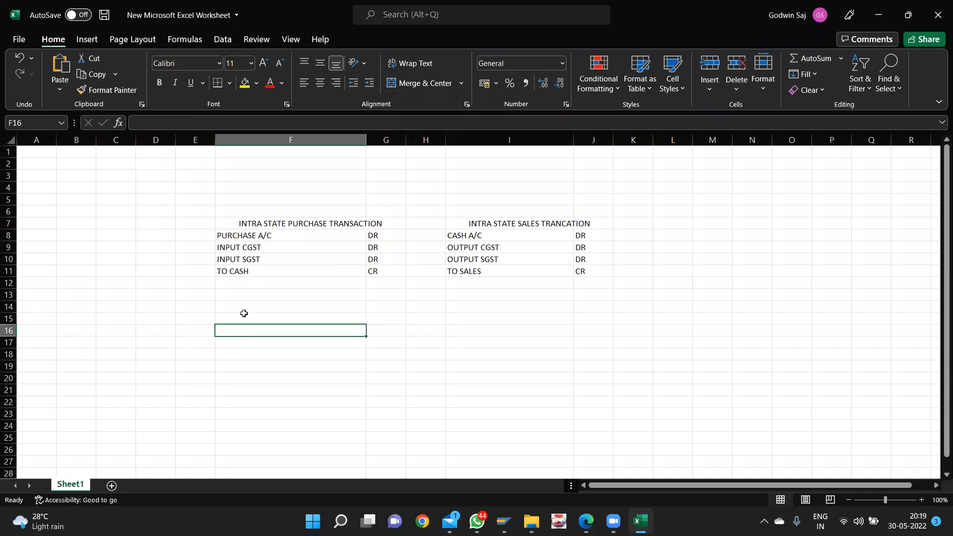
- Enter PURCHASE A/C with DR in row 16
type("P")
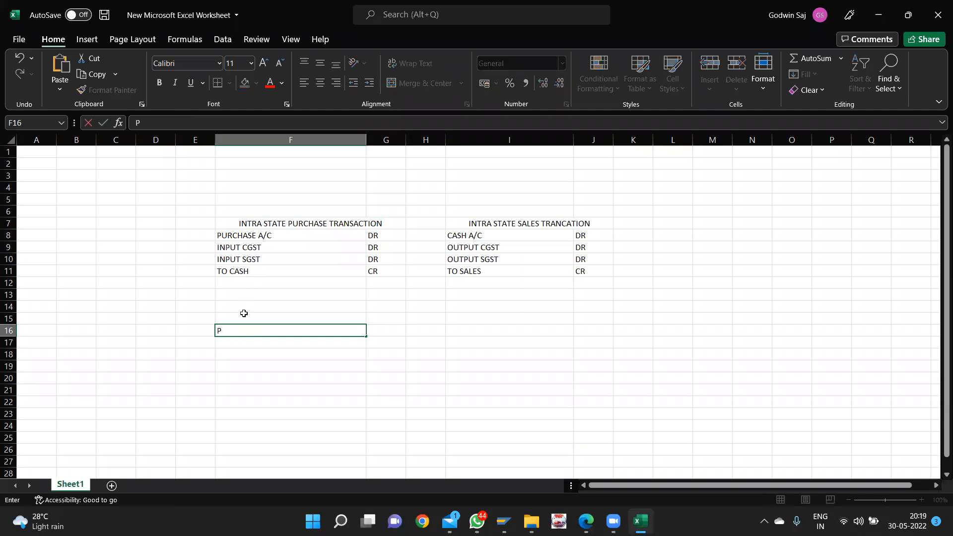
type("U")
type("C")
key("BackSpace")
type("RCHASE A/C")
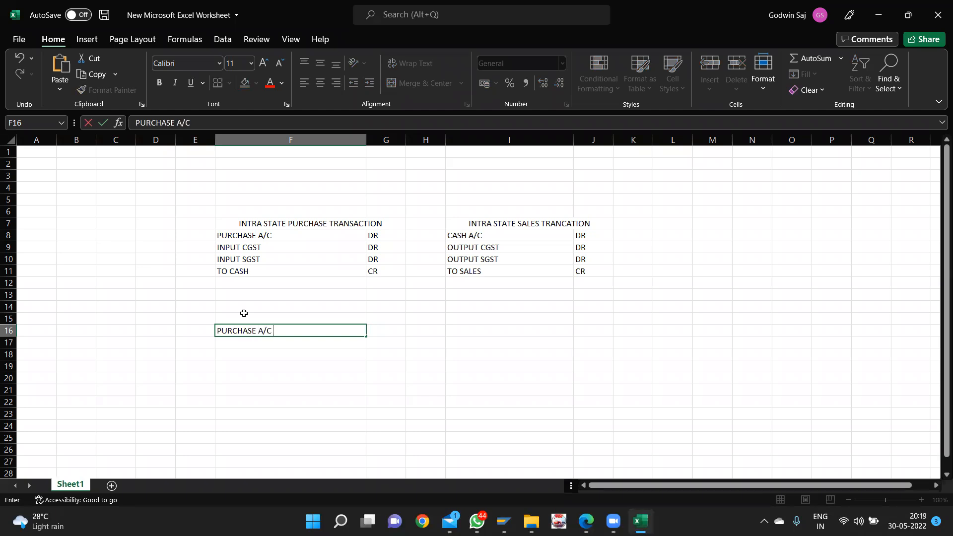
key("Tab")
type("DR")
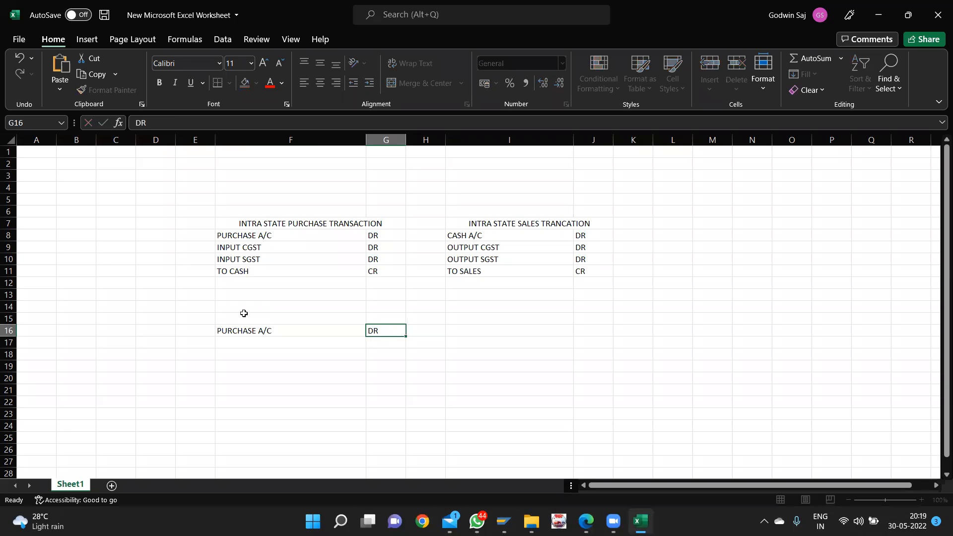
key("Return")
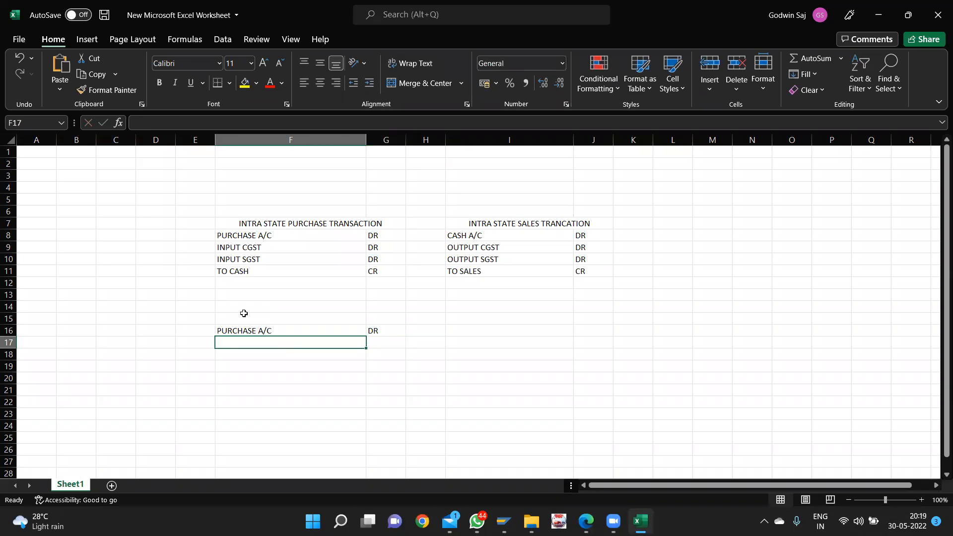
- Add INPUT IGST DR and TO CASH CR in rows 17–18
type("INPU")
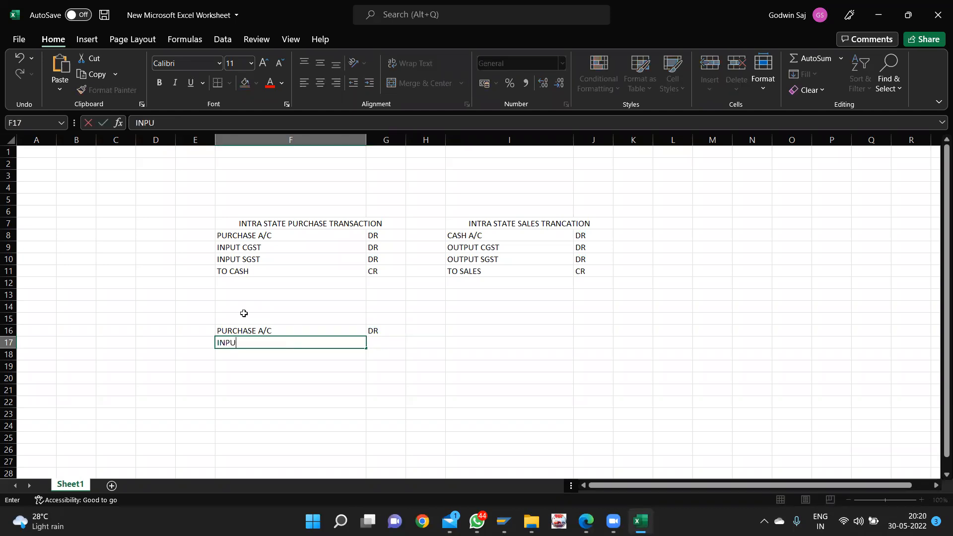
type("T IGST")
key("Tab")
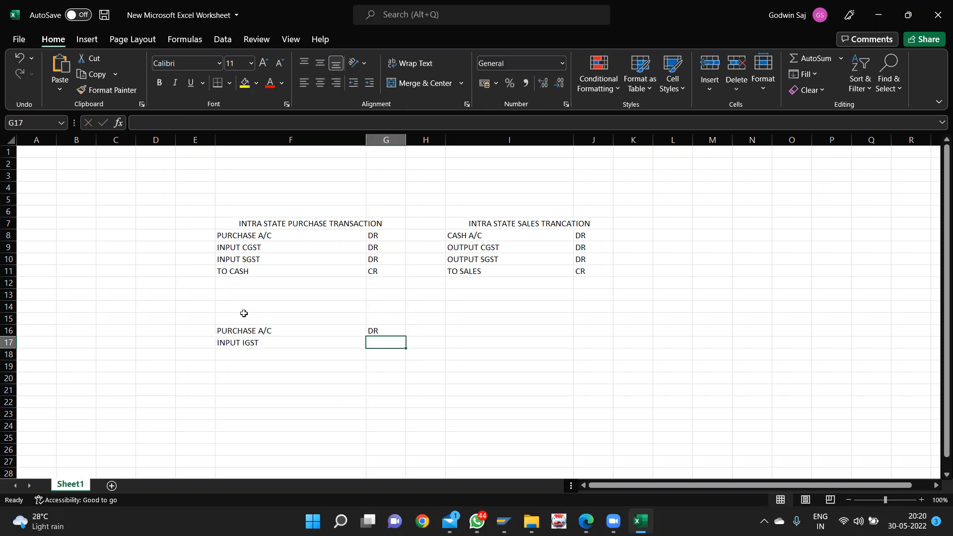
type("DR")
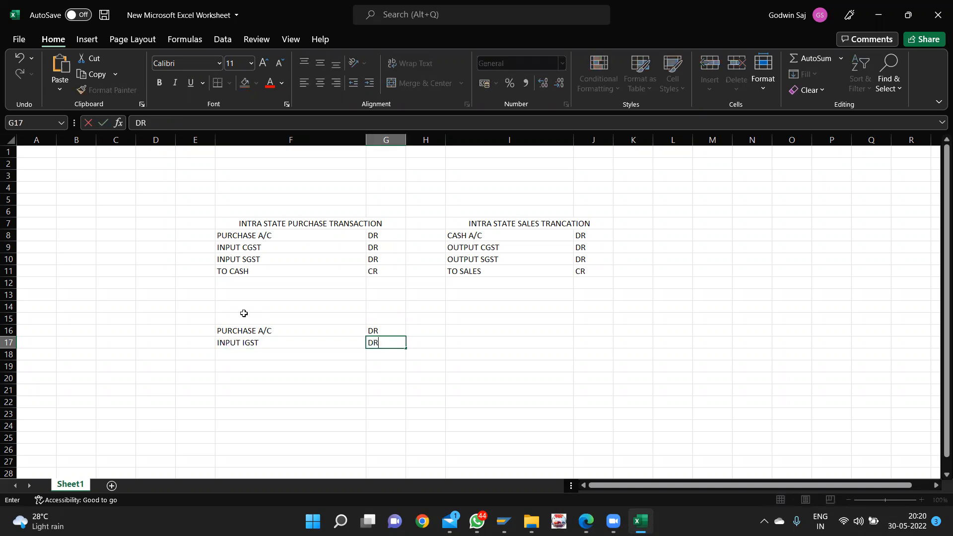
key("Return")
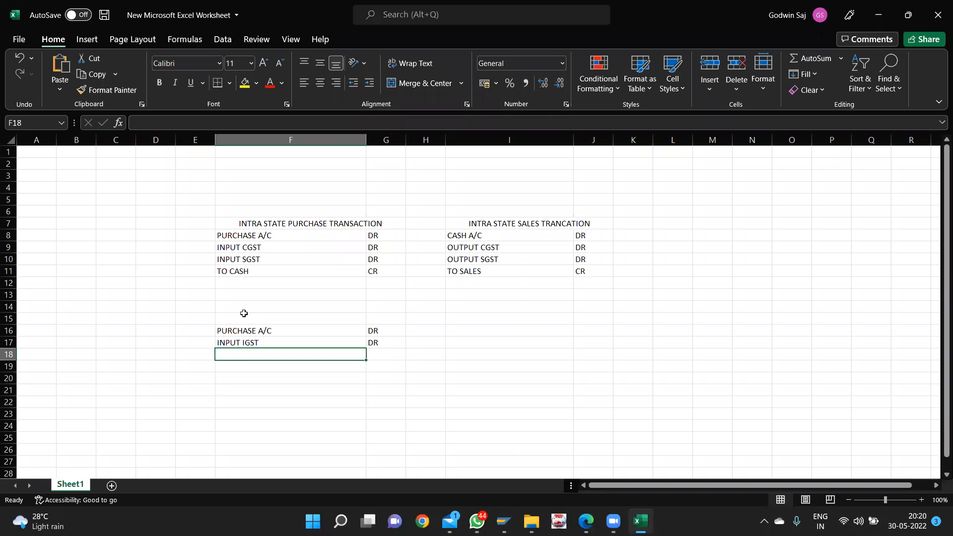
type("TO")
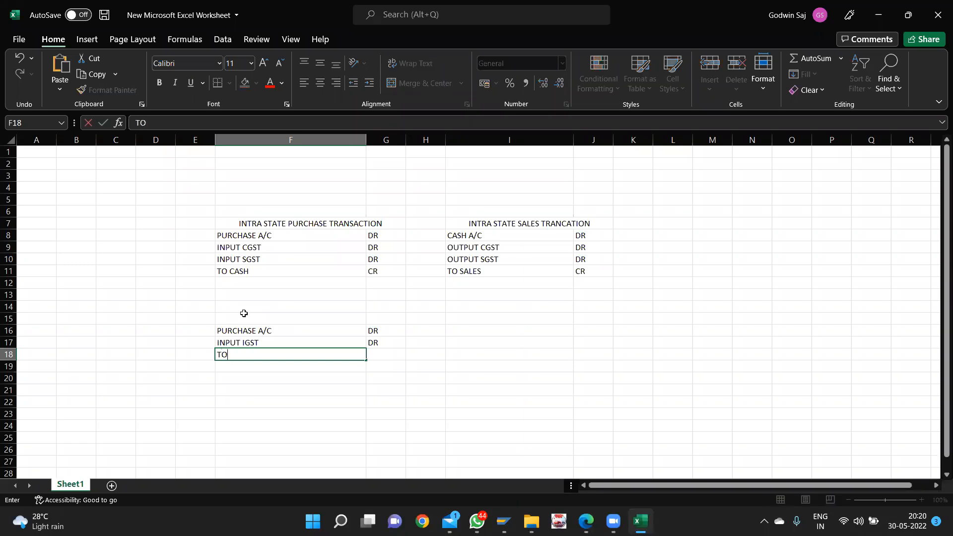
type(" CASH")
key("Tab")
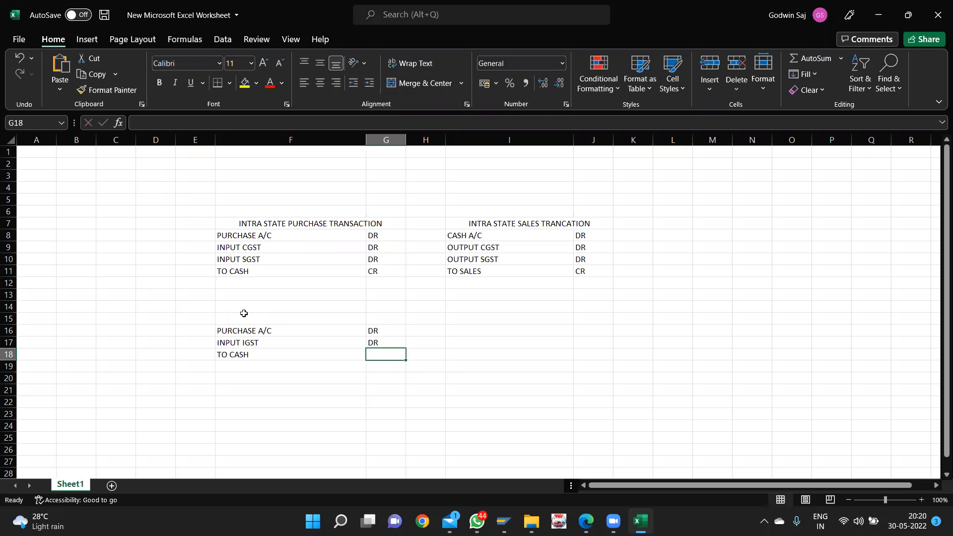
type("CR")
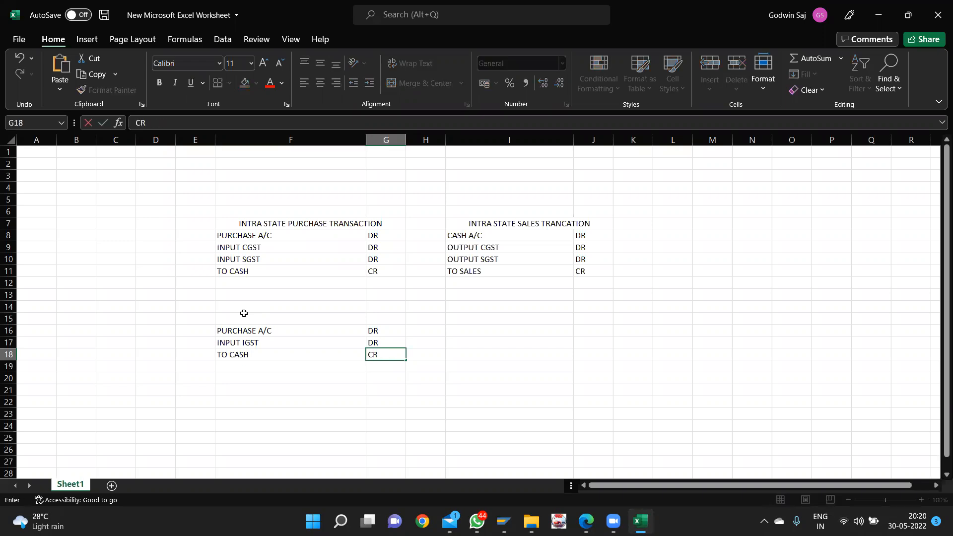
key("Tab")
key("Right")
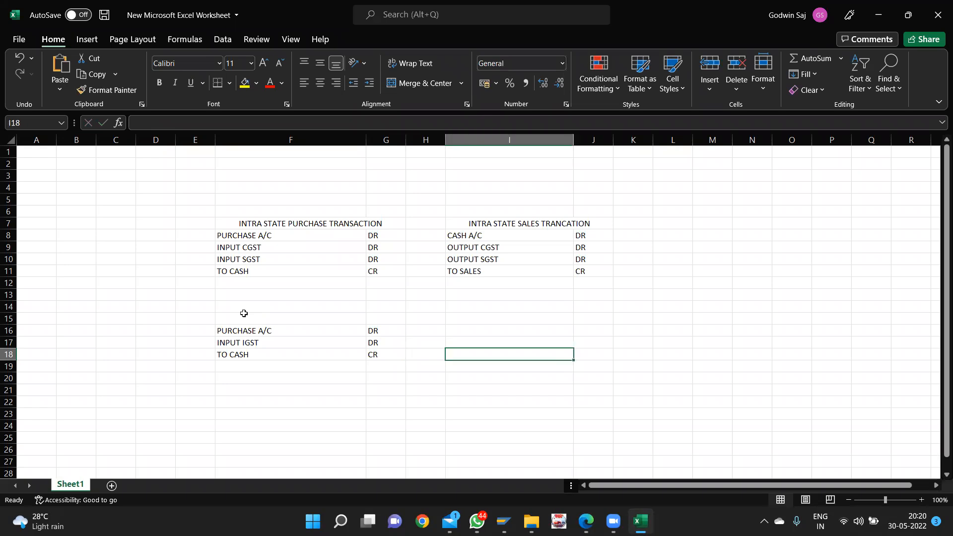
- Enter CASH A/C with DR in I16:J16
key("Up")
key("Up")
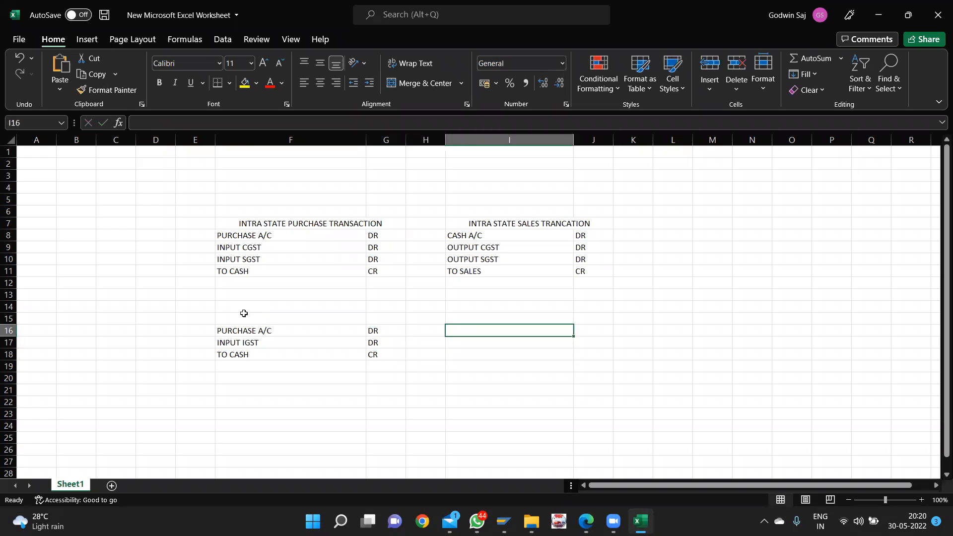
type("CS")
key("BackSpace")
type("ASH A/C")
key("Tab")
type("DR")
key("Return")
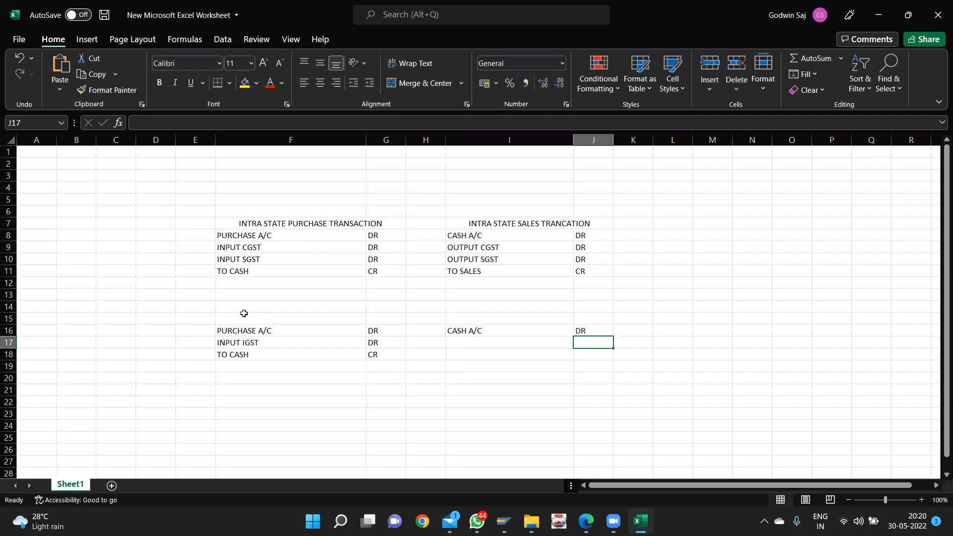
key("Left")
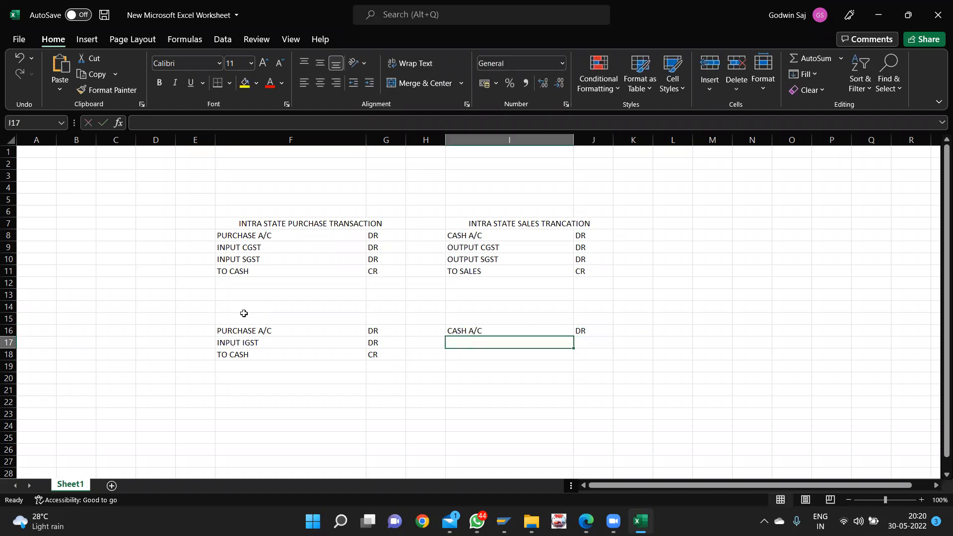
- Add OUTPUT IGST DR and TO SALES CR in rows 17–18
type("OUT")
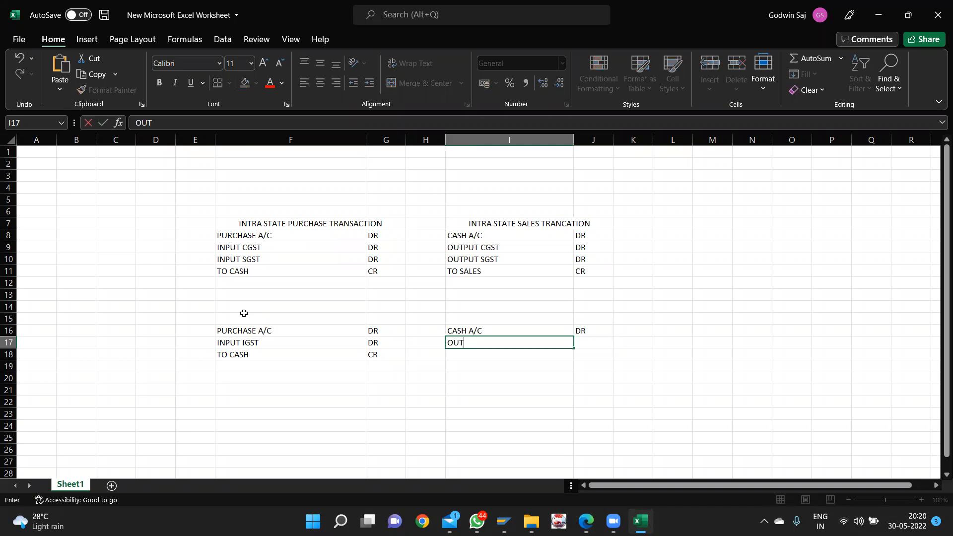
type("PUT IGST")
key("Tab")
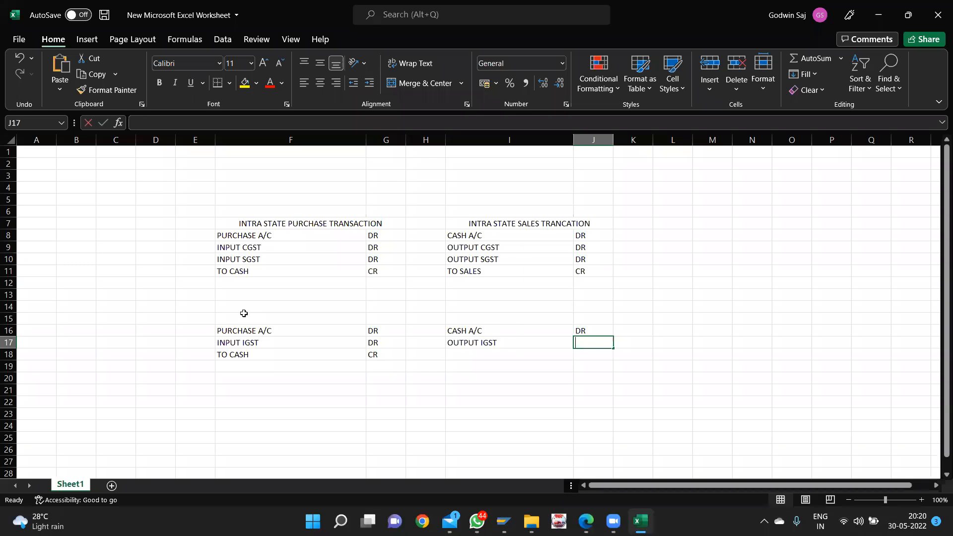
type("DR")
key("Down")
key("Left")
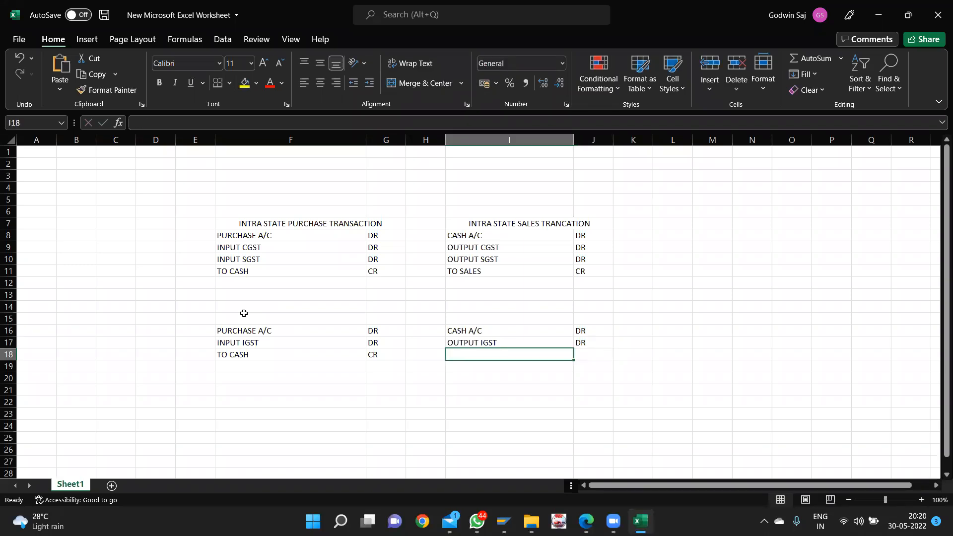
type("T")
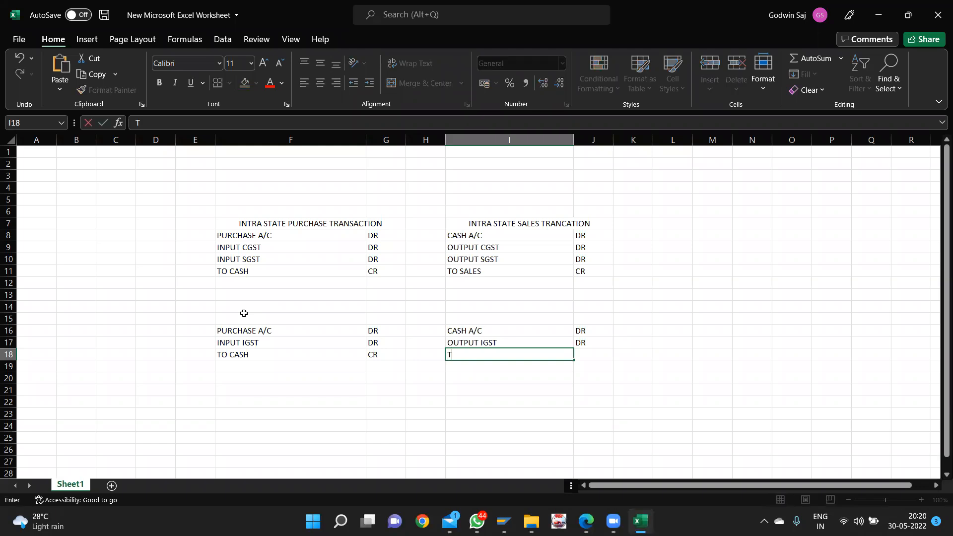
type("O SALES")
key("Tab")
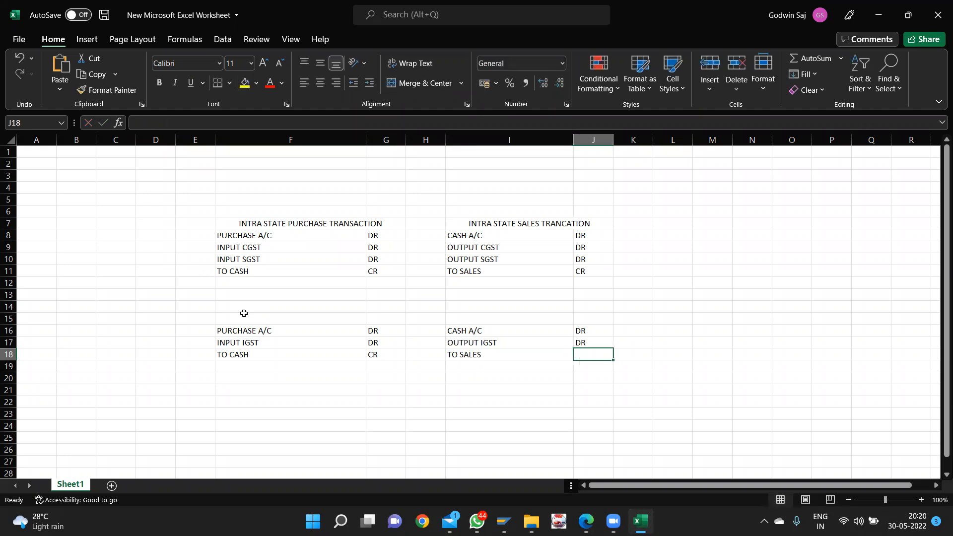
type("CR")
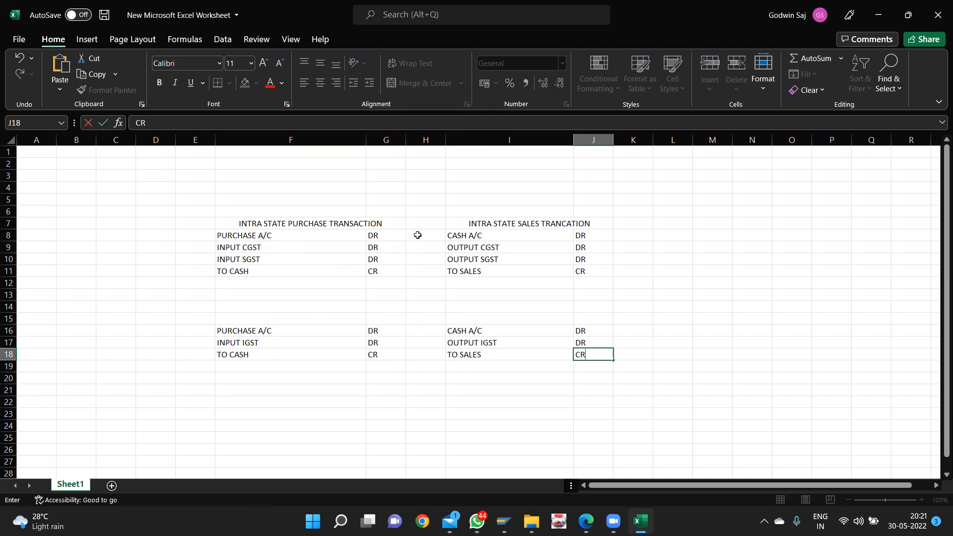
- Enter purchase amounts 500000, 4000, 4000 and 58000 in H8:H11
left_click(414, 239)
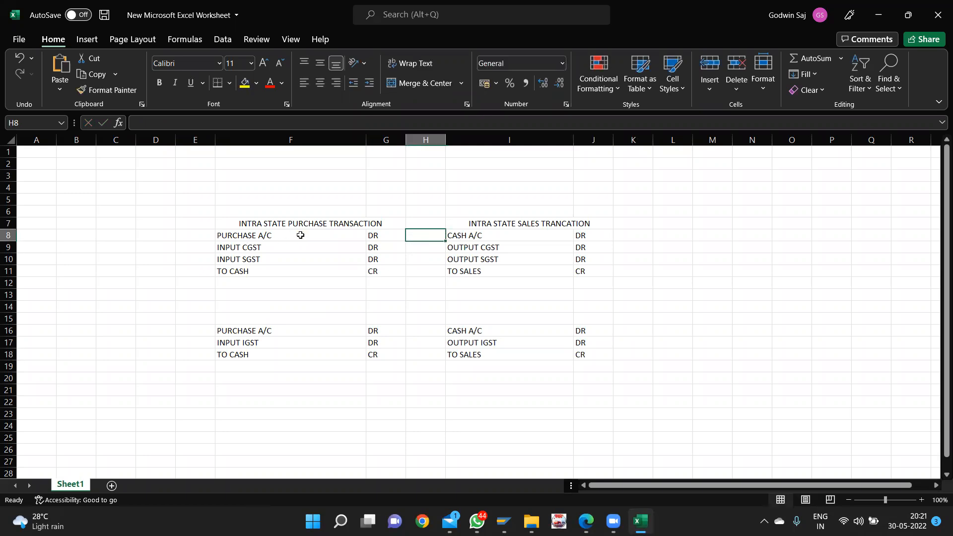
type("500")
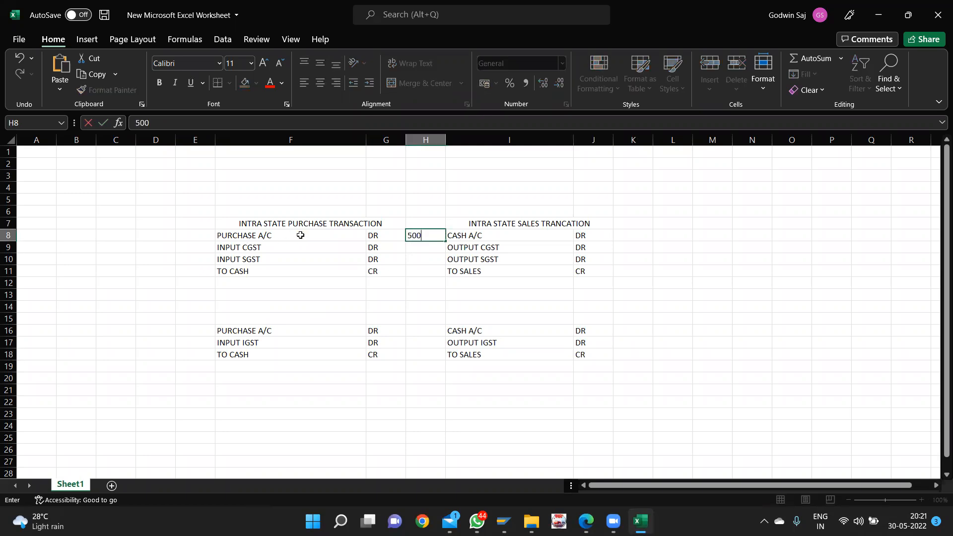
type("000")
left_click(415, 249)
type("4000")
key("Tab")
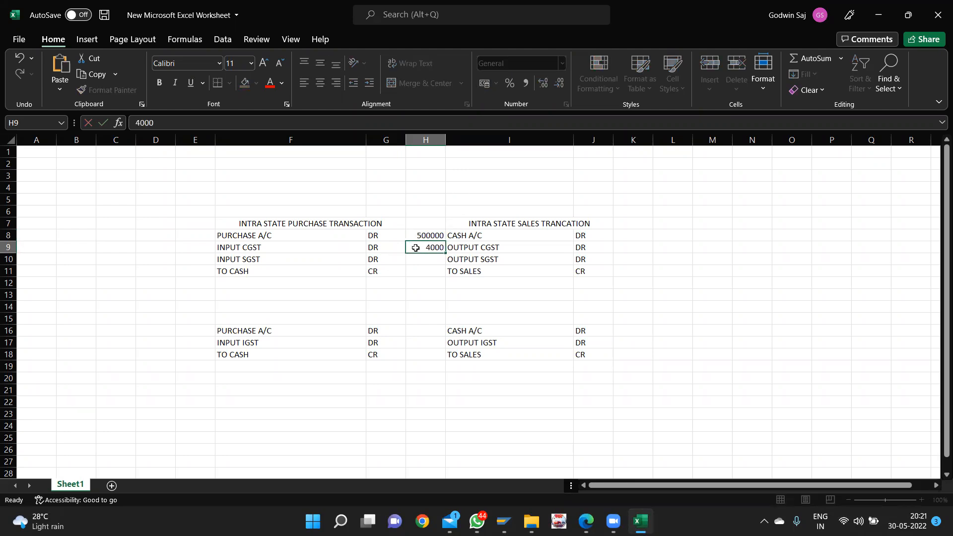
left_click(421, 258)
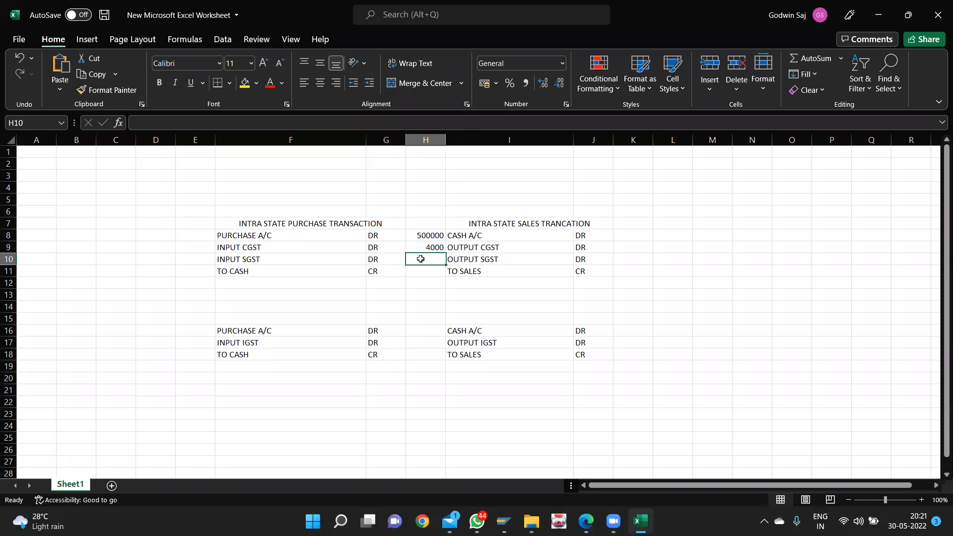
type("4000")
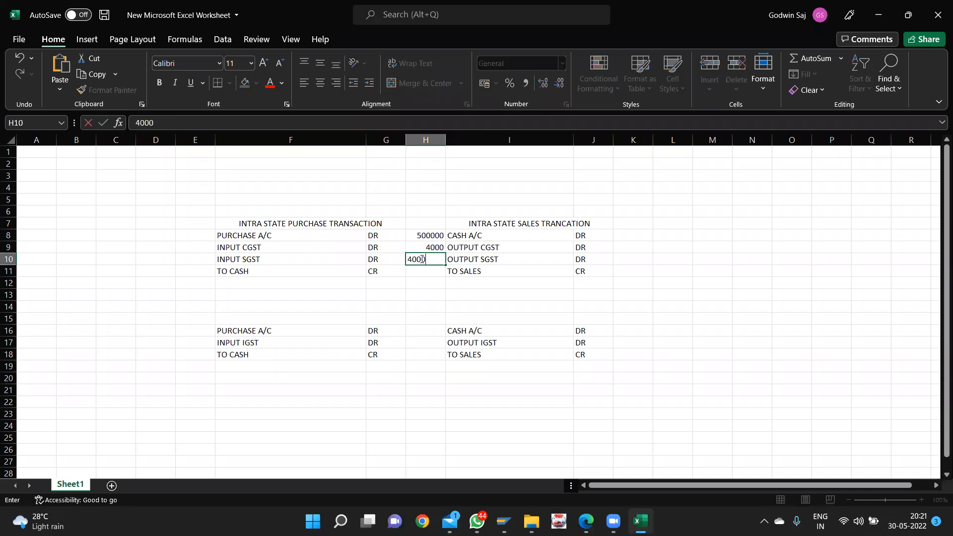
left_click(425, 272)
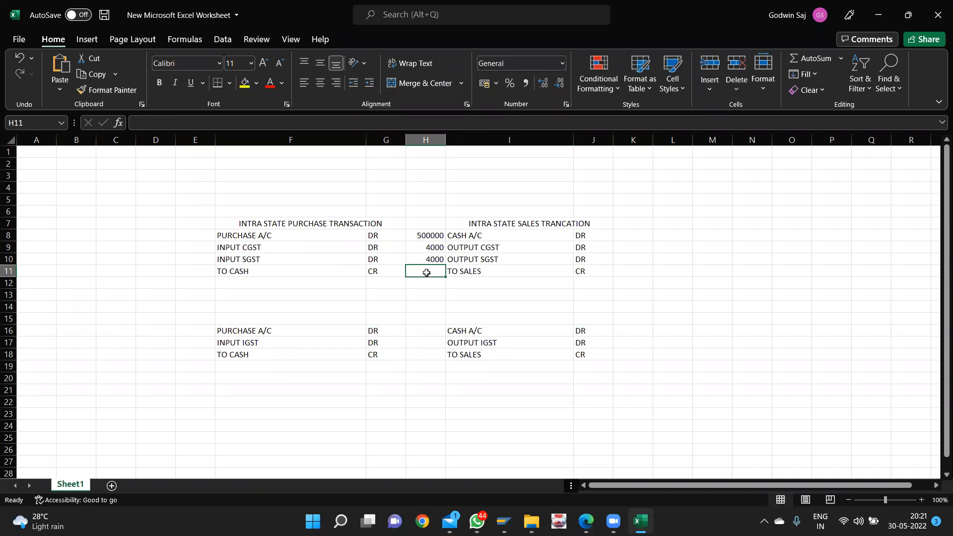
type("58000")
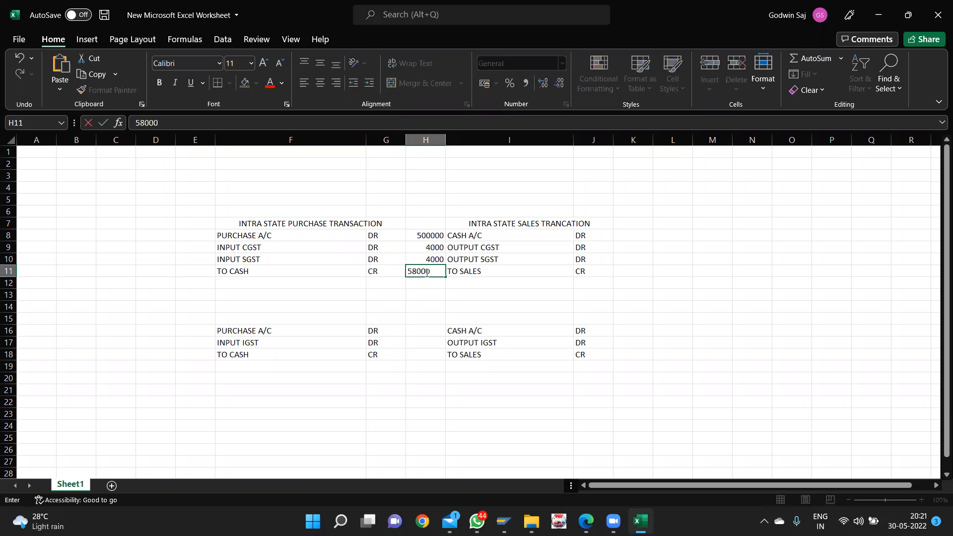
- Undo the accidental fill-down and correct the purchase amount in H8 to 50000
left_click(436, 239)
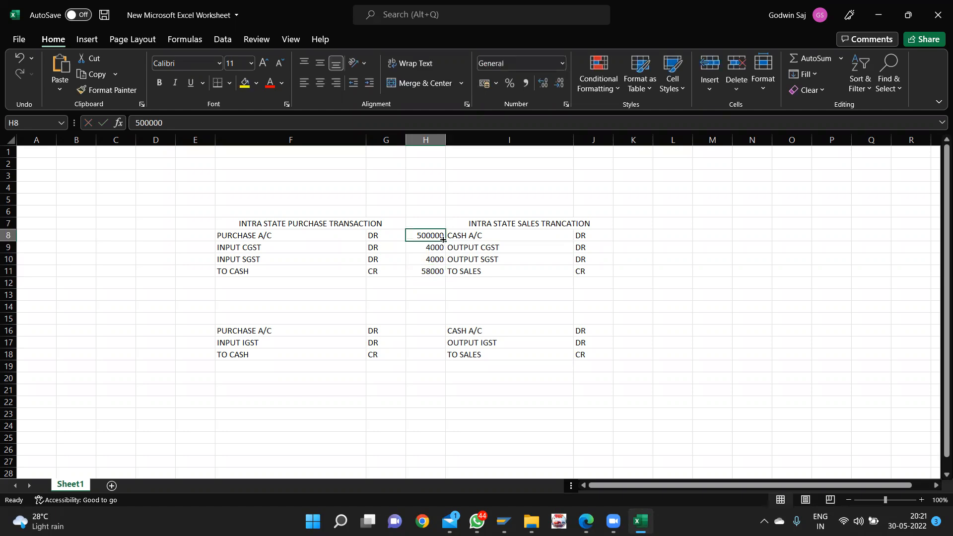
left_click_drag(443, 241, 444, 271)
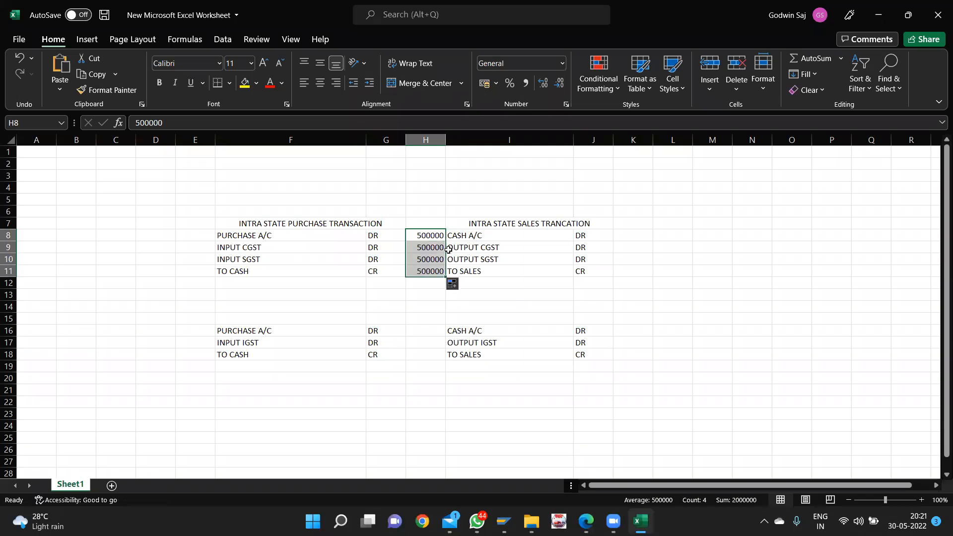
key("ctrl+z")
double_click(442, 236)
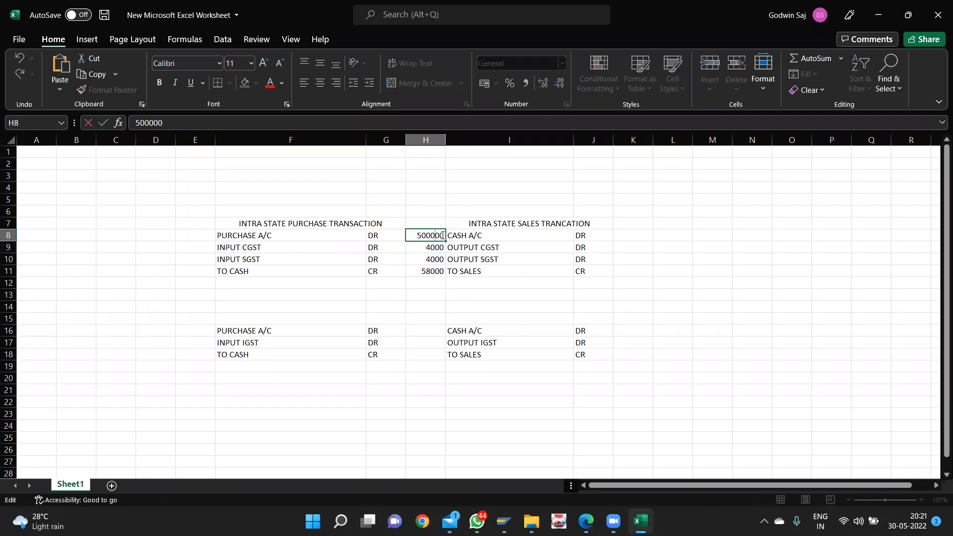
key("BackSpace")
left_click(435, 277)
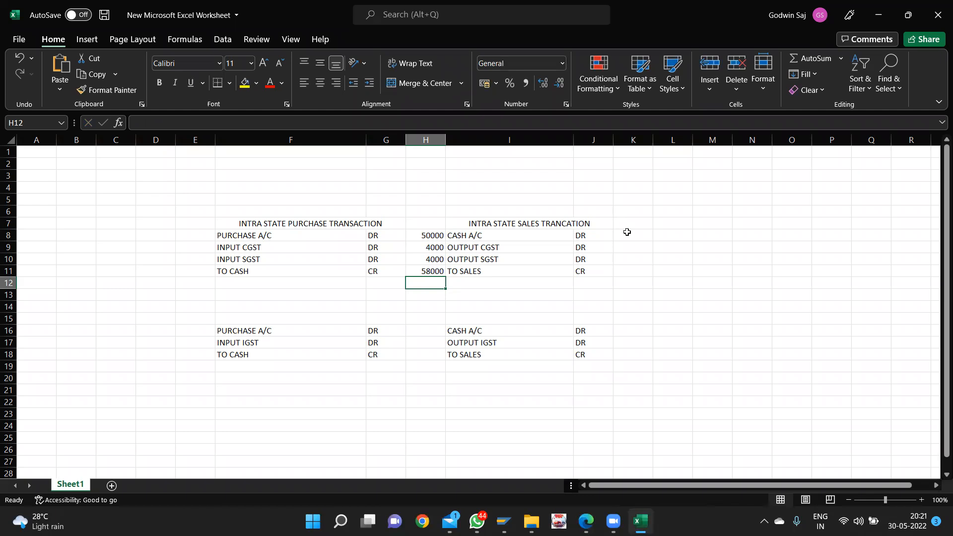
- Enter 58000 as the cash A/C amount for the intra-state sale in K8
left_click(627, 231)
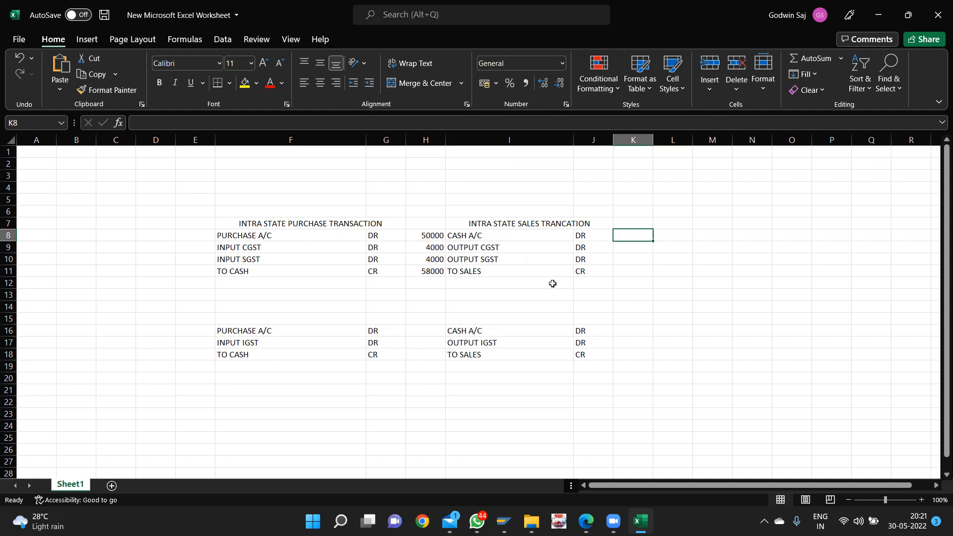
type("58000")
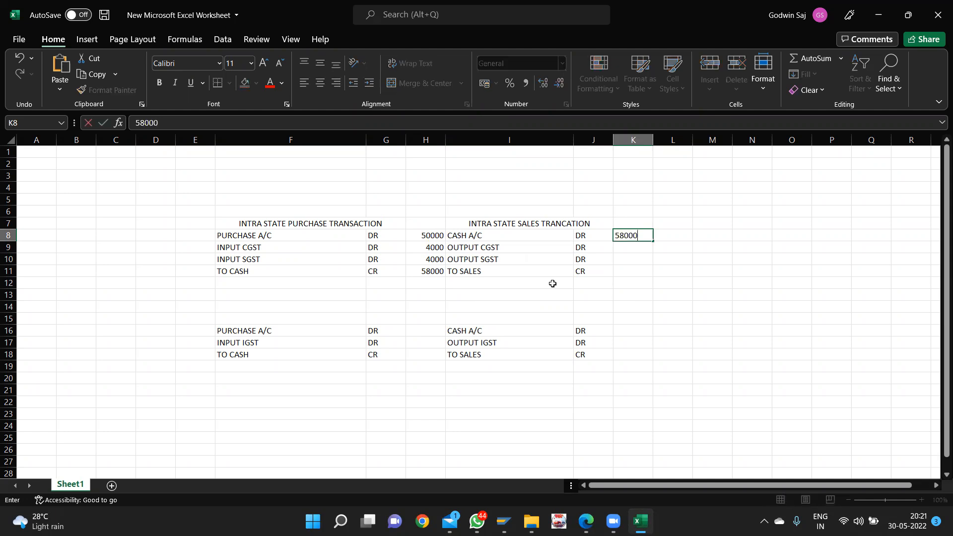
key("Right")
key("Right")
key("Down")
key("Down")
key("Left")
key("Left")
key("Up")
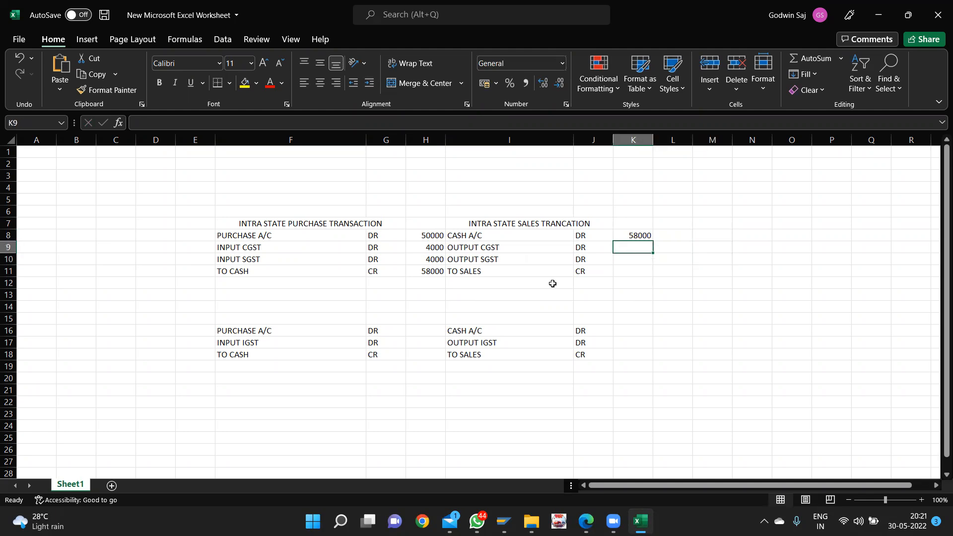
- Enter 4000 for output CGST, 4000 for output SGST and 50000 for sales in K9:K11
type("4000")
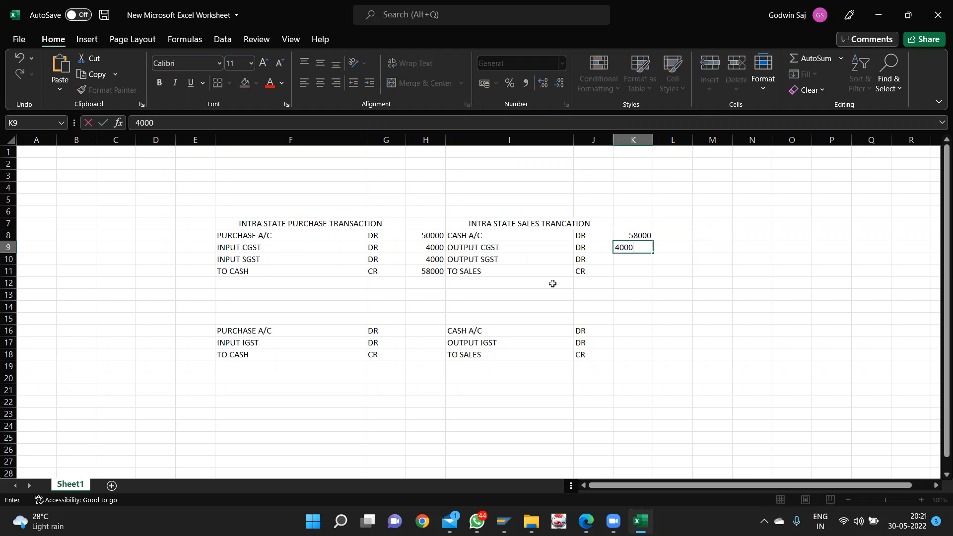
key("Return")
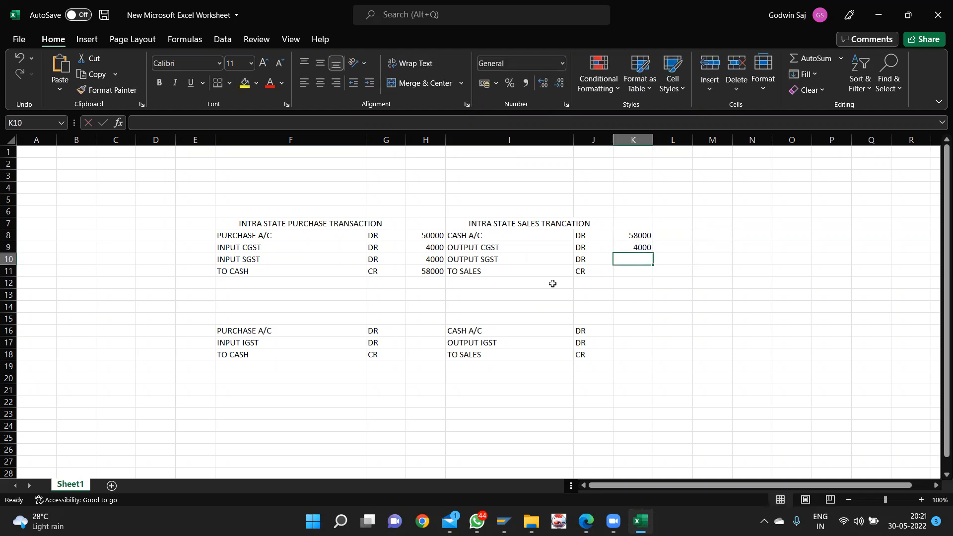
type("4000")
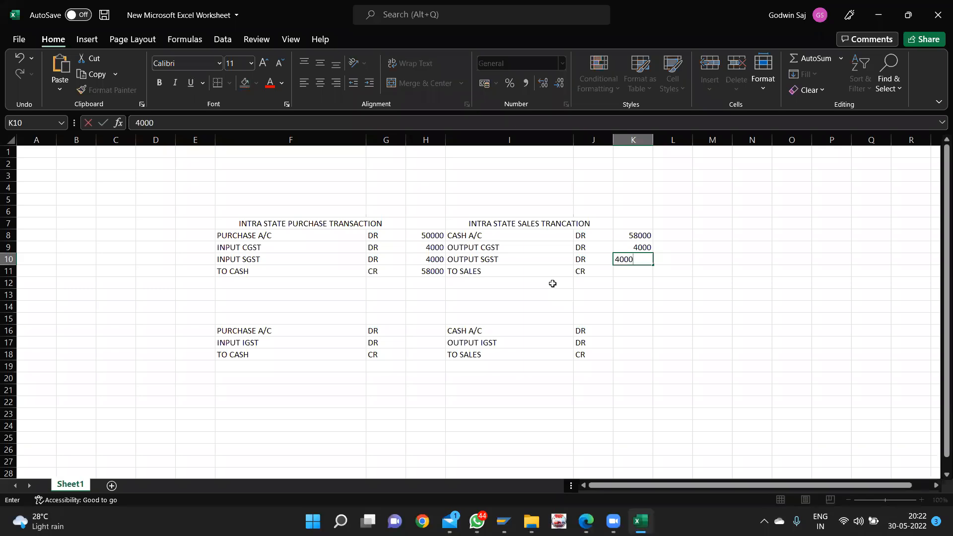
key("Return")
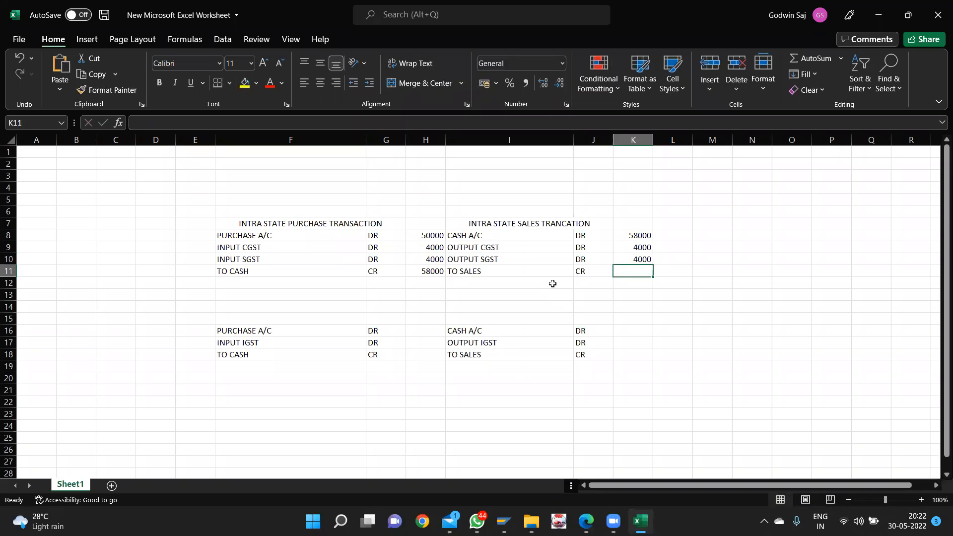
type("500")
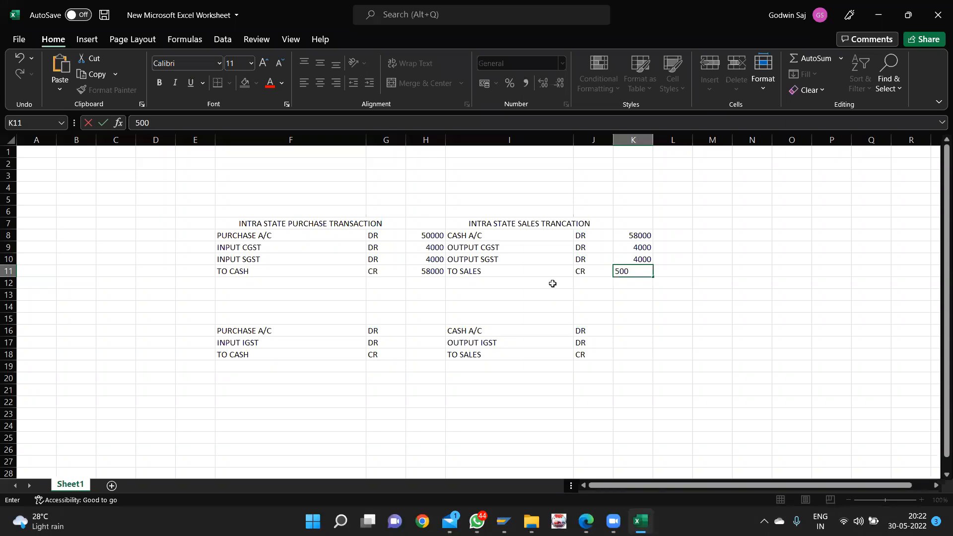
type("00")
key("Return")
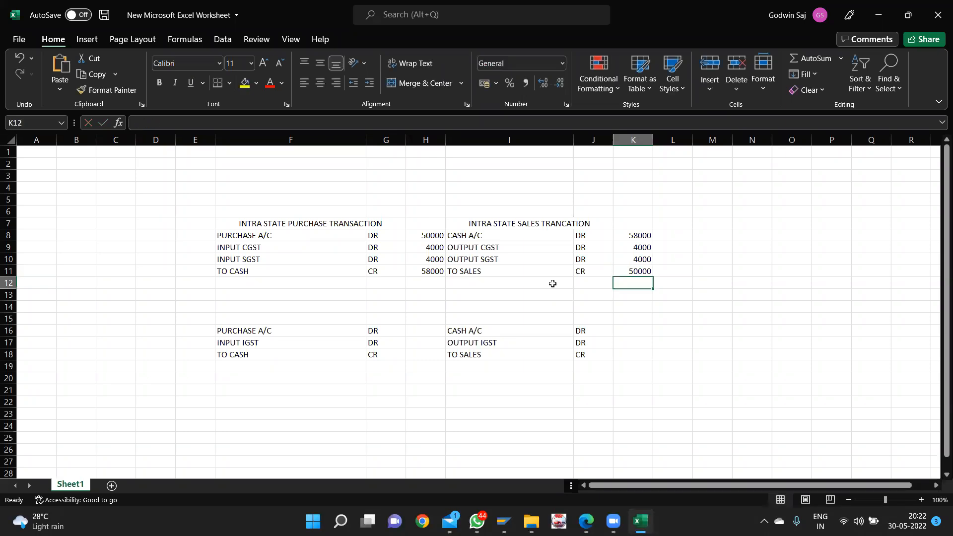
key("Down")
key("Down")
key("Down")
key("Down")
key("Left")
key("Left")
key("Left")
key("Left")
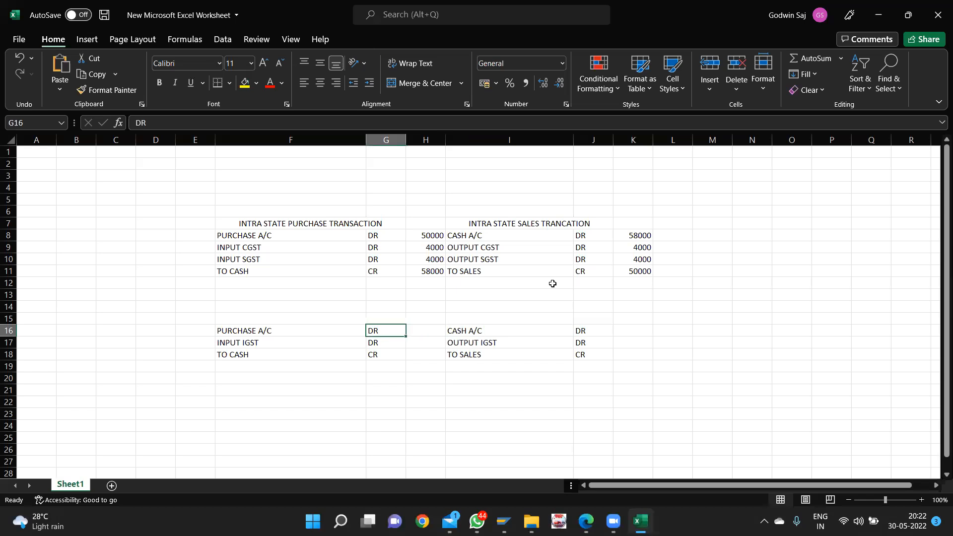
- Enter inter-state purchase amounts 50000, 8000 input IGST and 58000 cash in H16:H18
key("Right")
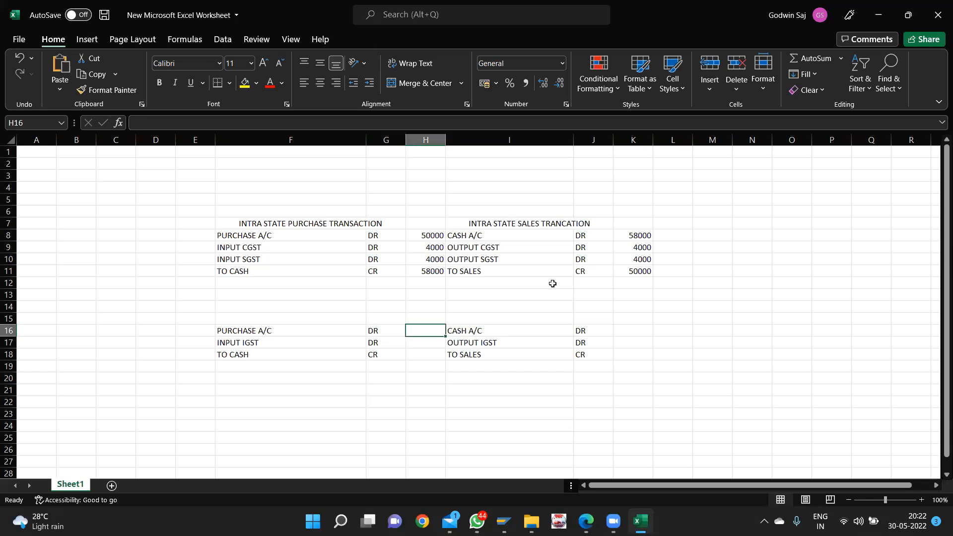
type("50000")
key("Return")
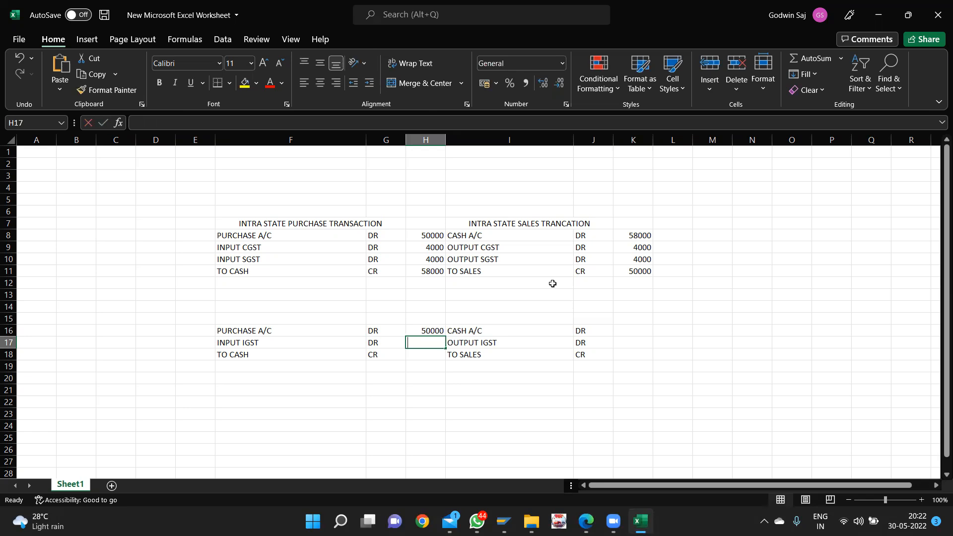
type("8000")
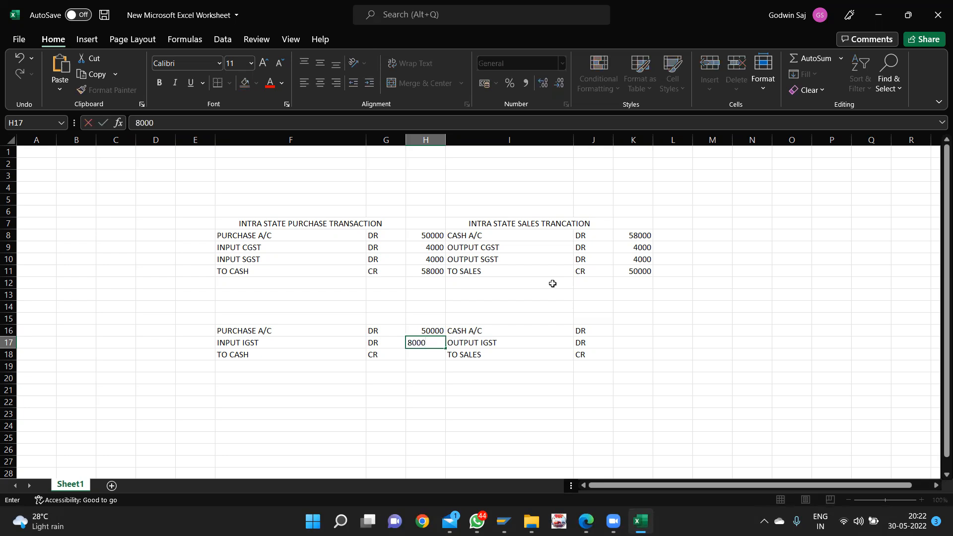
key("Return")
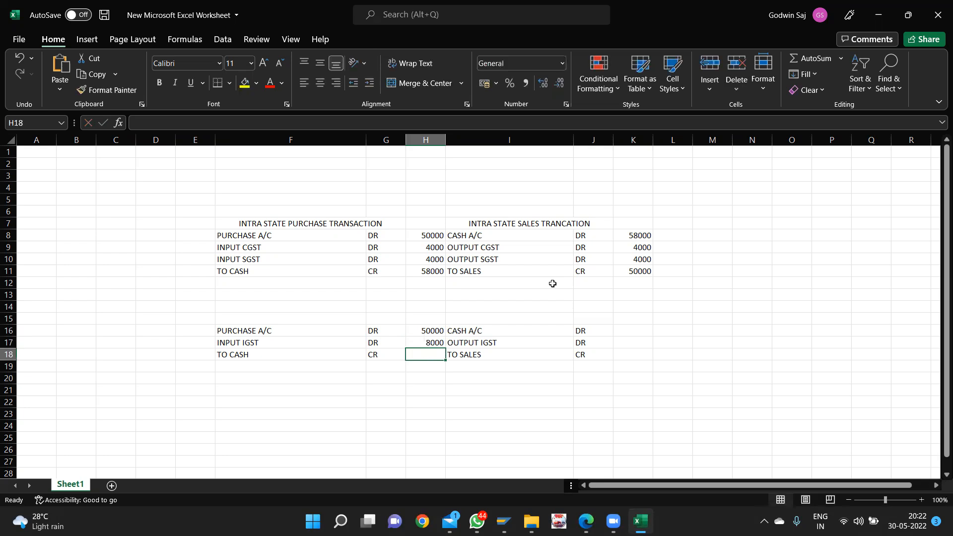
type("5")
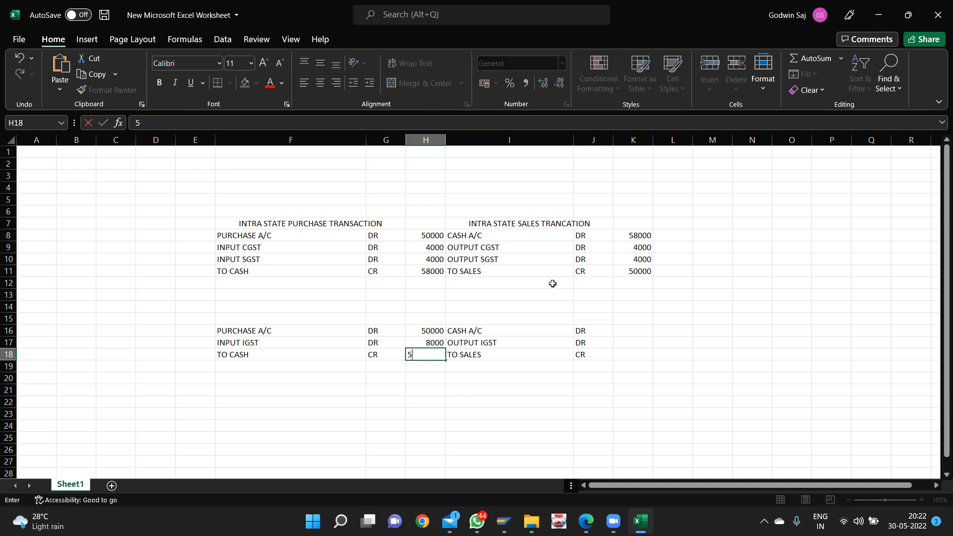
type("8000")
key("Tab")
key("Tab")
key("Tab")
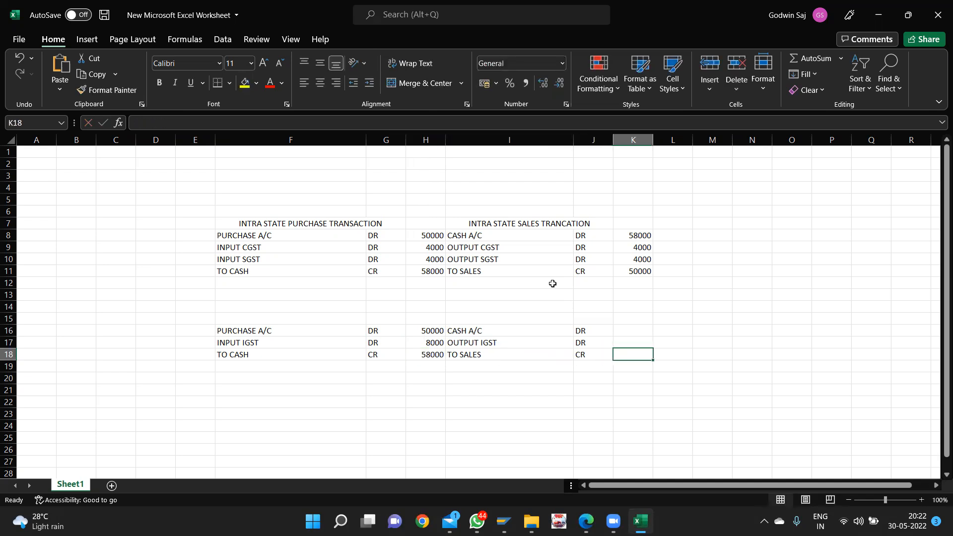
- Enter inter-state sales amounts bottom-up: 50000 sales, 8000 output IGST, 580000 cash in K18:K16
type("50000")
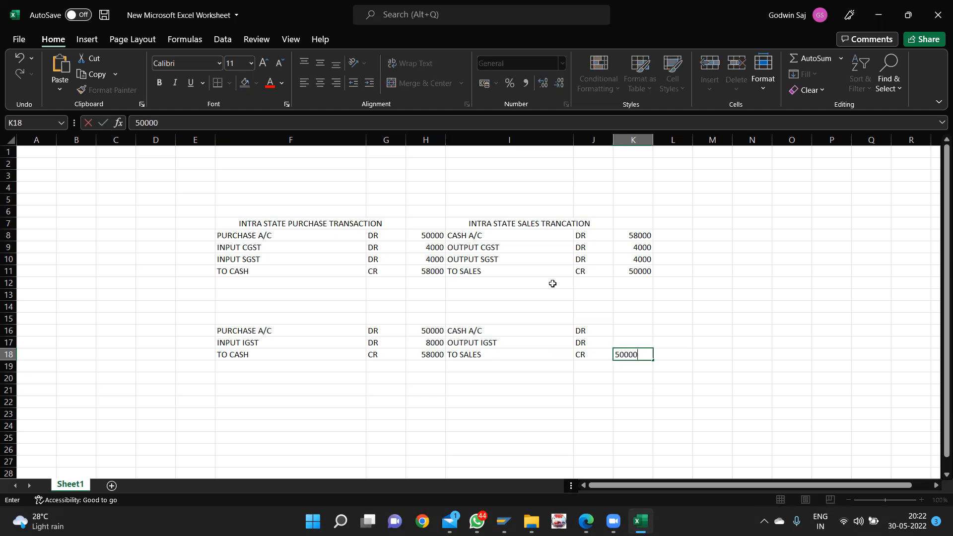
key("Up")
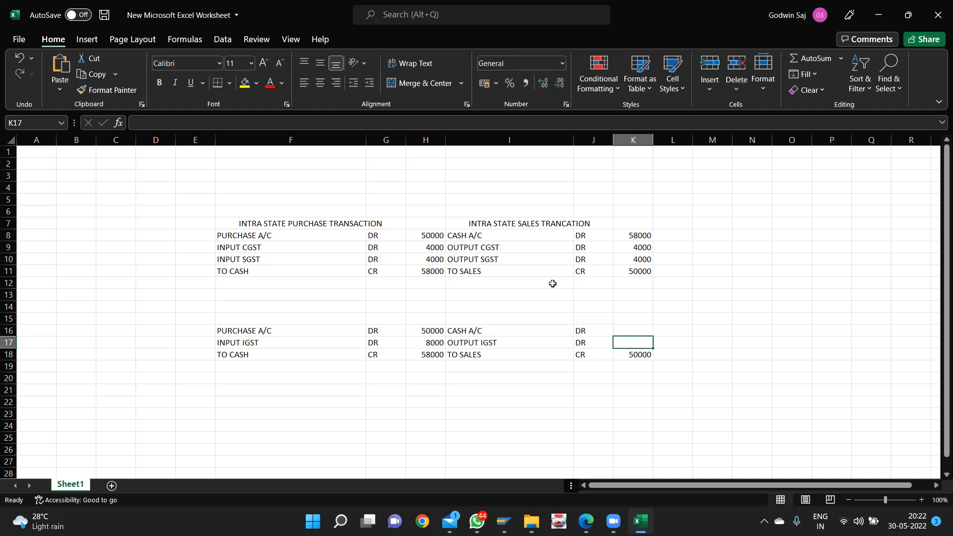
type("4")
key("BackSpace")
type("8")
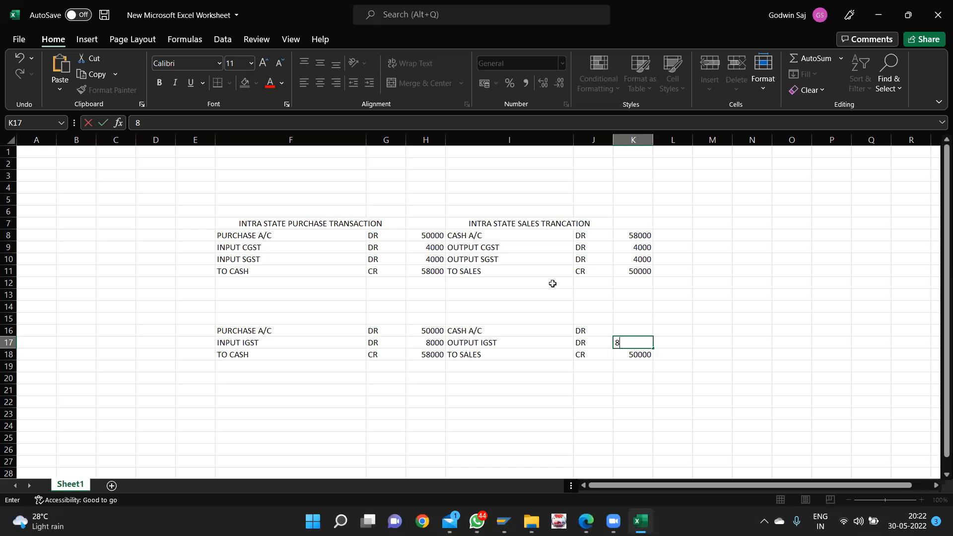
type("000")
key("Up")
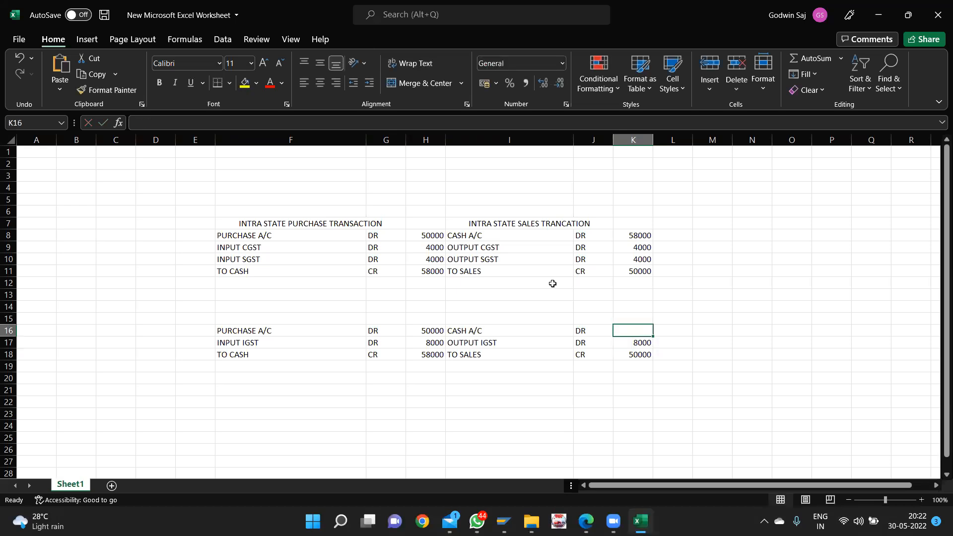
type("580000")
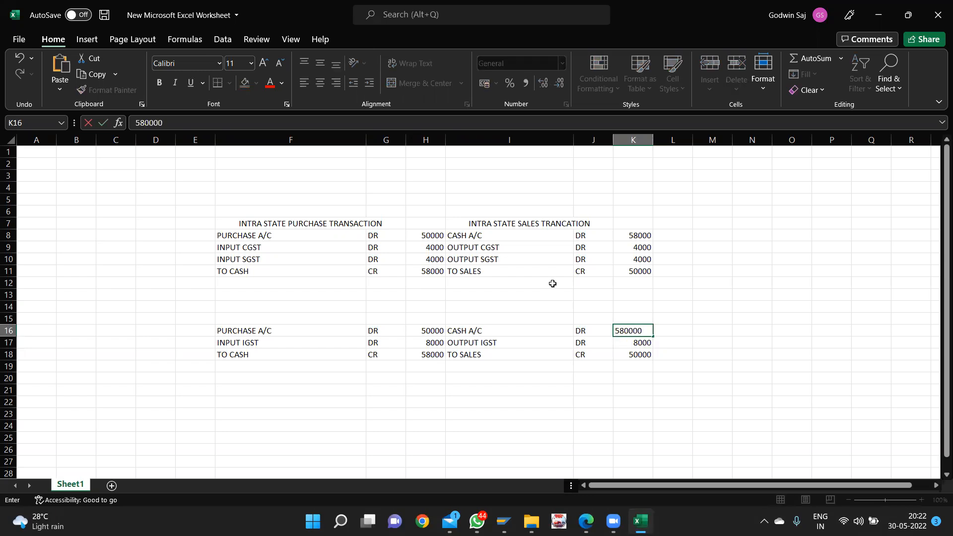
key("Return")
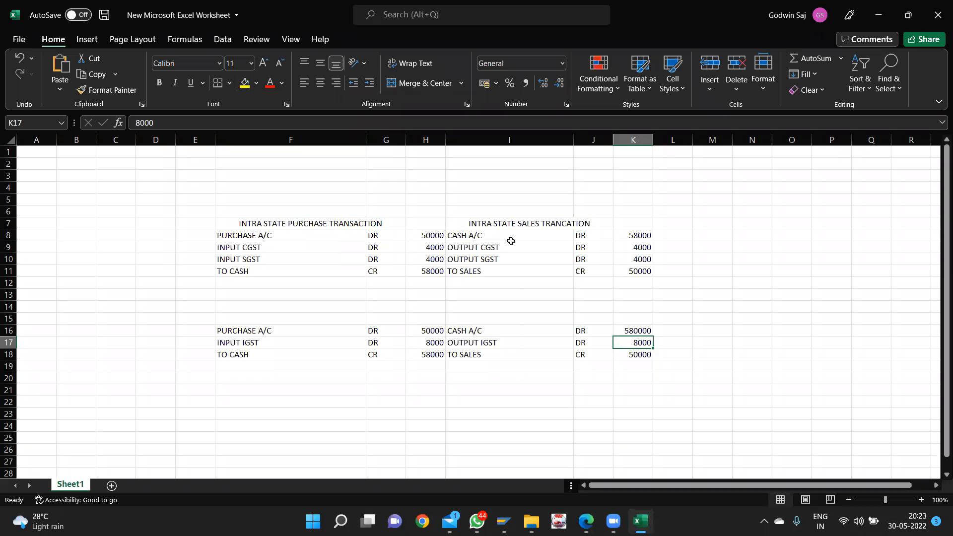
- Change the OUTPUT CGST and OUTPUT SGST entries in J9 and J10 from DR to CR
left_click(584, 246)
type("CR")
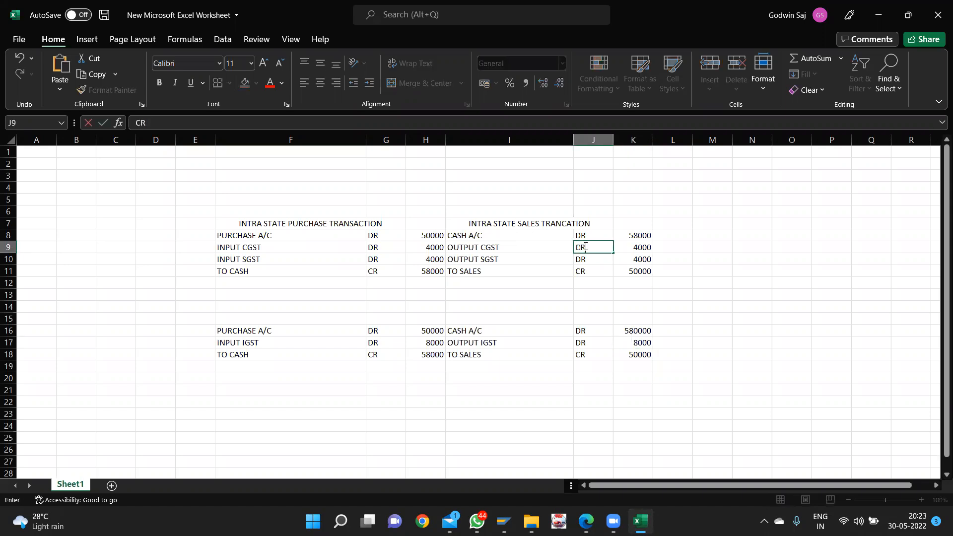
key("Return")
type("CR")
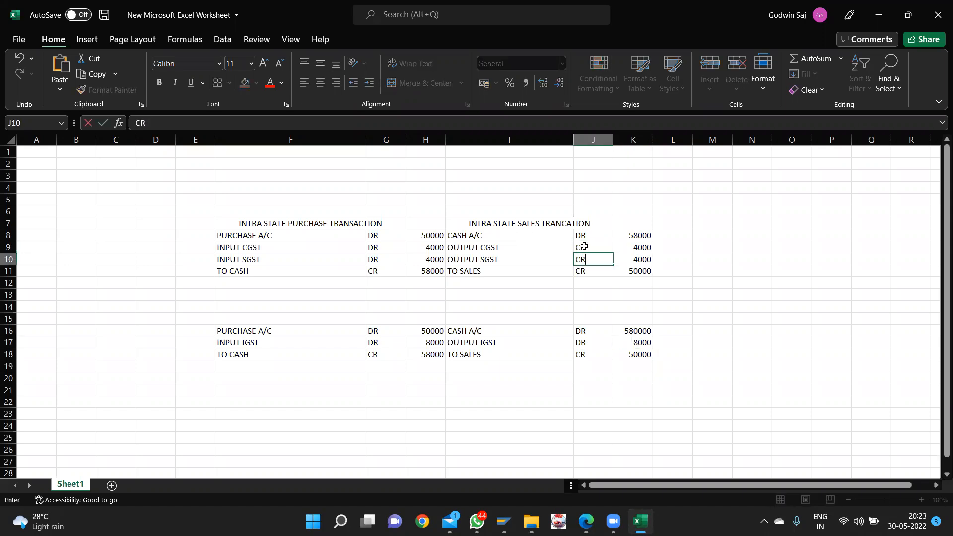
left_click(571, 307)
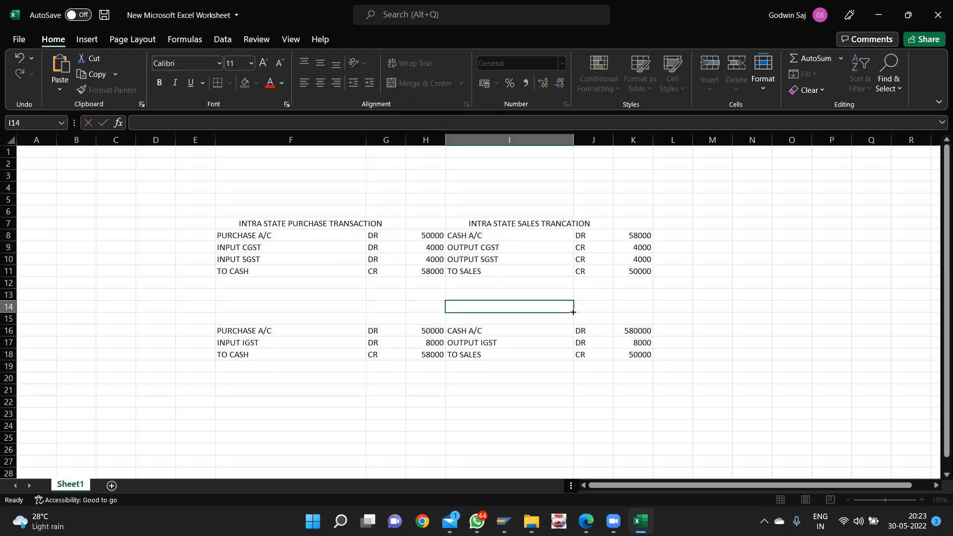
- Change the OUTPUT IGST entry in J17 from DR to CR
left_click(431, 502)
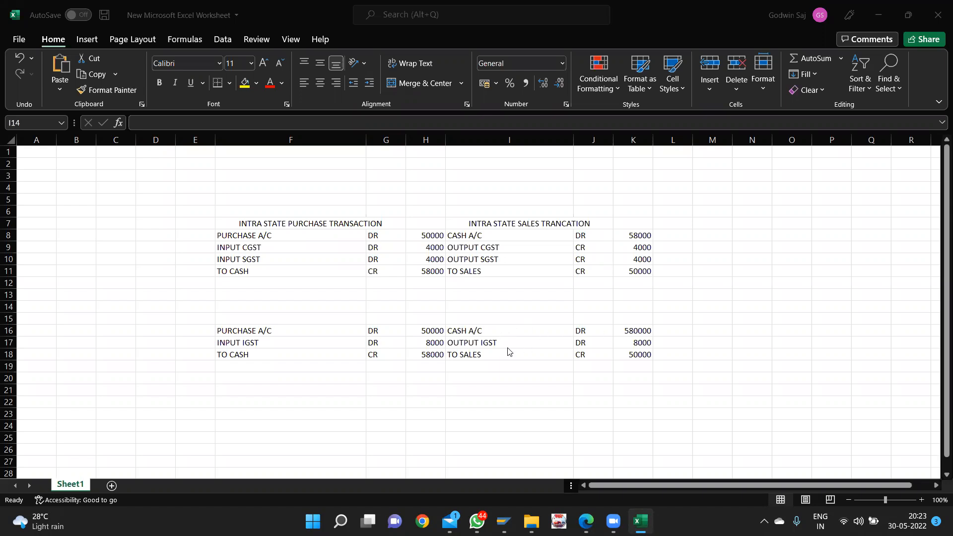
left_click(580, 344)
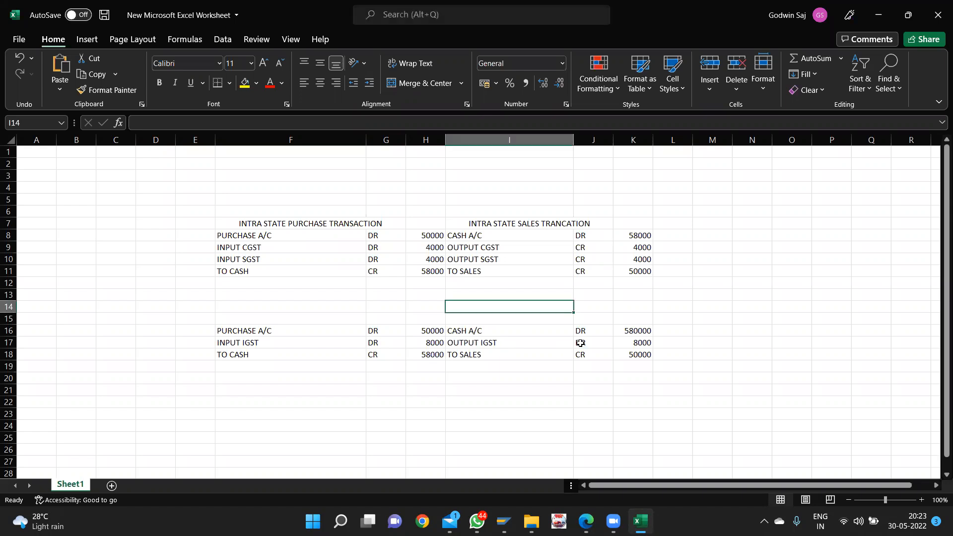
double_click(586, 344)
key("BackSpace")
key("BackSpace")
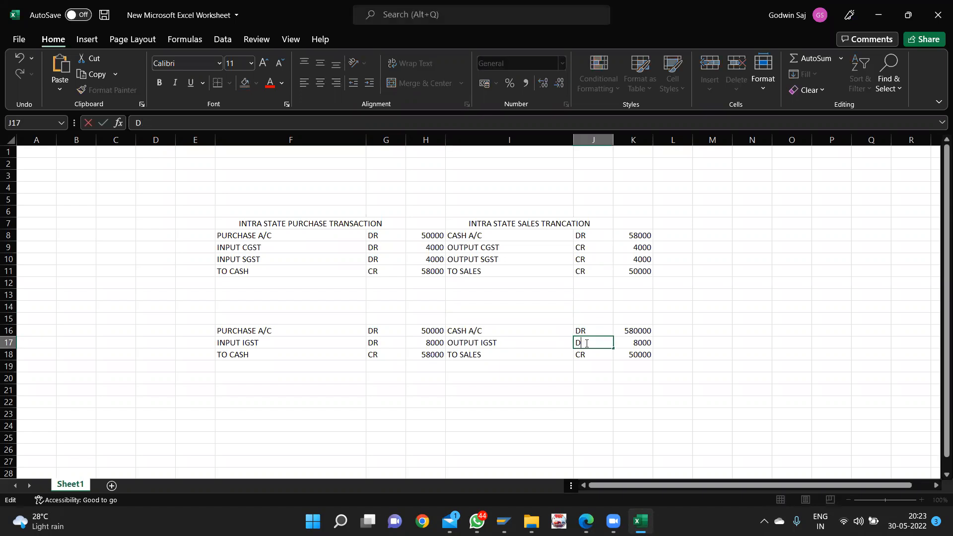
type("CR")
left_click(577, 376)
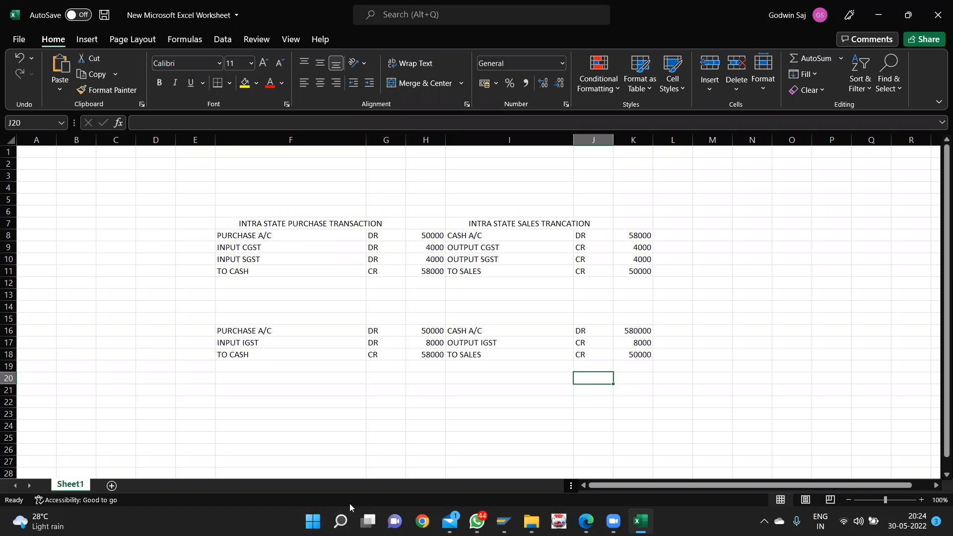
- Back in SAP Easy Access, run /nFS00 and expand the liability account group
mouse_move(504, 521)
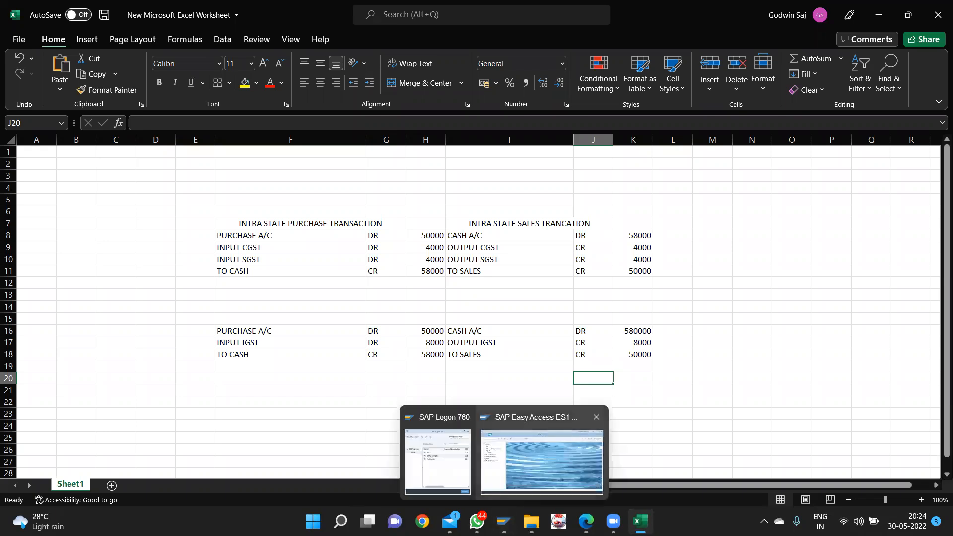
left_click(541, 459)
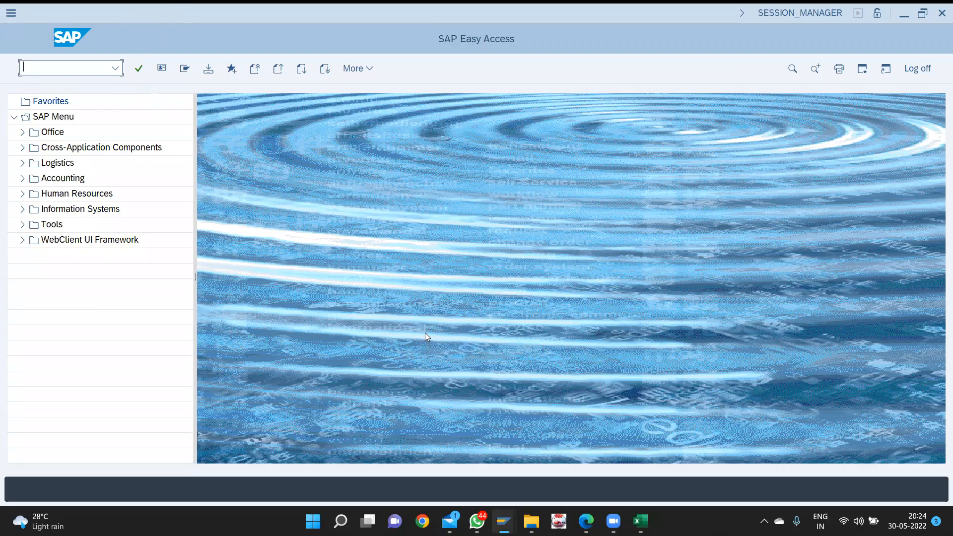
type("/")
key("alt+Tab")
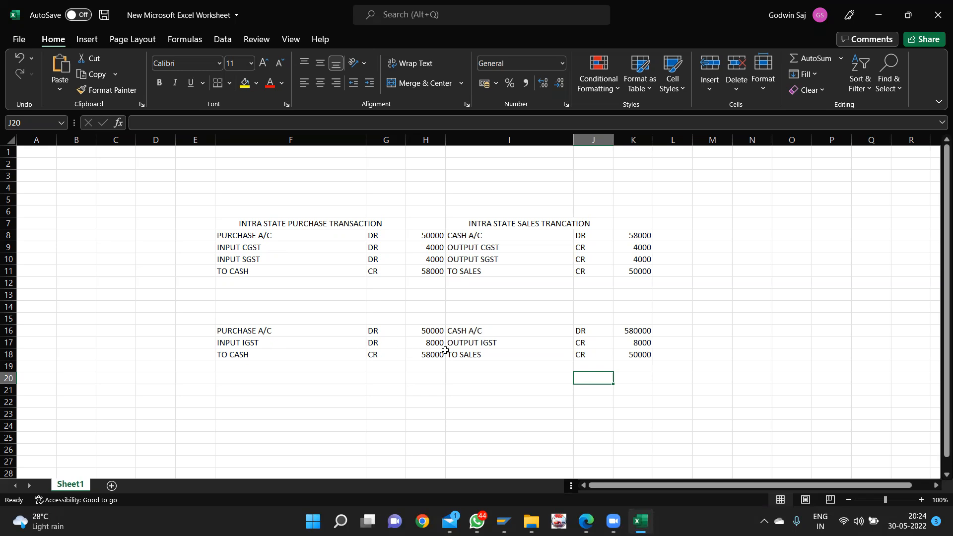
key("alt+Tab")
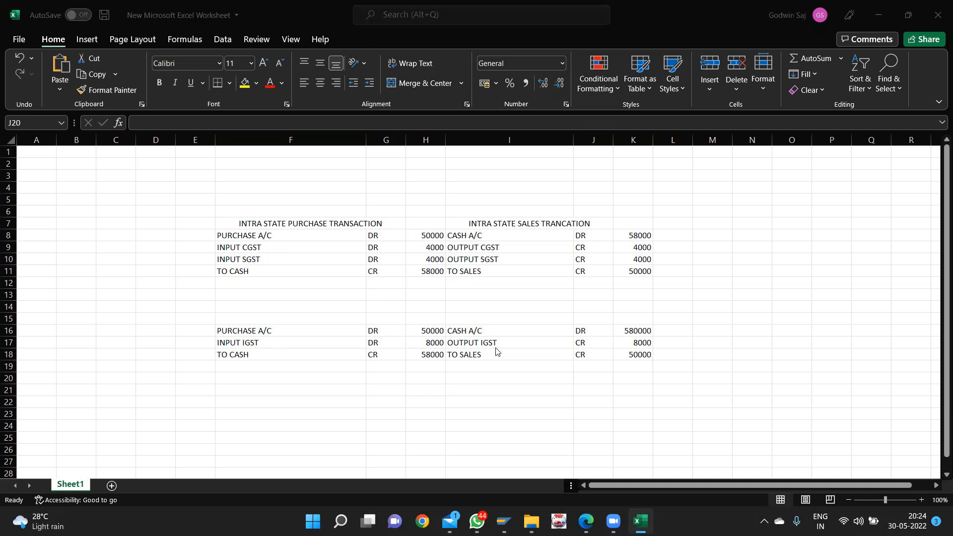
key("alt+Tab")
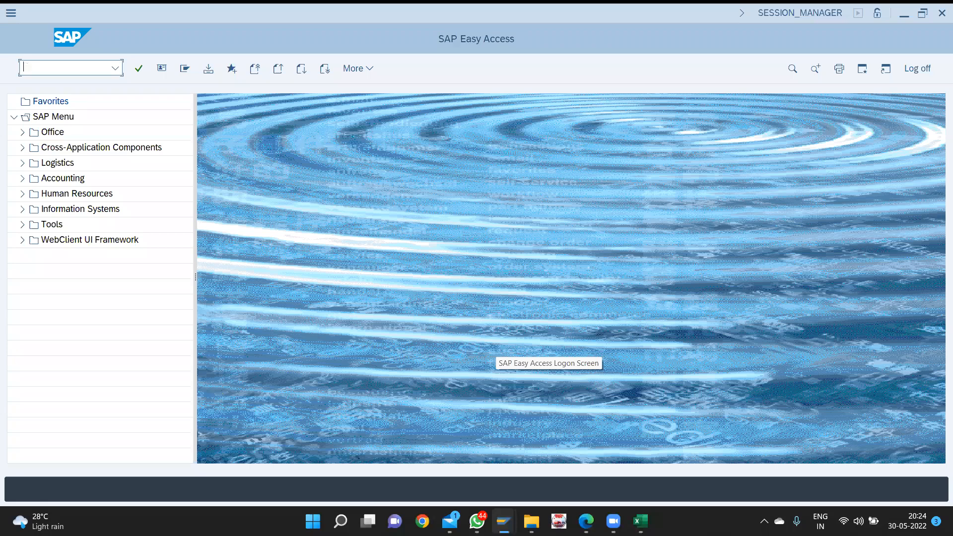
type("/NFS00")
key("Return")
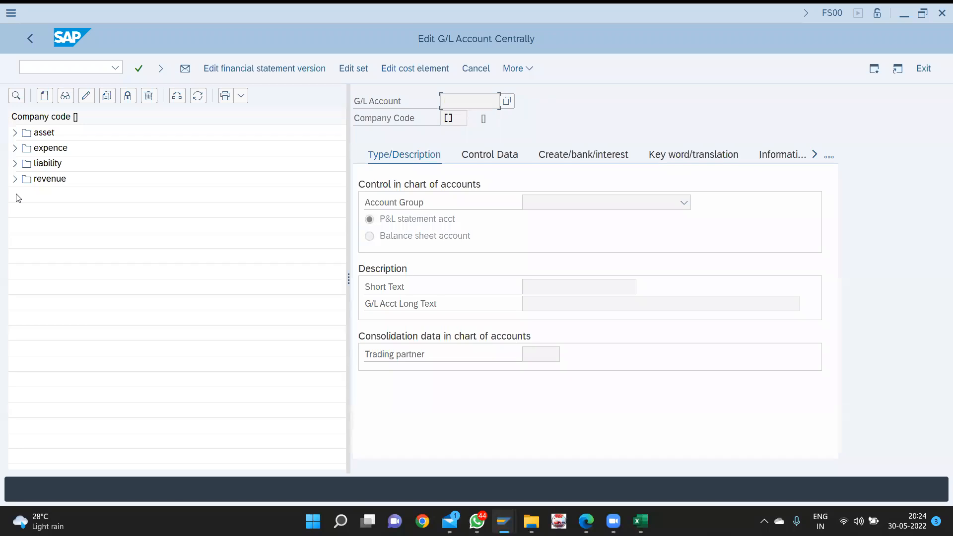
key("alt+Tab")
key("alt+Tab")
left_click(15, 164)
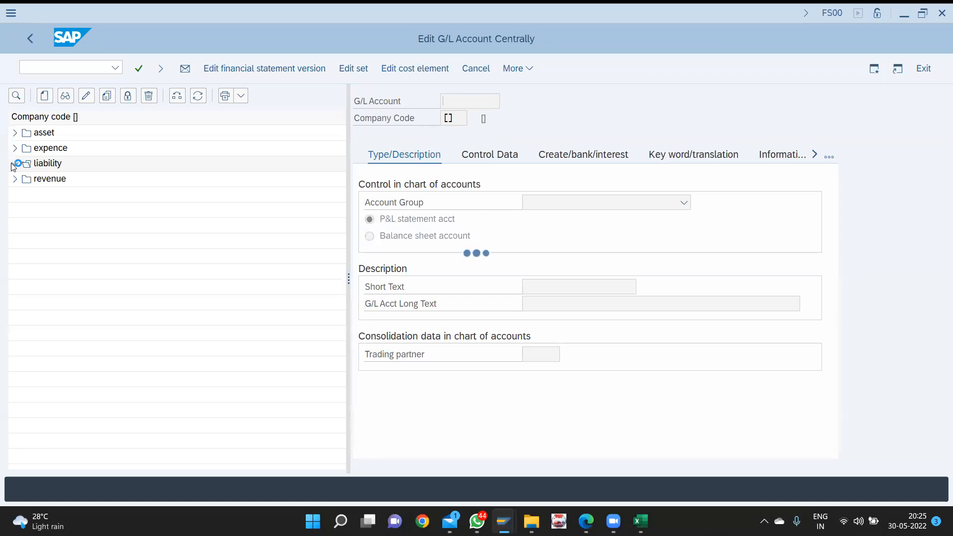
- Force-close the frozen SAP Logon app in Task Manager
key("super")
type("T")
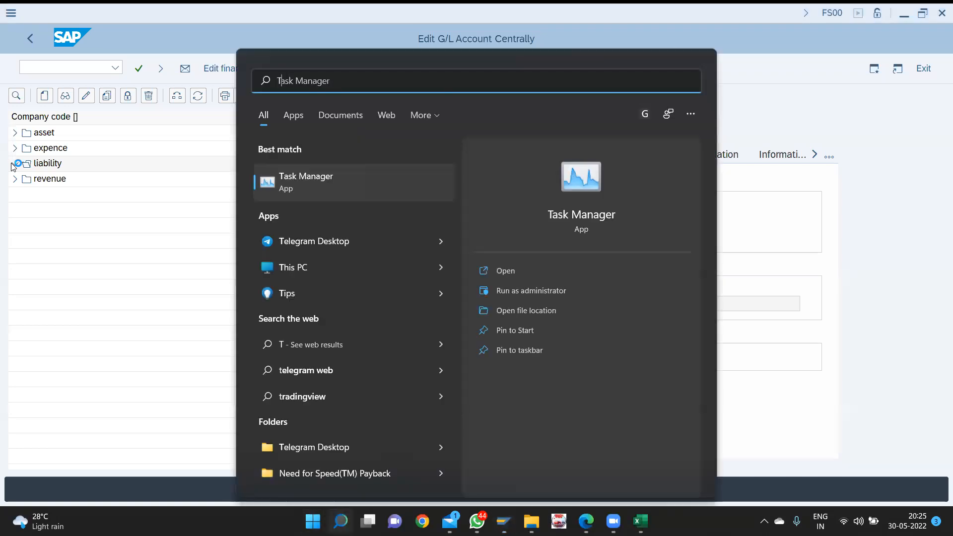
key("Return")
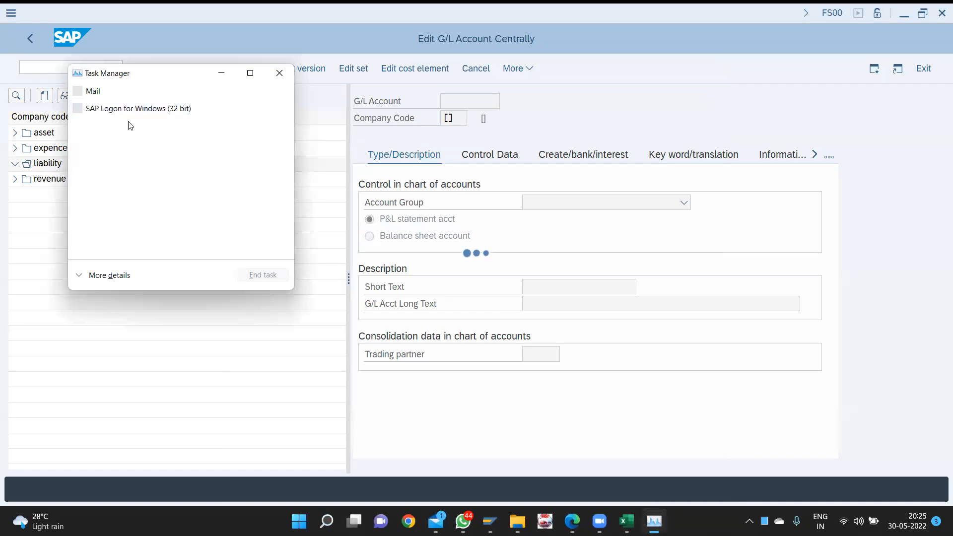
left_click(143, 112)
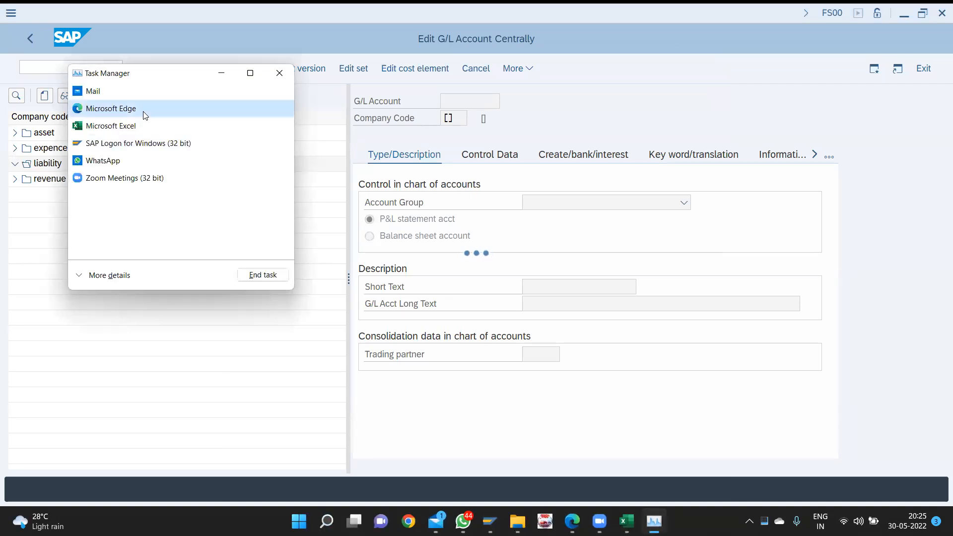
left_click(138, 144)
left_click(263, 275)
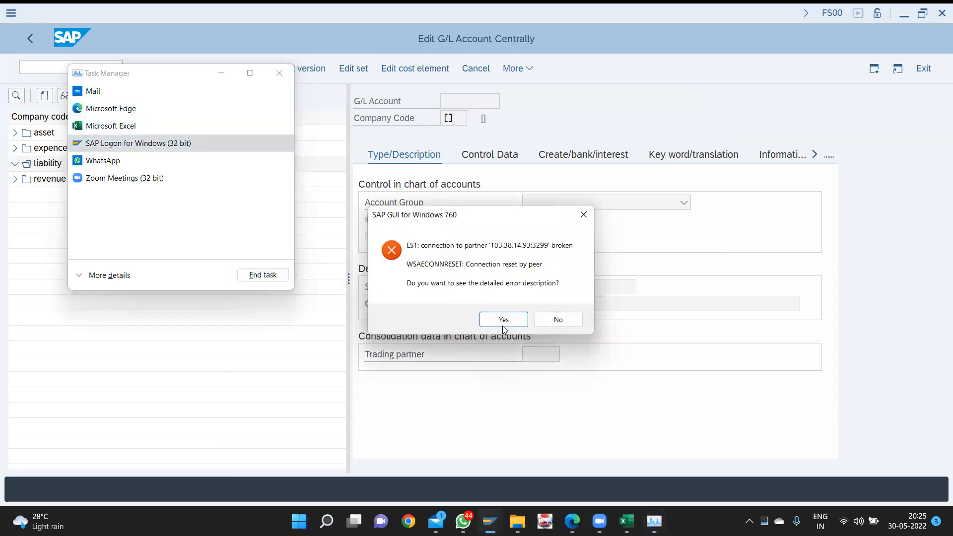
left_click(519, 319)
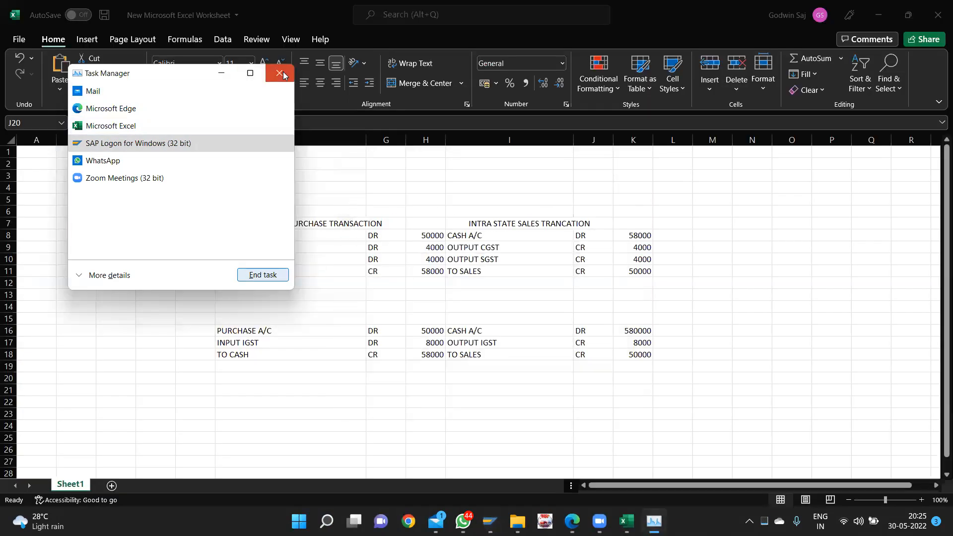
left_click(280, 74)
- Log back on to EME Server 1 in client 200 with the user's credentials
left_click(503, 521)
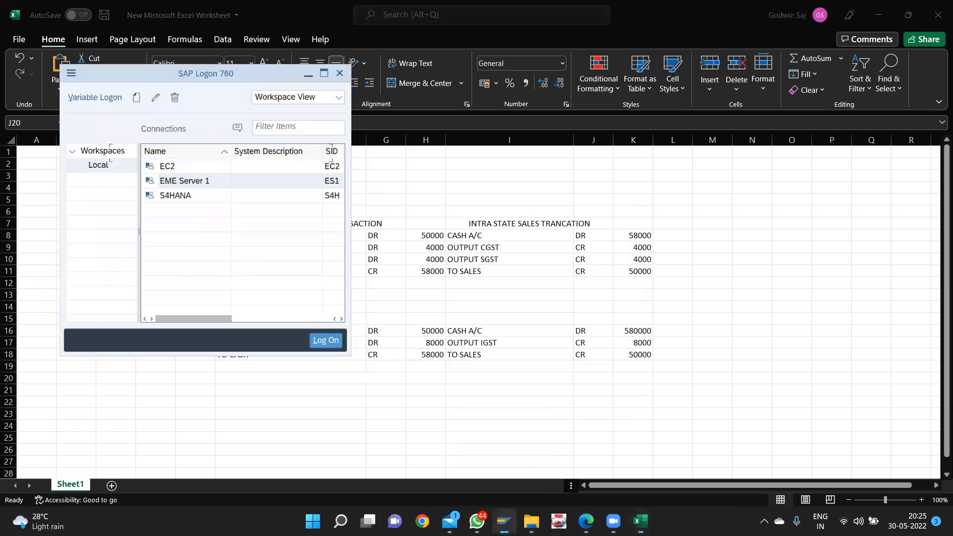
key("Return")
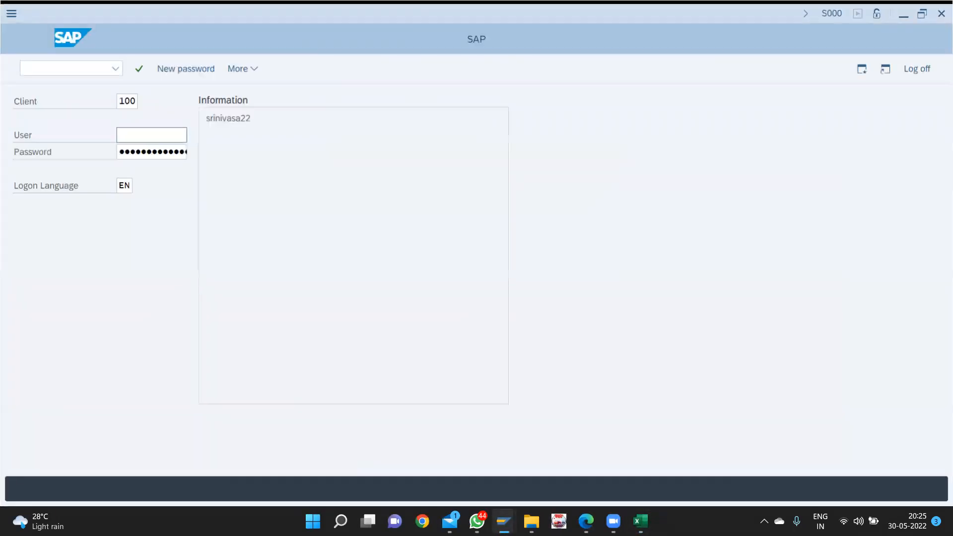
double_click(127, 101)
key("BackSpace")
type("200godwins")
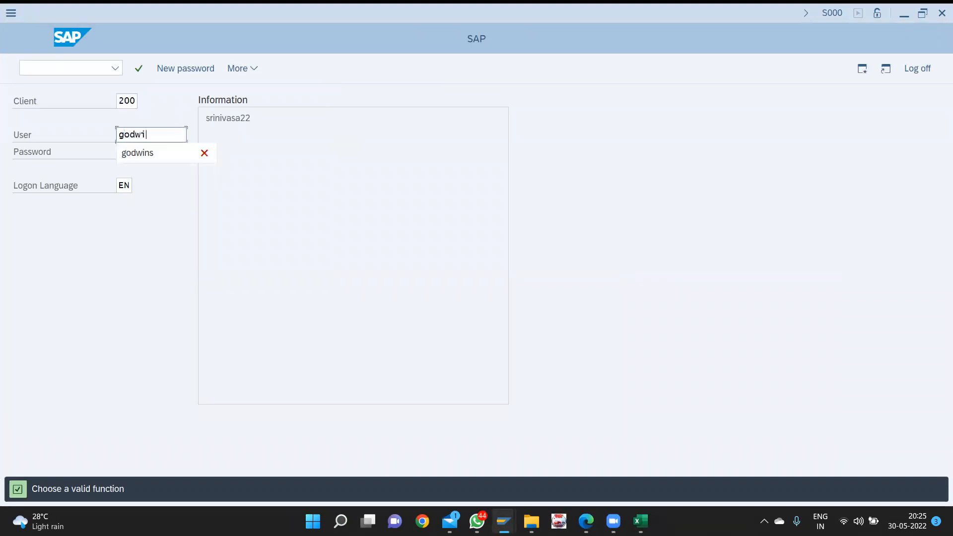
key("Tab")
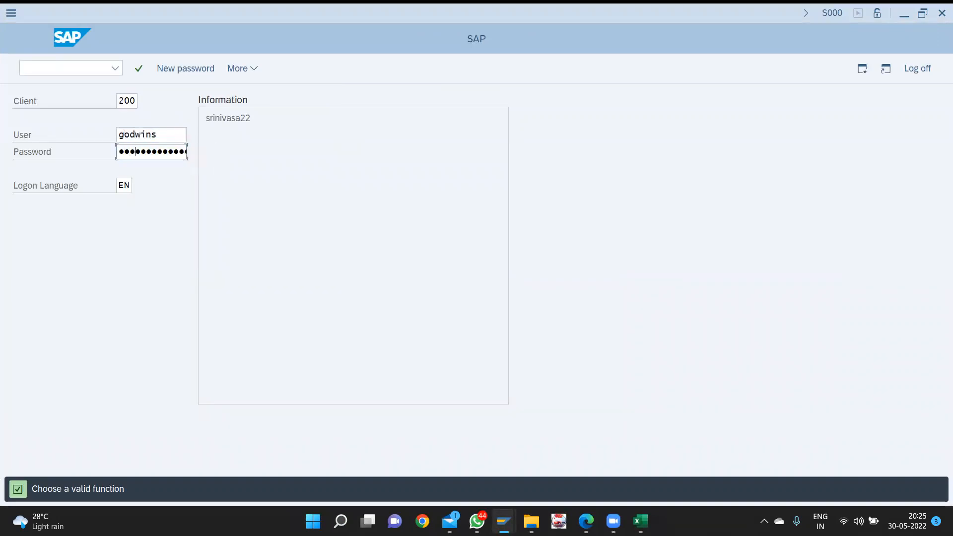
key("Return")
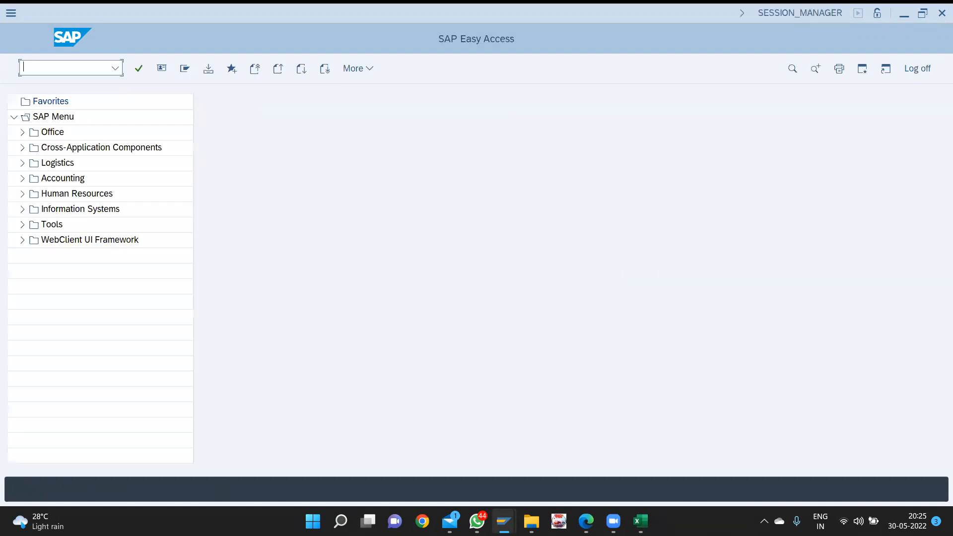
- Run /nfs00, expand the liability group and start creating a new G/L account
type("/nfs")
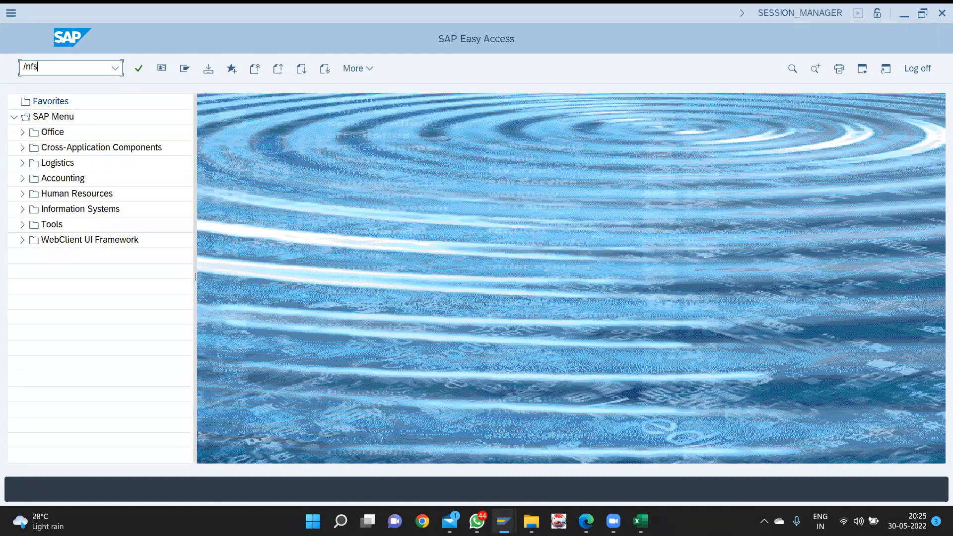
type("00")
key("Return")
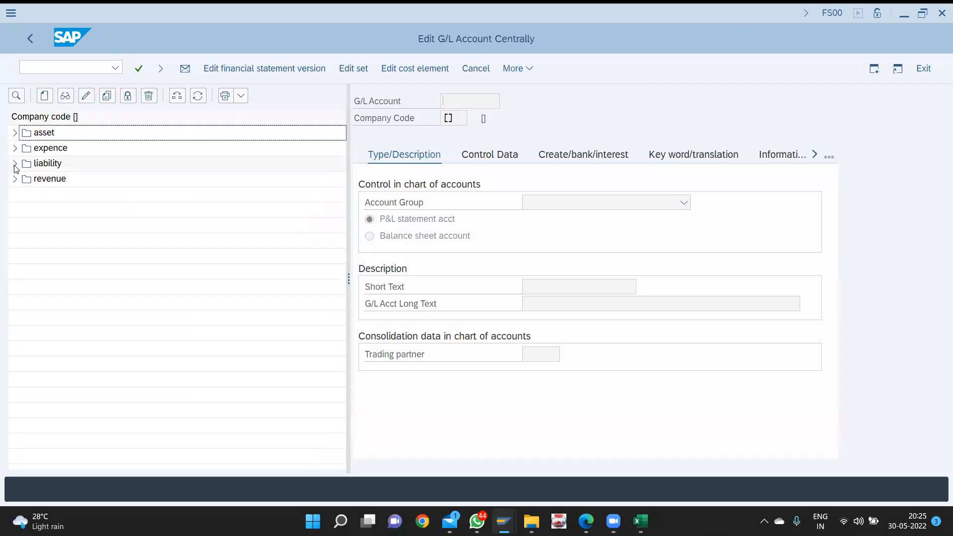
left_click(15, 164)
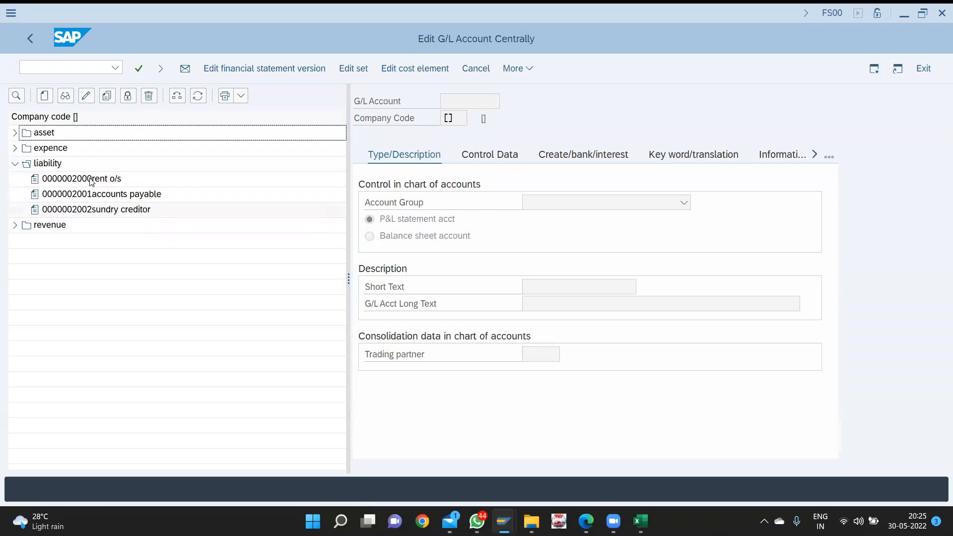
left_click(44, 96)
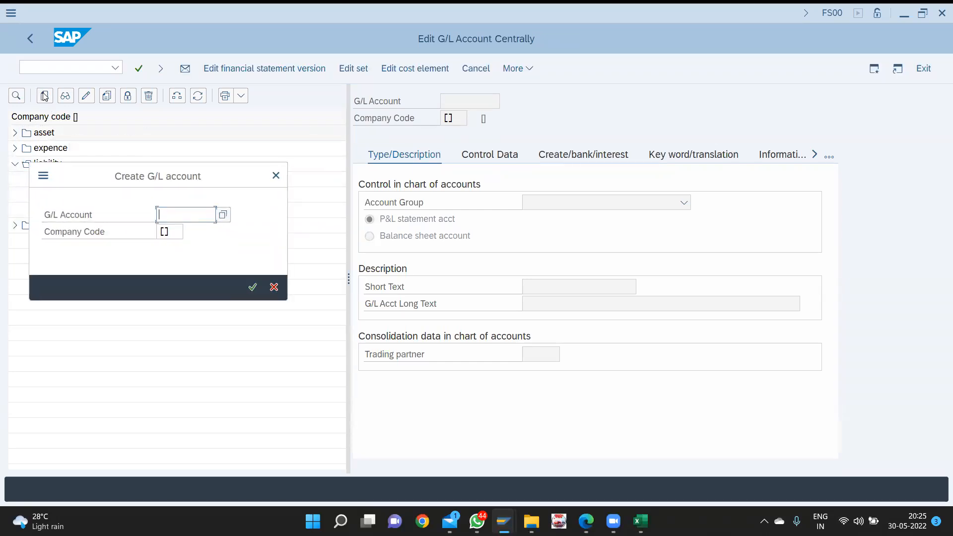
- Start G/L account 2003 in company code CVC as a liability balance sheet account
type("2003")
key("Tab")
type("cvc")
key("Return")
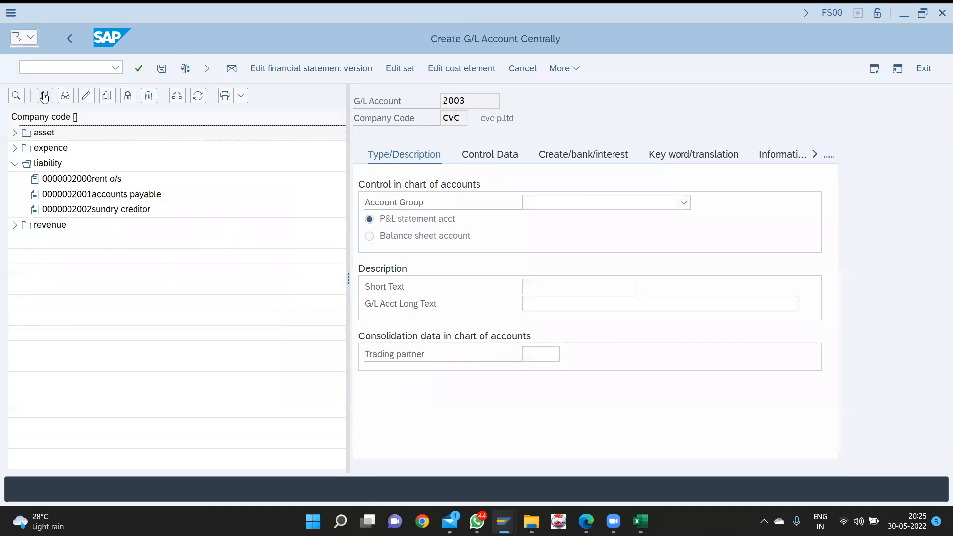
left_click(616, 202)
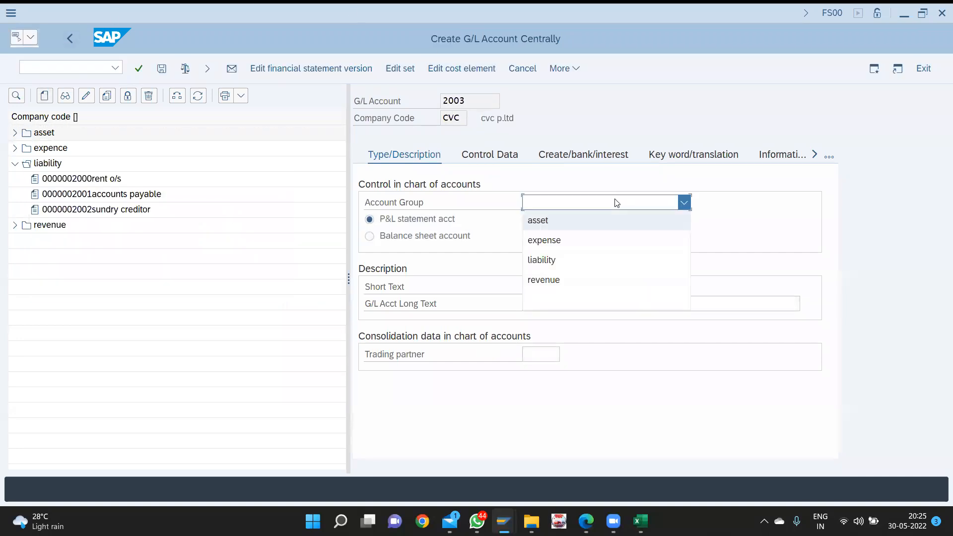
left_click(542, 259)
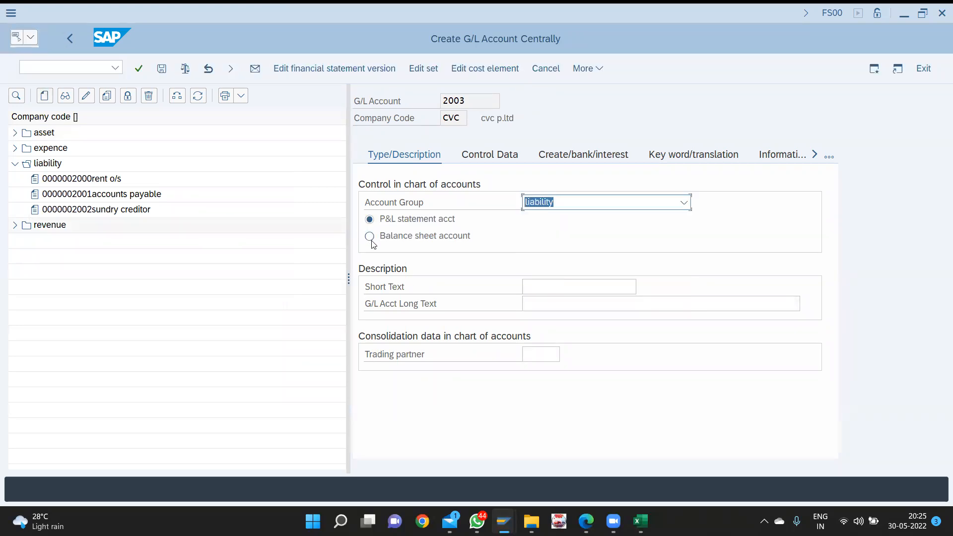
left_click(370, 237)
left_click(576, 297)
- Enter 'output CGST' as the account's short text and long text
left_click(593, 293)
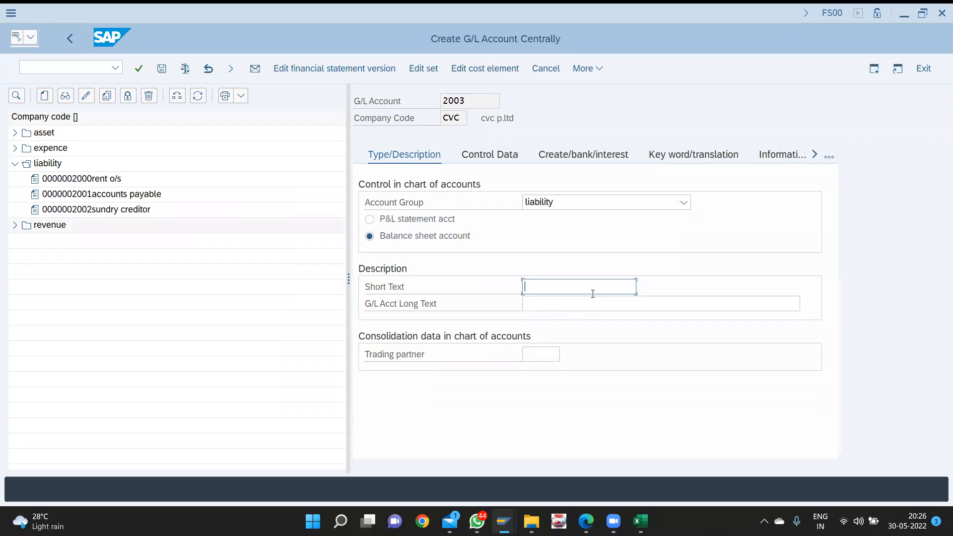
type("outpiut")
key("BackSpace")
key("BackSpace")
key("BackSpace")
type("ut CGS")
key("ctrl+a")
key("ctrl+c")
key("Tab")
key("ctrl+v")
left_click(481, 163)
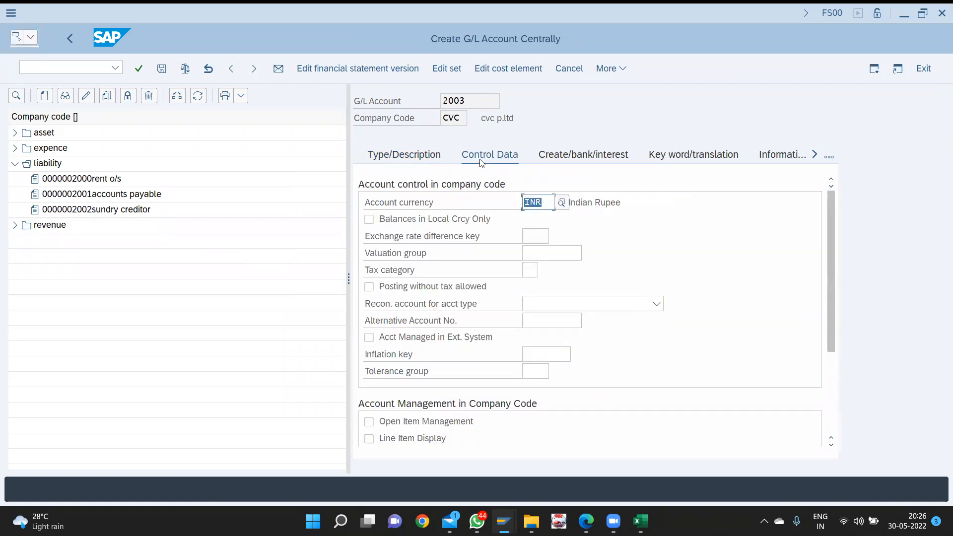
- Tick local-currency balances only, posting without tax and line item display, with sort key 001 (Posting date)
left_click(397, 226)
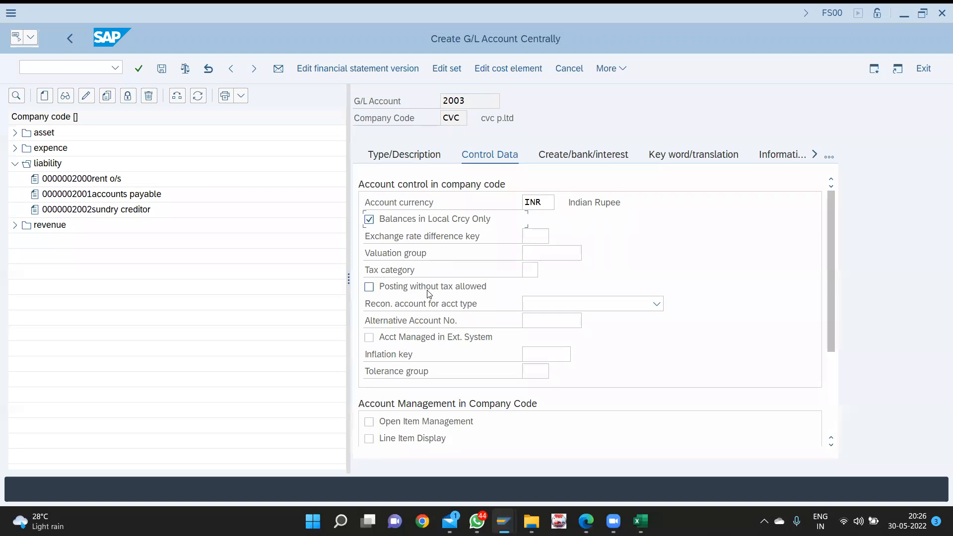
left_click(370, 288)
scroll(424, 282, "down", 3)
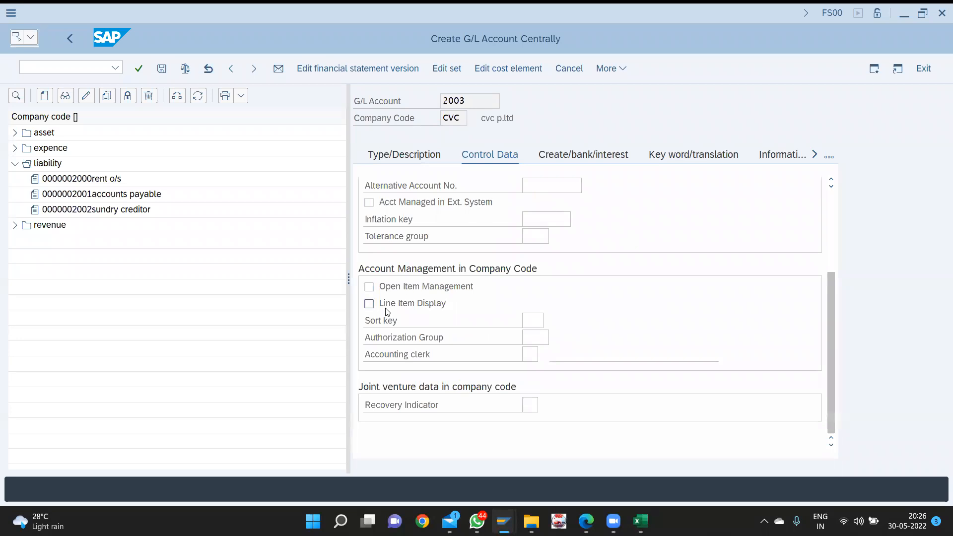
key("Tab")
type("001")
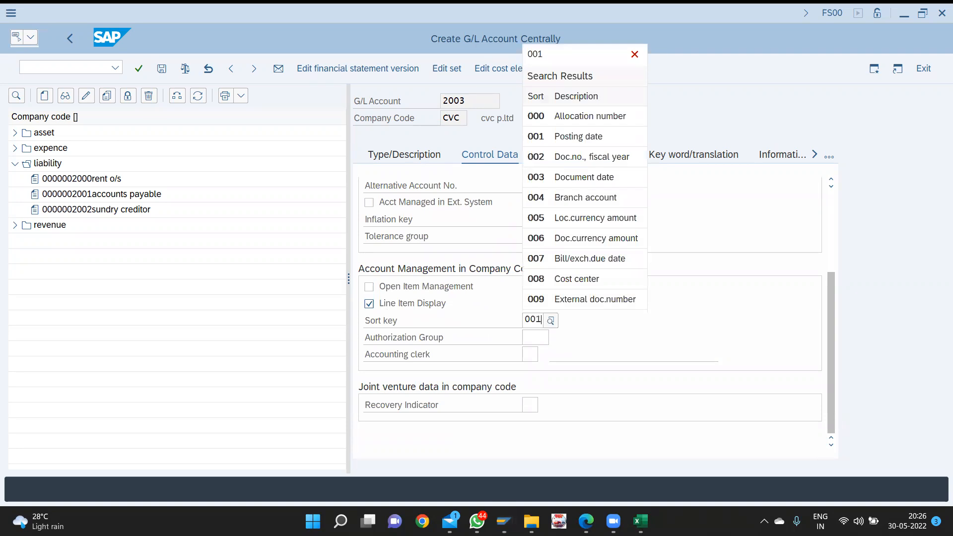
key("Down")
key("Return")
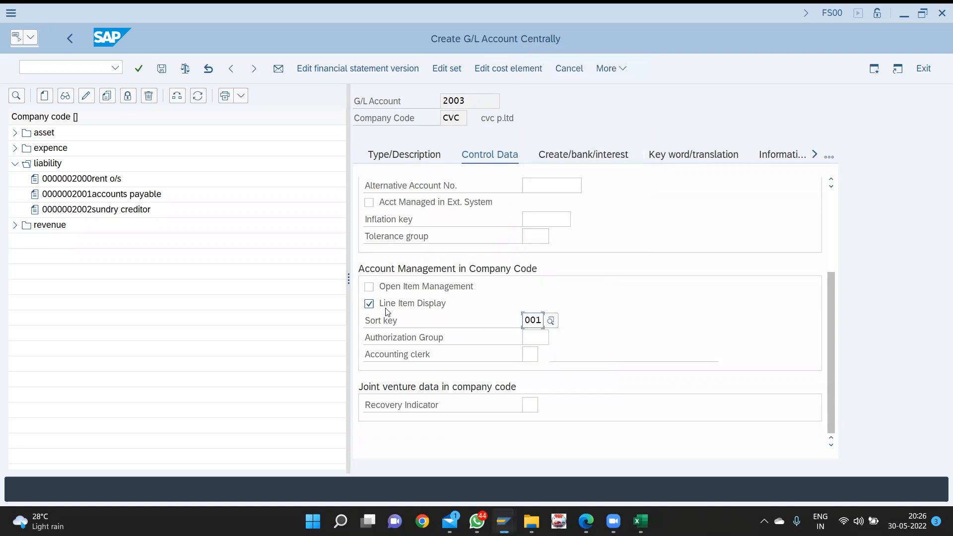
left_click(612, 154)
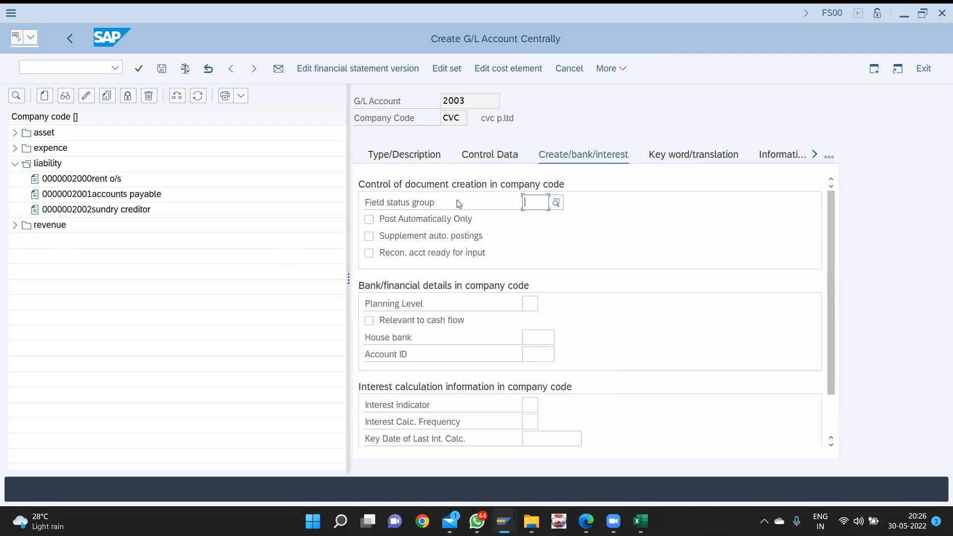
- Set field status group G001 for account 2003 and save it
type("g001")
key("Down")
key("Down")
key("Return")
key("ctrl+s")
- Switch the account tree to company code CVC and expand the liability accounts
left_click(471, 155)
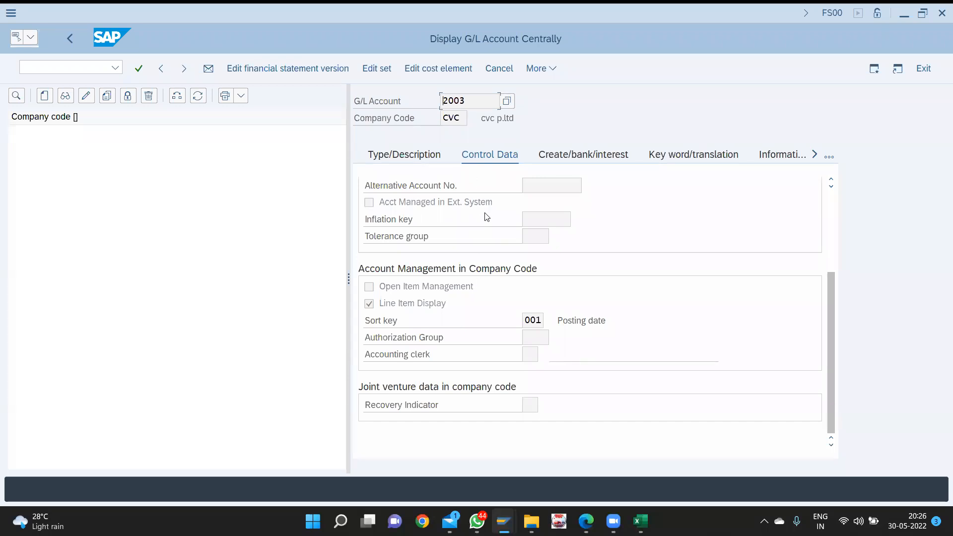
scroll(487, 217, "up", 3)
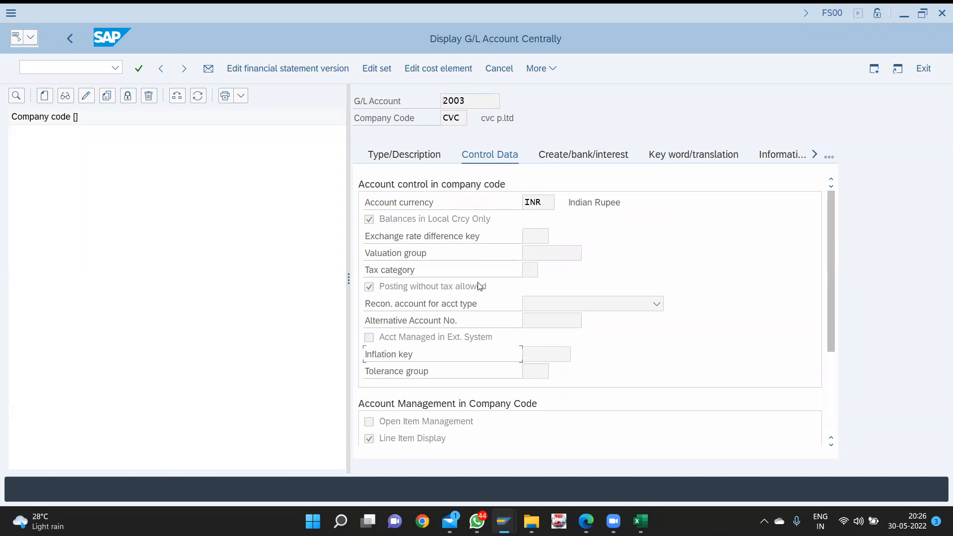
left_click(178, 97)
type("cvc")
key("Return")
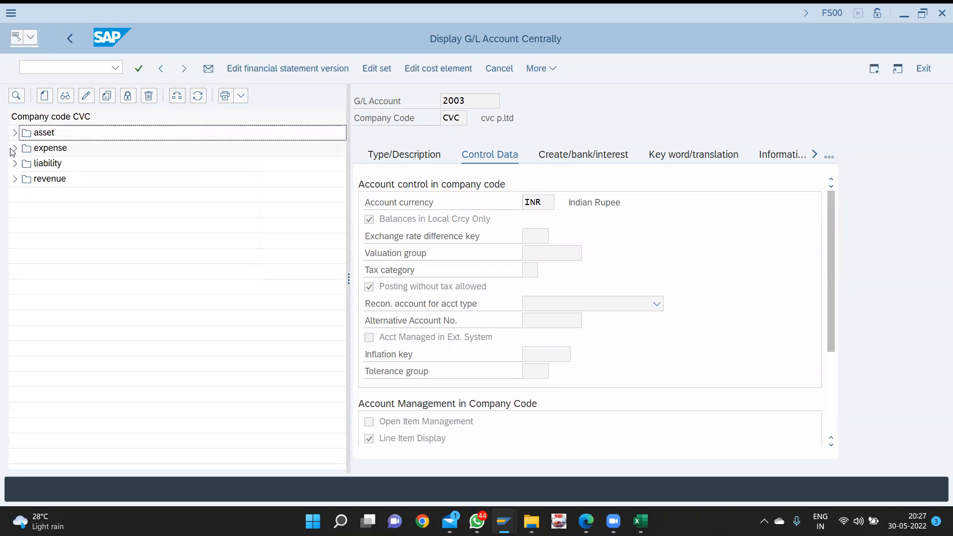
left_click(15, 164)
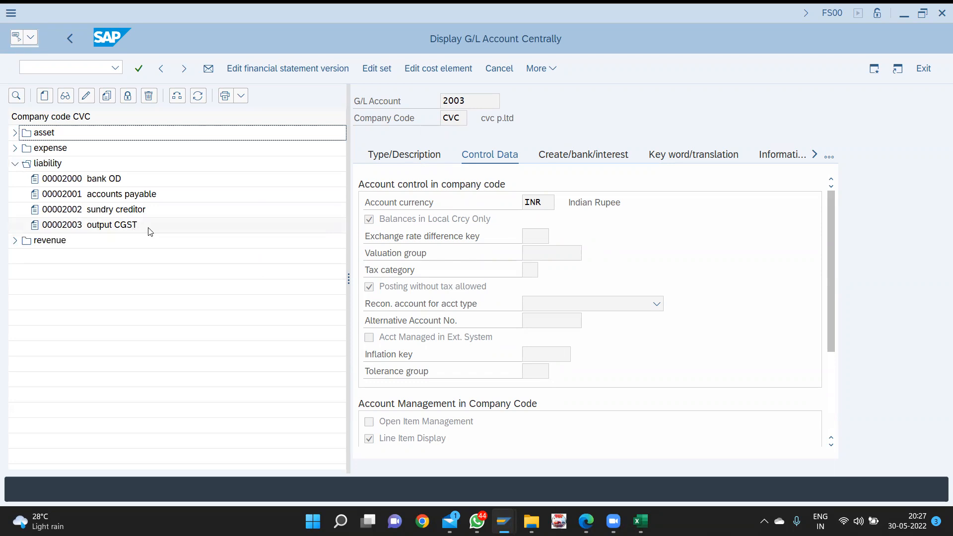
- Start new G/L account 2004 as a liability balance sheet account
left_click(48, 99)
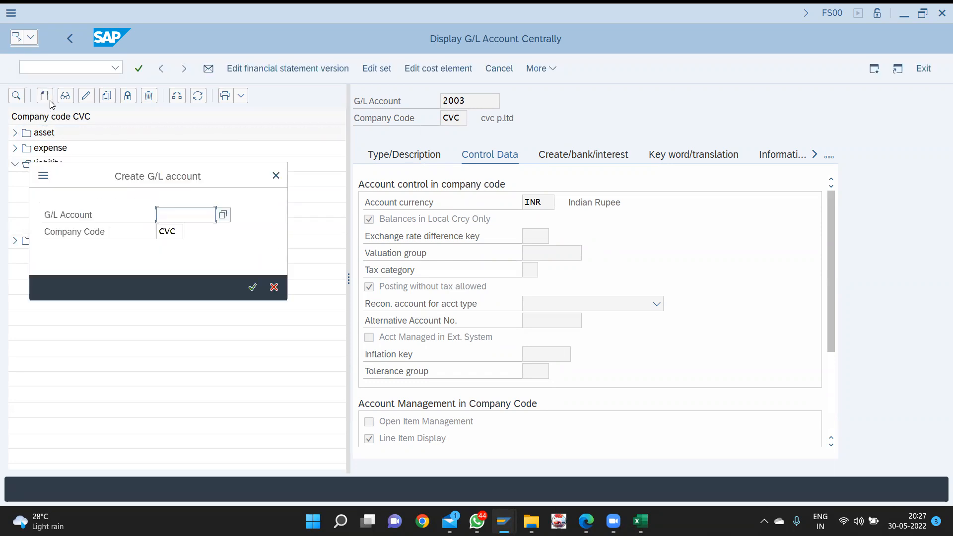
left_click_drag(126, 179, 308, 200)
type("2004")
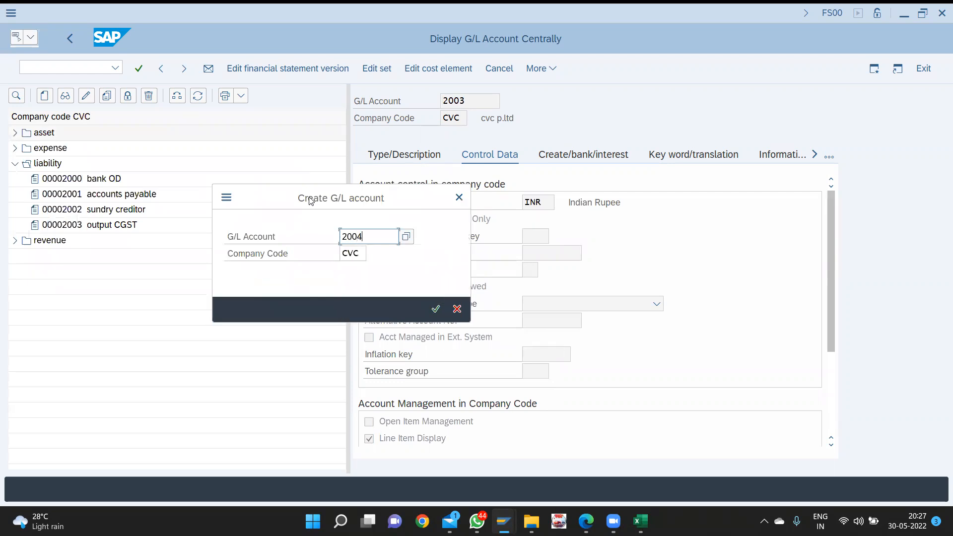
key("Return")
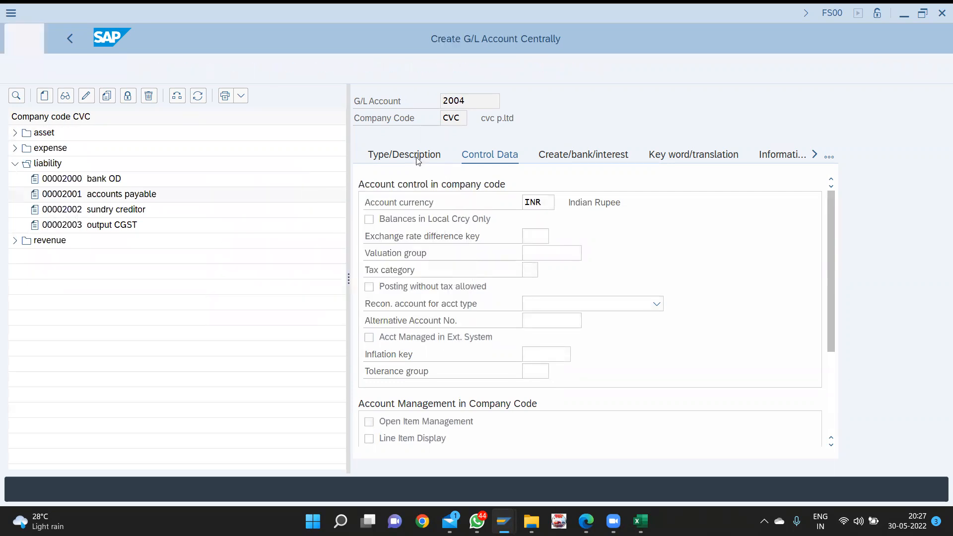
left_click(417, 158)
left_click(527, 202)
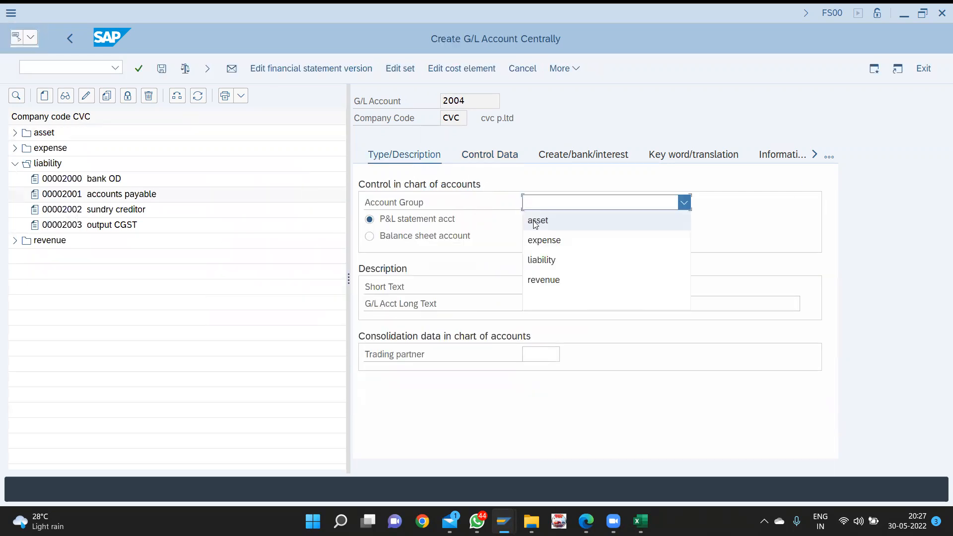
left_click(561, 267)
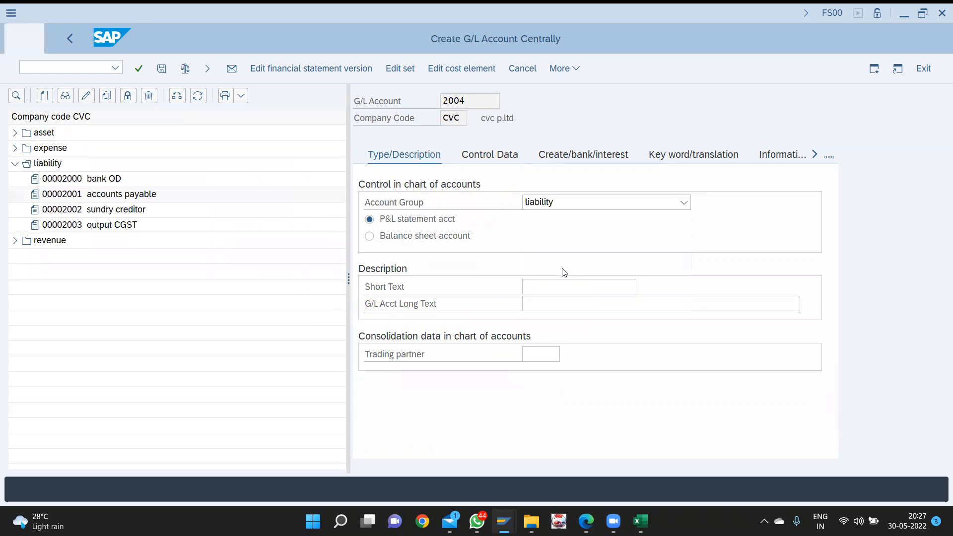
left_click(416, 238)
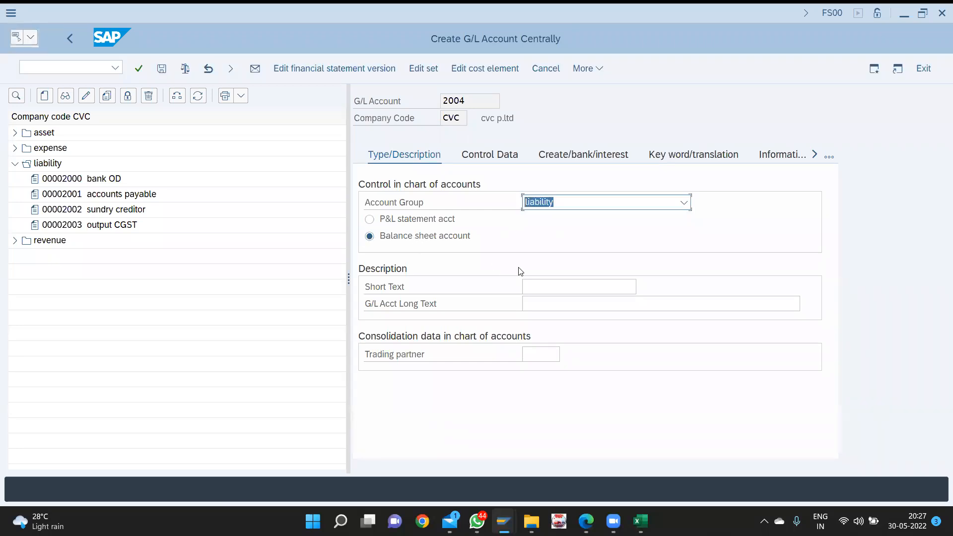
- Enter 'output SGST' as the account's short text and long text
type("output CGST\\")
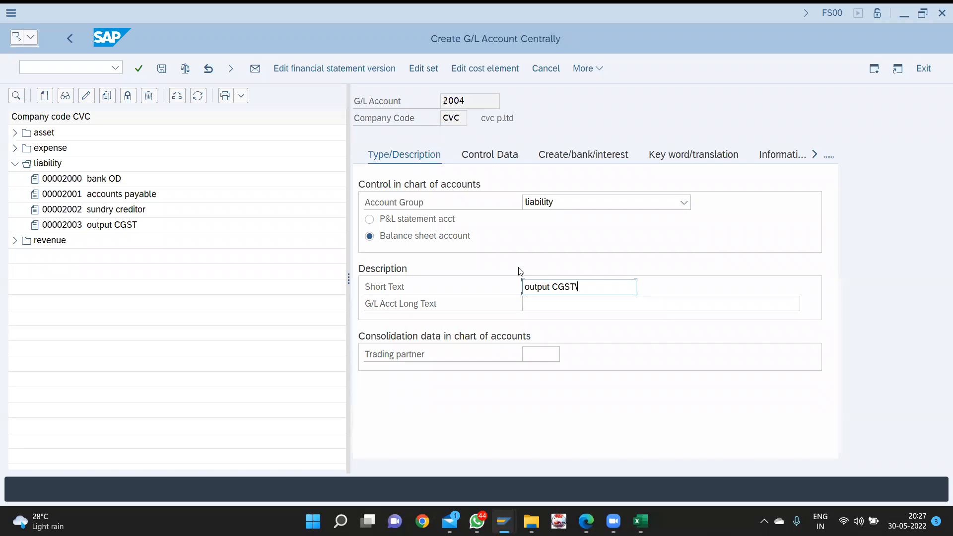
key("BackSpace")
key("BackSpace")
key("BackSpace")
key("BackSpace")
type("sgst")
key("BackSpace")
key("BackSpace")
key("BackSpace")
type("sgst")
key("BackSpace")
key("BackSpace")
key("BackSpace")
key("BackSpace")
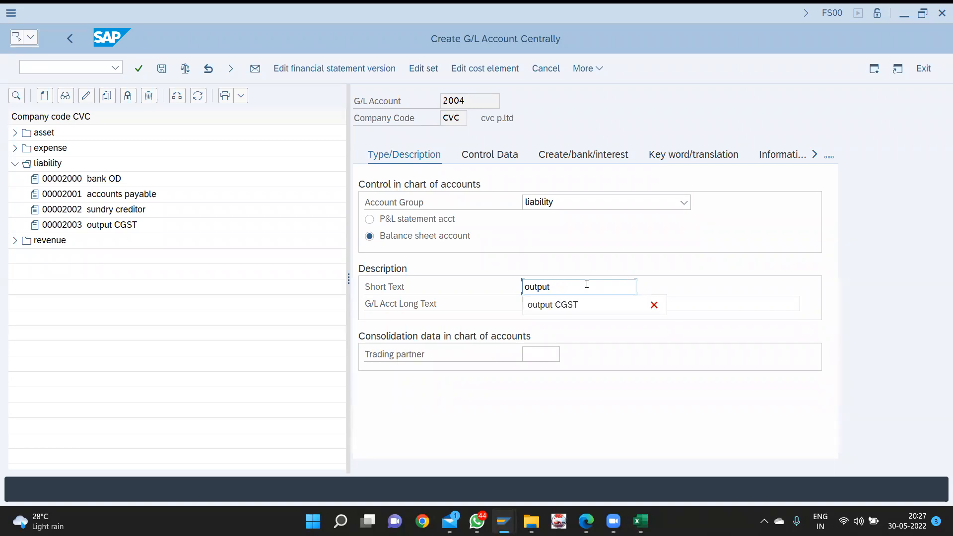
type("sgst")
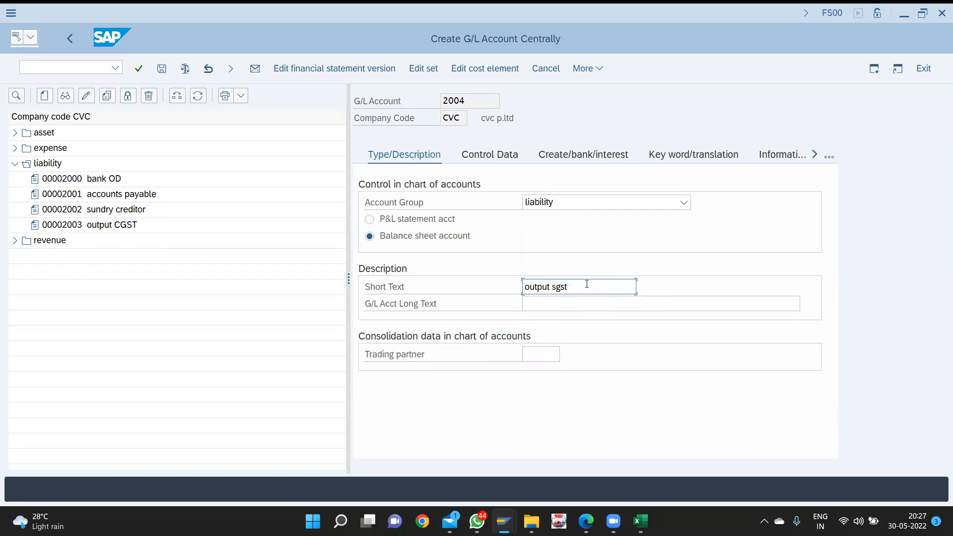
key("BackSpace")
key("BackSpace")
key("BackSpace")
type("SGST")
left_click_drag(581, 290, 492, 273)
key("ctrl+c")
key("Tab")
key("ctrl+v")
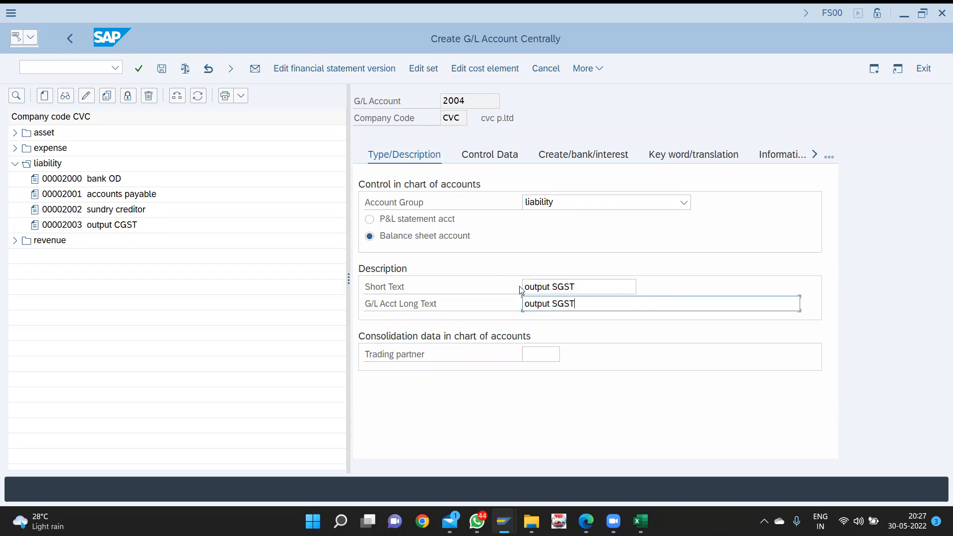
- Tick local-currency balances, line item display and posting without tax, with sort key 001
left_click(499, 157)
left_click(423, 218)
key("Tab")
key("Tab")
key("Tab")
key("Tab")
key("Tab")
key("Tab")
key("Tab")
key("Tab")
key("Tab")
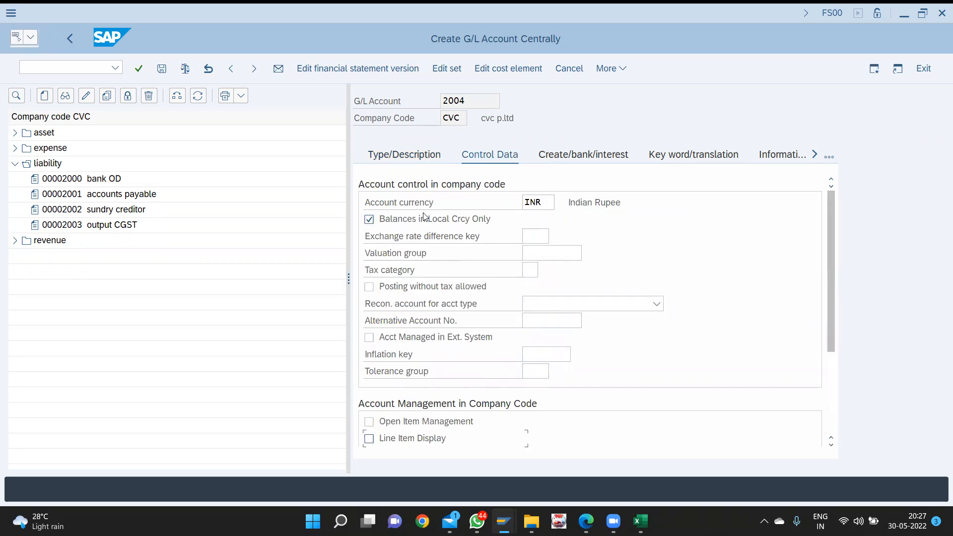
key("space")
key("Tab")
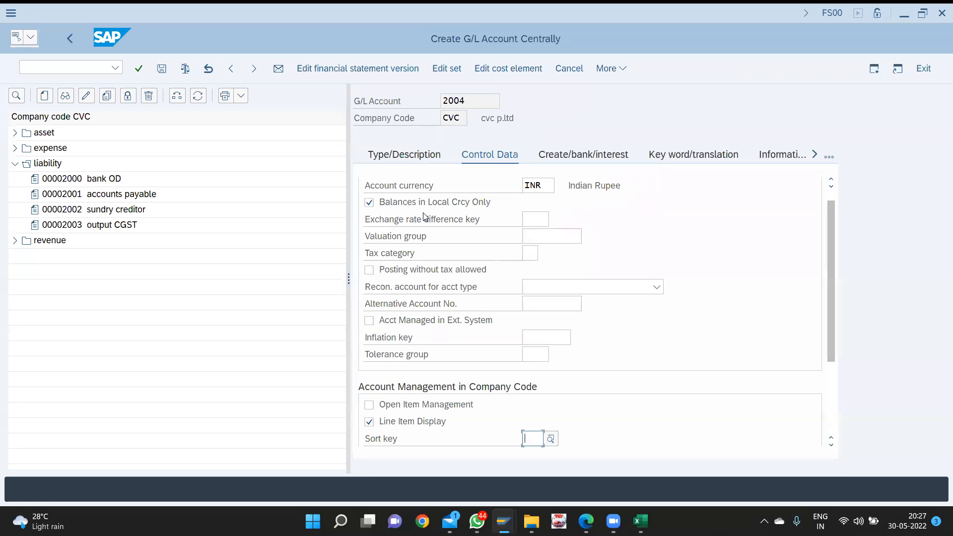
left_click(402, 271)
left_click(529, 438)
type("001")
key("Down")
key("Return")
- Give account 2004 field status group G001
left_click(616, 158)
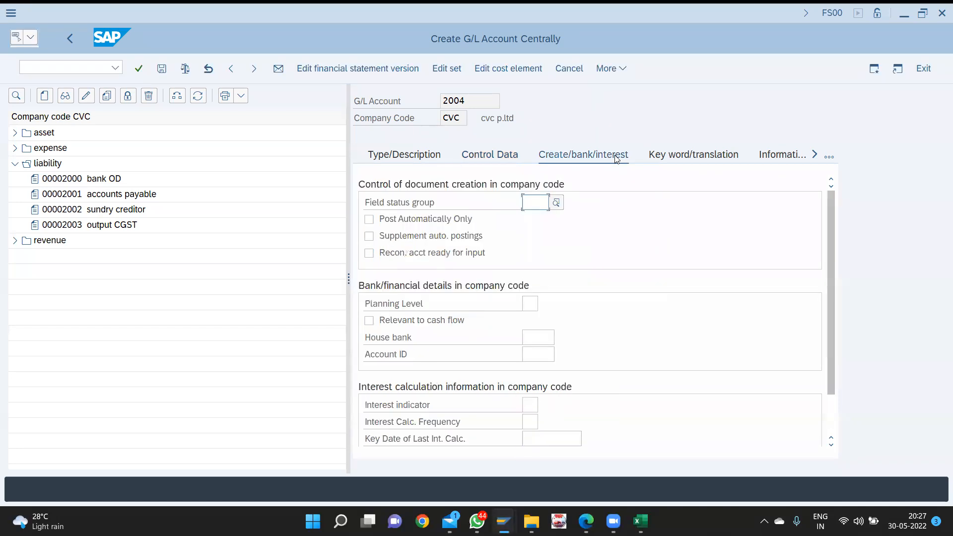
type("G001")
key("Down")
key("Return")
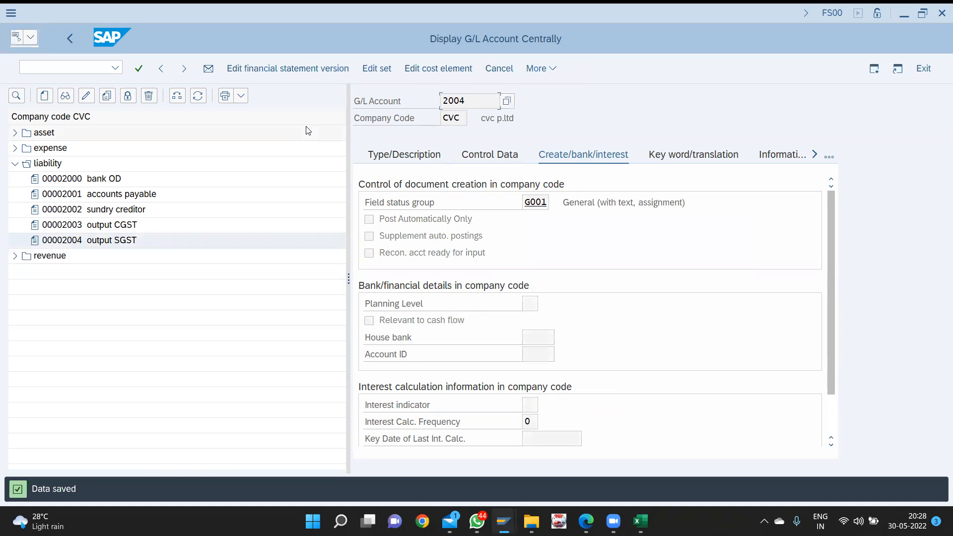
left_click(43, 96)
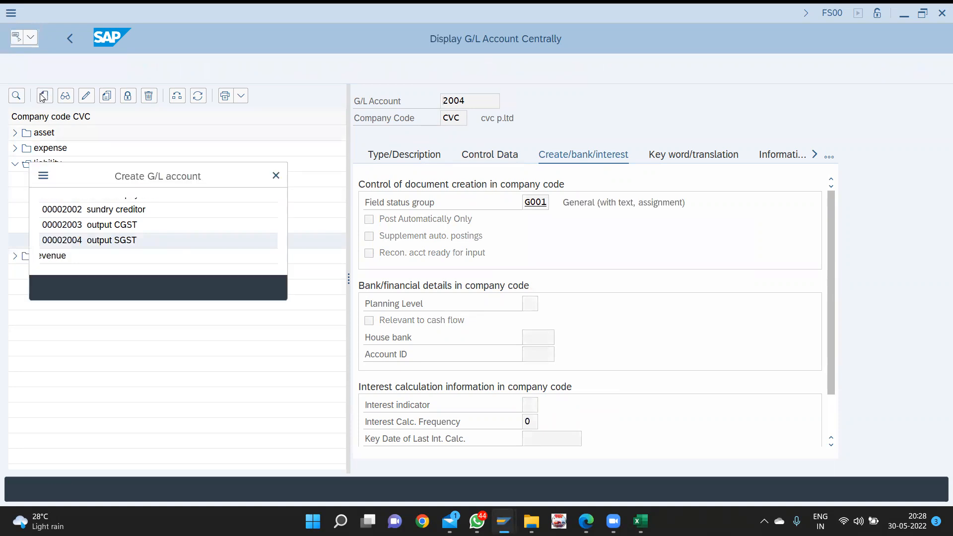
- Create account 2005 as a liability account with short and long text 'output IGST'
type("2005")
key("Return")
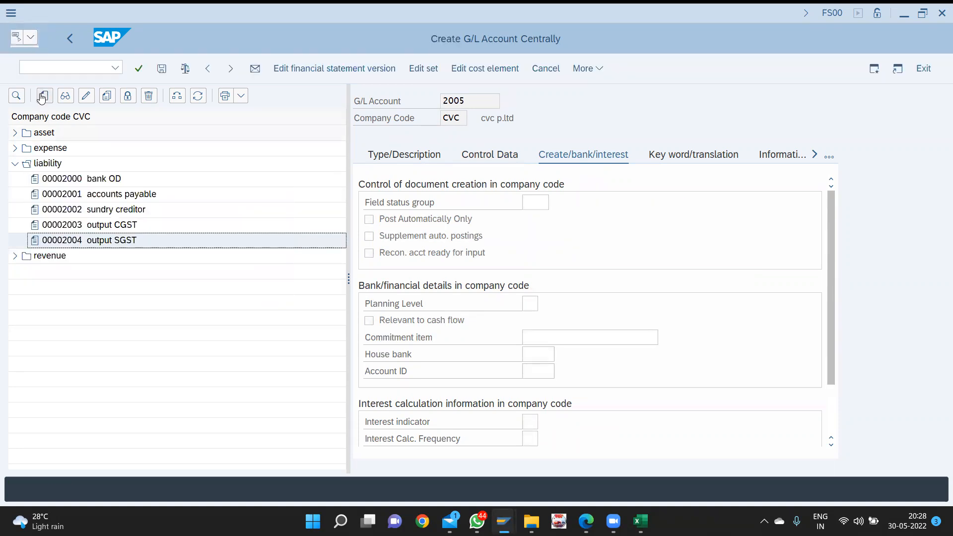
left_click(410, 157)
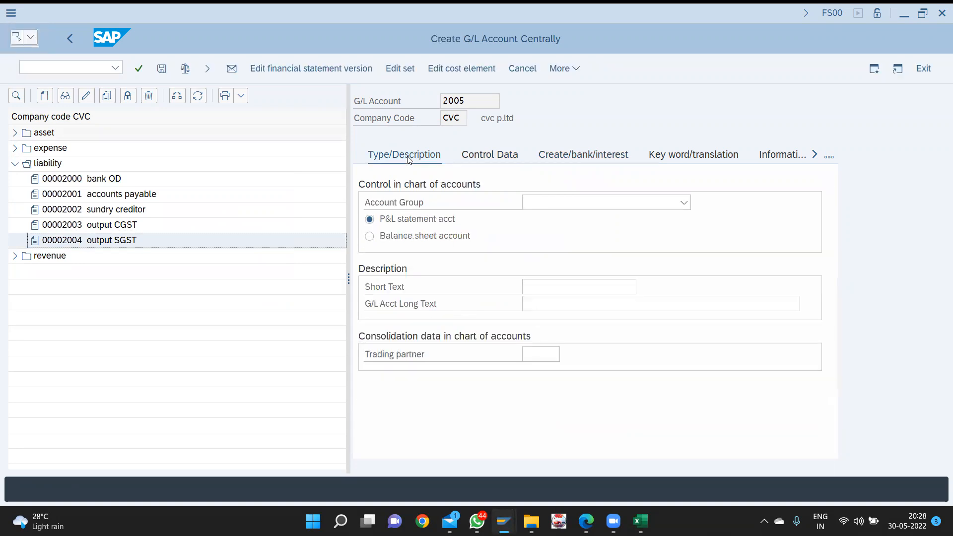
left_click(548, 204)
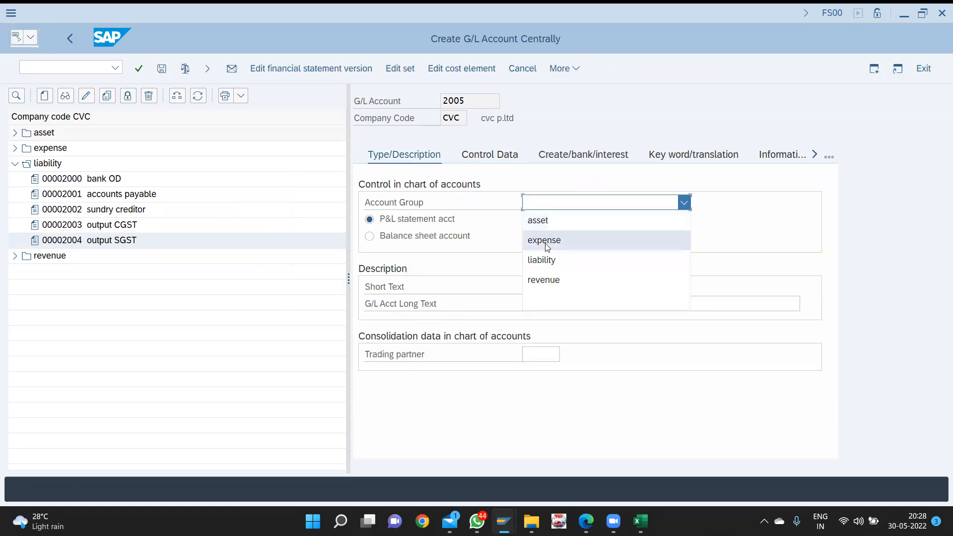
left_click(546, 259)
left_click(547, 285)
left_click(547, 286)
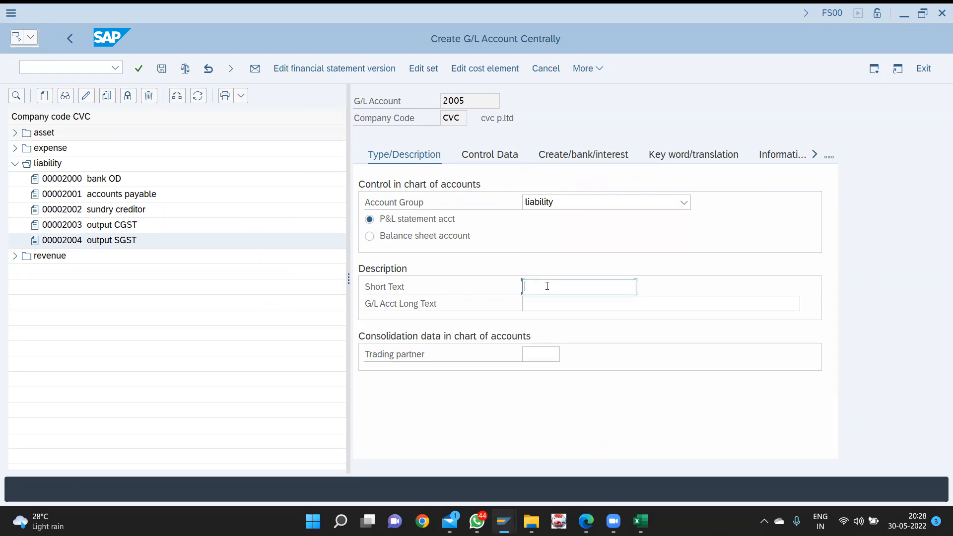
type("outpu")
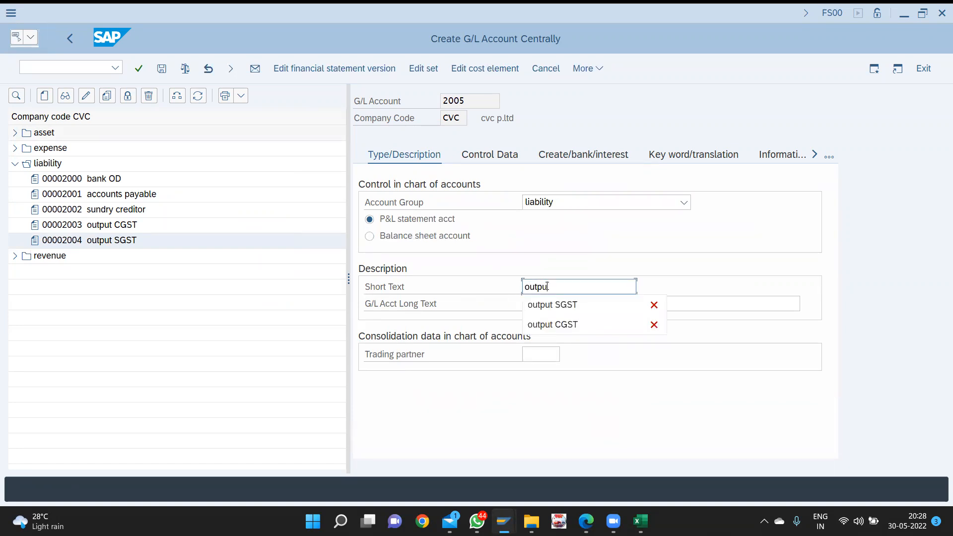
type("t IGST")
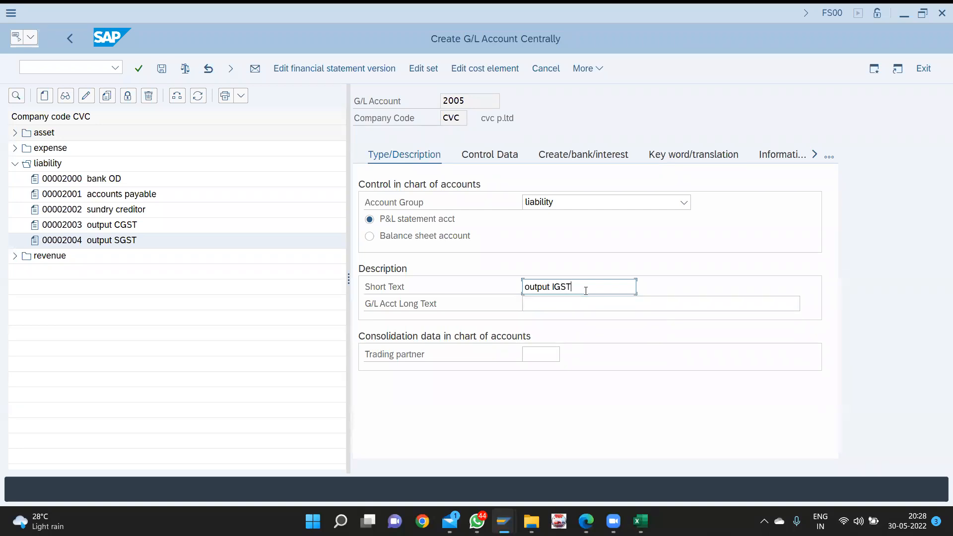
key("ctrl+a")
key("Tab")
key("ctrl+v")
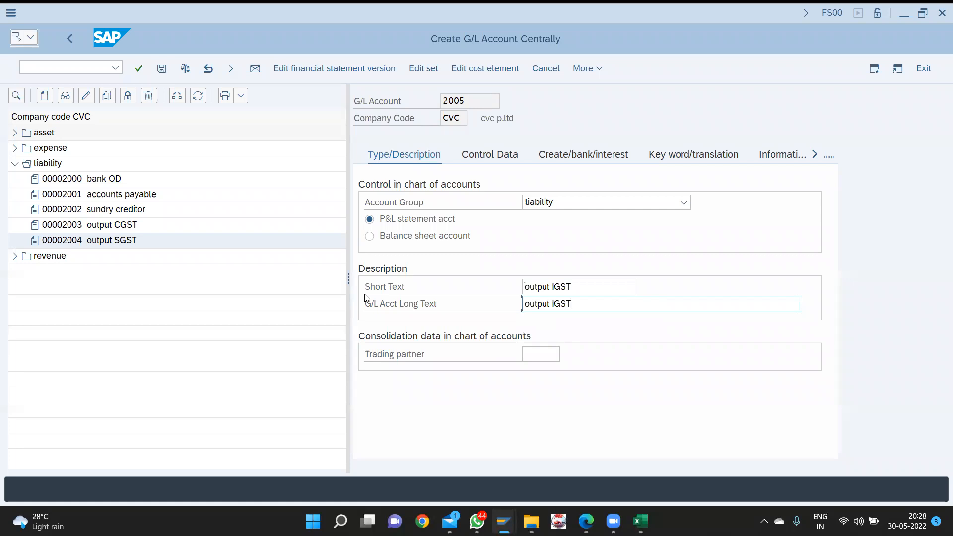
- Give account 2005 sort key 001 and field status group G001, then save it
left_click(491, 156)
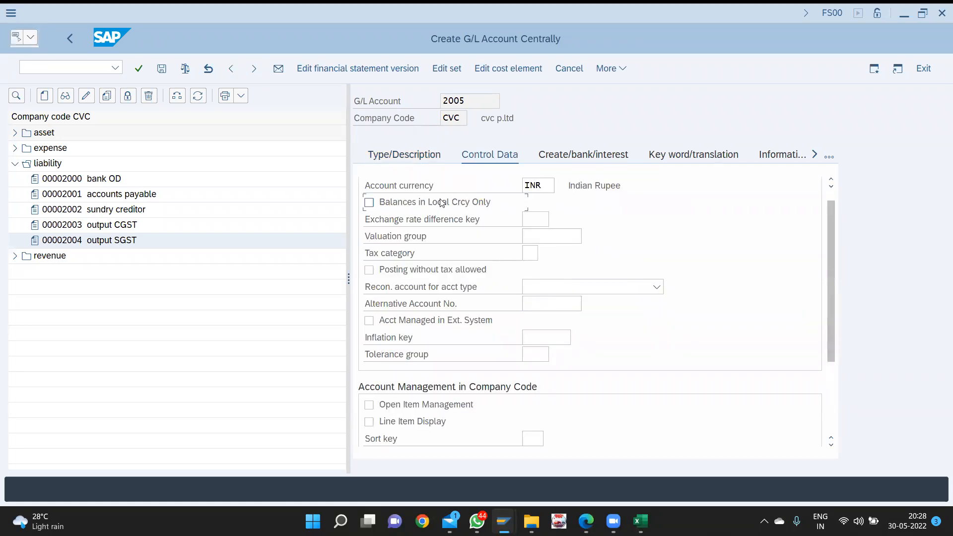
key("Tab")
key("Tab")
key("Tab")
key("Tab")
key("Tab")
key("Tab")
key("Tab")
key("Tab")
key("Tab")
key("Tab")
key("Tab")
key("Tab")
type("001")
key("Down")
key("Return")
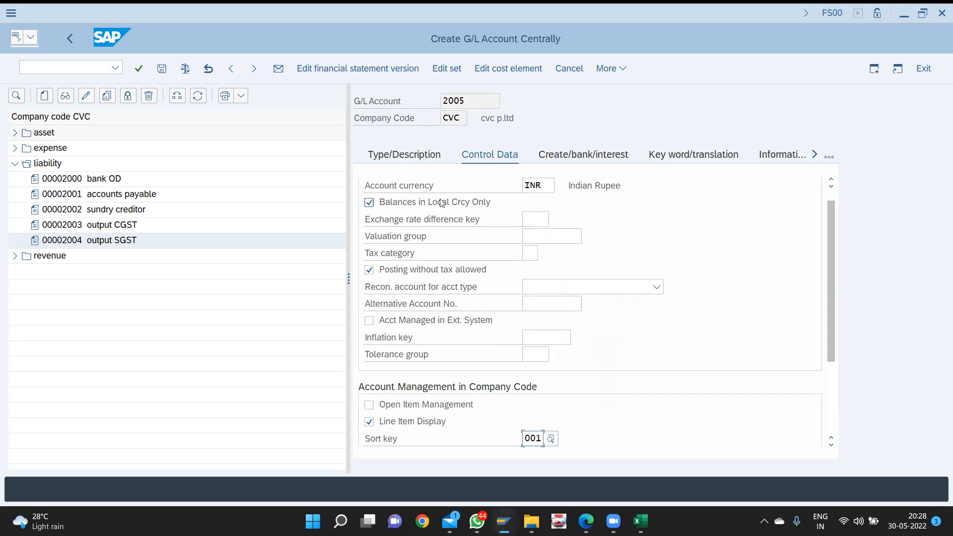
left_click(581, 156)
type("g001")
key("Down")
key("Return")
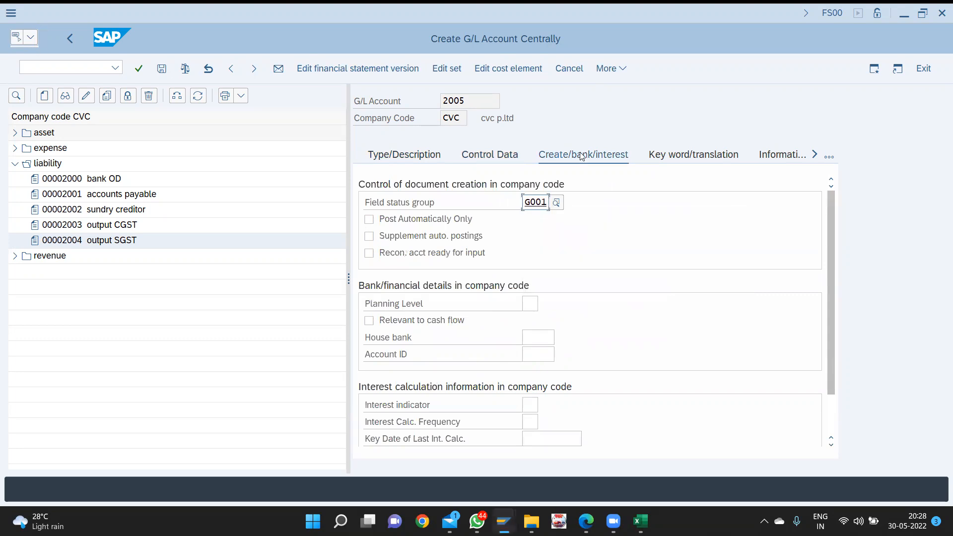
key("ctrl+s")
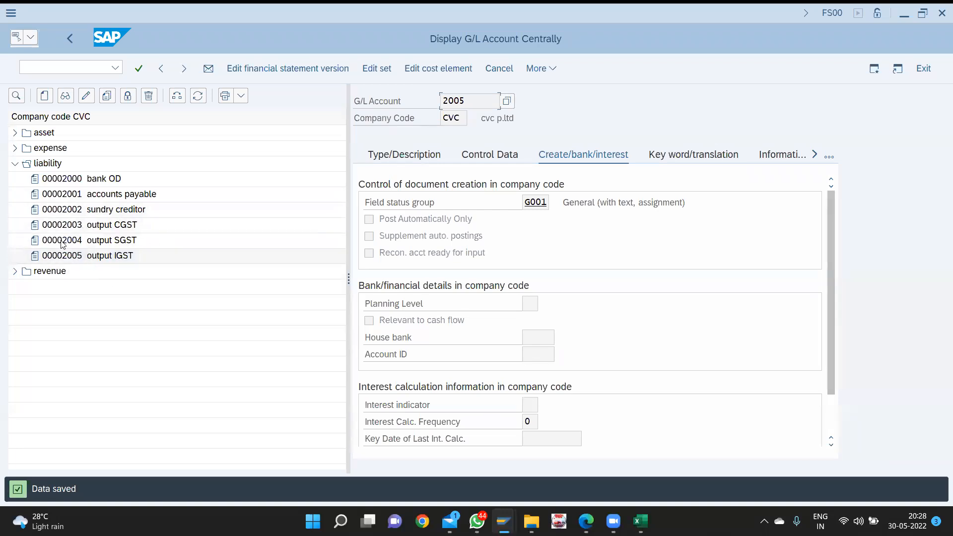
left_click(15, 132)
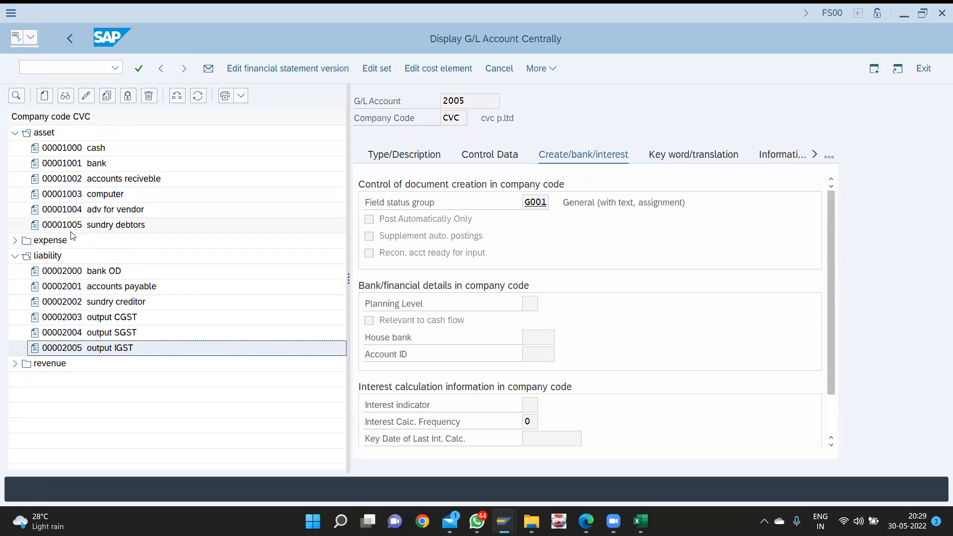
left_click(42, 99)
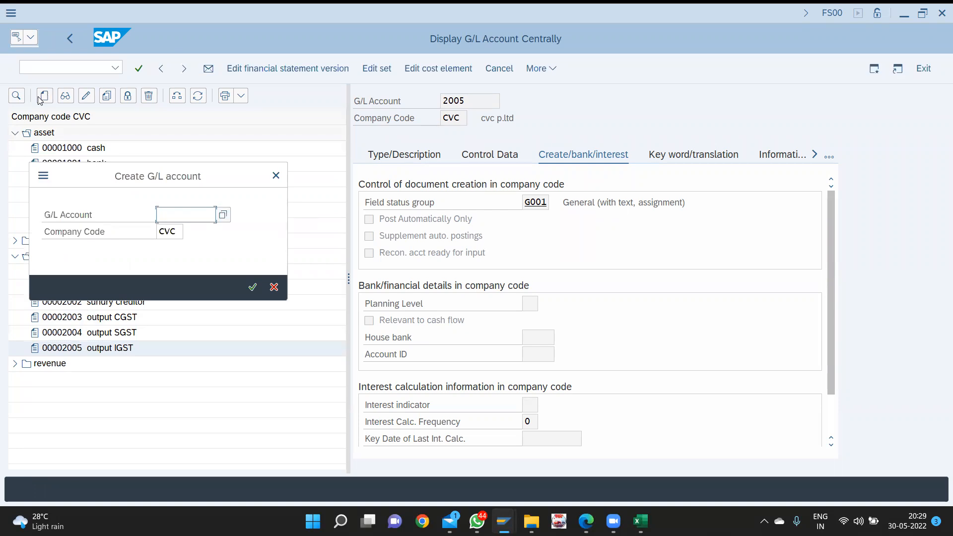
- Start account 1006 as an asset balance-sheet account with short and long text 'input CGST'
type("1006")
key("Return")
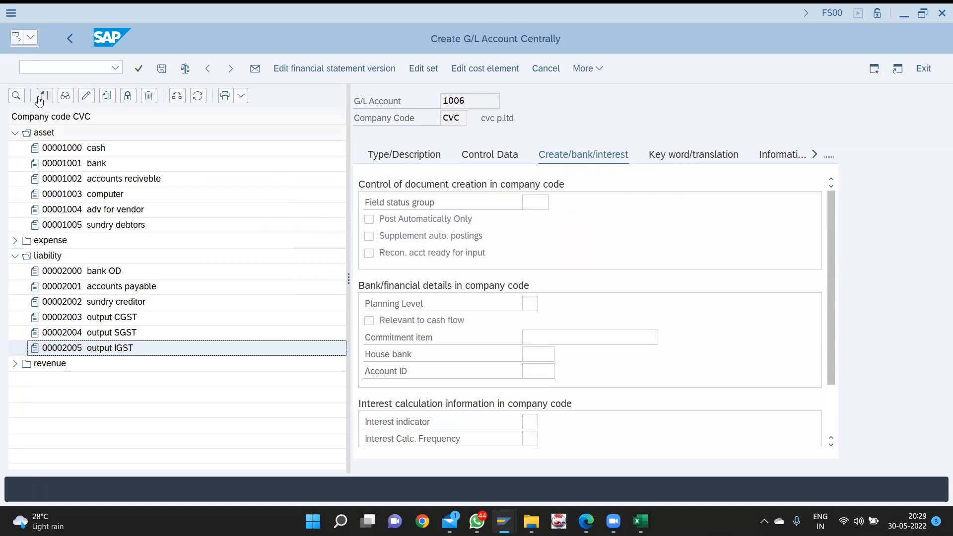
left_click(386, 153)
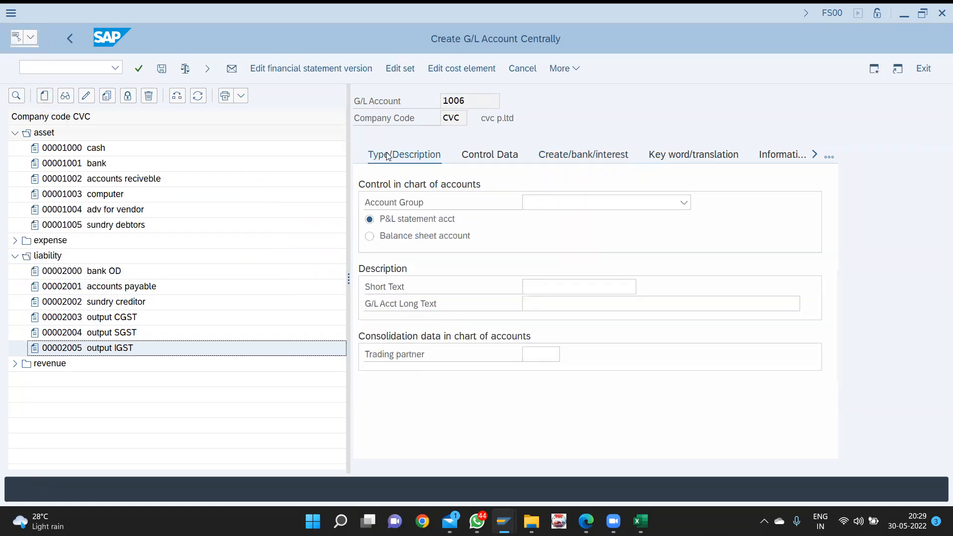
left_click(543, 199)
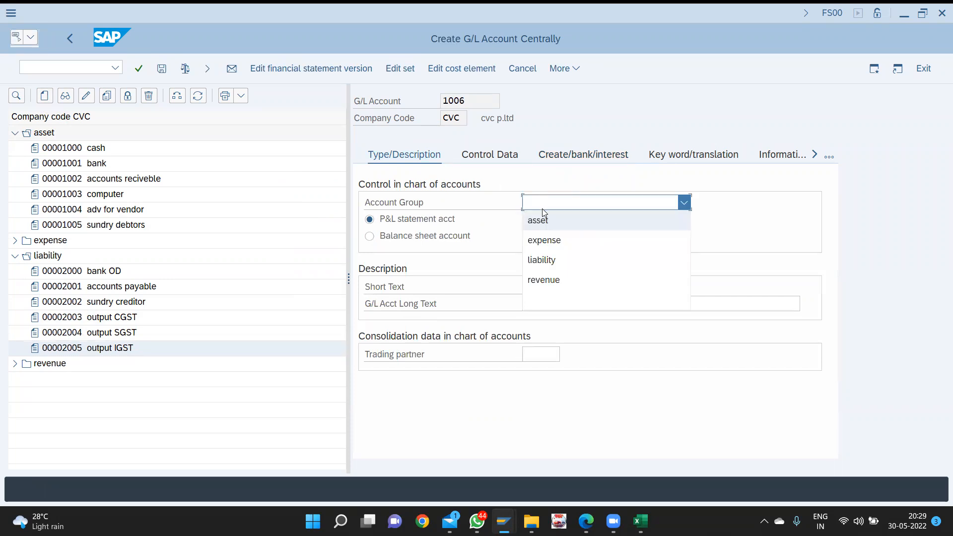
left_click(540, 213)
left_click(443, 234)
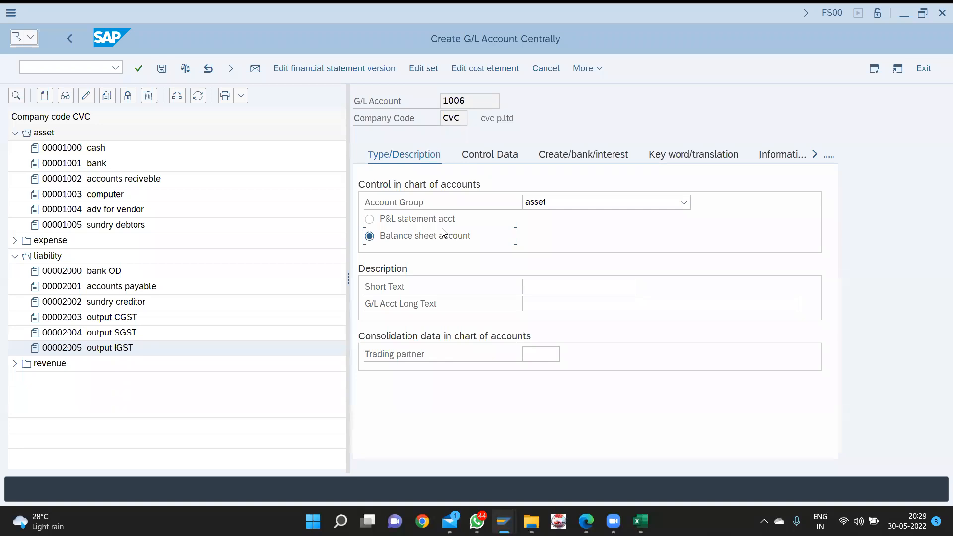
key("Tab")
type("input CGST")
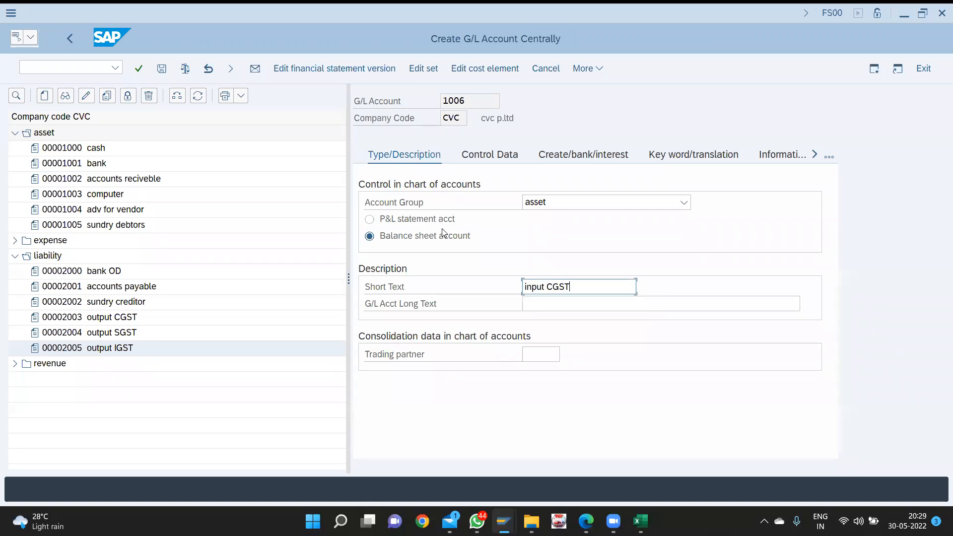
key("Tab")
type("inpu")
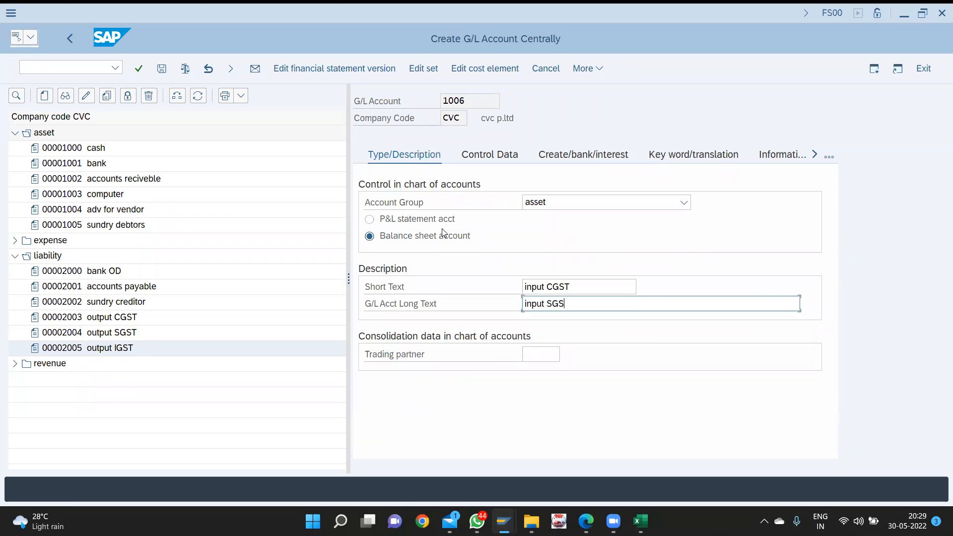
type("T")
- Set local-currency balances, line item display, sort key 001 and field status group G001, then save
left_click(510, 157)
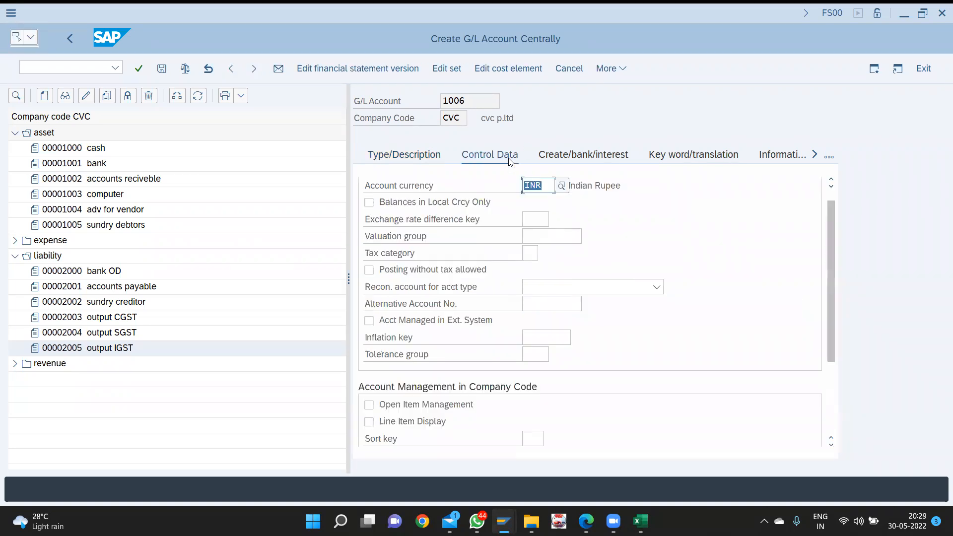
left_click(457, 207)
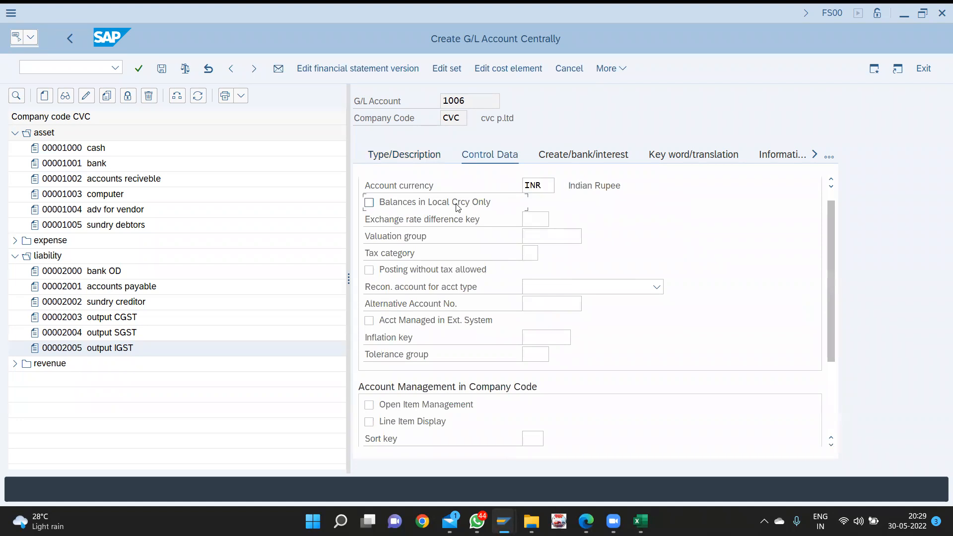
left_click(458, 207)
key("Tab")
key("Tab")
key("Tab")
key("Tab")
key("Tab")
key("Tab")
key("Tab")
key("Tab")
key("Tab")
key("Tab")
key("space")
type("001")
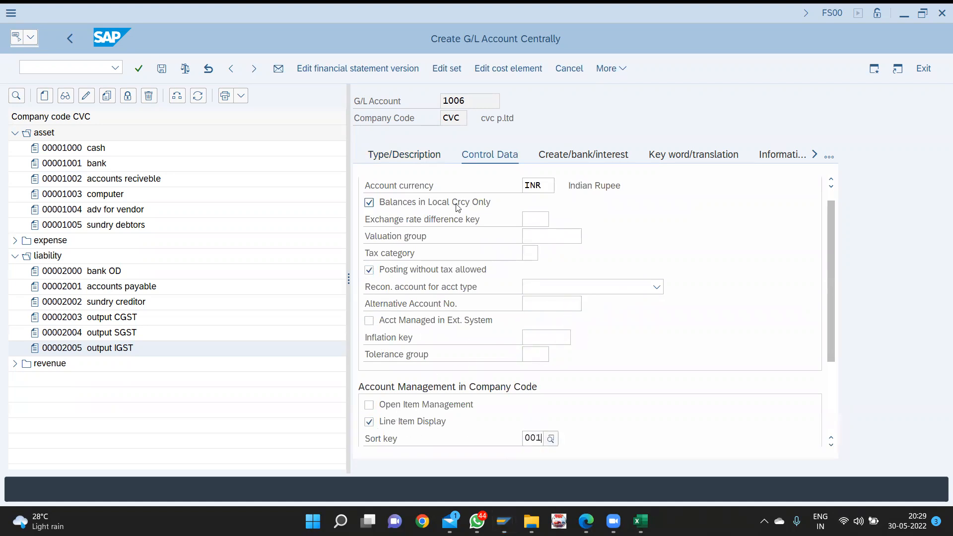
key("Return")
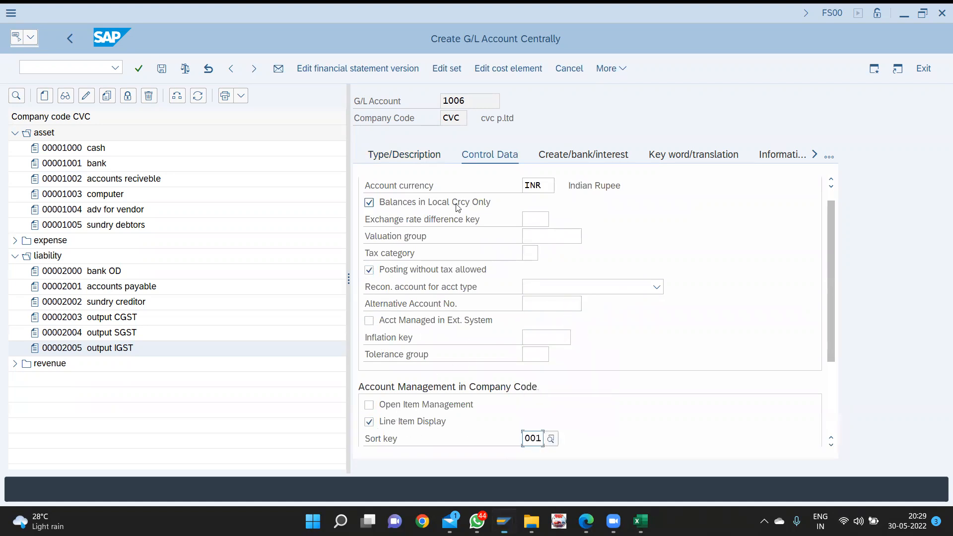
left_click(557, 154)
type("g001")
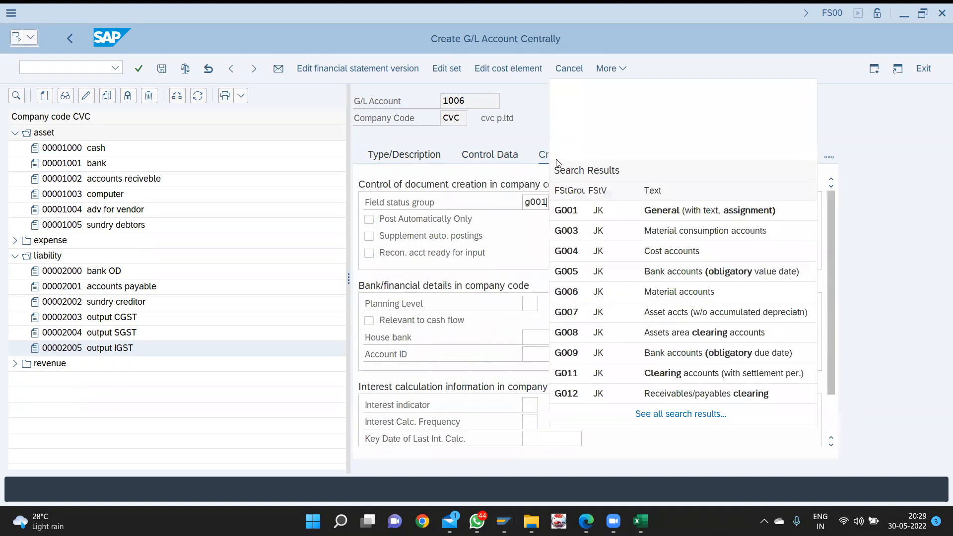
key("Down")
key("Return")
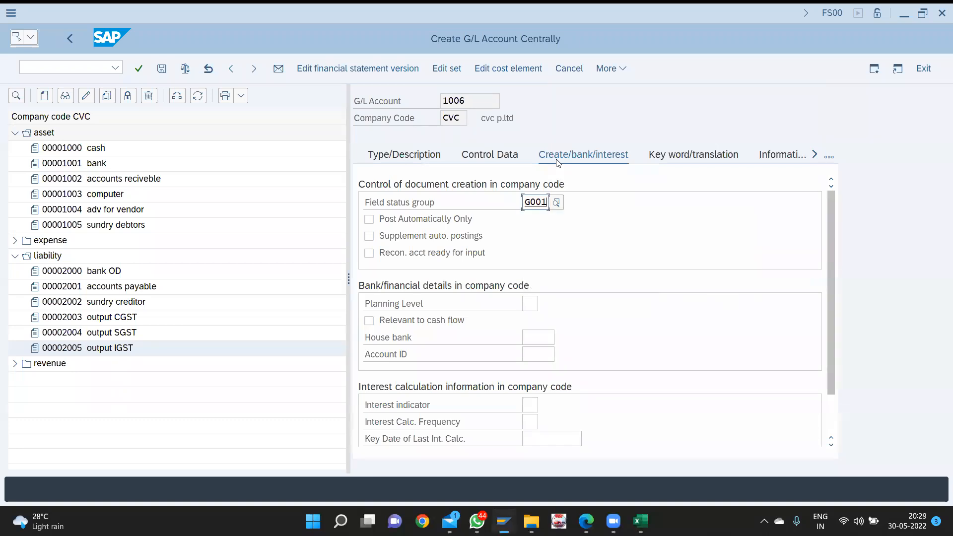
key("ctrl+s")
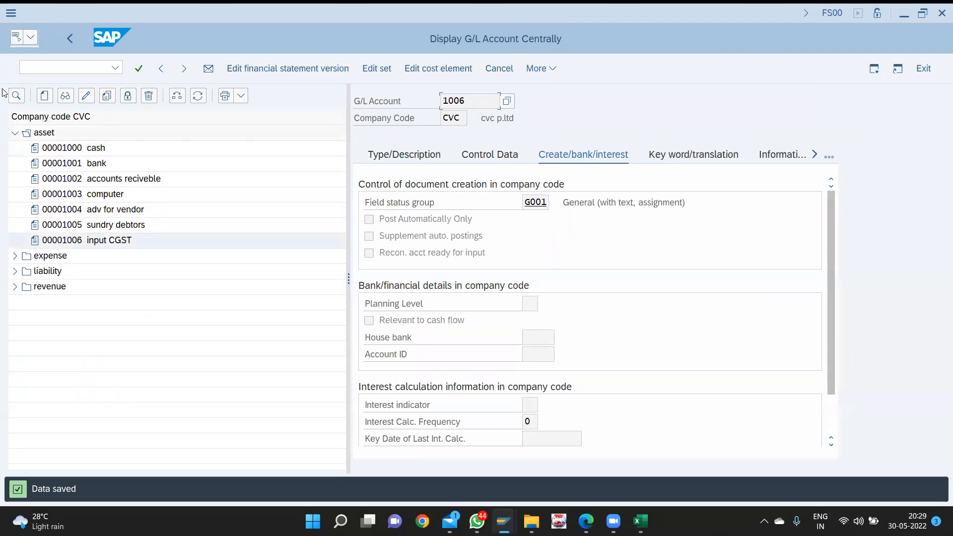
- Begin creating a new G/L account numbered 1007
left_click(40, 99)
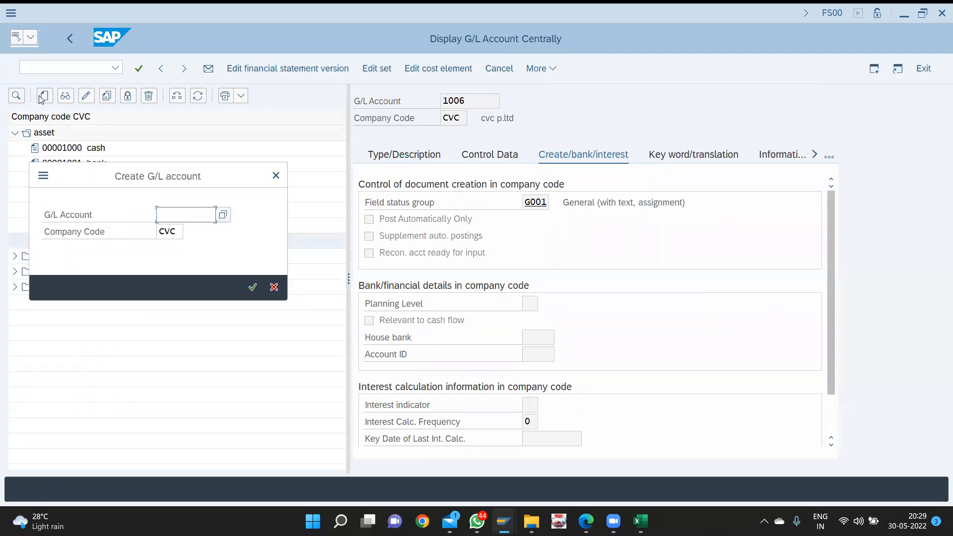
left_click_drag(179, 178, 417, 171)
type("100")
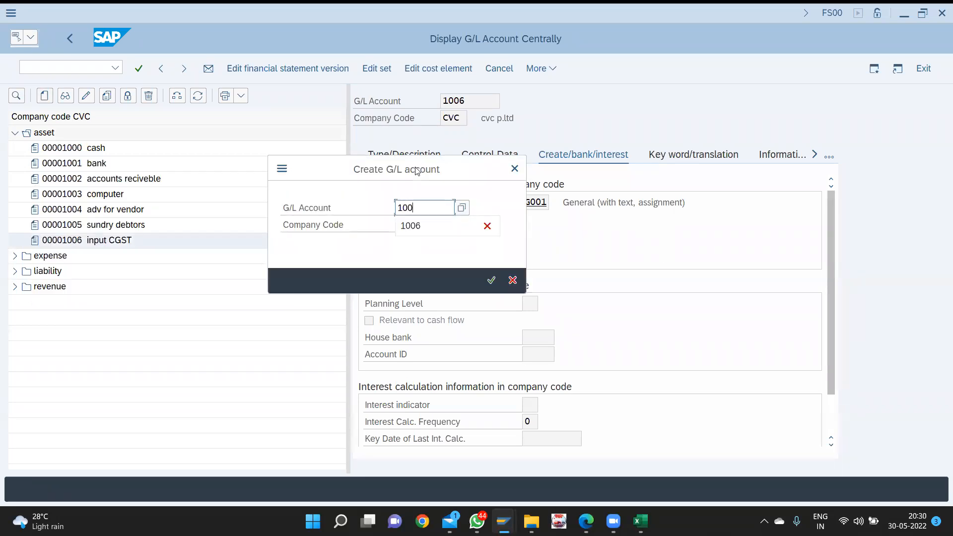
type("7")
key("Return")
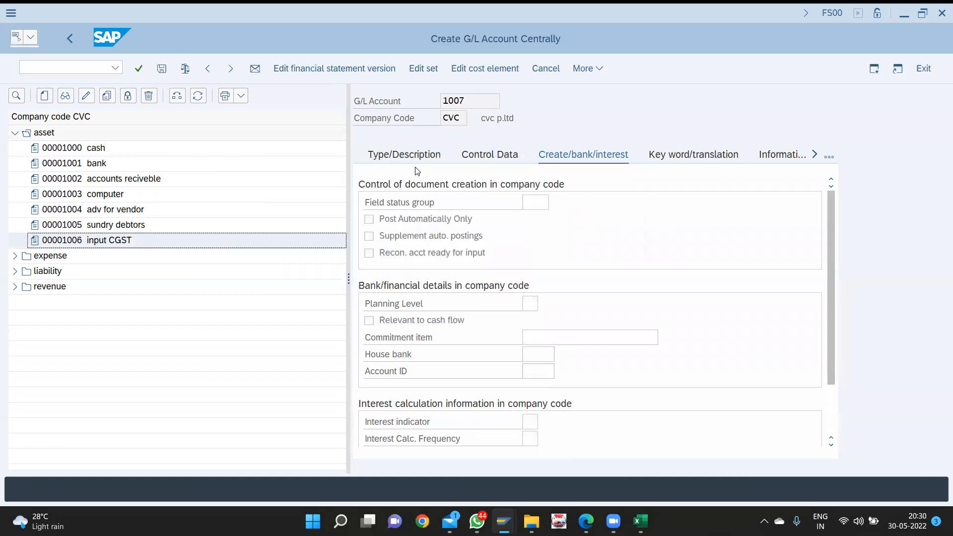
- Make 1007 an asset balance-sheet account with short and long text 'input SGST'
left_click(436, 155)
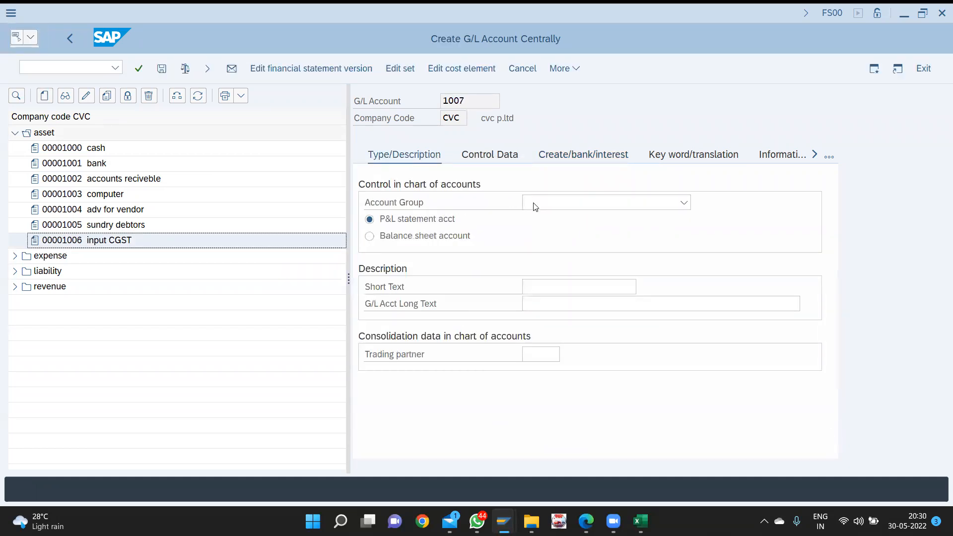
left_click(554, 207)
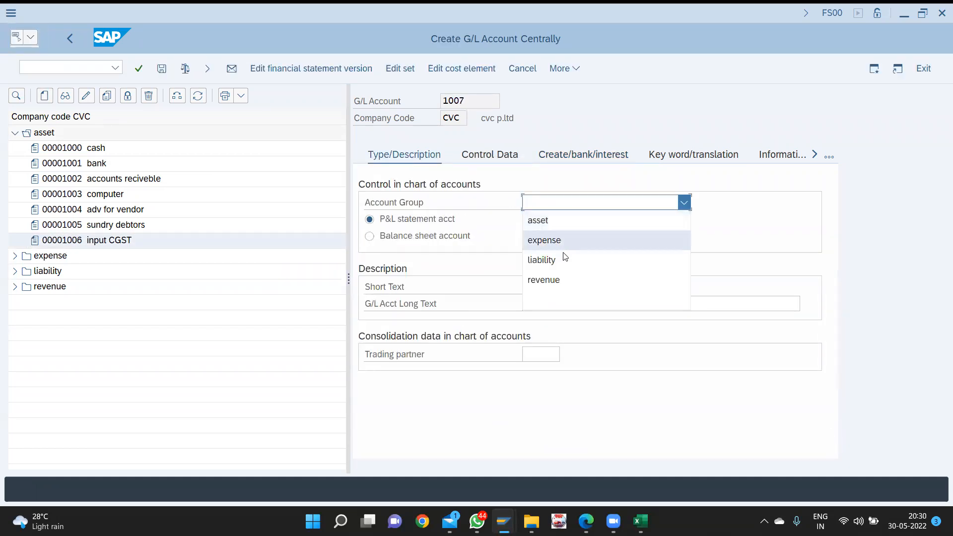
left_click(570, 220)
left_click(407, 236)
left_click(546, 286)
type("in")
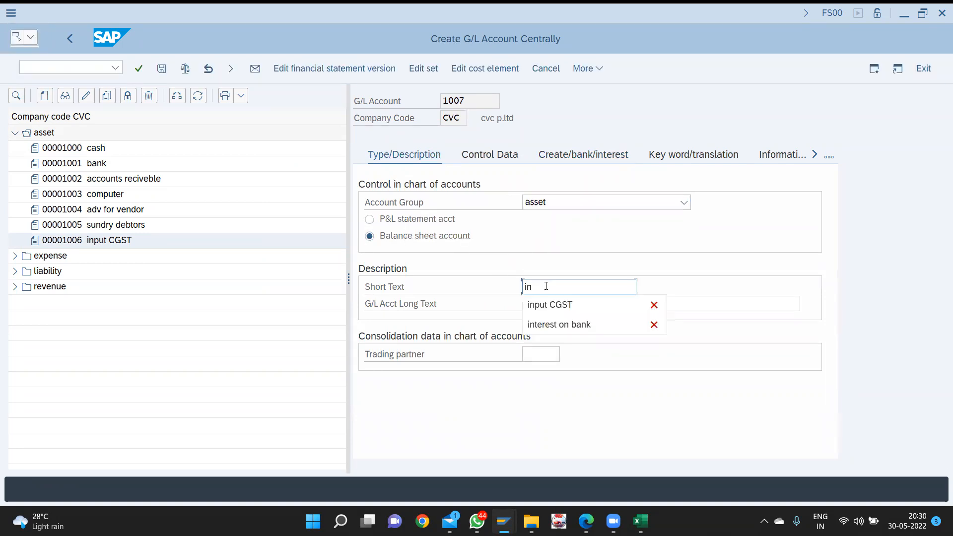
key("Return")
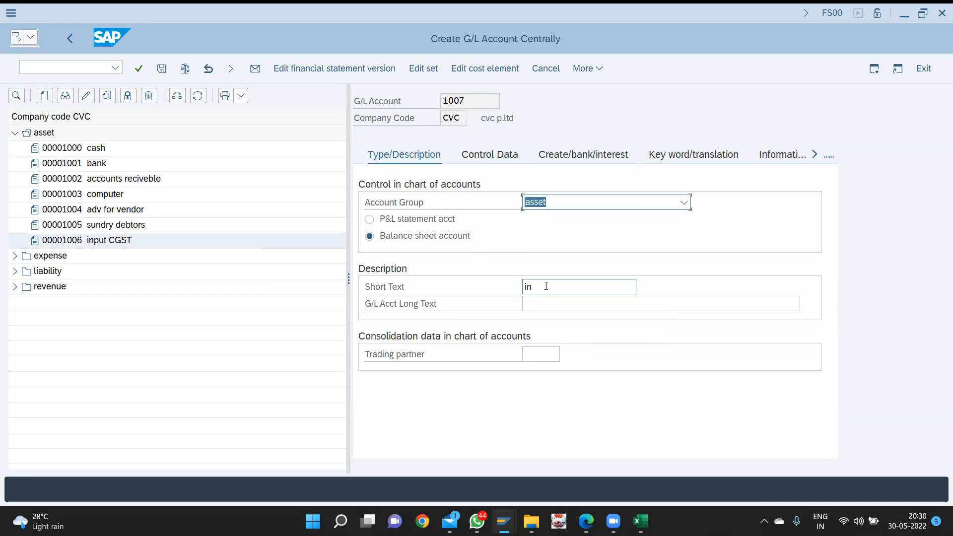
left_click(546, 286)
type("p")
key("Down")
key("Return")
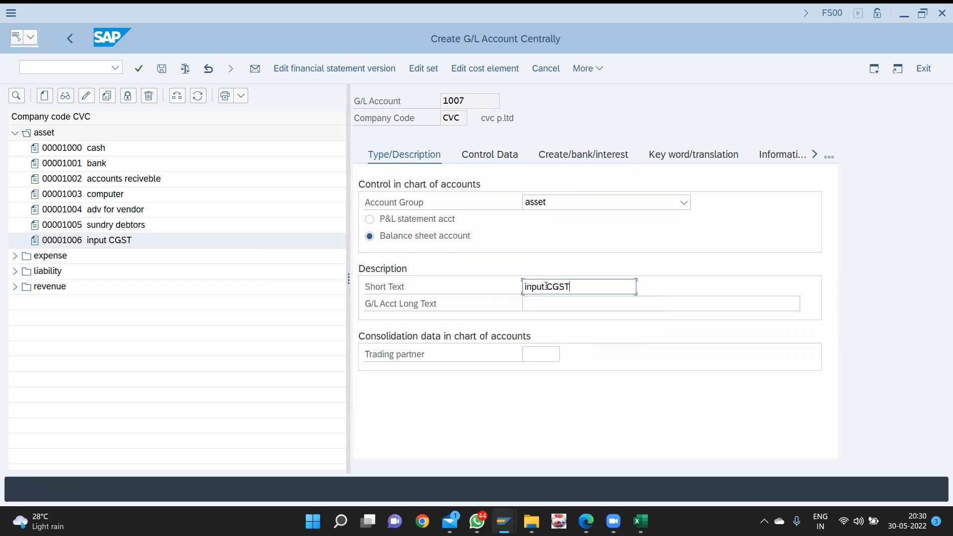
key("BackSpace")
key("BackSpace")
key("BackSpace")
type("SGST")
left_click(563, 298)
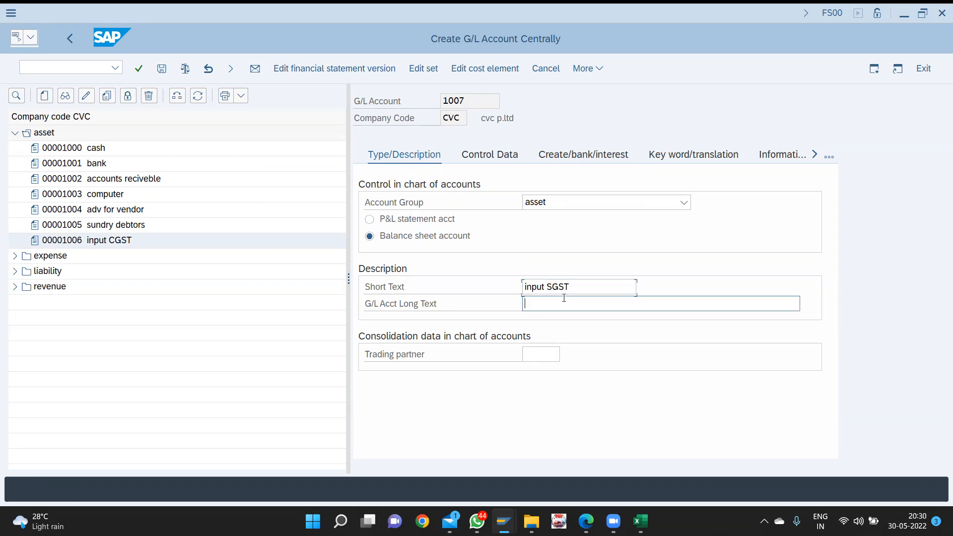
type("input")
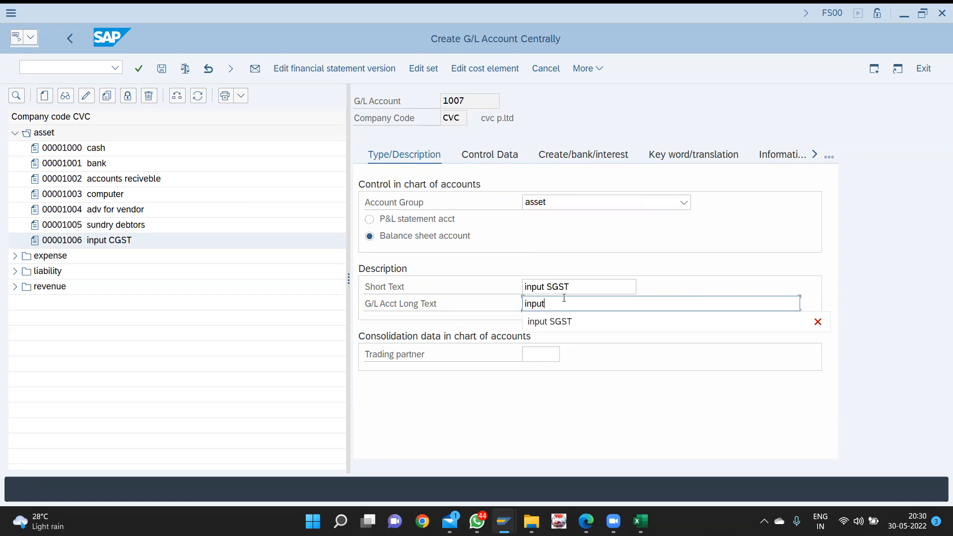
type(" SGST")
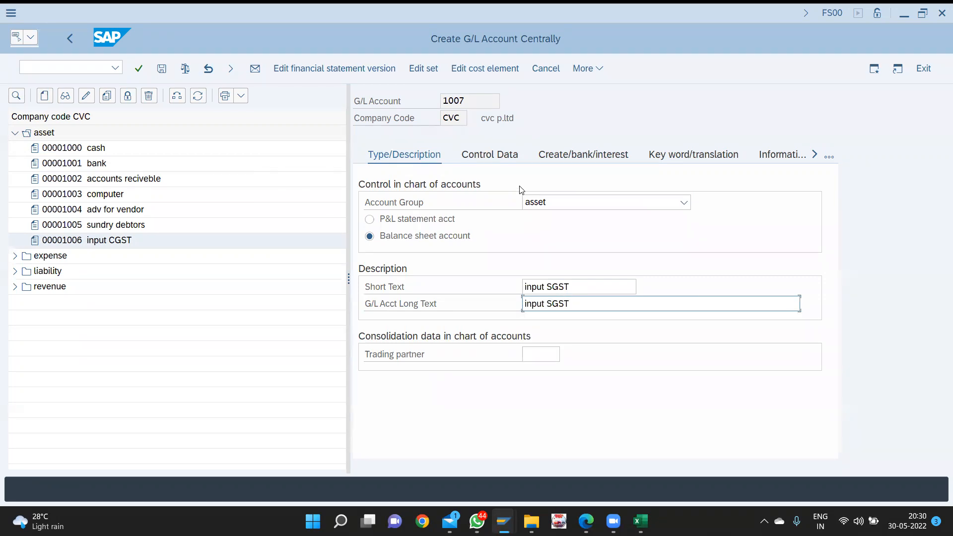
- Keep local-currency balances, allow posting without tax, show line items, and use sort key 001
left_click(484, 153)
left_click(412, 205)
key("Tab")
key("Tab")
key("Tab")
key("Tab")
key("Tab")
key("Tab")
key("Tab")
key("Tab")
key("Tab")
key("Tab")
key("Tab")
key("space")
key("Tab")
type("001")
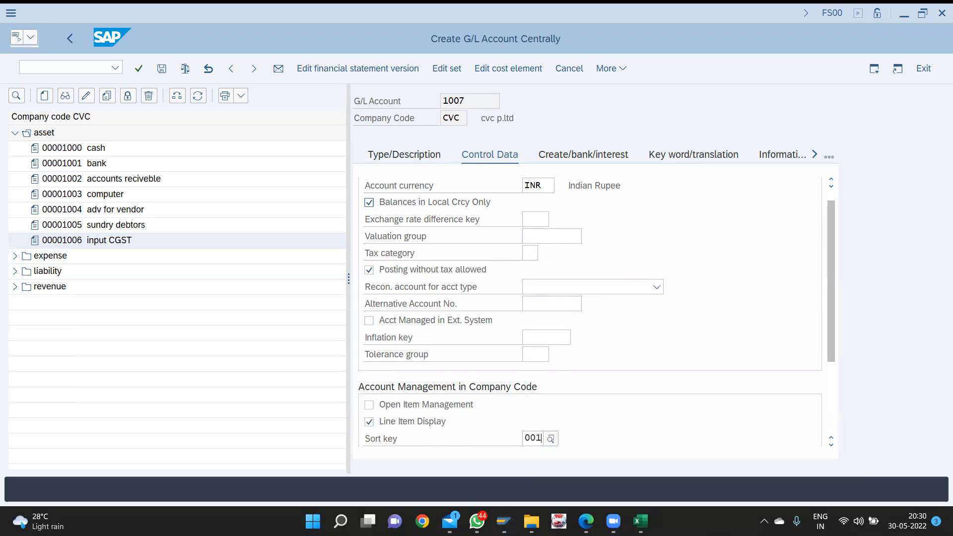
key("F4")
key("Down")
key("Return")
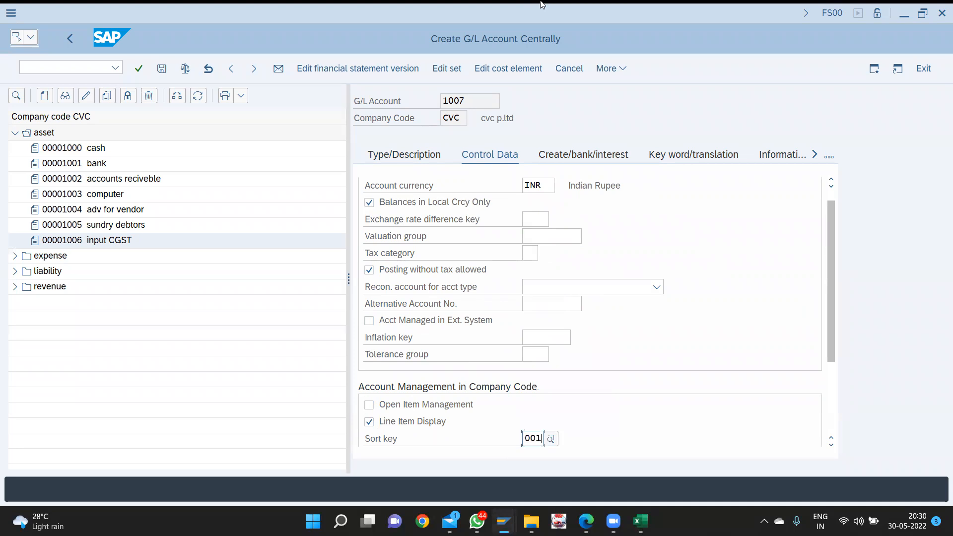
- Enter field status group G001 and save account 1007
left_click(576, 153)
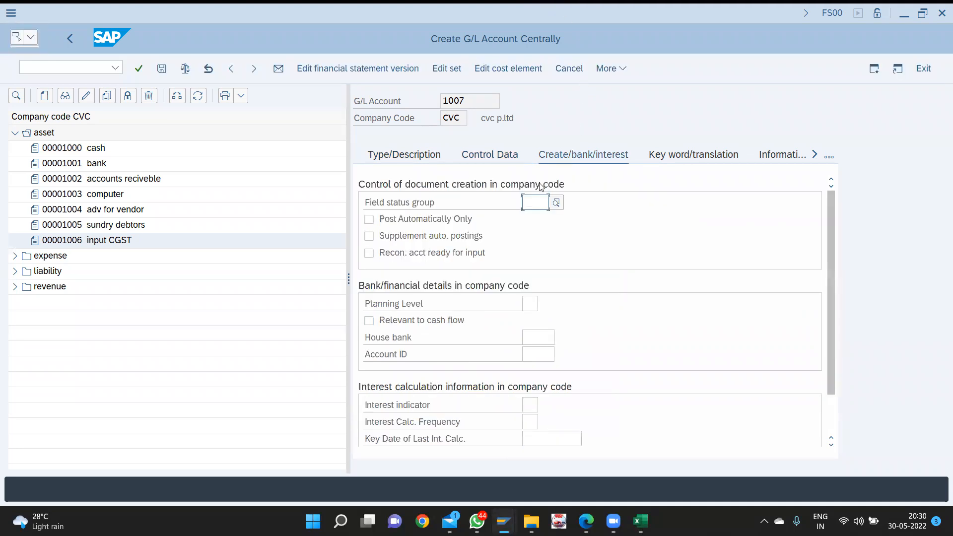
type("g001")
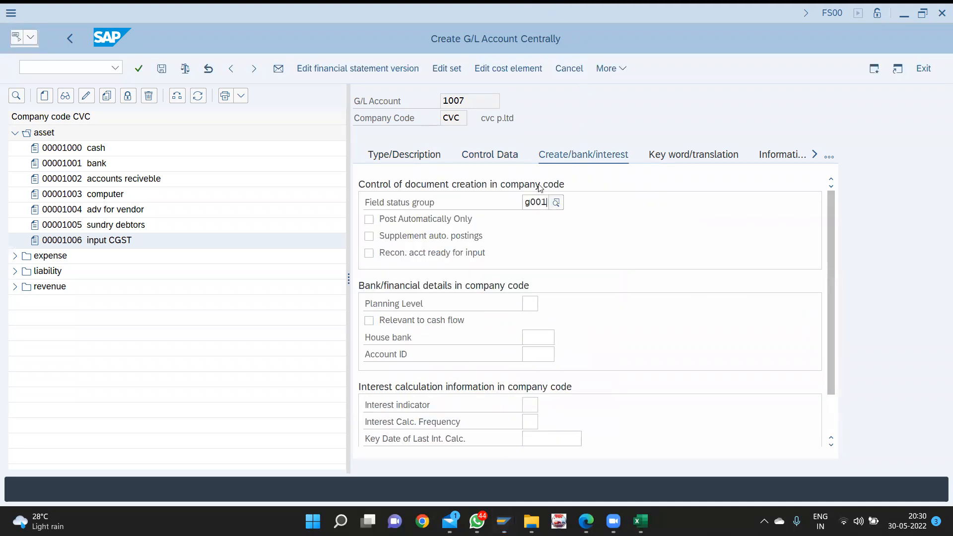
key("ctrl+s")
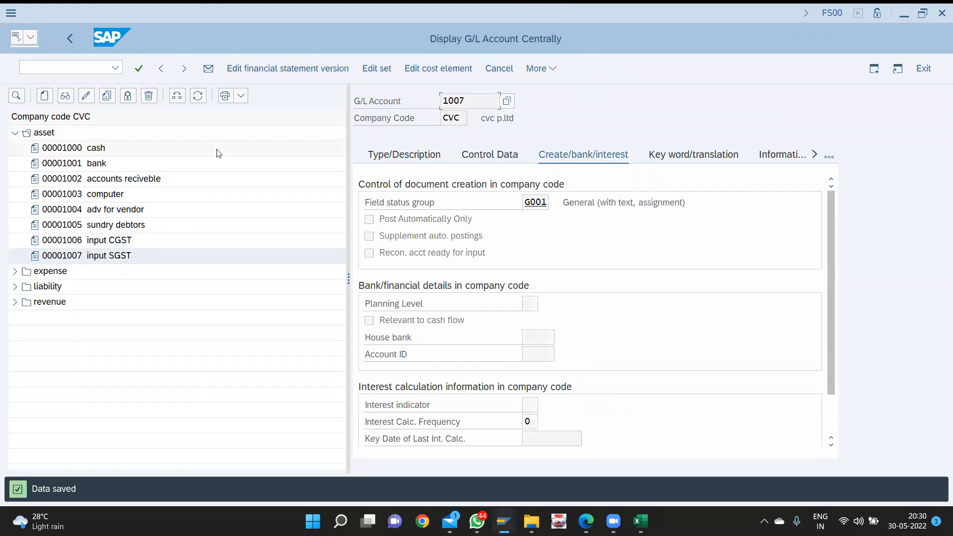
left_click(44, 96)
- Create account 1008 as an asset balance-sheet account described 'input IGST'
type("1008")
key("Return")
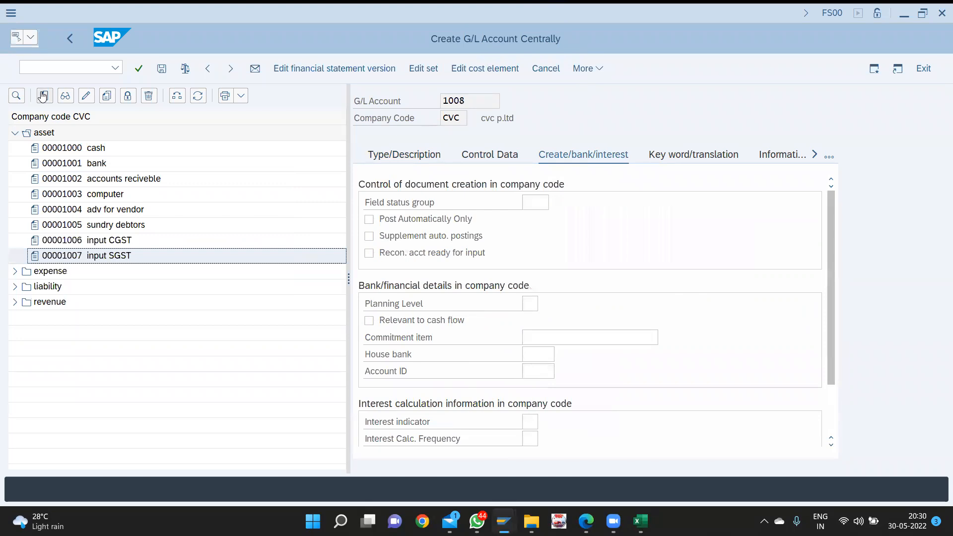
left_click(406, 159)
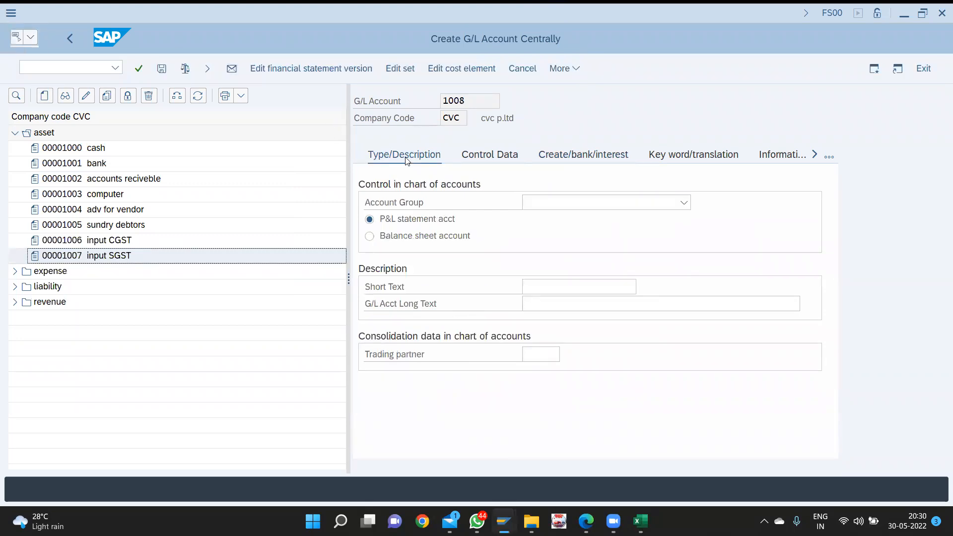
left_click(534, 207)
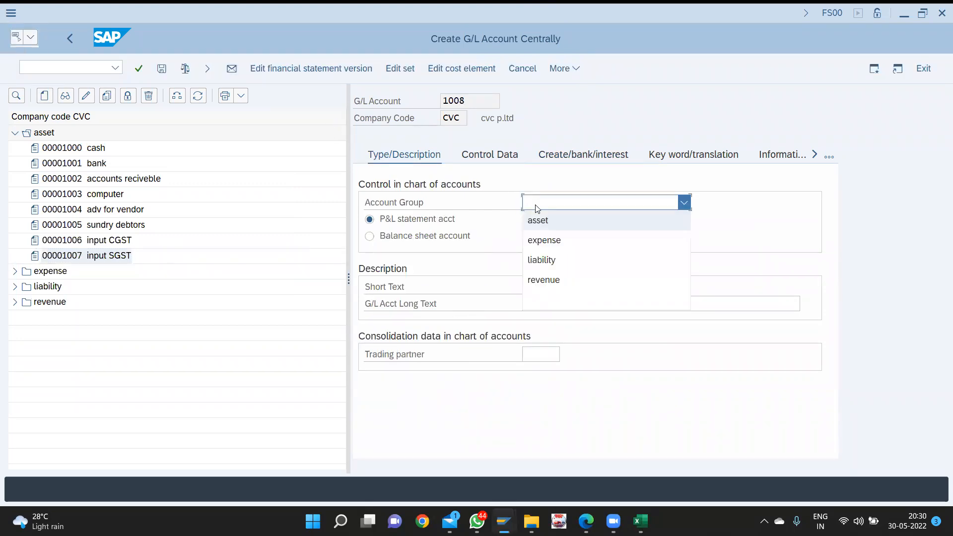
left_click(536, 219)
left_click(370, 236)
key("Tab")
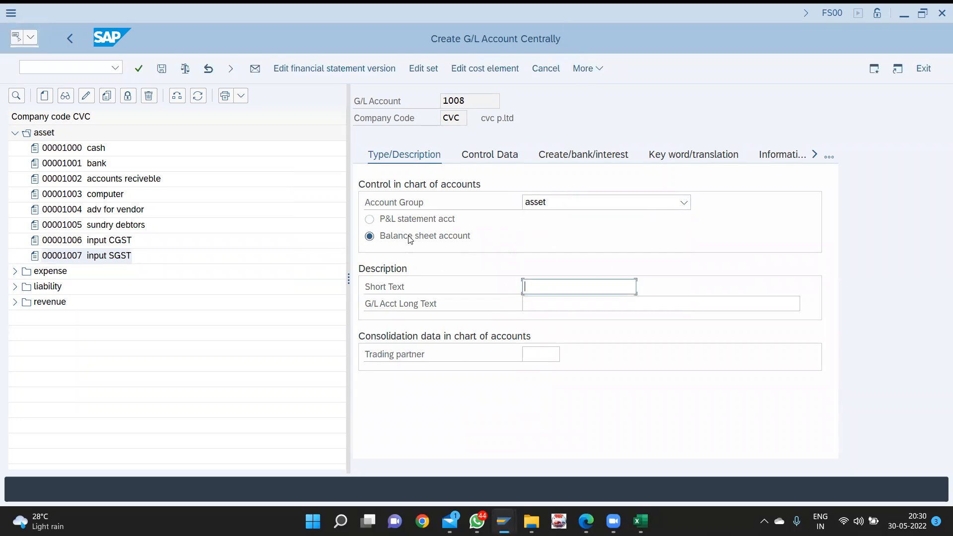
type("input")
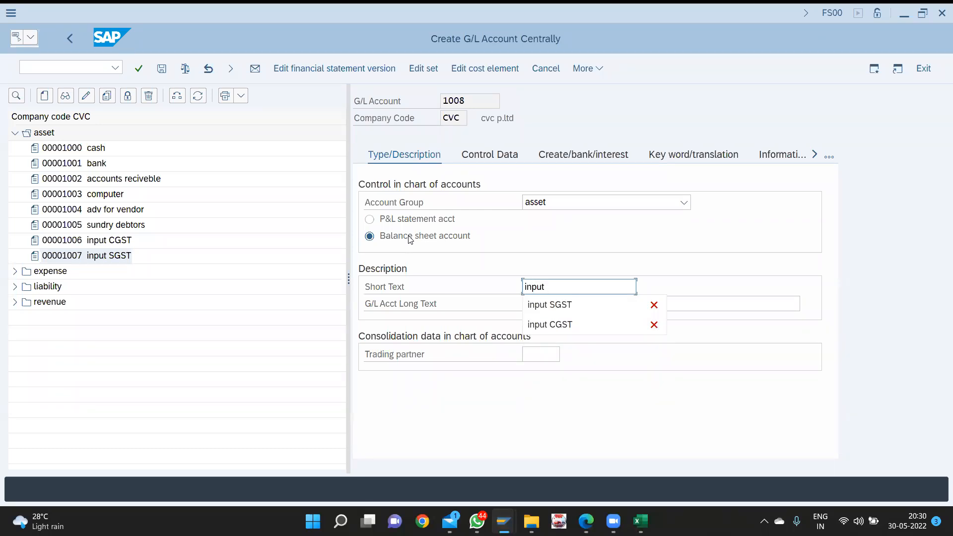
type(" IGST")
key("Tab")
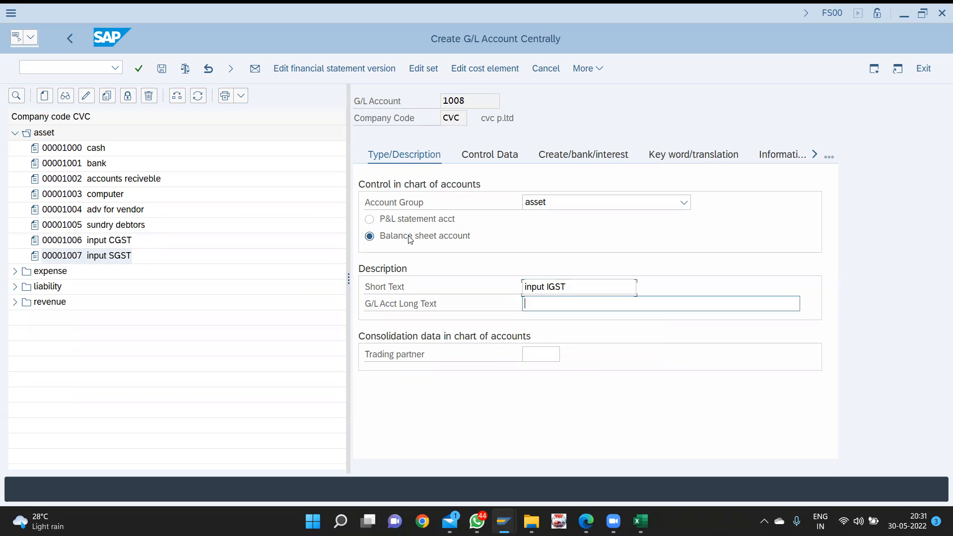
type("inpu")
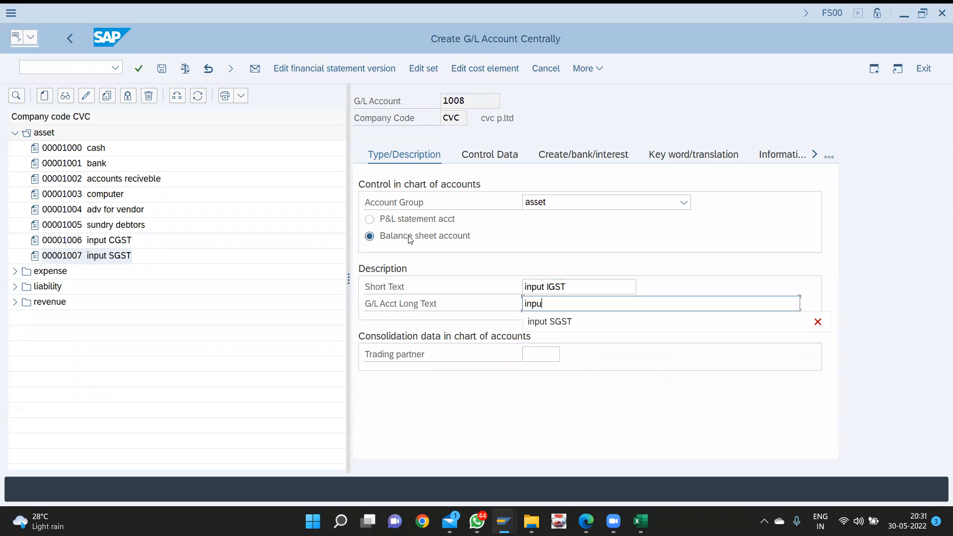
type("t I")
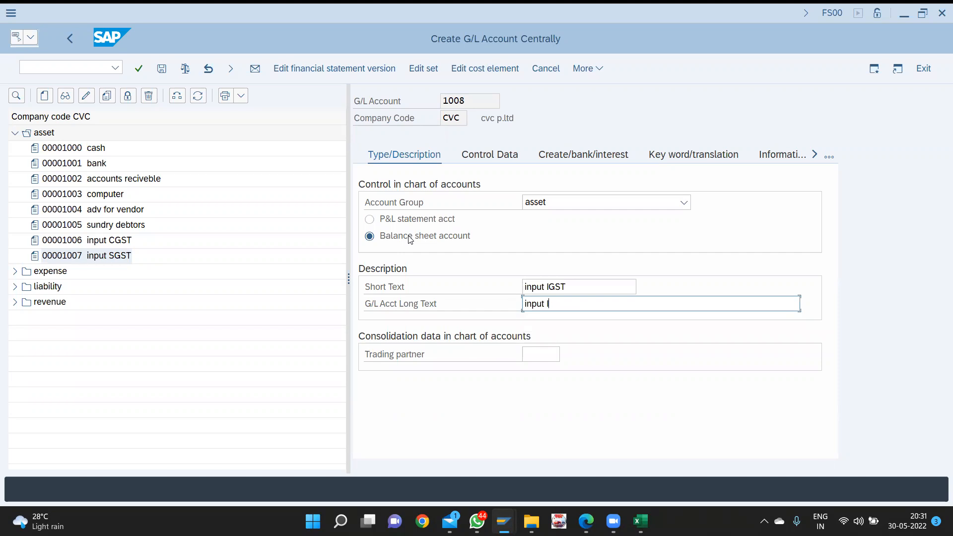
type("GST")
- Allow posting without tax, enable line item display and set sort key 001 (Posting date)
left_click(498, 157)
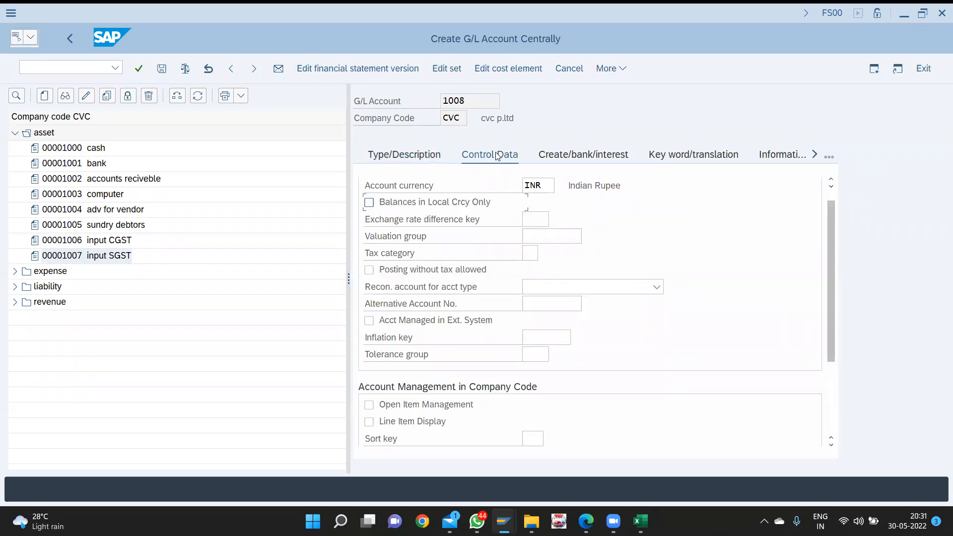
key("Tab")
key("Tab")
key("Tab")
key("Tab")
key("space")
key("Tab")
key("Tab")
key("Tab")
key("Tab")
key("Tab")
key("Tab")
key("Tab")
key("space")
key("Tab")
type("001")
key("Down")
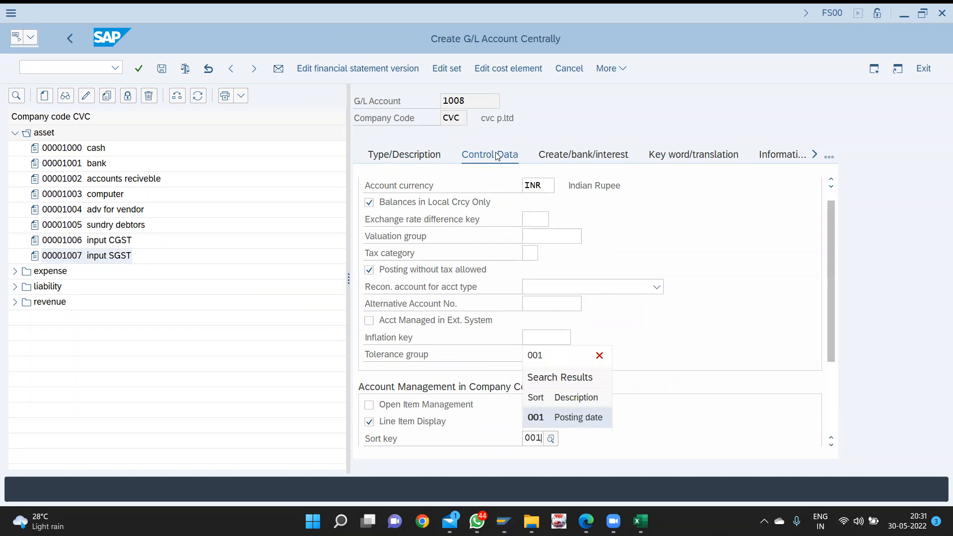
key("Return")
- Set field status group G001 and save account 1008
left_click(593, 154)
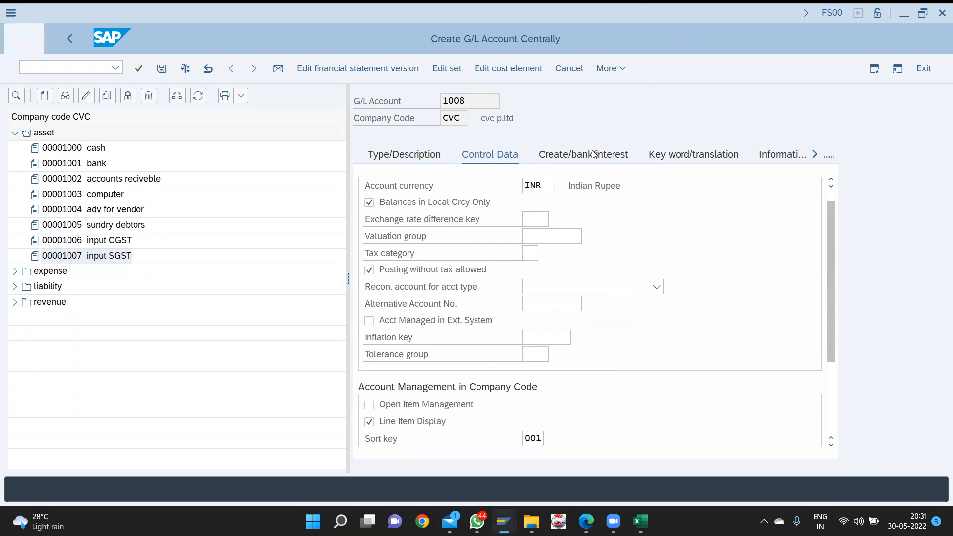
type("g001")
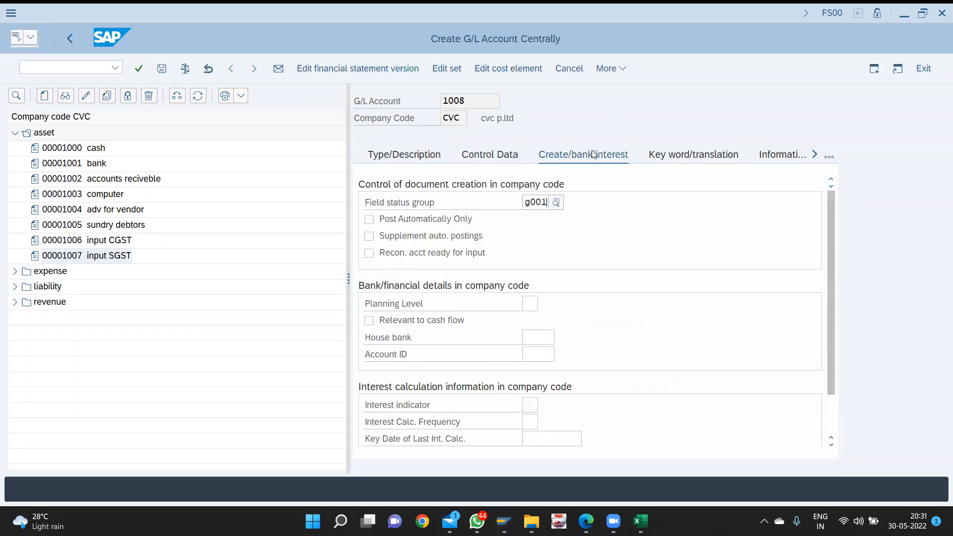
key("Down")
key("Return")
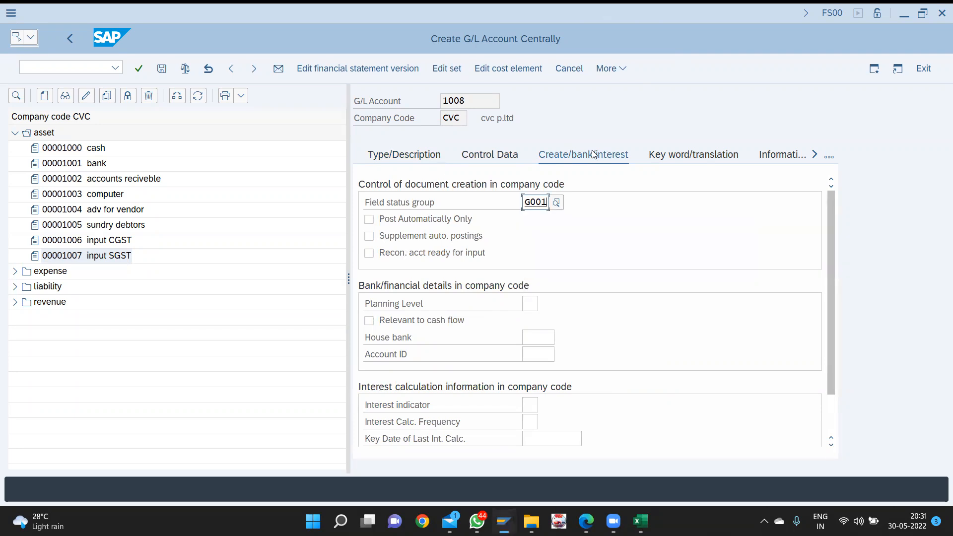
key("ctrl+s")
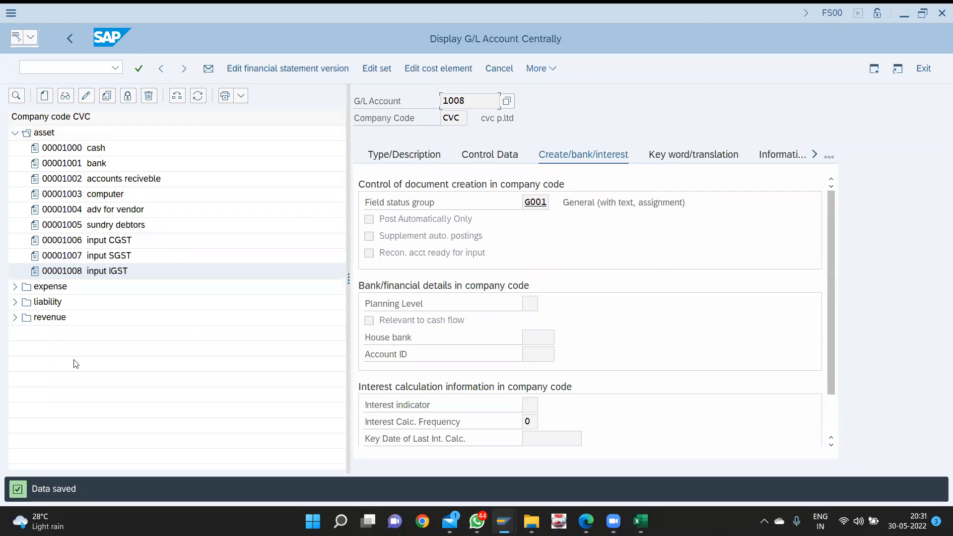
left_click(18, 307)
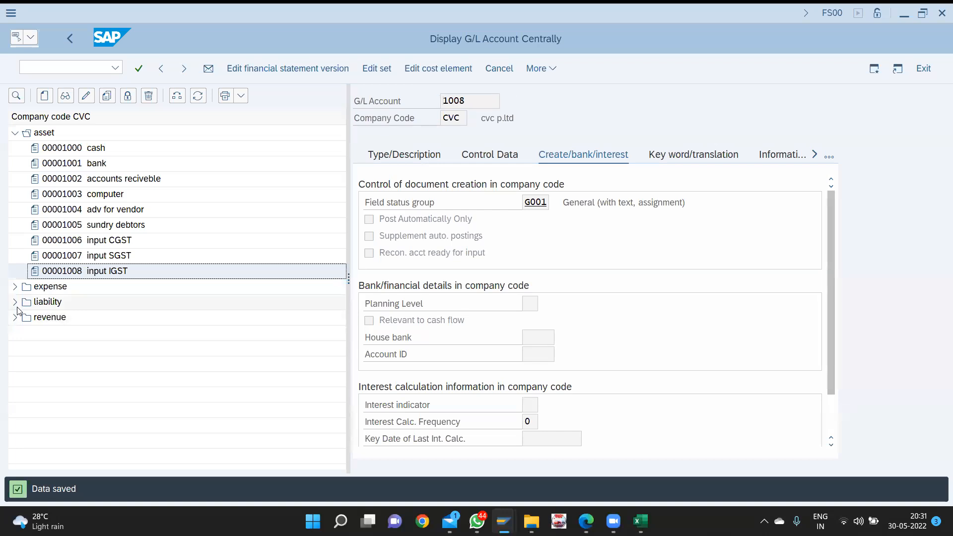
- Expand the liability and expense folders and open purchase account 3001 in change mode
left_click(15, 303)
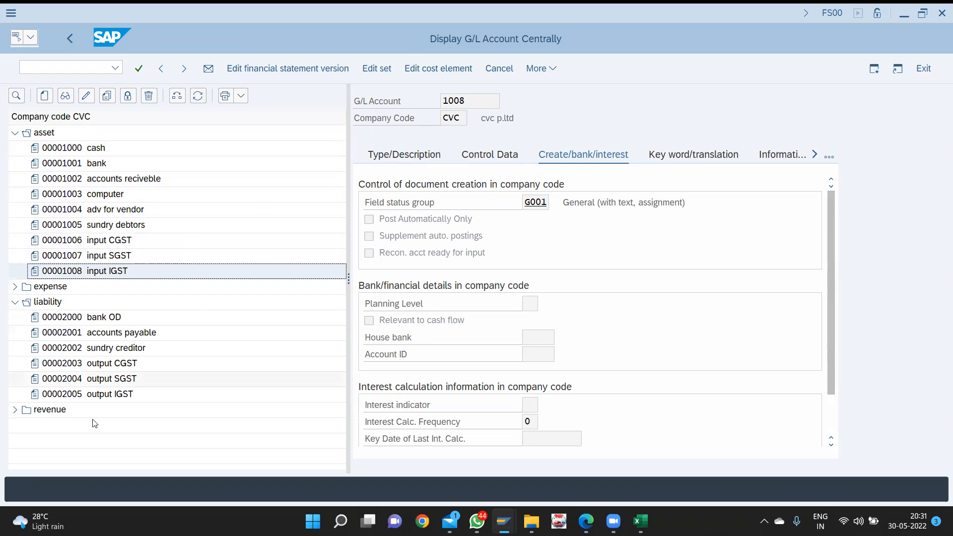
left_click(16, 287)
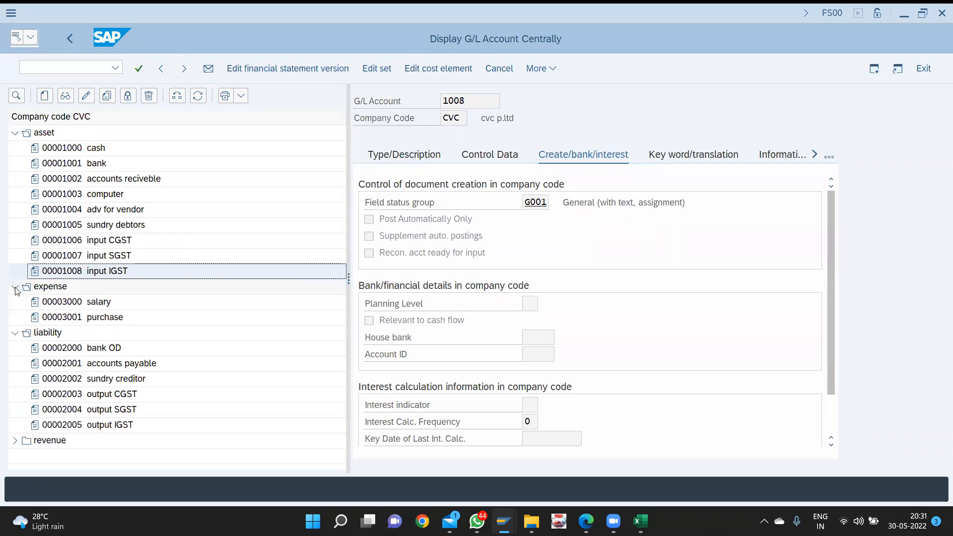
double_click(109, 318)
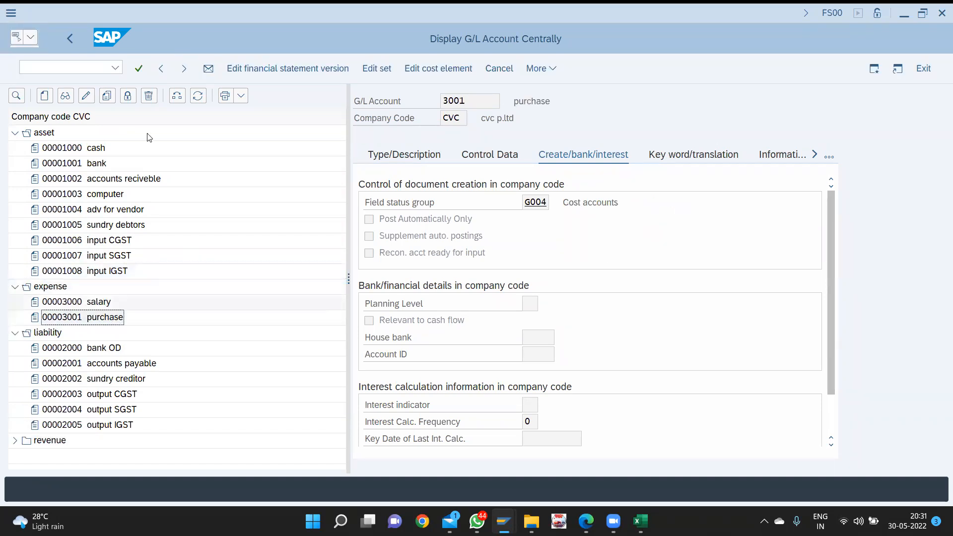
left_click(88, 97)
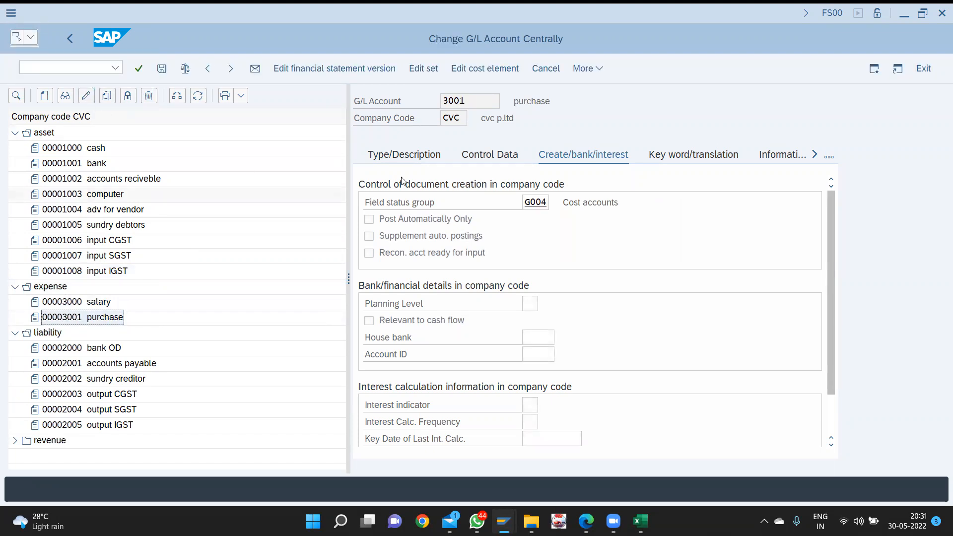
- Set account 3001's tax category to * (all tax types), allow posting without tax, and save
left_click(489, 157)
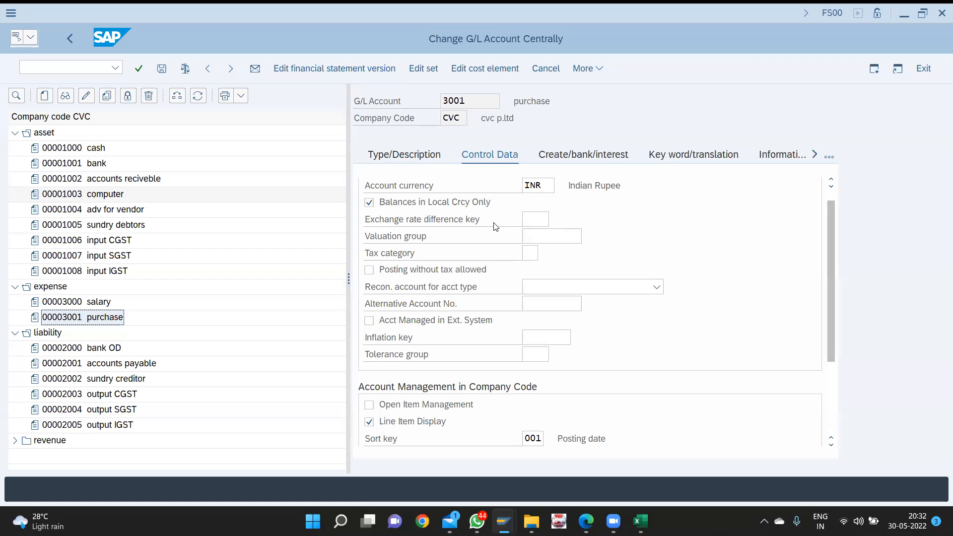
left_click(527, 256)
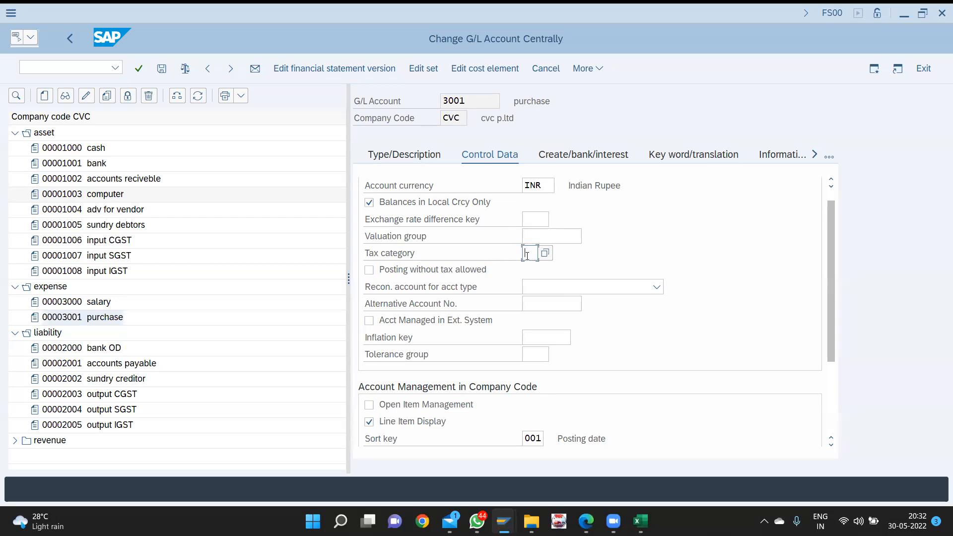
key("F4")
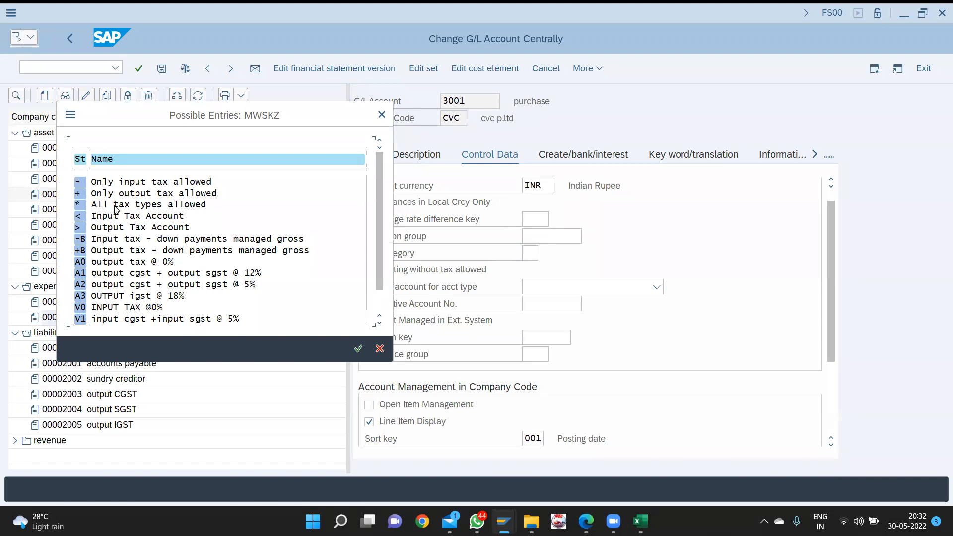
double_click(148, 205)
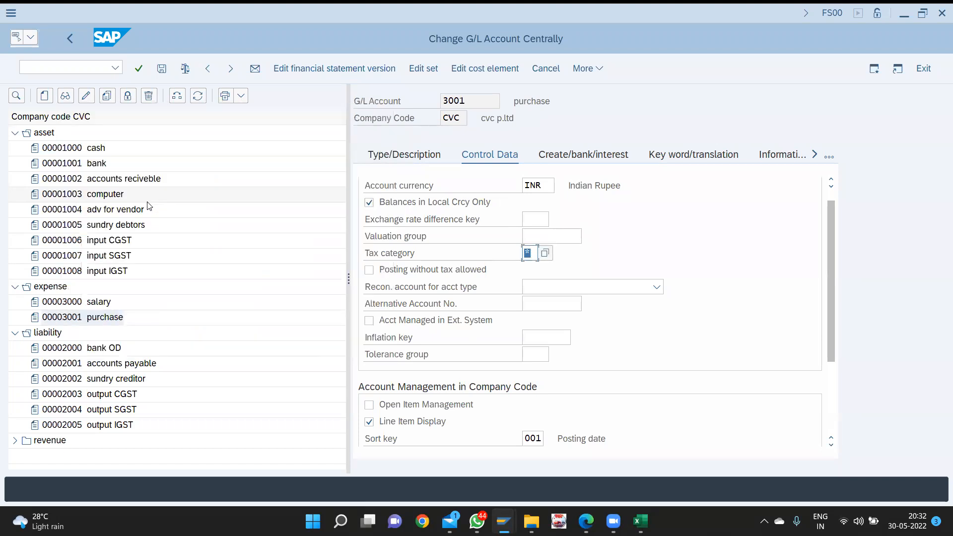
left_click(368, 270)
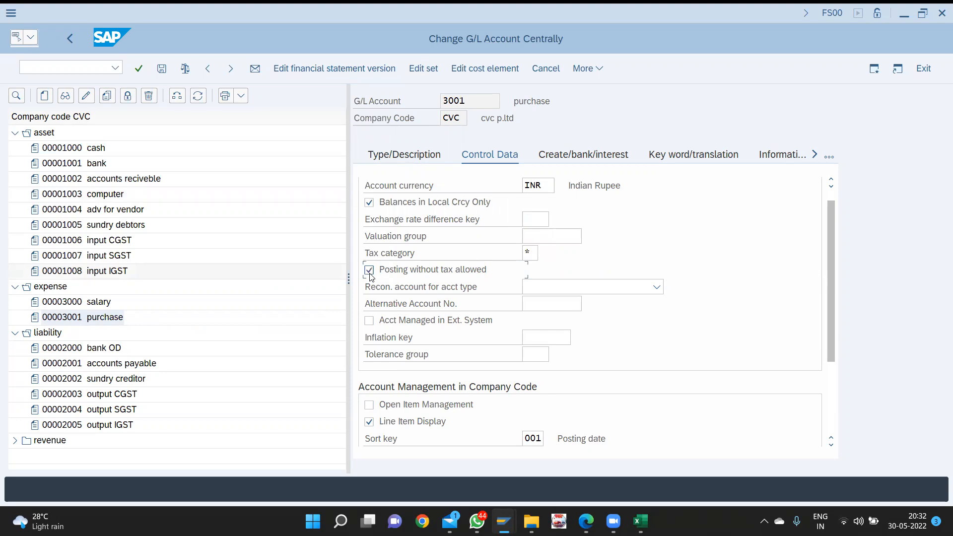
key("ctrl+s")
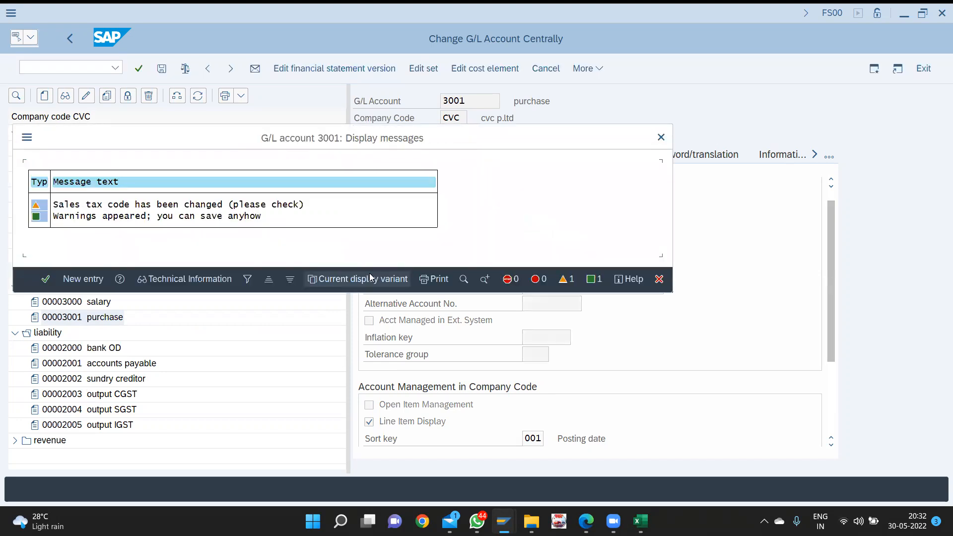
key("Return")
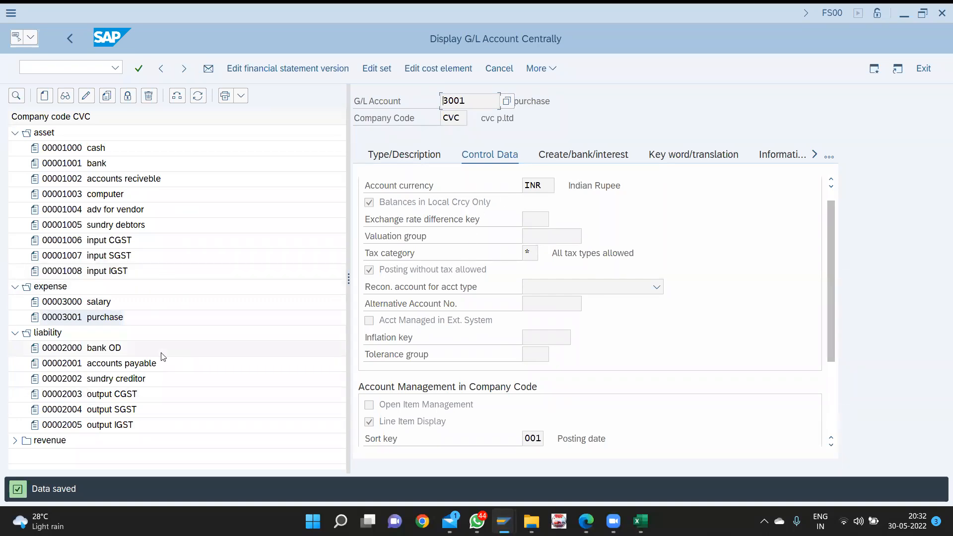
left_click(14, 444)
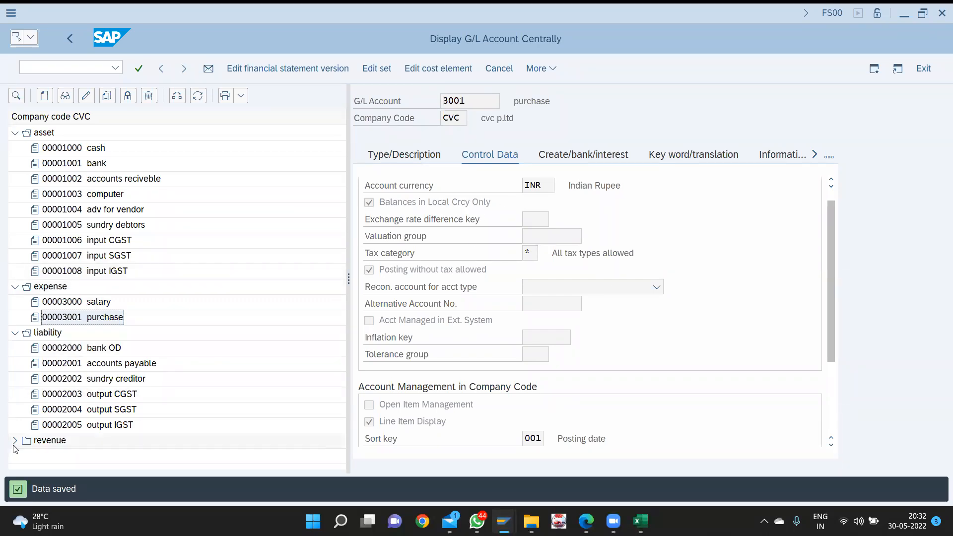
- Open sales account 4000 under revenue, set tax category * and save it
left_click(14, 441)
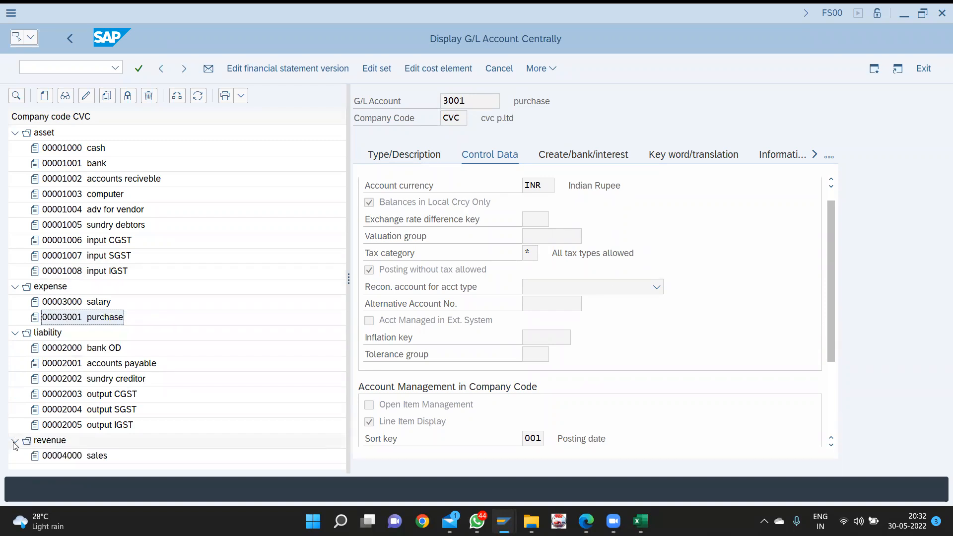
double_click(57, 460)
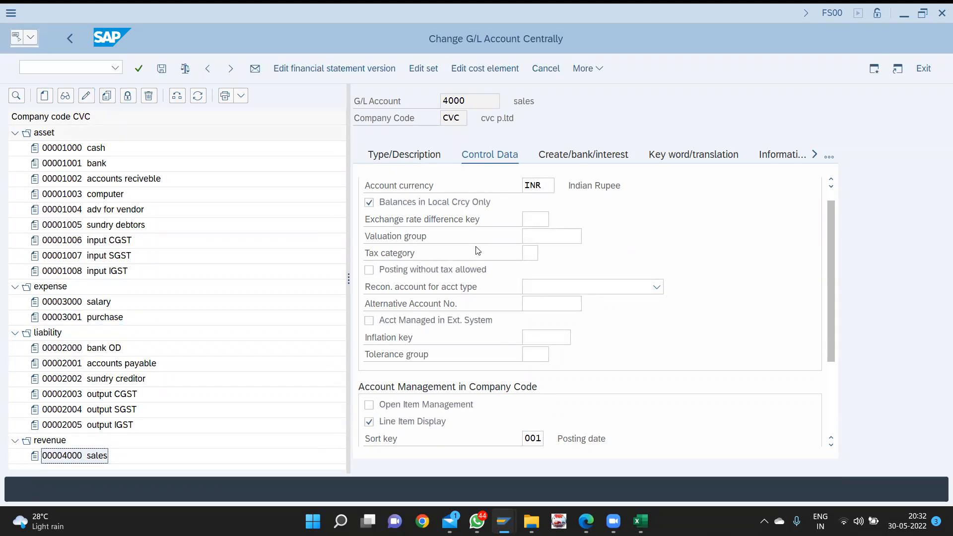
left_click(536, 256)
type("*")
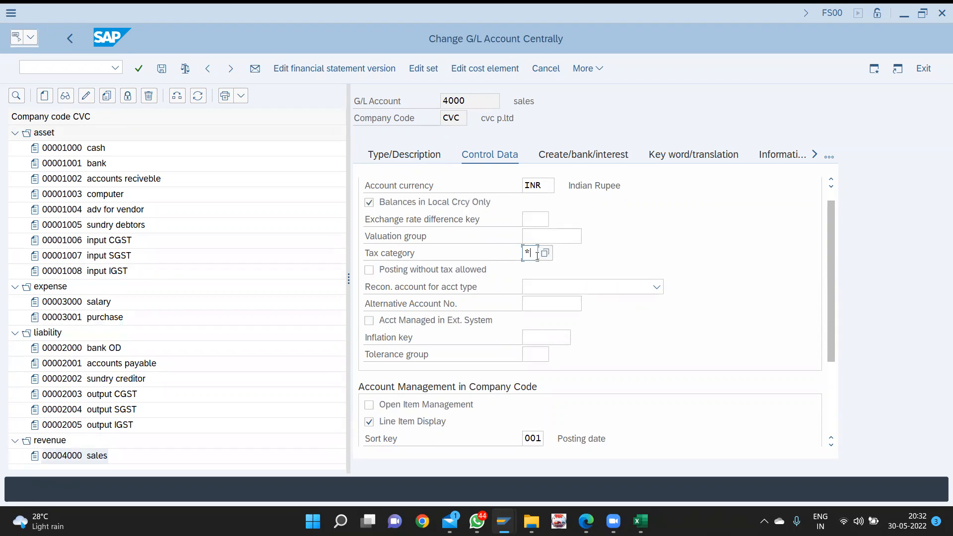
key("Tab")
key("ctrl+s")
key("Return")
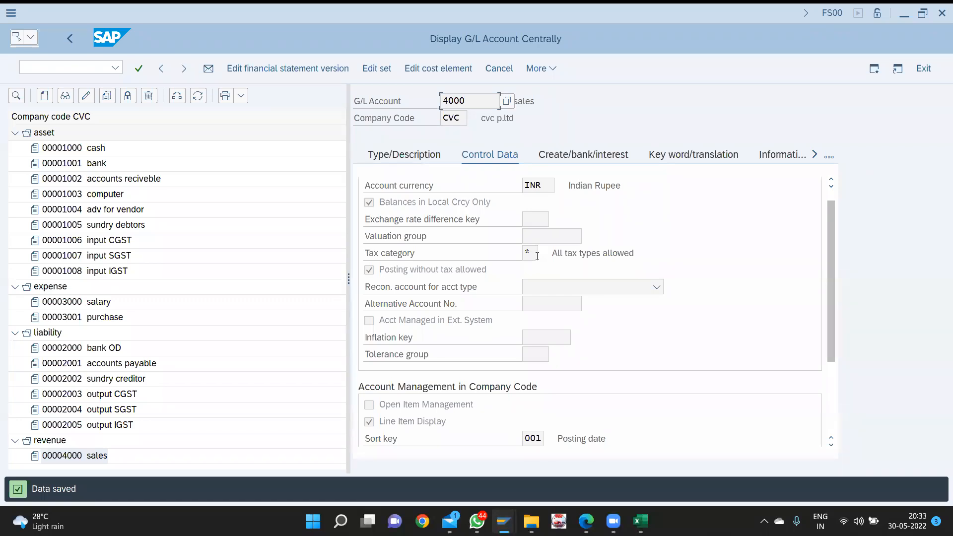
- Run transaction /nOBQ1 to show the condition types overview
key("ctrl+slash")
type("/")
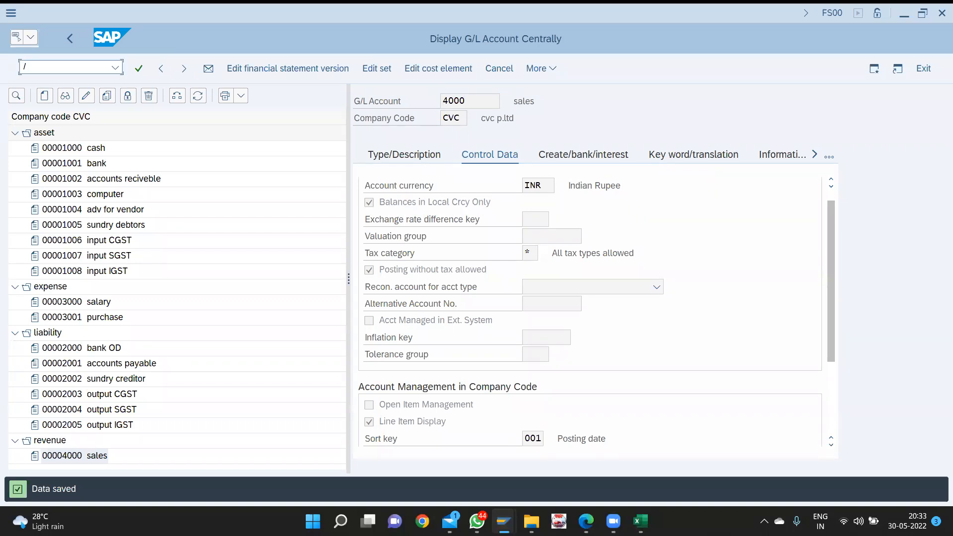
type("nobq1")
key("Return")
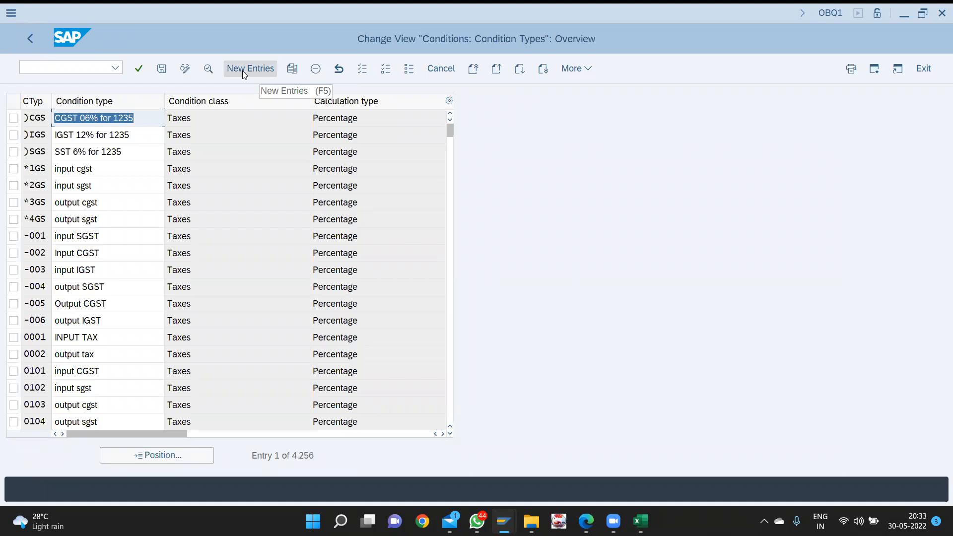
left_click(242, 71)
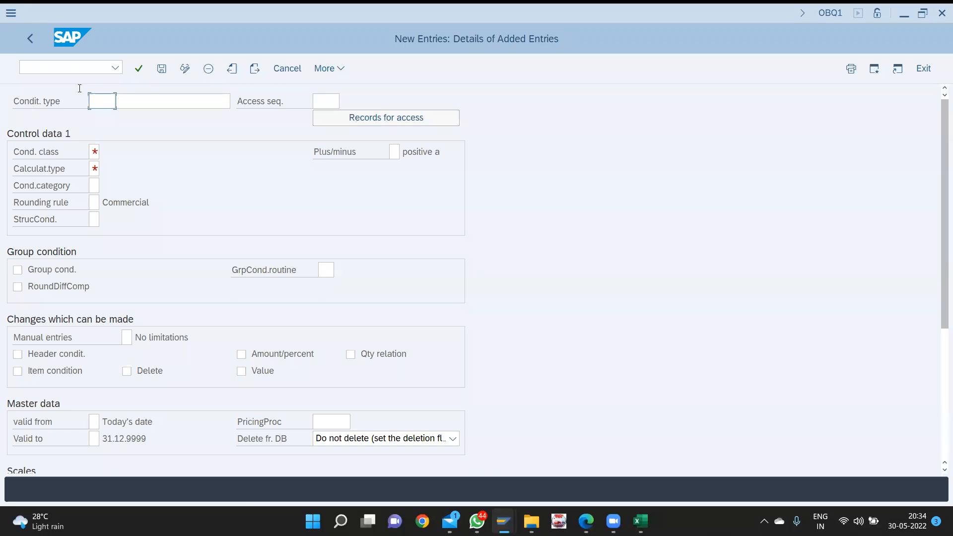
left_click(20, 43)
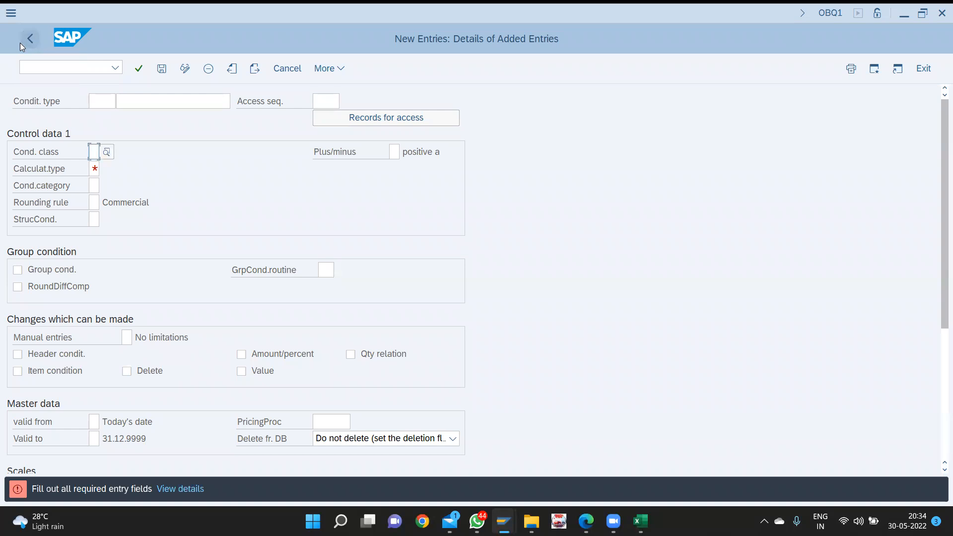
key("ctrl+/")
key("Return")
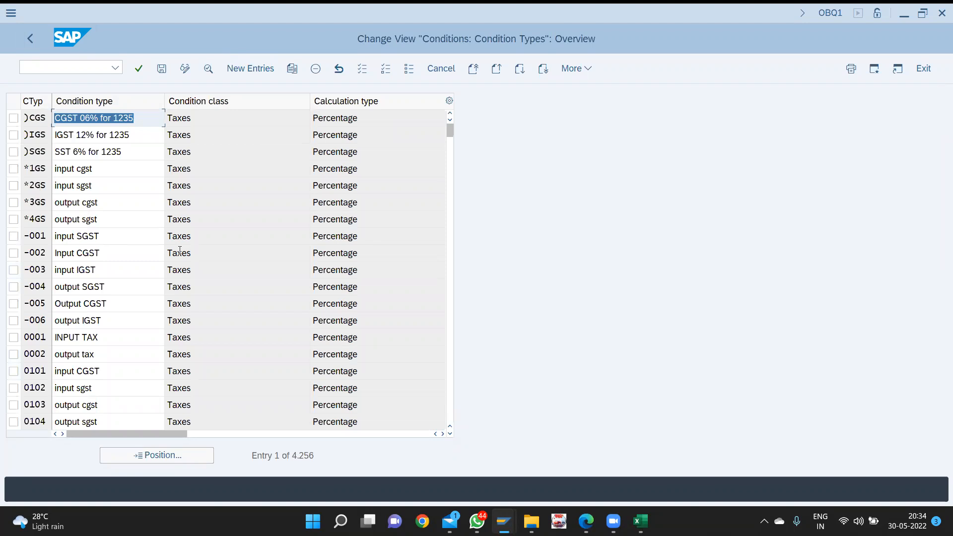
key("ctrl+/")
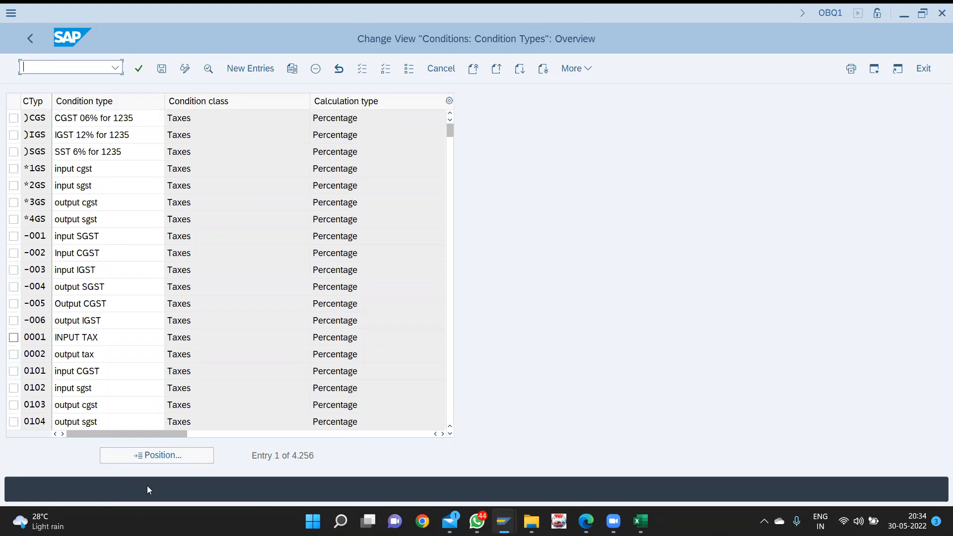
left_click(184, 456)
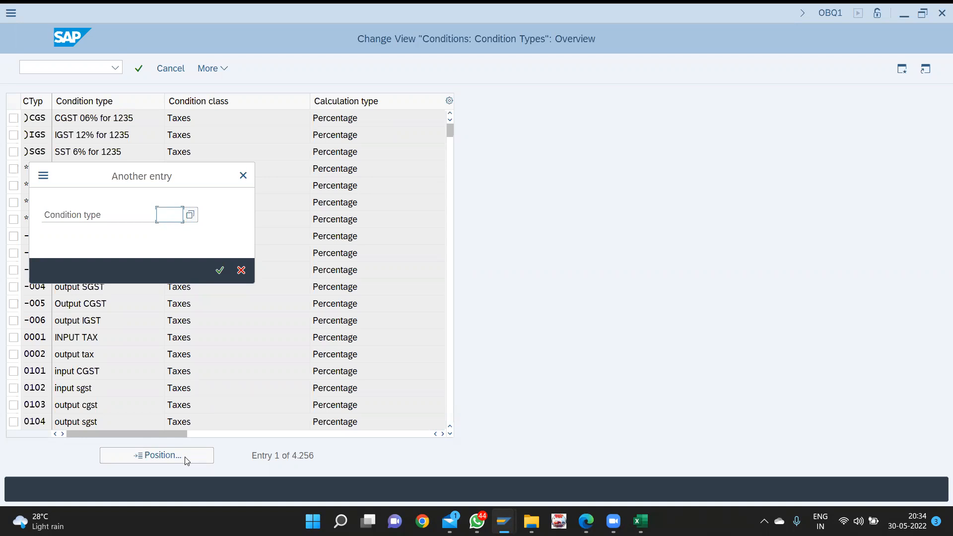
type("mwas")
key("Return")
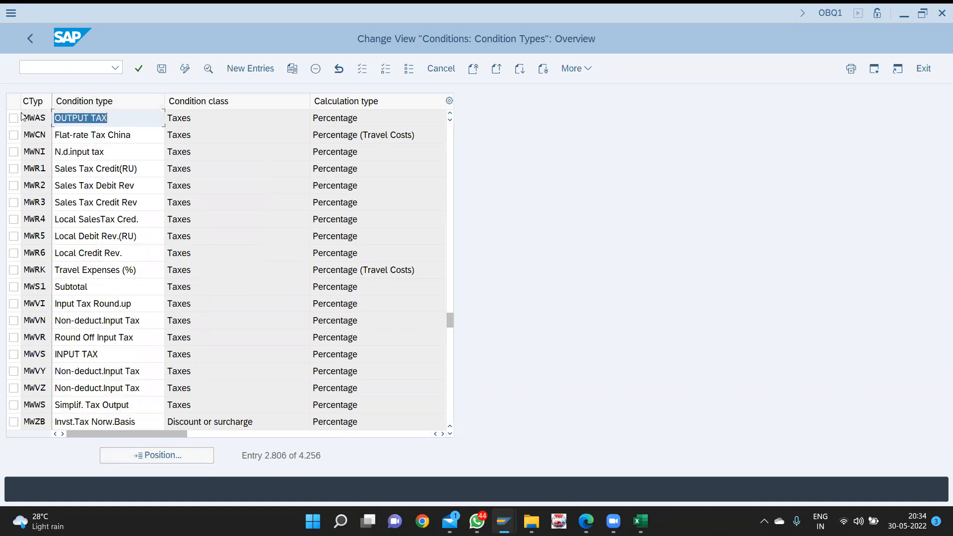
left_click(14, 119)
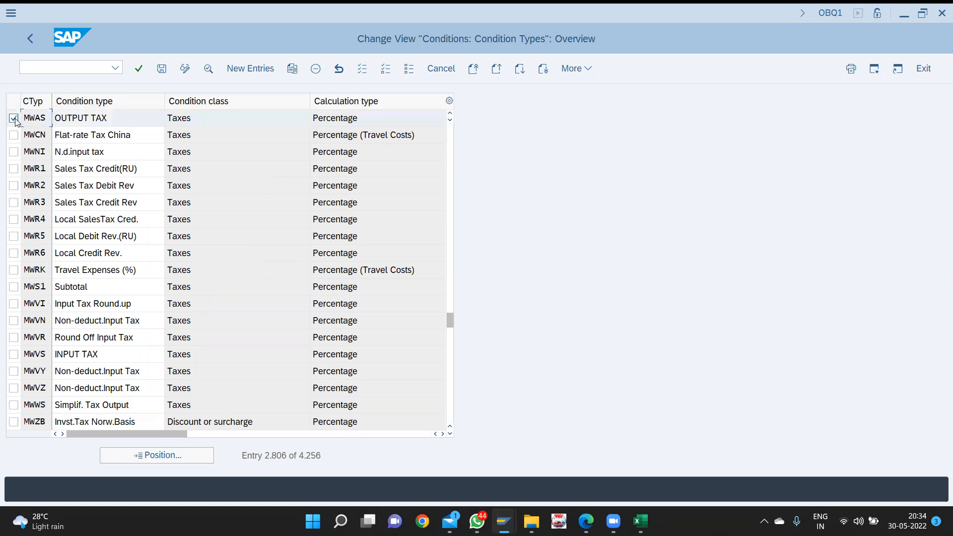
left_click(292, 73)
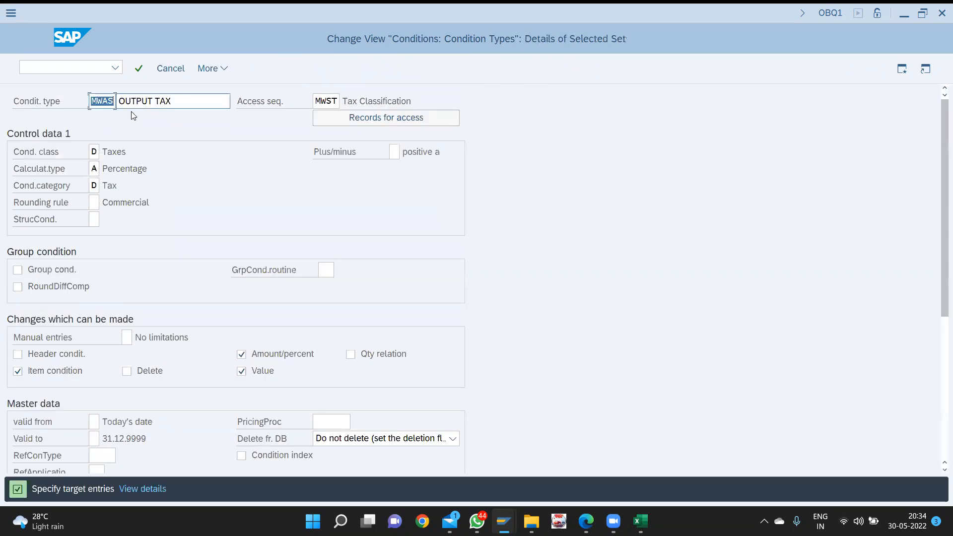
type("cvc1")
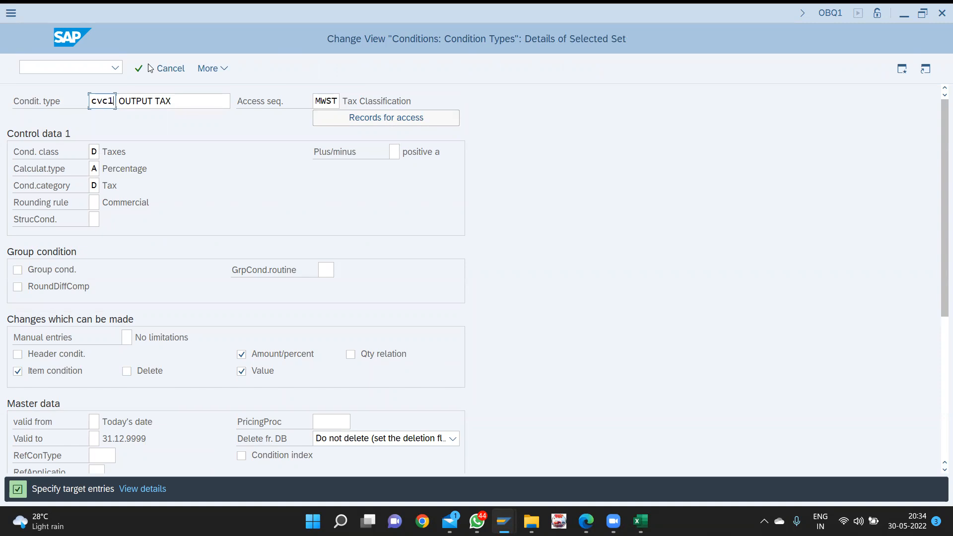
left_click(85, 70)
type("/")
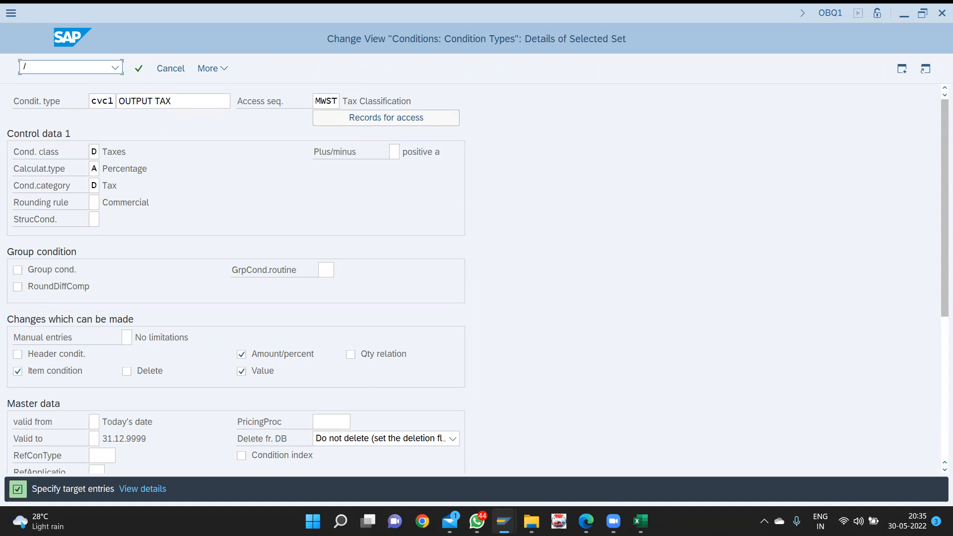
type("nobq3")
key("Return")
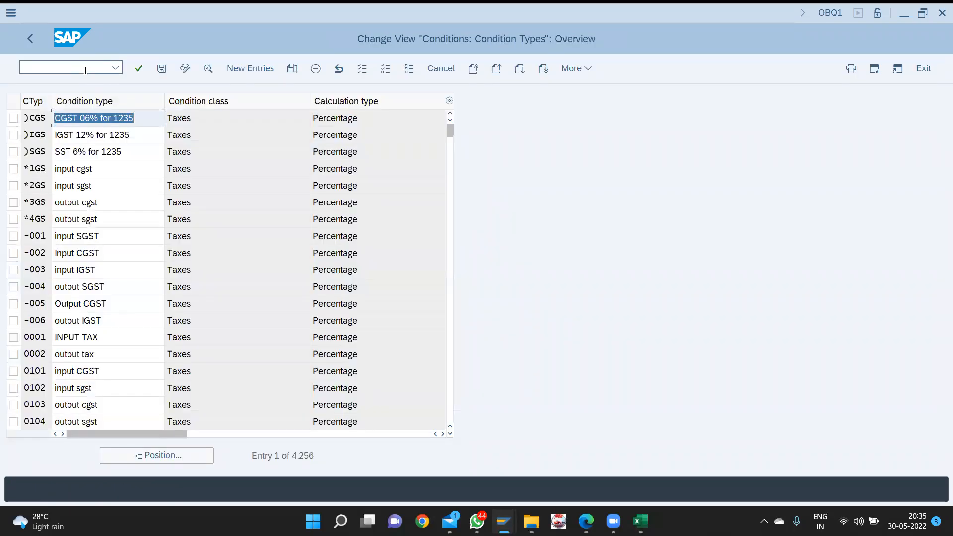
left_click(85, 70)
type("/")
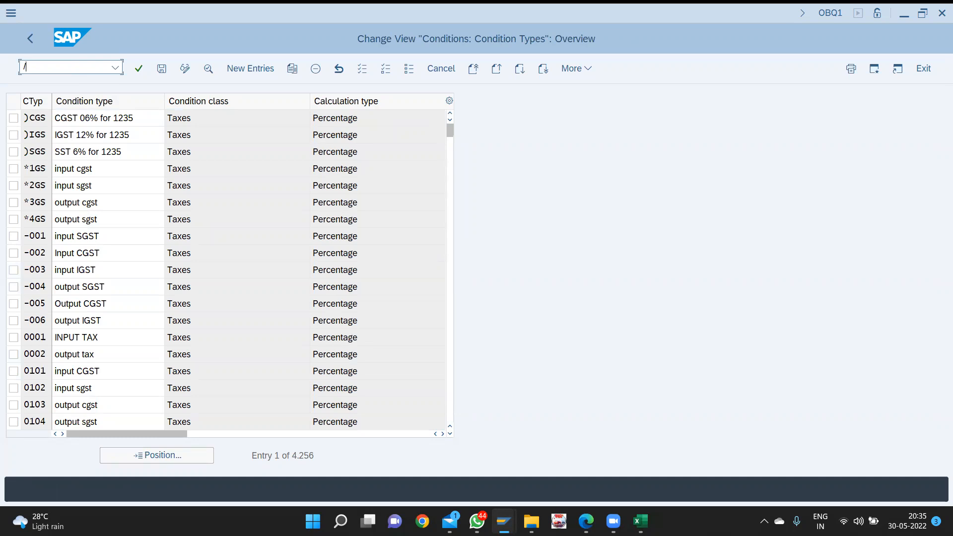
key("BackSpace")
left_click(157, 455)
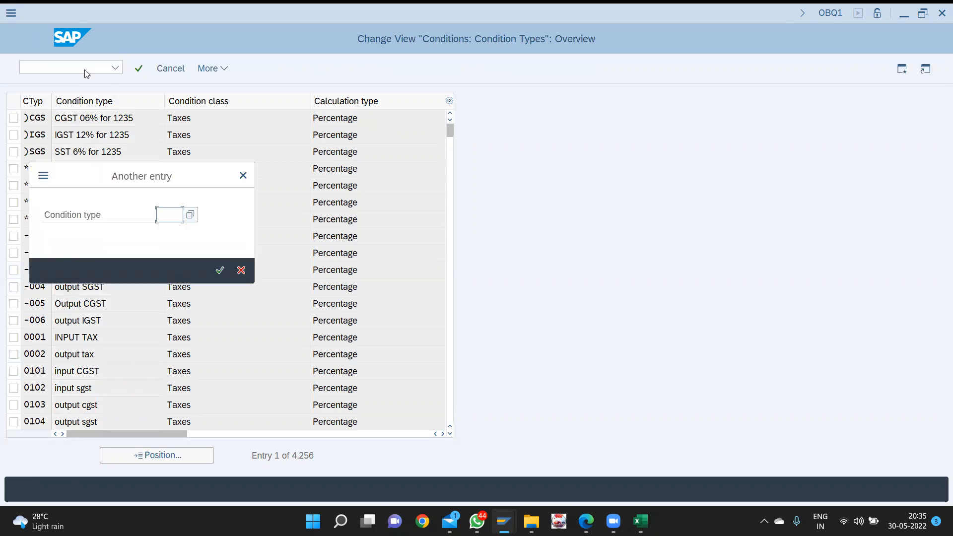
type("mwvs")
key("Return")
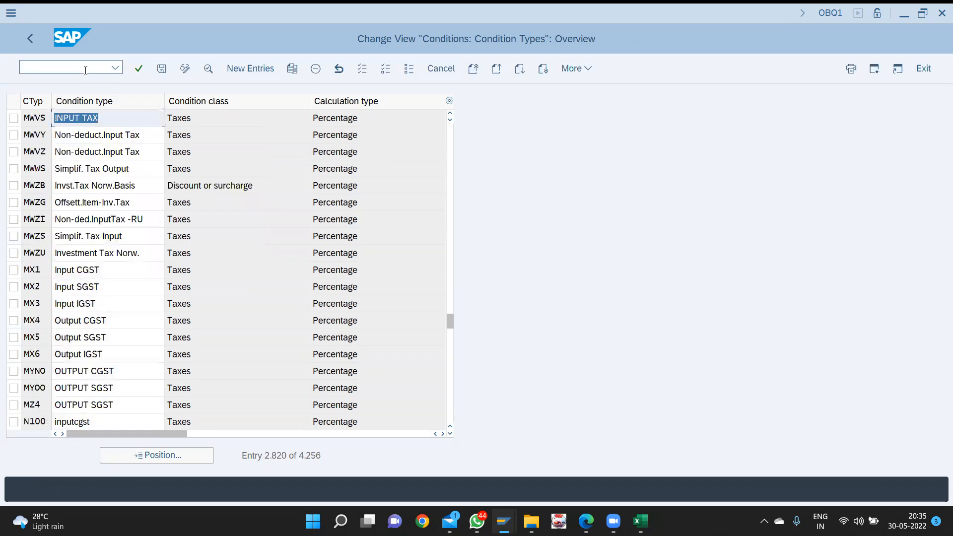
left_click(14, 118)
left_click(295, 75)
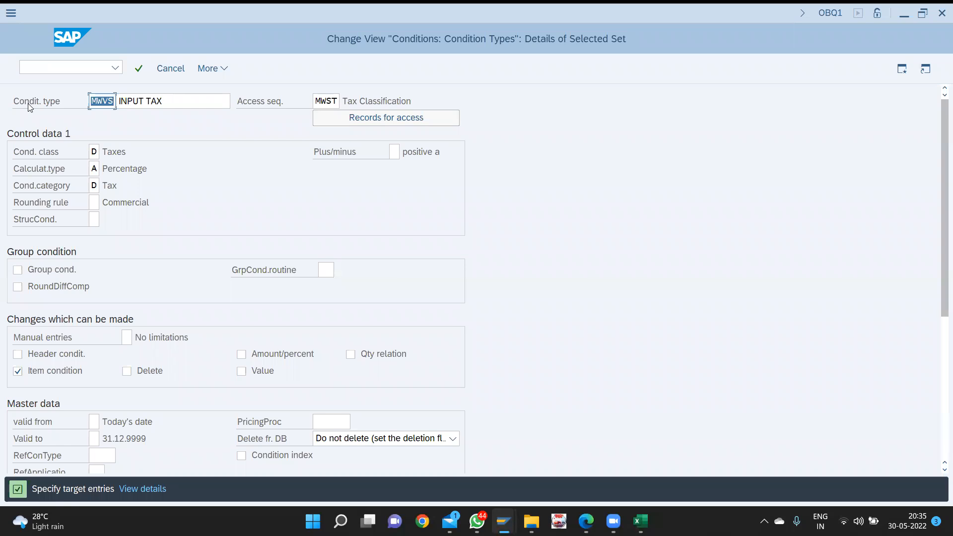
type("cvc1")
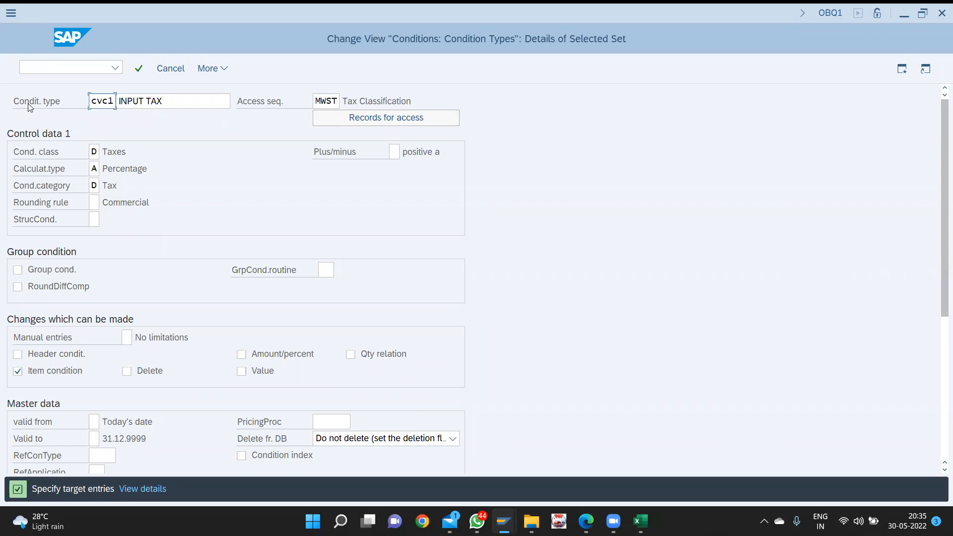
key("Tab")
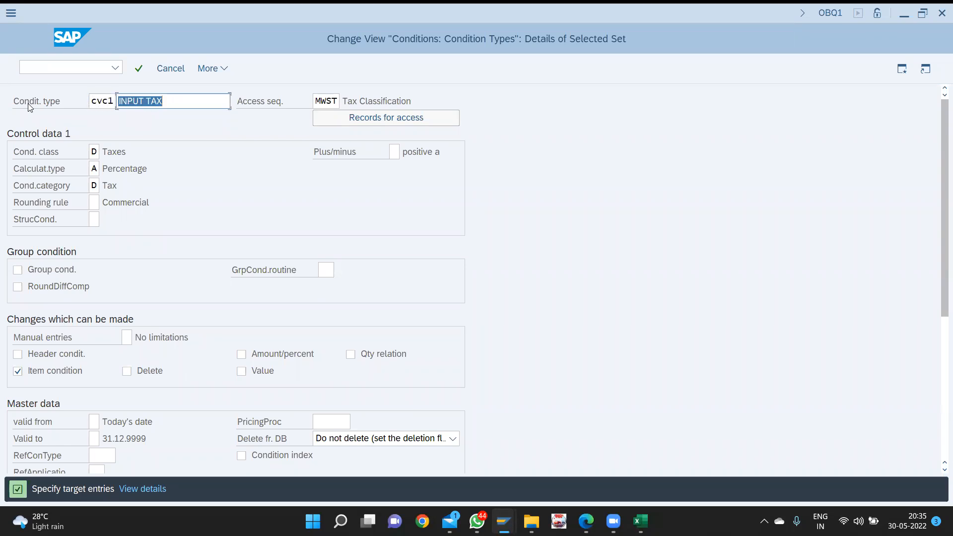
type("in")
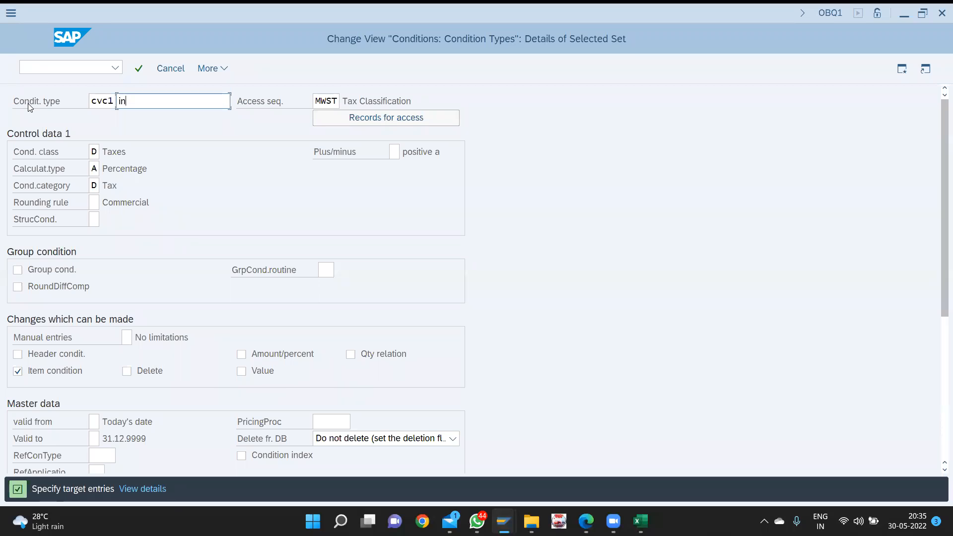
type("put")
type("CGST")
key("F12")
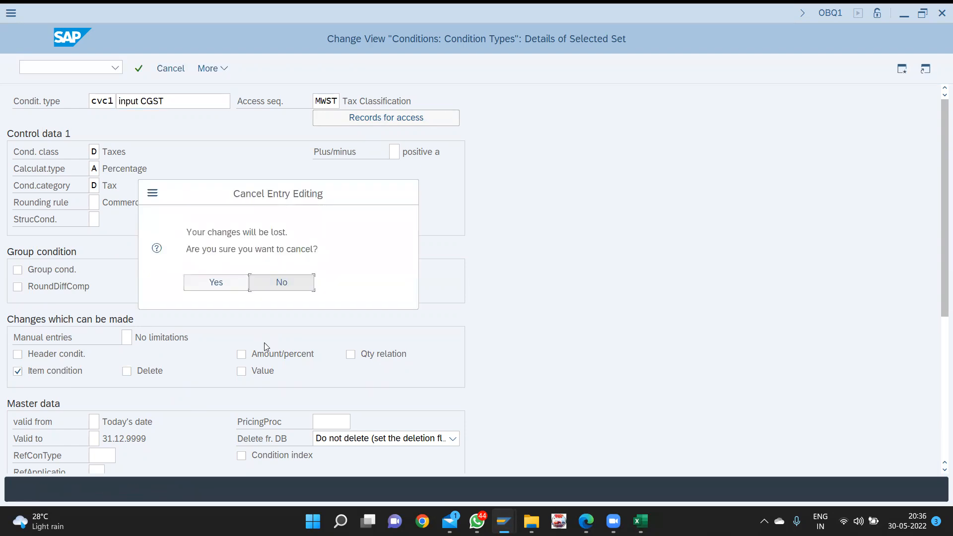
key("Left")
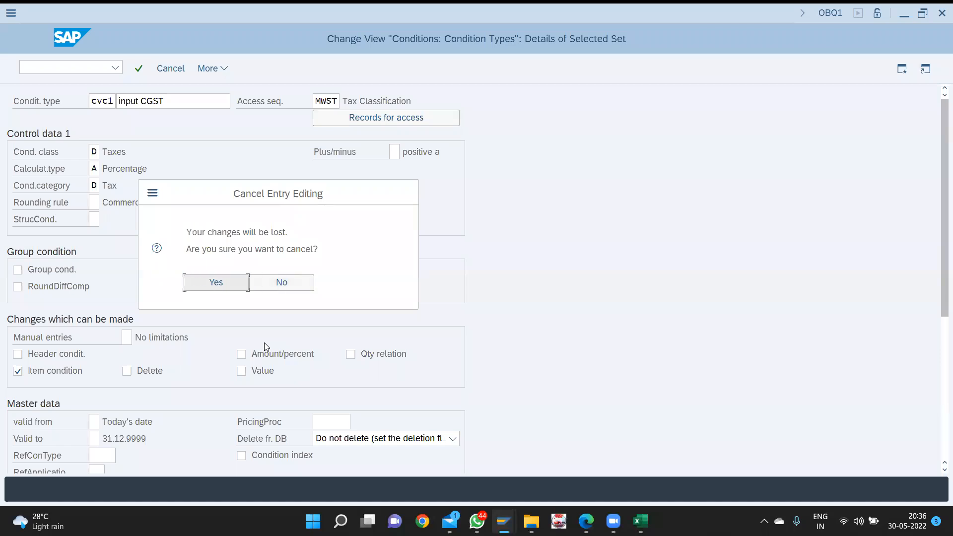
key("Return")
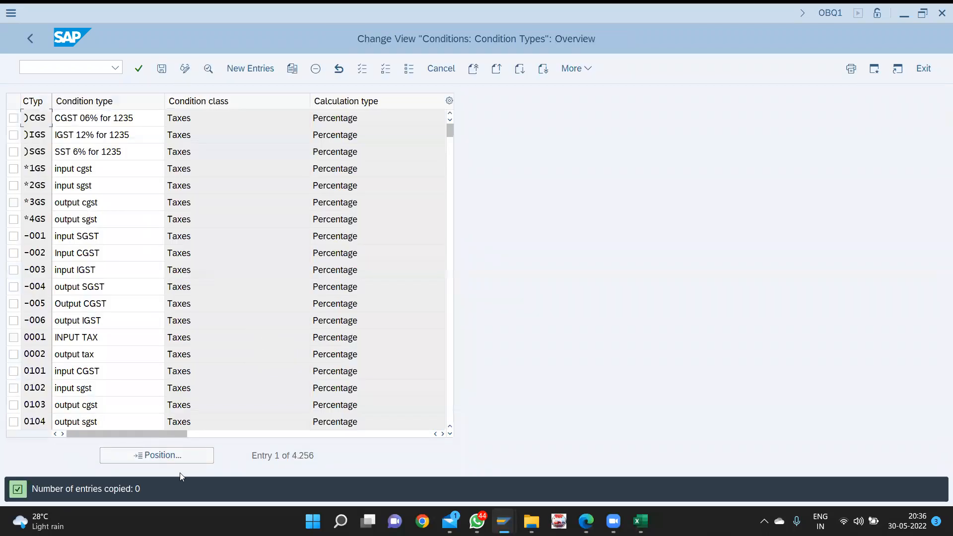
left_click(191, 450)
- Search for cvc condition types and position the list at CVC1
type("cvc1")
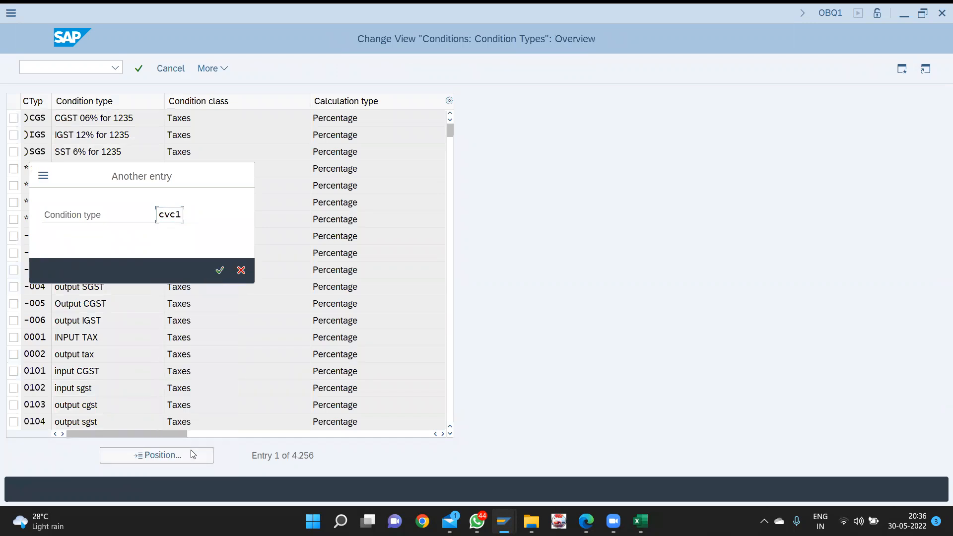
key("Return")
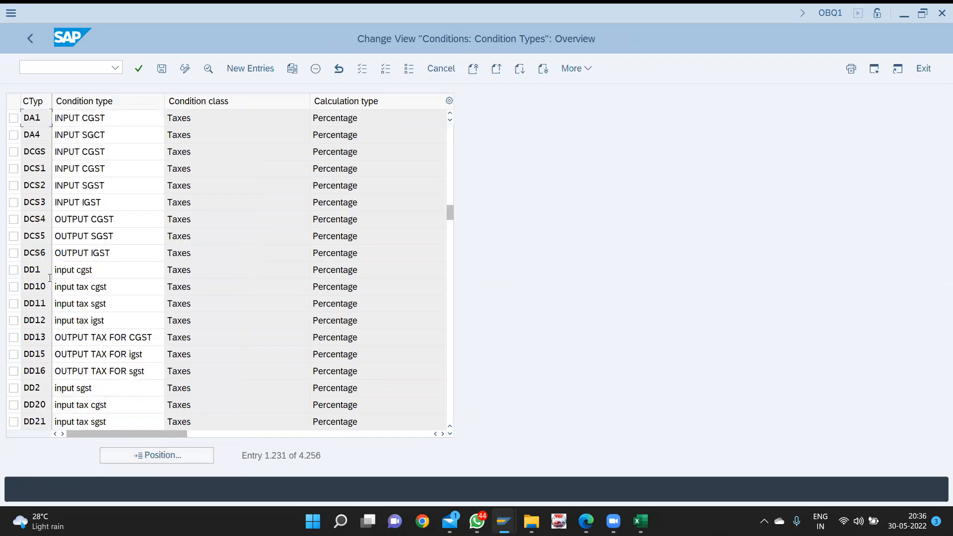
scroll(227, 294, "up", 1)
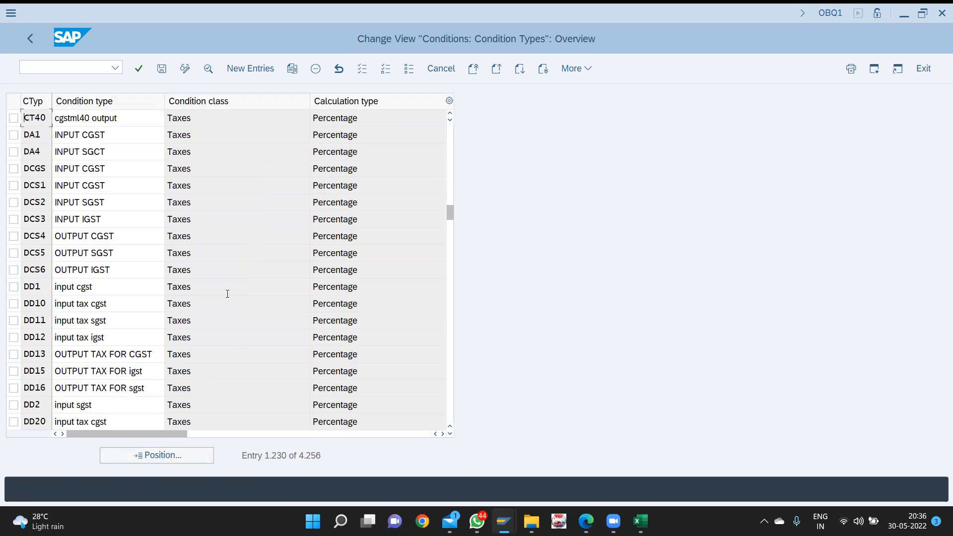
left_click(160, 455)
type("cvc1")
key("Return")
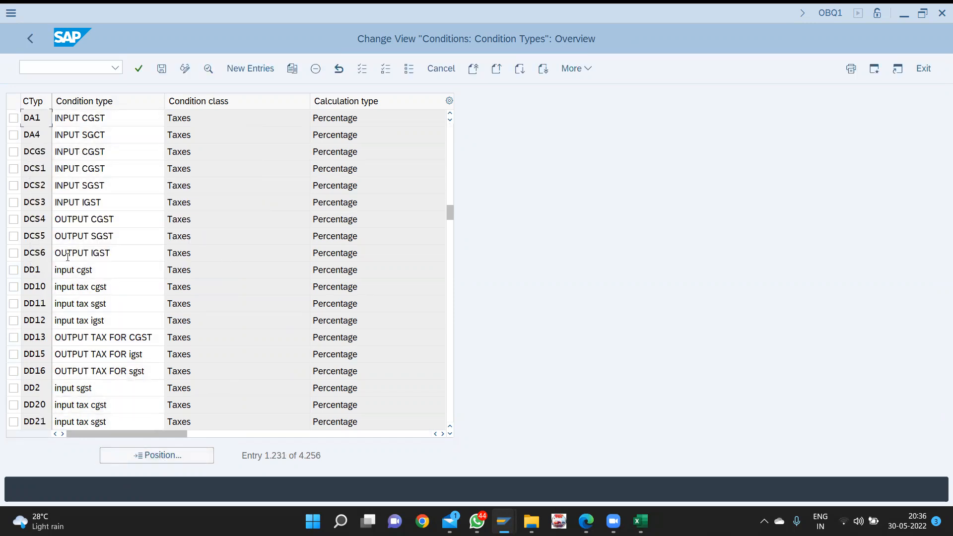
- Widen the CTyp column, browse the condition type list, and save the overview
left_click_drag(51, 100, 69, 100)
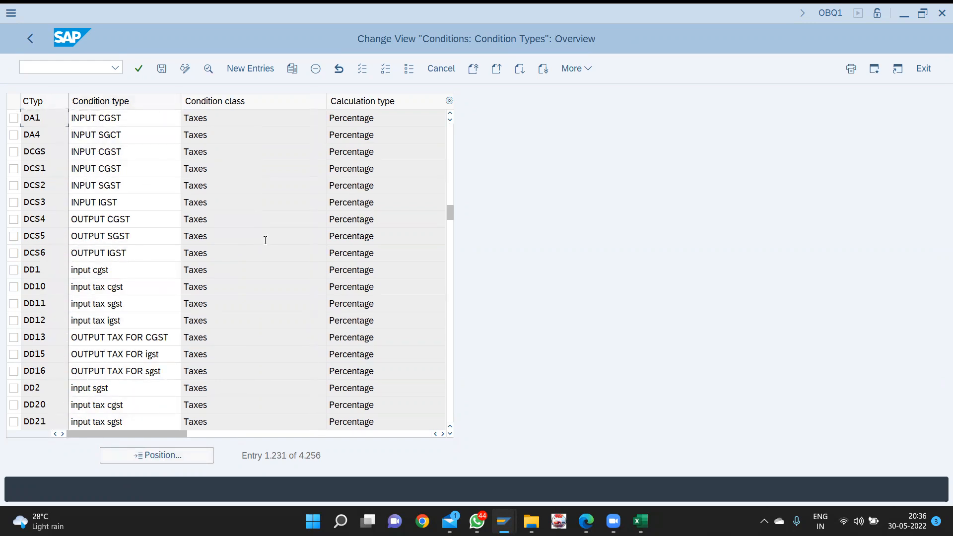
scroll(98, 227, "up", 3)
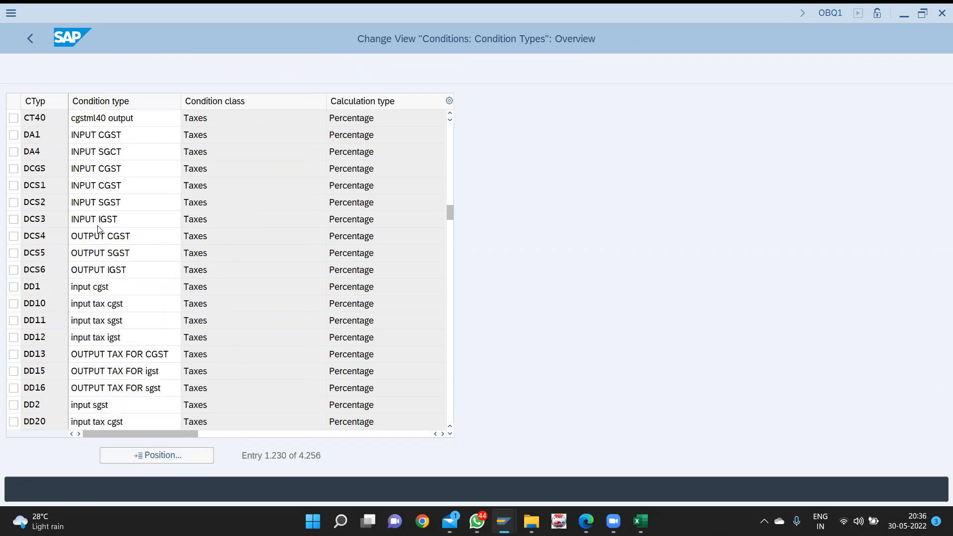
scroll(98, 227, "up", 3)
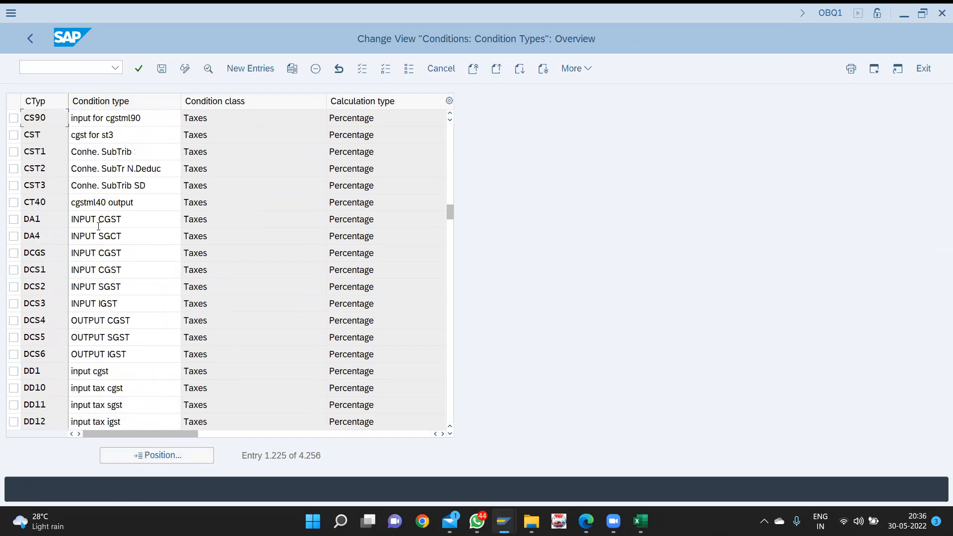
scroll(98, 226, "up", 11)
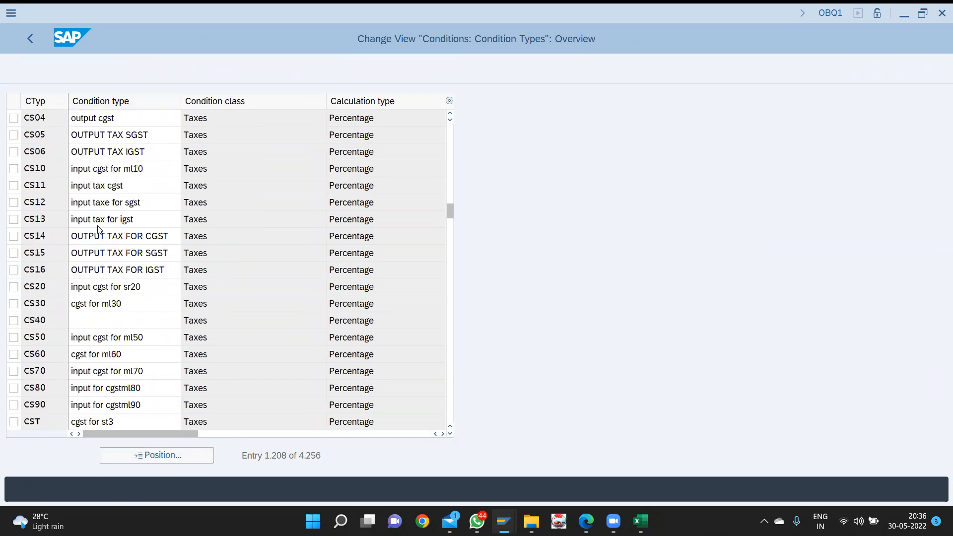
scroll(98, 227, "up", 4)
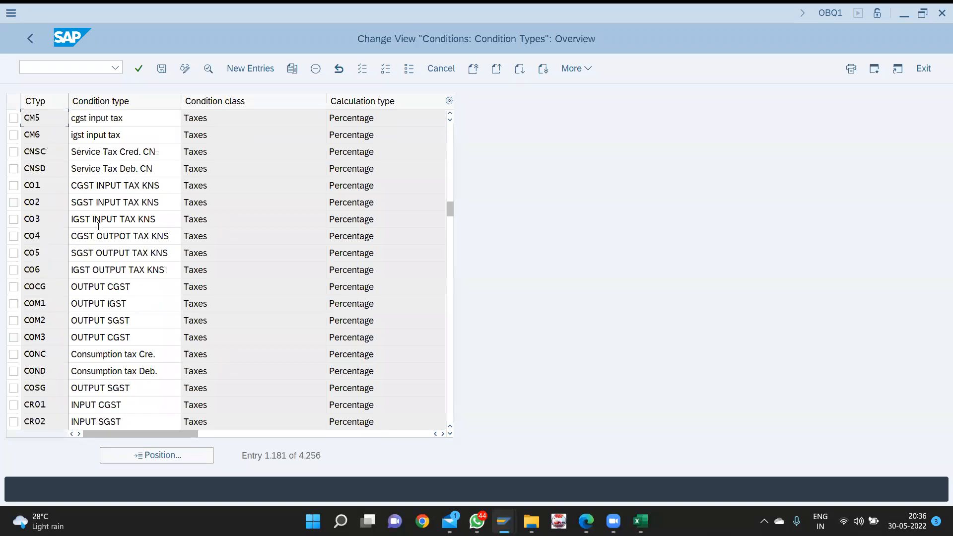
scroll(99, 226, "up", 4)
scroll(98, 226, "up", 9)
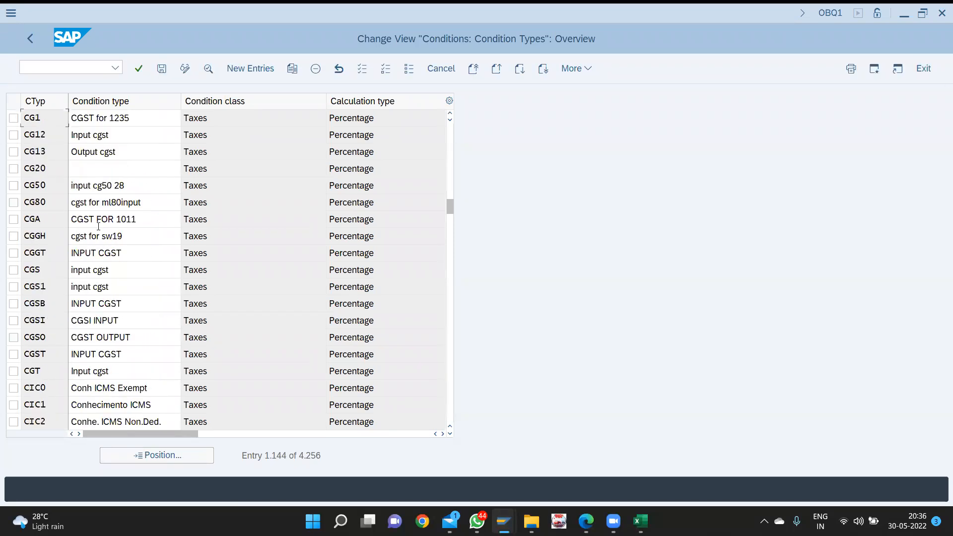
scroll(99, 226, "down", 12)
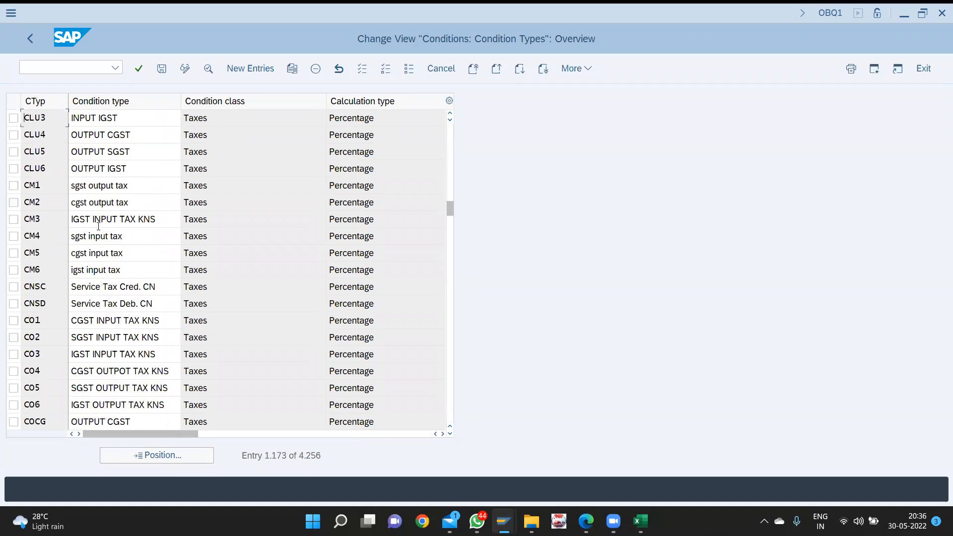
scroll(98, 227, "down", 9)
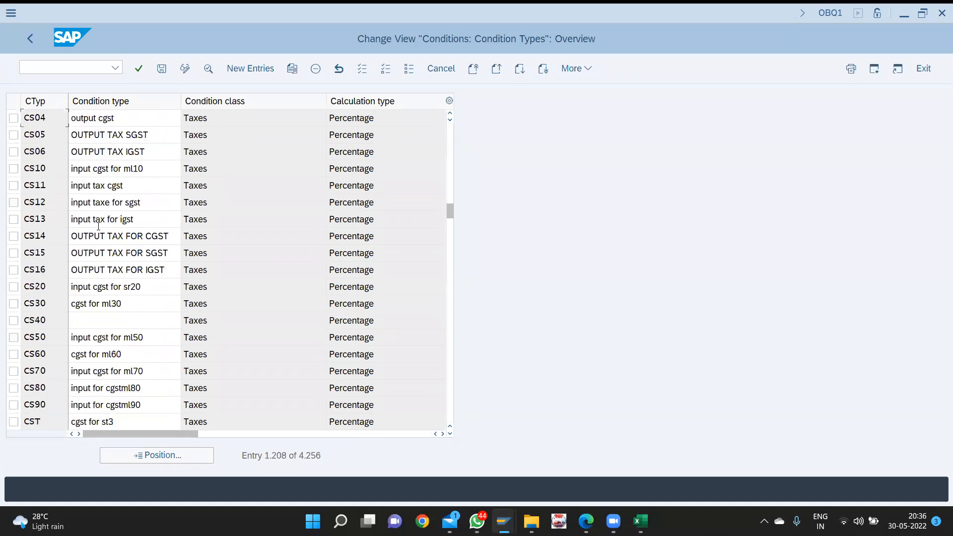
scroll(98, 226, "down", 6)
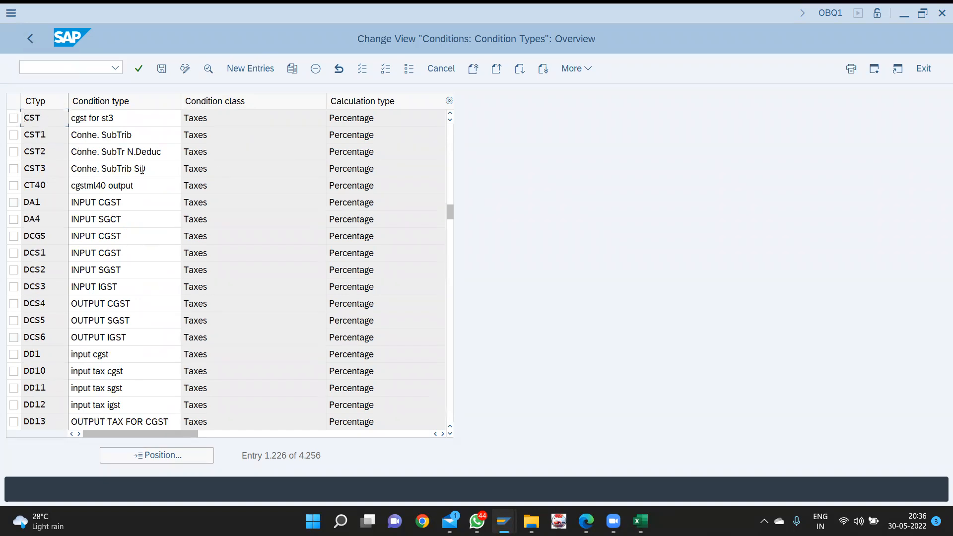
key("ctrl+s")
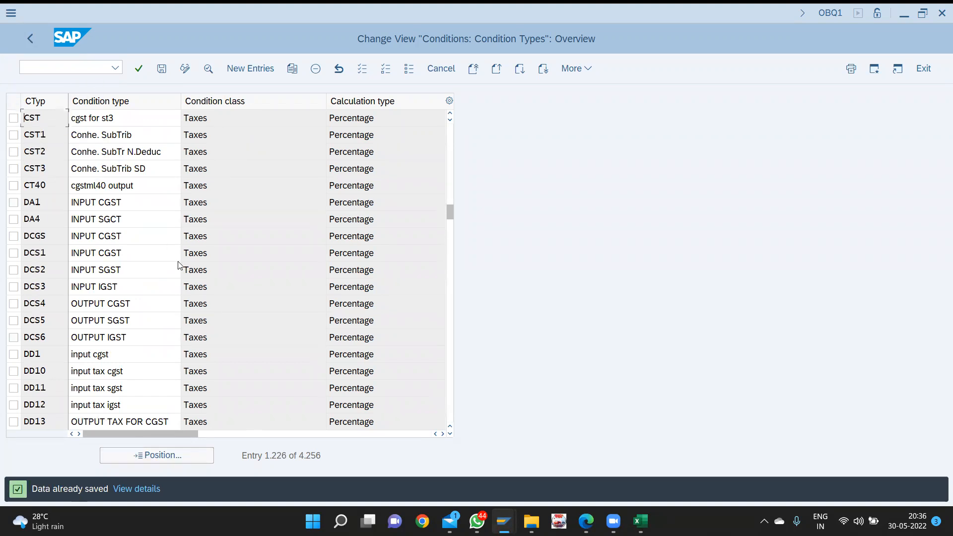
key("ctrl+f")
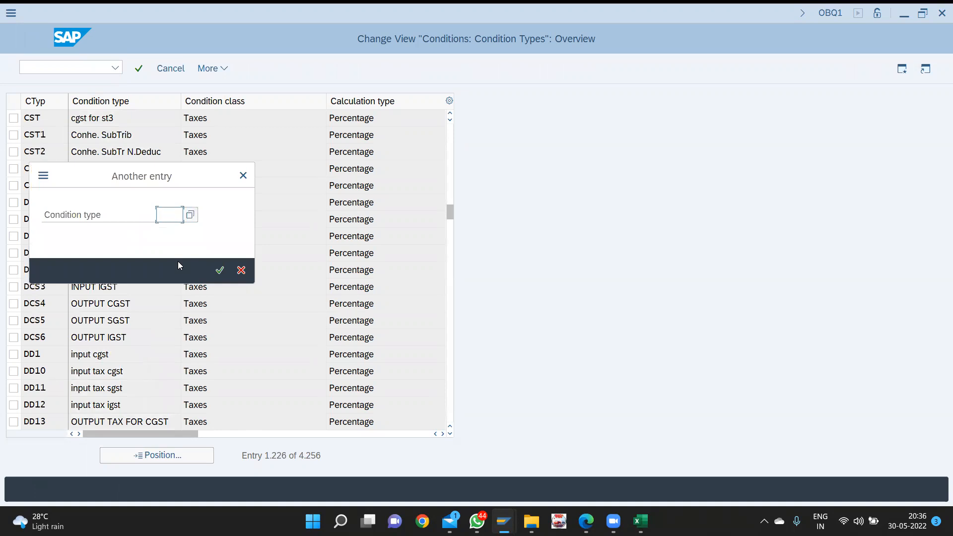
- Copy condition type MWVS as new type CVC1 with description 'input cgst'
type("mw")
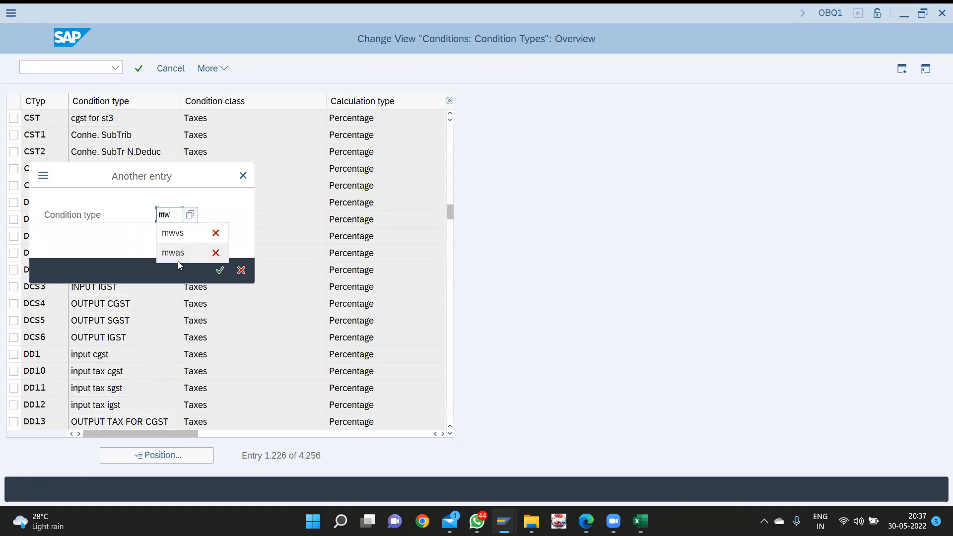
type("vs")
key("Return")
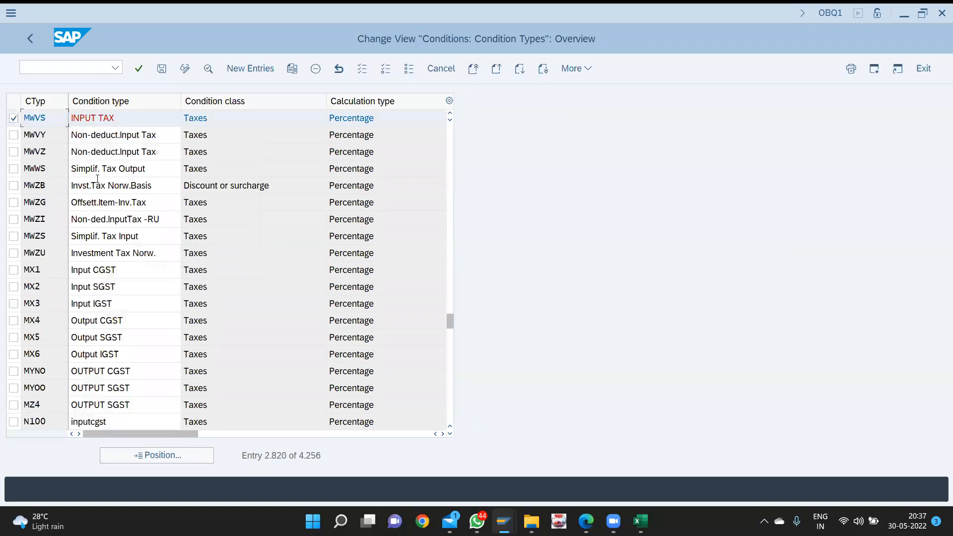
left_click(294, 75)
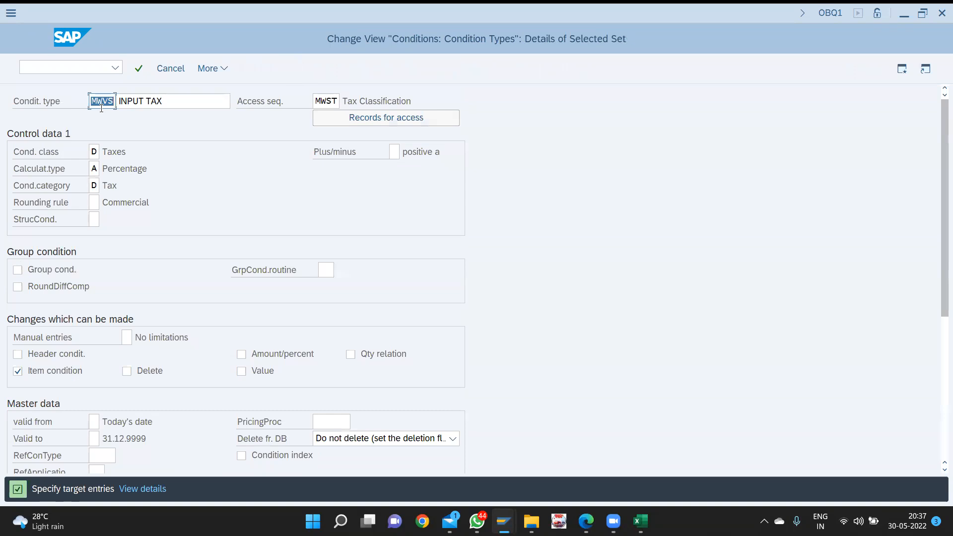
type("cvc1")
key("Tab")
type("input ")
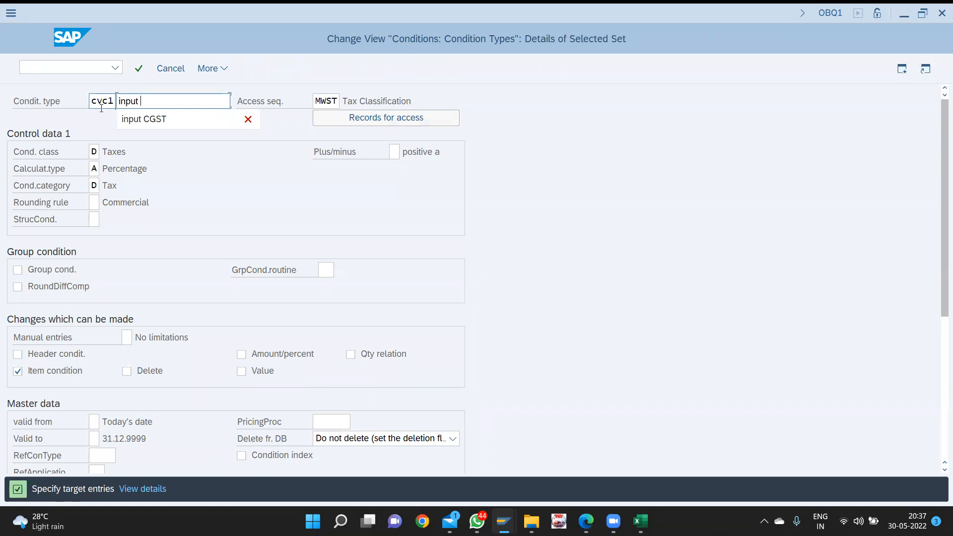
type("cgst")
key("Return")
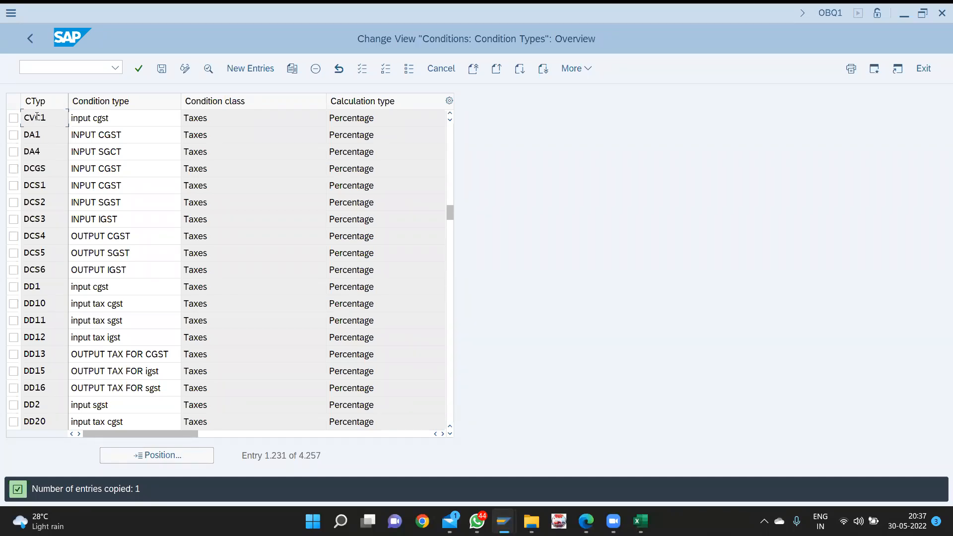
- Copy CVC1 as new condition type CVC2 with description 'input SGST'
left_click(13, 119)
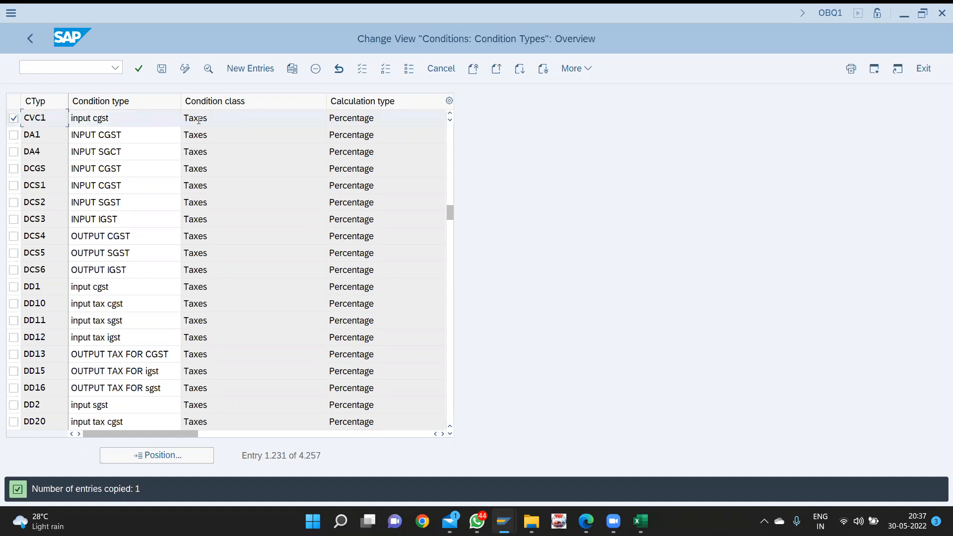
left_click(293, 70)
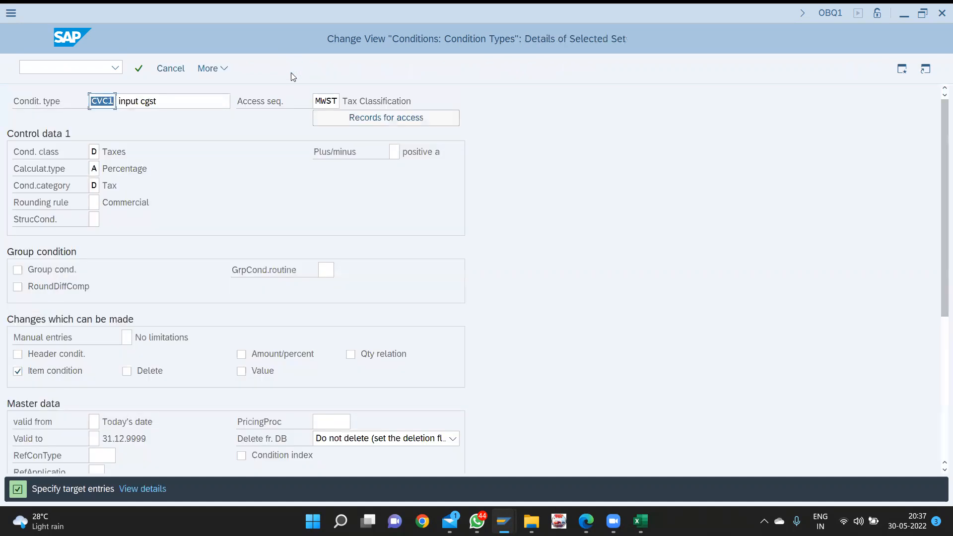
type("cvc")
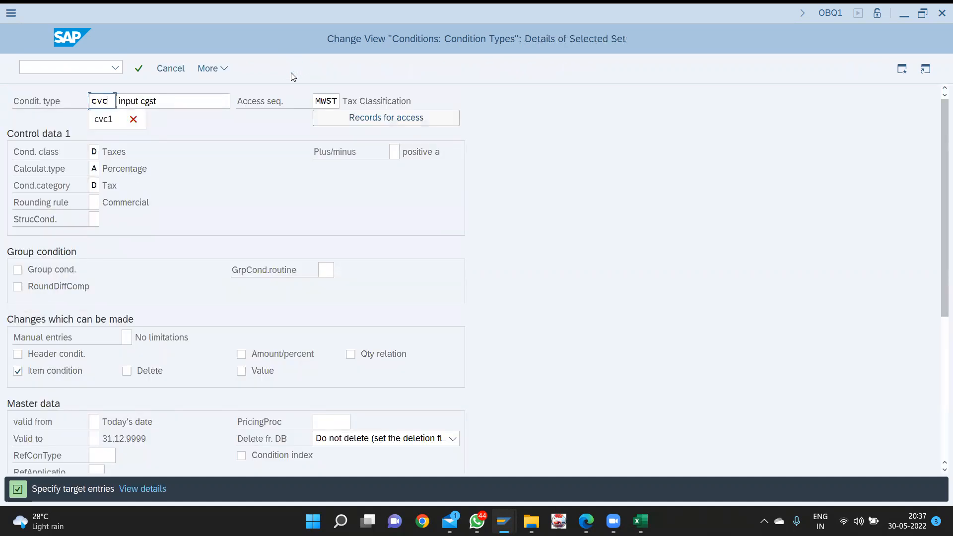
key("BackSpace")
key("BackSpace")
key("BackSpace")
type("cvc2")
key("Tab")
key("End")
key("BackSpace")
key("BackSpace")
key("BackSpace")
key("BackSpace")
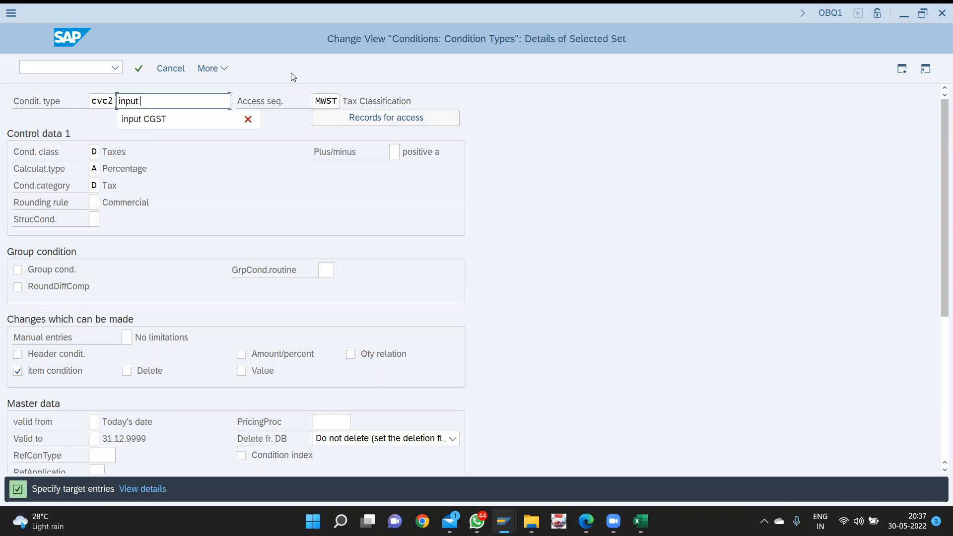
type("SGST")
key("Return")
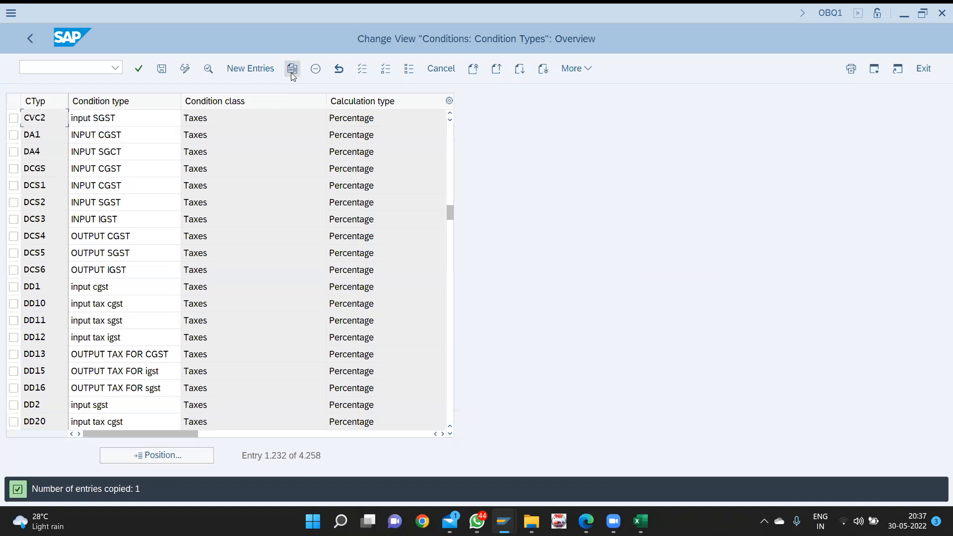
- Copy CVC2 as condition type CVC3 'input IGST', correcting the duplicate code to CVC3
left_click(13, 117)
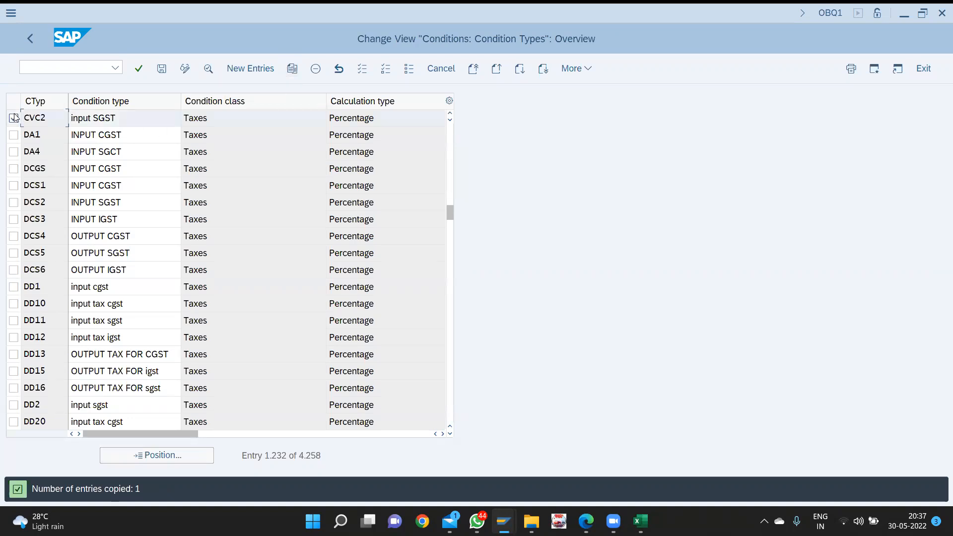
left_click(291, 70)
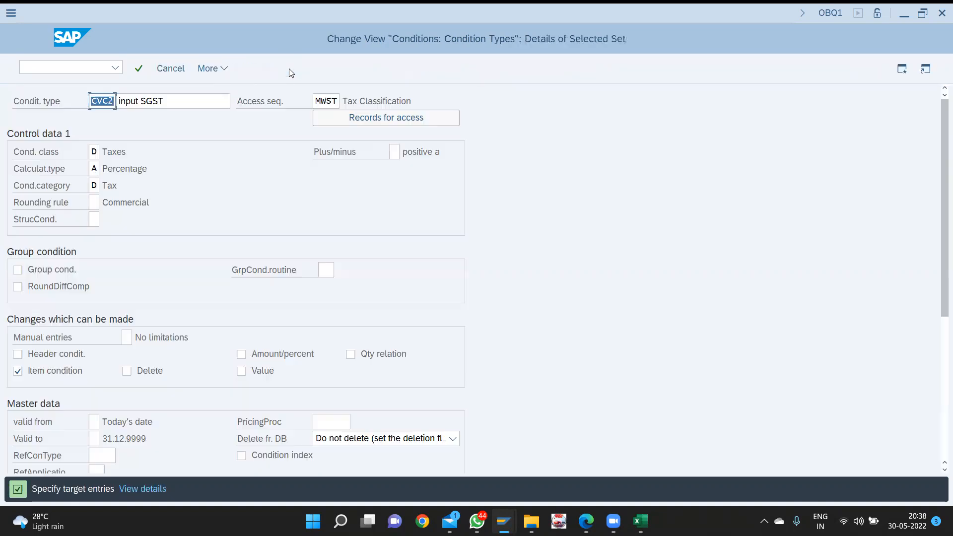
type("cvc2")
key("Tab")
key("End")
key("BackSpace")
key("BackSpace")
key("BackSpace")
key("BackSpace")
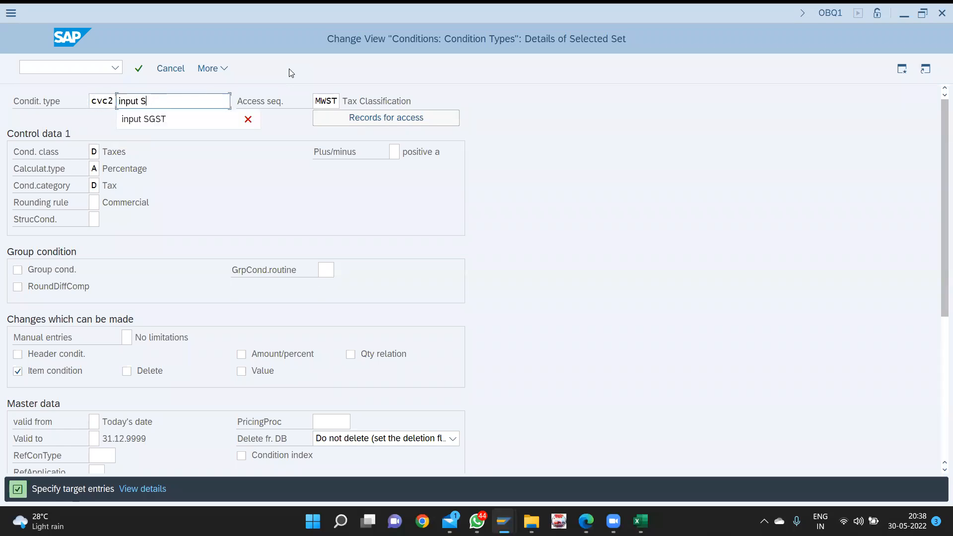
type("IGST")
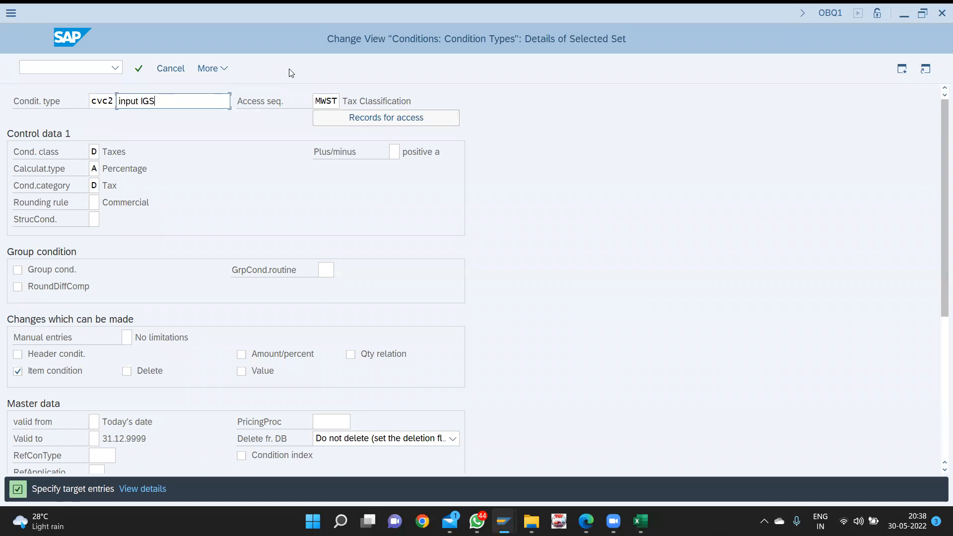
key("Return")
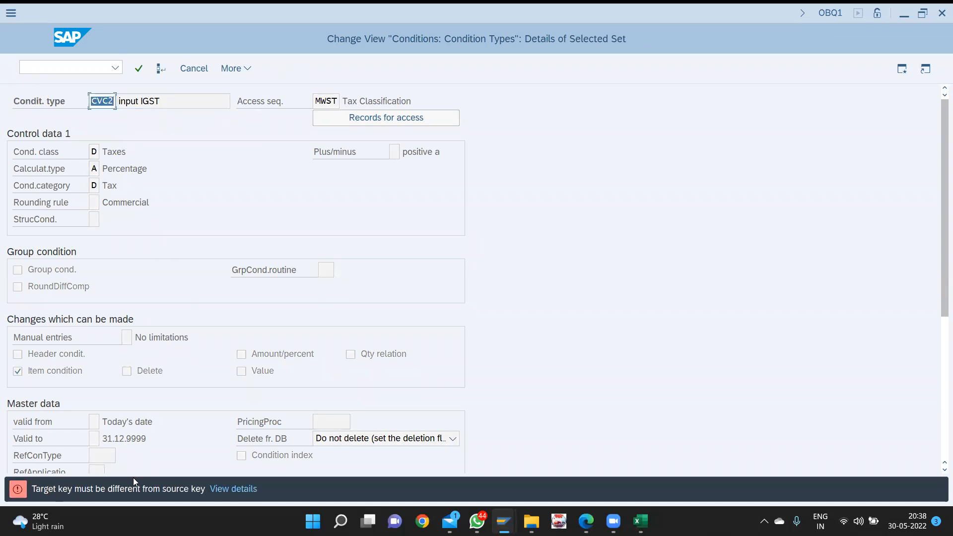
left_click(111, 100)
key("BackSpace")
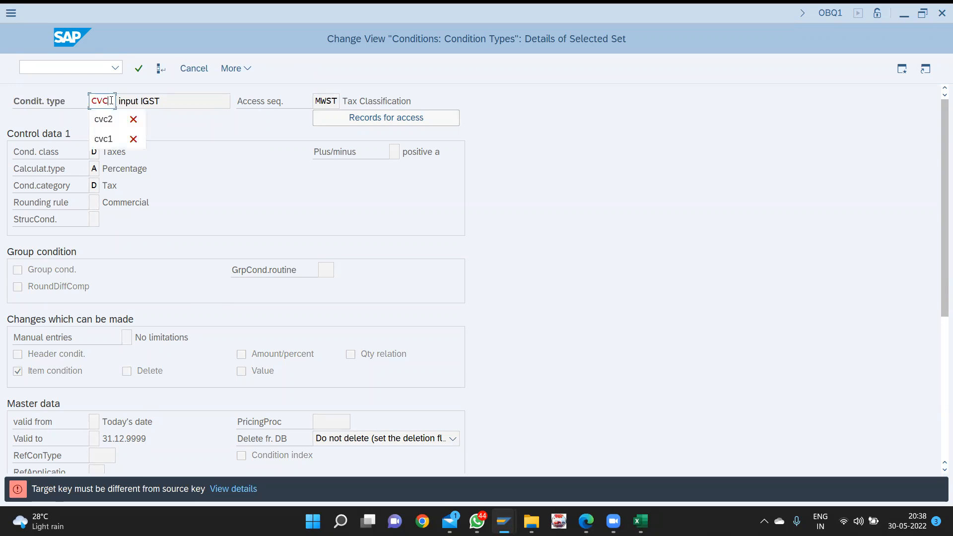
type("3")
key("Return")
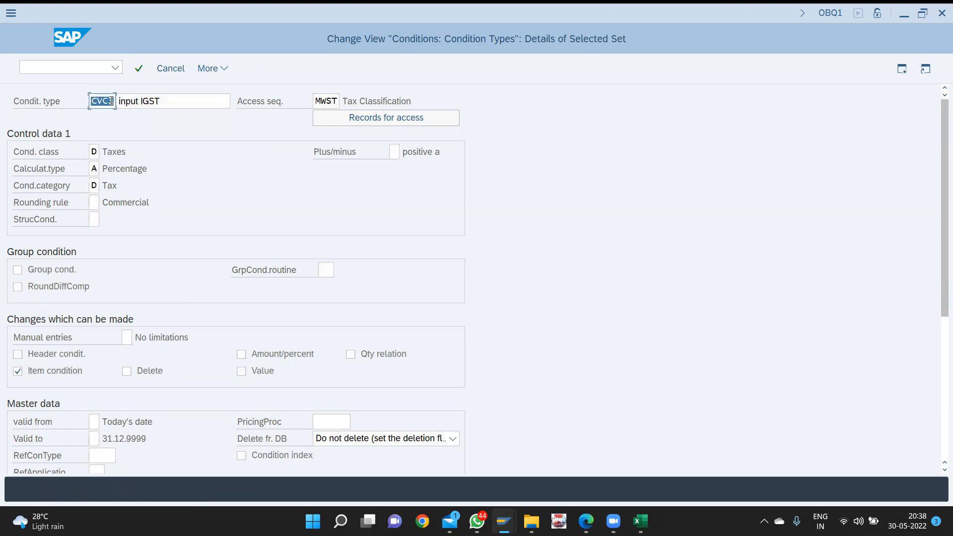
key("Return")
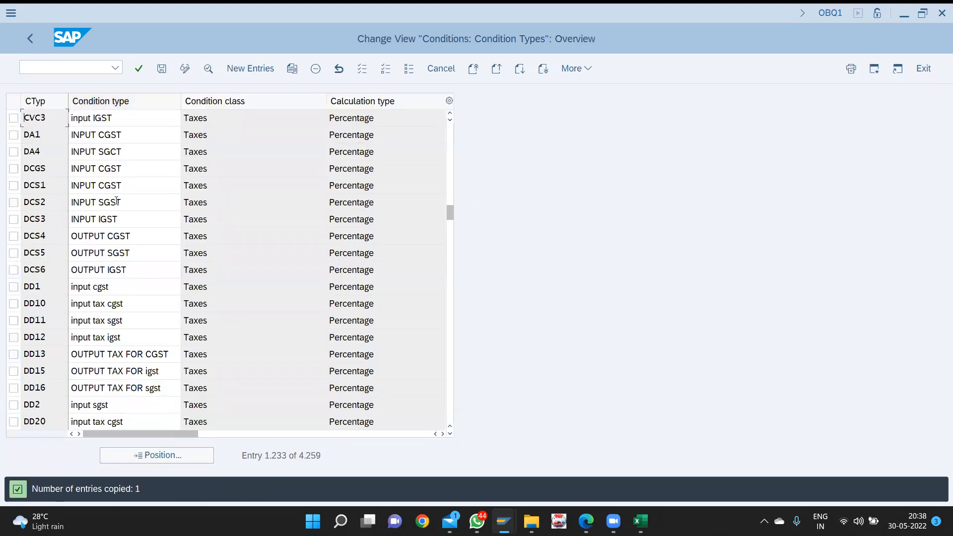
- Save the new input condition types under the Customizing request
key("ctrl+s")
key("Return")
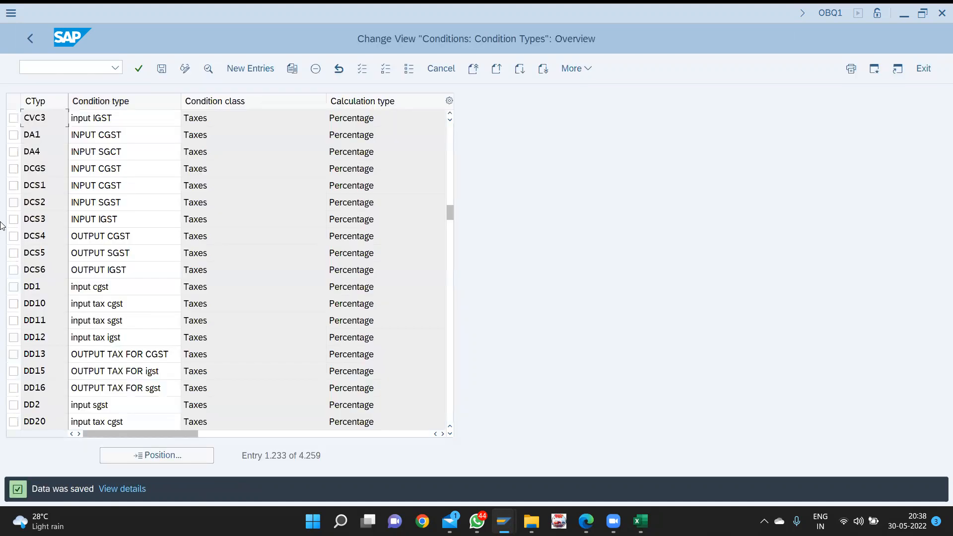
scroll(131, 154, "up", 2)
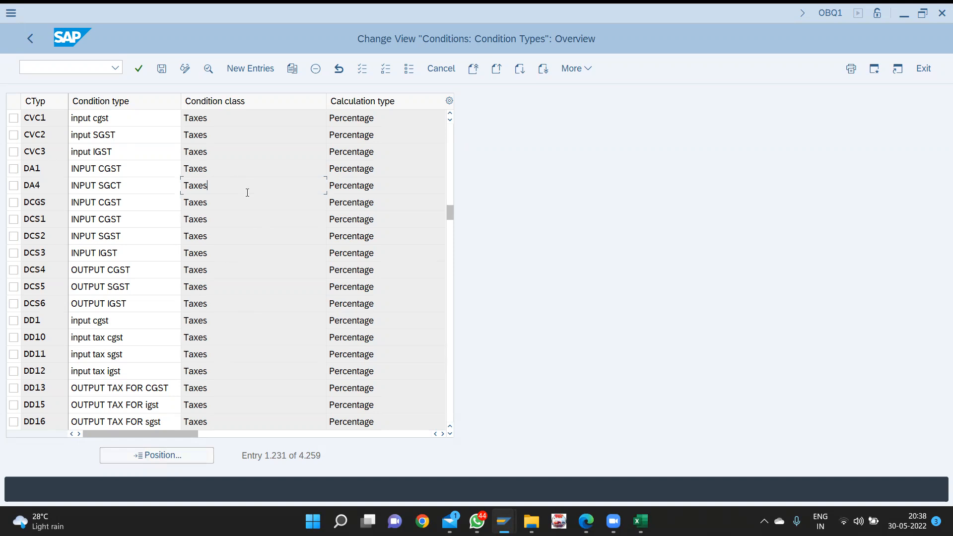
- Position the list on condition type MWAS and select the MWAS OUTPUT TAX row
left_click(143, 456)
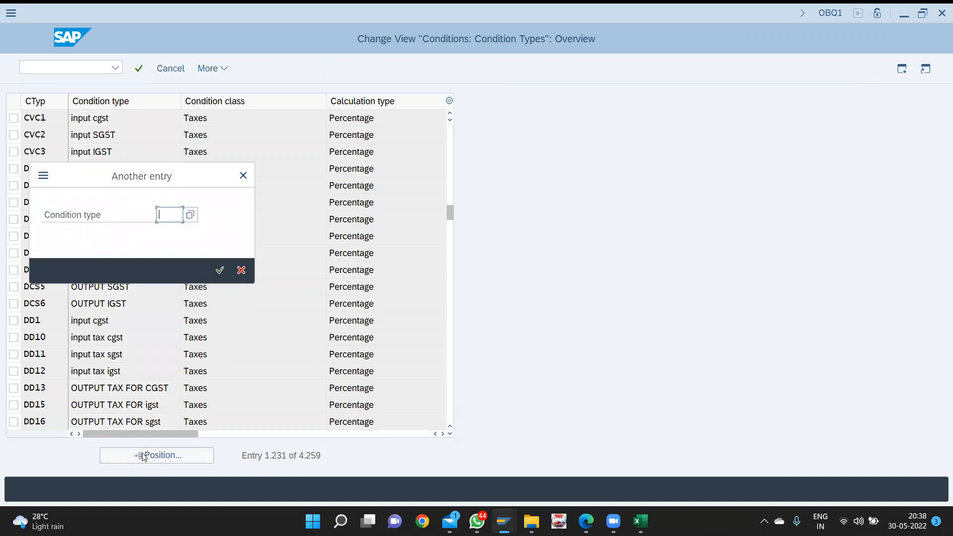
type("mw")
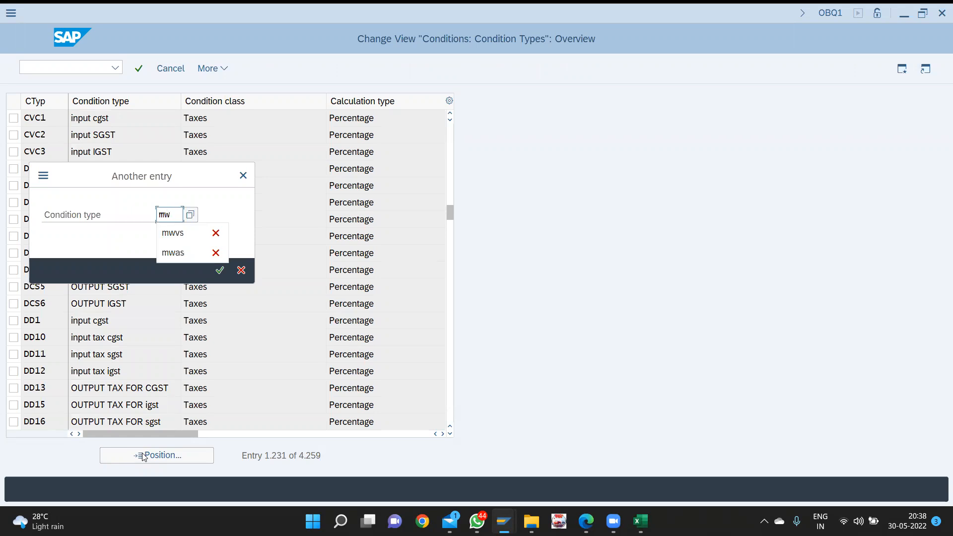
type("as")
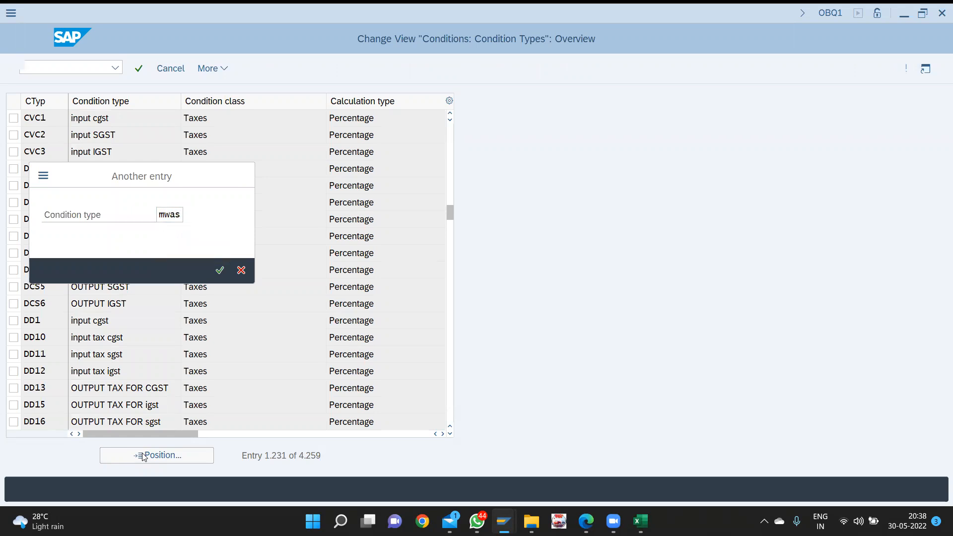
key("Return")
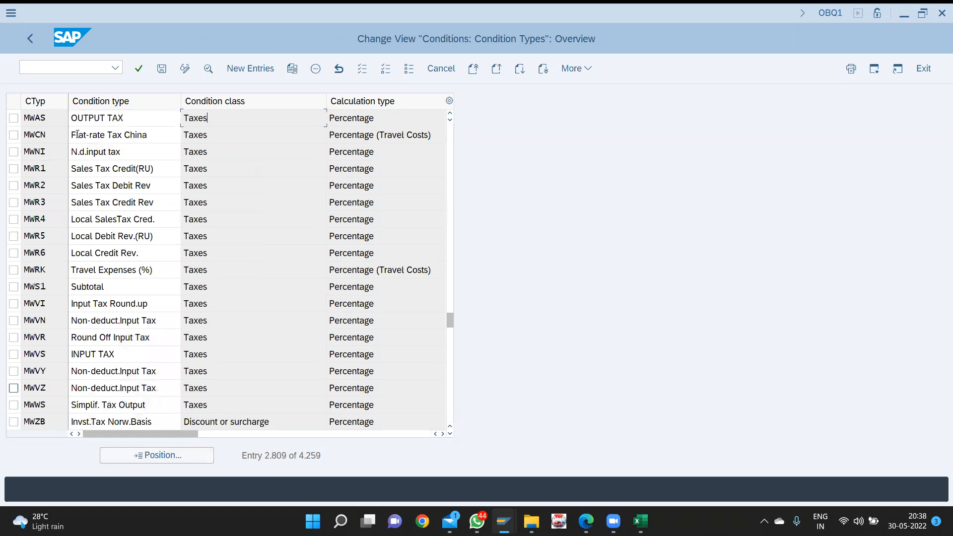
left_click(13, 119)
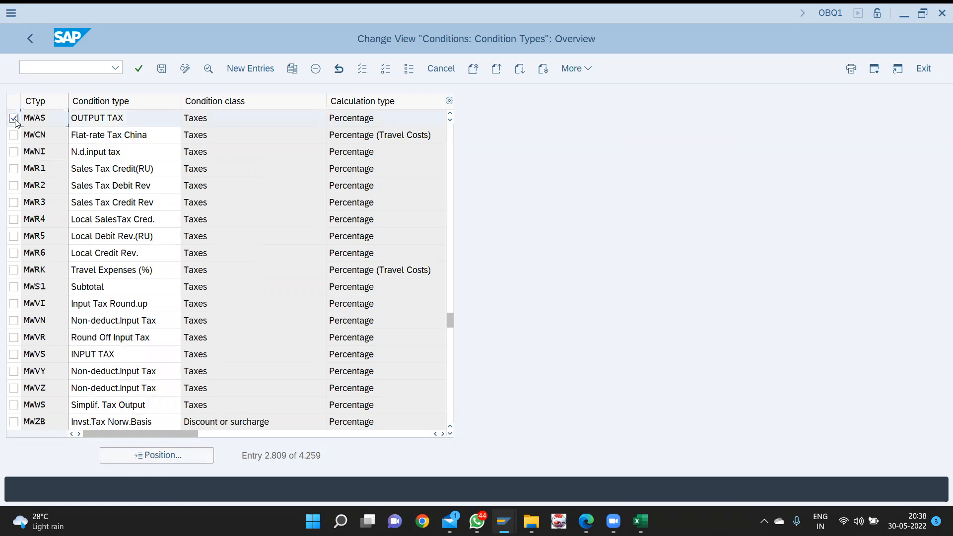
- Copy MWAS as new condition type CVC4 with description 'output CGST'
left_click(292, 69)
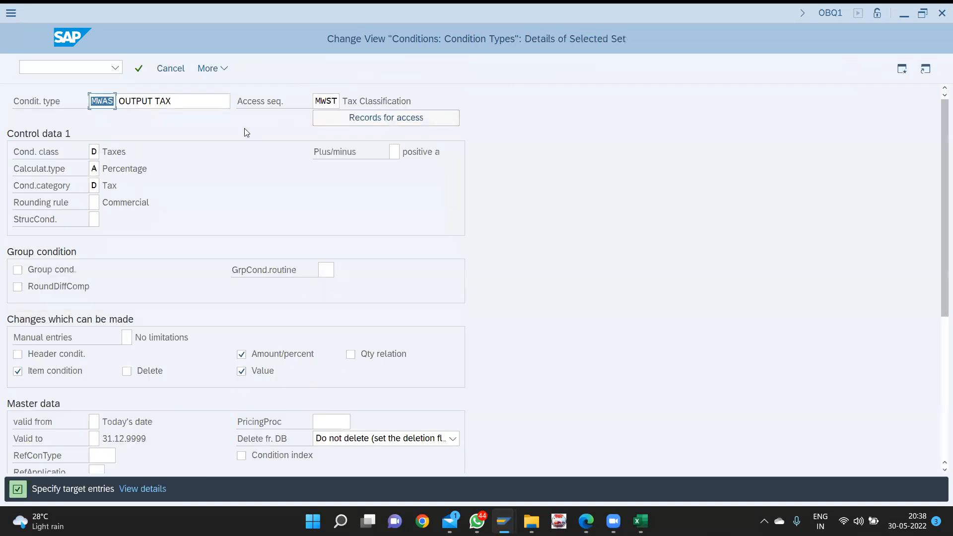
type("cvc")
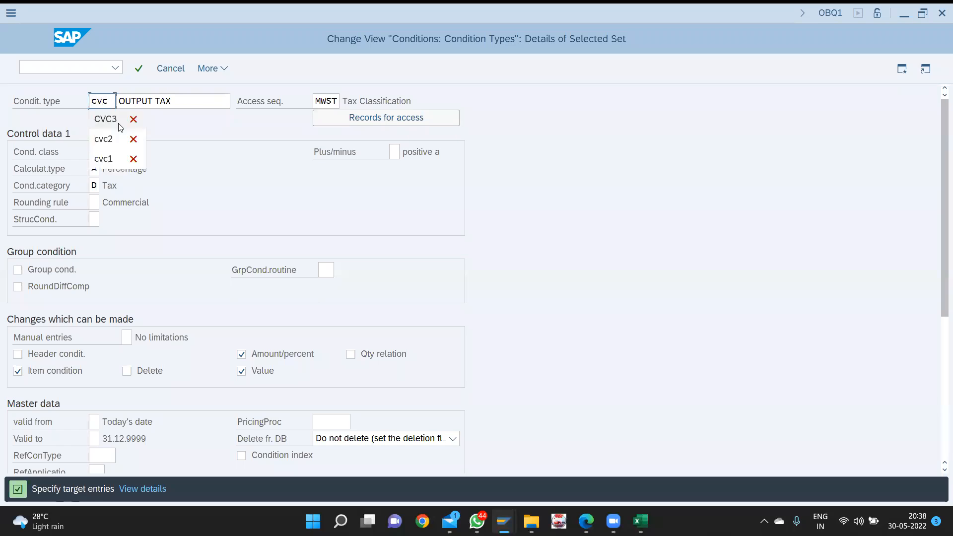
type("4")
key("Tab")
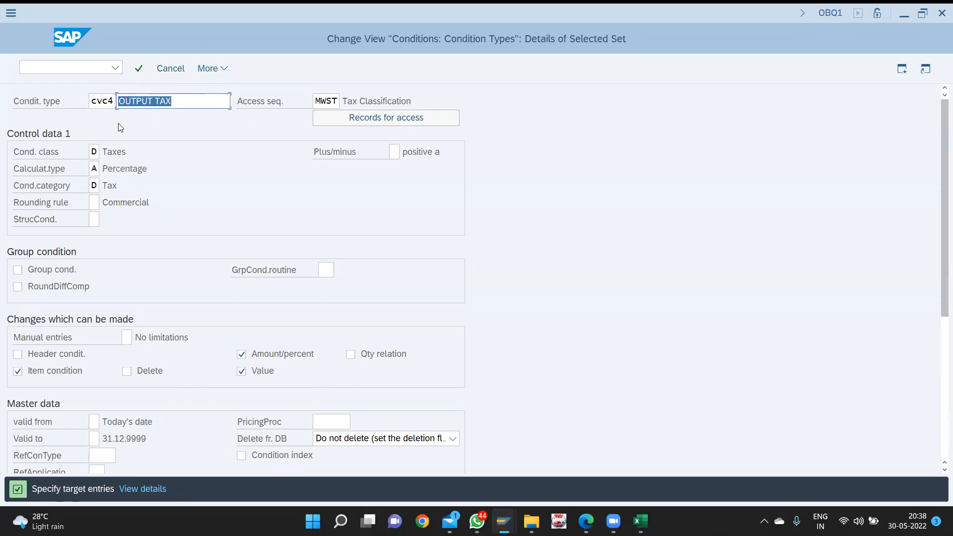
type("output ")
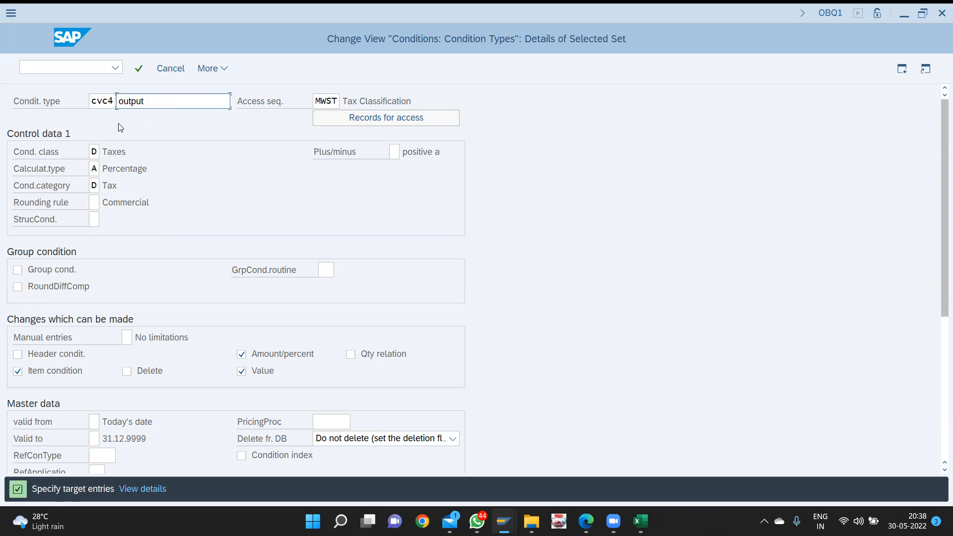
type("CGST")
key("Return")
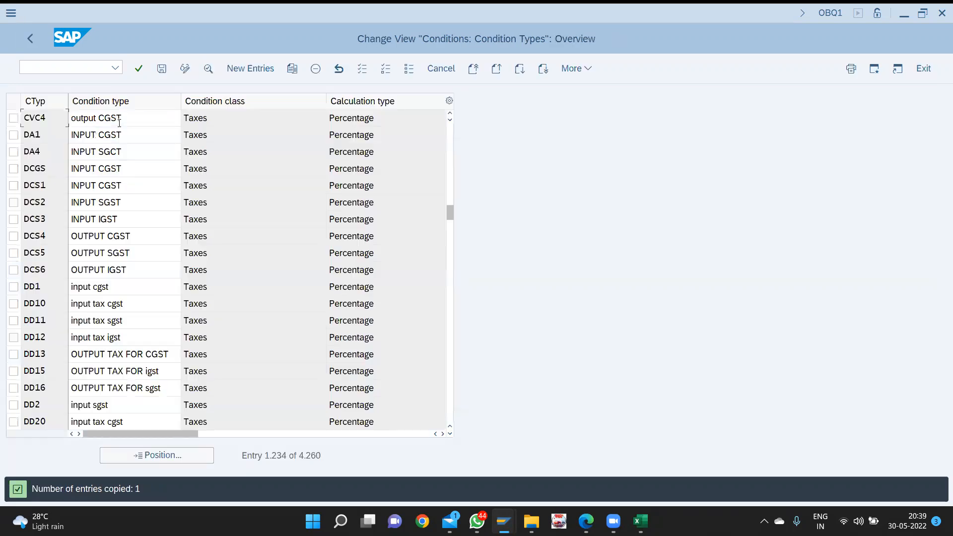
- Copy CVC4 as condition type CVC5 with description 'output SGST'
left_click(14, 118)
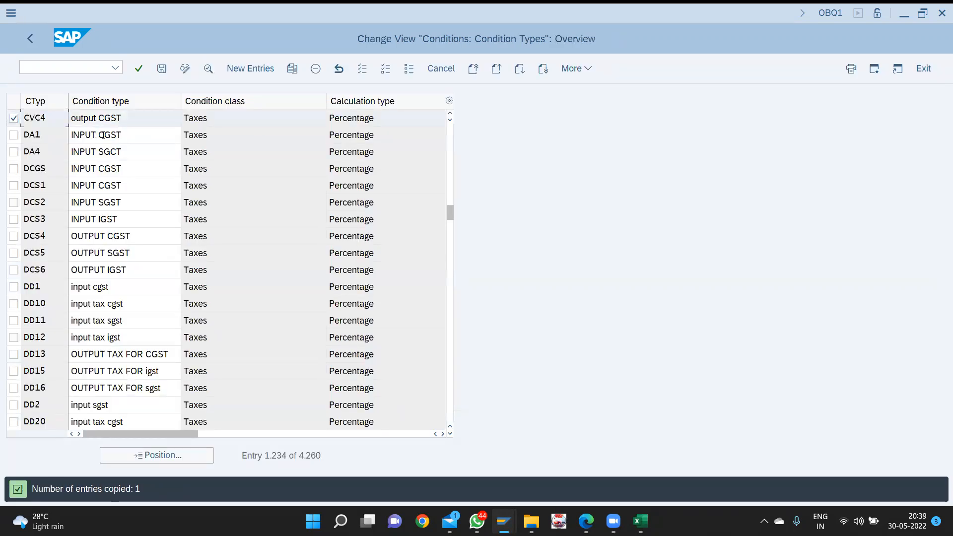
left_click(292, 70)
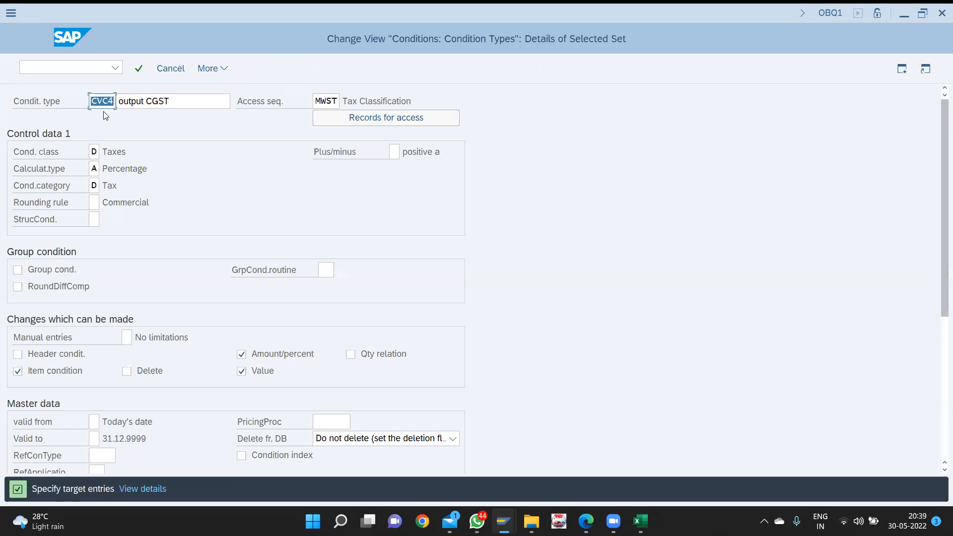
type("cvc5")
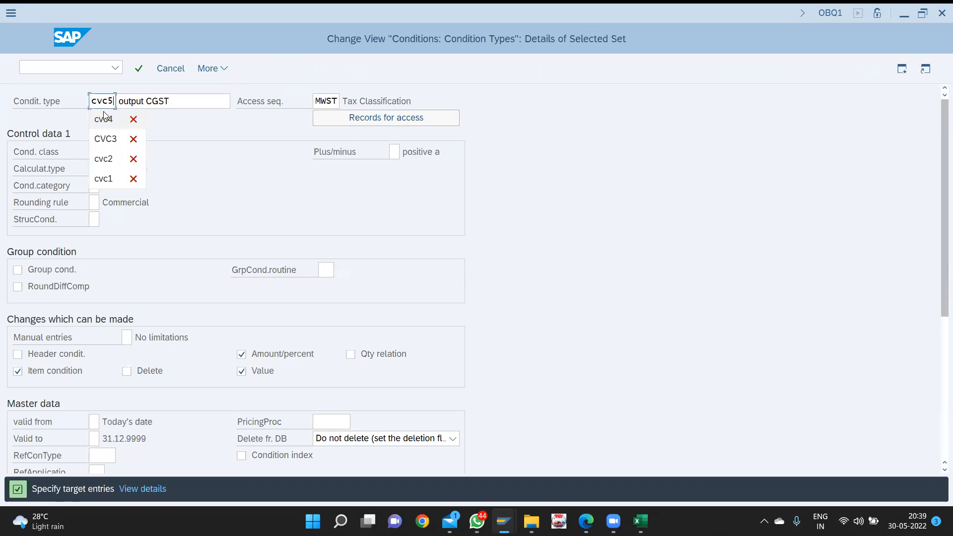
key("Return")
key("Tab")
key("Right")
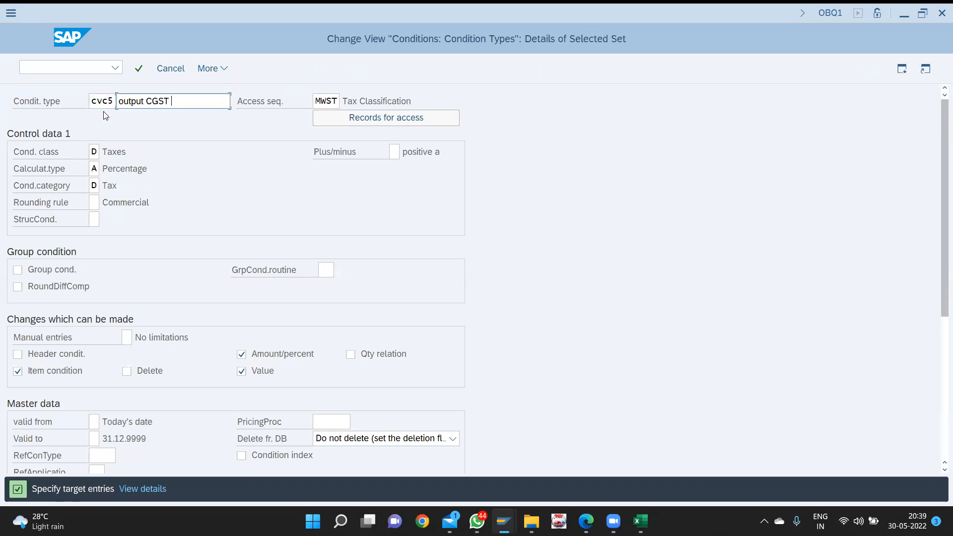
key("BackSpace")
key("BackSpace")
key("BackSpace")
key("BackSpace")
type("SGST")
key("Return")
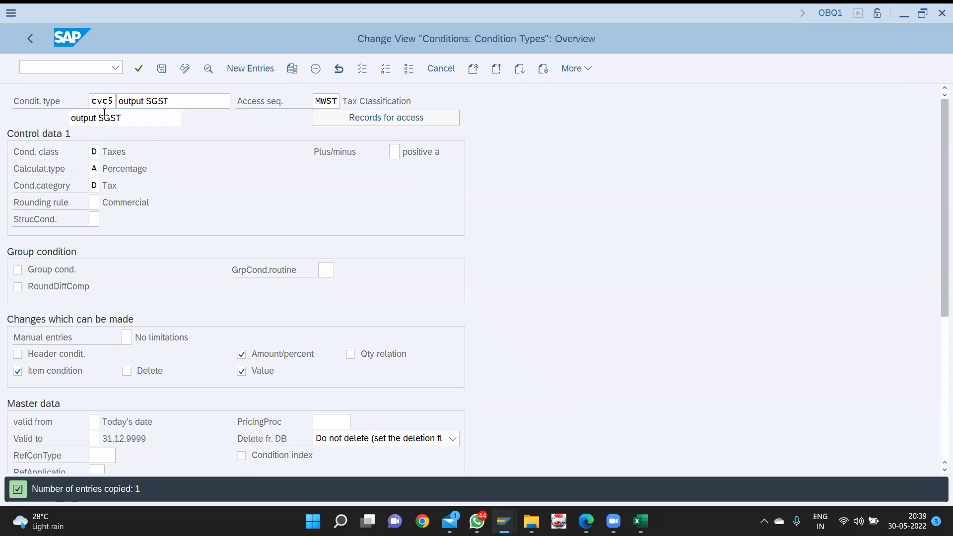
- Copy CVC5 as condition type CVC6 with description 'output IGST'
left_click(15, 119)
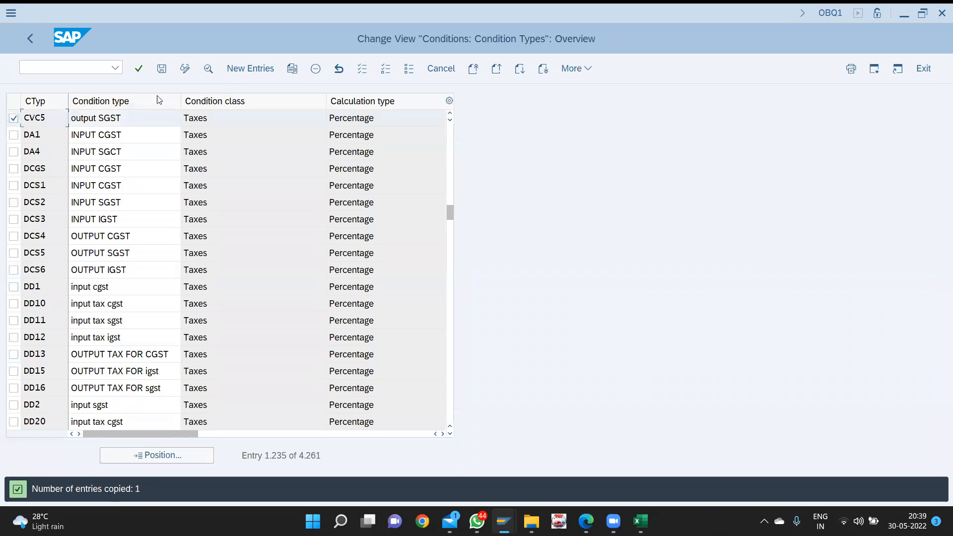
left_click(291, 73)
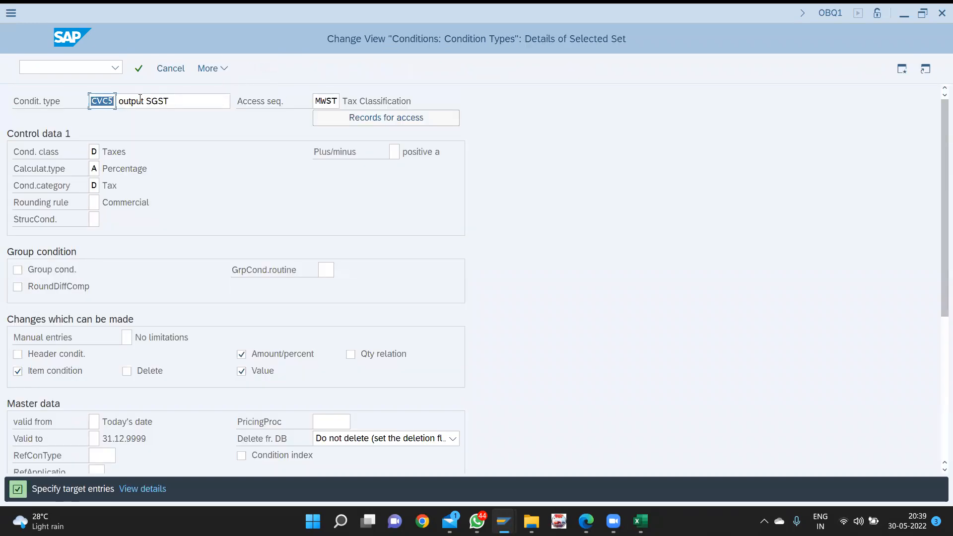
left_click(191, 100)
left_click(114, 100)
key("BackSpace")
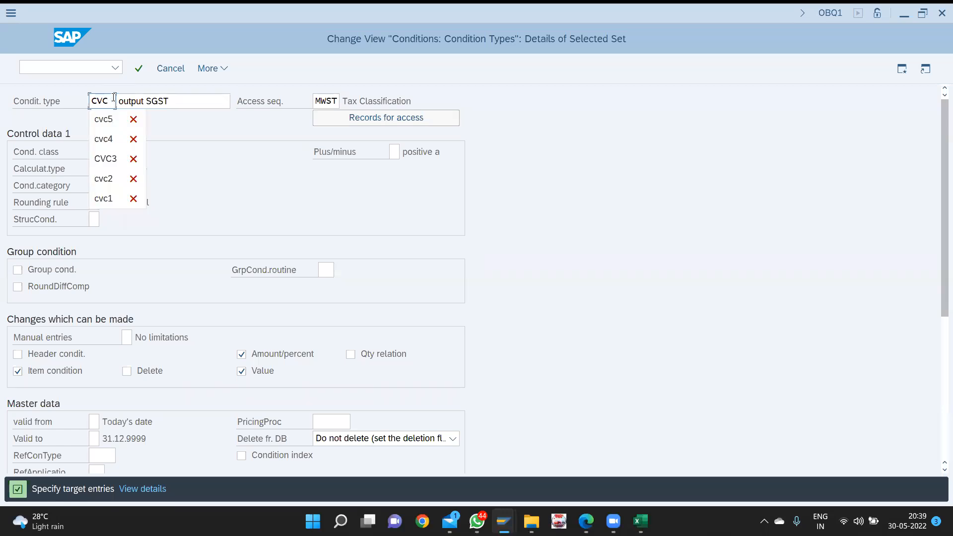
type("6")
key("Tab")
key("End")
key("BackSpace")
key("BackSpace")
key("BackSpace")
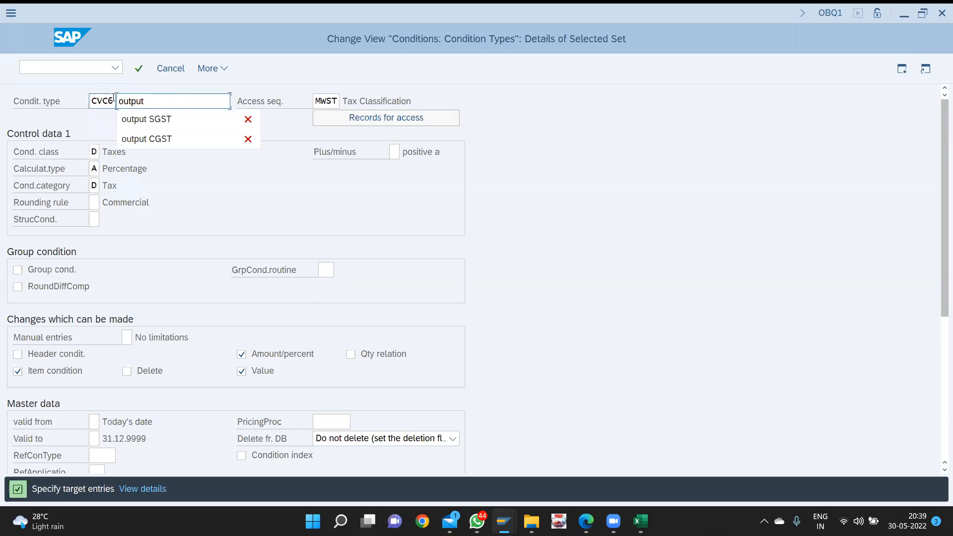
type("IGST")
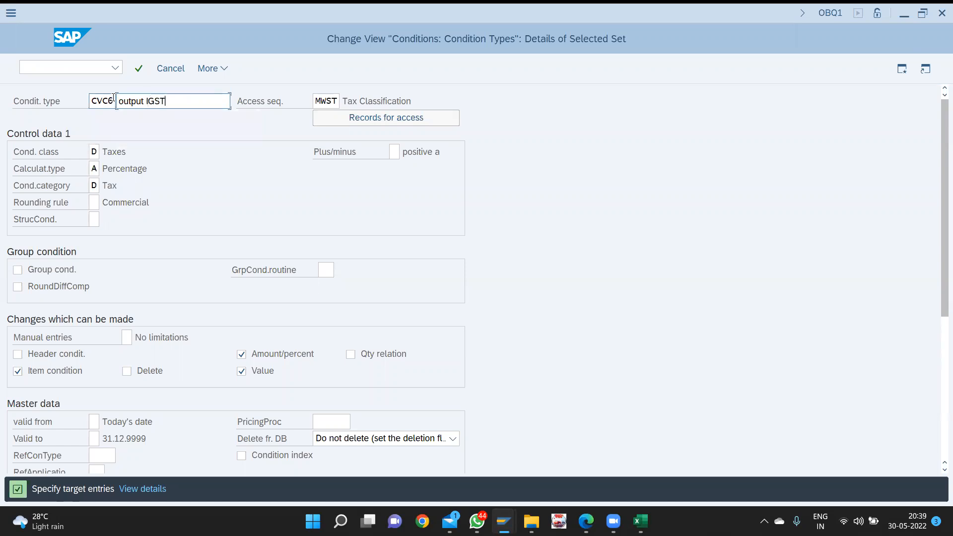
key("Return")
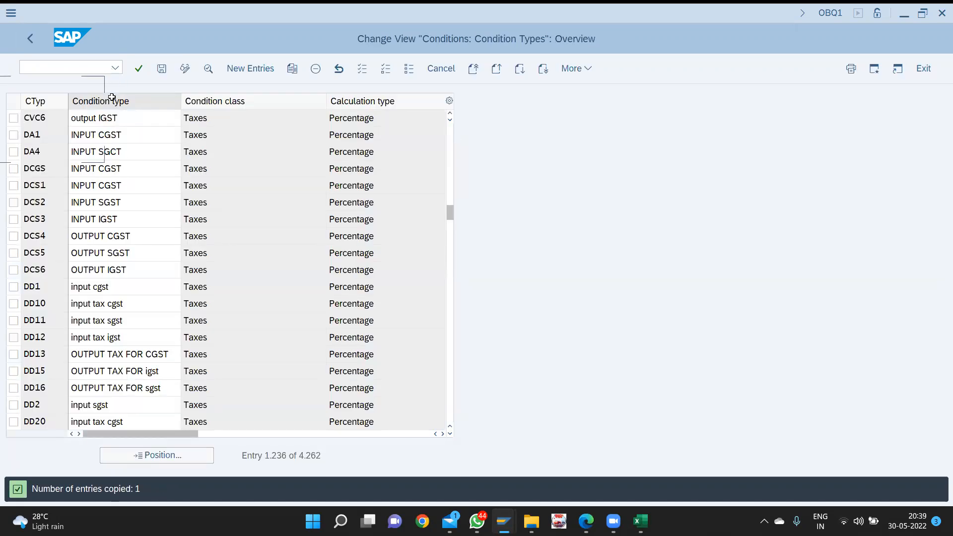
- Save the output condition types CVC4–CVC6, bringing the table to 4,262 entries
key("ctrl+s")
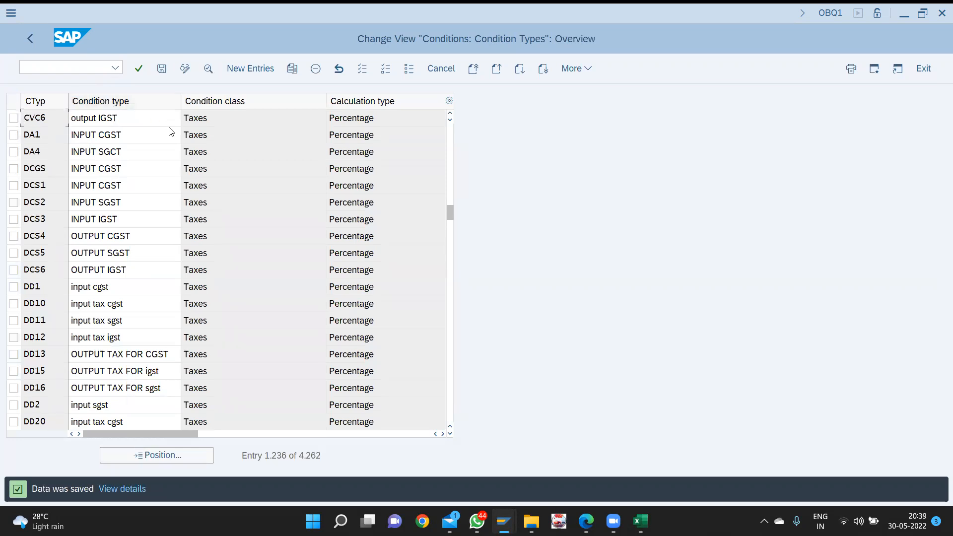
scroll(170, 128, "up", 1)
scroll(169, 128, "up", 1)
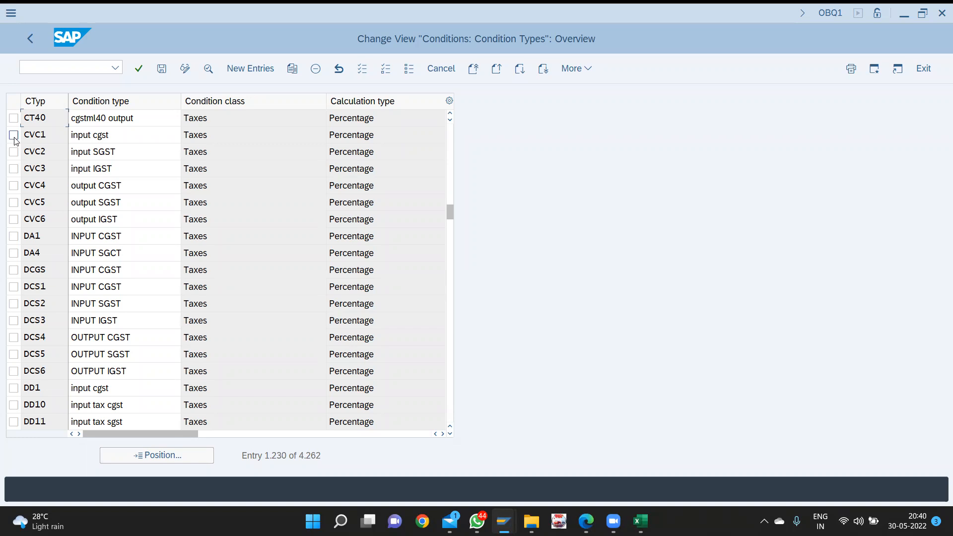
- Open the Tax Processing in Accounting overview with /nOBCN
left_click(13, 135)
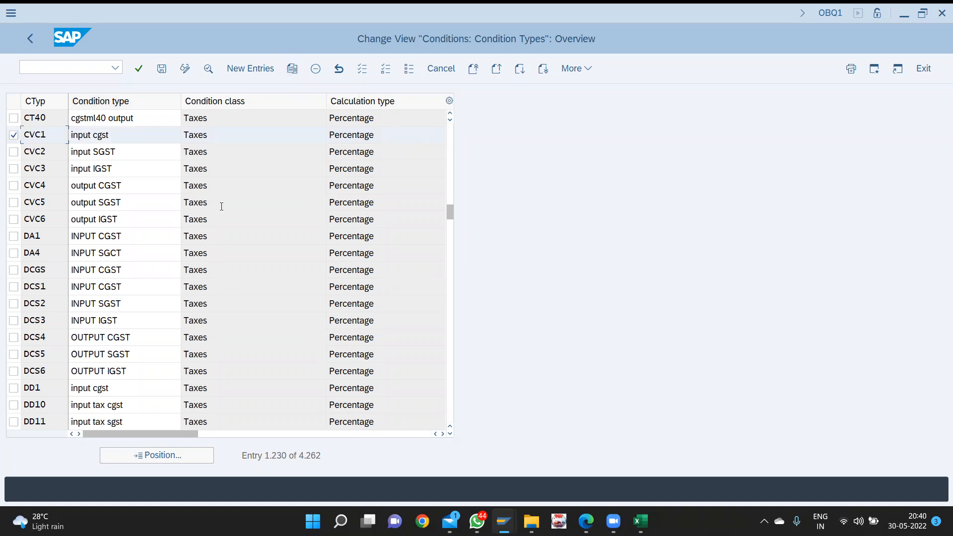
left_click(13, 135)
key("ctrl+slash")
type("/")
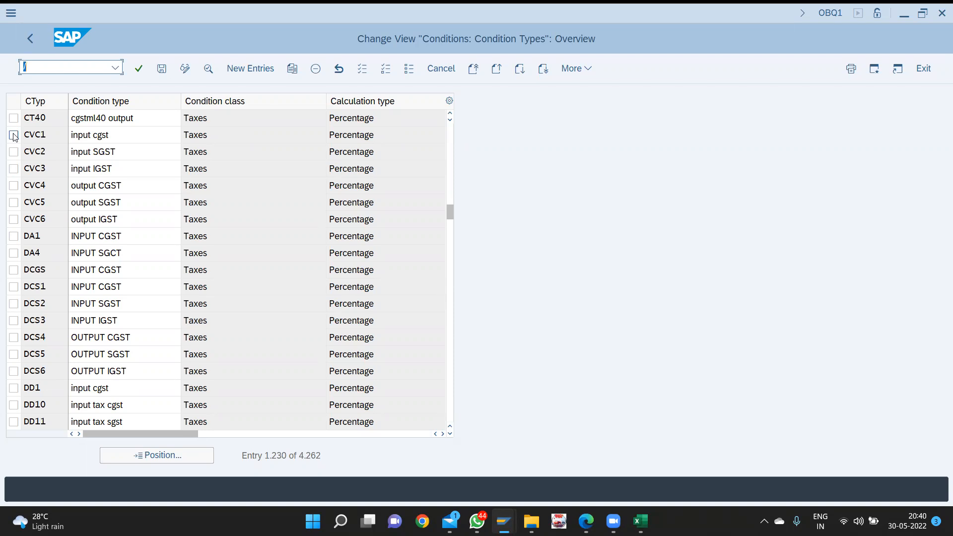
type("n")
type("obcn")
key("Return")
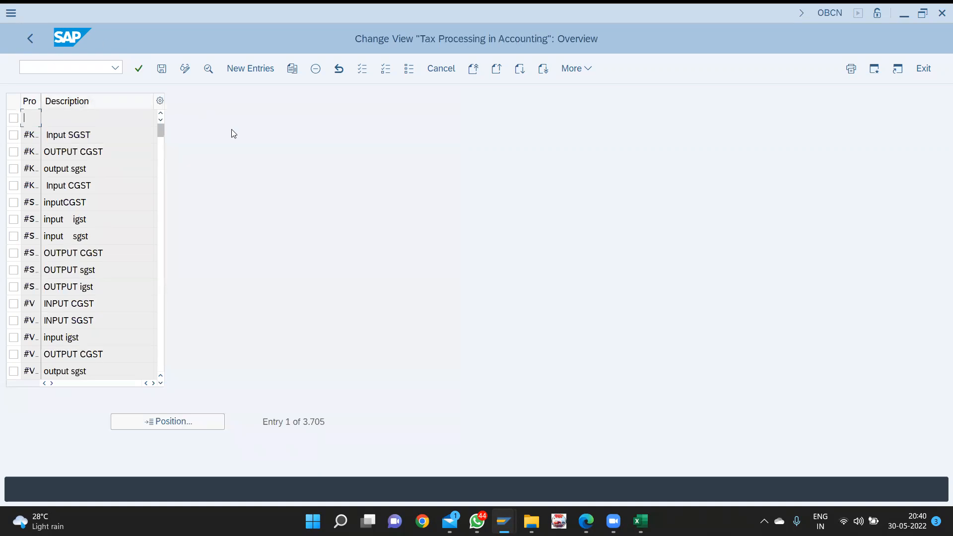
- Add new process cv1, described 'input CGST', with tax type 2, Input tax
left_click(251, 70)
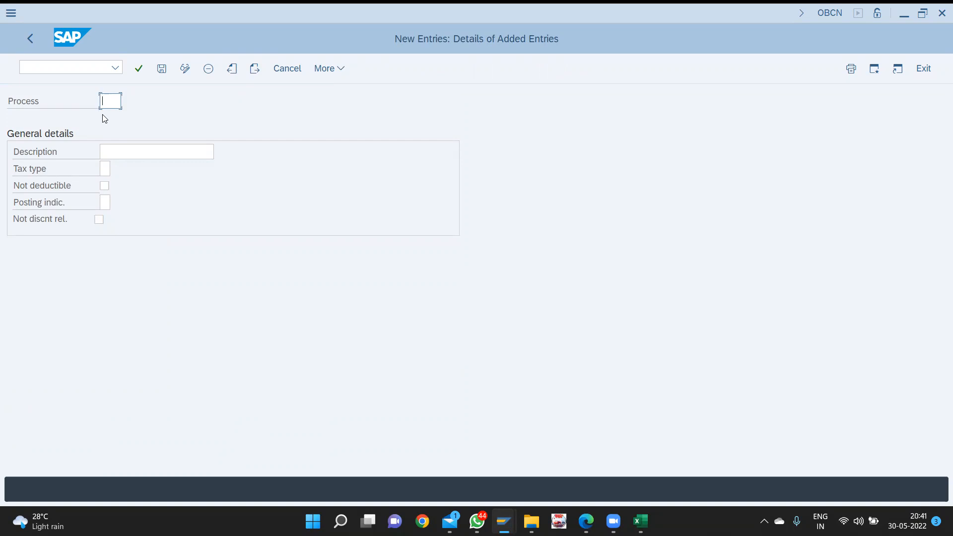
type("cvc")
key("BackSpace")
type("1")
key("Tab")
type("input ")
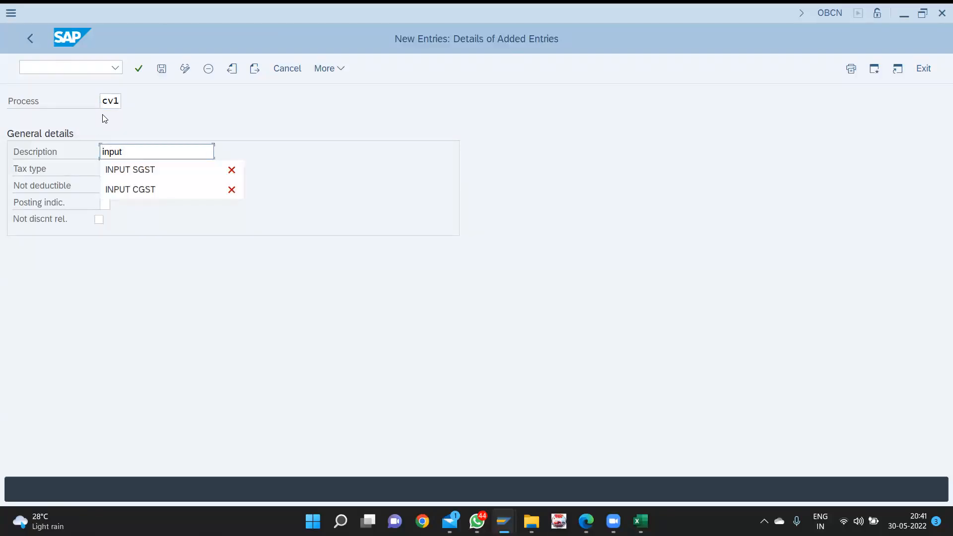
type("cgst")
key("BackSpace")
key("BackSpace")
key("BackSpace")
key("BackSpace")
type("CGST")
key("Tab")
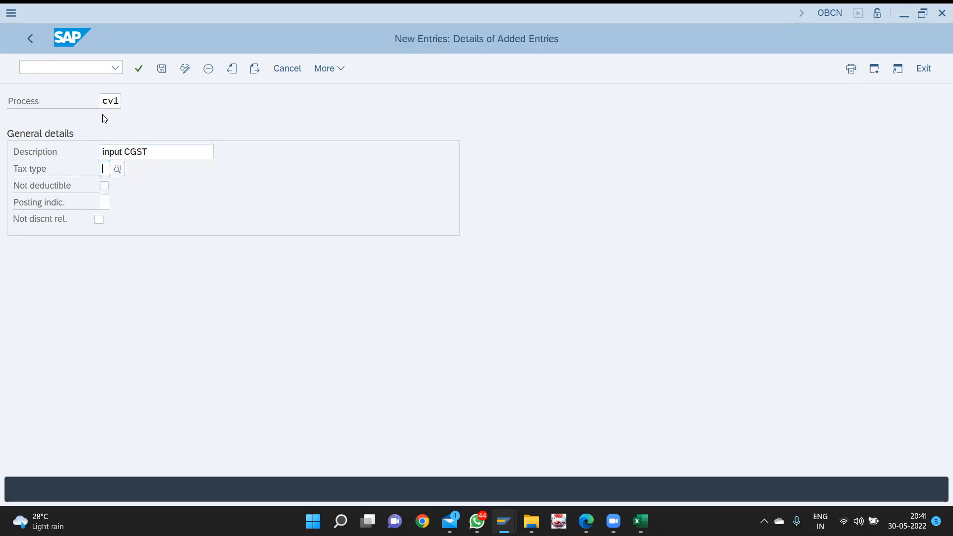
key("Return")
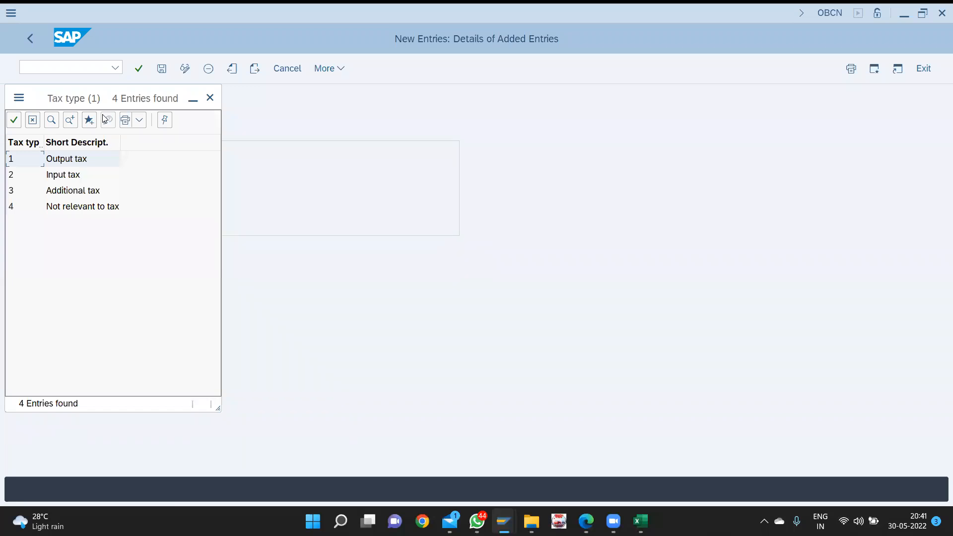
key("Down")
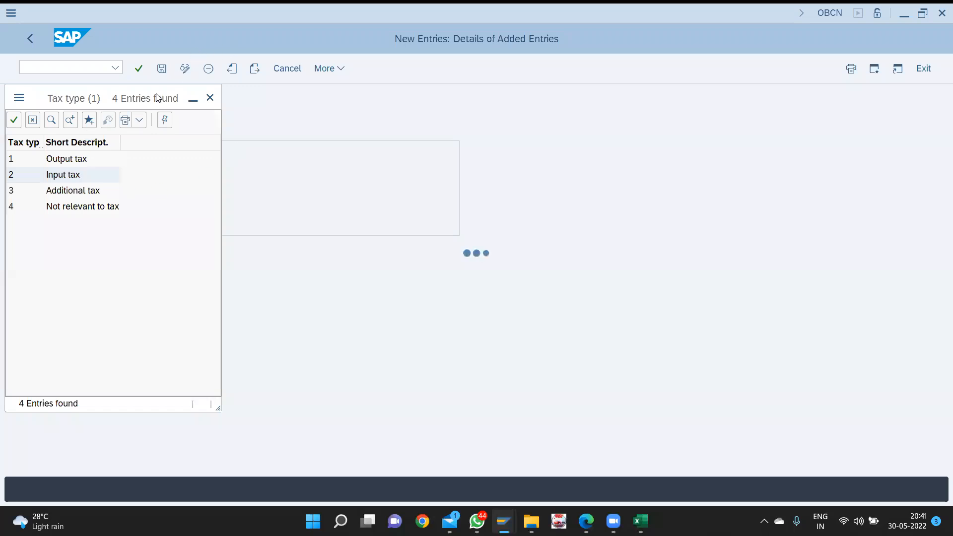
key("Tab")
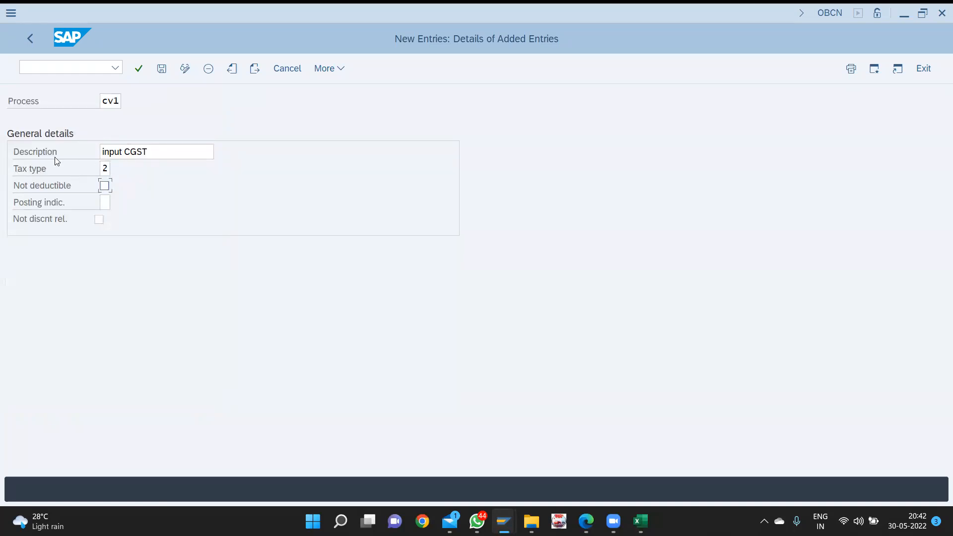
- Re-select tax type 2 (Input tax) for cv1 and set posting indicator 2, separate line item
left_click(108, 173)
key("BackSpace")
key("alt+F4")
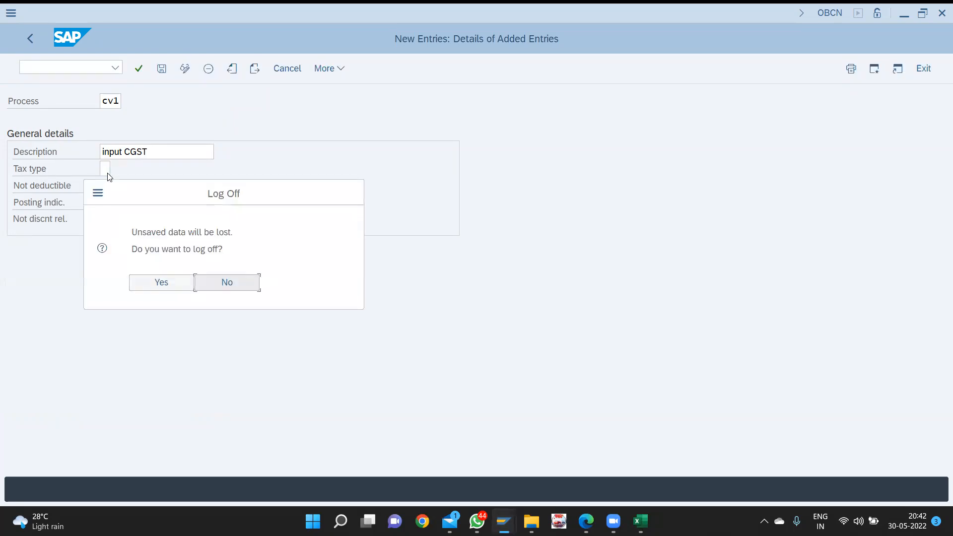
left_click(217, 281)
left_click(104, 166)
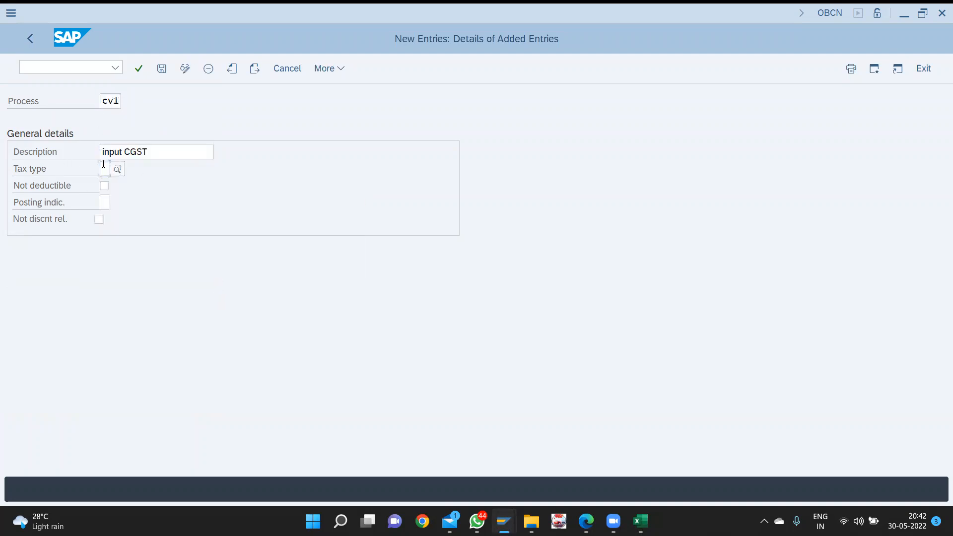
key("F4")
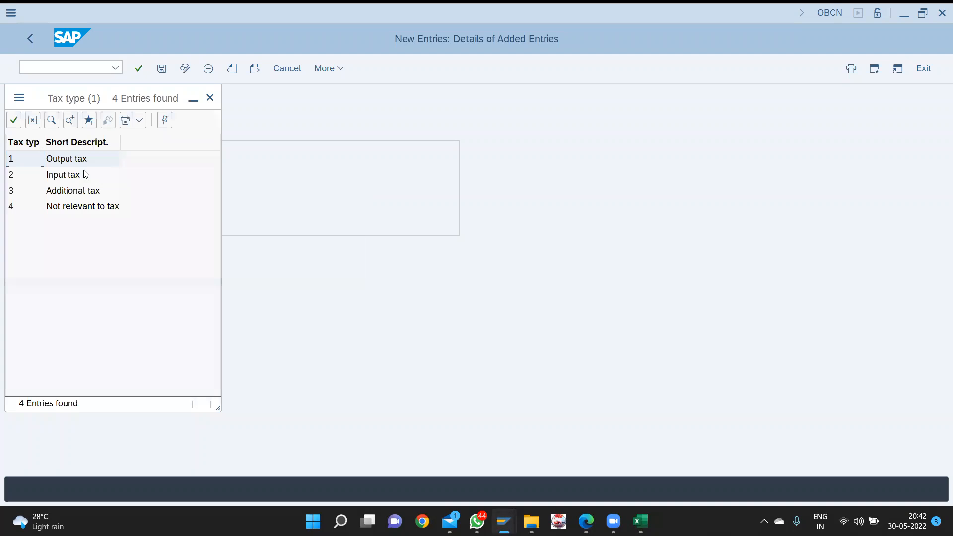
left_click_drag(131, 99, 448, 144)
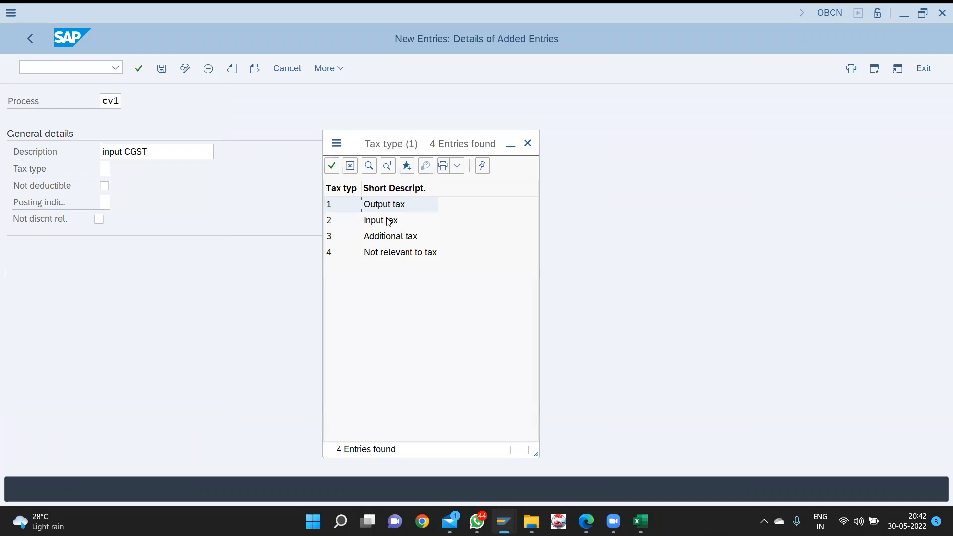
left_click(369, 222)
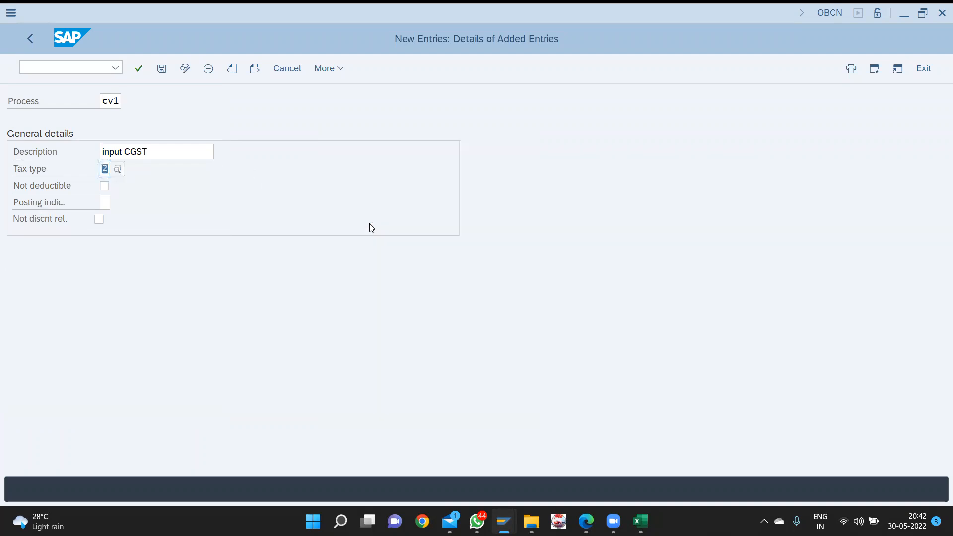
key("Tab")
key("Tab")
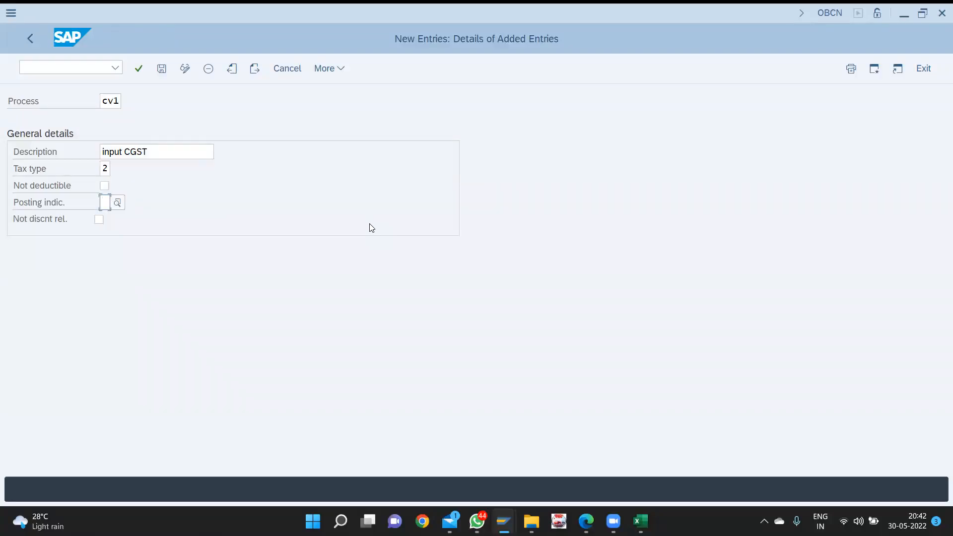
key("F4")
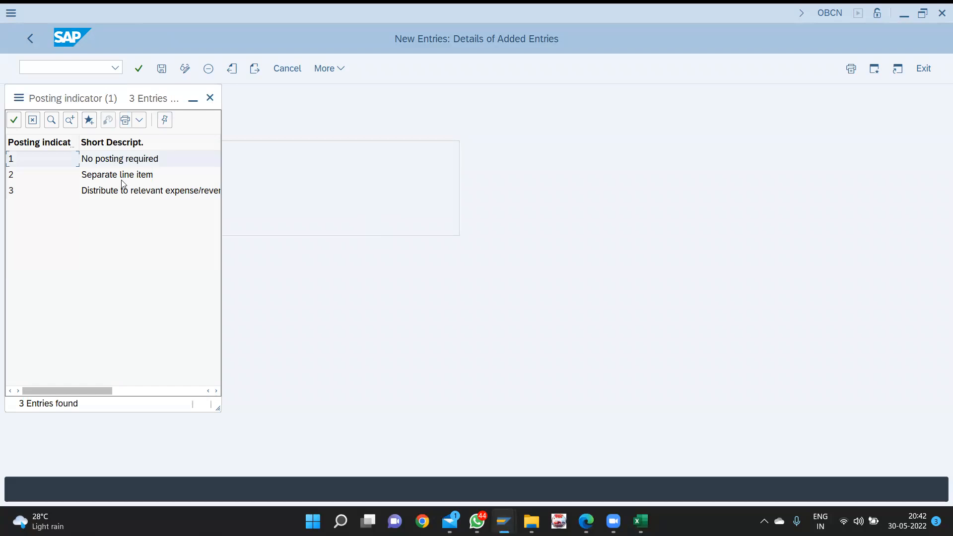
double_click(122, 176)
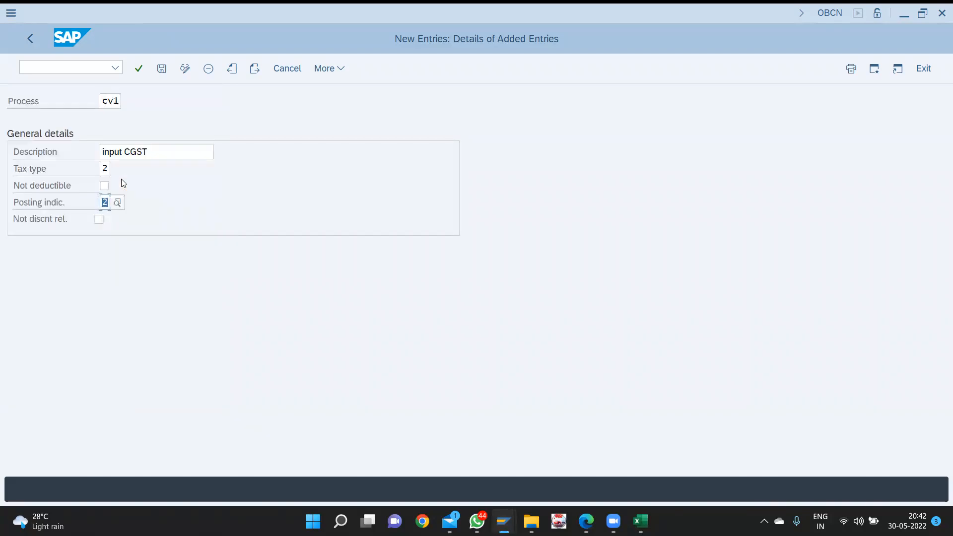
left_click(254, 69)
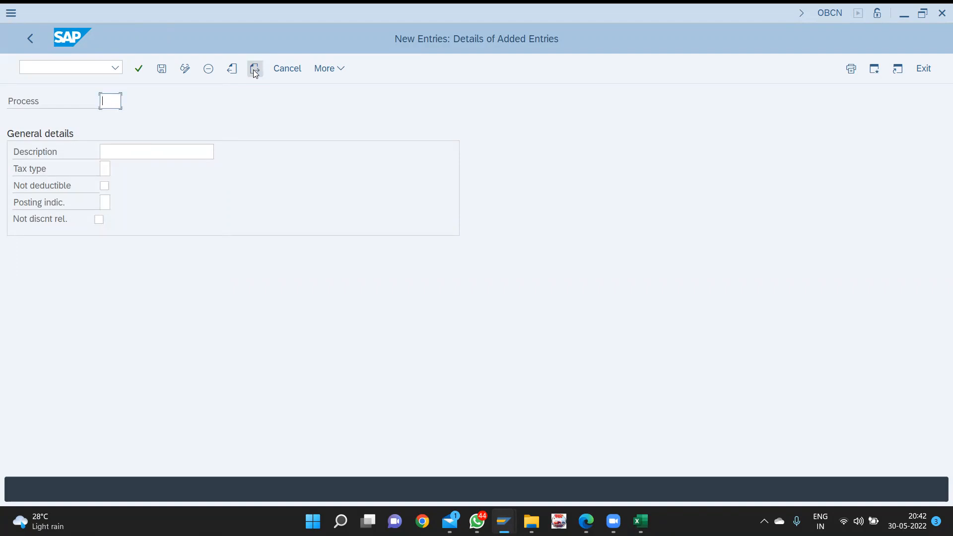
- Add process cv2 'INPUT SGST' with tax type 2 and posting indicator 2
type("cv2")
key("Tab")
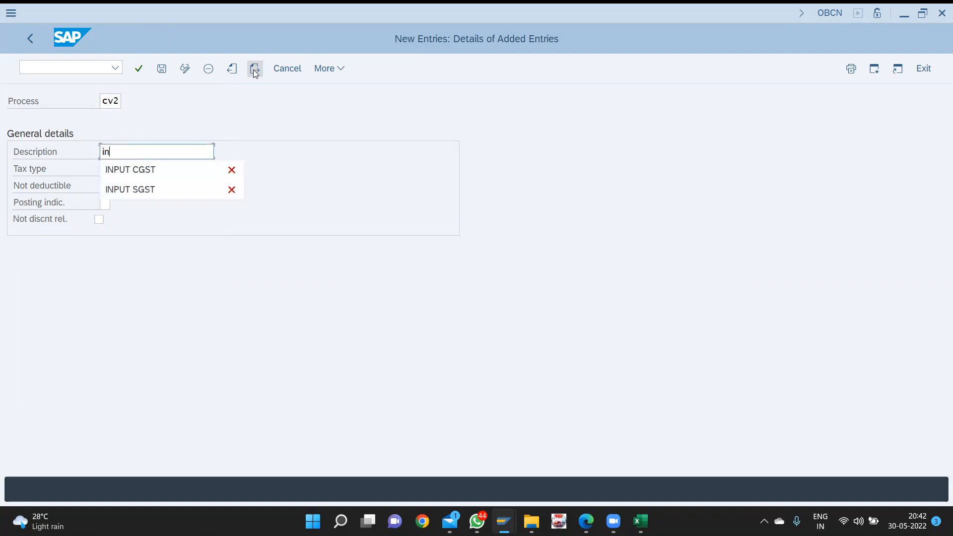
key("Down")
key("Down")
key("Return")
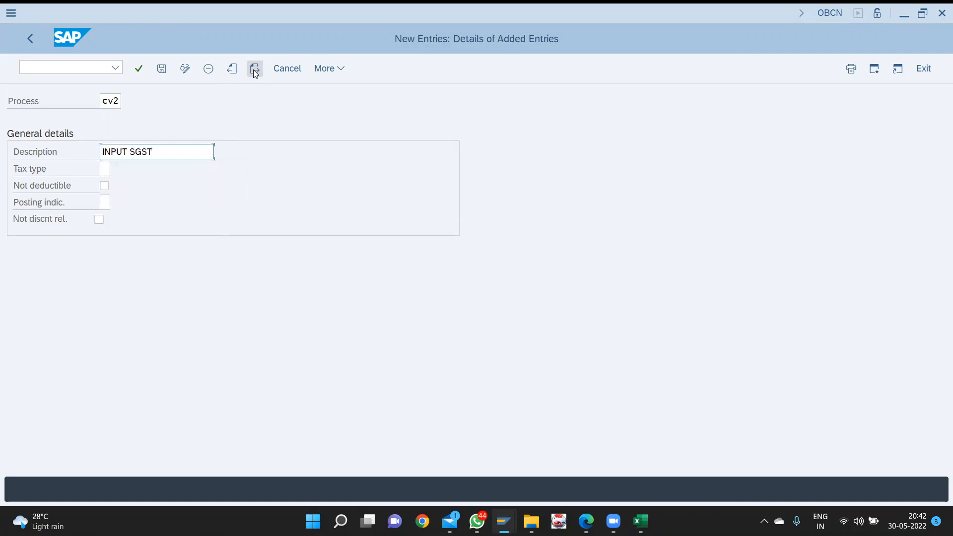
key("Tab")
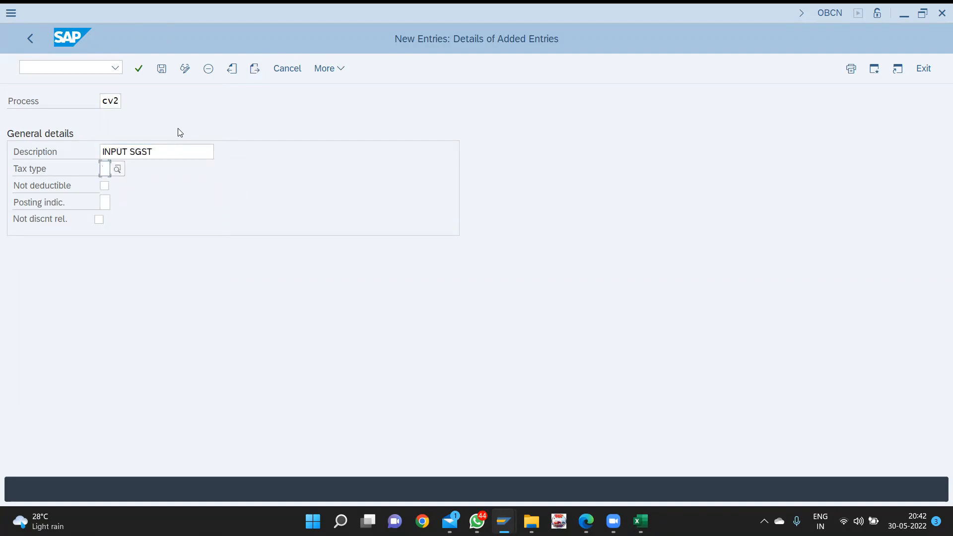
key("F4")
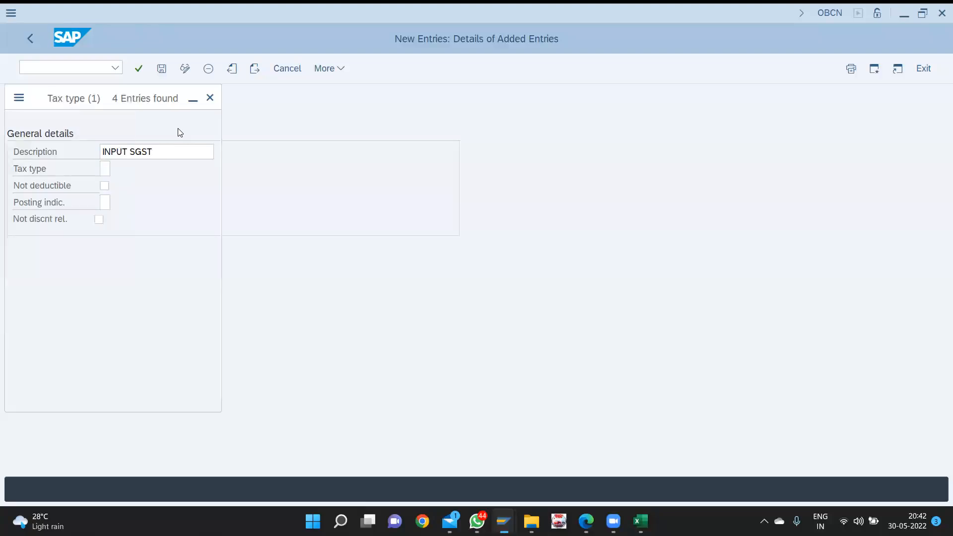
key("Return")
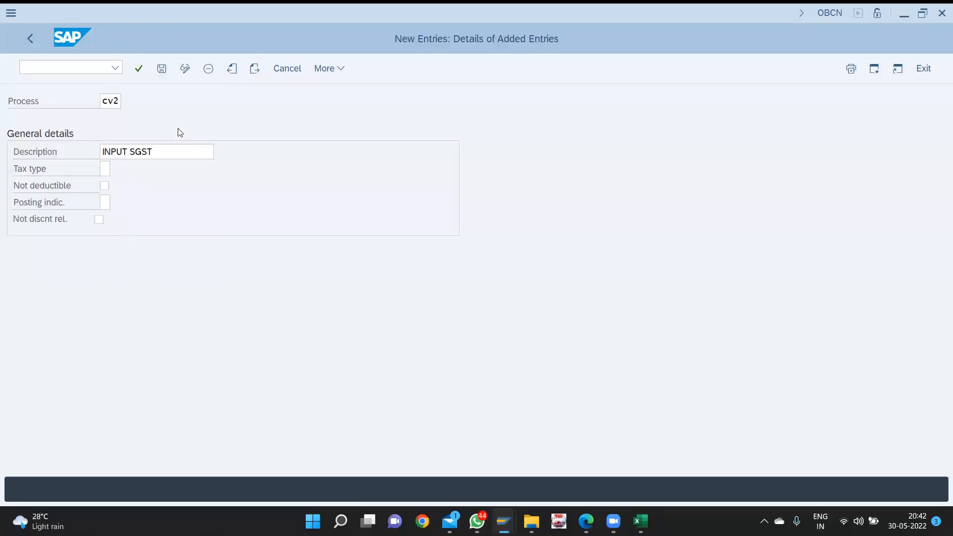
key("Tab")
key("Tab")
key("F4")
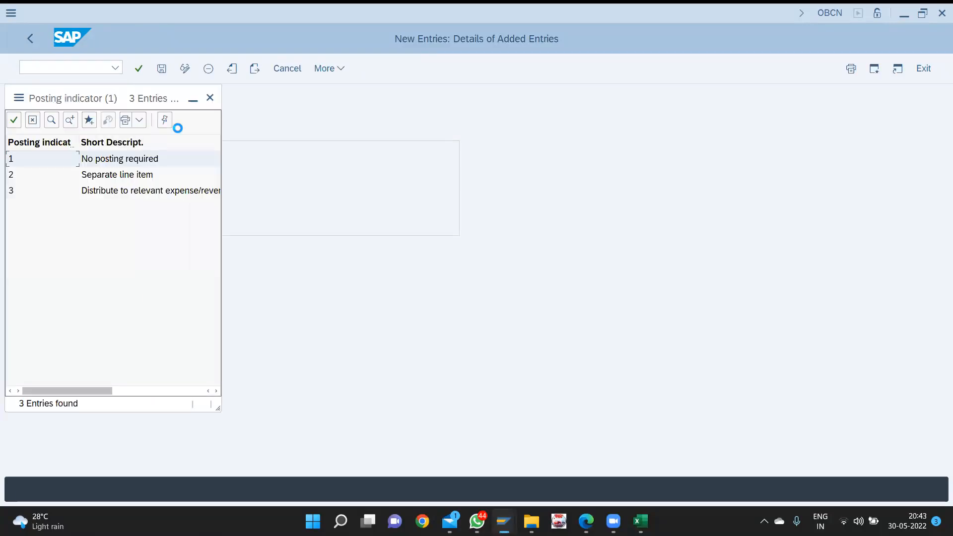
key("Down")
key("Return")
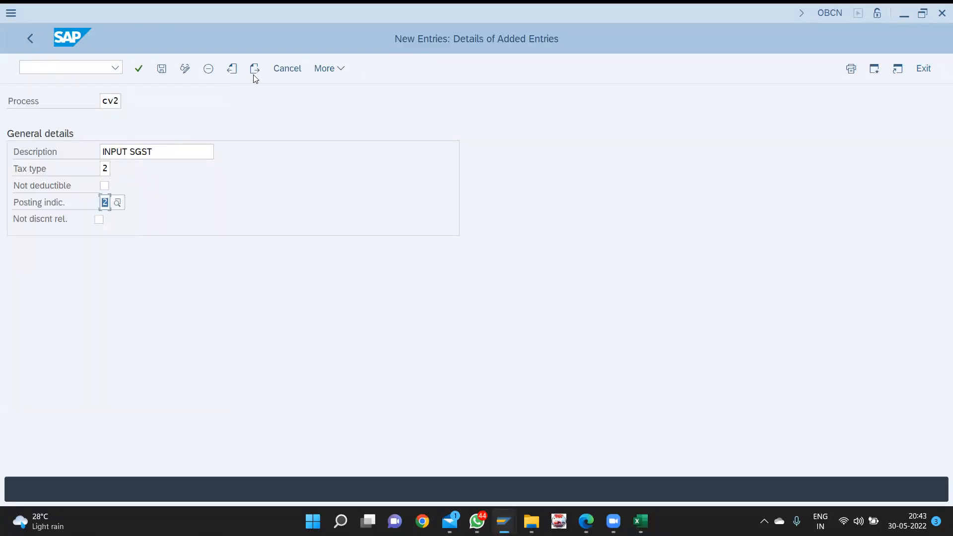
left_click(254, 69)
- Enter process code cv3 for the next entry
type("cvc")
key("BackSpace")
type("3")
key("Tab")
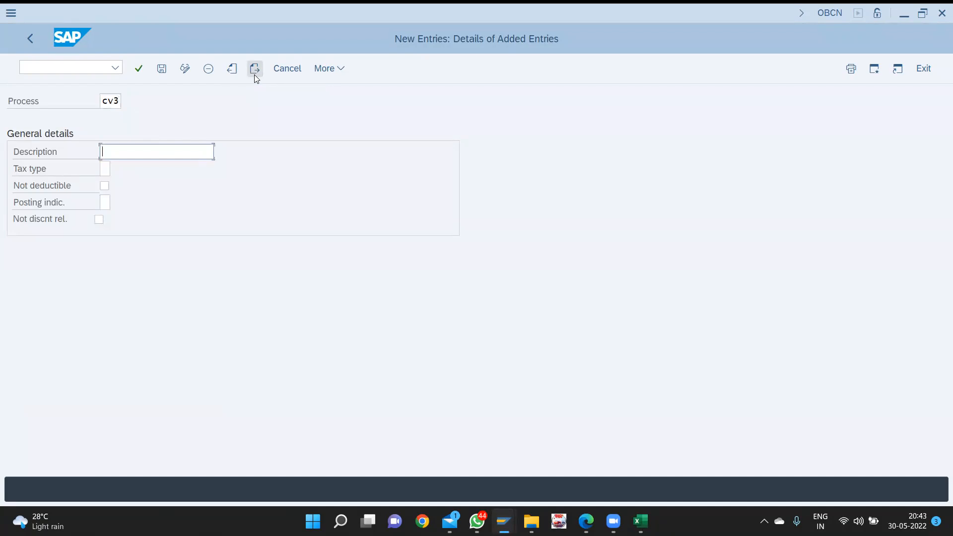
- Describe cv3 as 'INPUT IGST' with tax type 2, Input tax
type("in")
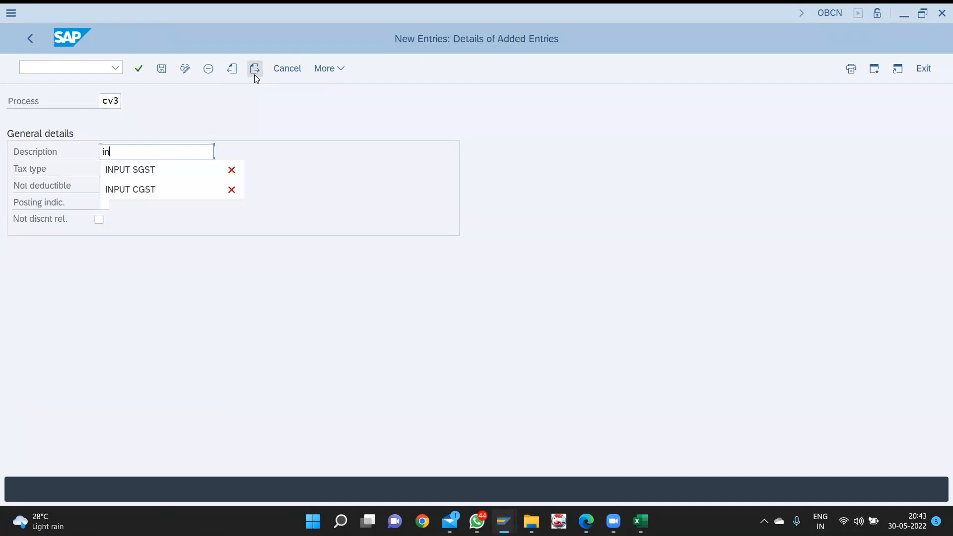
key("BackSpace")
key("BackSpace")
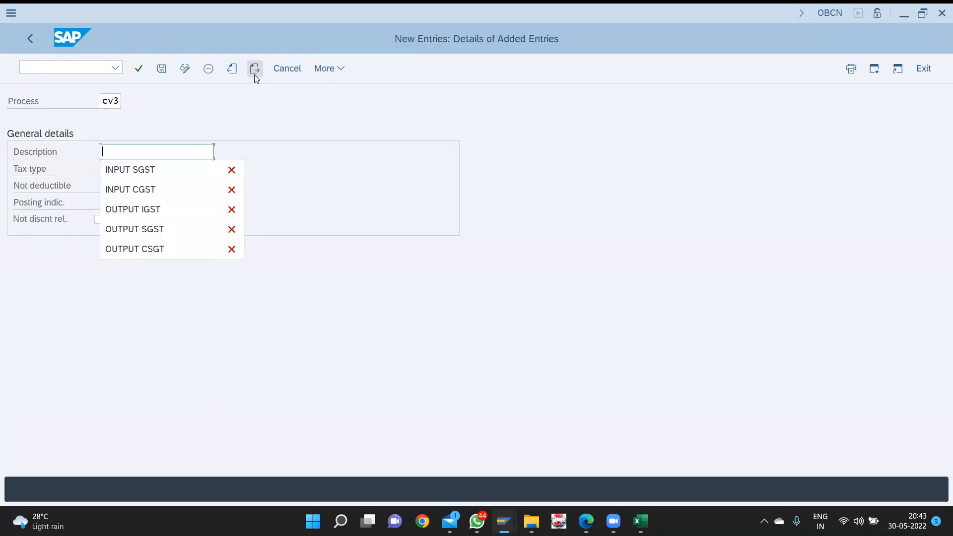
type("IN")
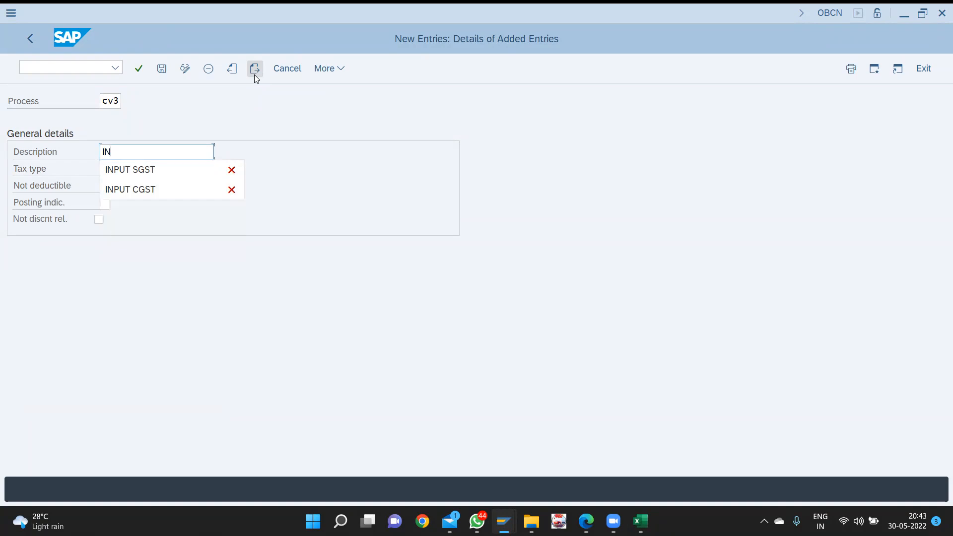
type("PUT IGST")
key("Tab")
key("F4")
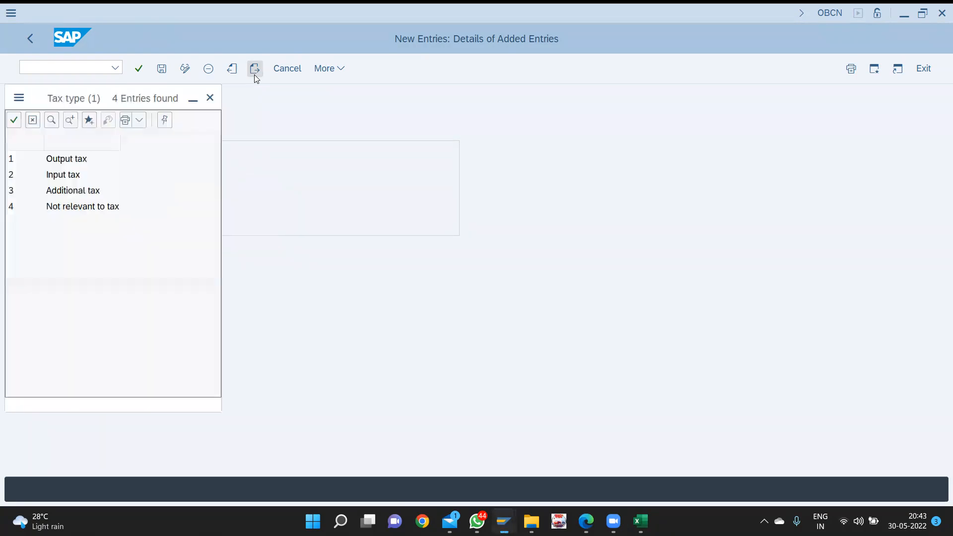
key("Down")
key("Down")
key("Up")
key("Return")
key("Tab")
key("Tab")
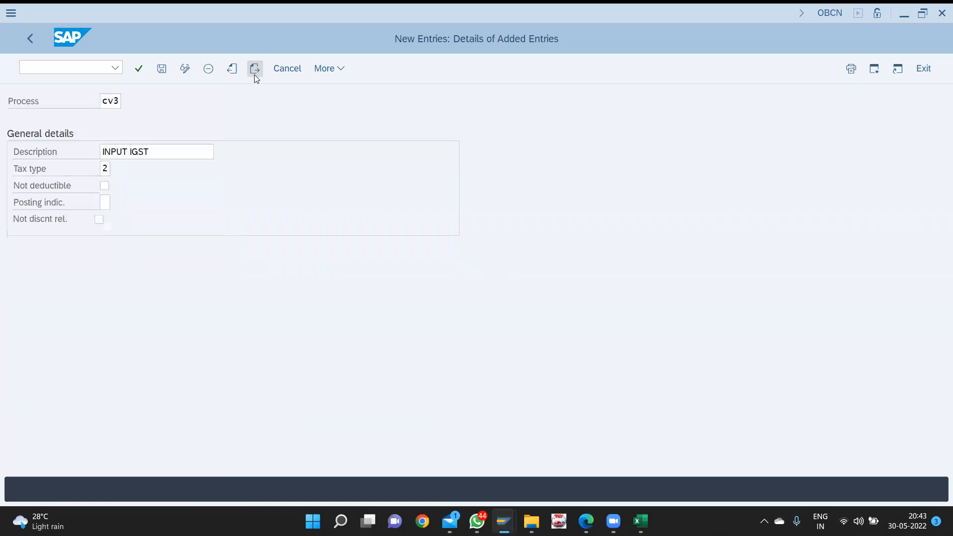
- Give cv3 posting indicator 2, separate line item, and start a new entry cv4
key("F4")
key("Down")
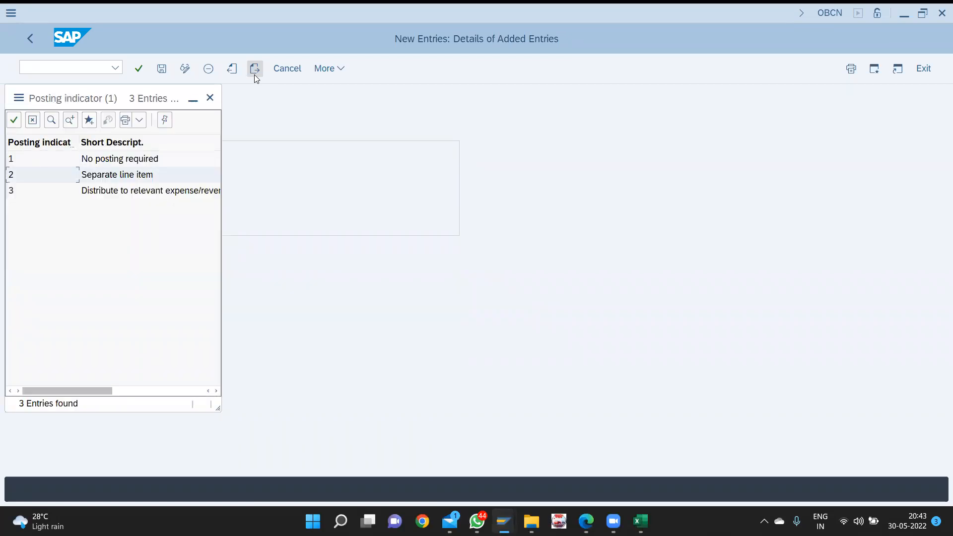
key("Return")
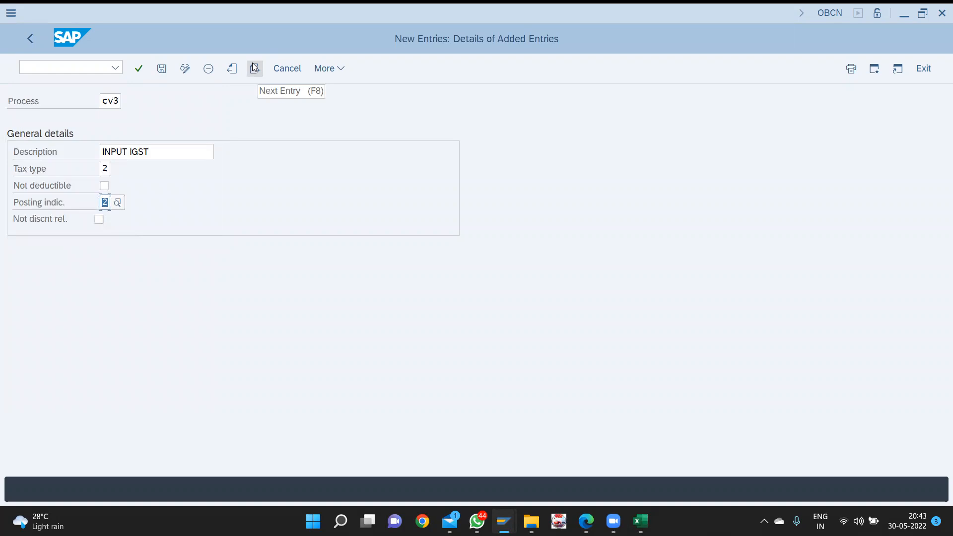
left_click(254, 68)
type("cv")
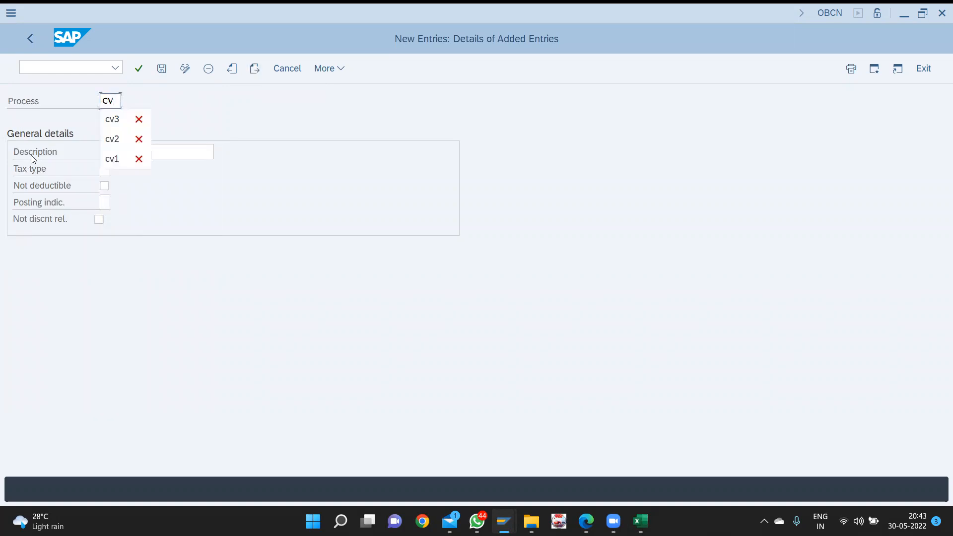
type("4")
- Describe CV4 as 'OUTPUT CSGT' with tax type 1 (output tax) and posting indicator 2
key("Tab")
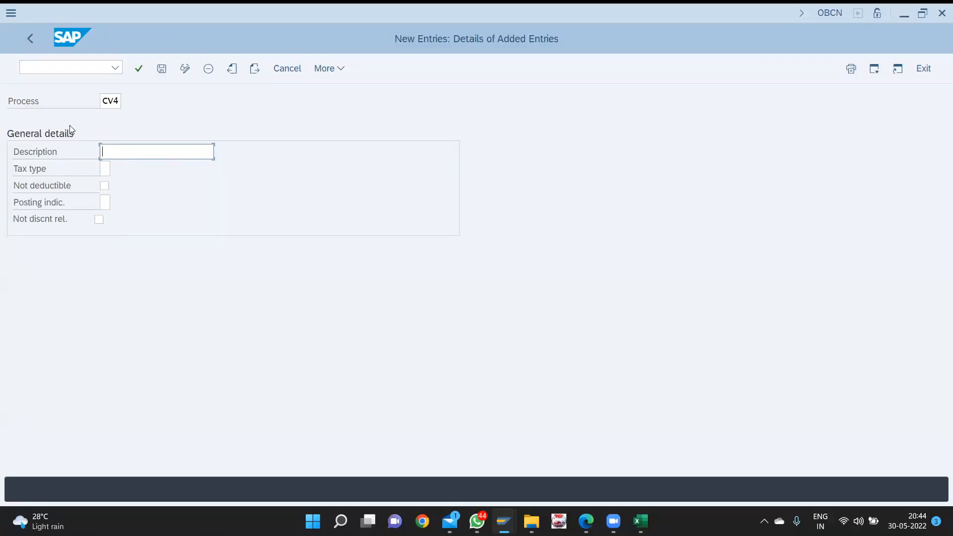
type("OU")
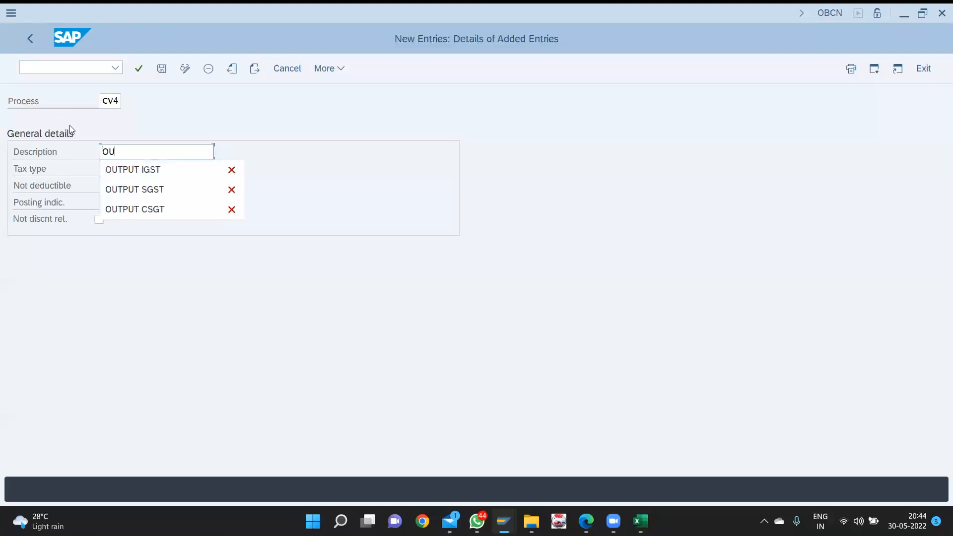
key("Down")
key("Down")
key("Down")
key("Return")
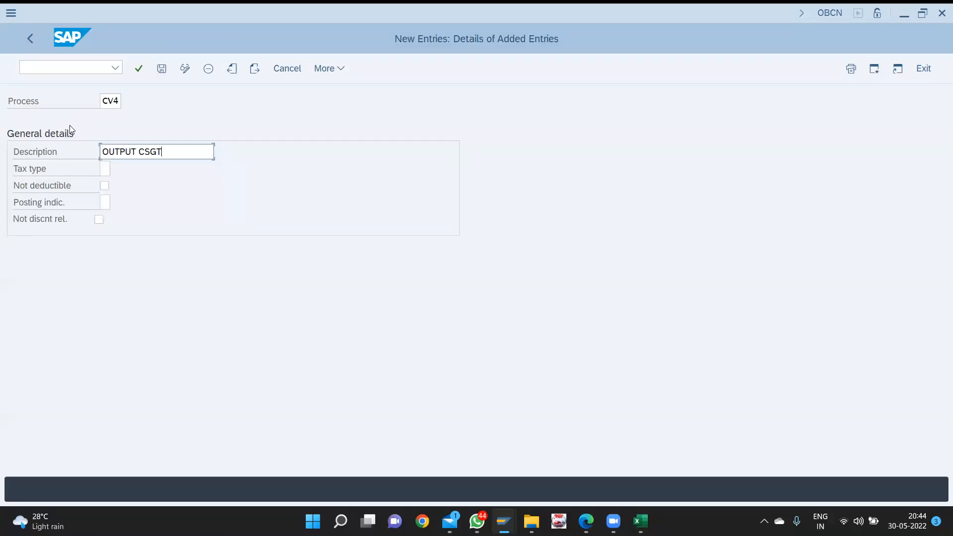
key("Tab")
key("F4")
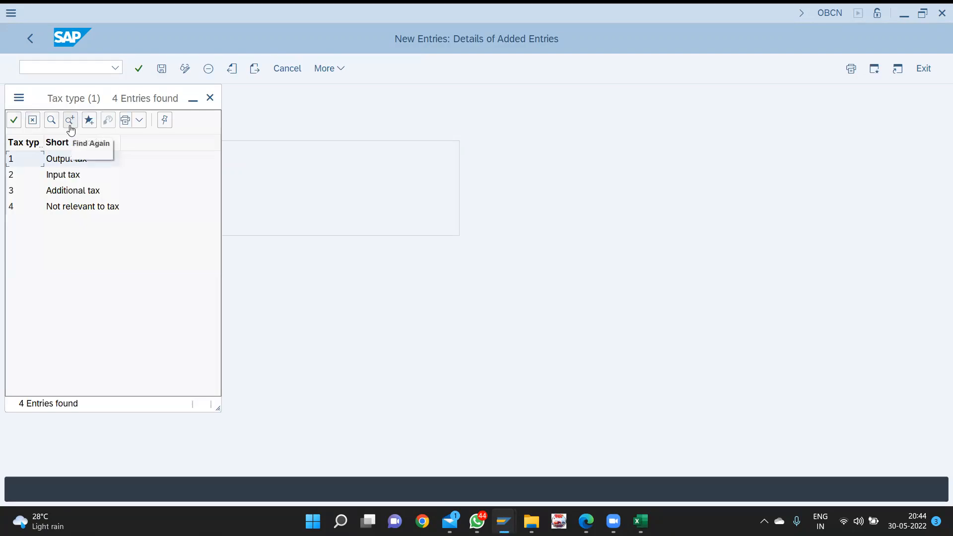
key("Return")
key("Tab")
key("Tab")
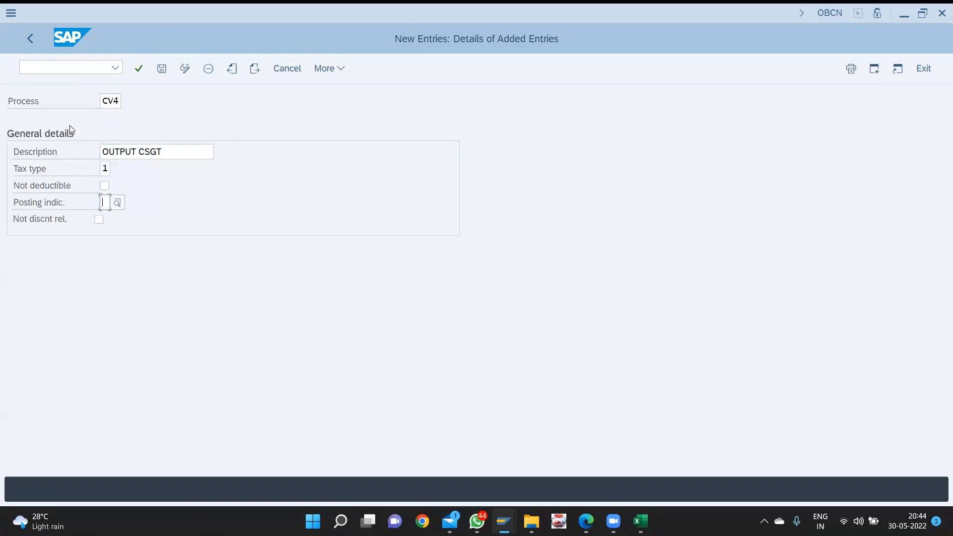
key("F4")
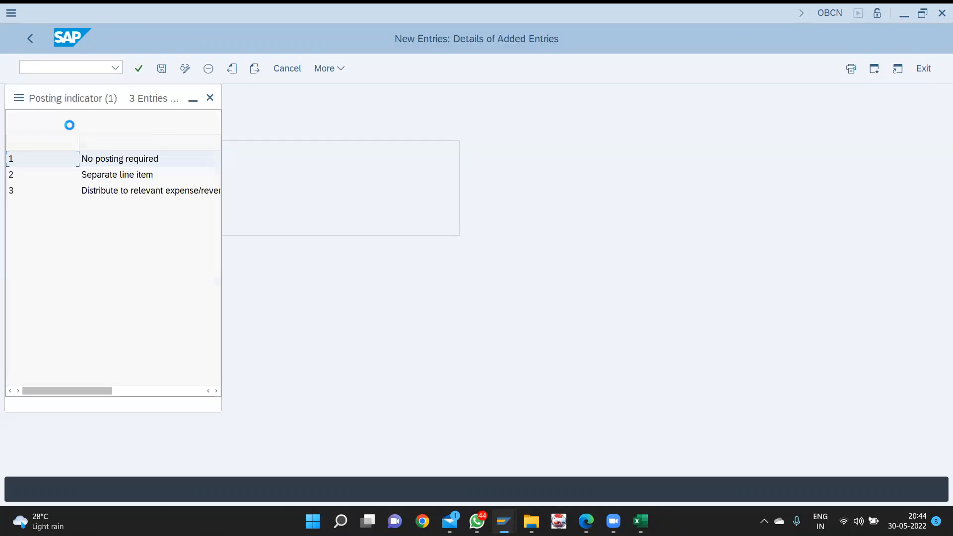
key("Return")
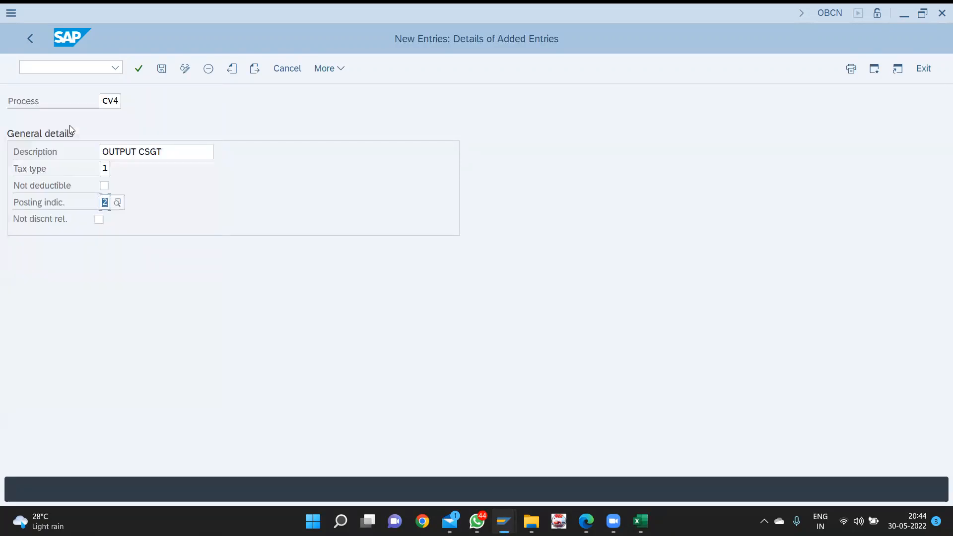
left_click(254, 69)
- Add process CV5 described 'OUTPUT SGST' with tax type 1, output tax
type("CV5")
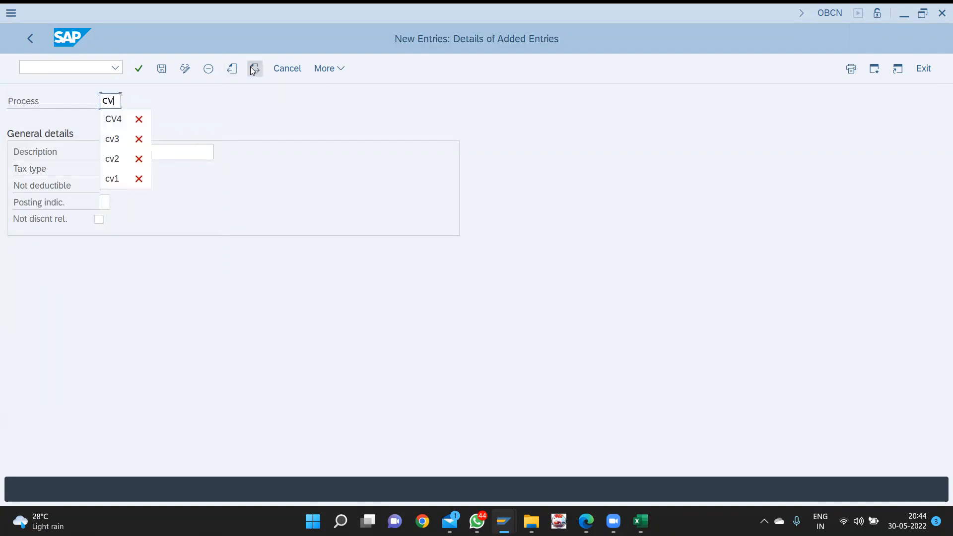
key("Tab")
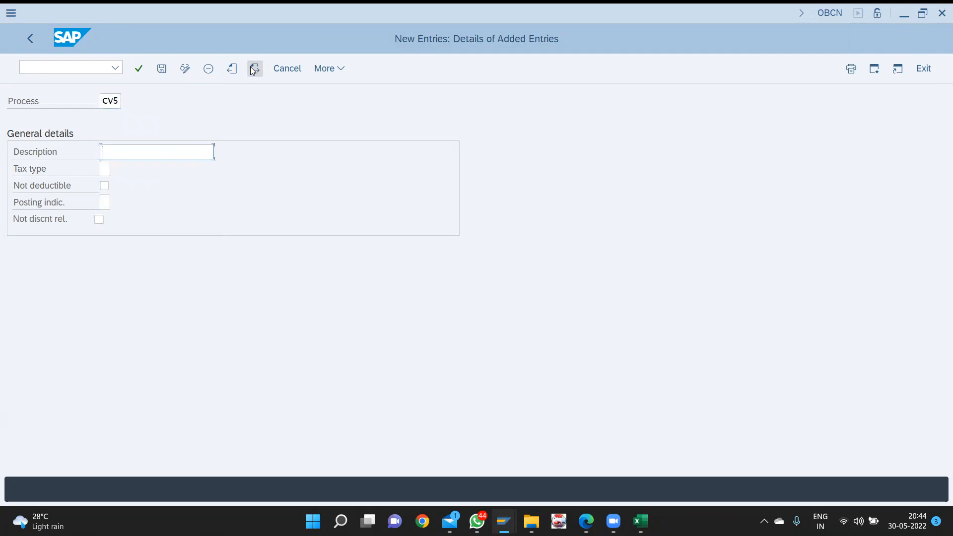
type("ou")
key("Down")
key("Down")
key("Down")
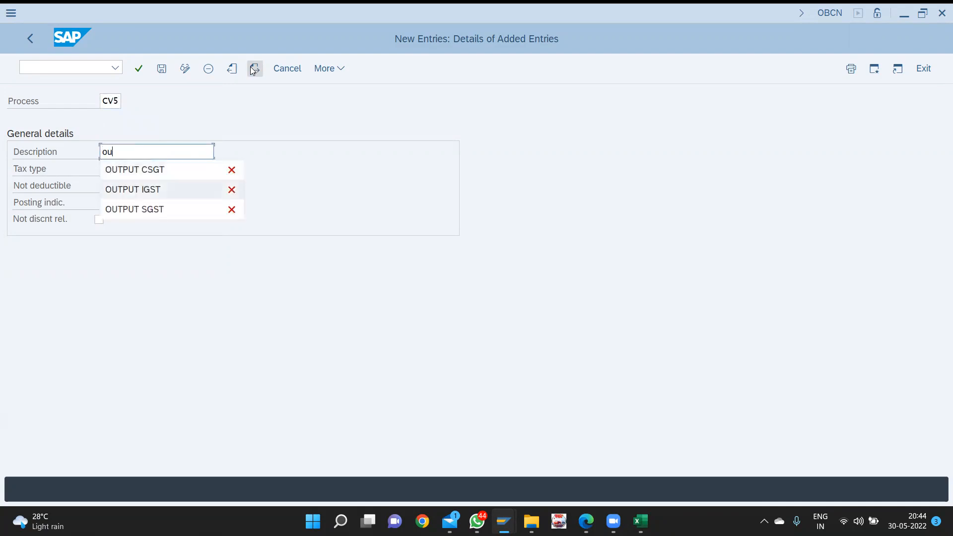
key("Return")
key("Tab")
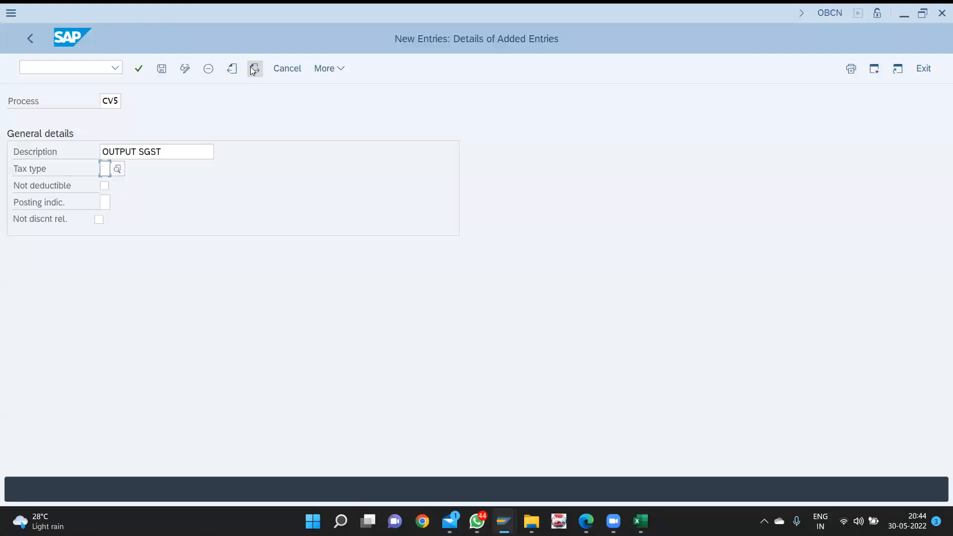
key("F4")
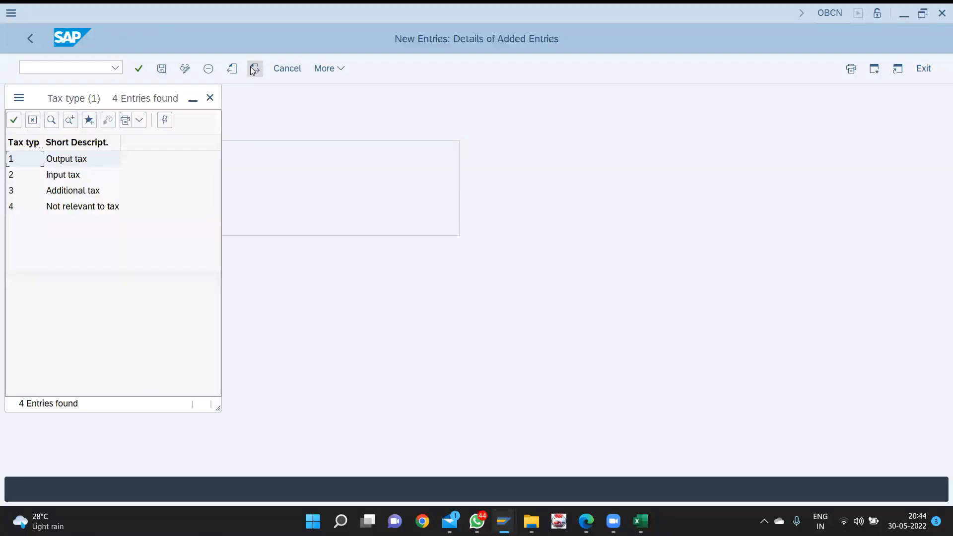
key("Return")
- Give CV5 posting indicator 2 and start a new entry with process code cv
key("Tab")
key("Tab")
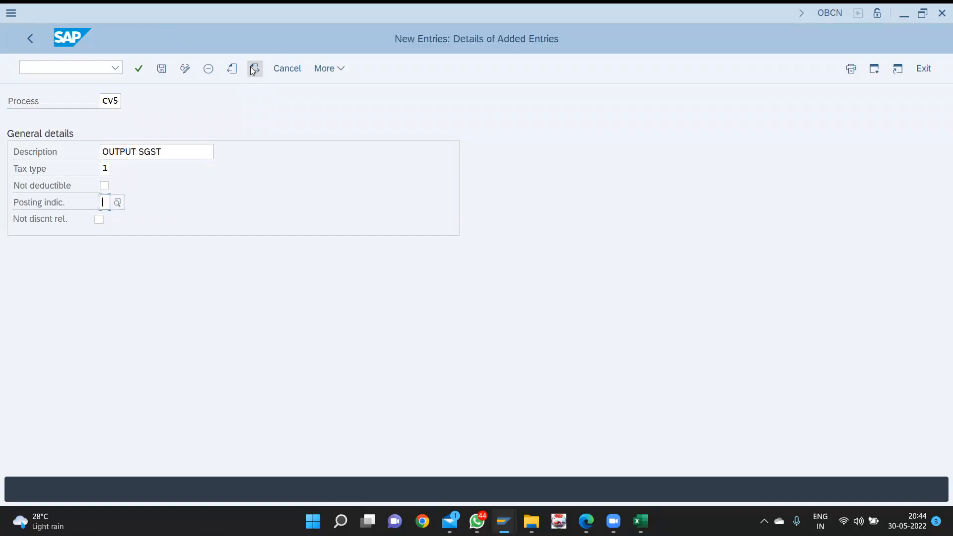
key("F4")
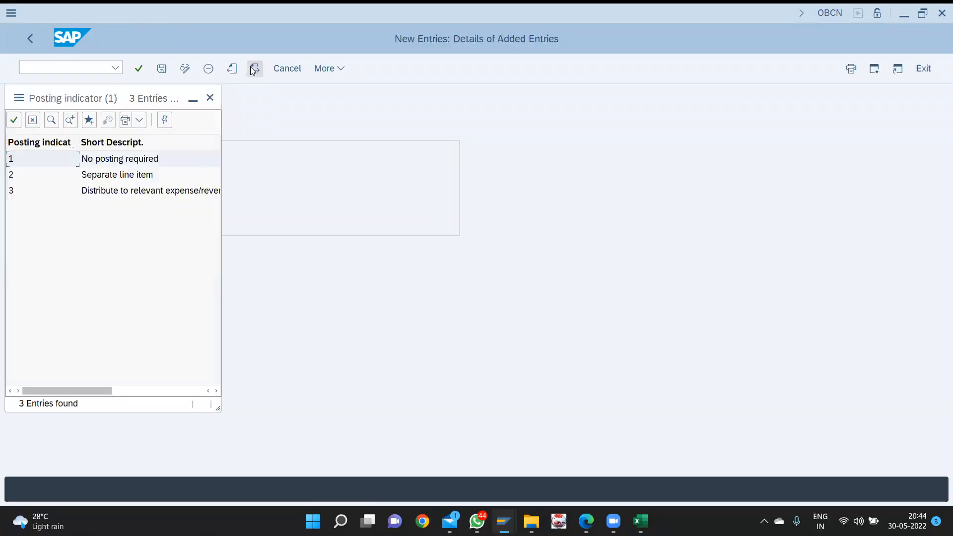
key("Escape")
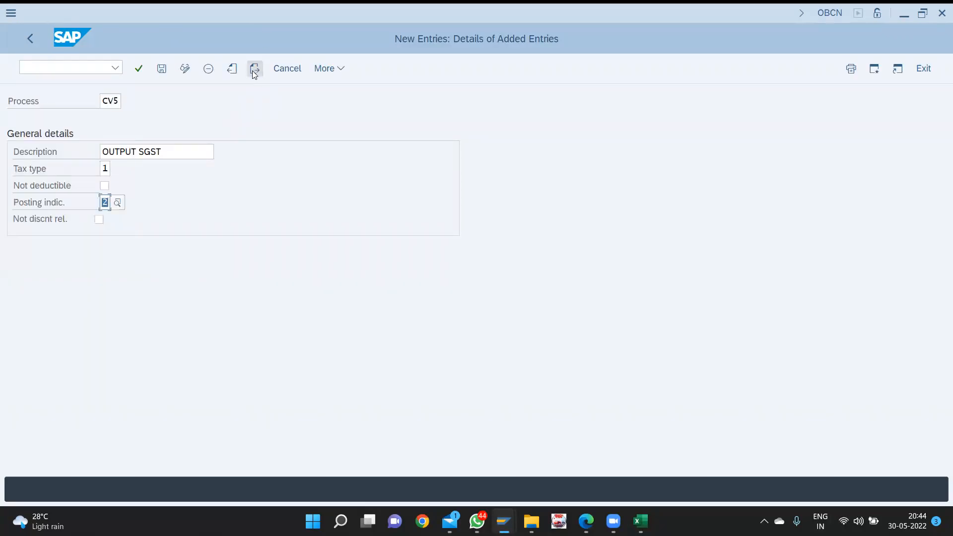
left_click(253, 70)
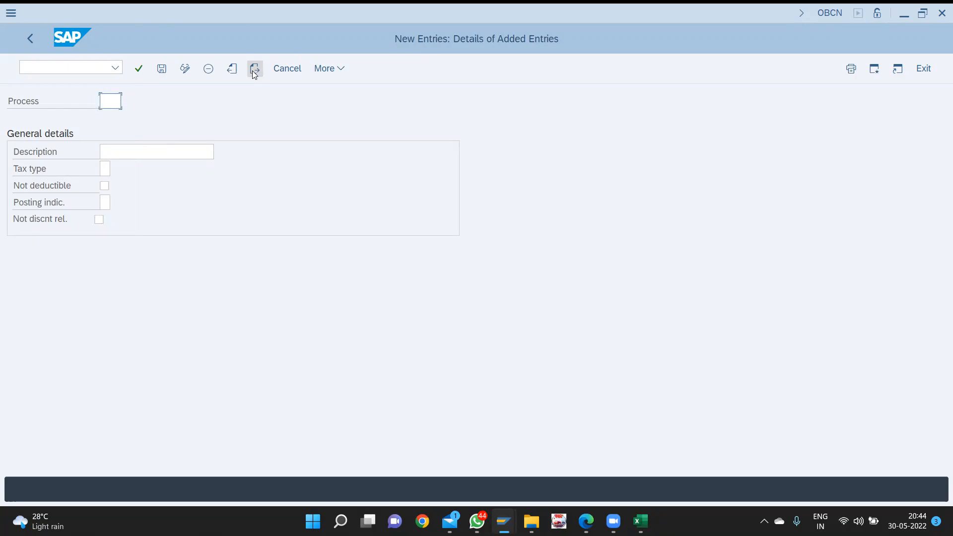
type("cv")
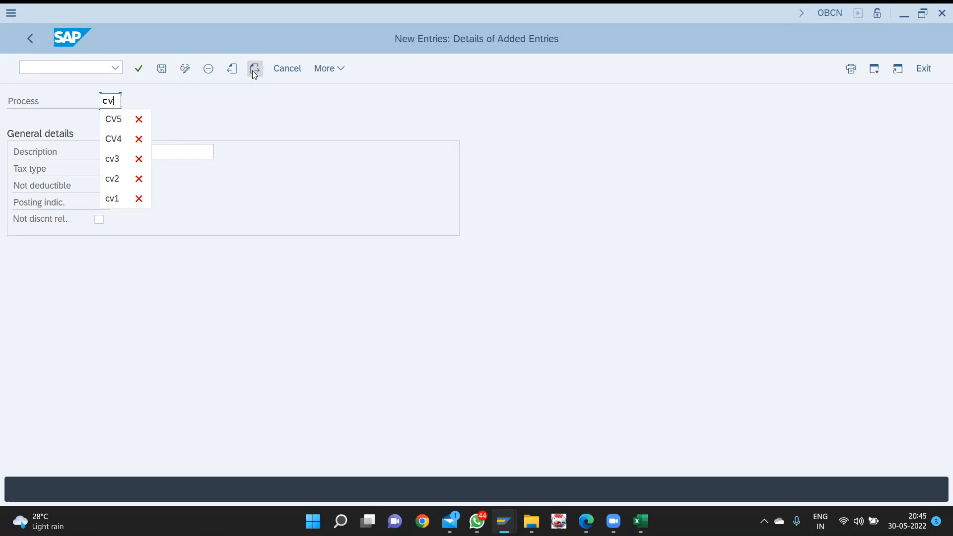
- Complete process cv6 as 'OUTPUT IGST' with tax type 1 and posting indicator 2
type("6")
key("Tab")
type("ou")
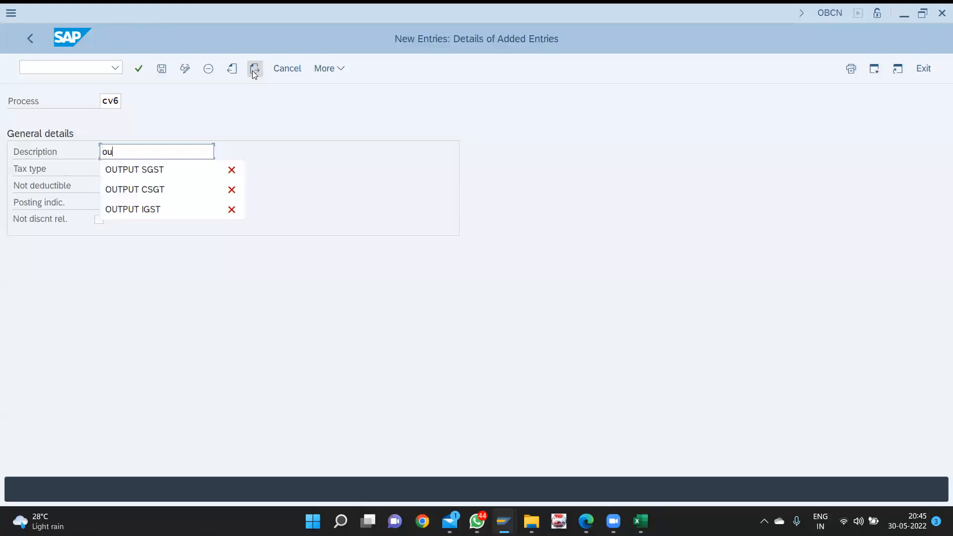
key("Return")
key("Tab")
key("F4")
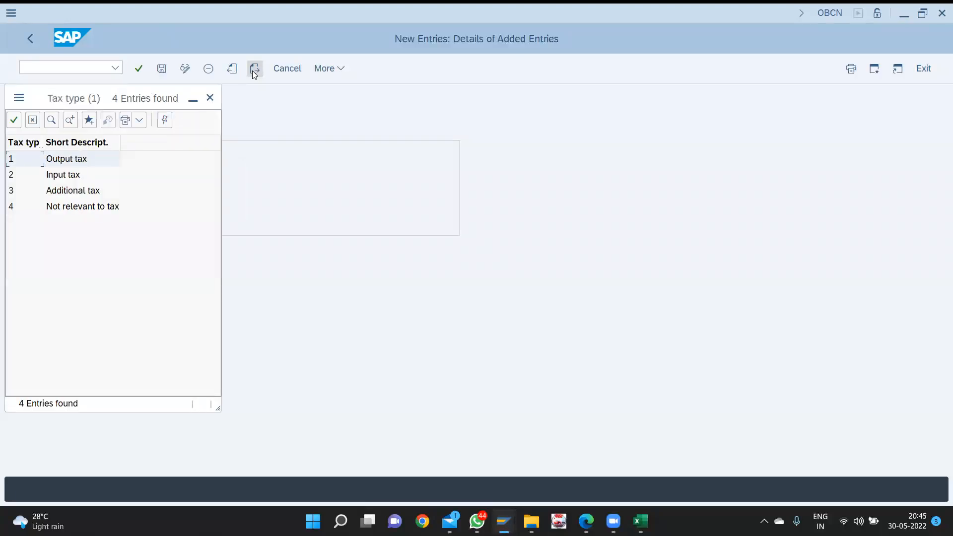
key("Return")
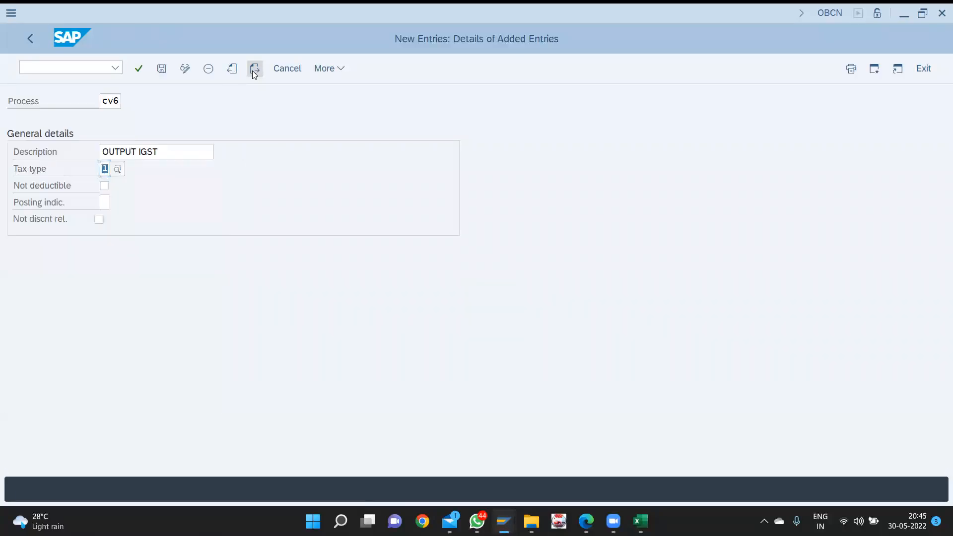
key("Tab")
key("Tab")
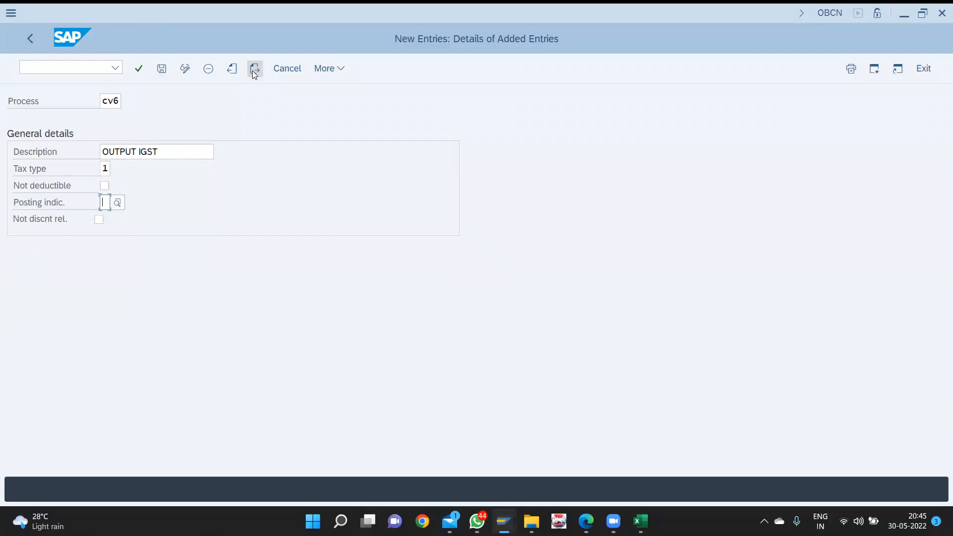
key("F4")
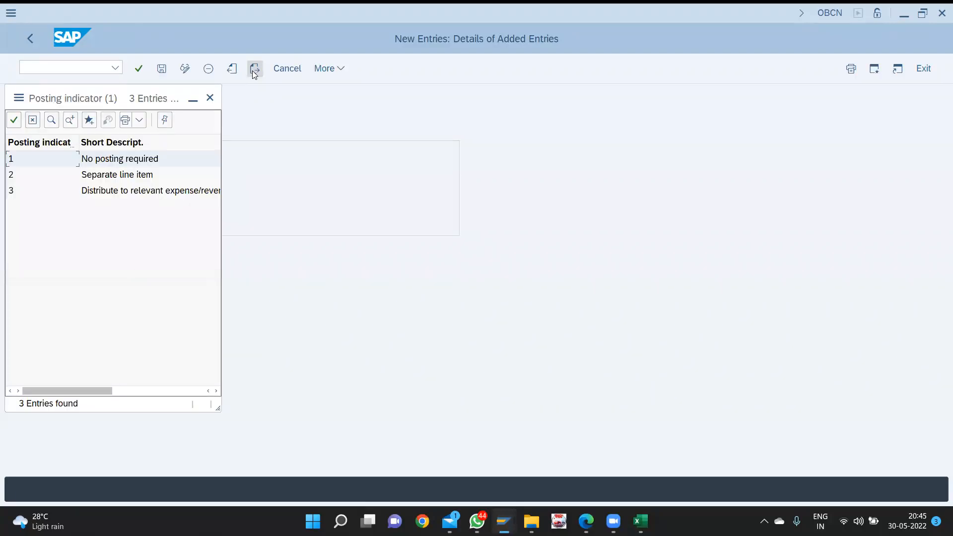
key("Down")
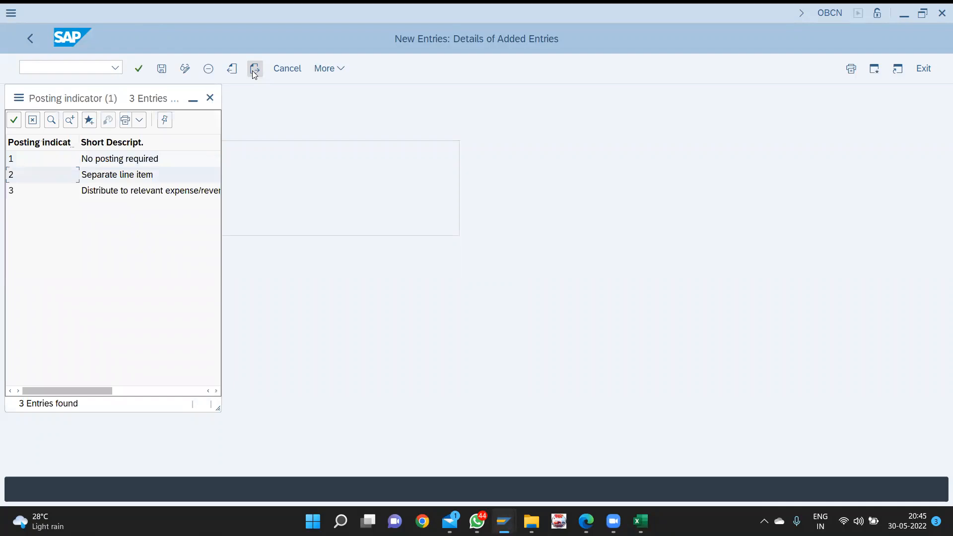
key("Return")
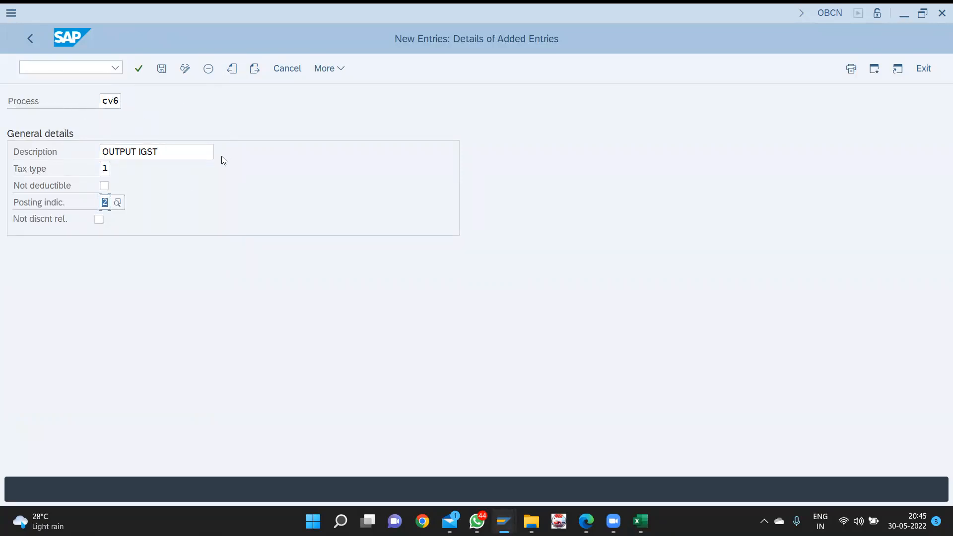
- Save the new CV process entries to the customizing request
key("ctrl+s")
key("Return")
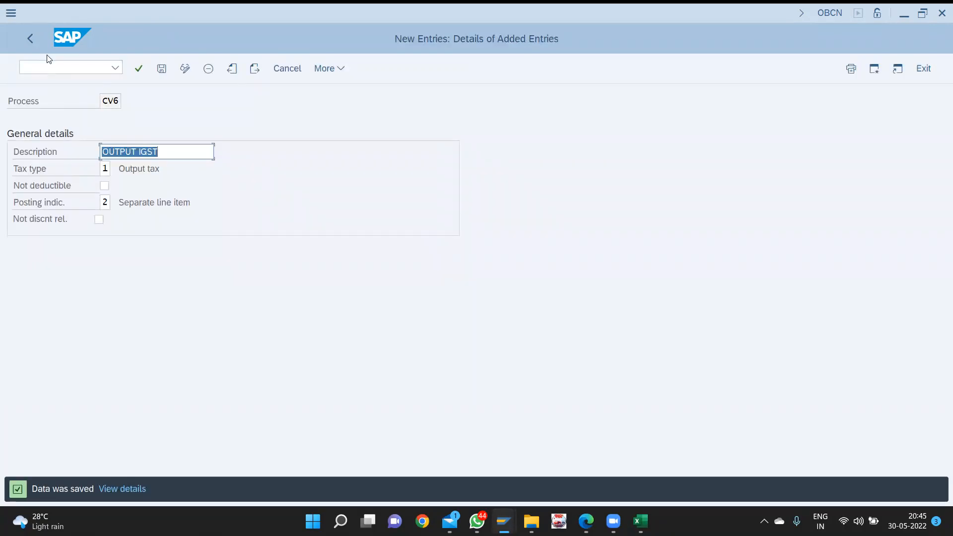
left_click(32, 39)
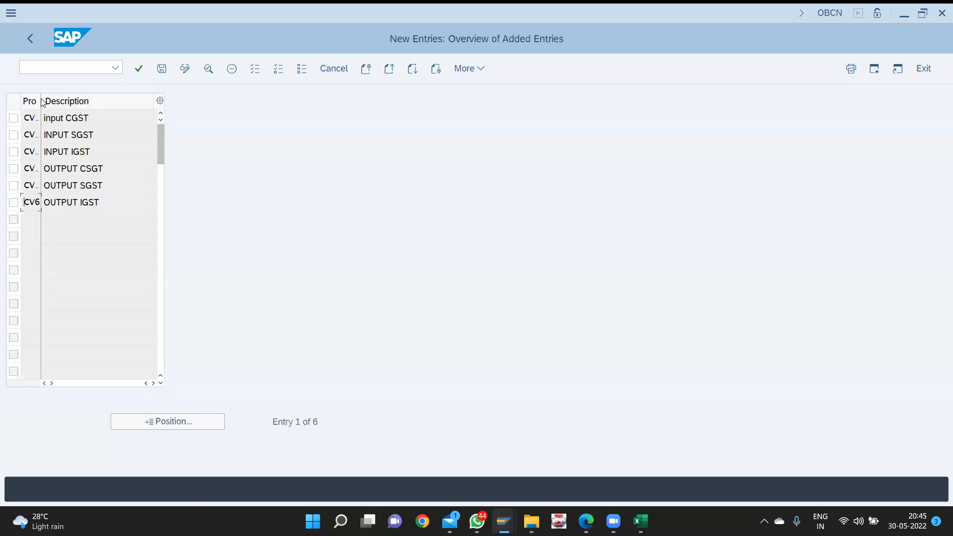
- Check the CV1–CV6 keys in a widened process column, then return to the overview
left_click_drag(42, 99, 65, 99)
left_click(27, 43)
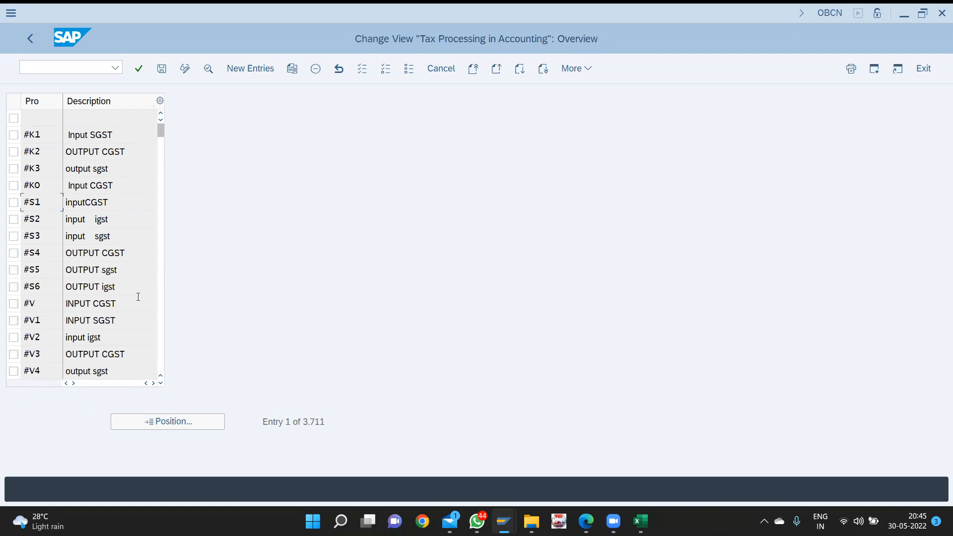
key("ctrl+slash")
type("/nob40")
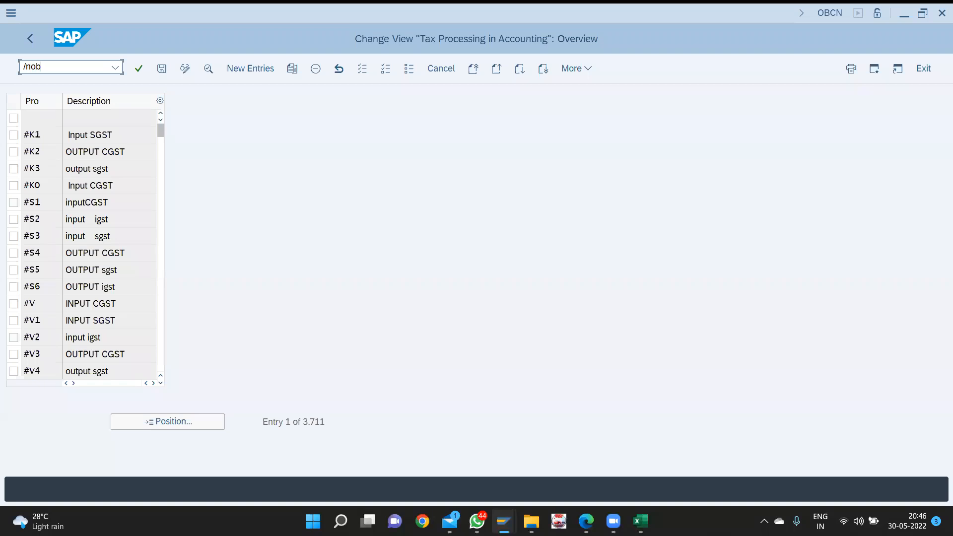
- Run /nOB40 to show the automatic posting procedures for group %TX, Taxes on sales/purchases
key("Return")
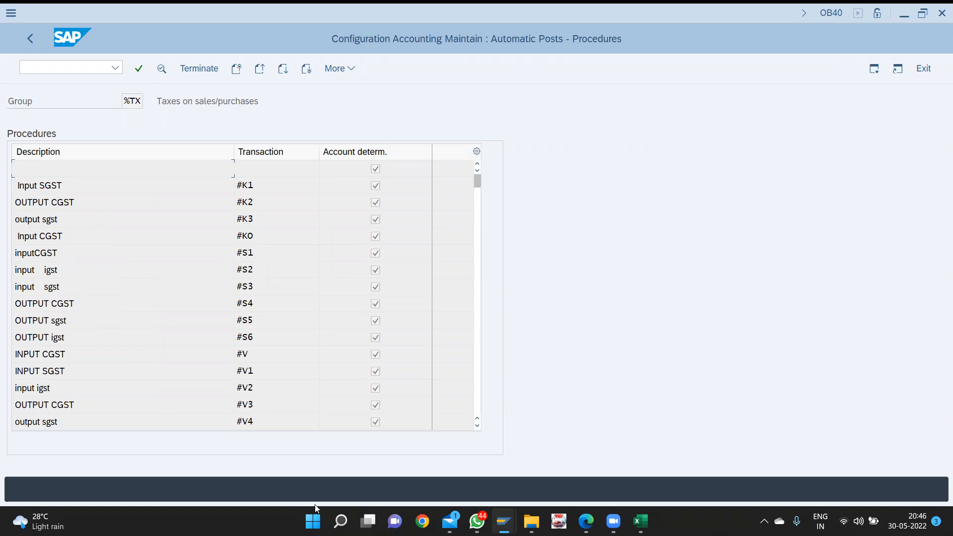
left_click(455, 503)
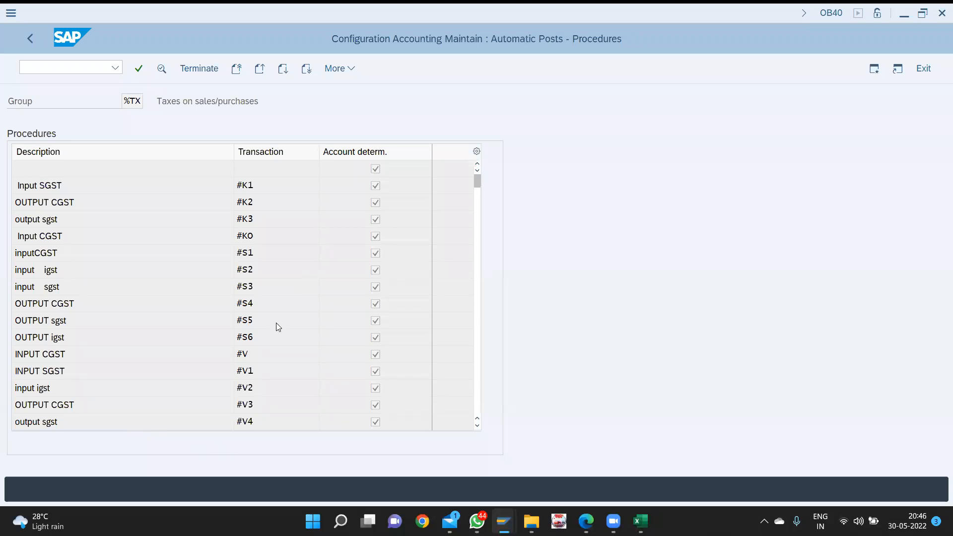
- Scroll the %TX procedures list down until CV1 through CV6 appear
scroll(277, 324, "down", 4)
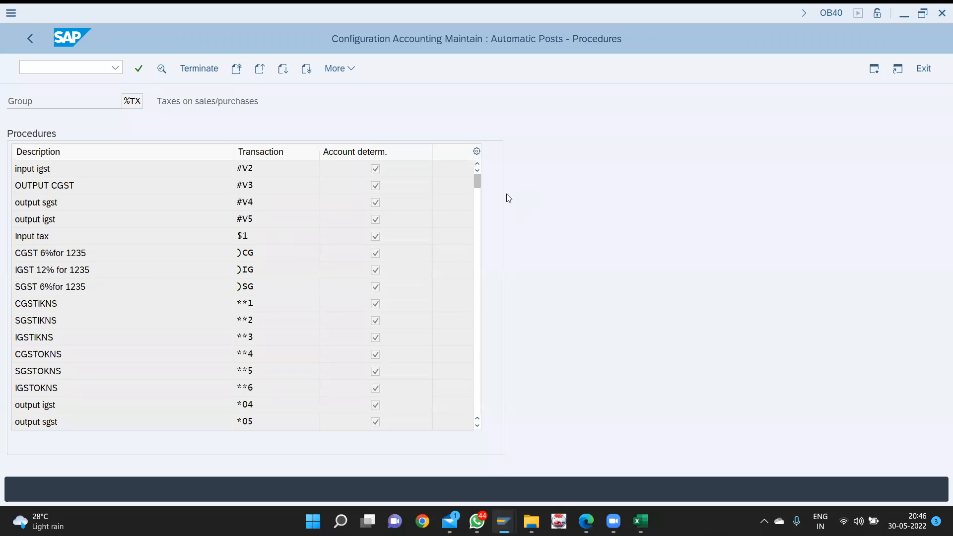
left_click_drag(478, 180, 478, 186)
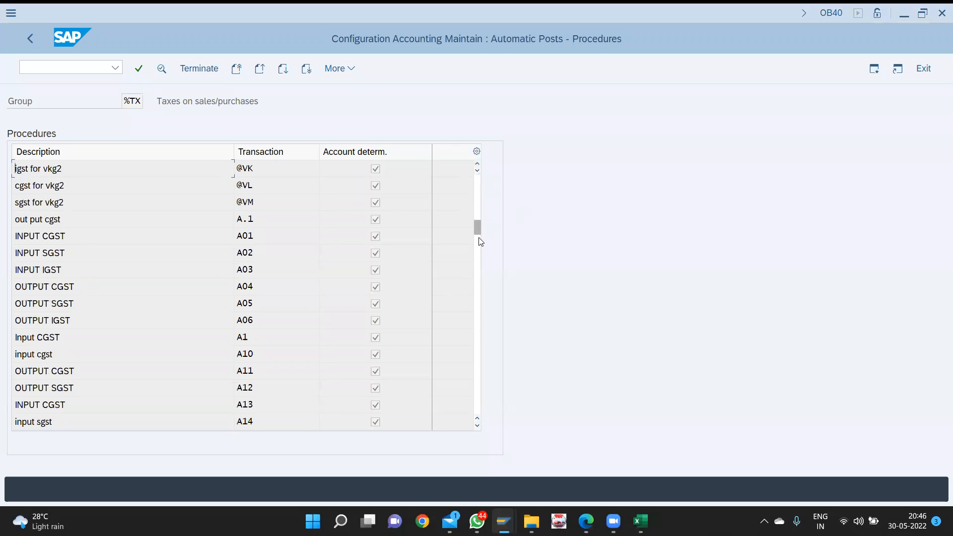
left_click_drag(478, 237, 478, 257)
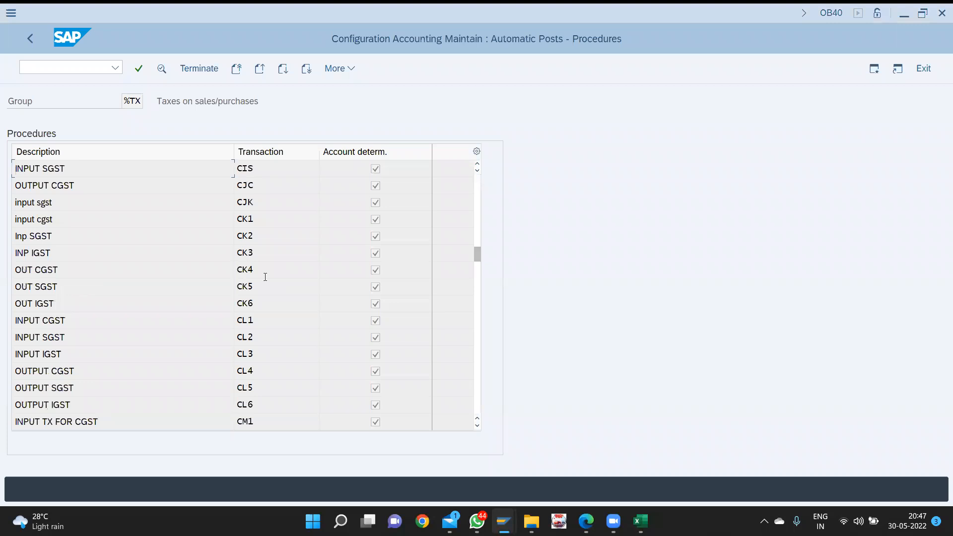
scroll(266, 279, "down", 3)
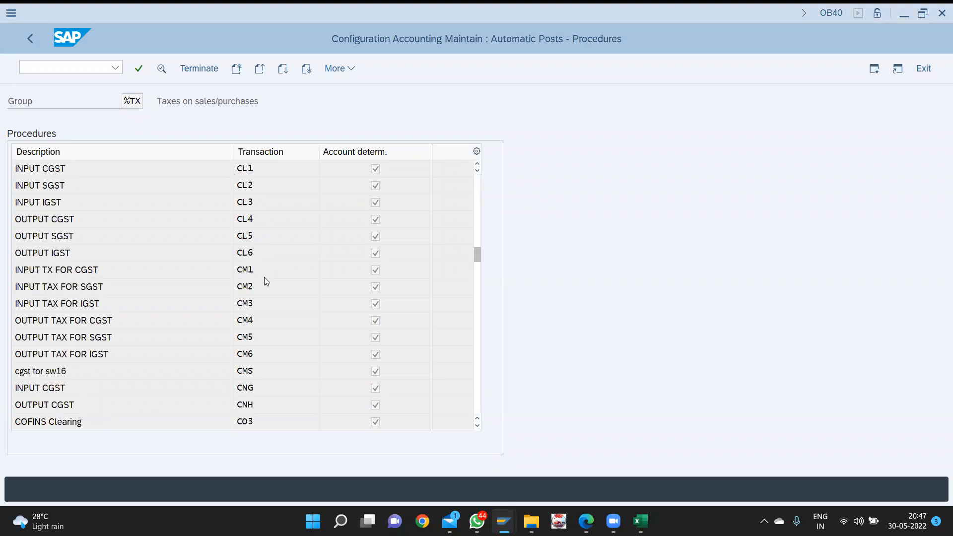
scroll(265, 278, "down", 1)
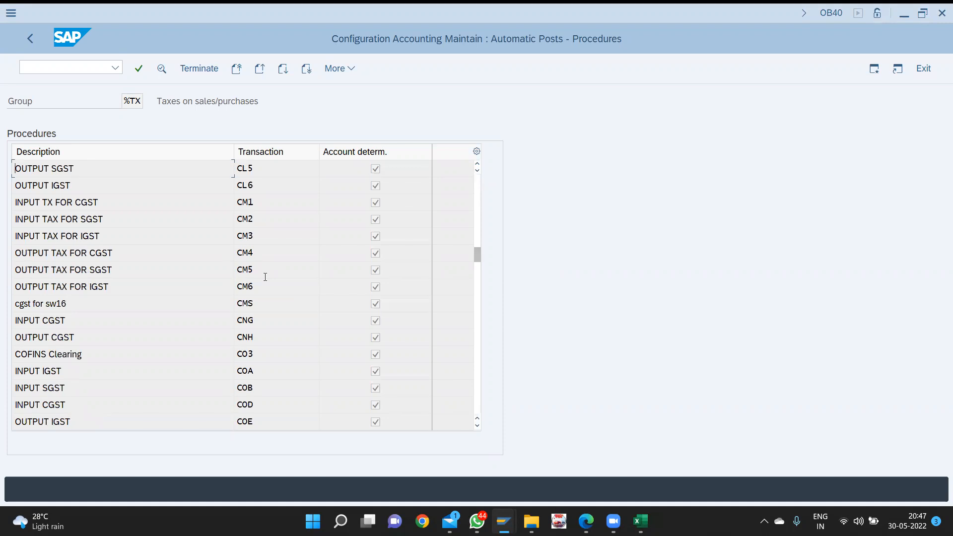
scroll(265, 277, "down", 3)
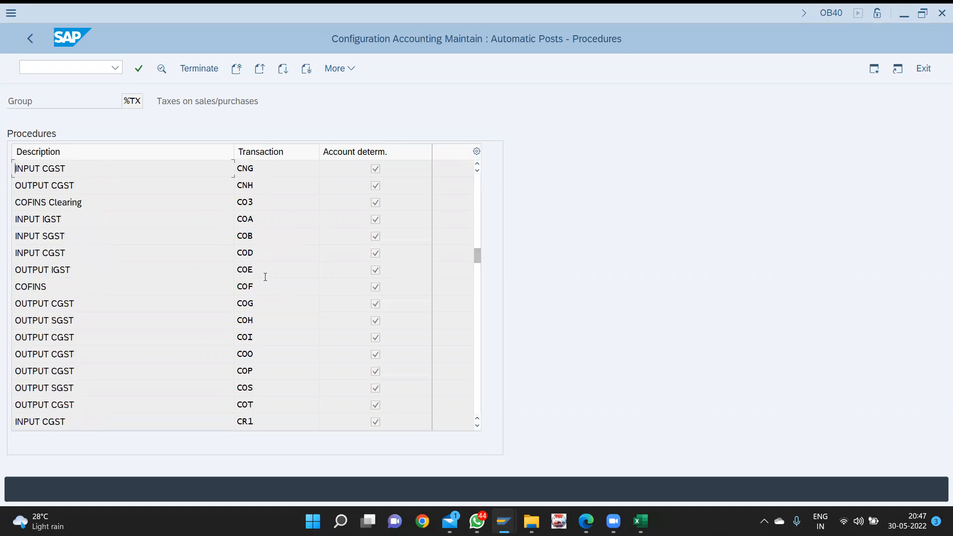
scroll(265, 277, "down", 5)
scroll(266, 277, "down", 4)
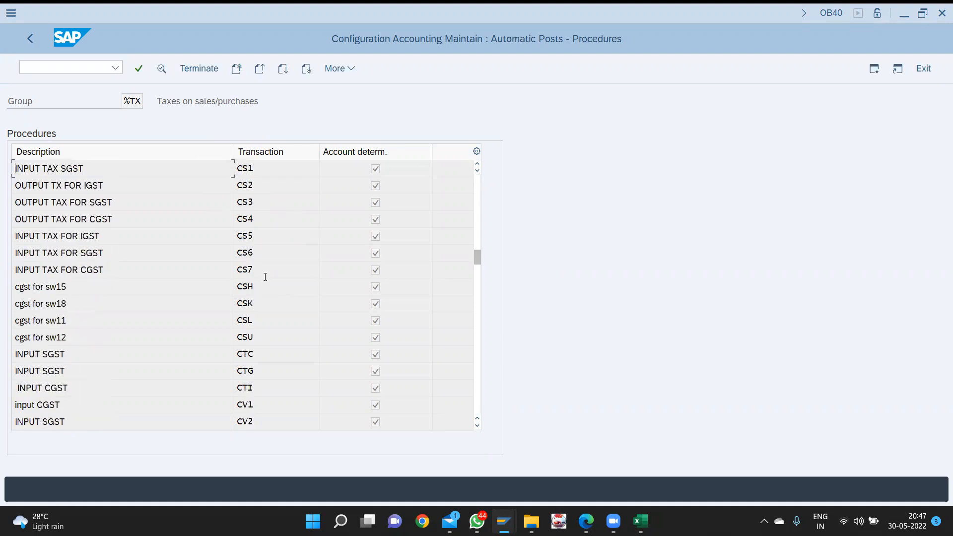
scroll(265, 277, "down", 2)
scroll(265, 277, "down", 1)
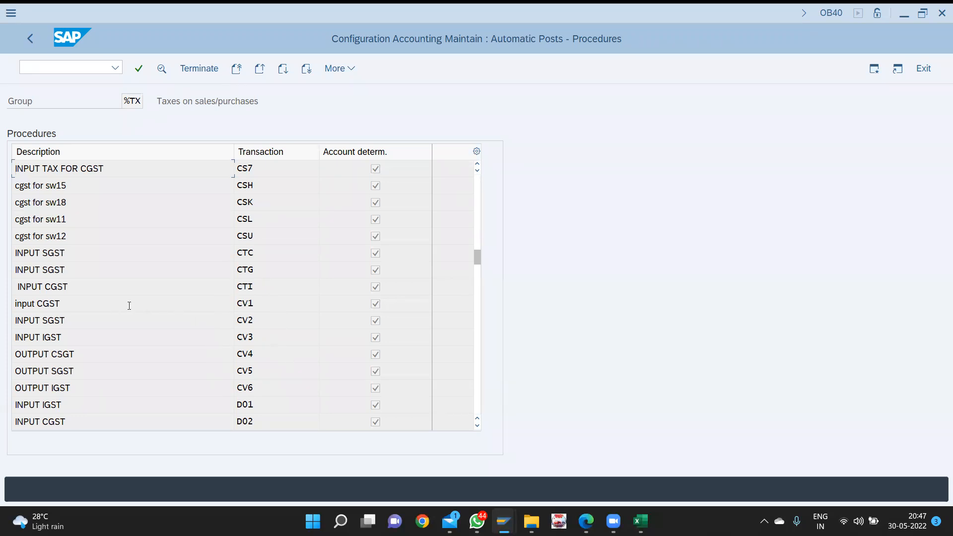
- Save the CV1 input CGST rules under chart of accounts CVC and reach its account assignment
double_click(39, 310)
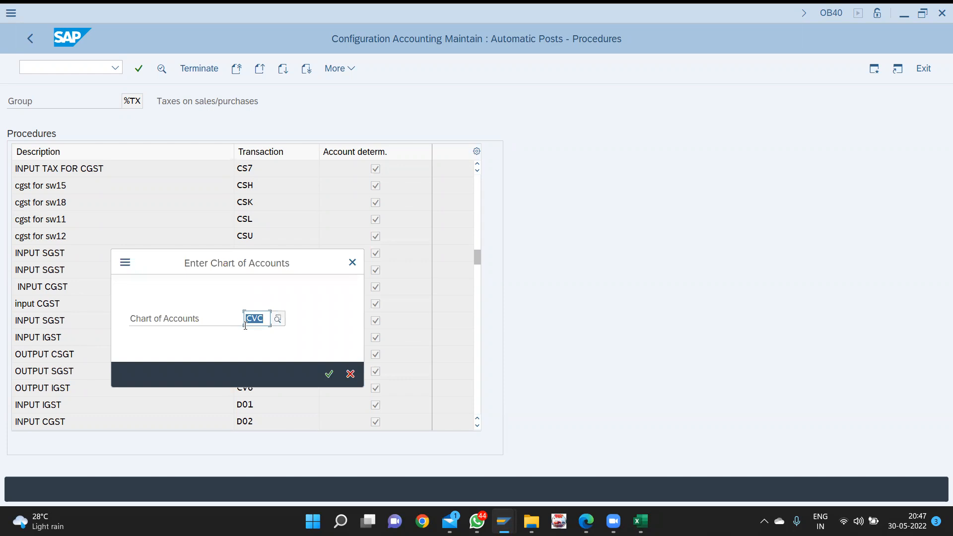
key("Return")
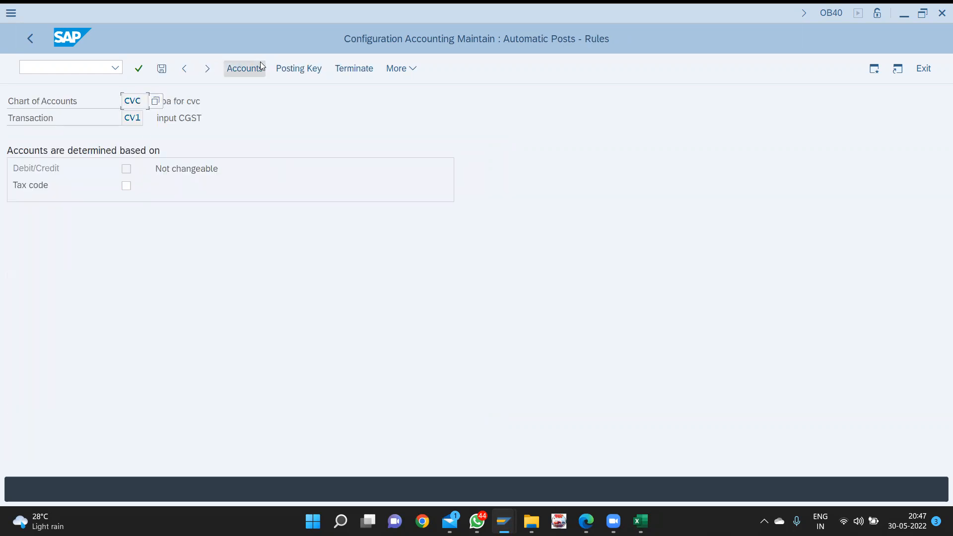
left_click(298, 70)
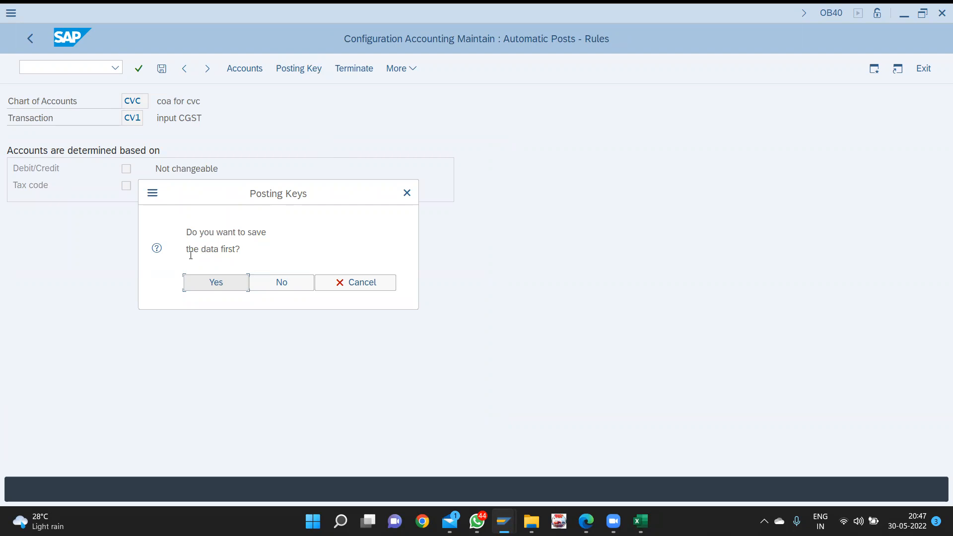
key("Return")
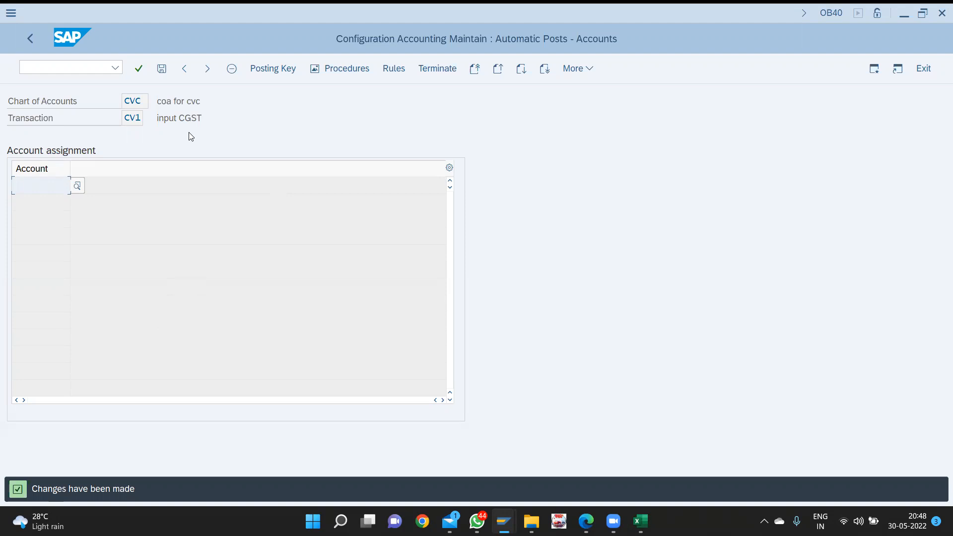
- Browse the 18 CVC G/L accounts offered for CV1's Account cell, then start a new SAP session
key("F4")
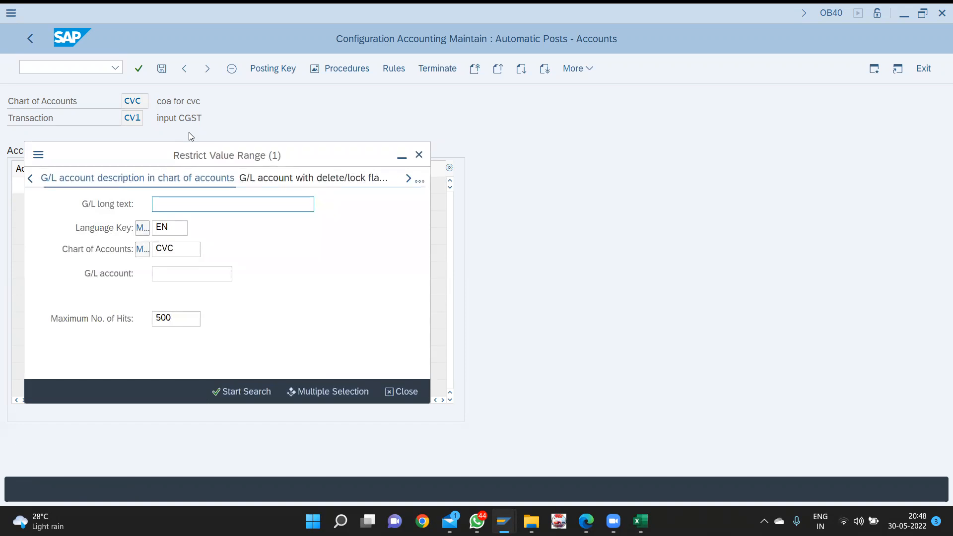
key("Return")
key("Down")
key("Down")
key("Down")
key("Down")
key("Down")
key("Down")
key("Up")
key("Down")
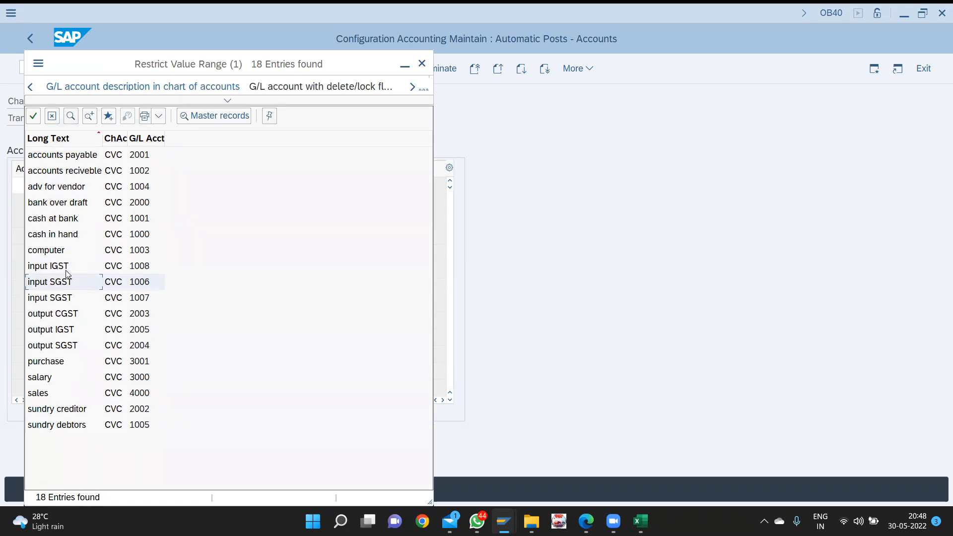
left_click(423, 62)
key("alt+Tab")
key("alt+Tab")
key("alt+Tab")
key("alt+Tab")
key("alt+Tab")
key("alt+Tab")
key("alt+Tab")
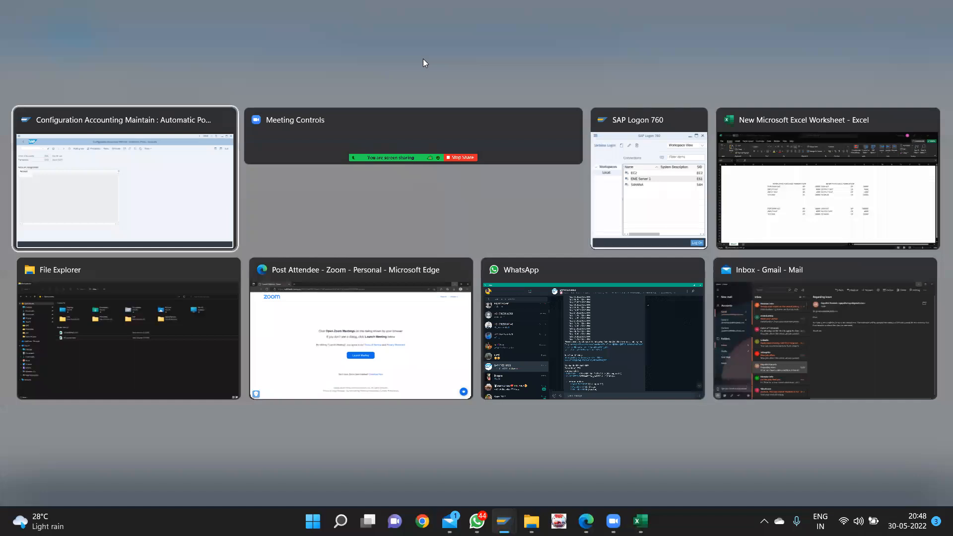
key("ctrl+n")
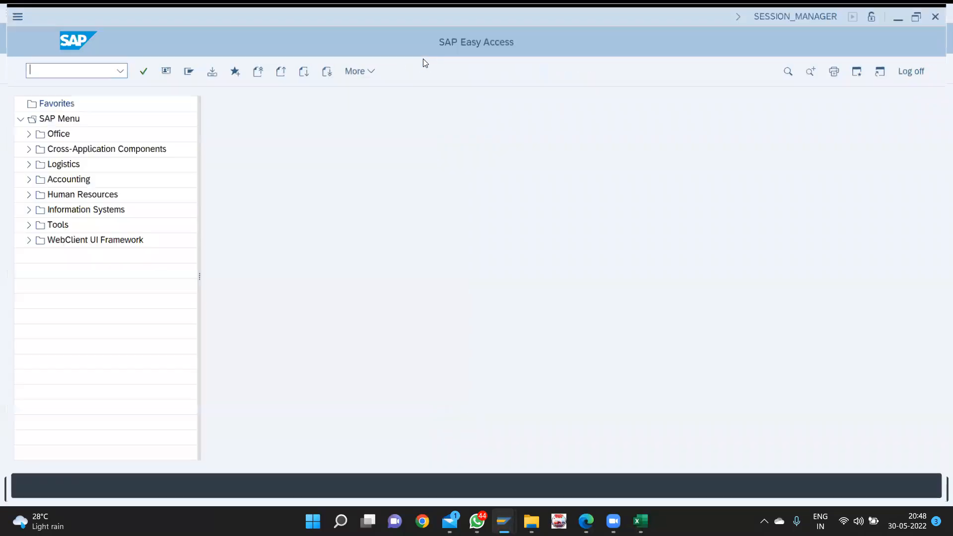
- Open G/L account 1006 (input CGST) from the asset account group in FS00
type("/nfs00")
key("Return")
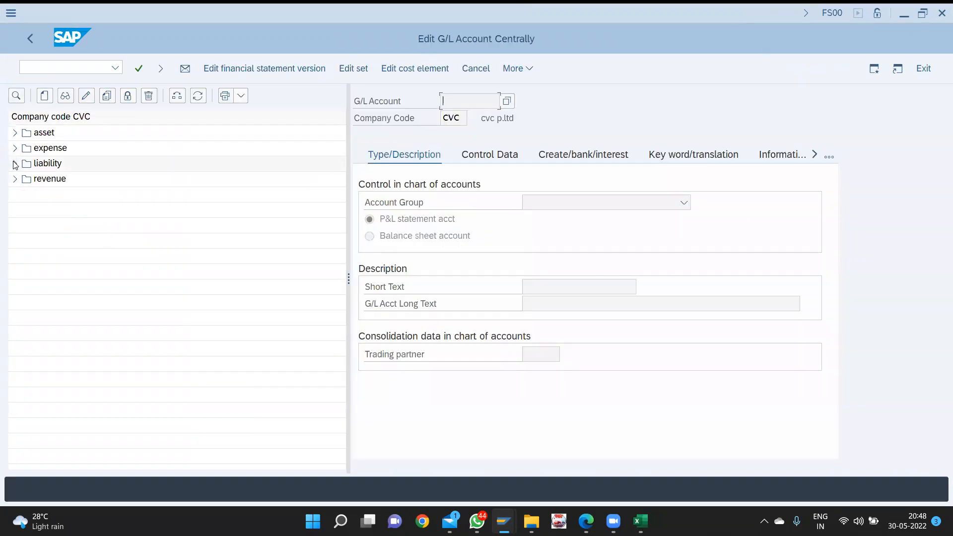
left_click(14, 131)
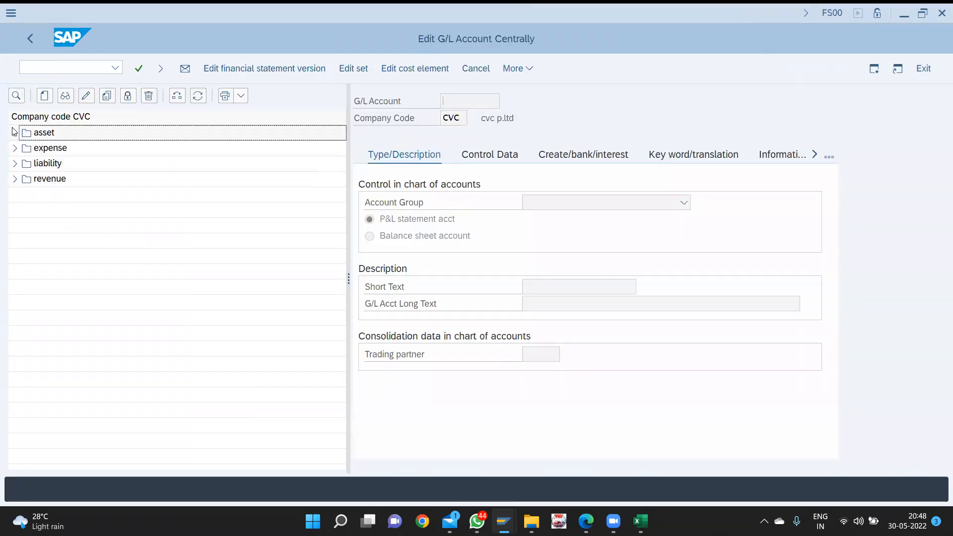
left_click(14, 132)
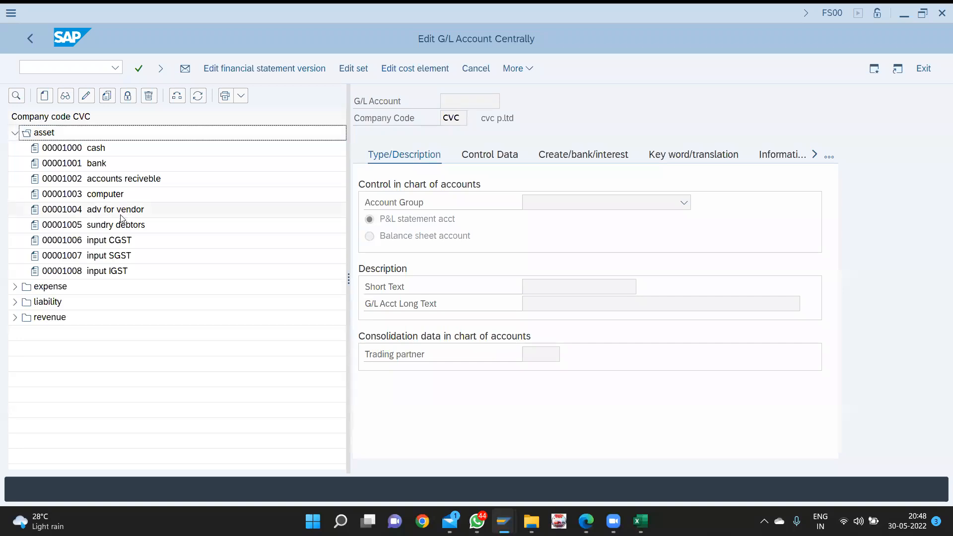
left_click(135, 241)
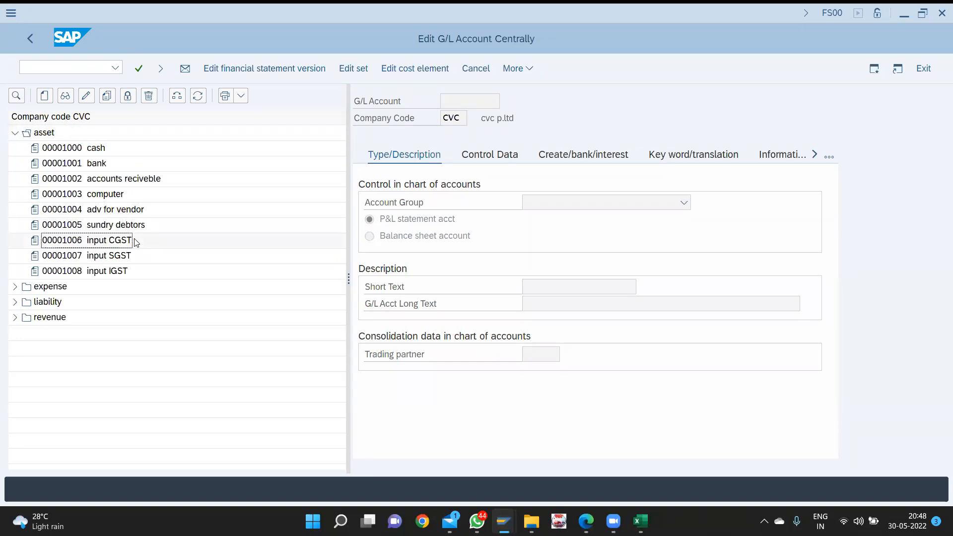
double_click(125, 242)
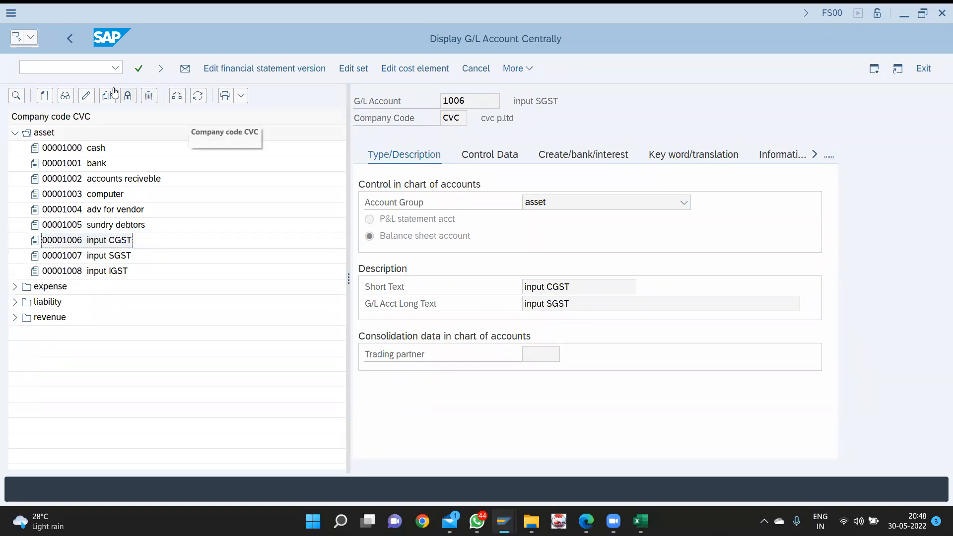
- Change account 1006's long text from SGST to input CGST and save it
left_click(88, 94)
left_click(586, 304)
left_click(556, 303)
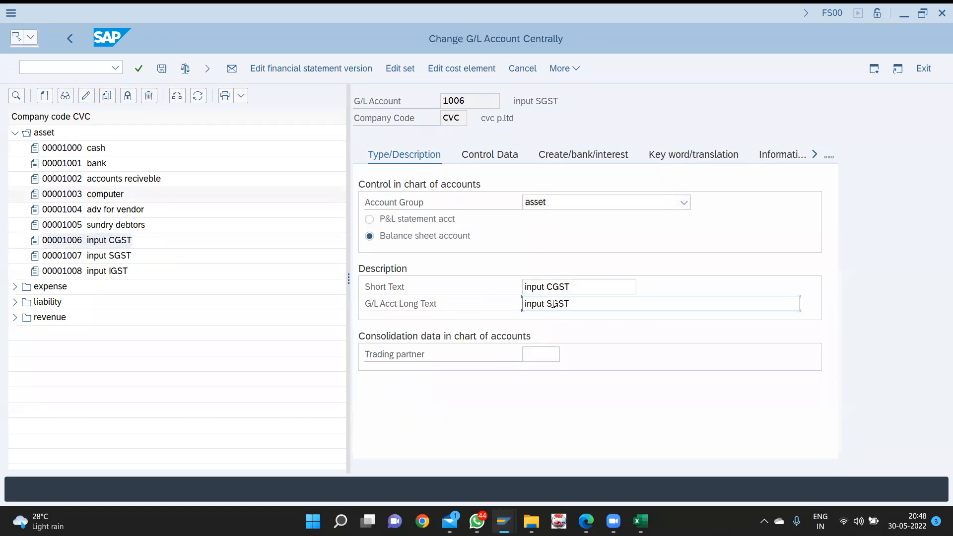
key("BackSpace")
type("C")
key("ctrl+s")
key("alt+Tab")
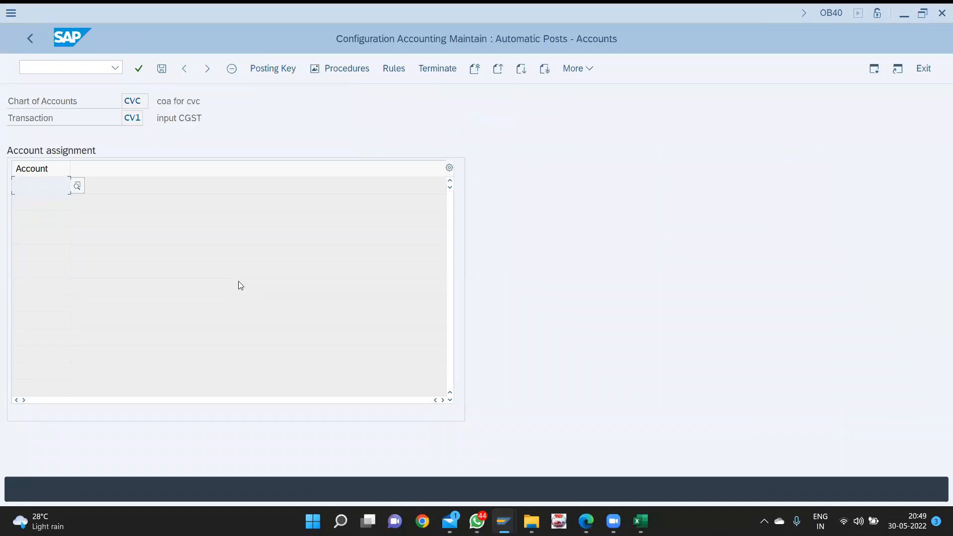
- Assign account 1006 input CGST to CV1 and bring up its debit/credit posting keys
key("F4")
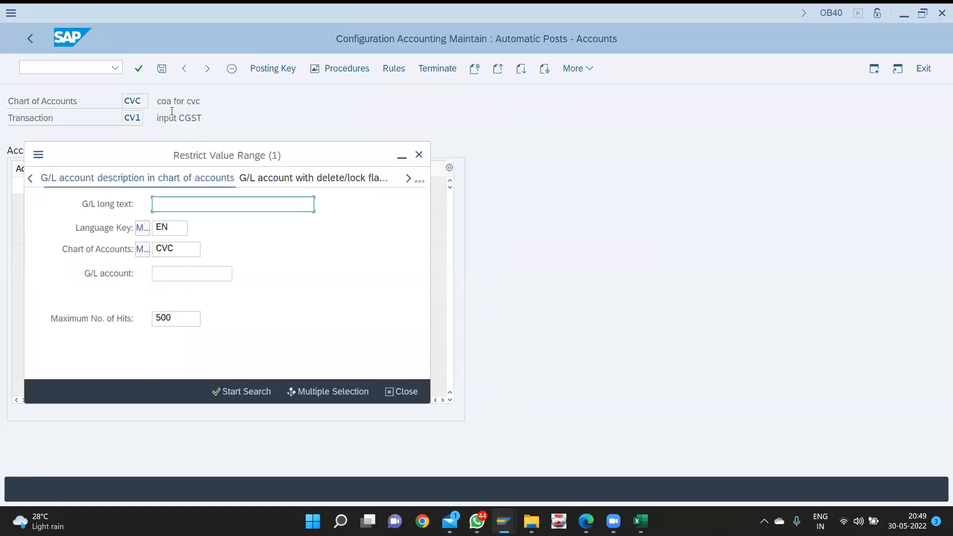
key("Return")
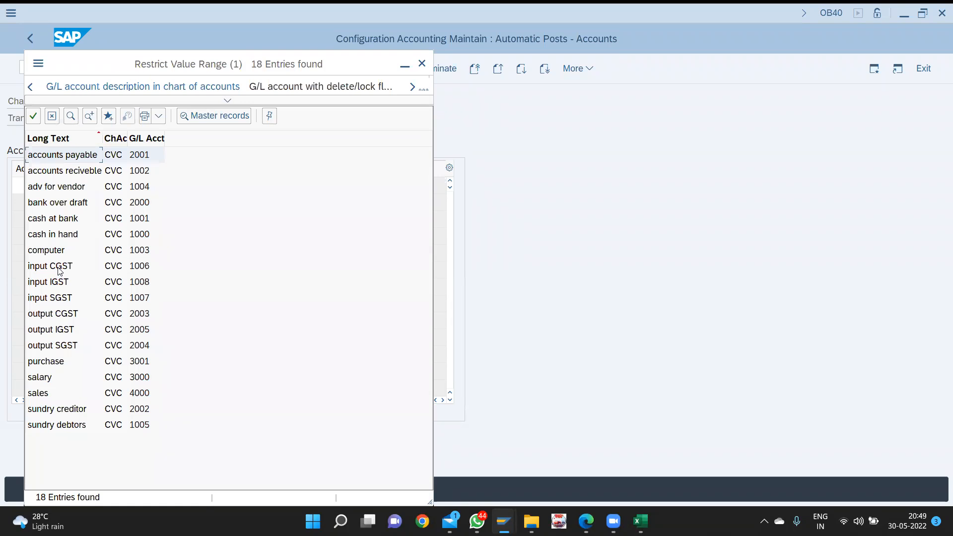
double_click(67, 271)
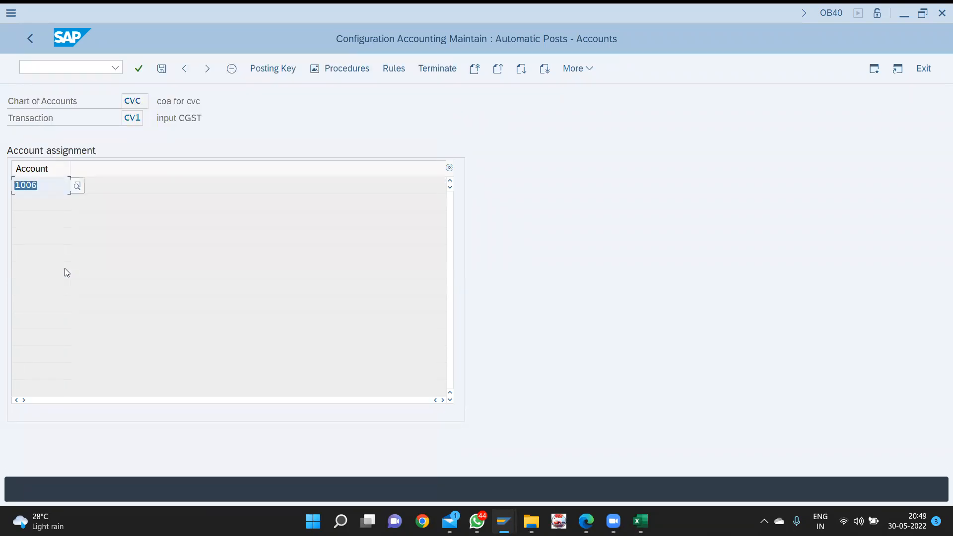
left_click(266, 67)
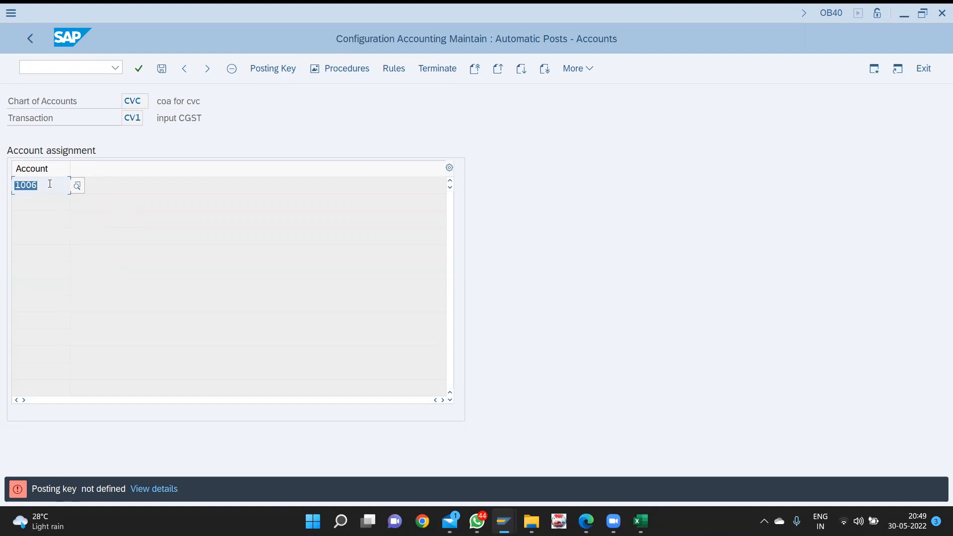
key("BackSpace")
key("Return")
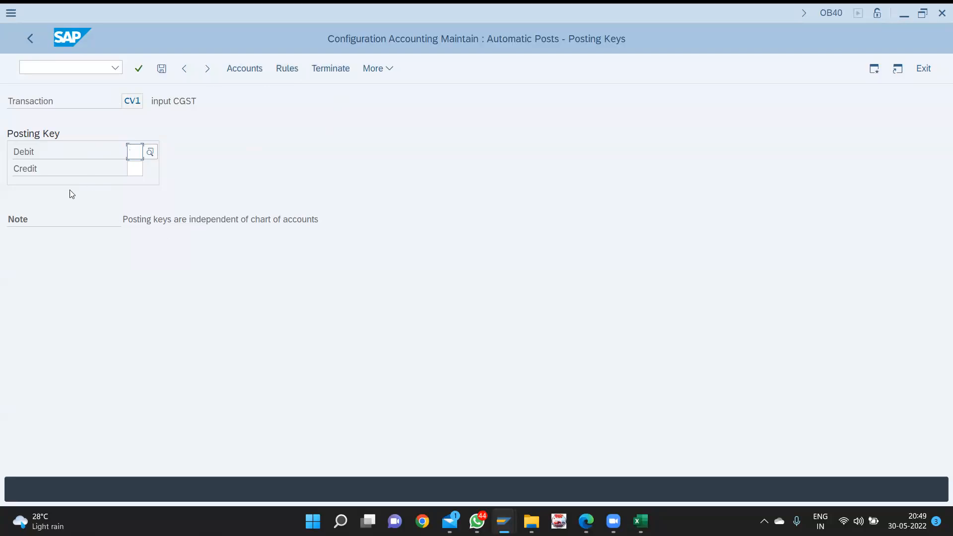
- Set CV1's debit posting key to 40 and credit key to 50, and save them
type("40")
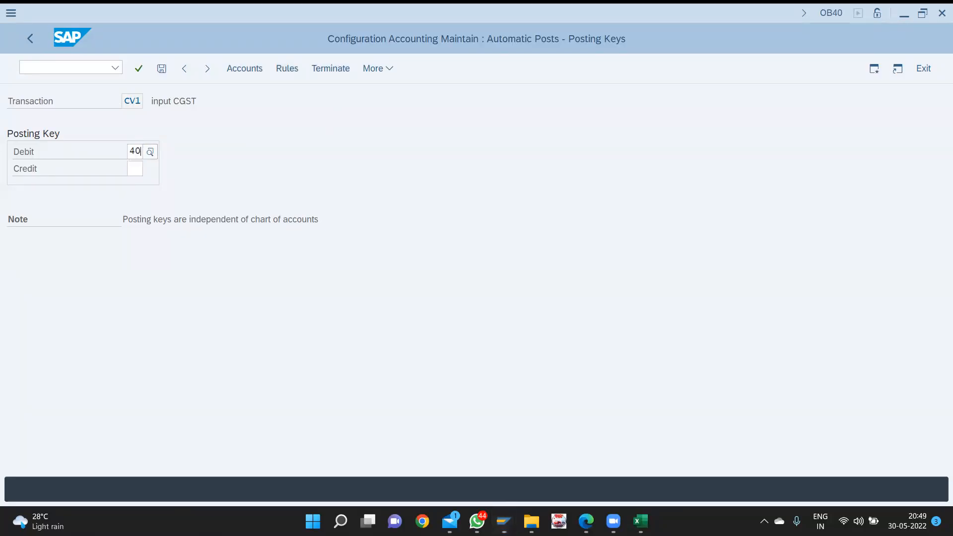
key("Tab")
type("50")
key("Down")
key("Down")
key("Return")
left_click(238, 70)
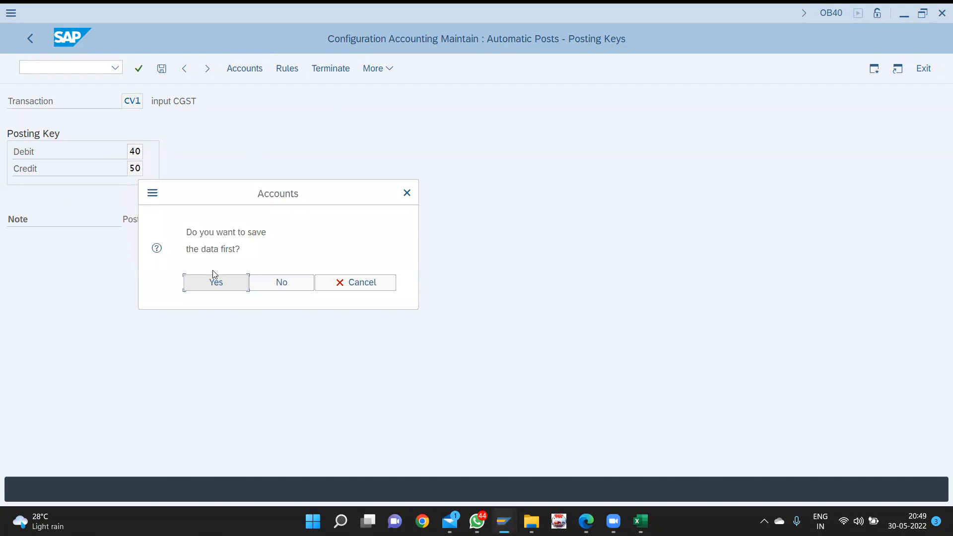
left_click(213, 277)
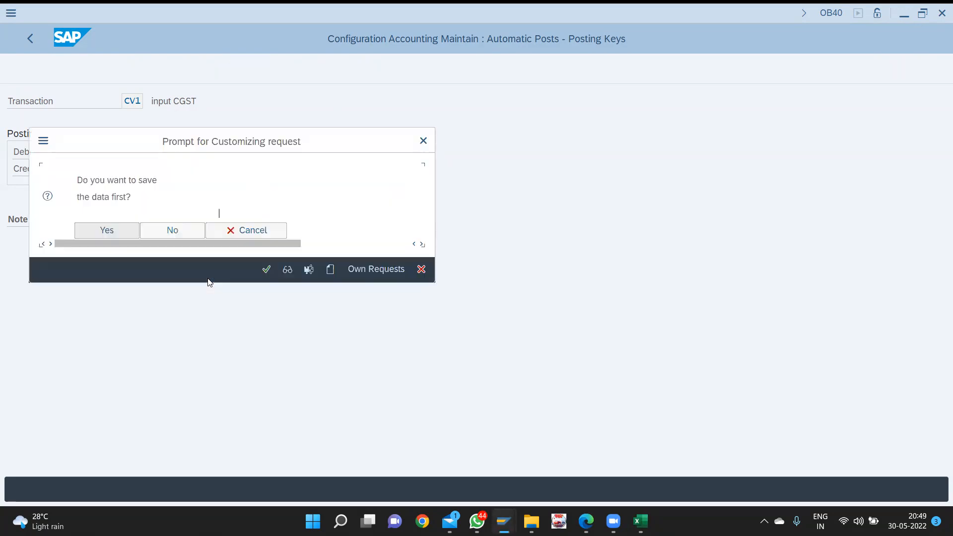
key("Return")
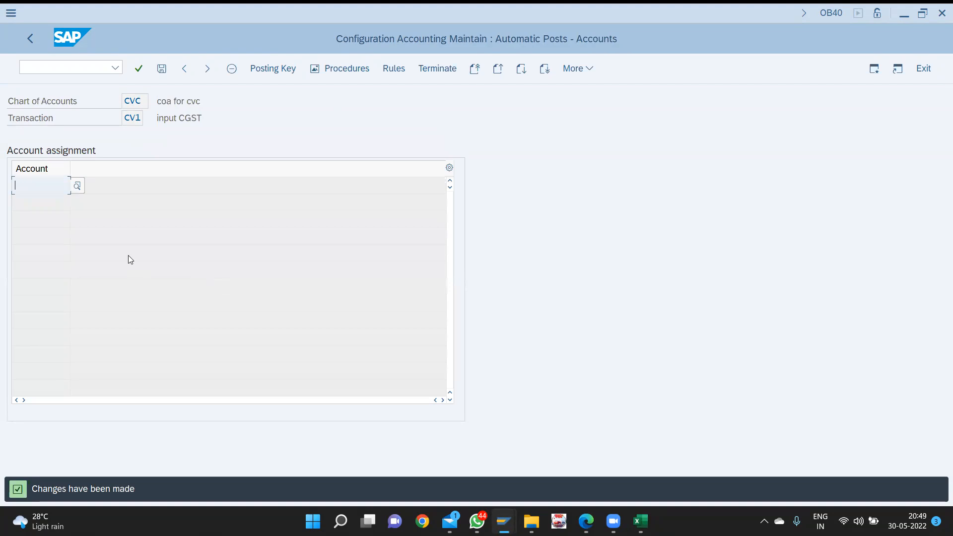
- Assign G/L account 1006 input CGST to CV1 and save it under the customizing request
key("F4")
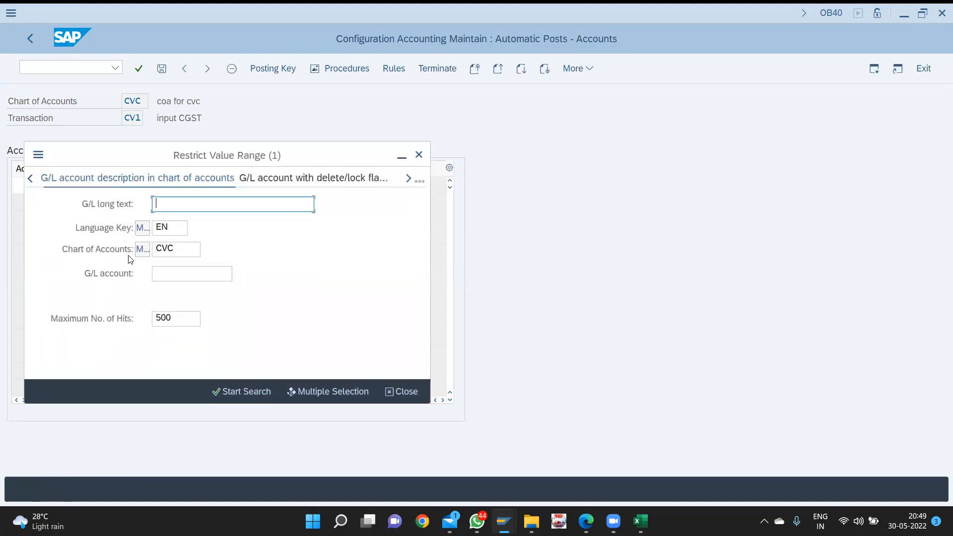
key("Return")
key("Down")
key("Down")
key("Down")
key("Down")
key("Down")
key("Down")
key("Down")
key("Return")
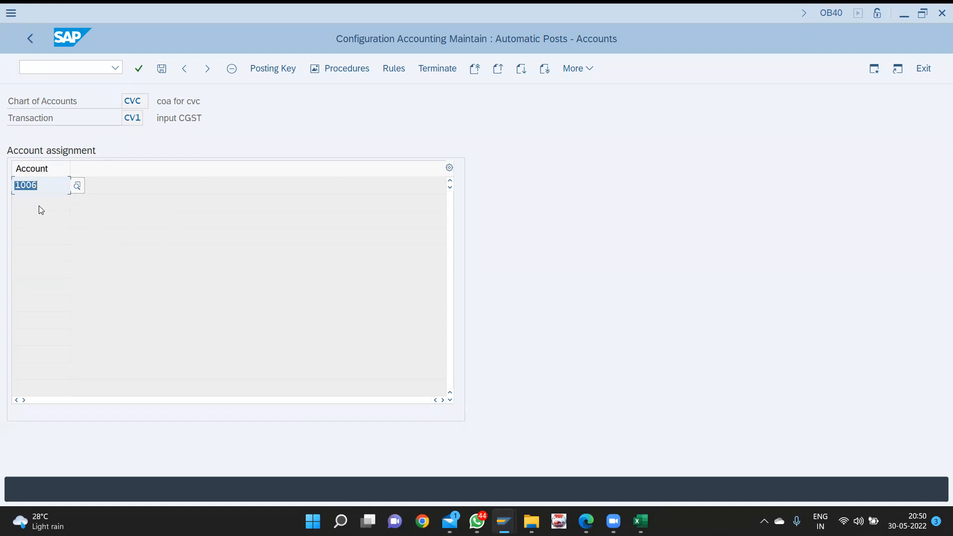
key("ctrl+s")
key("Return")
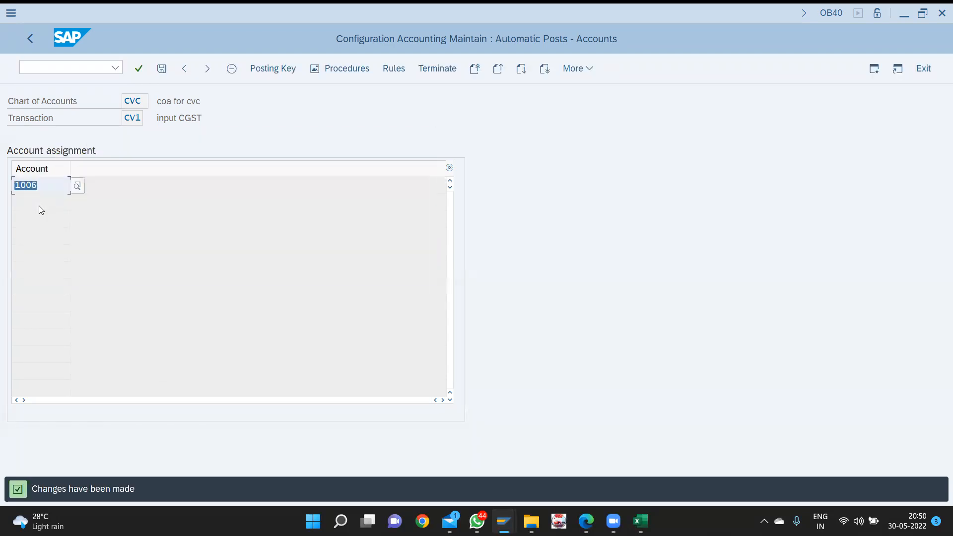
left_click(28, 39)
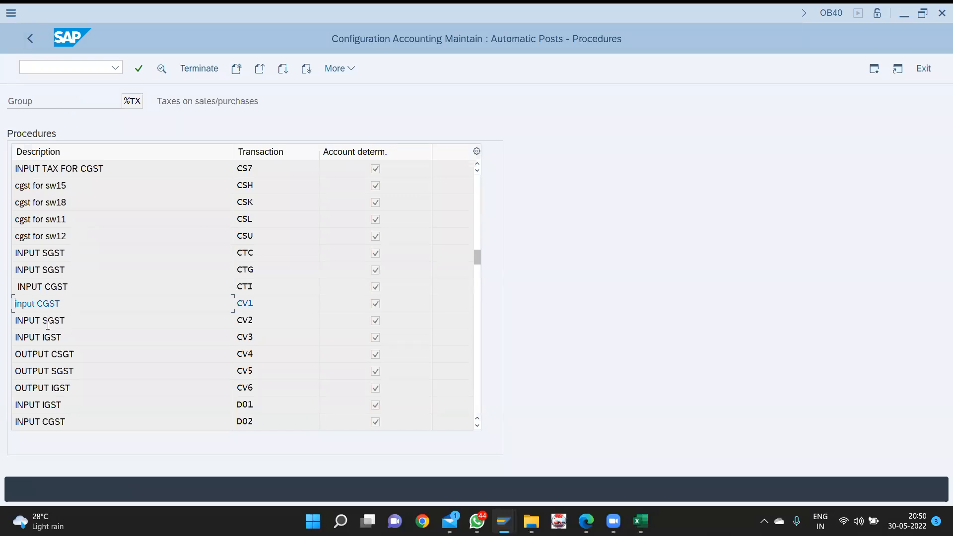
- Give CV2 INPUT SGST debit posting key 40 and credit key 50, and save them
double_click(50, 323)
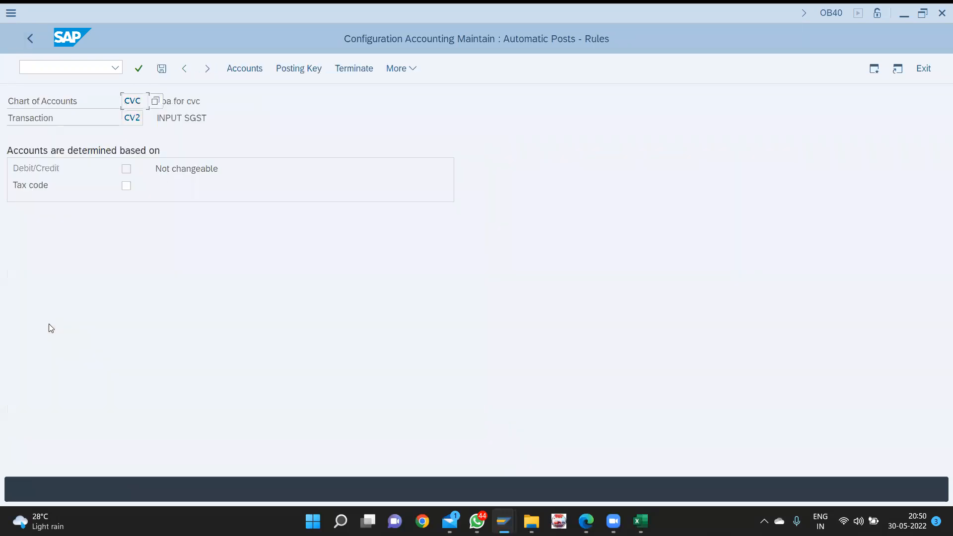
left_click(295, 71)
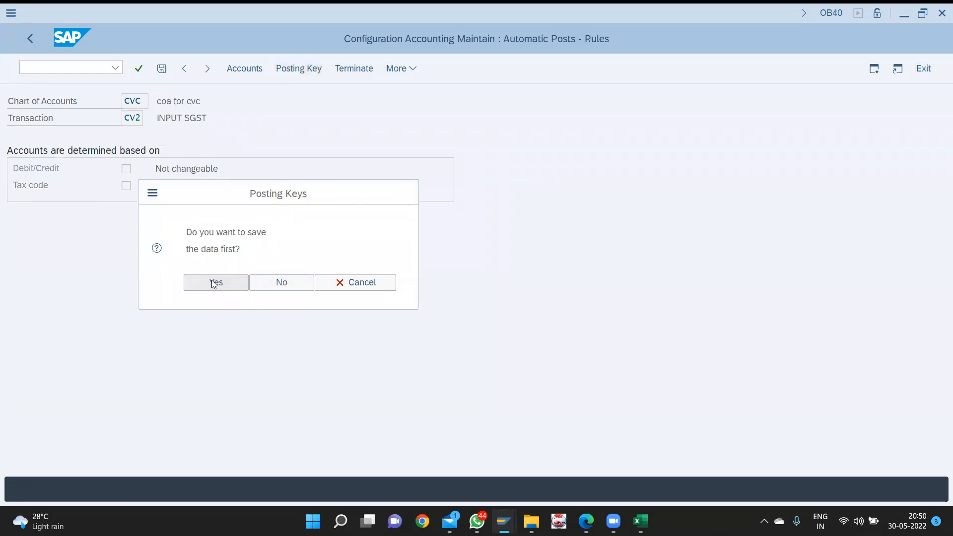
left_click(214, 283)
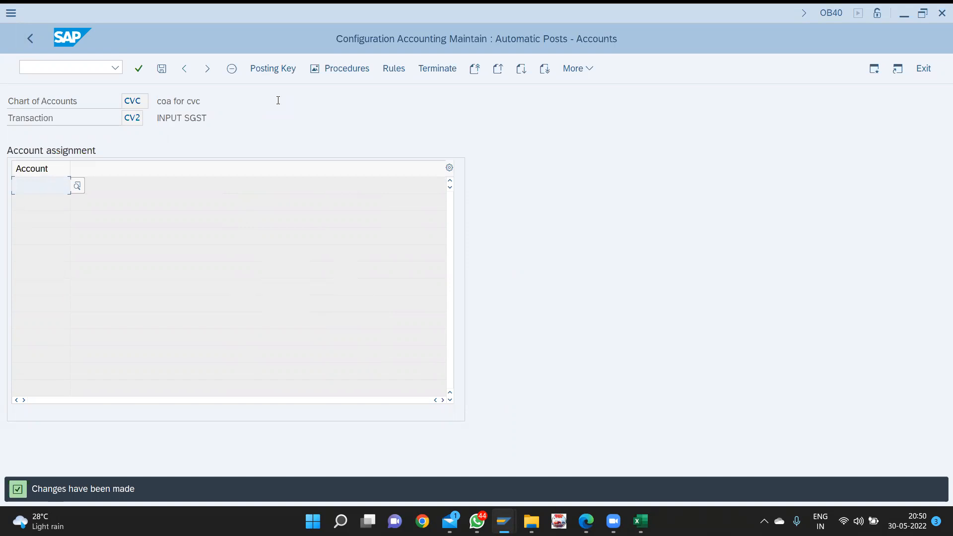
left_click(273, 68)
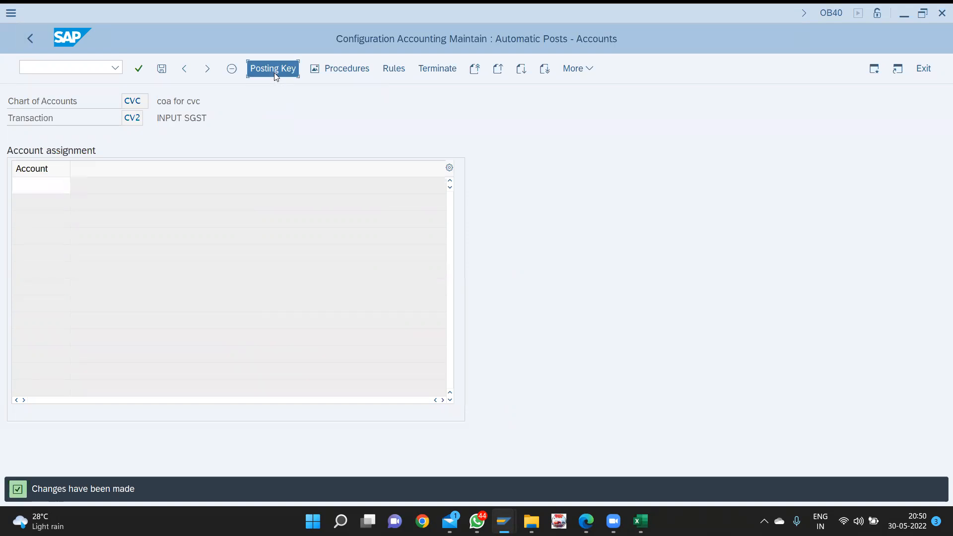
type("40")
key("Tab")
type("50")
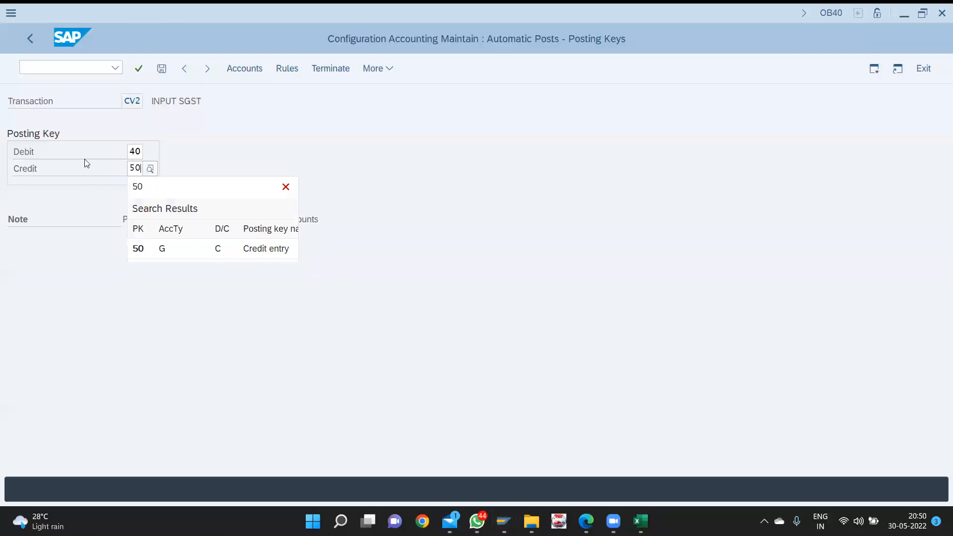
left_click(158, 248)
left_click(242, 72)
key("Return")
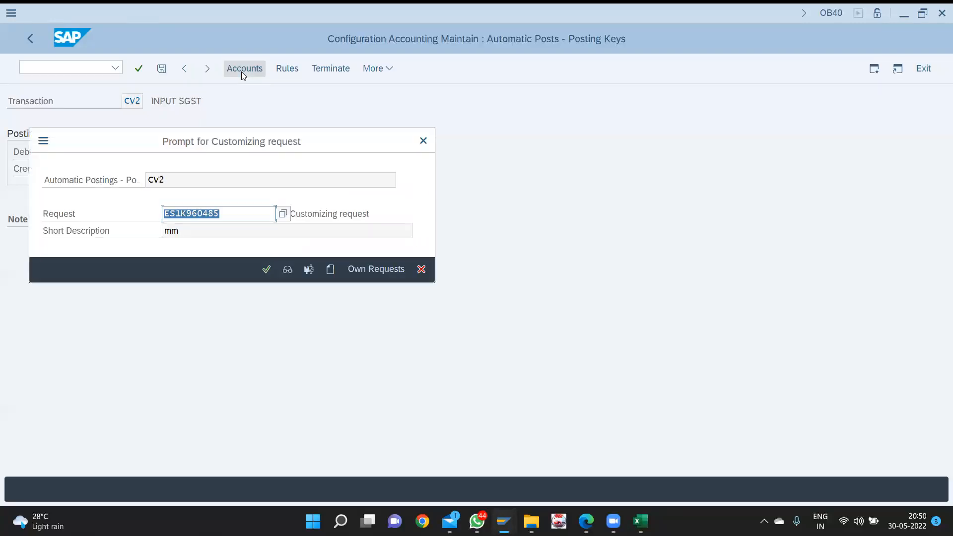
key("Return")
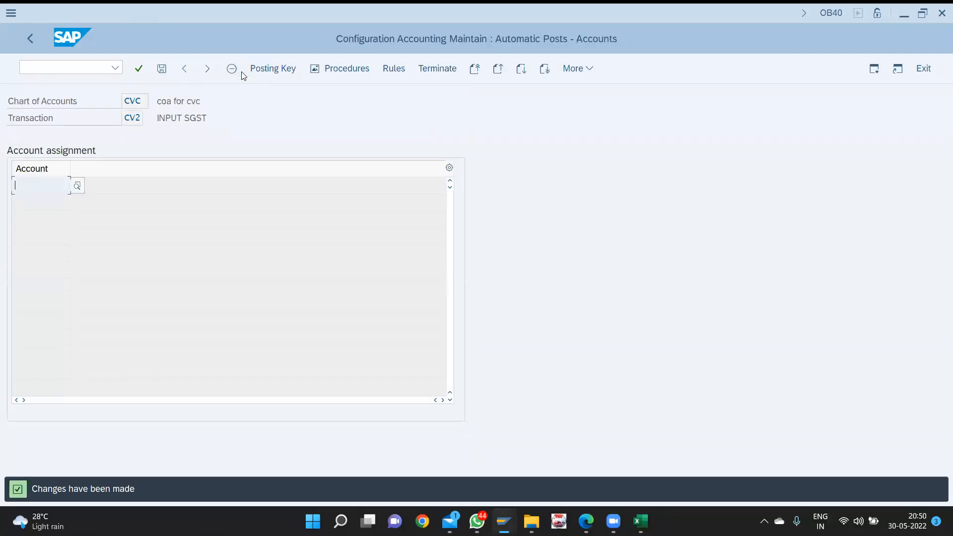
- Assign G/L account 1007 input SGST to CV2, save it, and exit to the main menu
key("F4")
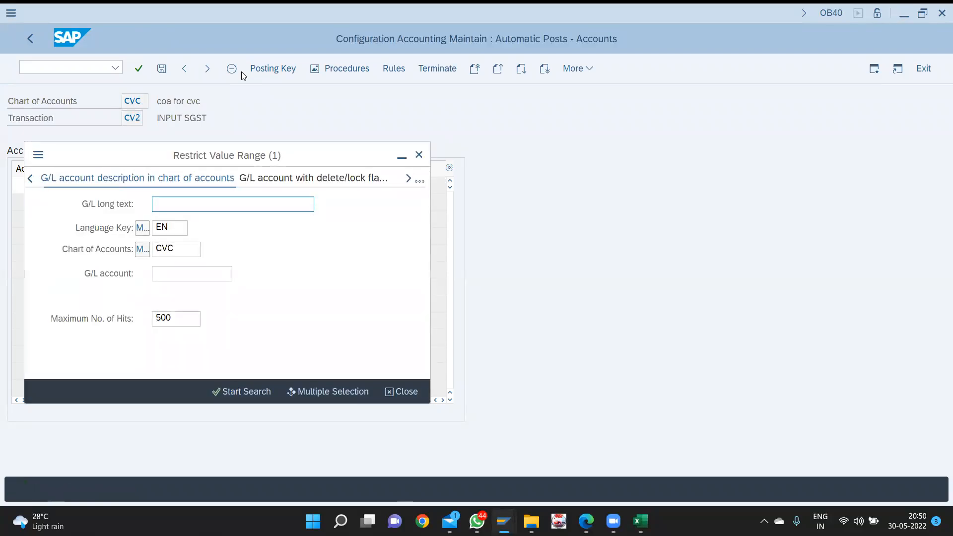
key("Return")
key("Down")
key("Down")
key("Down")
key("Down")
key("Down")
key("Down")
key("Down")
key("Down")
key("Down")
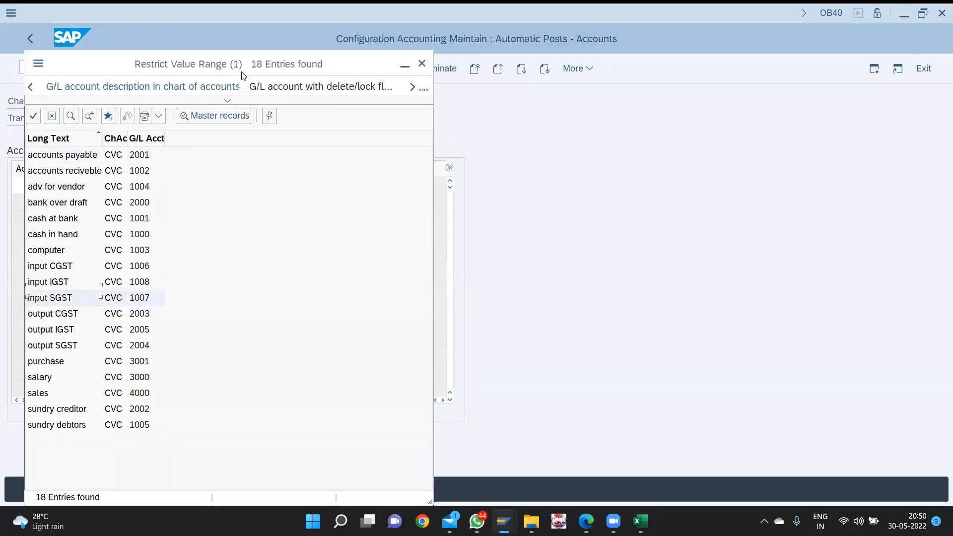
left_click_drag(244, 75, 527, 96)
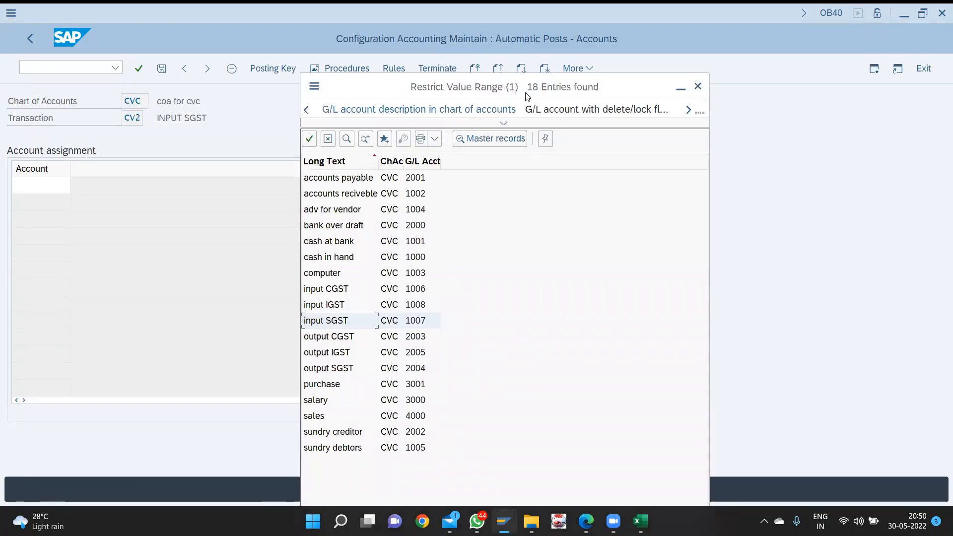
key("Return")
key("ctrl+s")
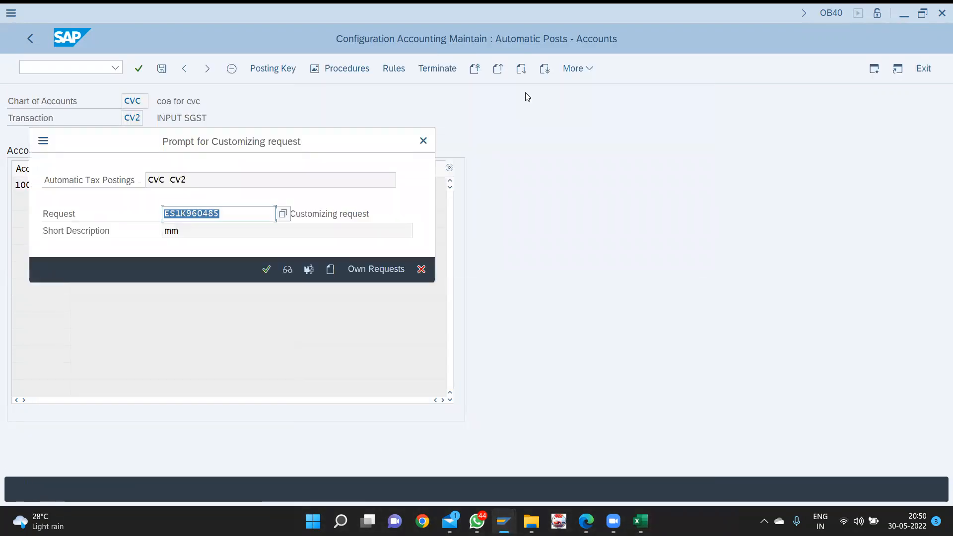
key("Return")
key("shift+F3")
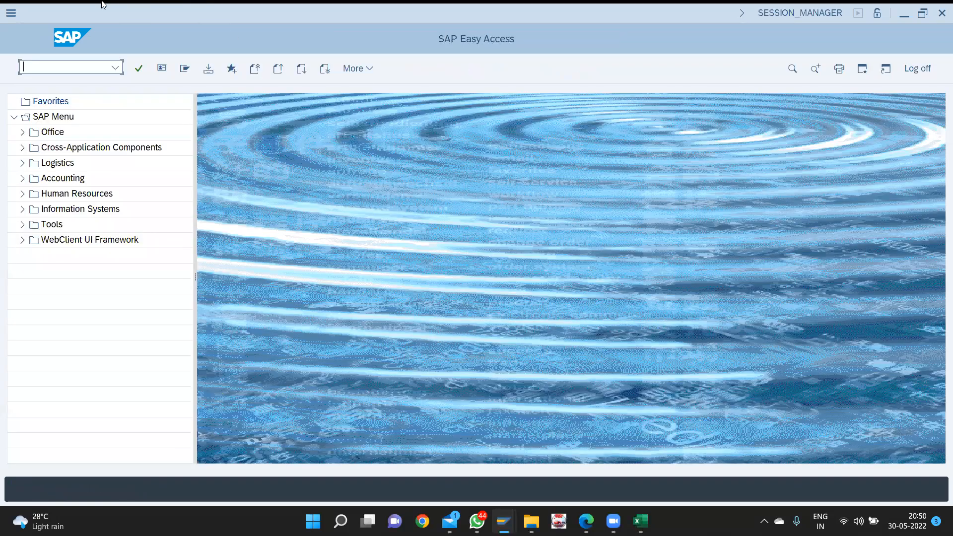
- Rerun OB40 and confirm CV2 INPUT SGST shows account 1007 under chart CVC
key("Down")
key("Return")
scroll(214, 272, "down", 20)
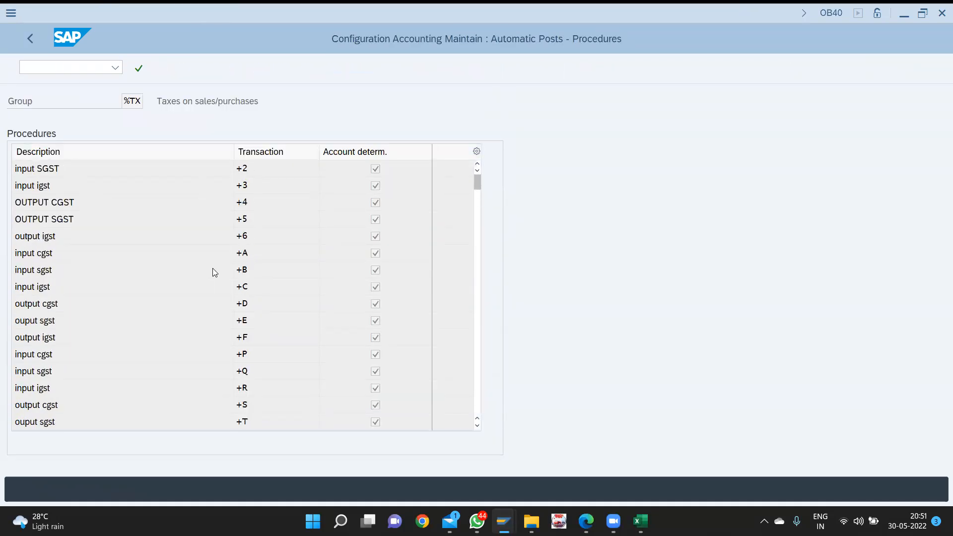
scroll(213, 268, "down", 20)
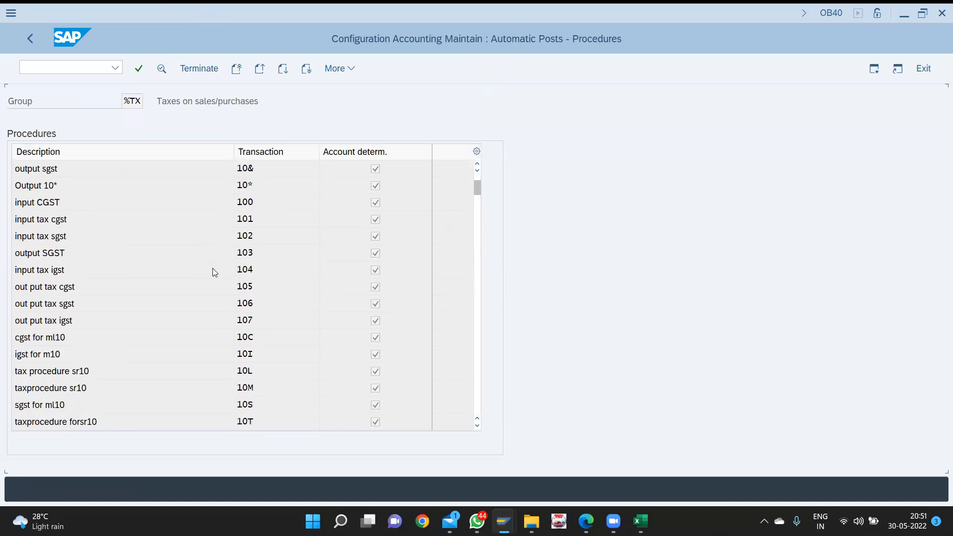
scroll(213, 268, "down", 5)
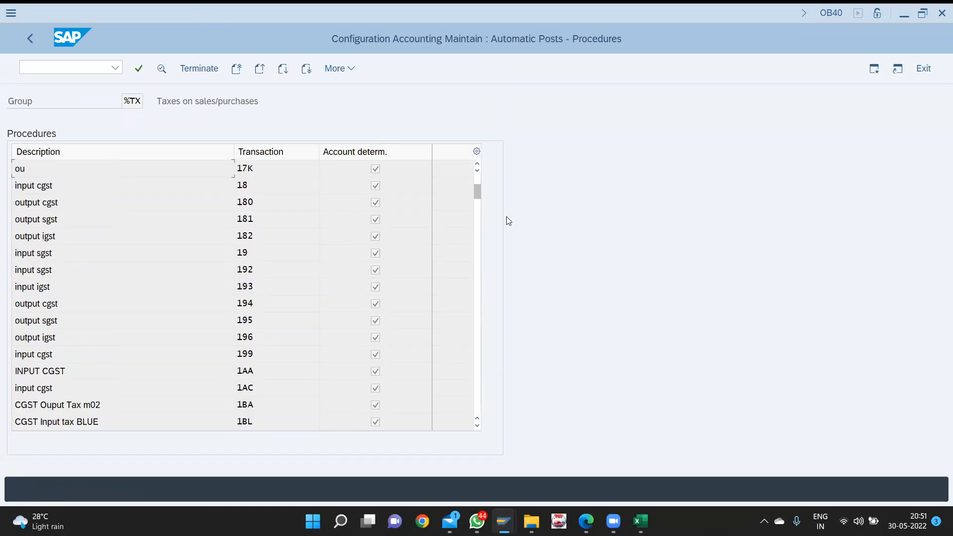
left_click_drag(479, 197, 479, 232)
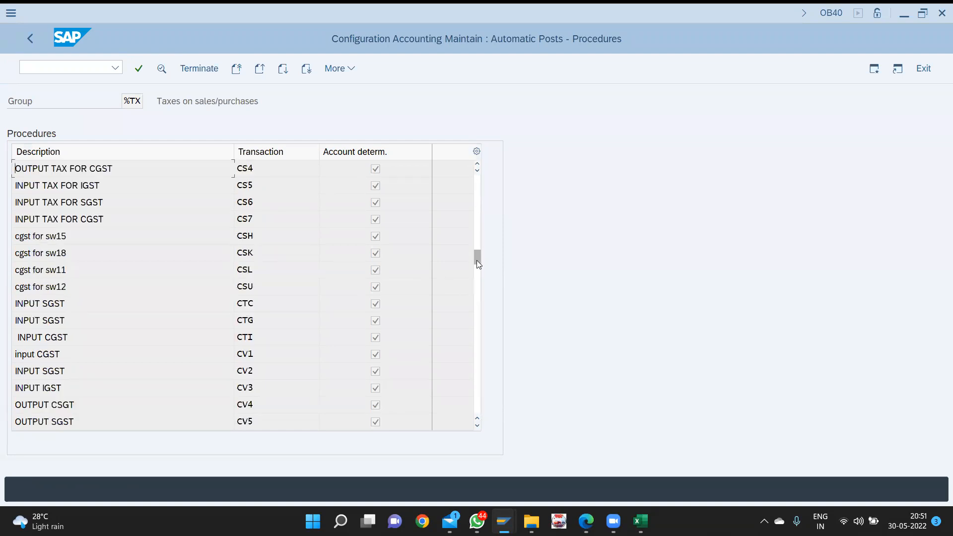
double_click(88, 372)
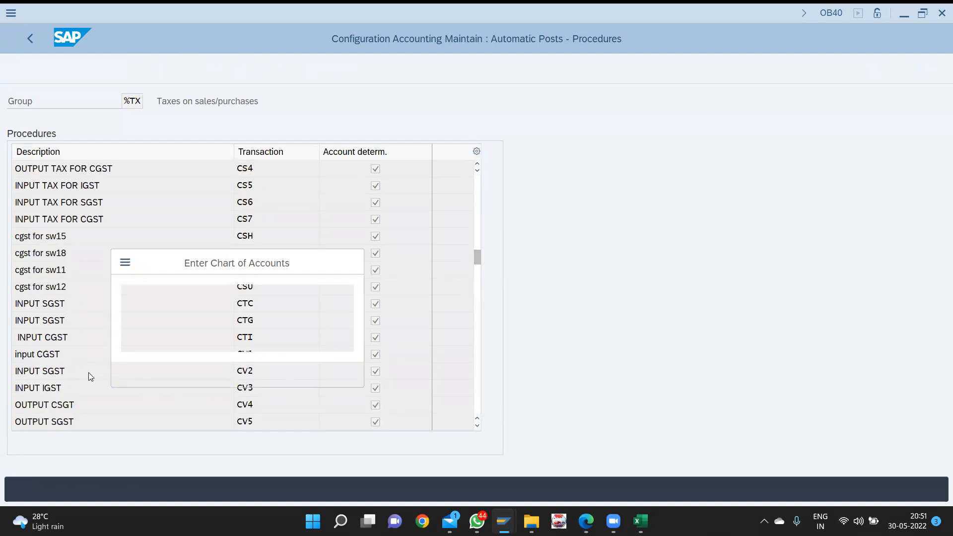
key("Return")
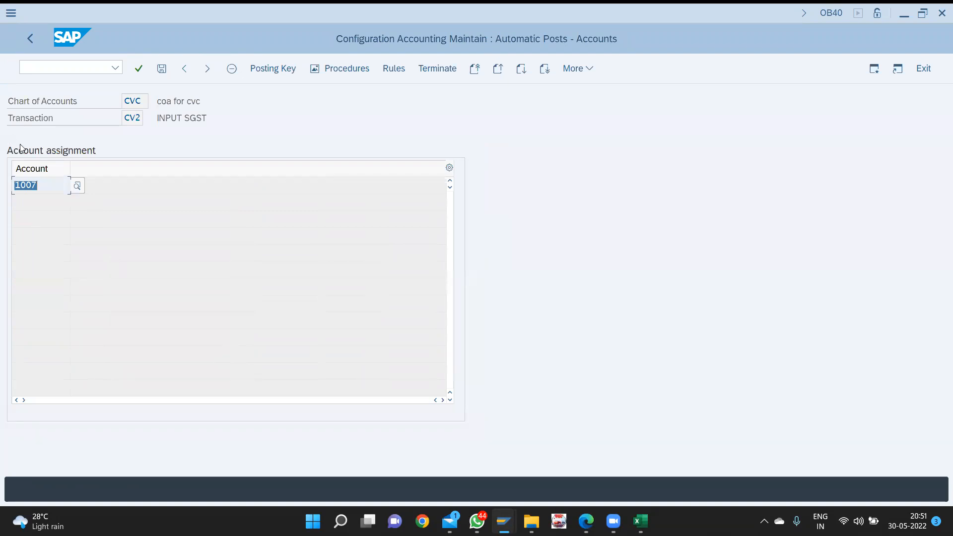
left_click(26, 37)
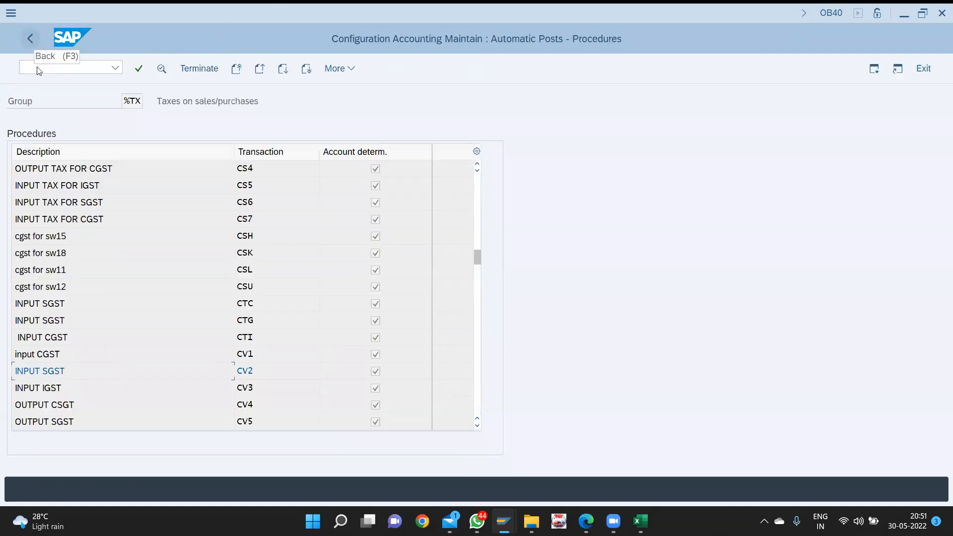
double_click(51, 389)
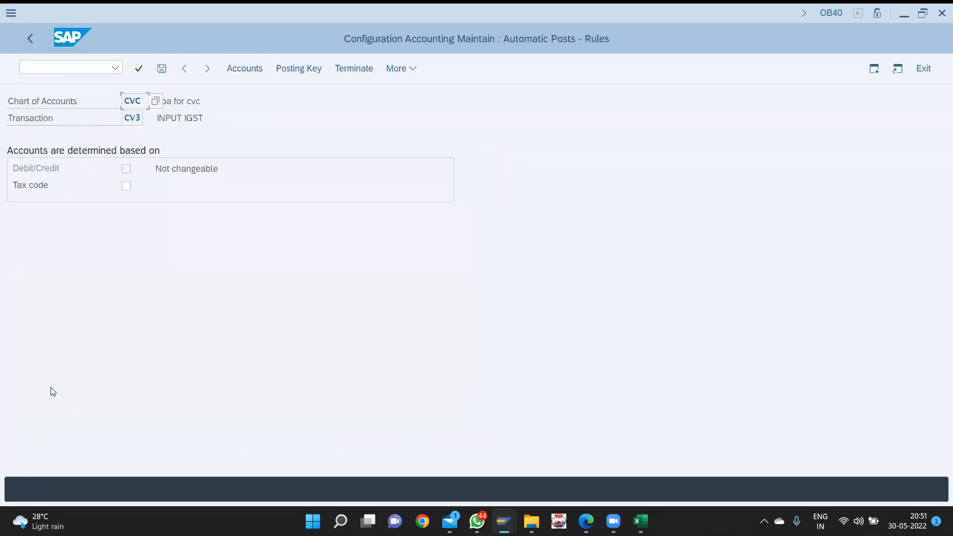
- Give CV3 INPUT IGST debit posting key 40 and credit key 50, and save them
left_click(301, 69)
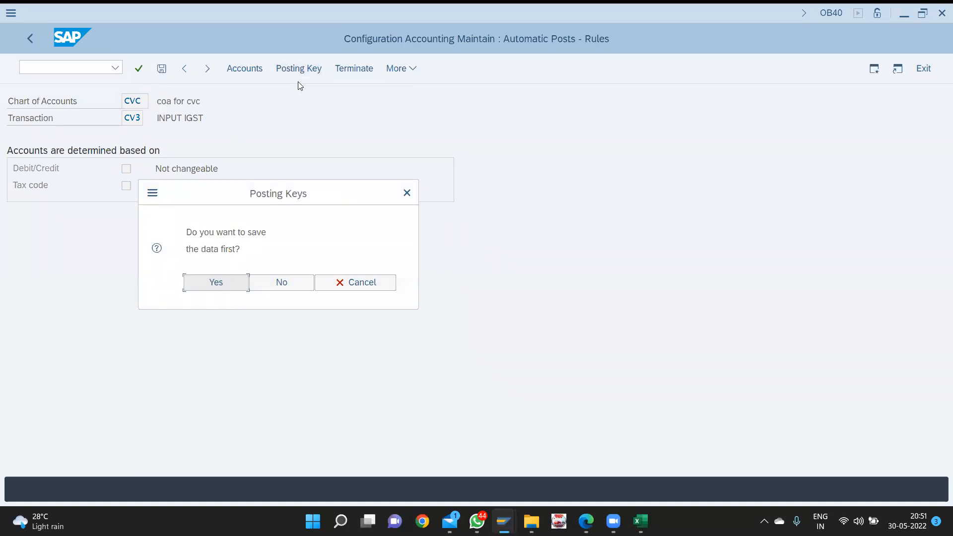
left_click(230, 281)
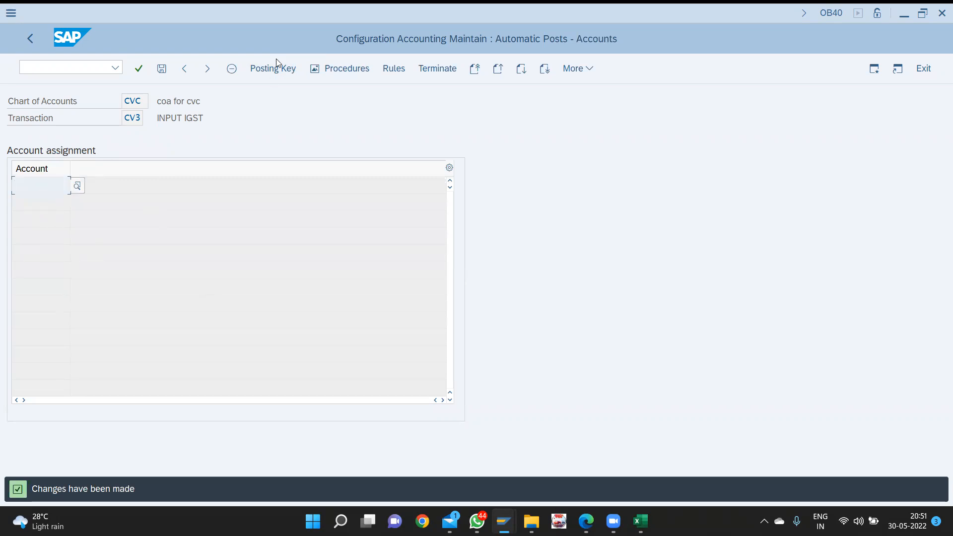
left_click(273, 71)
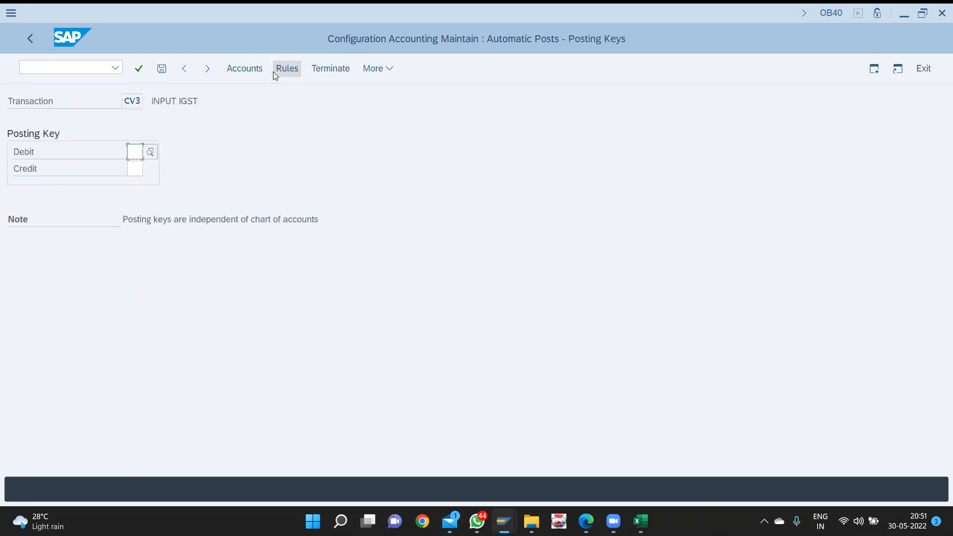
type("40")
key("Tab")
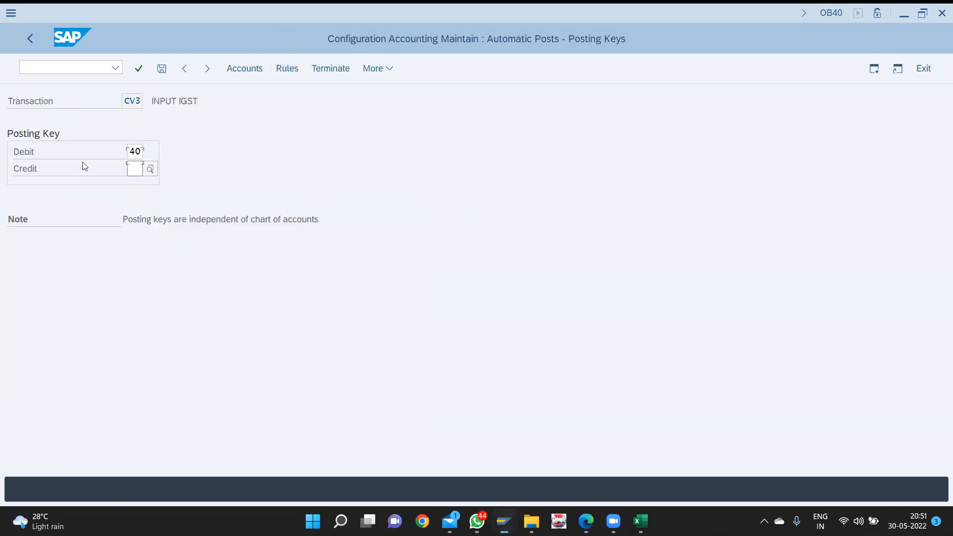
type("50")
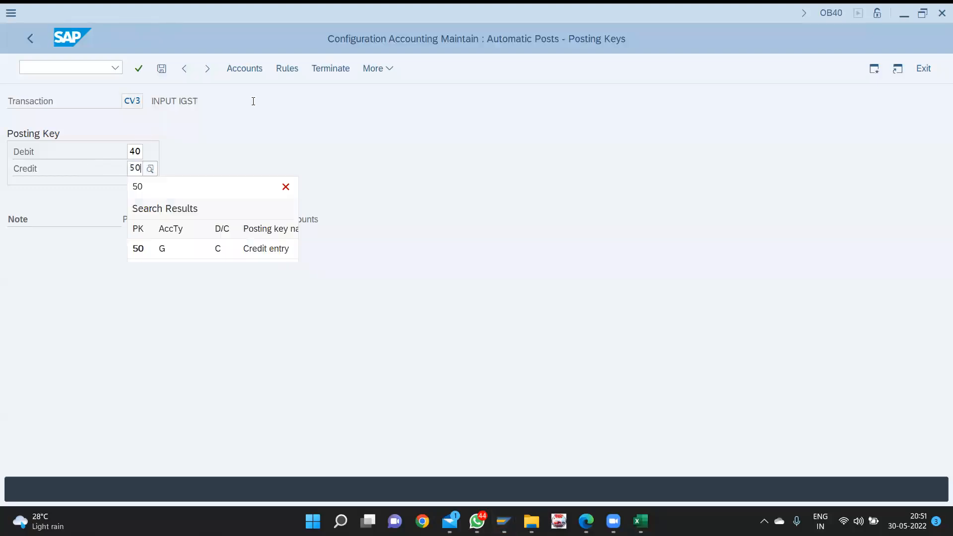
left_click(249, 67)
key("Return")
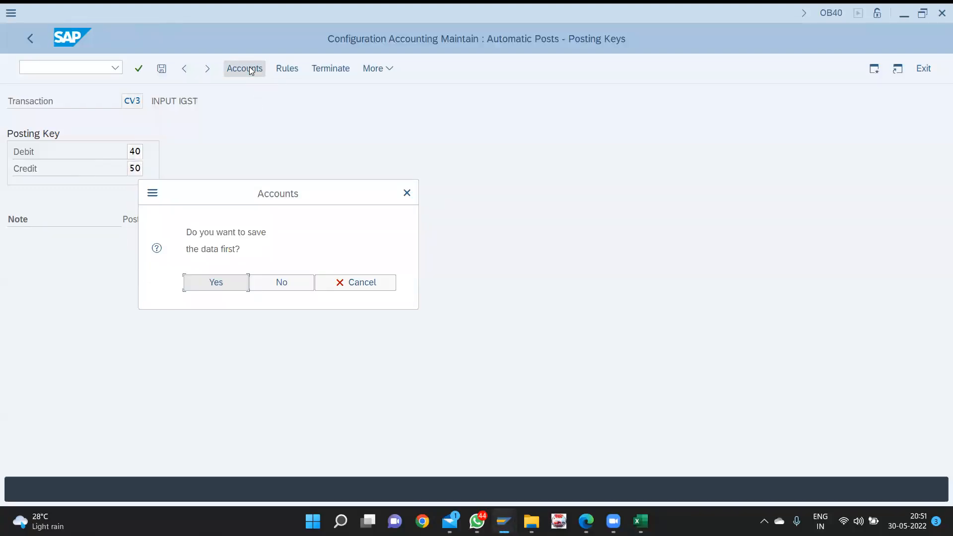
left_click(223, 283)
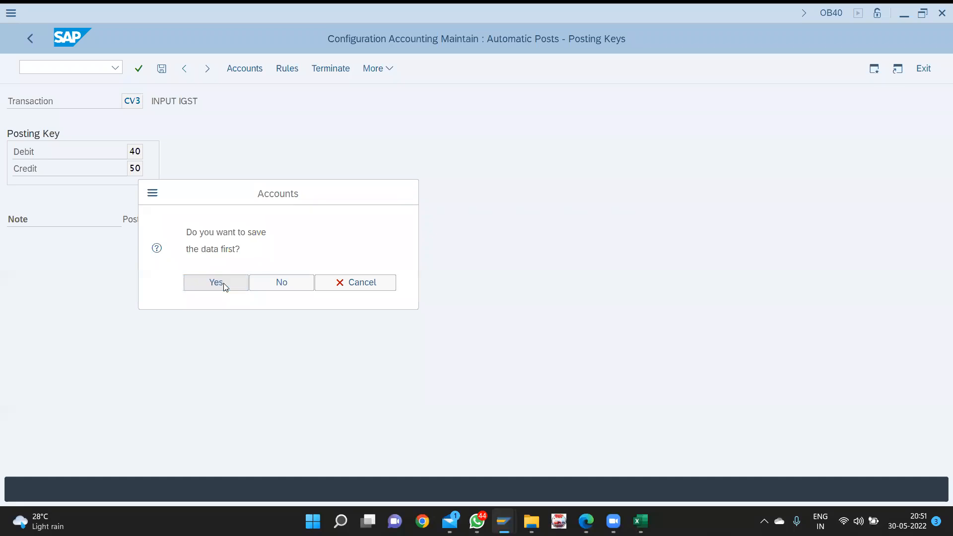
key("Return")
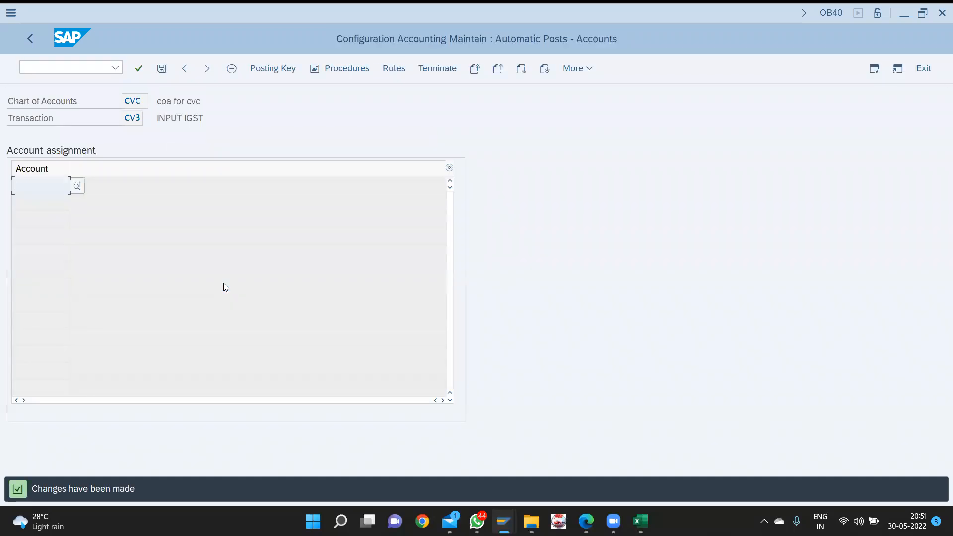
- Assign G/L account 1008 input IGST to CV3 and save it under the customizing request
key("F4")
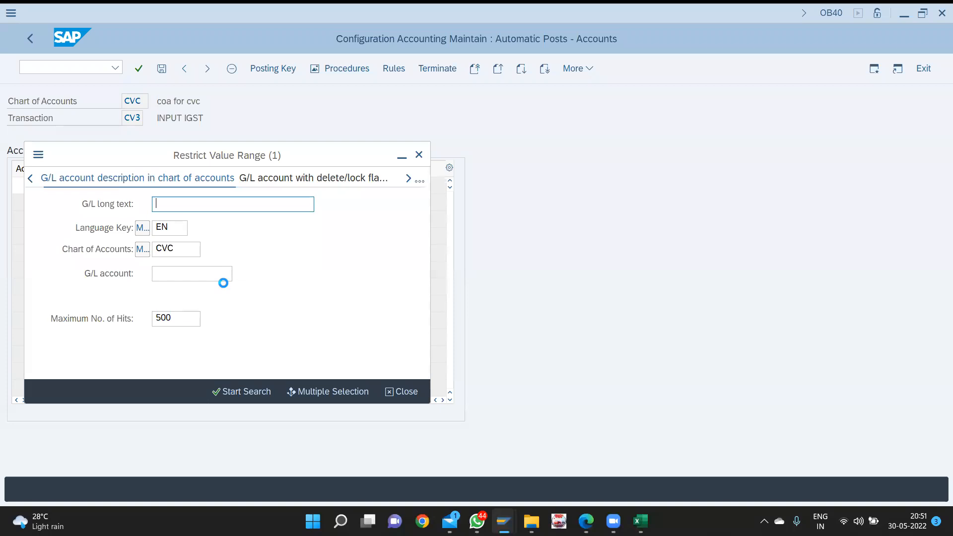
key("Return")
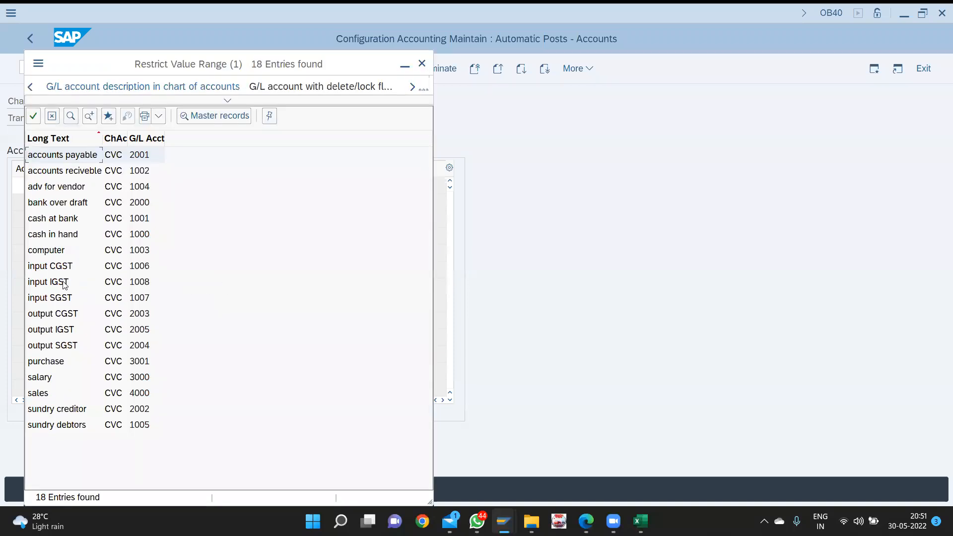
double_click(62, 281)
key("ctrl+s")
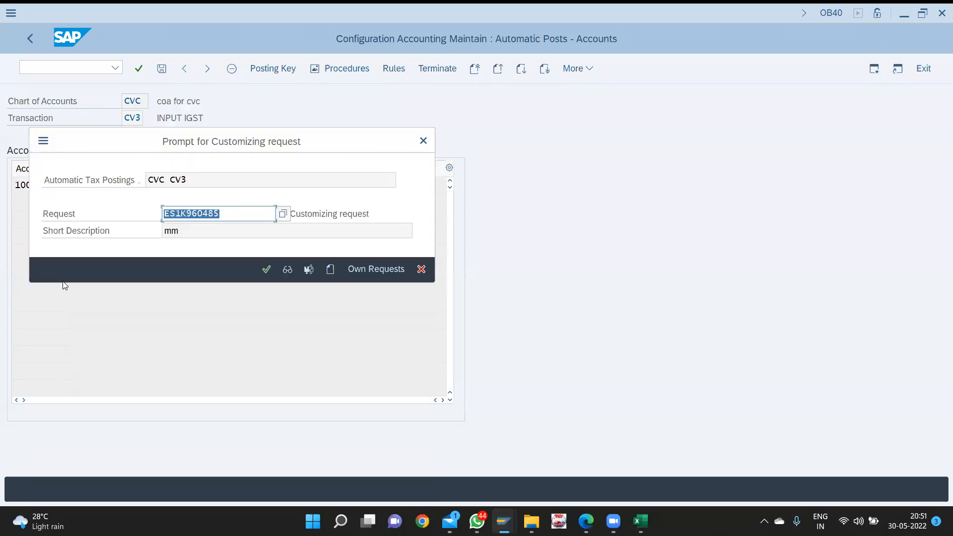
key("Return")
left_click(31, 40)
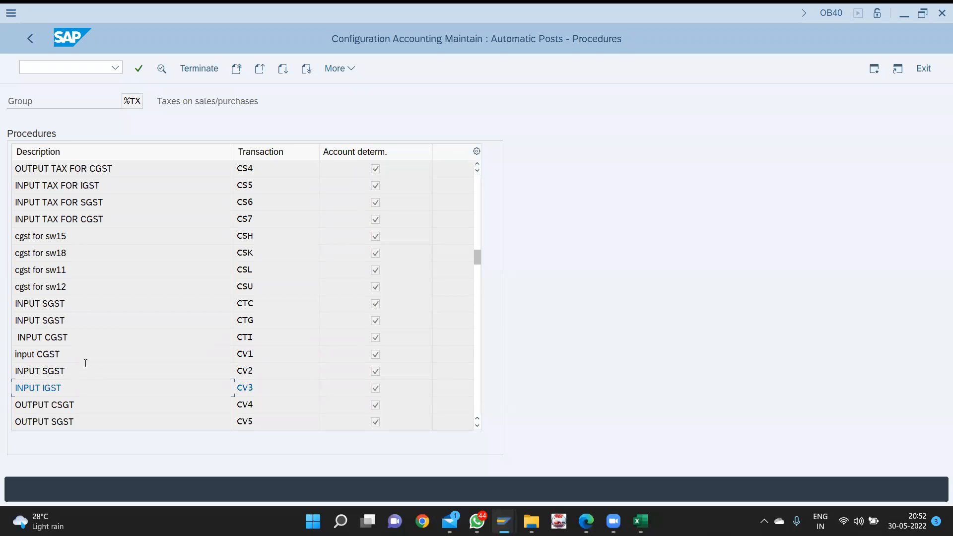
- Give CV4 OUTPUT CSGT debit posting key 40 and credit key 50, and save them
scroll(96, 344, "down", 2)
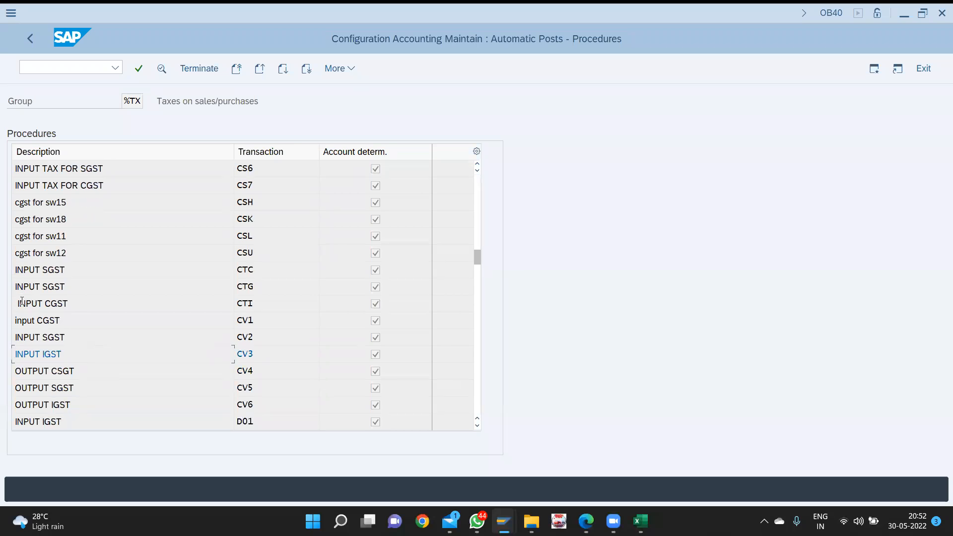
double_click(68, 371)
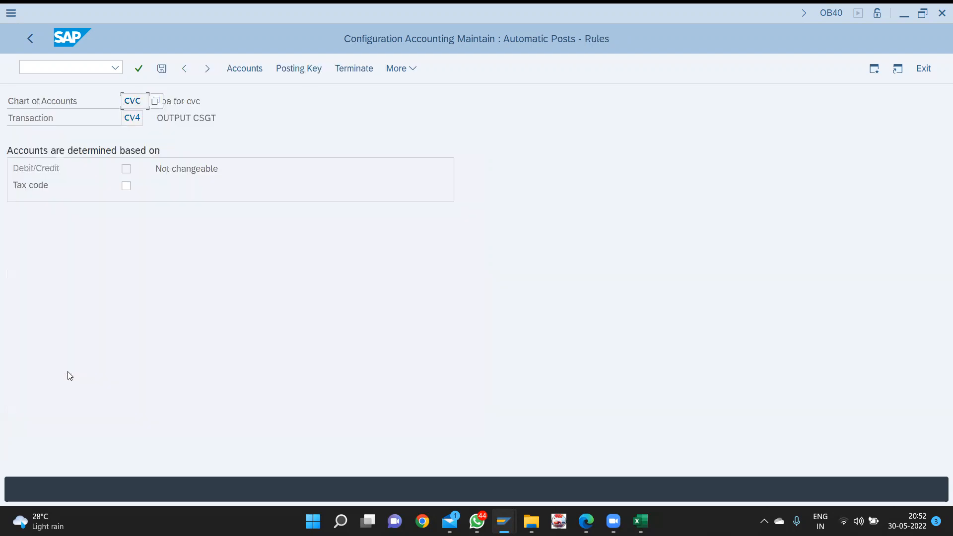
left_click(256, 72)
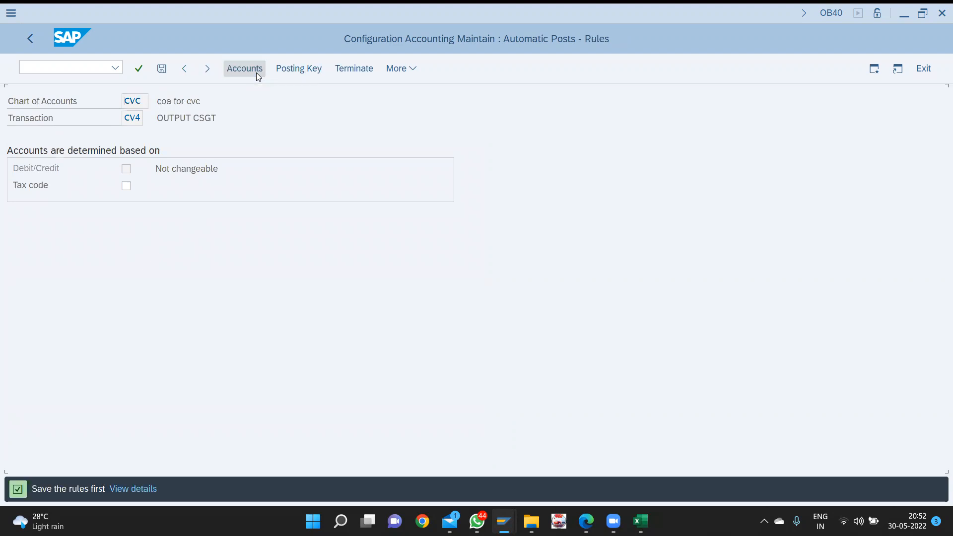
left_click(286, 70)
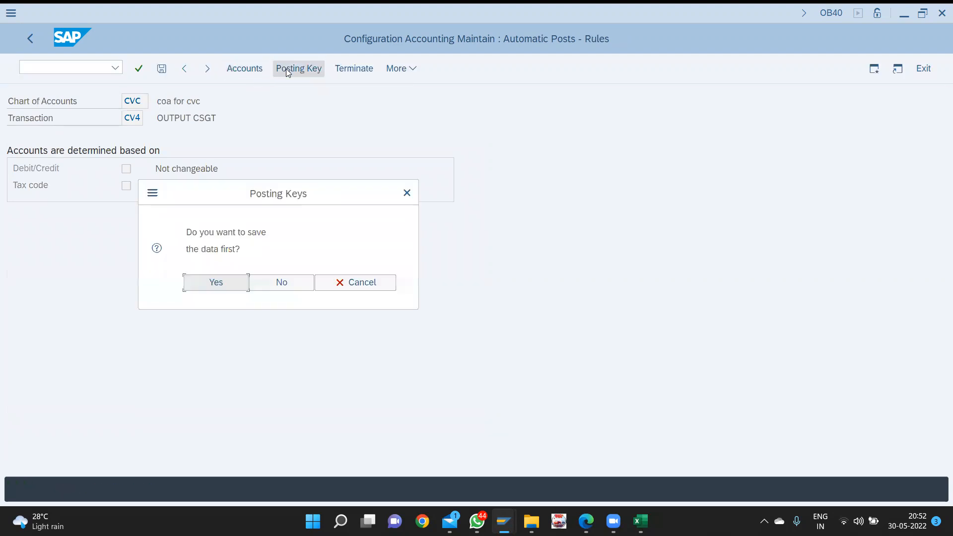
key("Return")
left_click(287, 70)
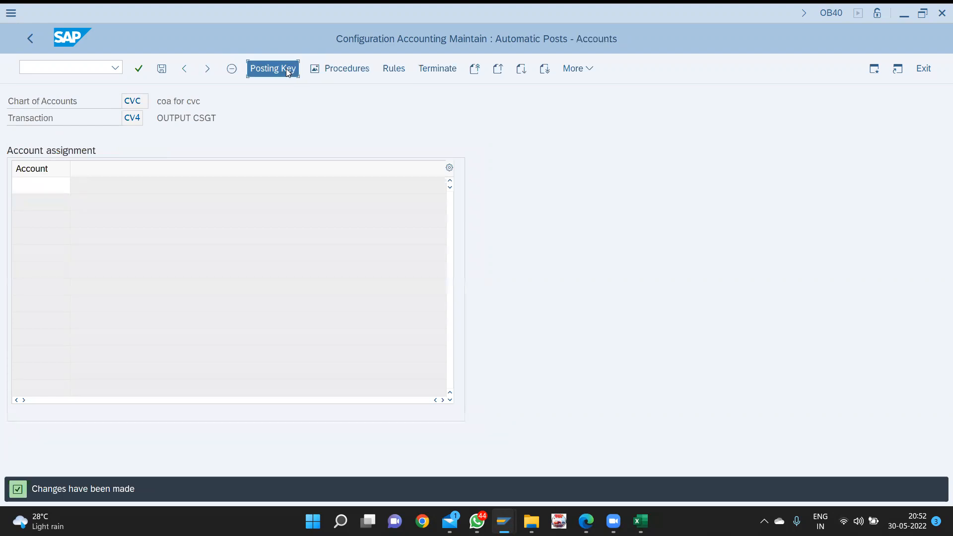
type("40")
key("Tab")
type("50")
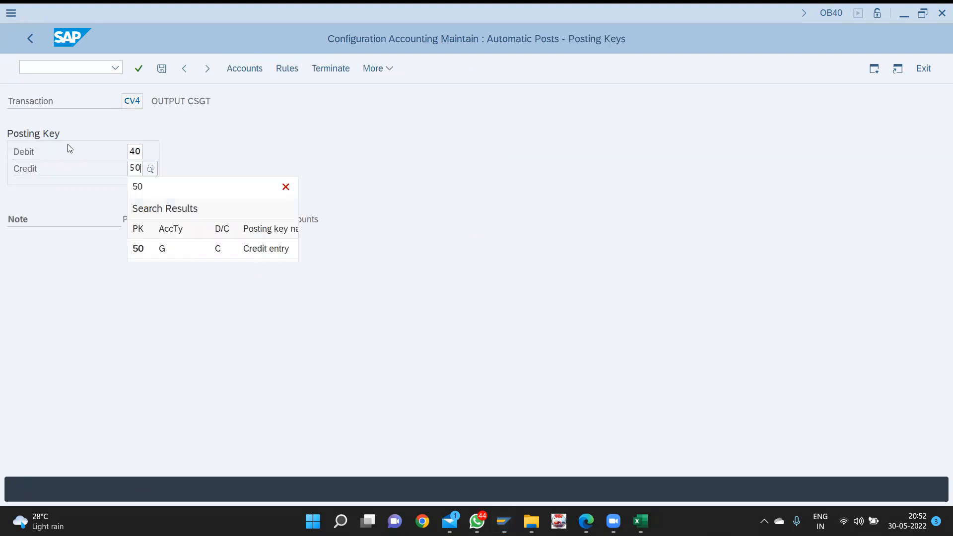
left_click(258, 73)
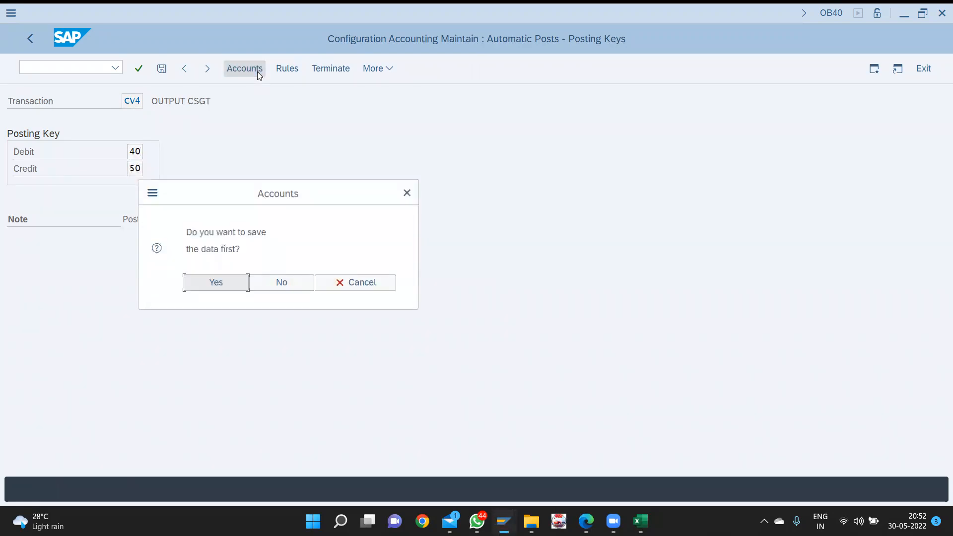
key("Return")
key("Return")
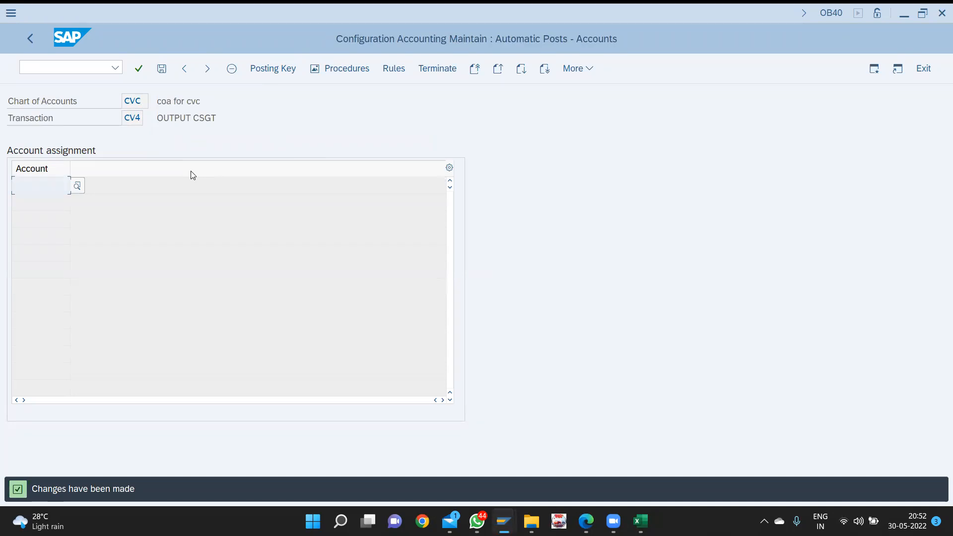
- Assign G/L account 2003 output CGST to CV4 and save it under the customizing request
key("F4")
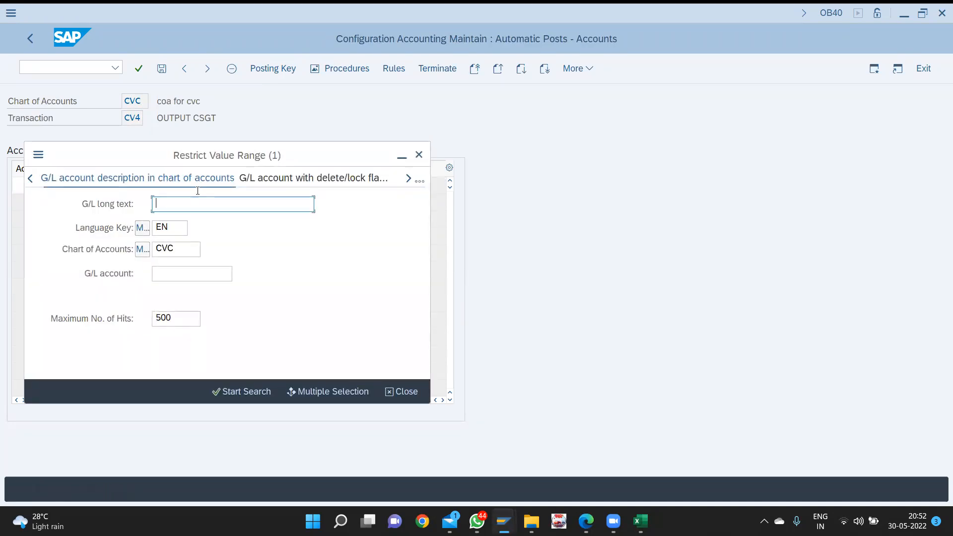
key("Return")
left_click(62, 316)
double_click(62, 316)
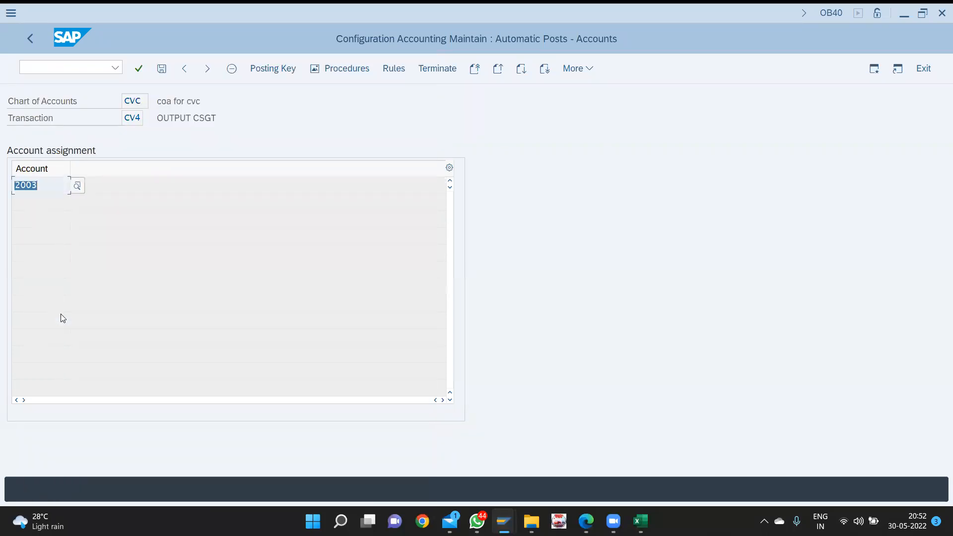
key("ctrl+s")
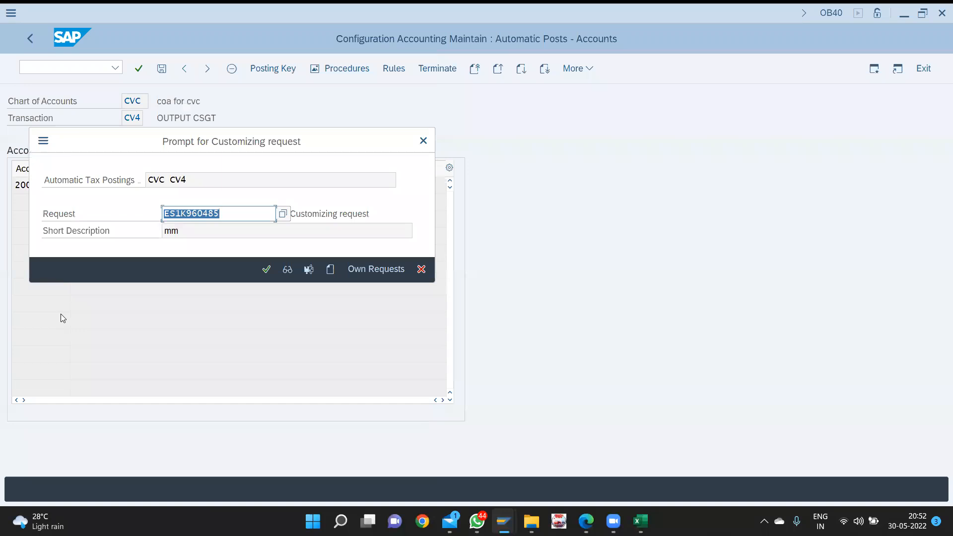
key("Return")
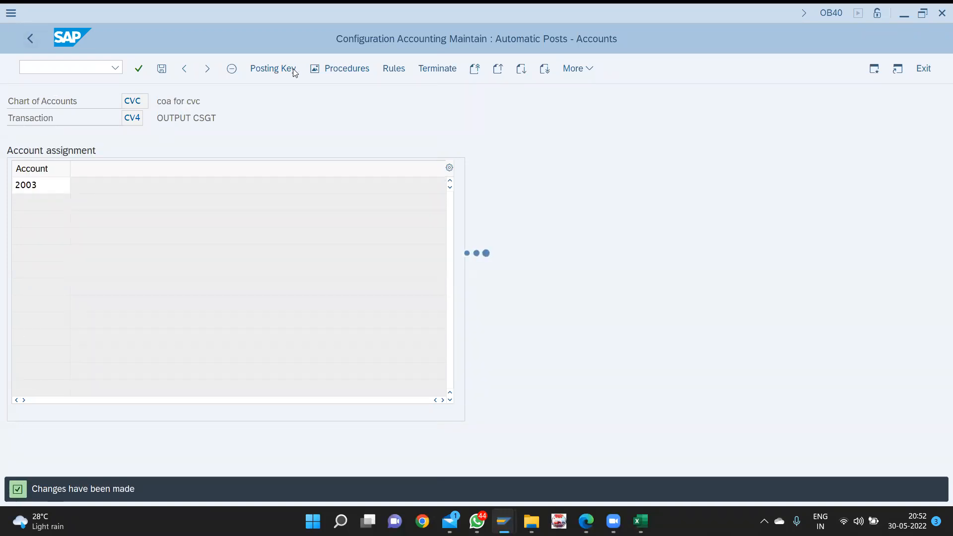
left_click(273, 68)
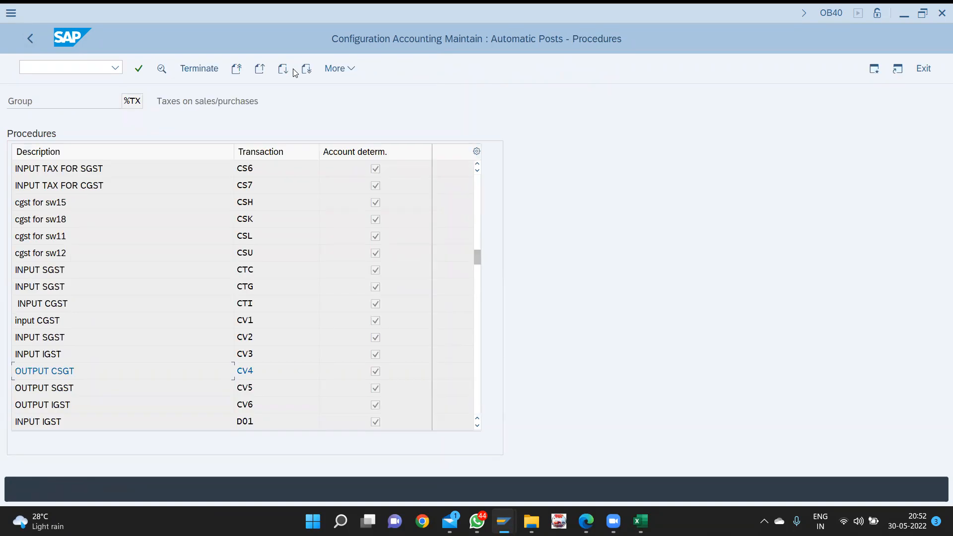
- Give CV5 OUTPUT SGST debit posting key 40 and credit key 50, and save them
left_click(272, 68)
type("40")
key("Tab")
type("50")
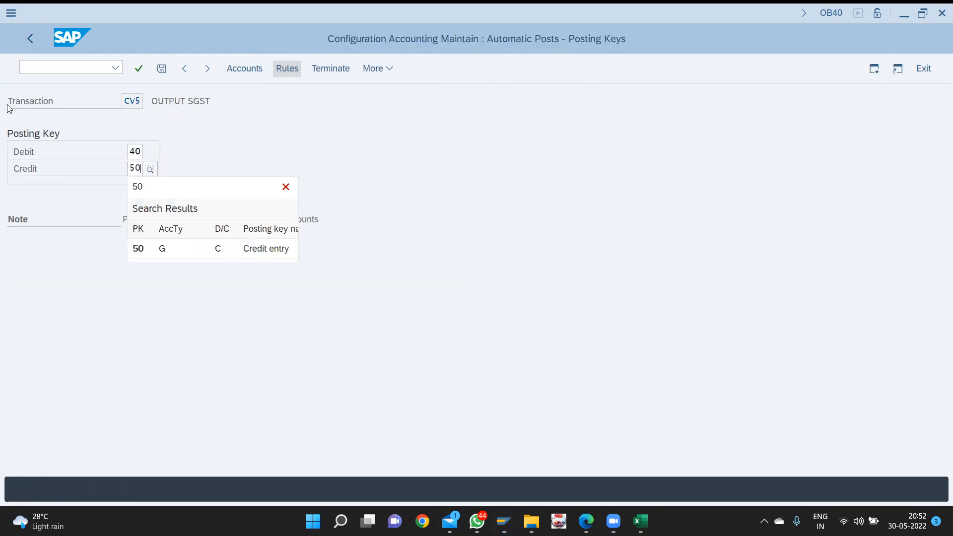
left_click(243, 75)
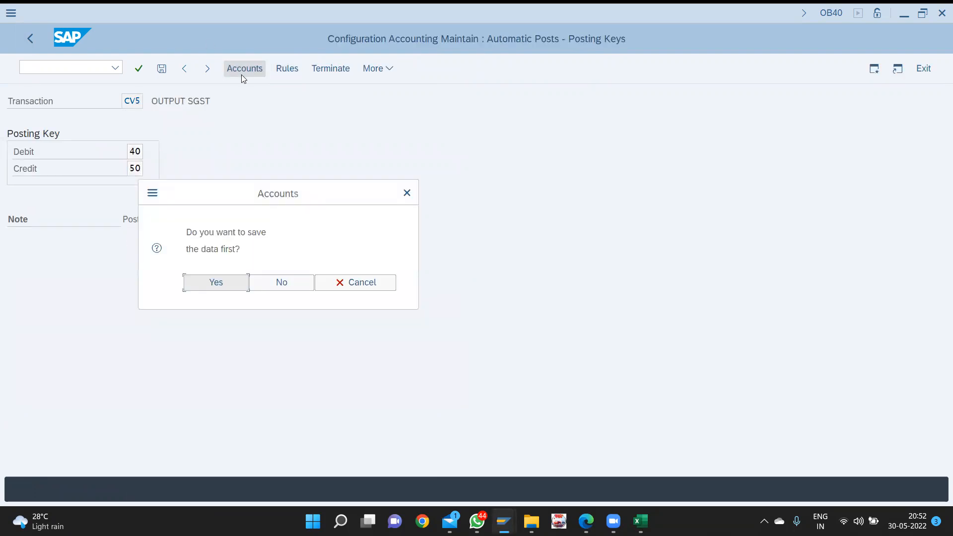
key("Return")
key("Return")
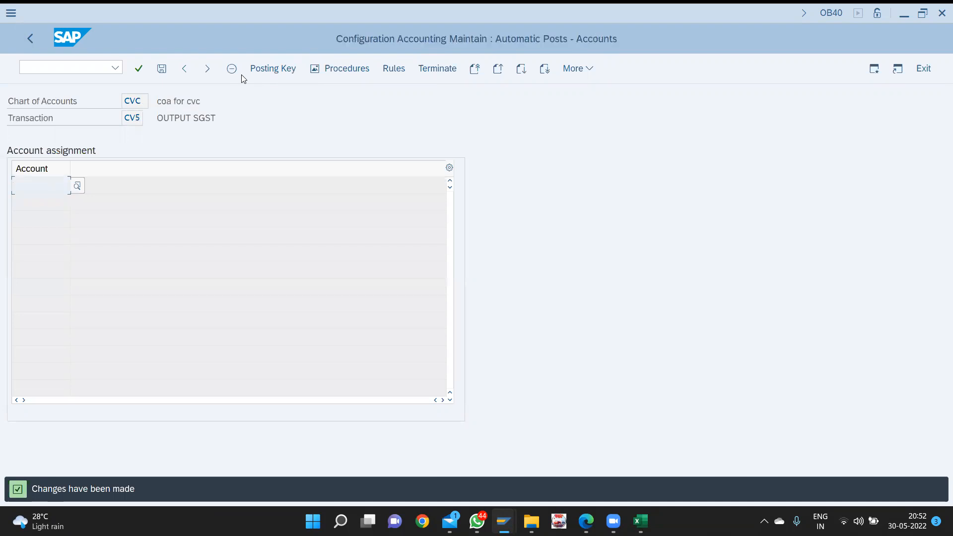
- Assign G/L account 2004 output SGST to CV5 and save it under the customizing request
key("F4")
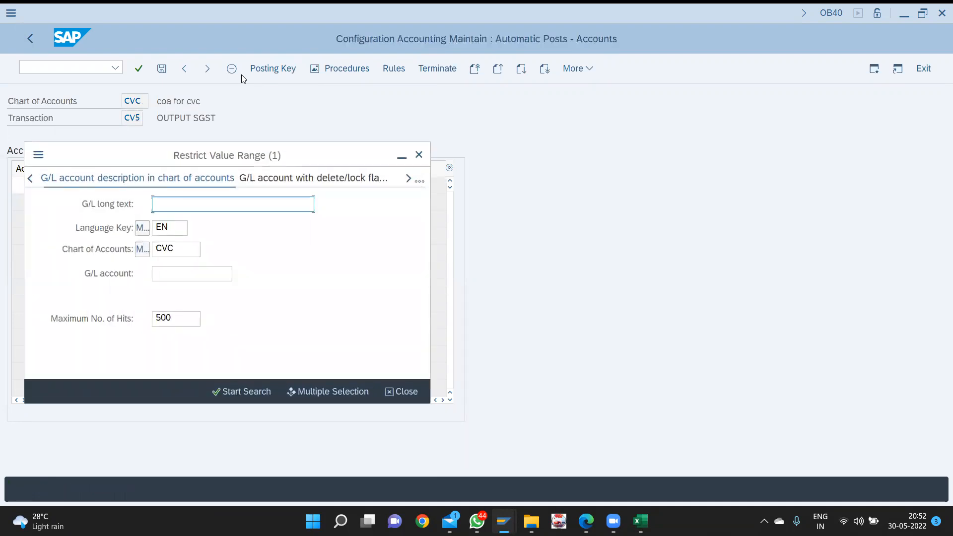
key("Return")
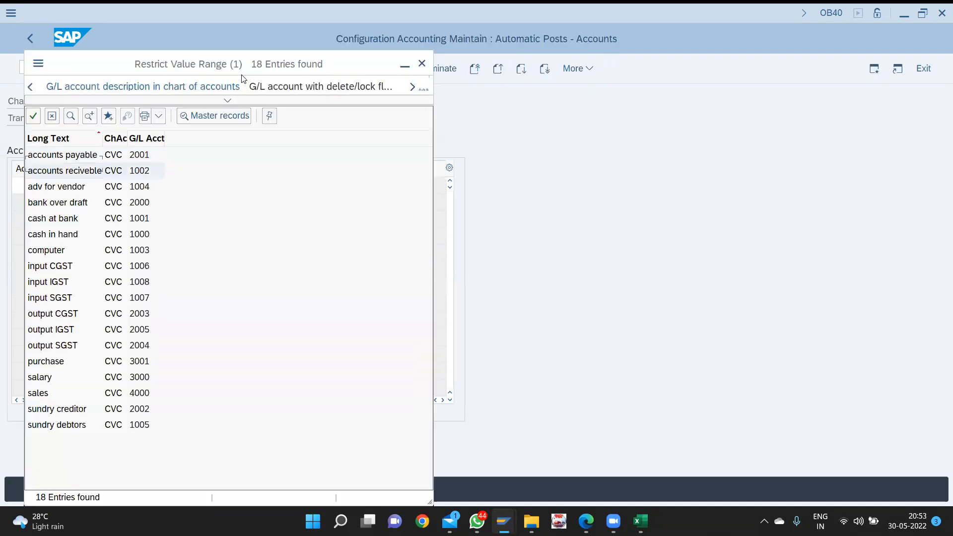
key("Down")
key("Down")
key("Down")
key("Down")
key("Down")
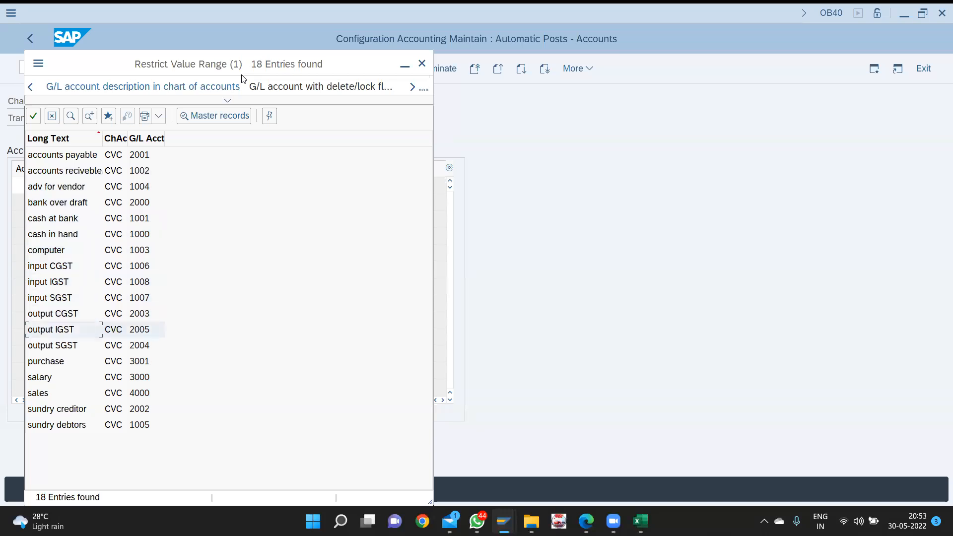
key("Down")
key("Return")
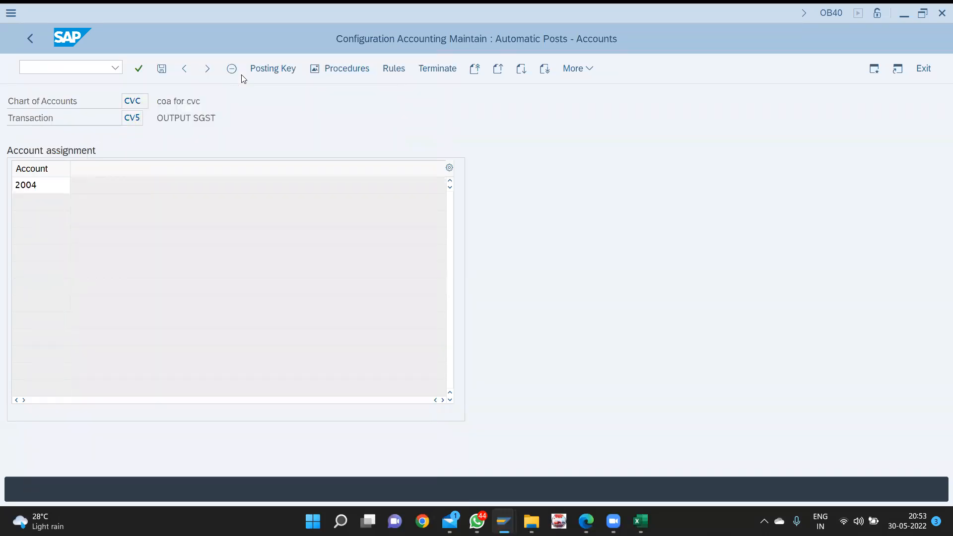
key("ctrl+s")
key("Return")
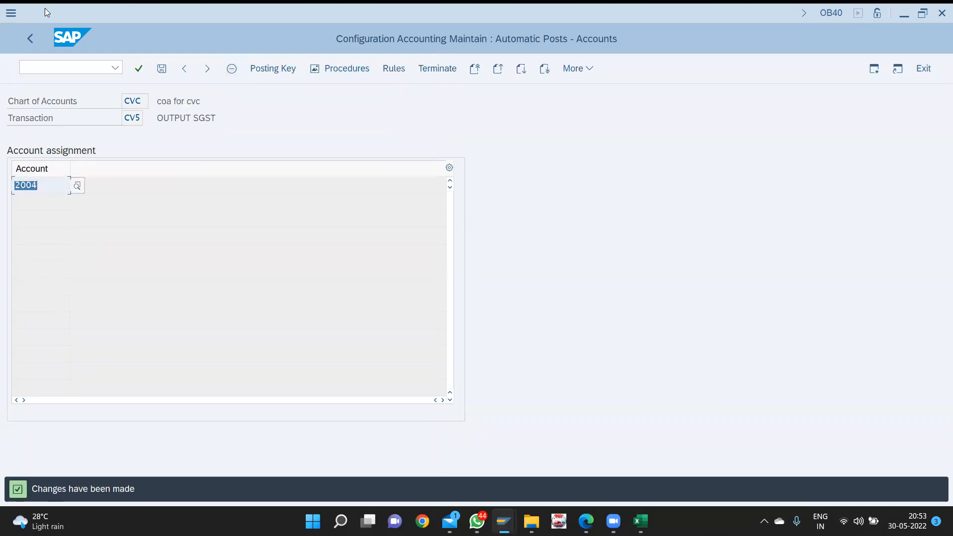
left_click(30, 38)
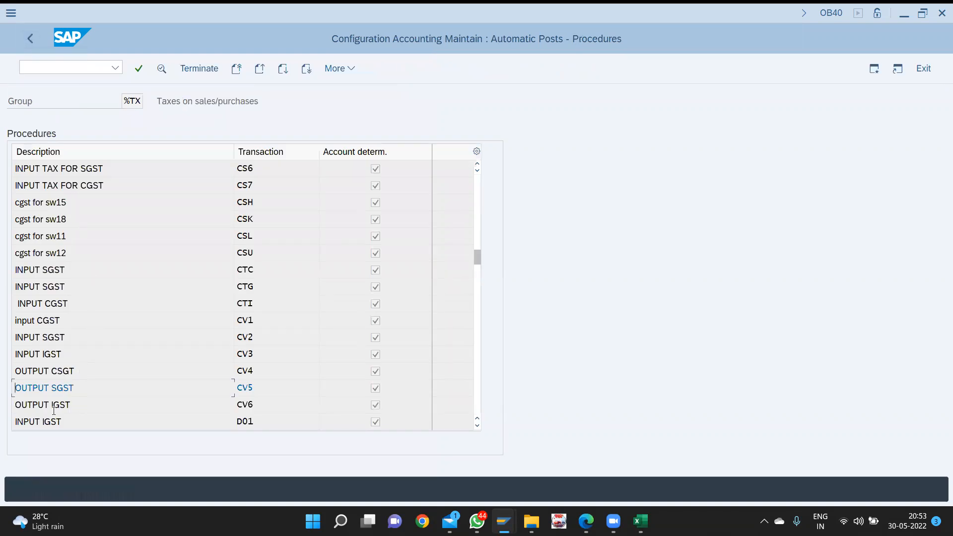
double_click(54, 410)
- Give OUTPUT IGST debit posting key 40 and credit posting key 50
left_click(301, 66)
key("Return")
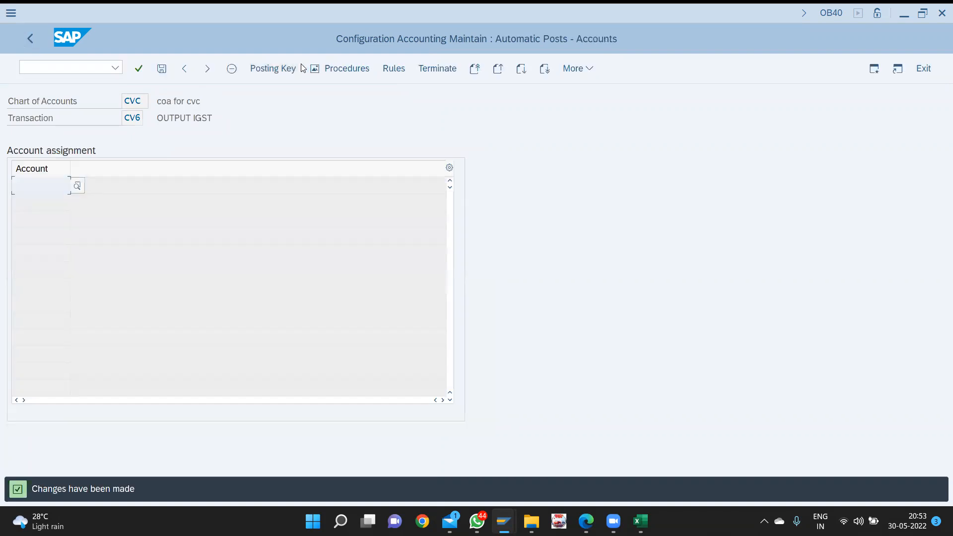
left_click(291, 69)
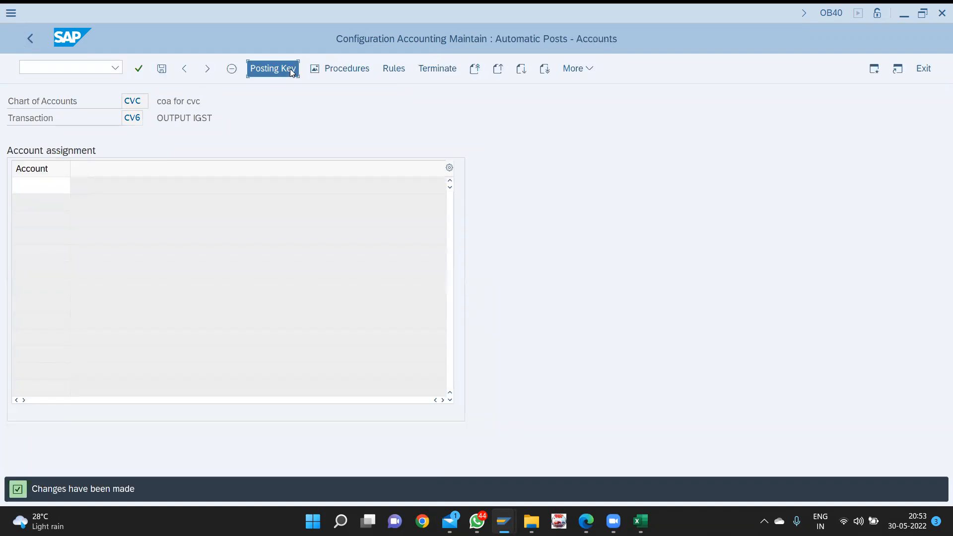
type("40")
key("Tab")
type("50")
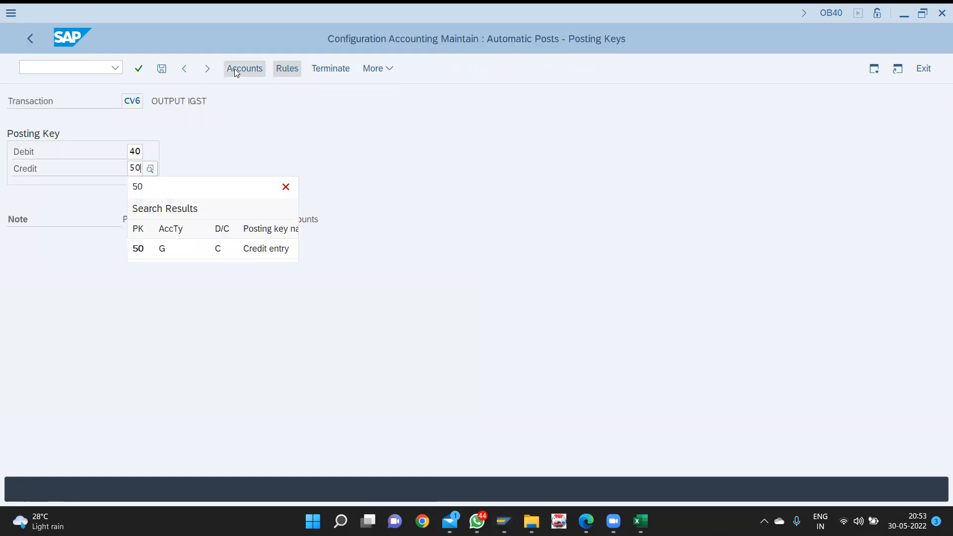
left_click(258, 72)
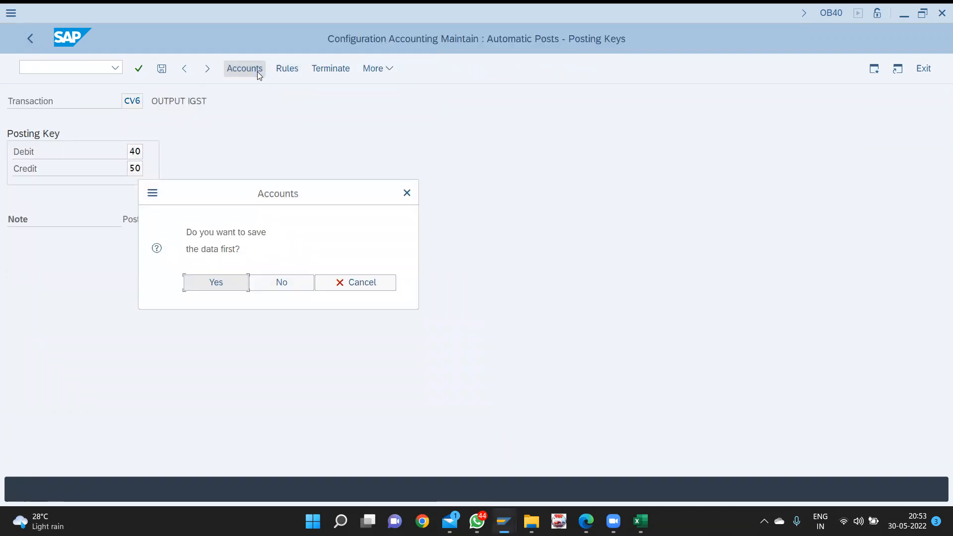
key("Return")
key("Return")
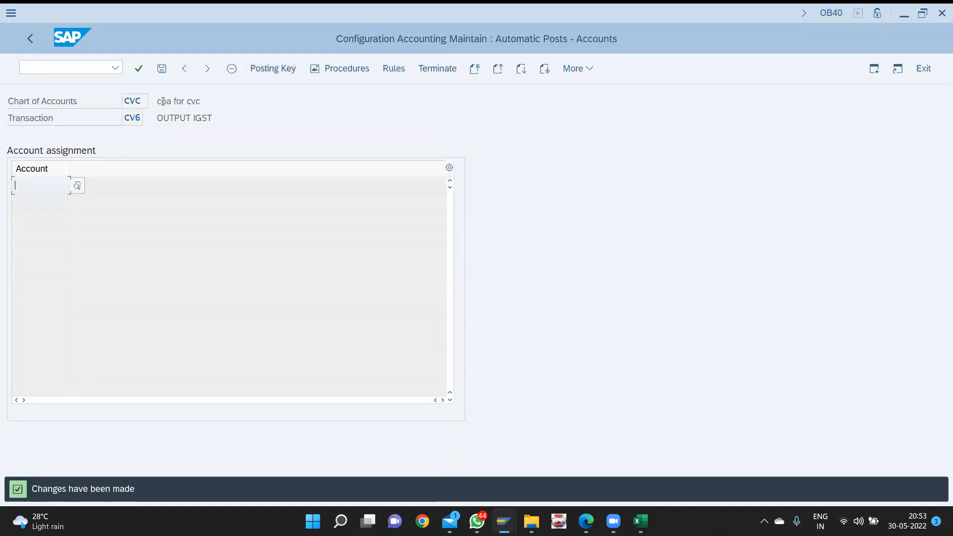
- Assign G/L account 2005 to OUTPUT IGST and save under the customizing request
key("F4")
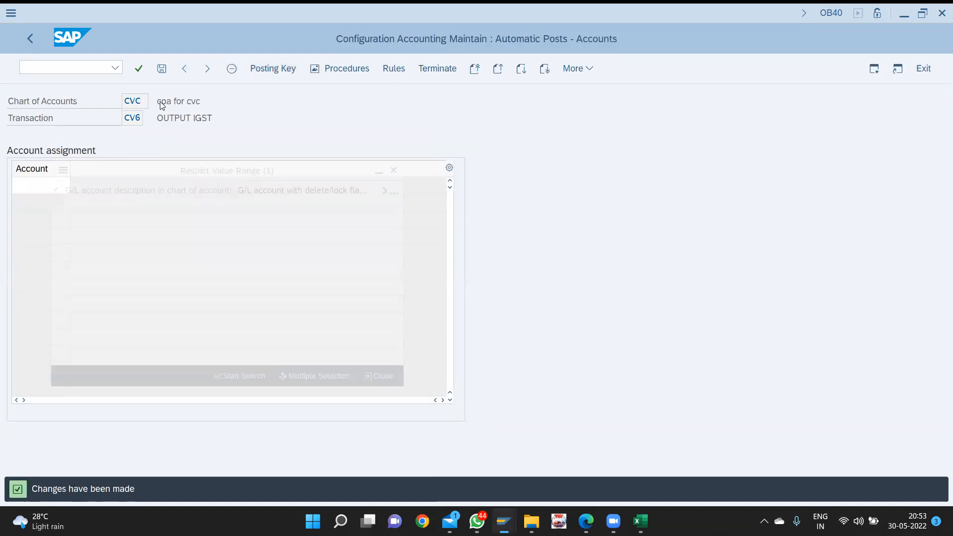
key("Return")
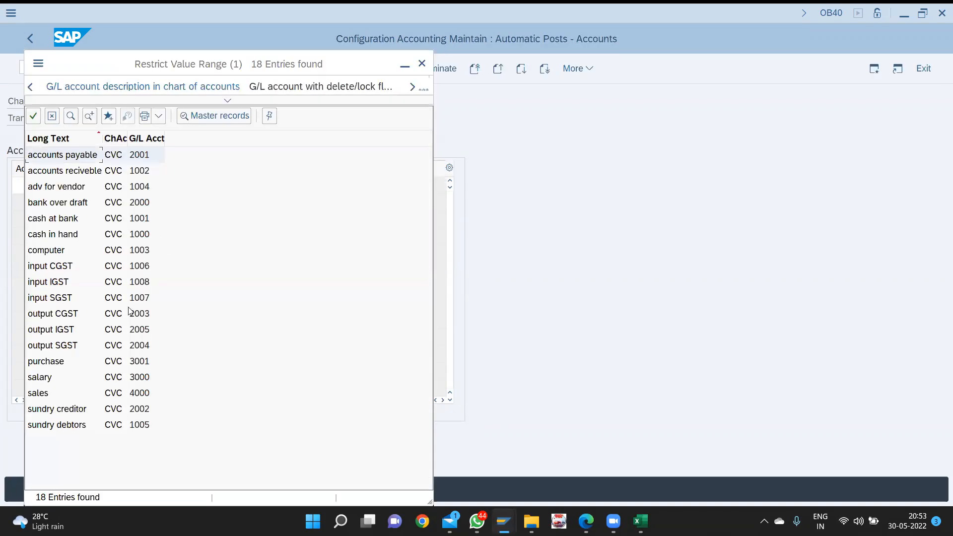
double_click(68, 330)
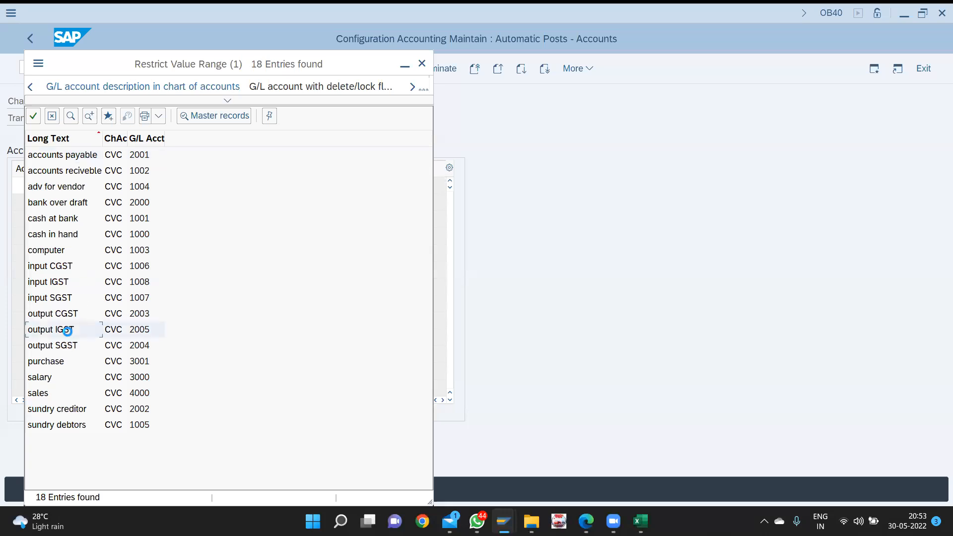
key("ctrl+s")
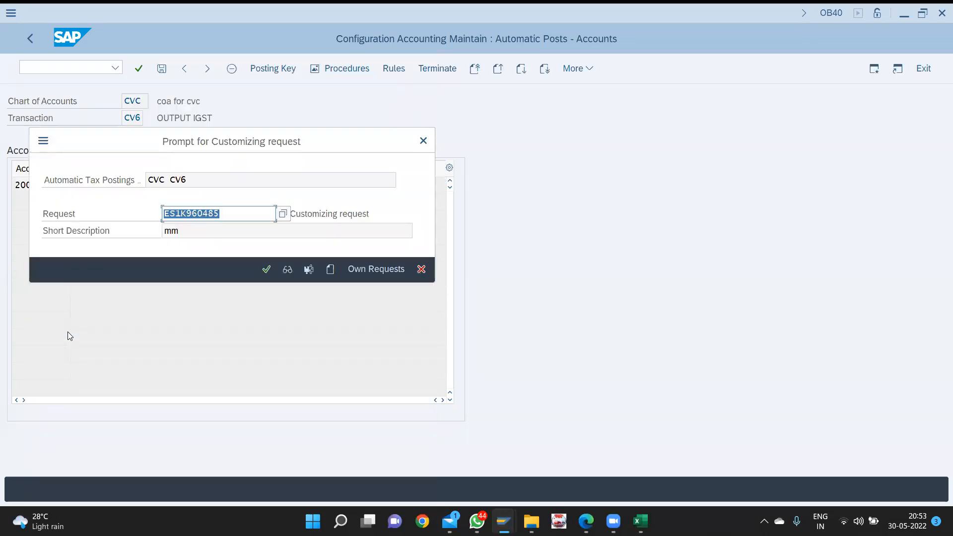
key("Return")
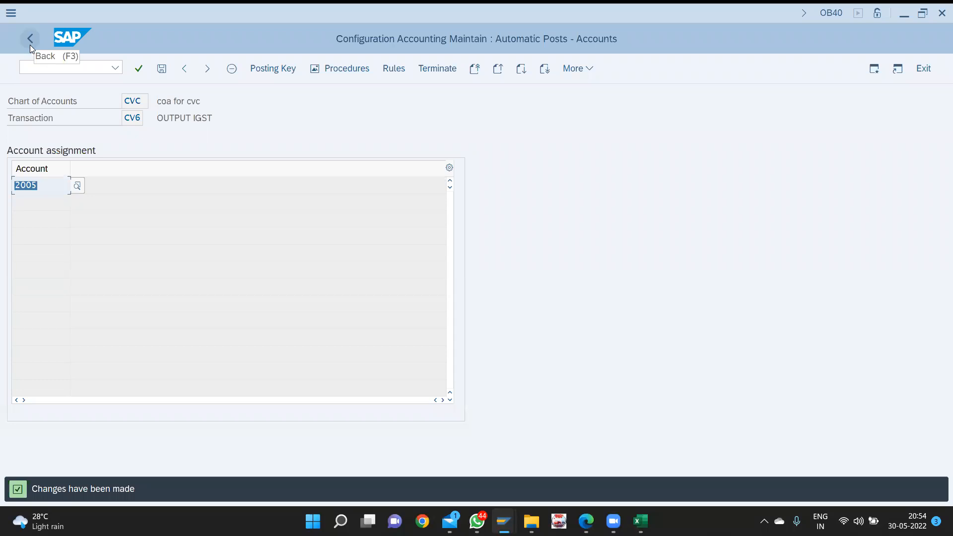
- Launch transaction OBQ3 to reach the tax procedures overview
key("ctrl+slash")
type("nobq")
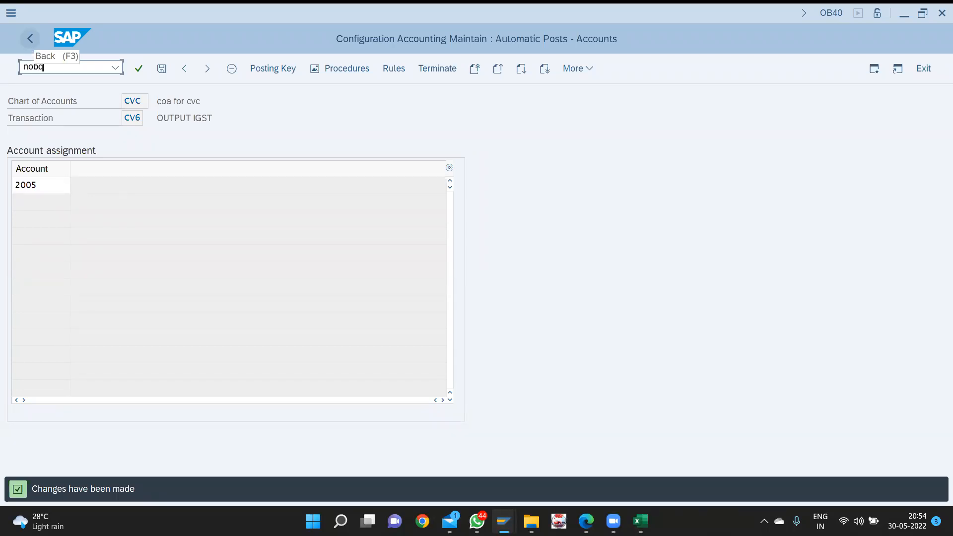
type("3")
key("Return")
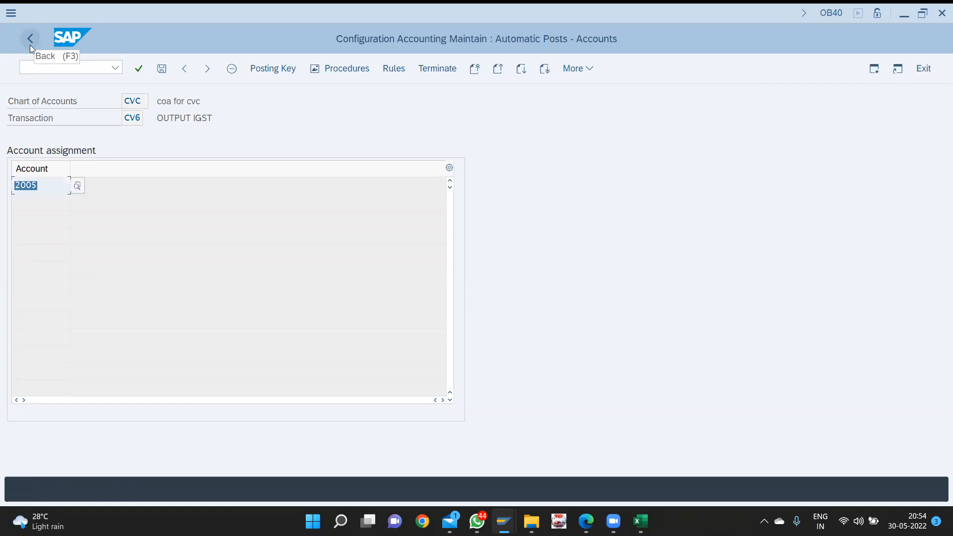
key("ctrl+slash")
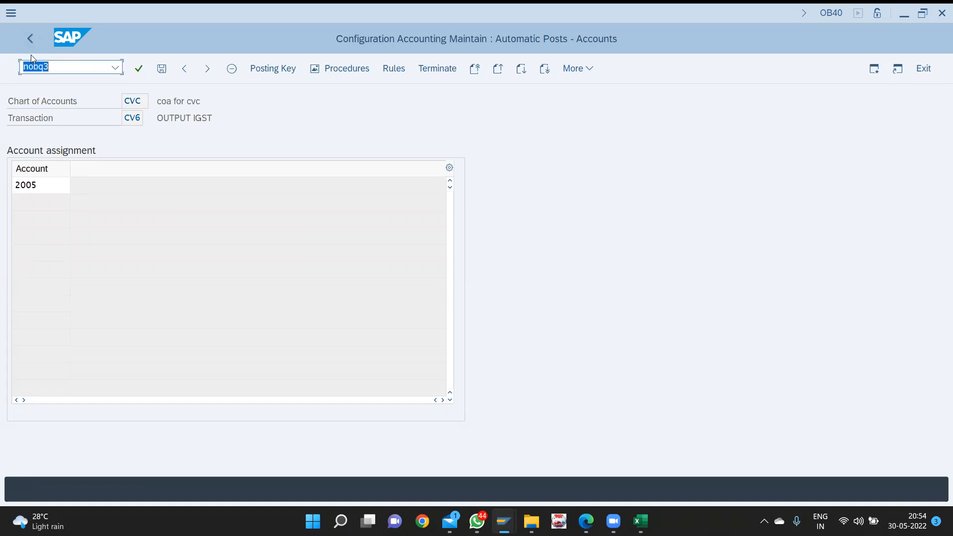
type("/")
key("Return")
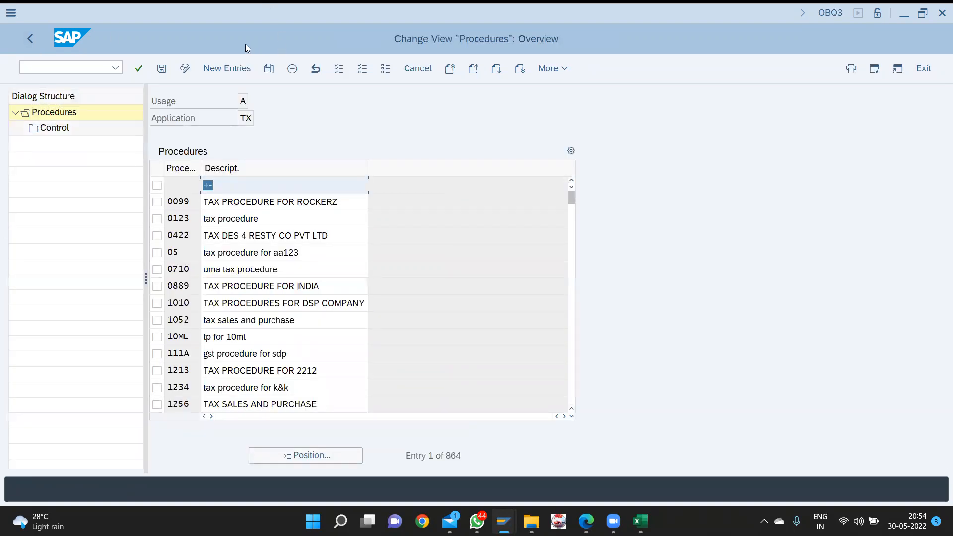
- Add a new tax procedure CVC with description 'TAX PROCEDURE FOR CVC'
left_click(238, 65)
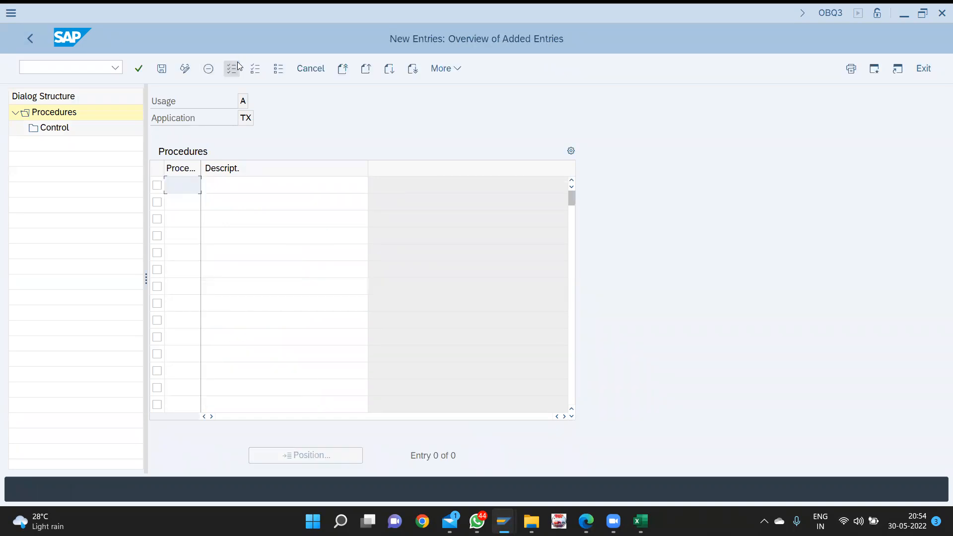
type("cvc")
key("Tab")
type("tax")
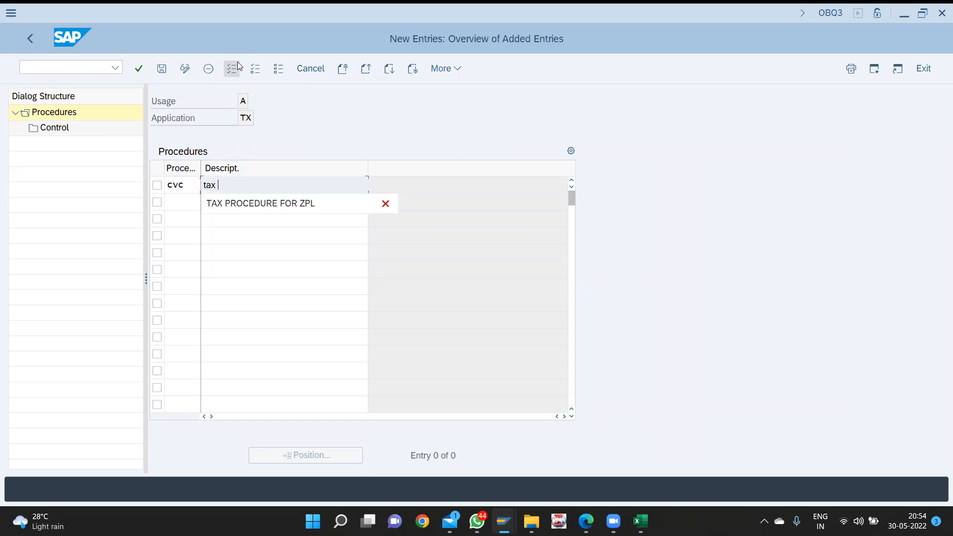
key("Down")
key("Return")
key("BackSpace")
key("BackSpace")
key("BackSpace")
key("BackSpace")
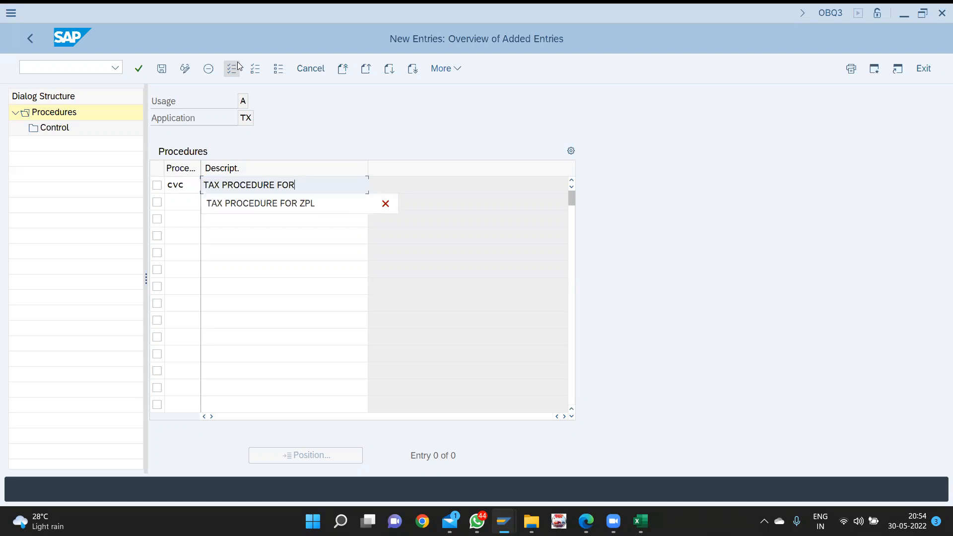
type("cvc")
key("BackSpace")
key("BackSpace")
key("BackSpace")
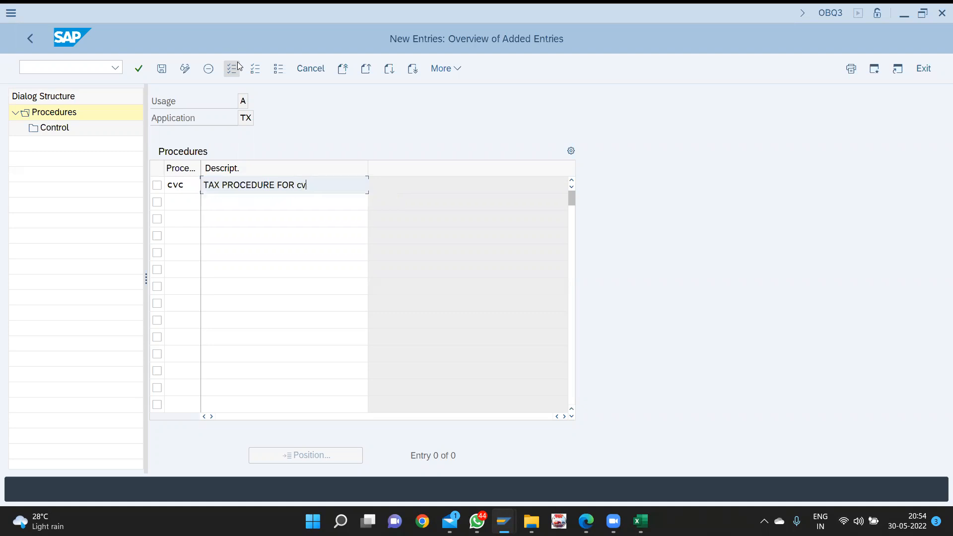
type("CVC")
- Save procedure CVC under the customizing request and mark its row
key("ctrl+s")
key("Return")
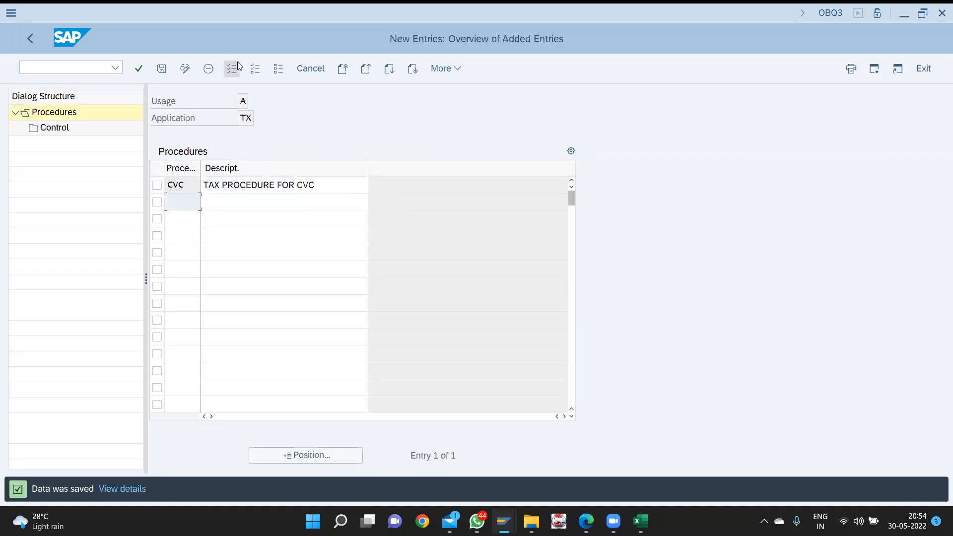
left_click(157, 185)
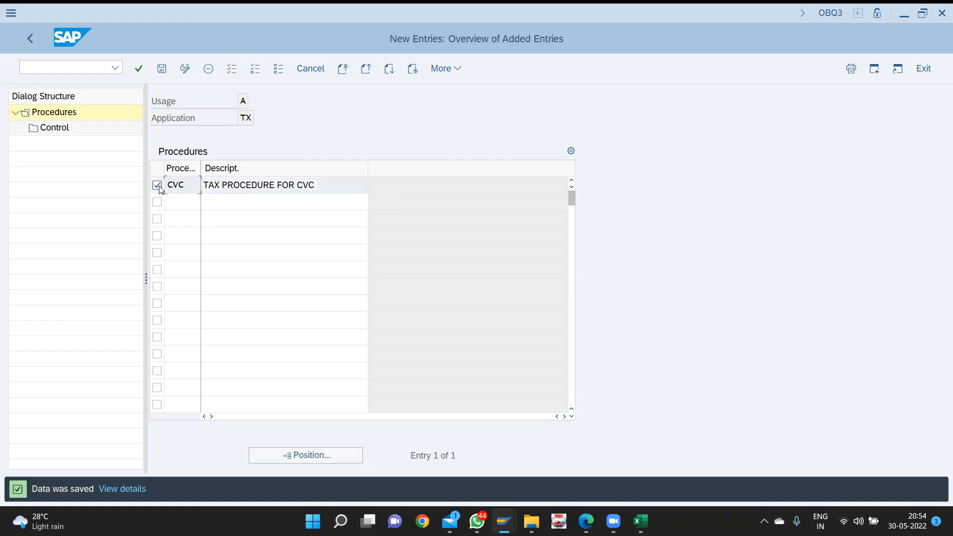
left_click(58, 134)
- Open the Control steps of procedure CVC and enter step 10 in a new row
double_click(55, 128)
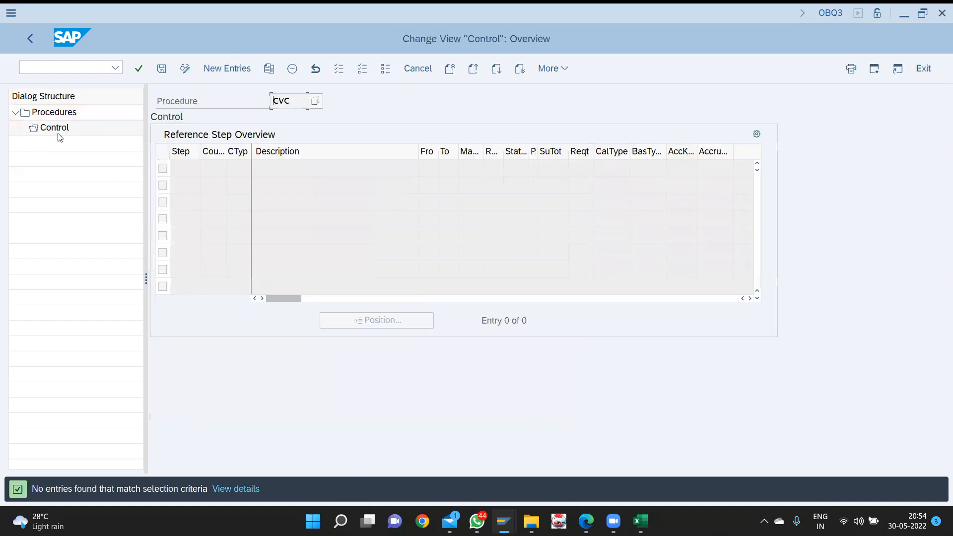
left_click(225, 68)
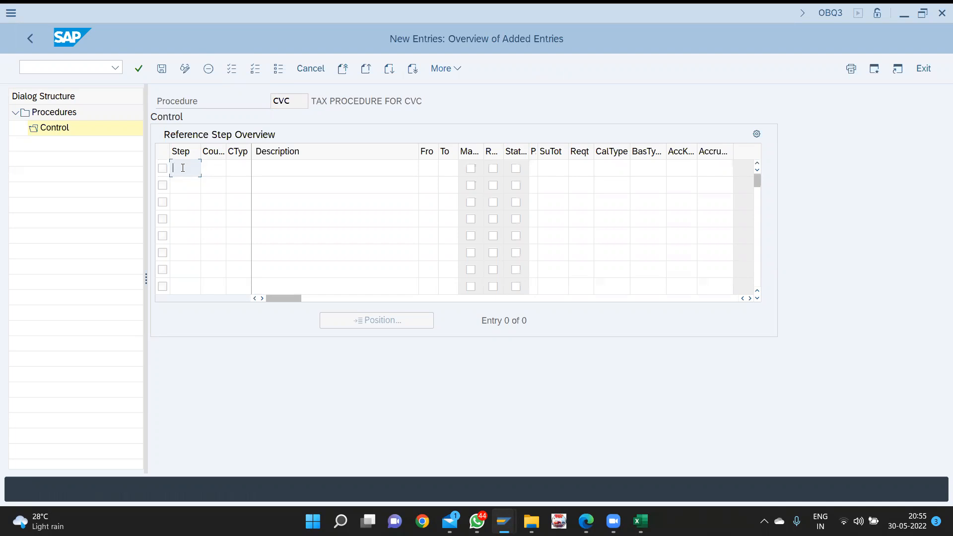
type("10")
key("Tab")
key("Tab")
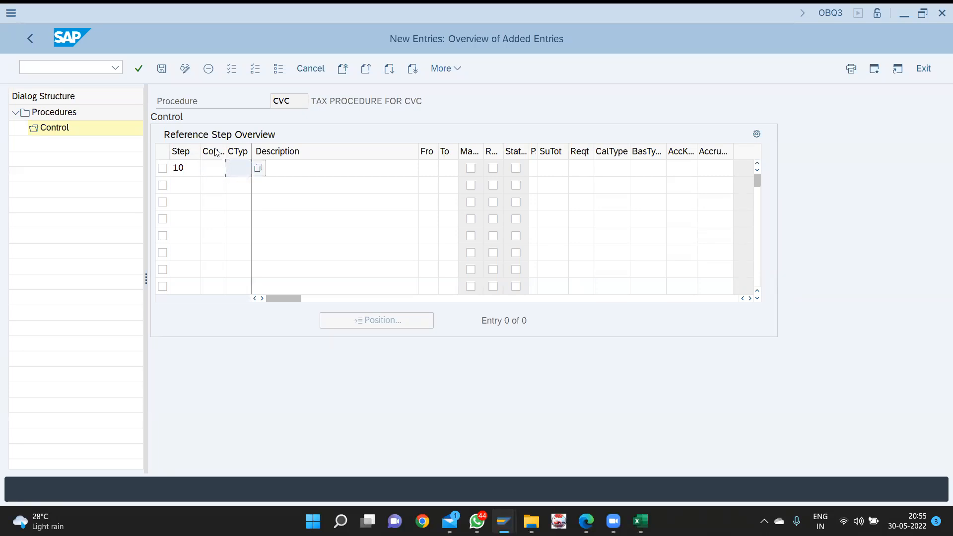
type("asb")
key("BackSpace")
key("BackSpace")
key("BackSpace")
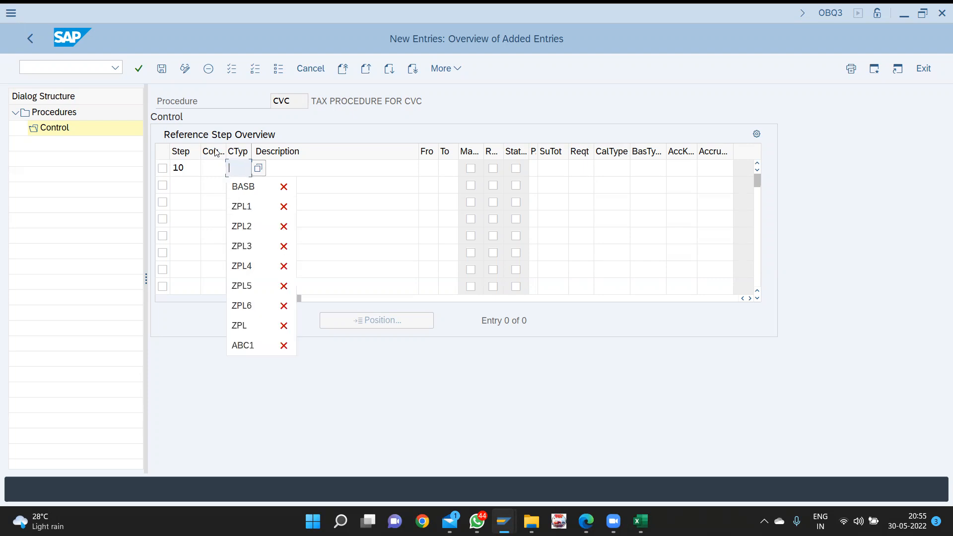
- List the condition types for step 10 with the maximum hits raised to 9999
left_click(258, 169)
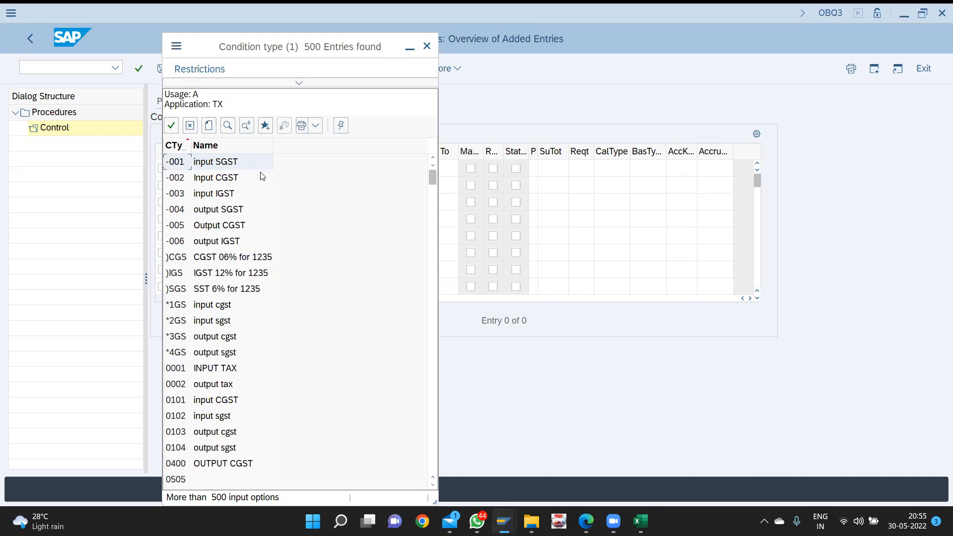
key("ctrl+f")
type("basb")
key("Return")
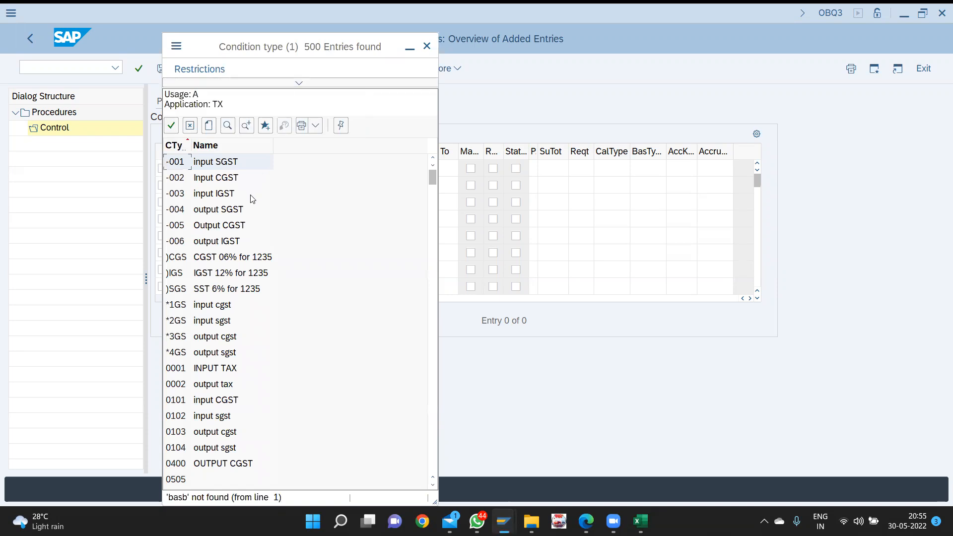
key("ctrl+f")
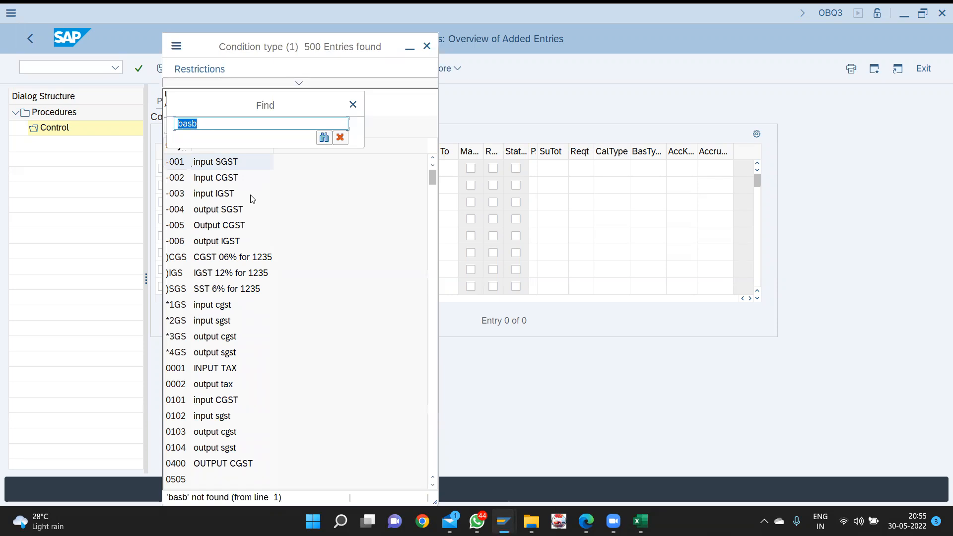
key("Escape")
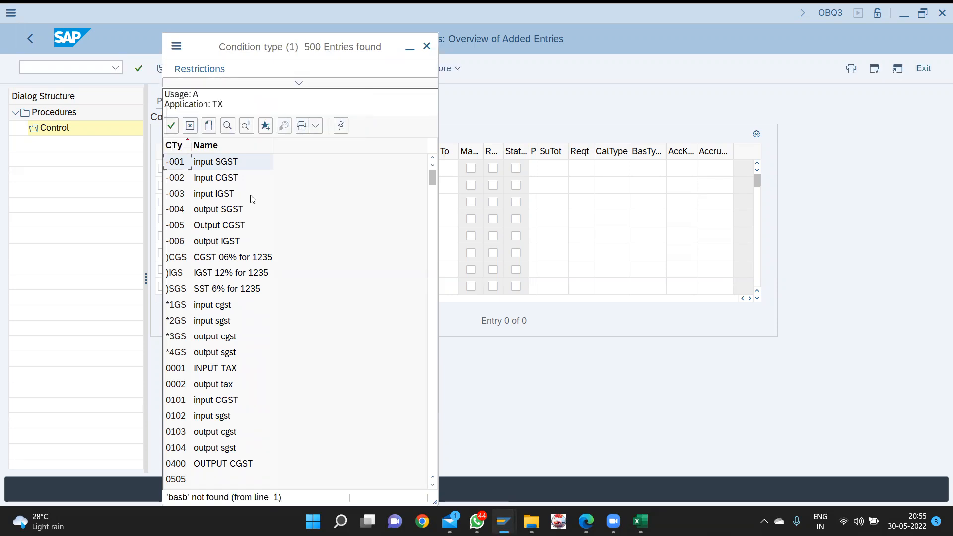
left_click(298, 83)
left_click(315, 202)
double_click(315, 202)
type("9999")
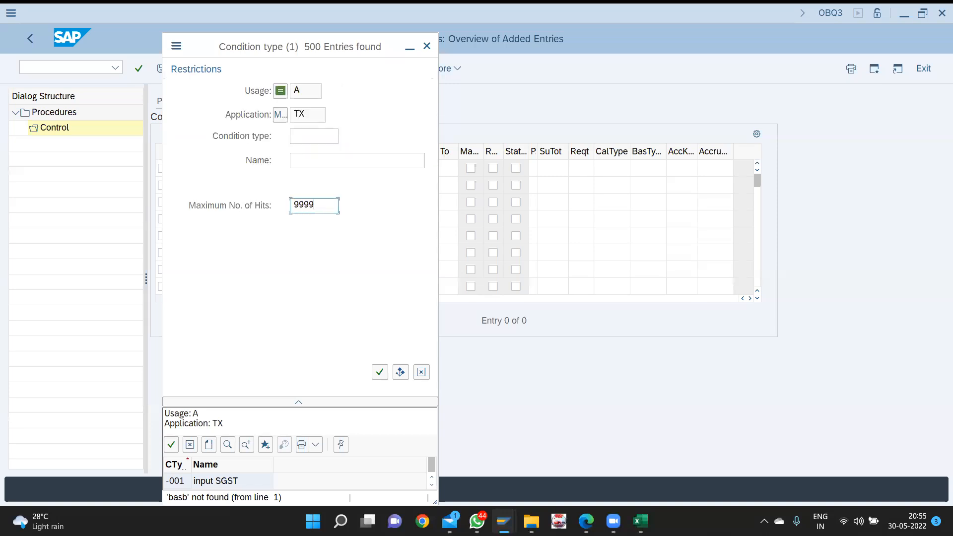
key("Return")
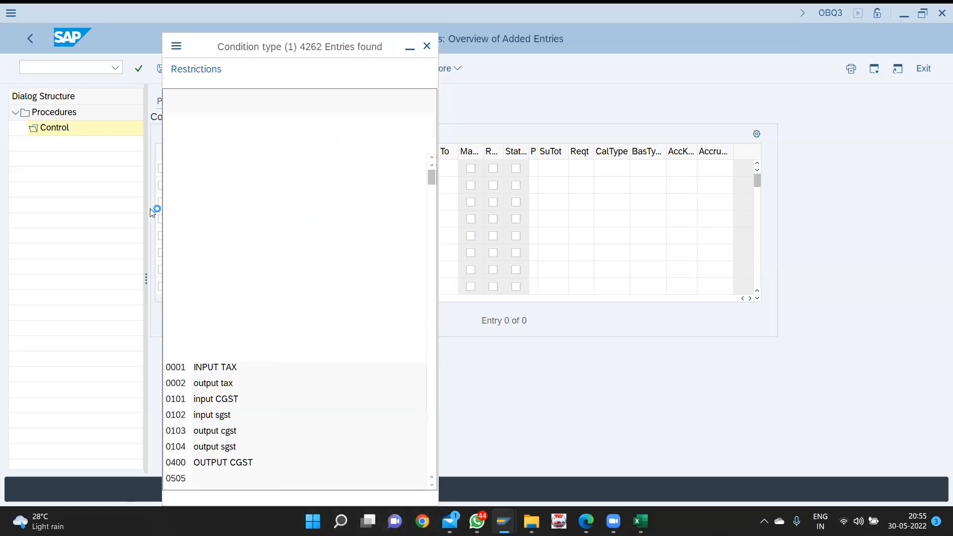
- Find BASB in the list and enter it as step 10's condition type
key("ctrl+f")
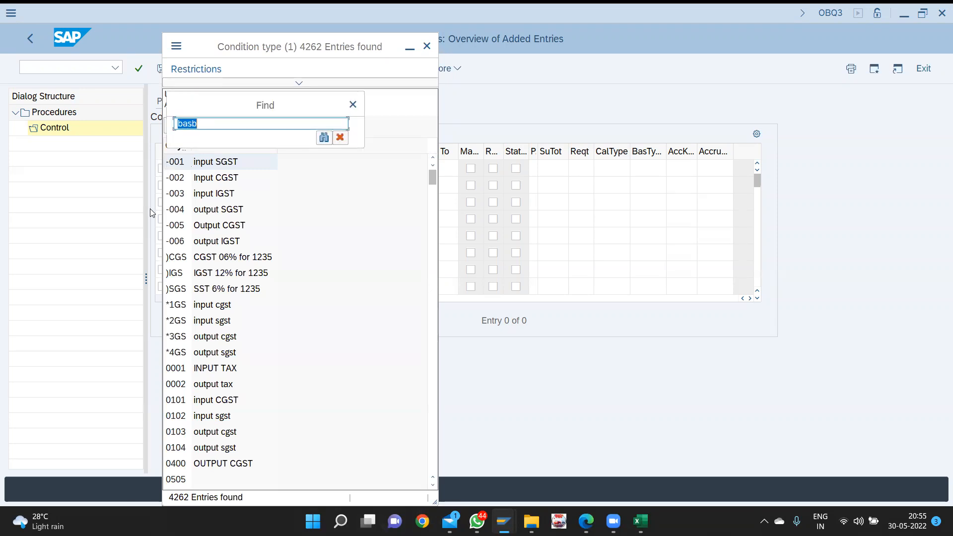
key("Return")
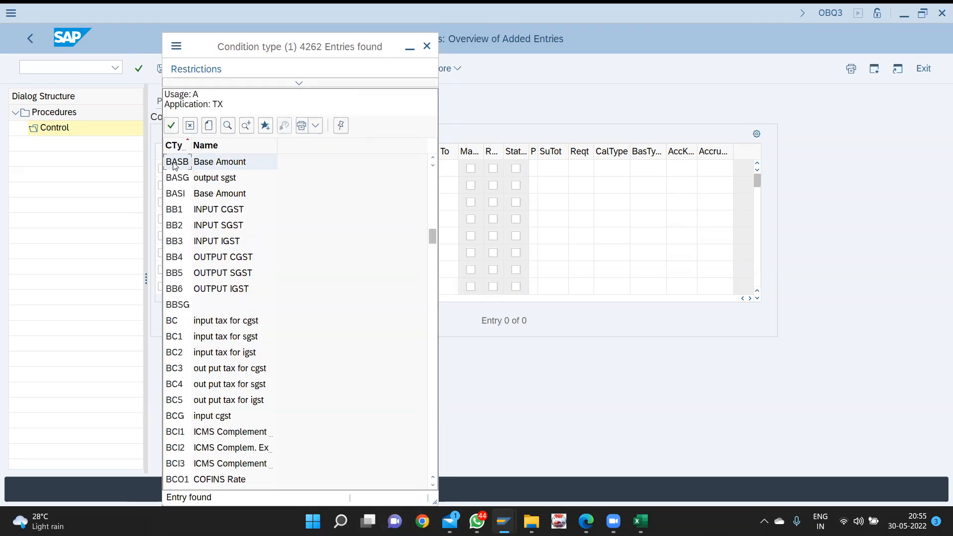
double_click(240, 165)
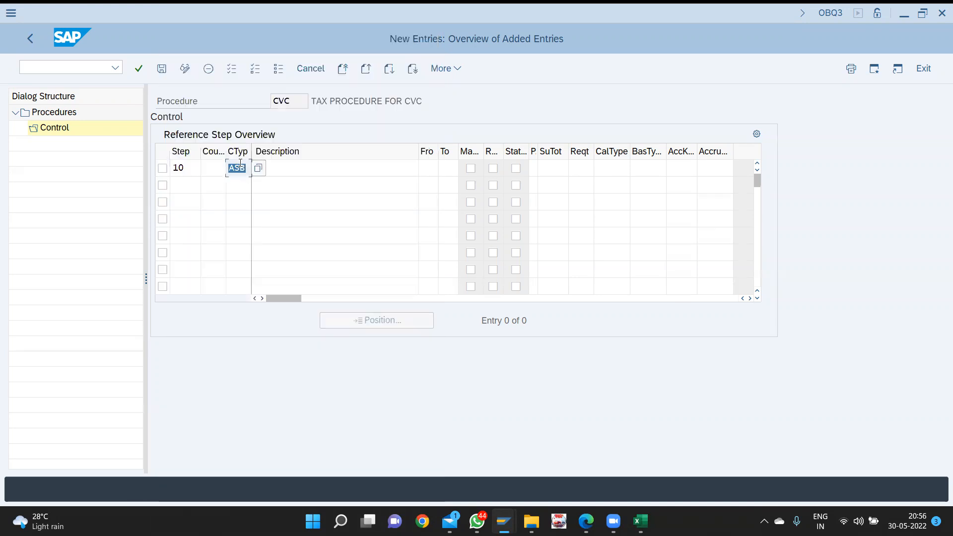
left_click(187, 184)
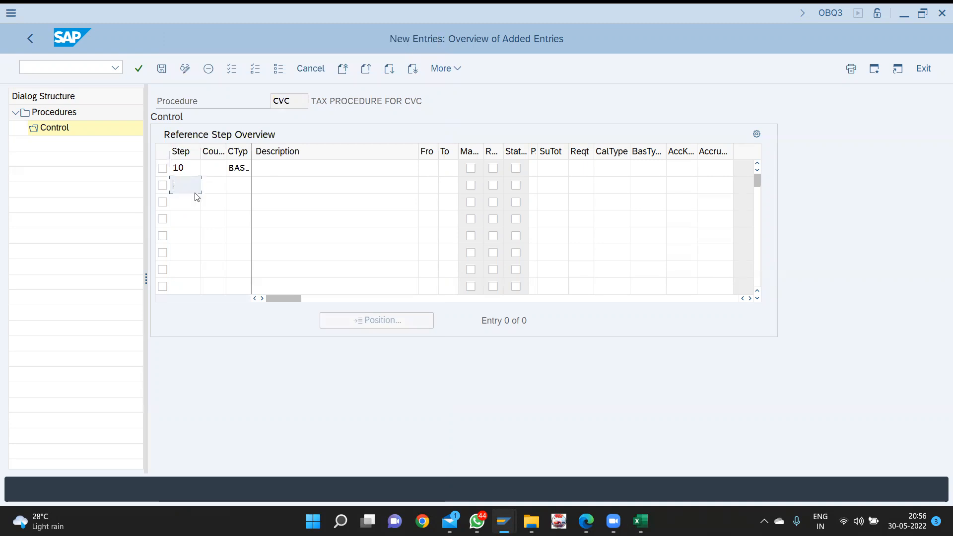
- Enter step 20 and search the condition type list for CVC1
type("20")
key("Tab")
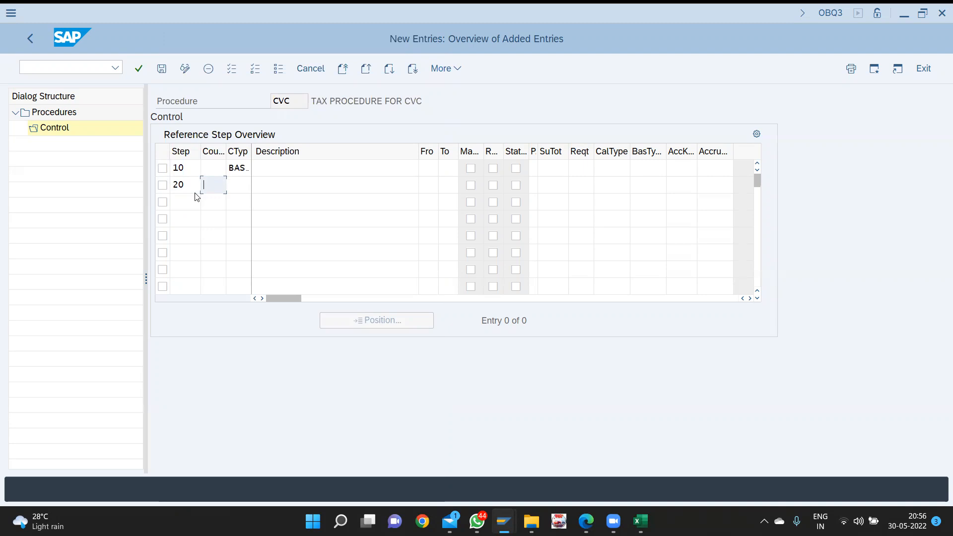
key("Tab")
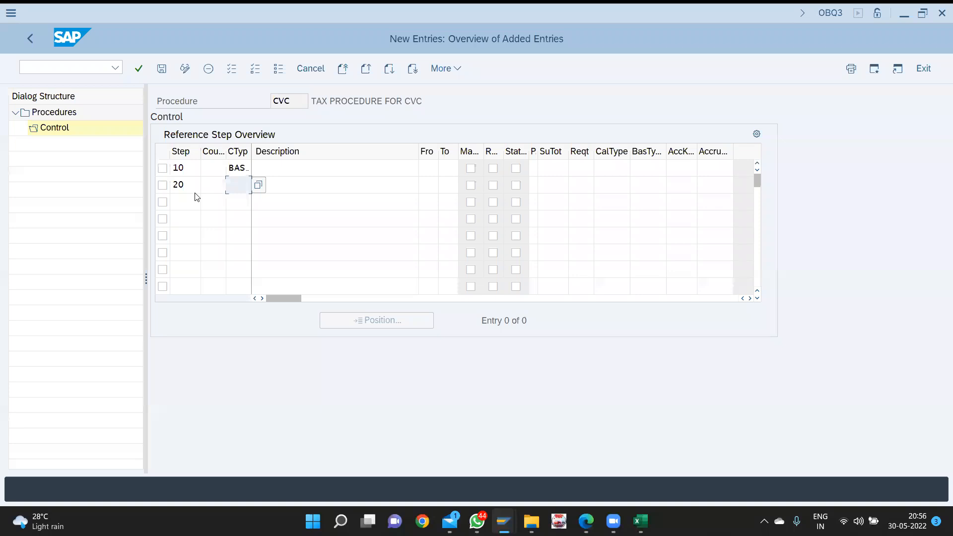
key("F4")
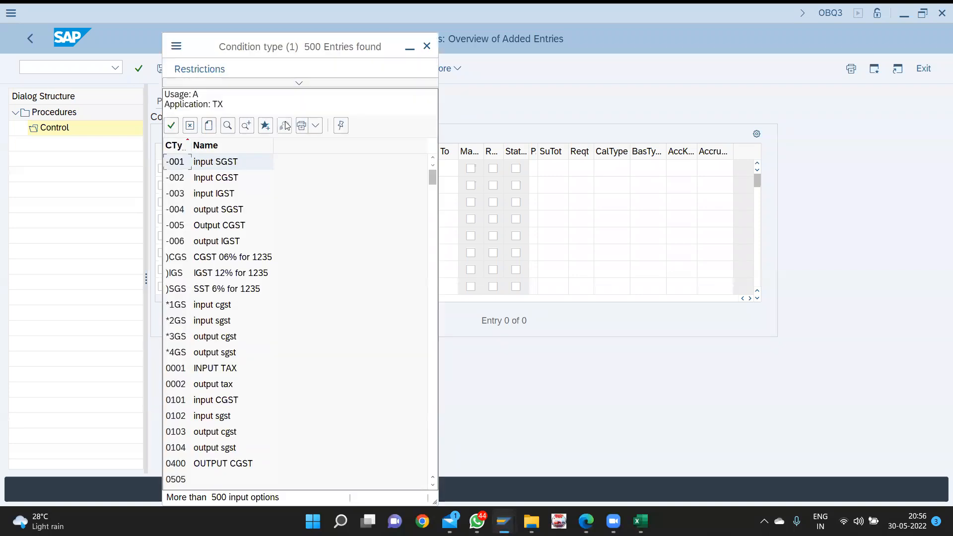
left_click(427, 47)
type("vc1")
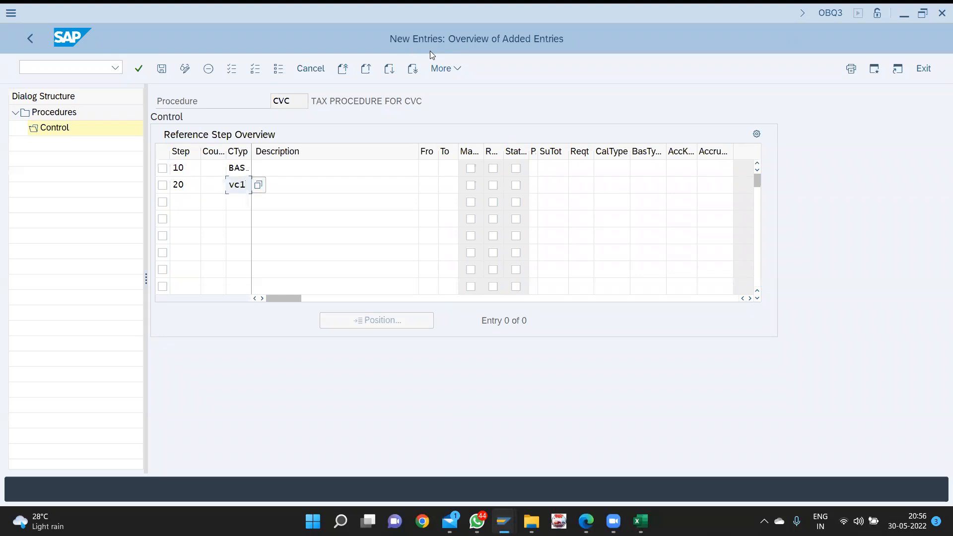
key("BackSpace")
key("BackSpace")
key("BackSpace")
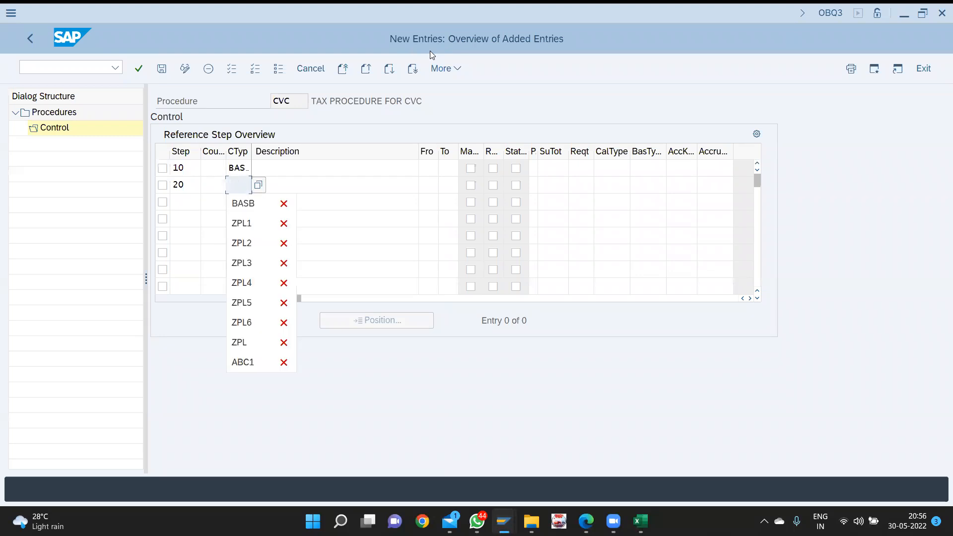
key("F4")
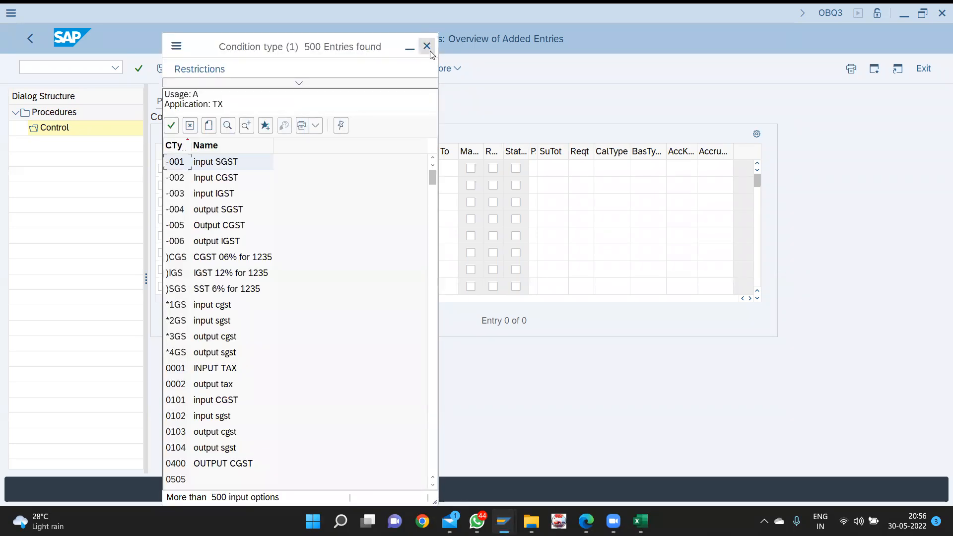
key("ctrl+f")
type("cvc1")
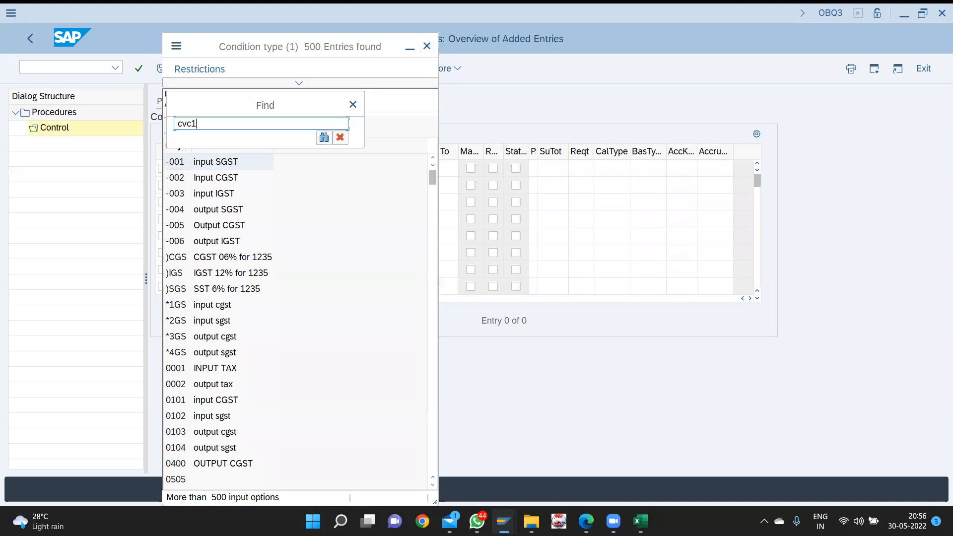
key("Return")
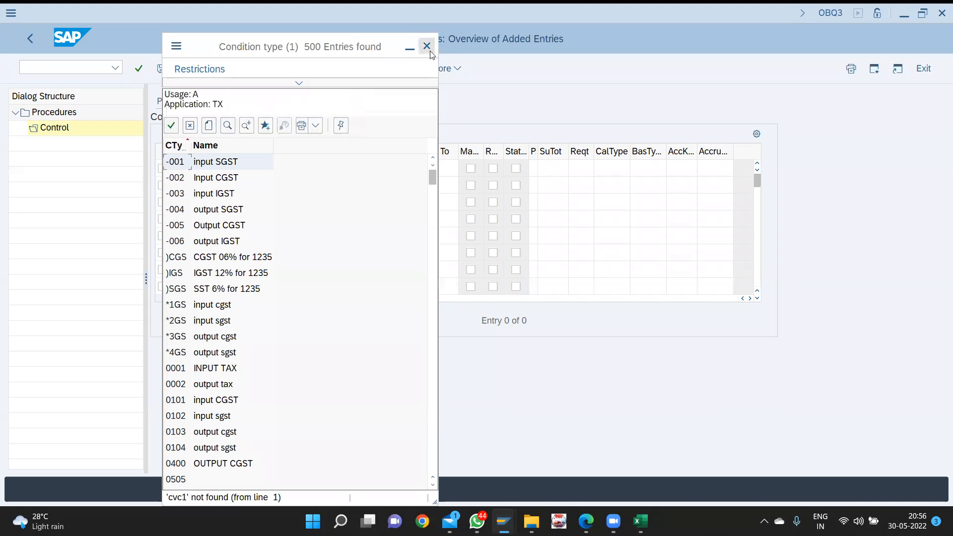
- Raise the hit limit to 9999 and set CVC1 as step 20's condition type
left_click(304, 84)
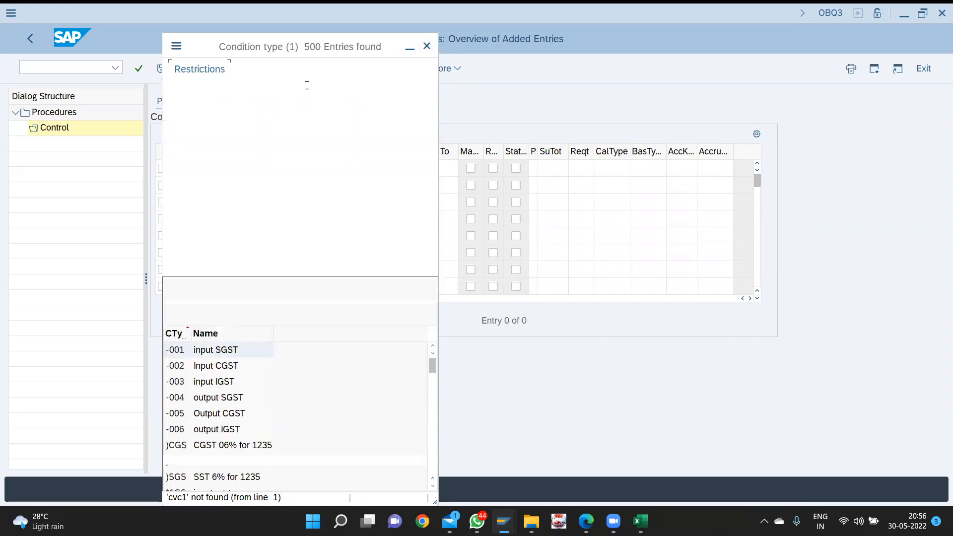
left_click_drag(317, 206, 177, 215)
type("9999")
key("Return")
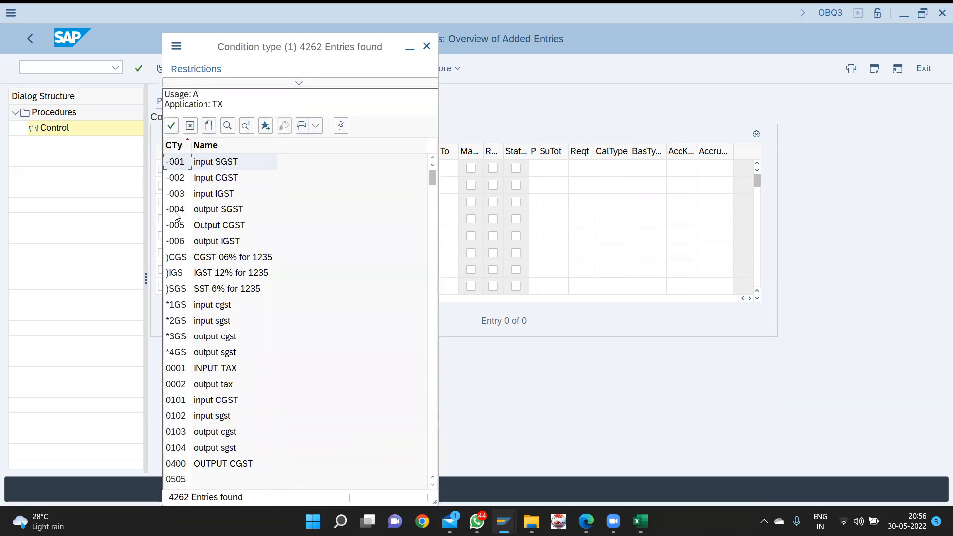
key("ctrl+f")
key("Return")
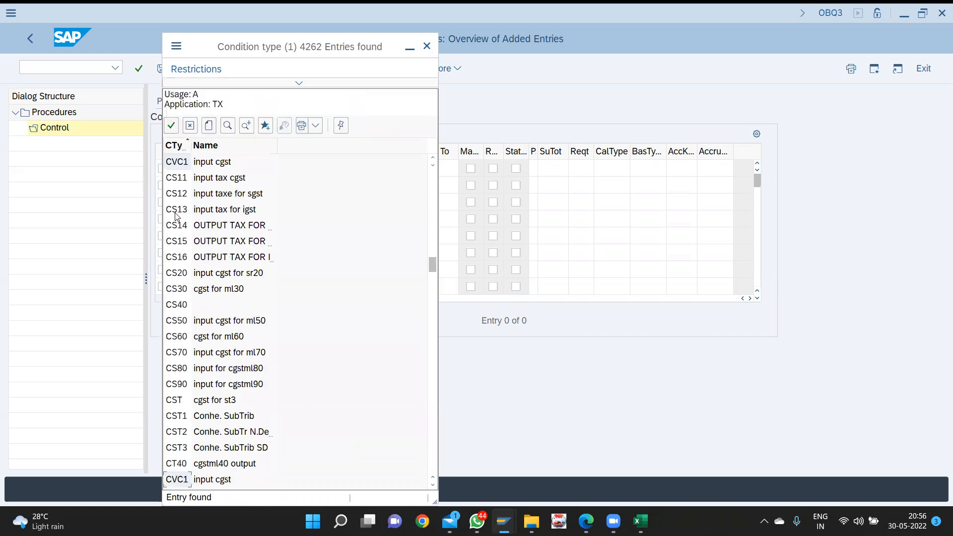
double_click(200, 166)
key("Tab")
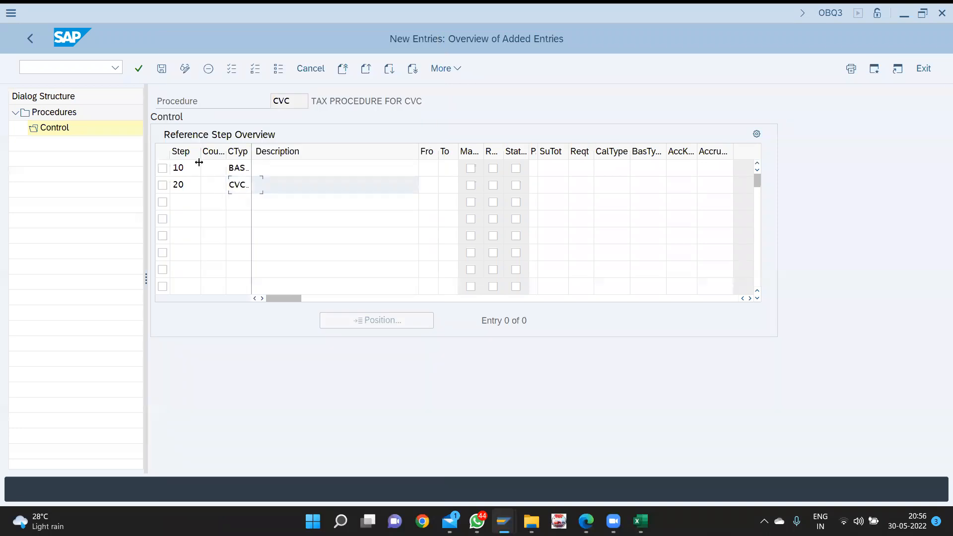
key("Tab")
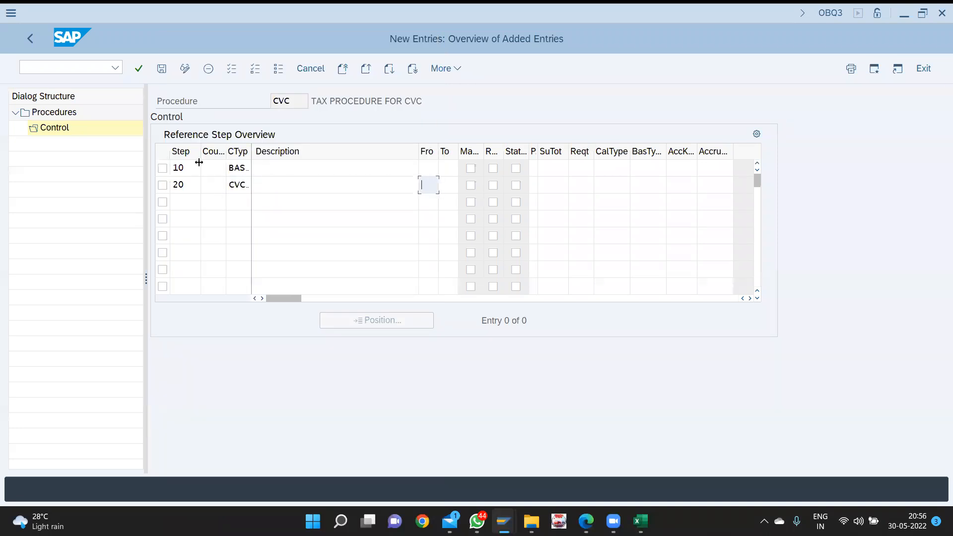
- Enter 10 in step 20's From column so it calculates from step 10
left_click_drag(437, 151, 472, 149)
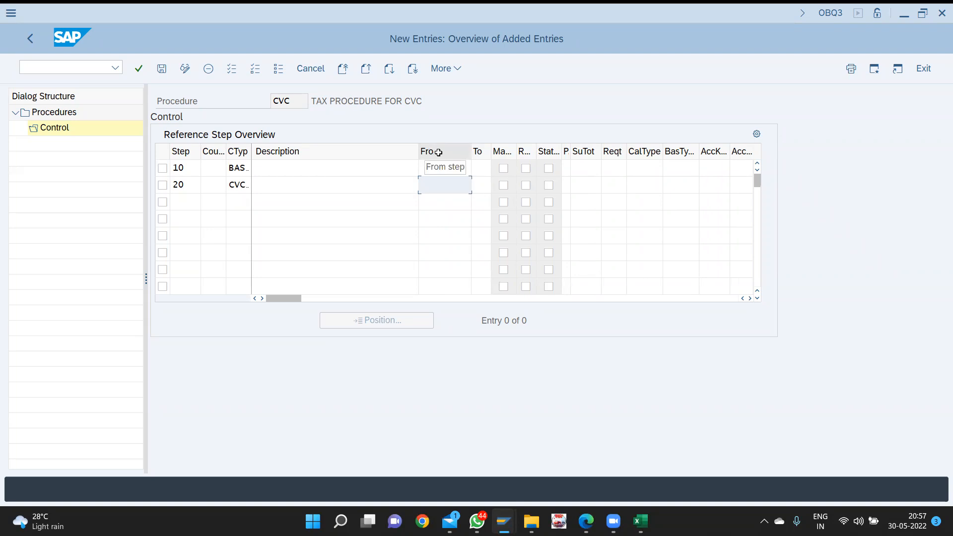
type("10")
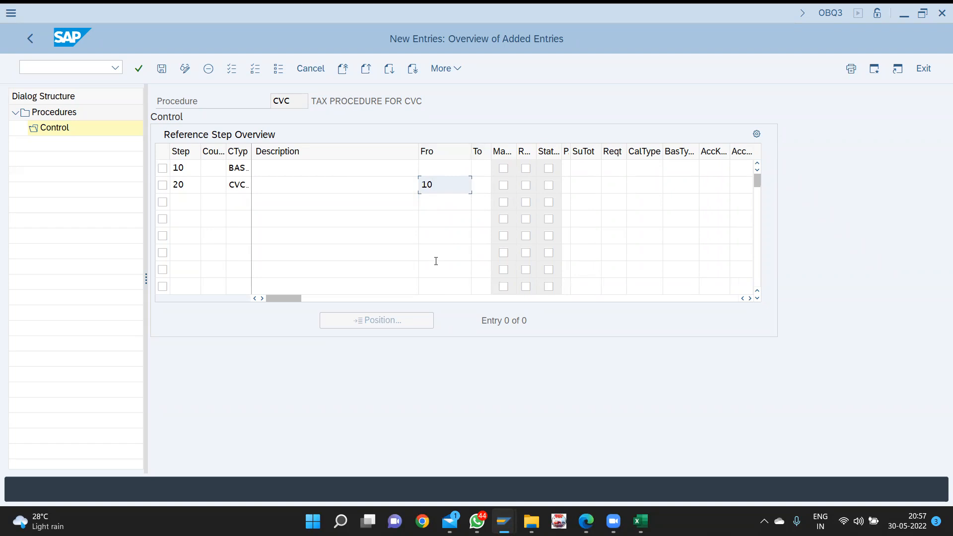
left_click_drag(470, 149, 440, 149)
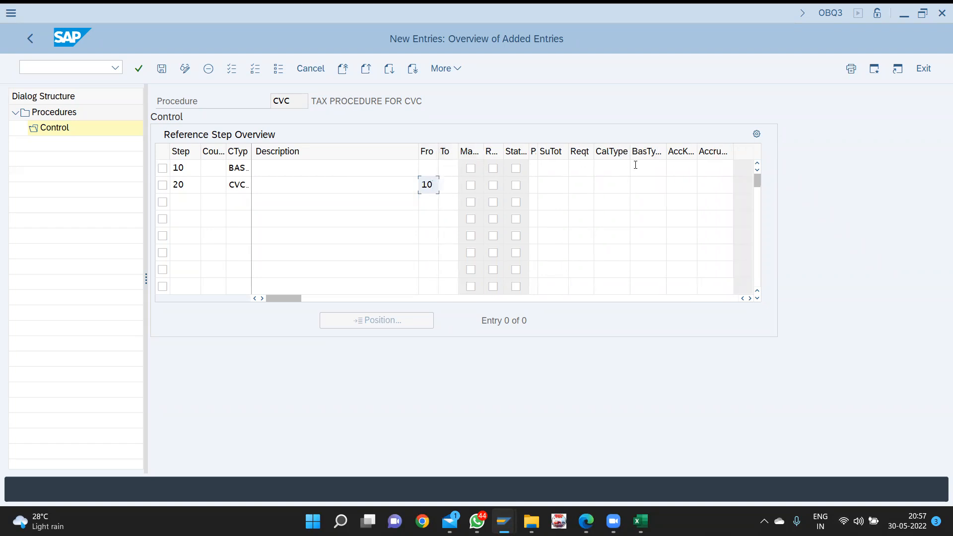
left_click(676, 169)
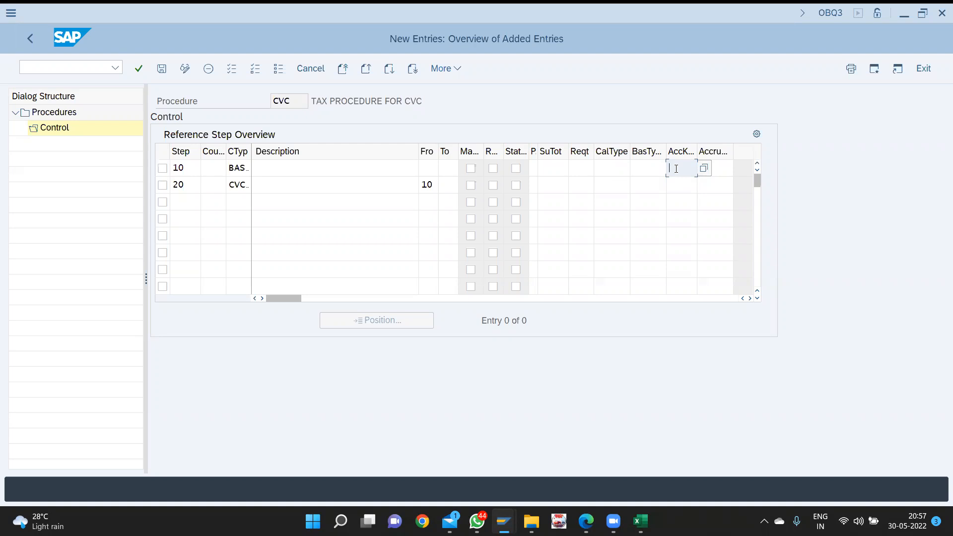
- Search the account key list for CV1
type("CV")
type("1")
key("BackSpace")
key("BackSpace")
key("BackSpace")
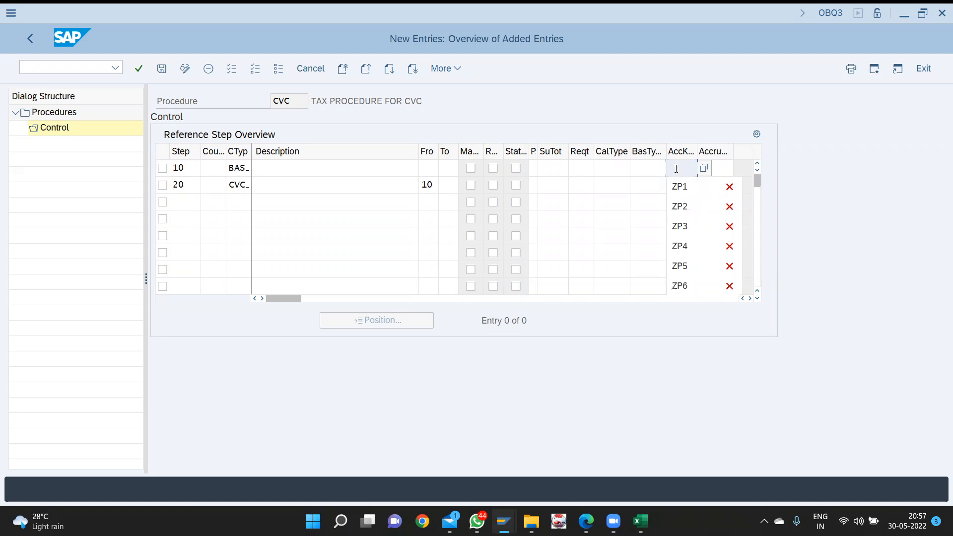
key("F4")
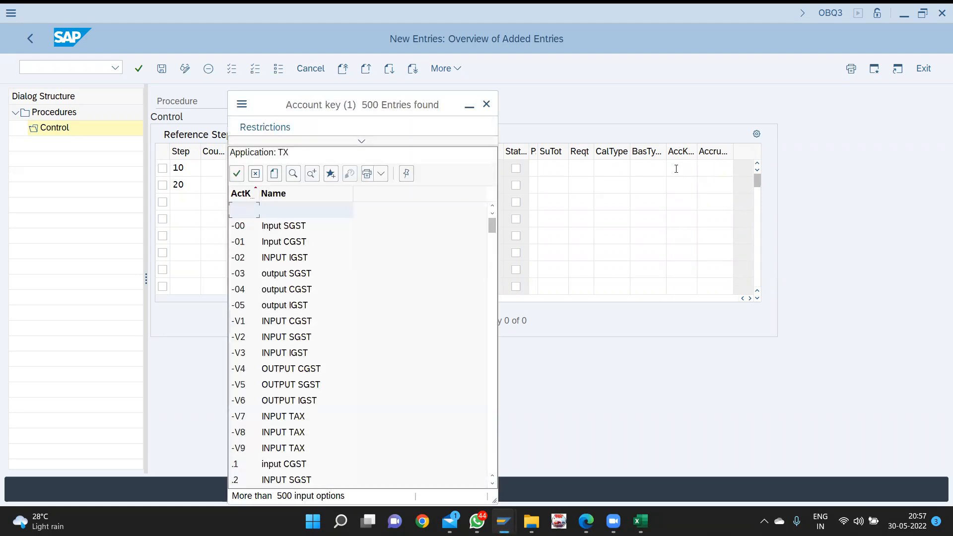
key("ctrl+f")
type("cvc")
key("BackSpace")
type("1")
key("Return")
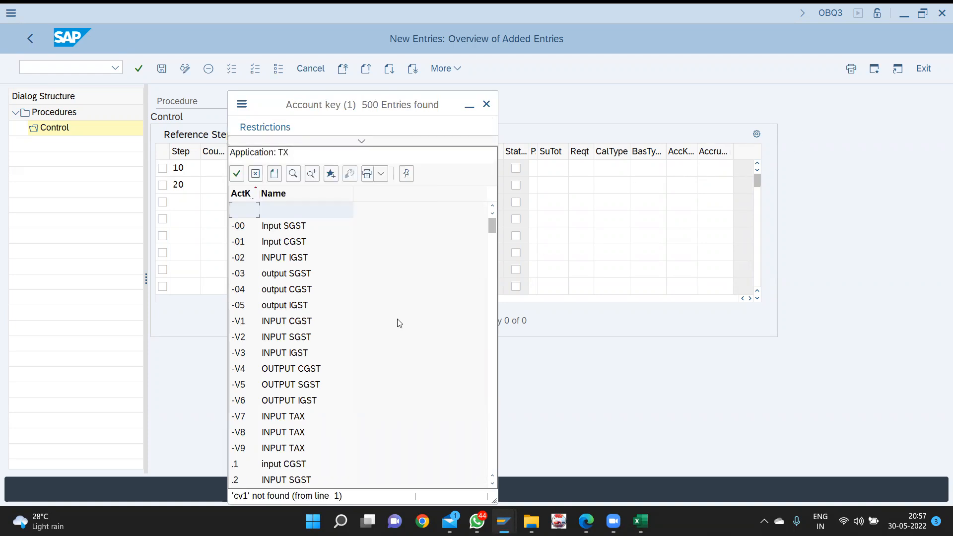
- Show all account keys with 9999 hits and remove the CV1 mistakenly placed in step 10
left_click(358, 137)
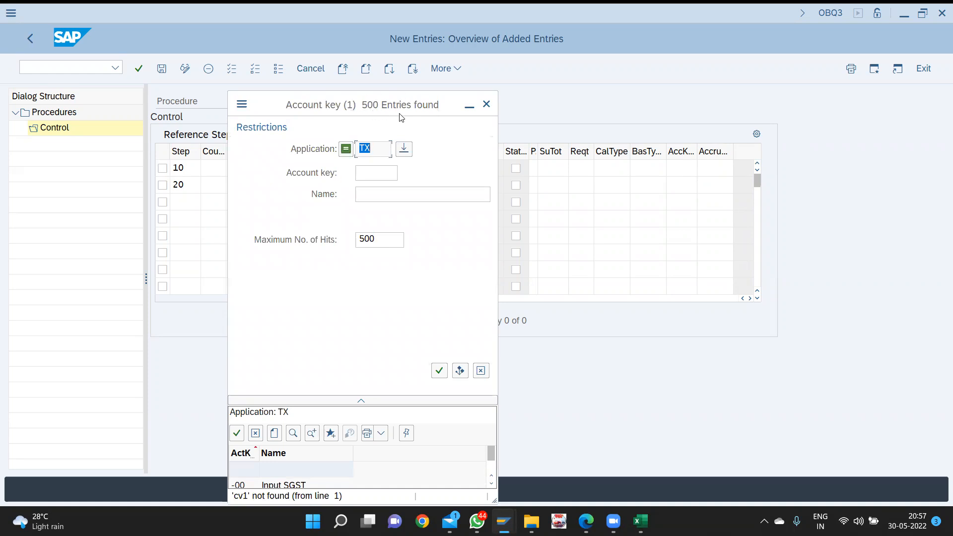
left_click(383, 235)
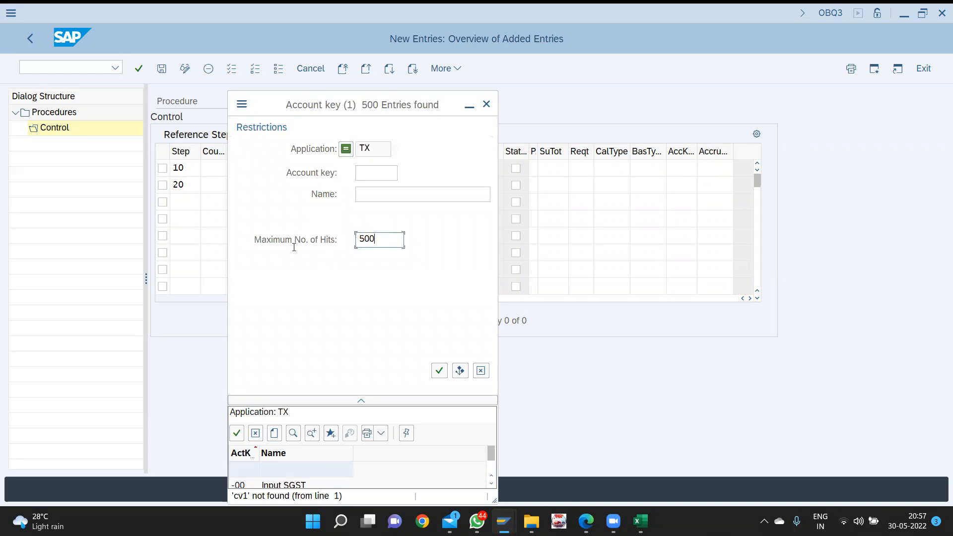
type("9999")
key("Return")
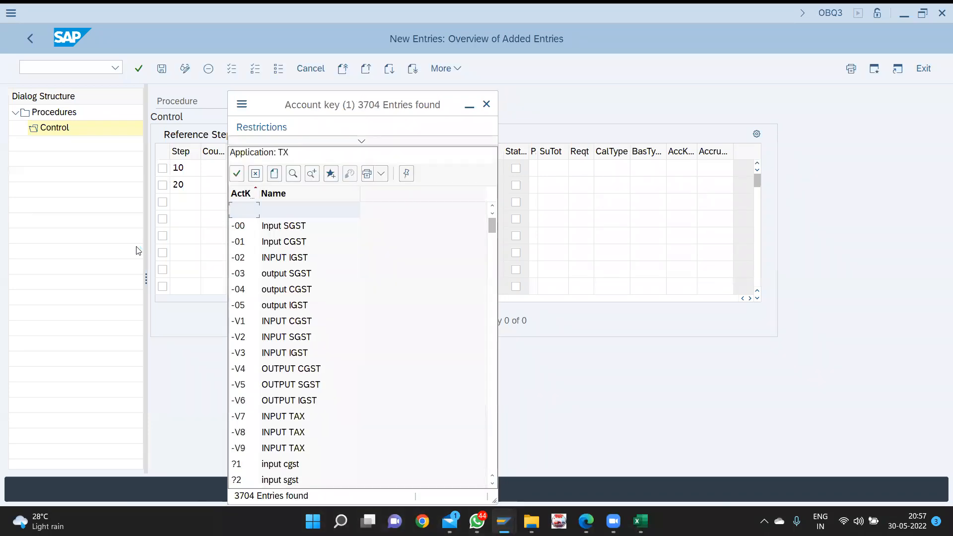
key("ctrl+f")
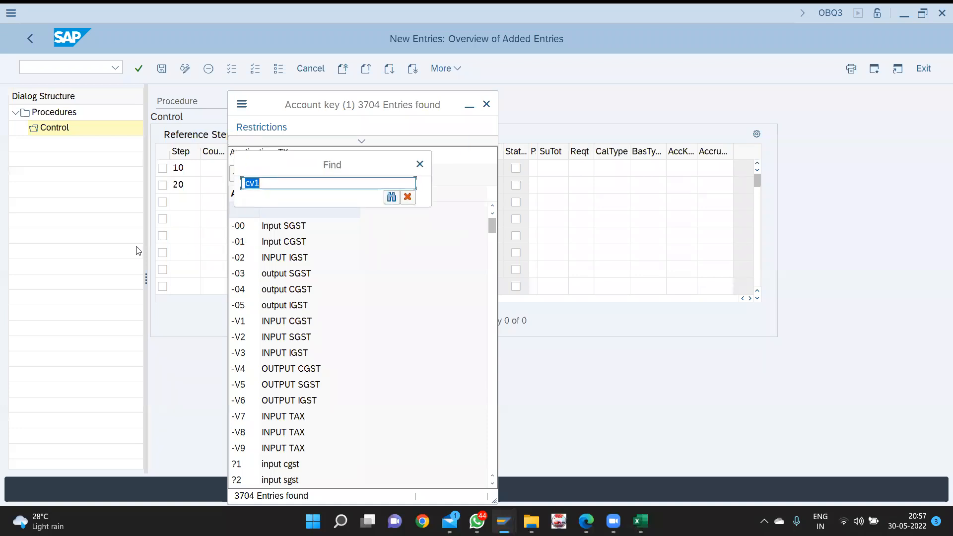
key("Return")
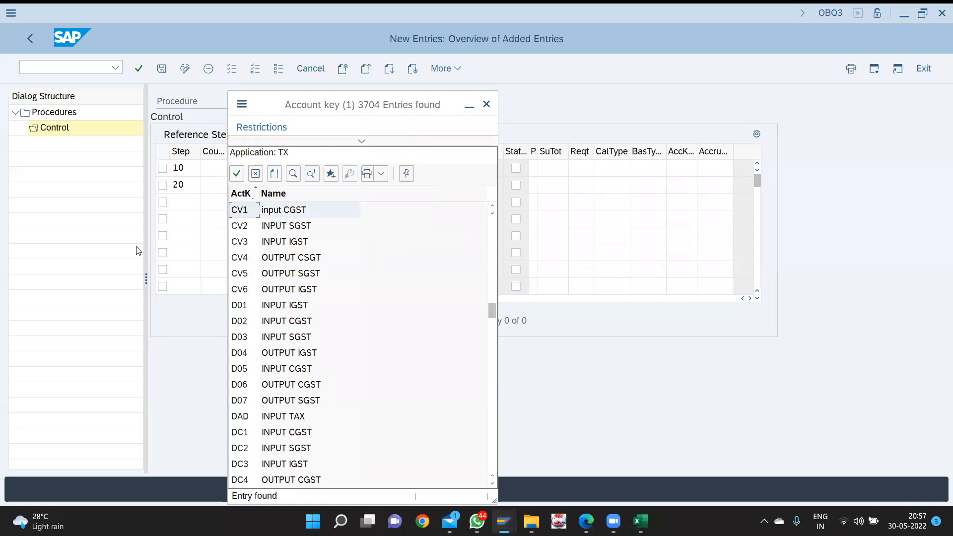
double_click(240, 211)
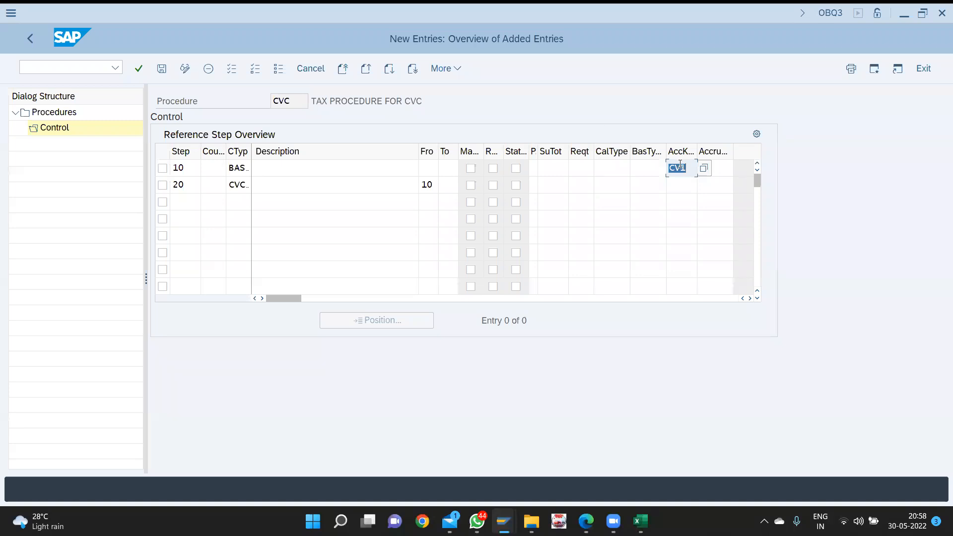
key("BackSpace")
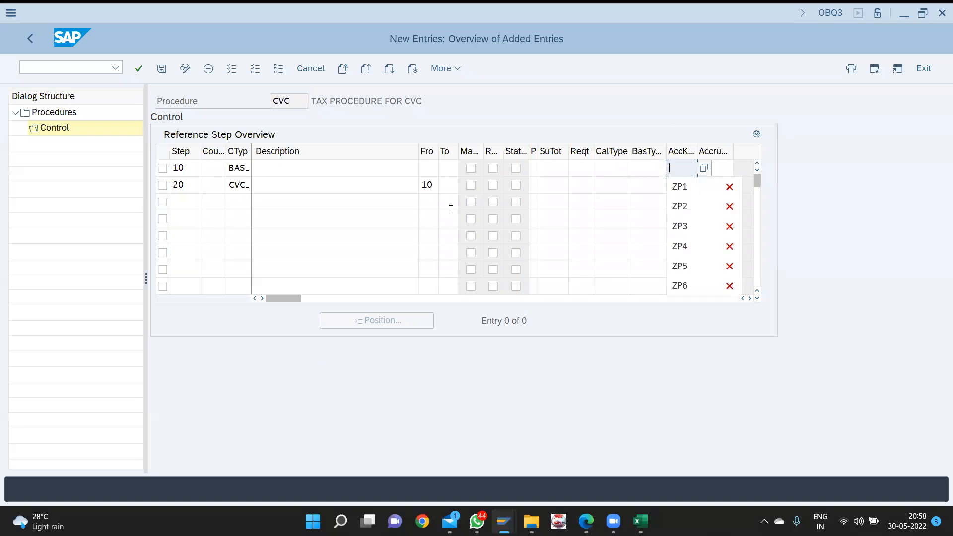
key("Tab")
key("Tab")
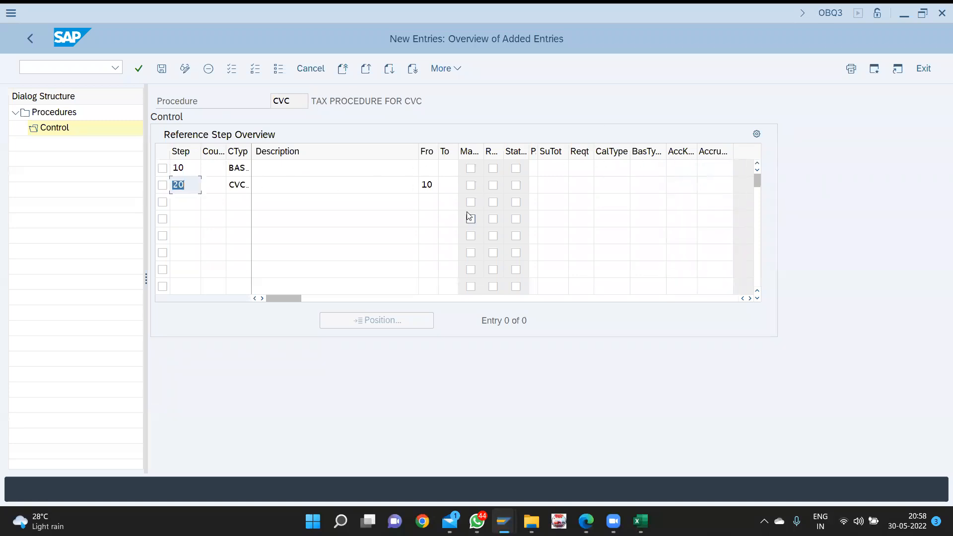
- Set step 20's account key to CV1 from the 9999-hit account key list
left_click(680, 186)
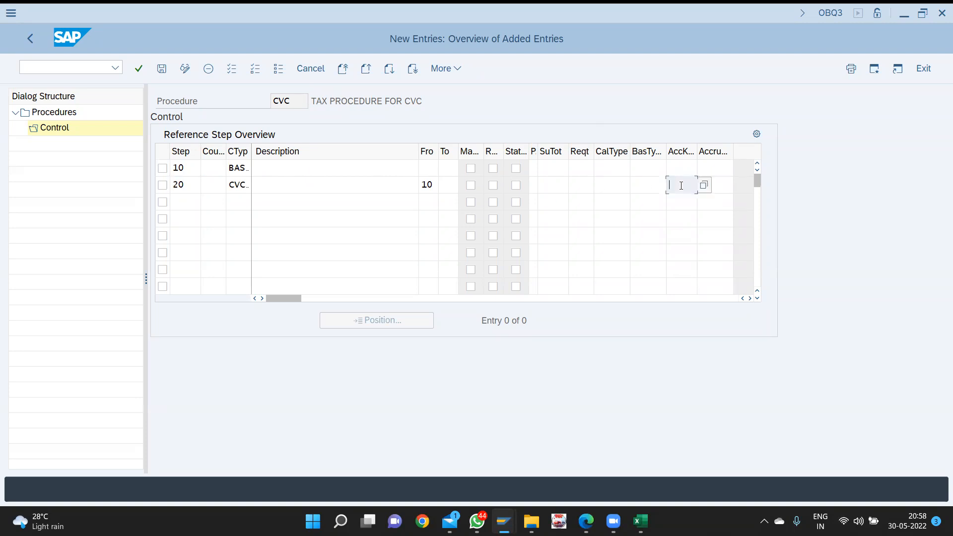
left_click(704, 185)
left_click(363, 141)
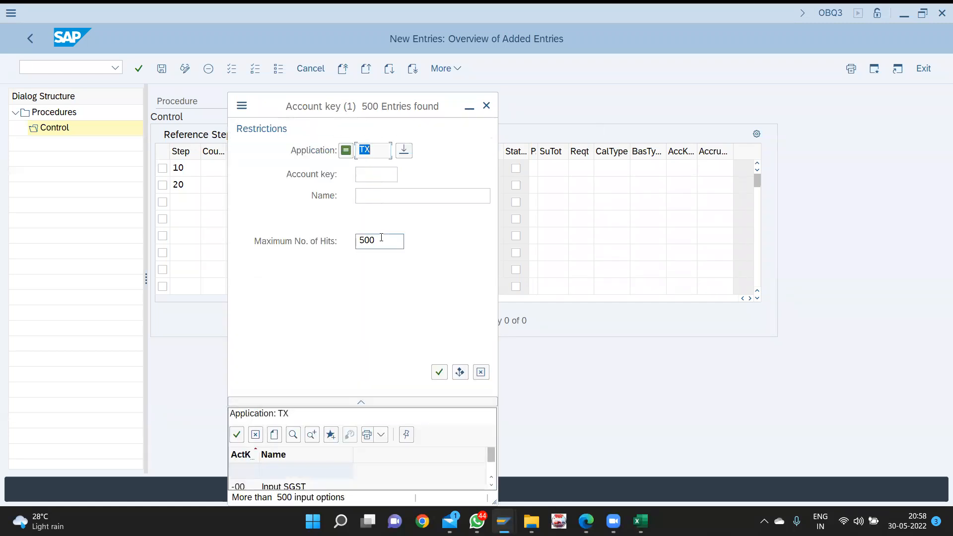
double_click(382, 237)
type("9999")
key("Return")
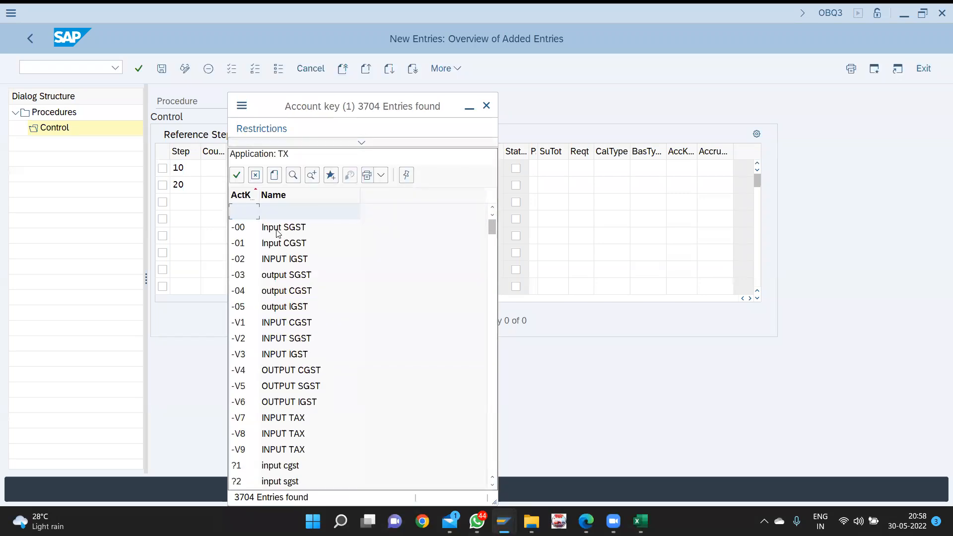
key("ctrl+f")
type("cv")
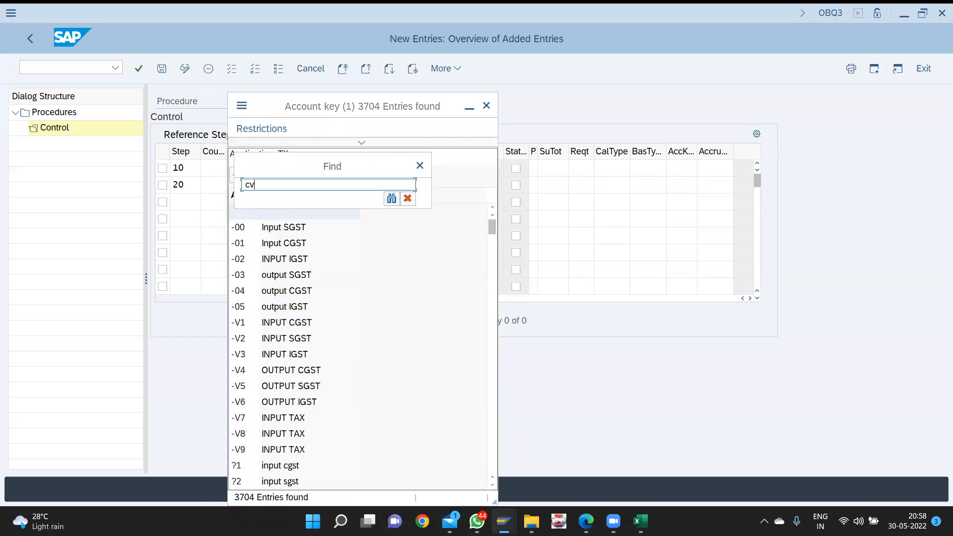
key("Return")
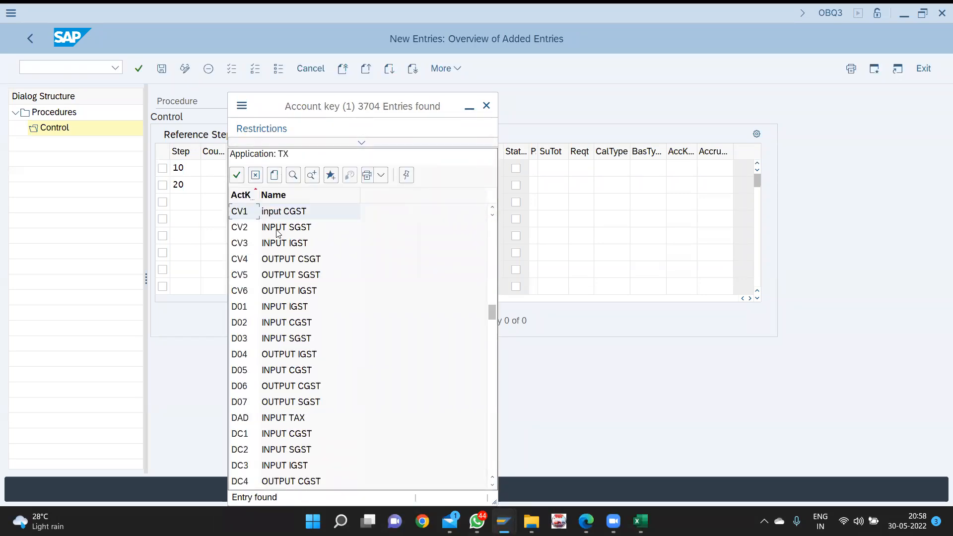
key("Return")
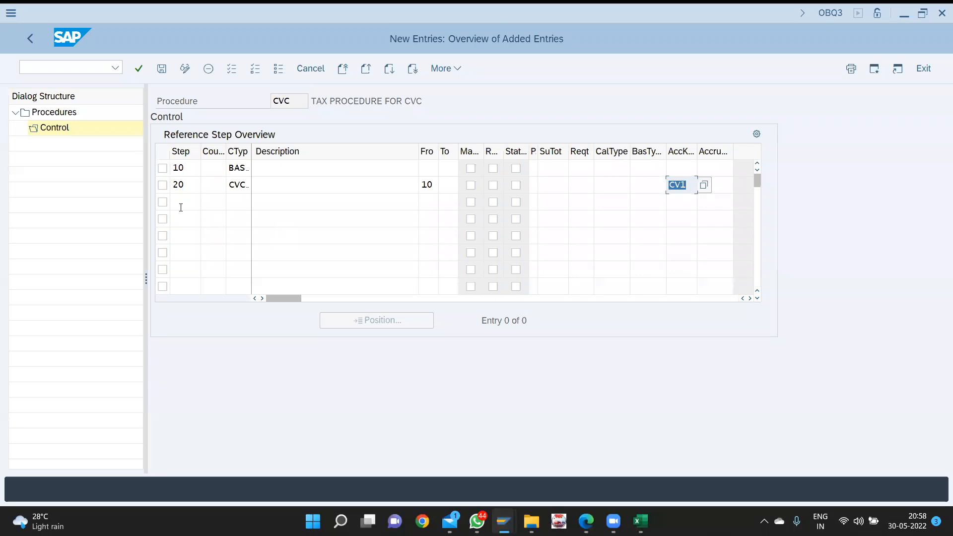
left_click(181, 207)
- Add step 30 with condition type CVC2
type("30")
key("Tab")
key("Tab")
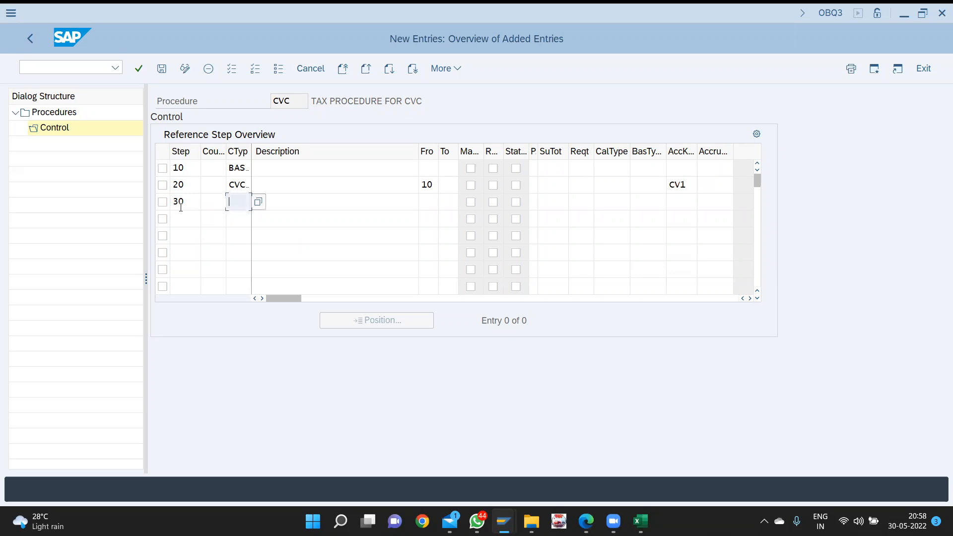
key("F4")
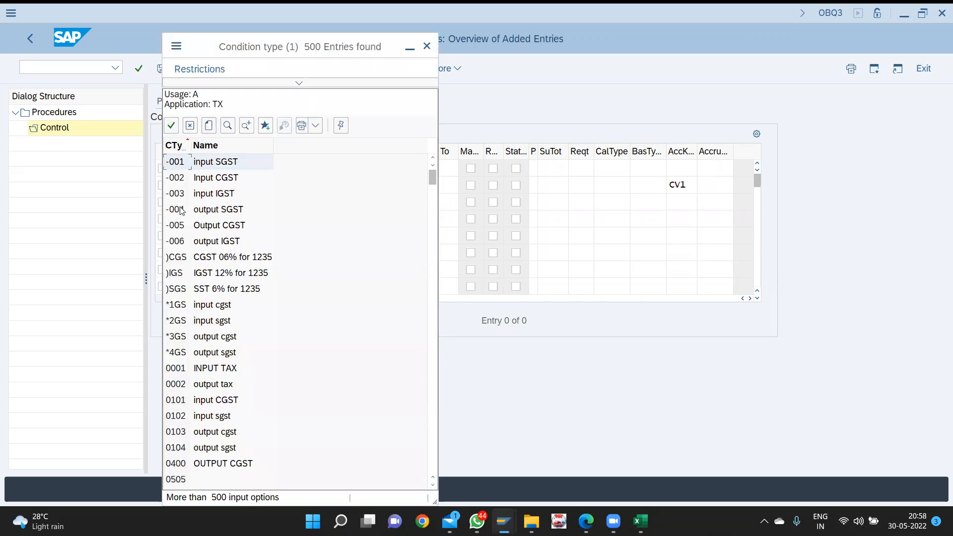
left_click(303, 84)
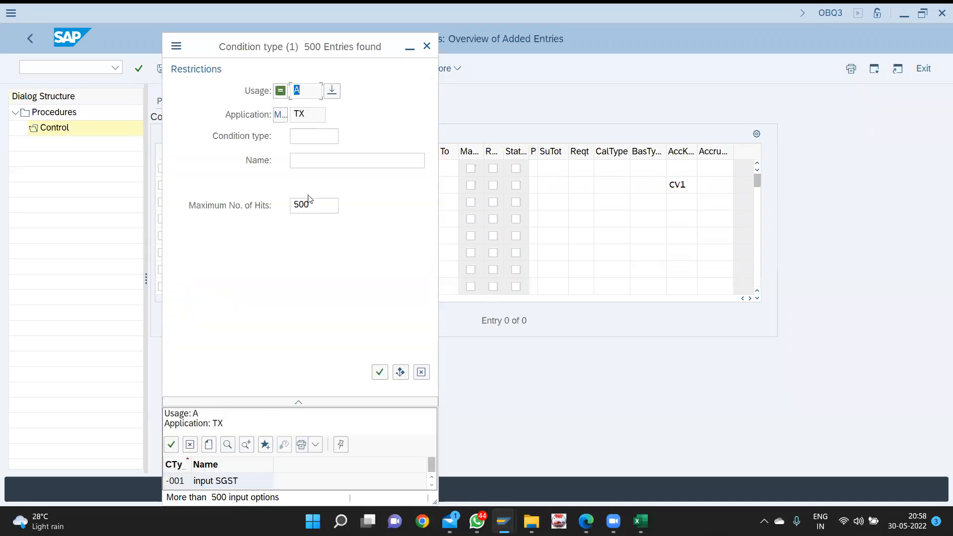
left_click(309, 203)
type("9999")
key("Return")
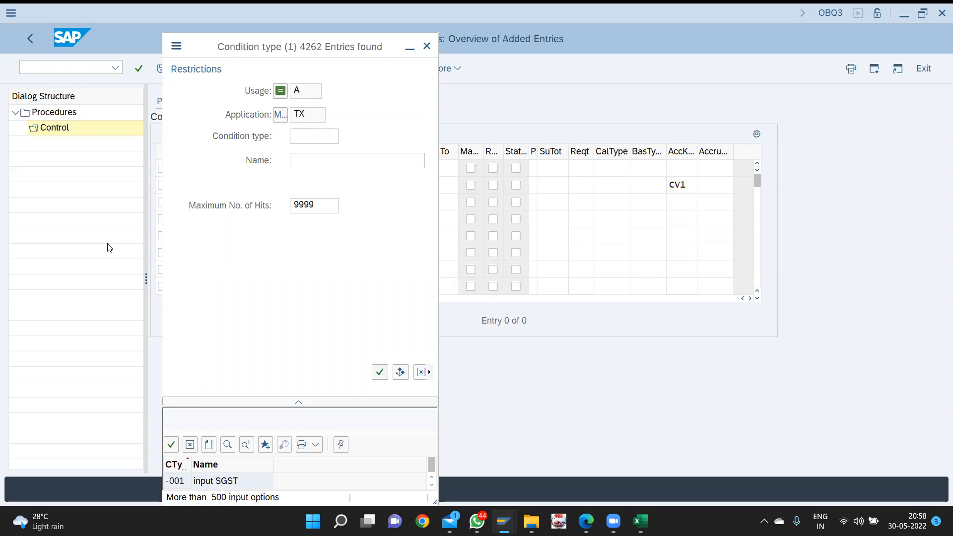
left_click(304, 87)
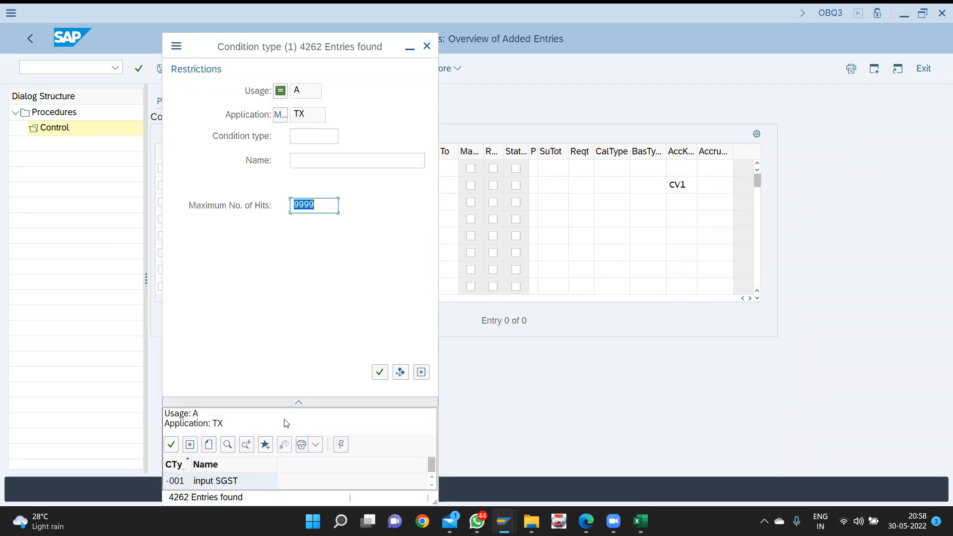
left_click(304, 406)
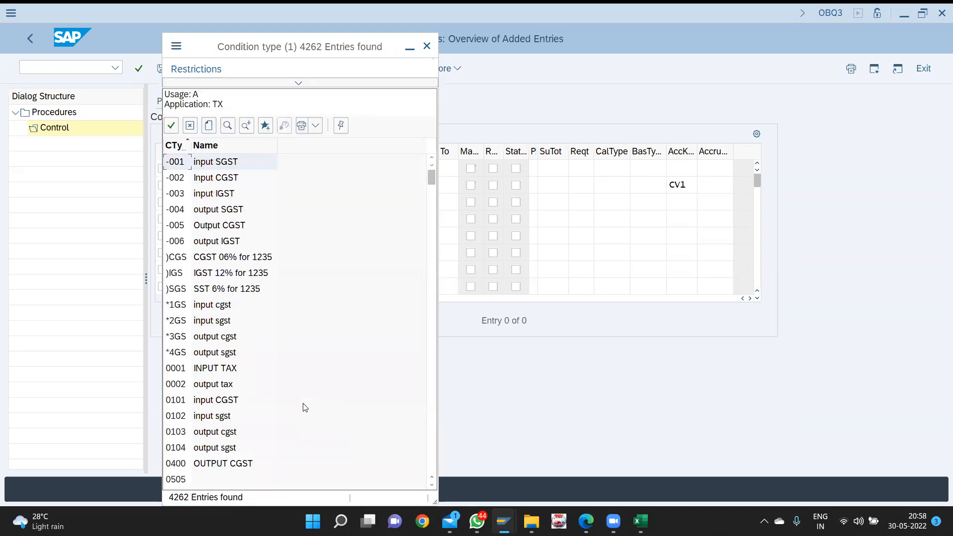
key("ctrl+f")
type("cv")
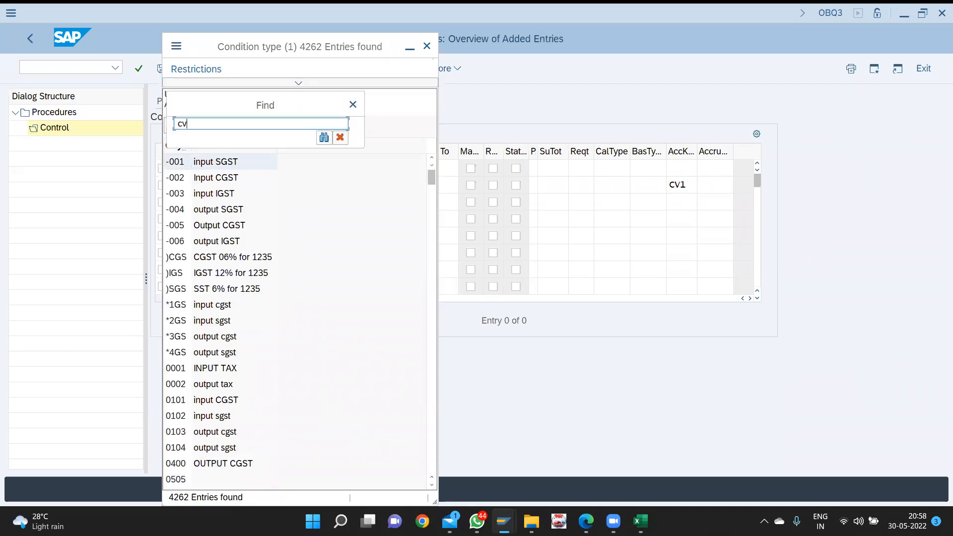
type("c2")
key("Return")
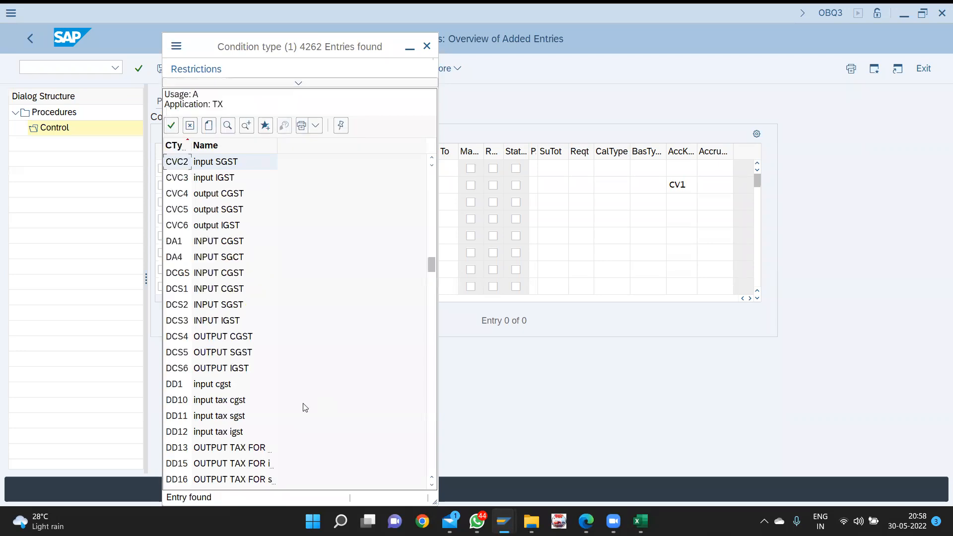
double_click(230, 167)
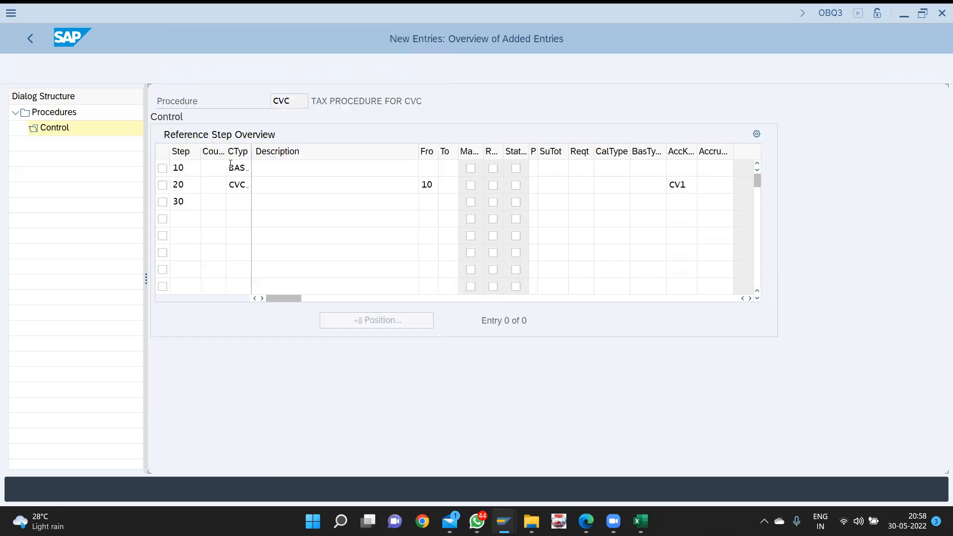
- Set step 30's From step to 10 and its account key to CV2
left_click(422, 203)
type("10")
key("Tab")
key("Tab")
key("Tab")
key("Tab")
key("Tab")
key("Tab")
key("Tab")
key("Tab")
key("Tab")
key("Tab")
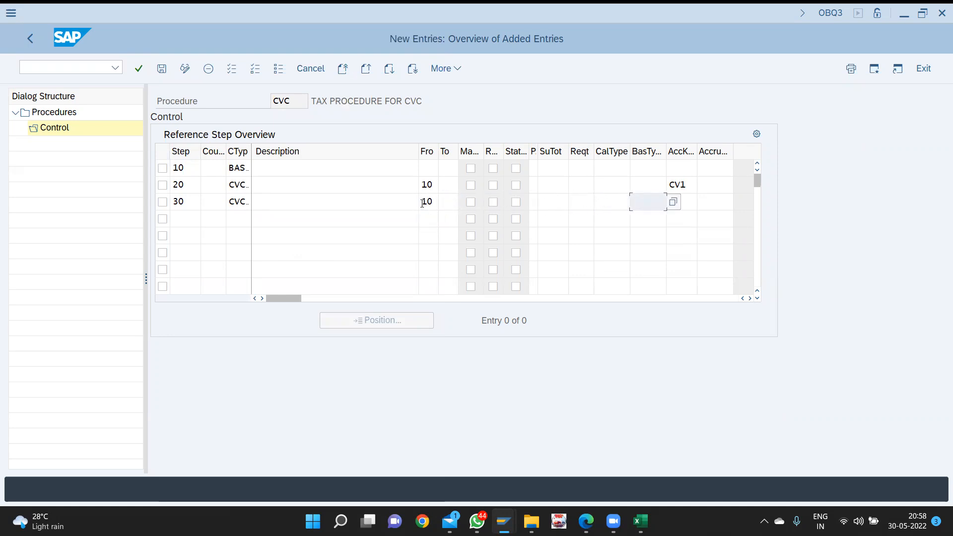
key("Tab")
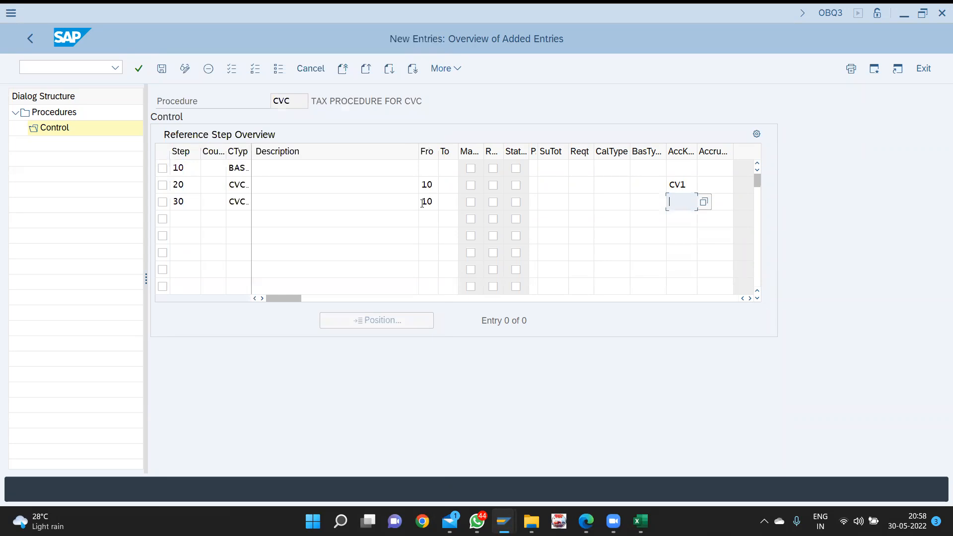
key("F4")
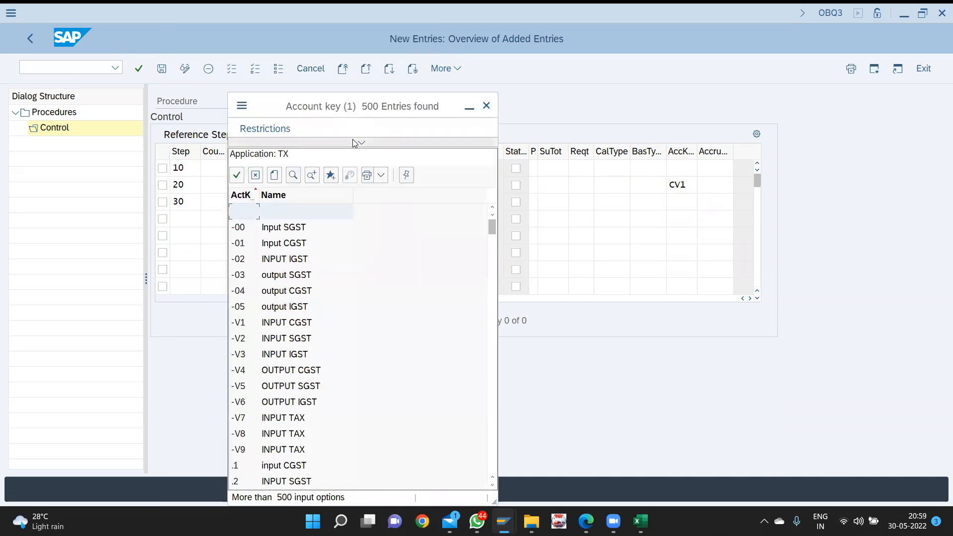
left_click(354, 142)
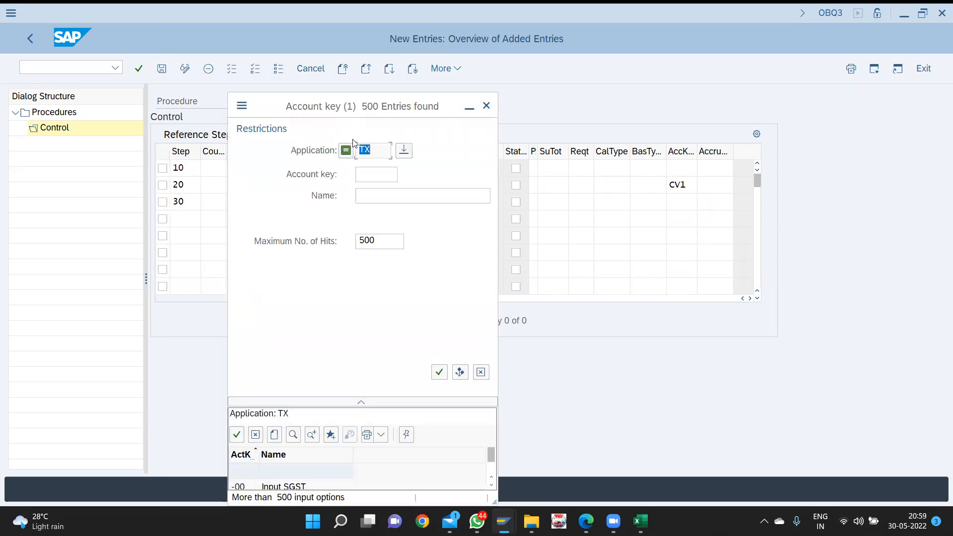
double_click(375, 241)
type("9999")
key("Return")
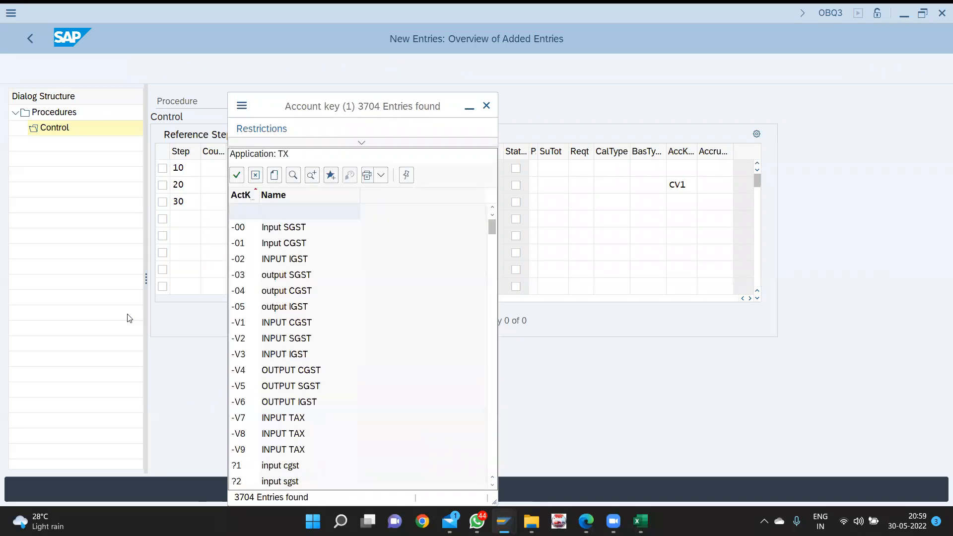
key("ctrl+f")
type("cv")
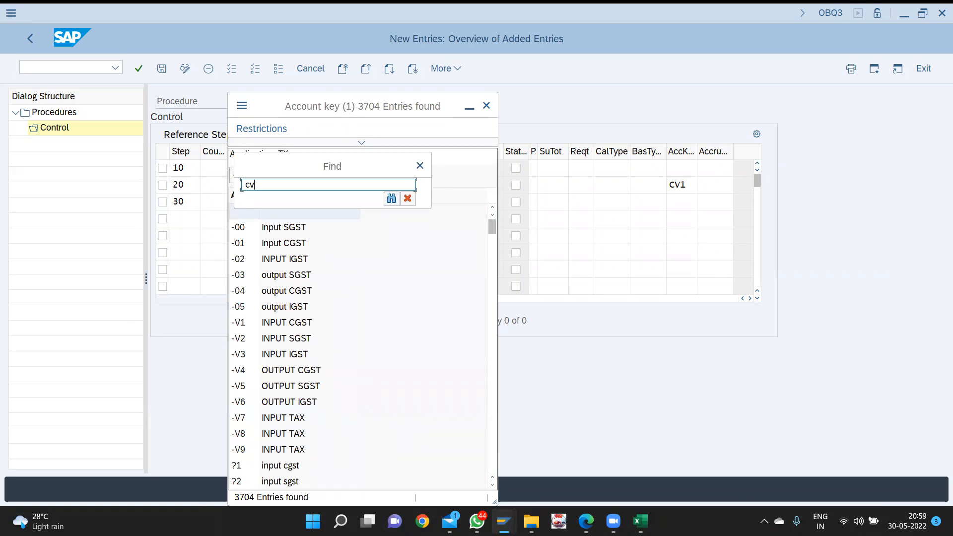
type("2\\")
key("Return")
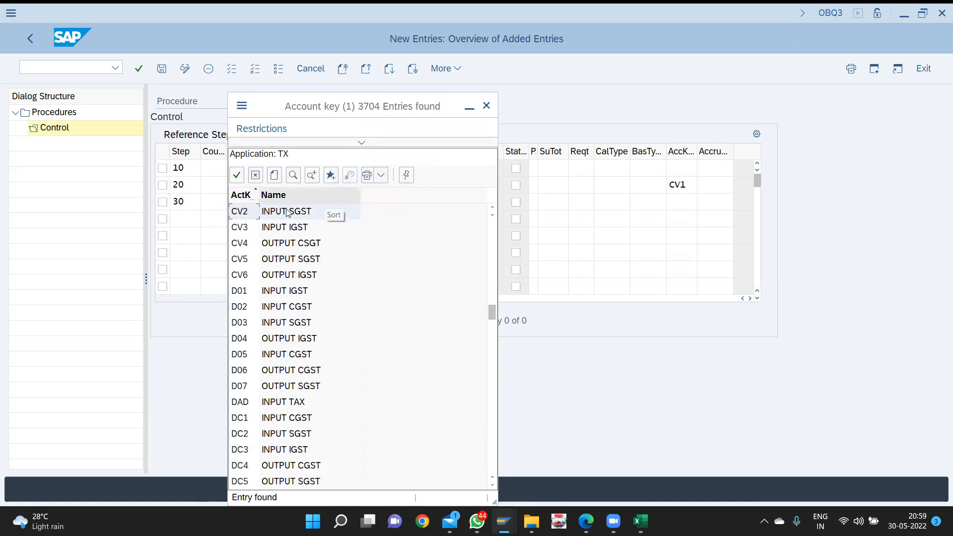
double_click(286, 214)
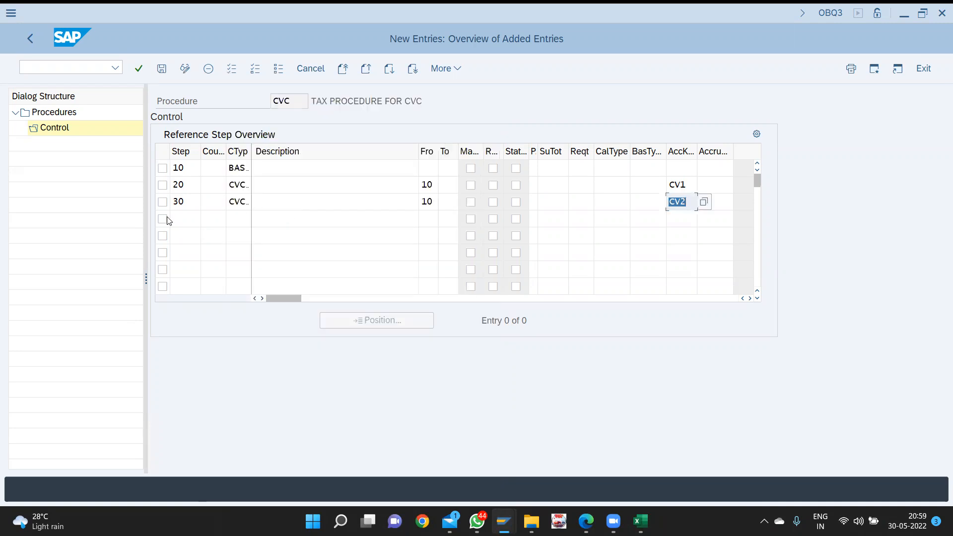
left_click(184, 216)
- Enter step 40 and list its condition types with maximum hits raised to 9999
type("40")
key("Tab")
key("Tab")
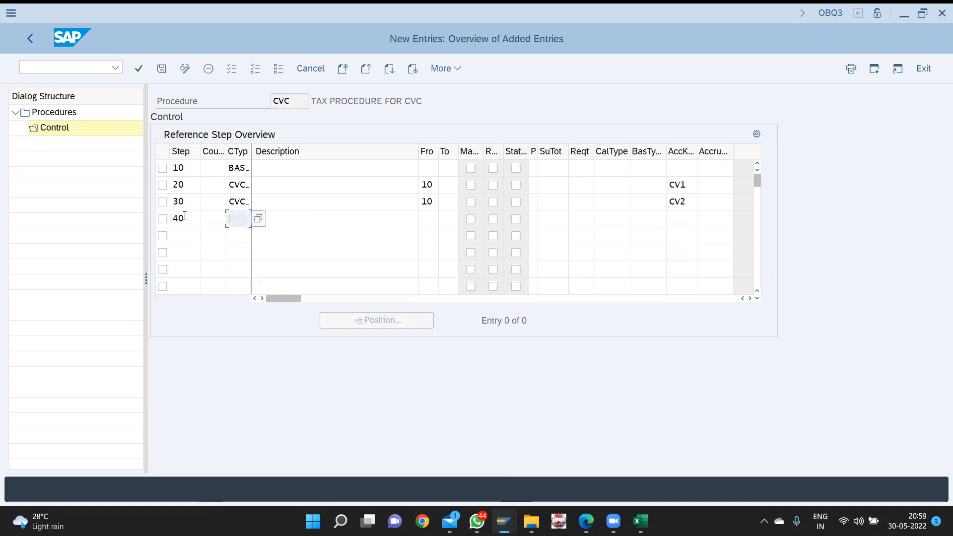
key("F4")
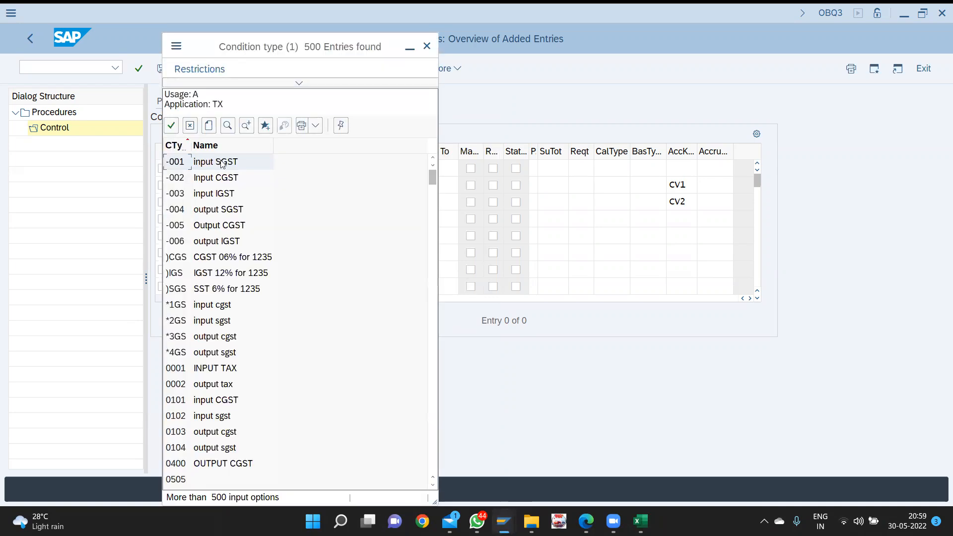
left_click(300, 84)
double_click(326, 207)
type("9999")
key("Return")
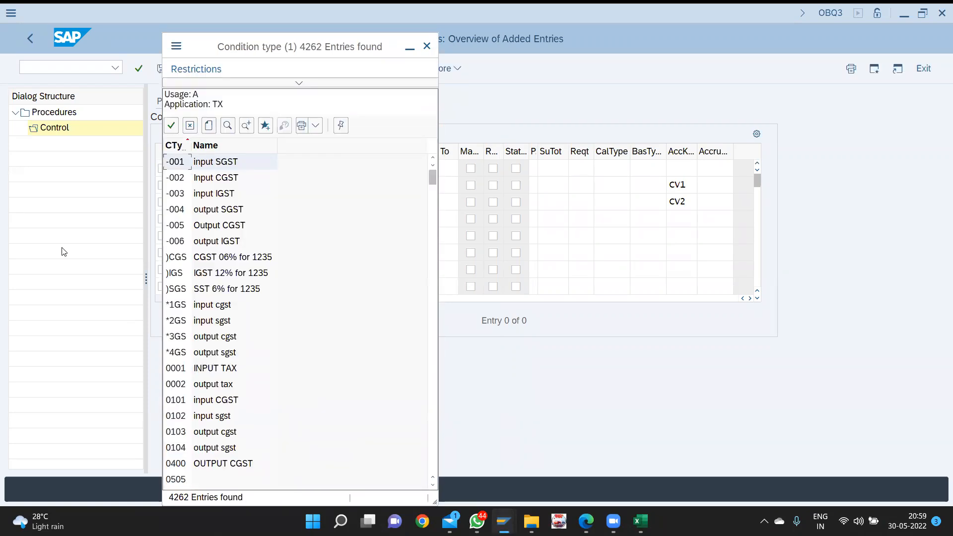
- Assign condition type CVC3 to step 40 and have it calculate from step 10
key("ctrl+f")
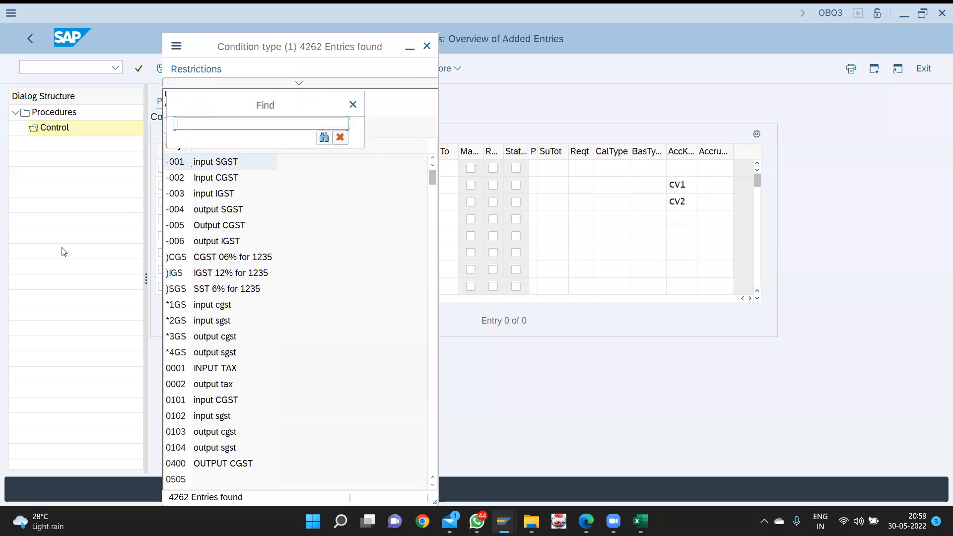
type("cvc3")
key("Return")
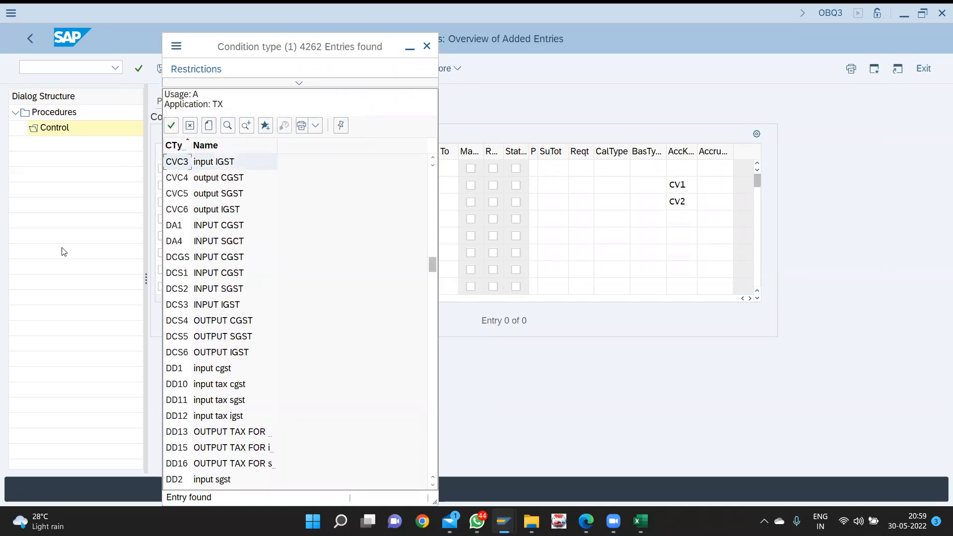
key("Return")
key("Tab")
key("Tab")
key("Tab")
key("shift+Tab")
type("10")
key("Tab")
key("Tab")
key("Tab")
key("Tab")
key("Tab")
key("Tab")
key("Tab")
key("Tab")
key("Tab")
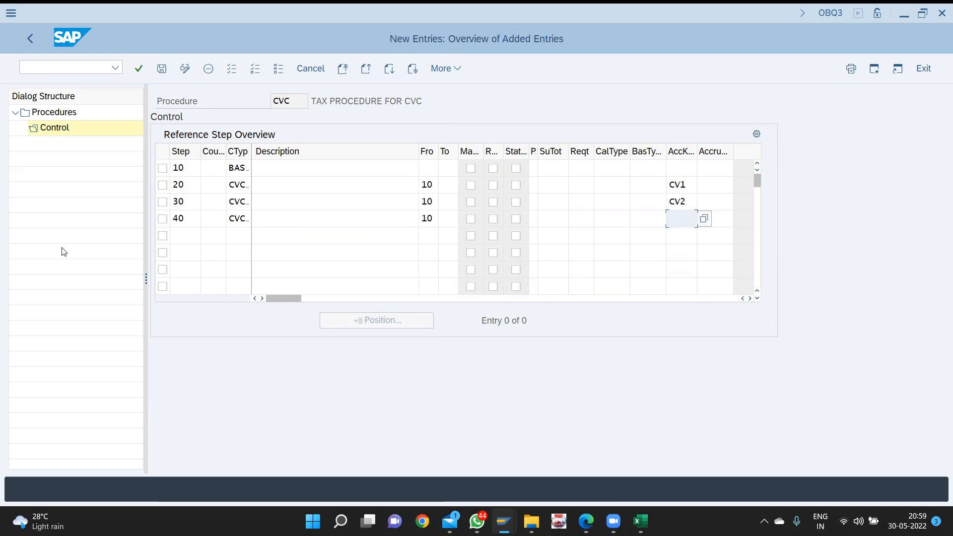
- Assign account key CV3 to step 40 from the key list with max hits set to 9999
key("F4")
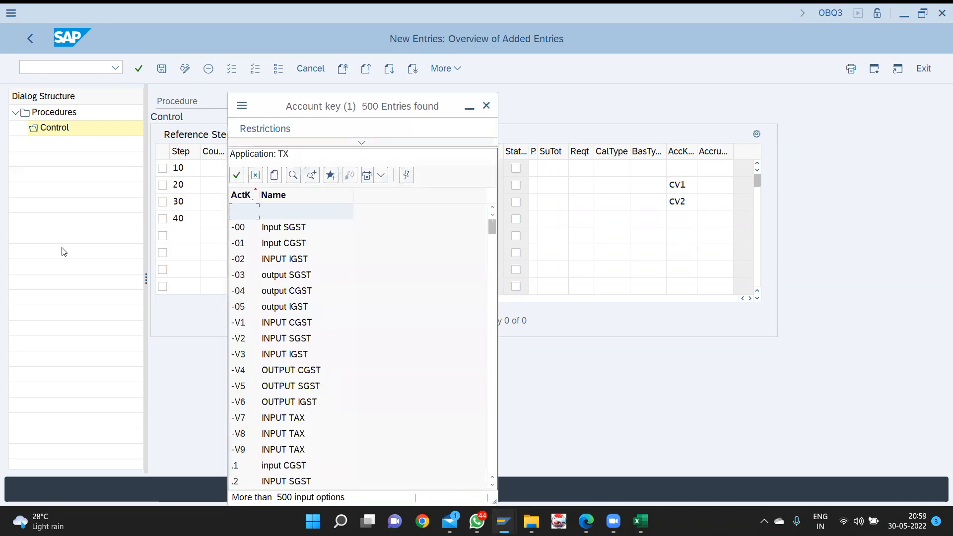
left_click(362, 144)
type("9999")
key("Return")
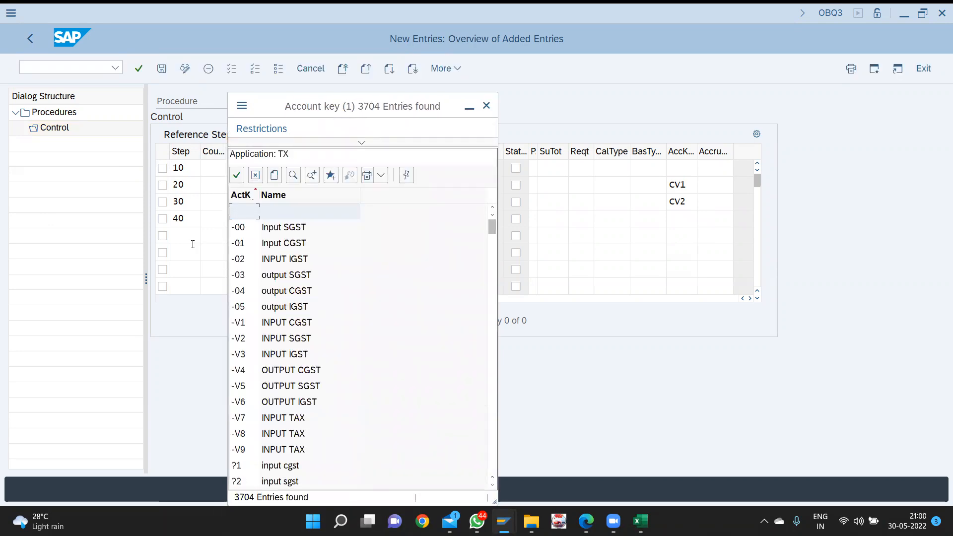
key("ctrl+f")
type("cv")
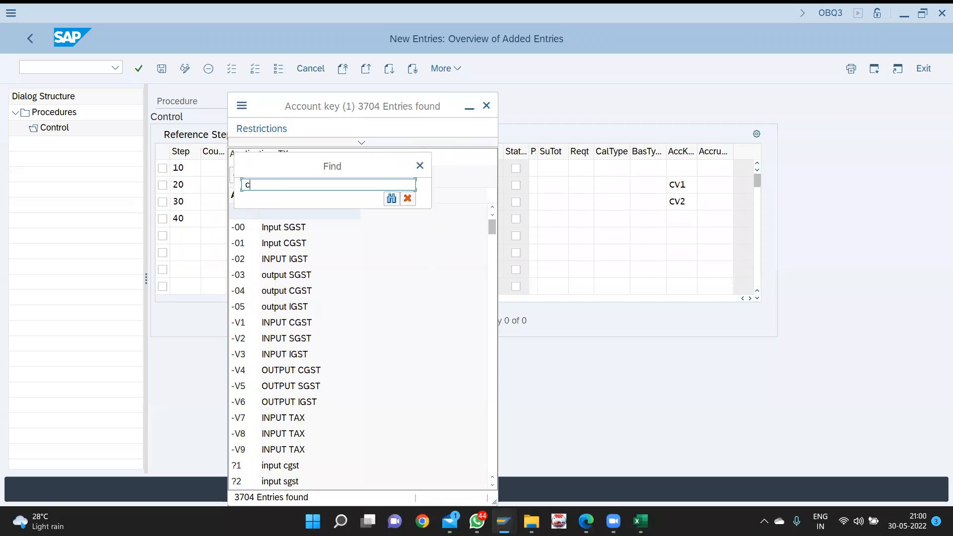
key("Return")
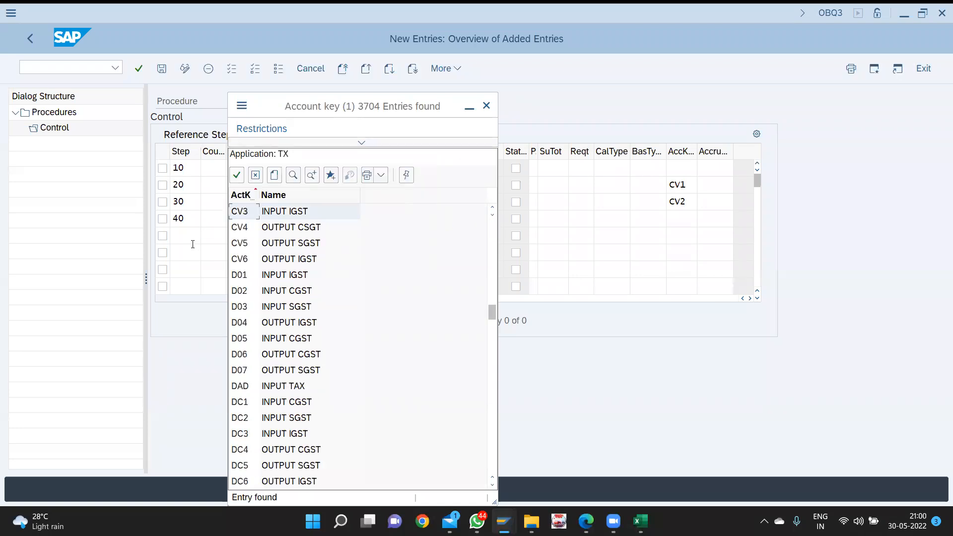
key("Return")
left_click(188, 241)
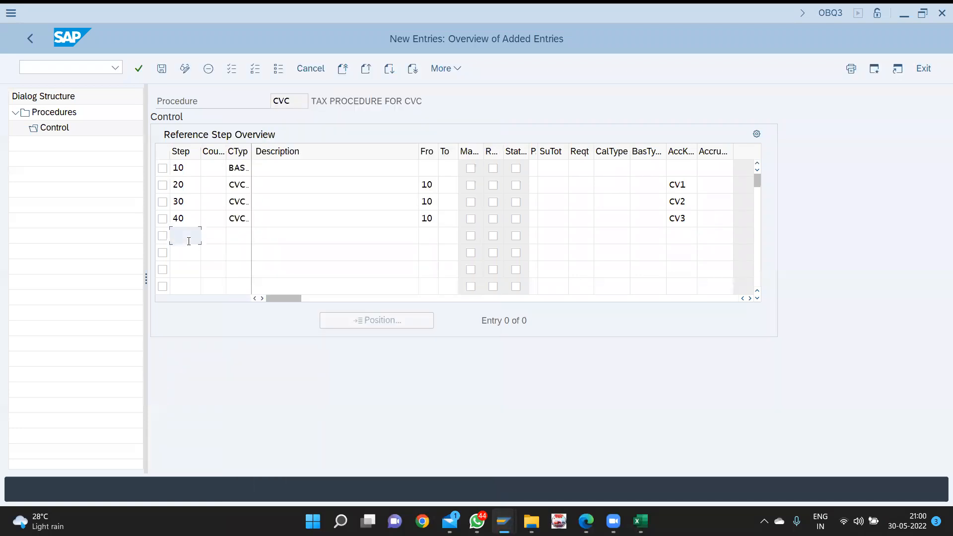
- Enter step 50 with condition type CVC4, found after raising max hits to 9999
type("50")
key("Tab")
key("Tab")
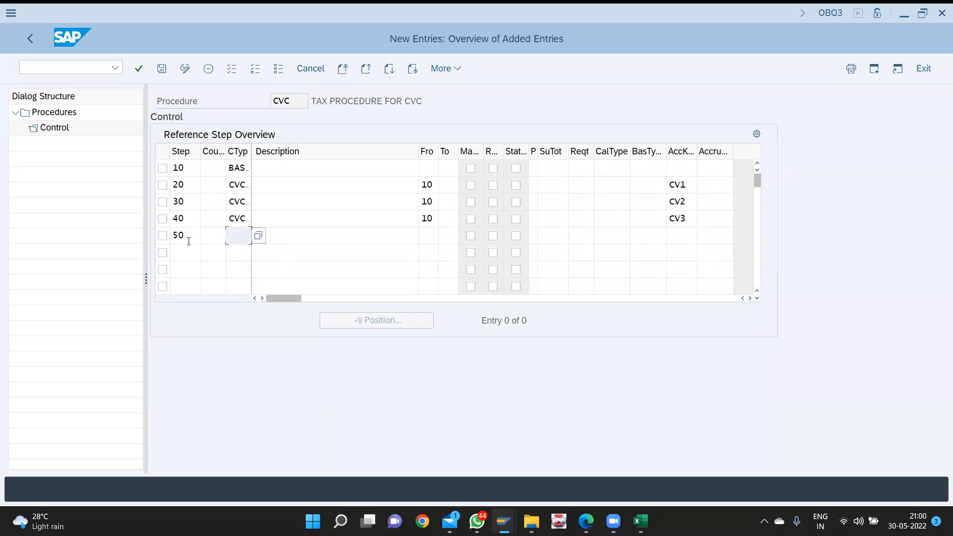
type("cvc")
key("BackSpace")
key("BackSpace")
key("BackSpace")
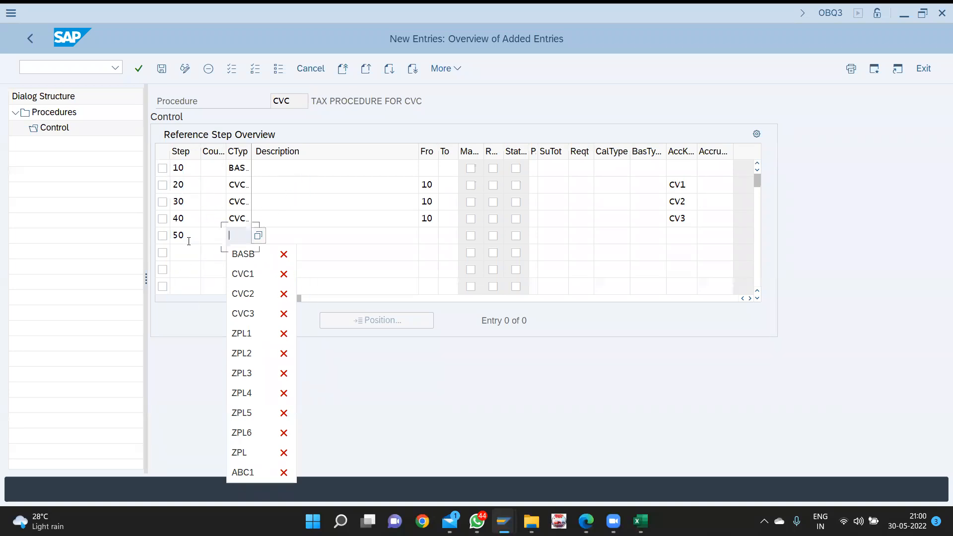
key("F4")
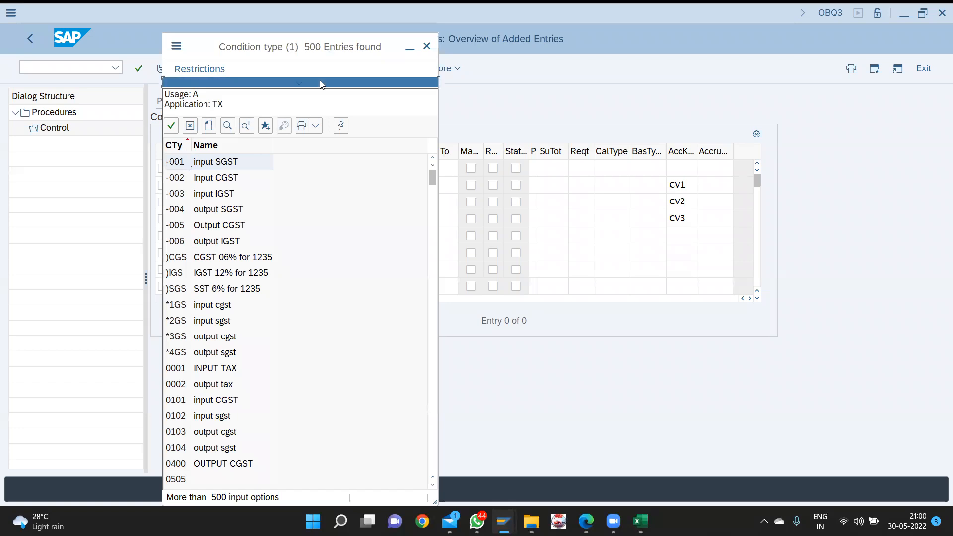
left_click(319, 81)
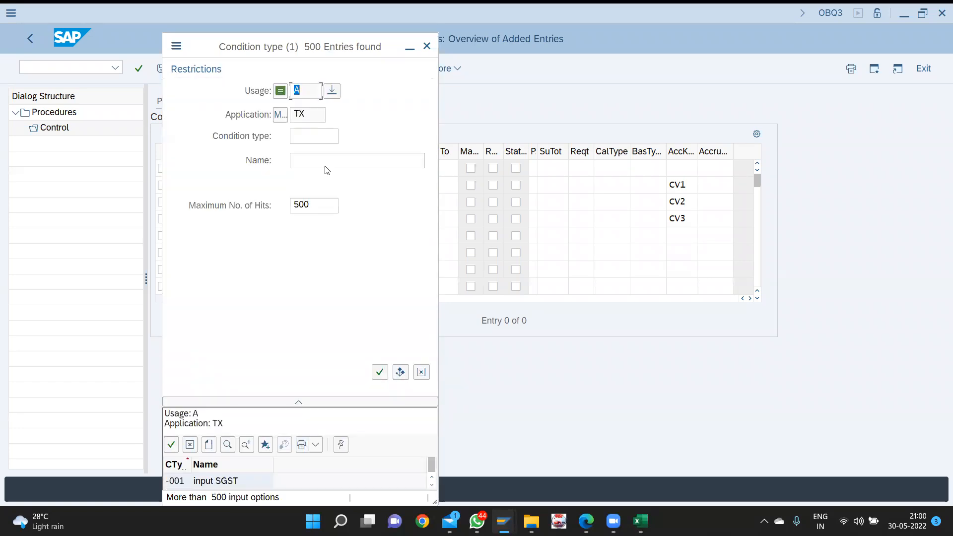
double_click(323, 204)
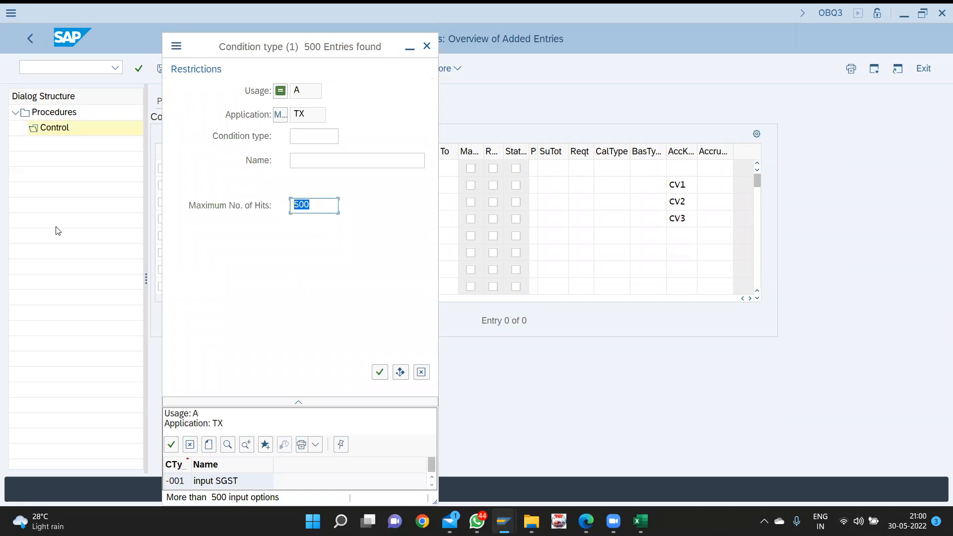
type("9999")
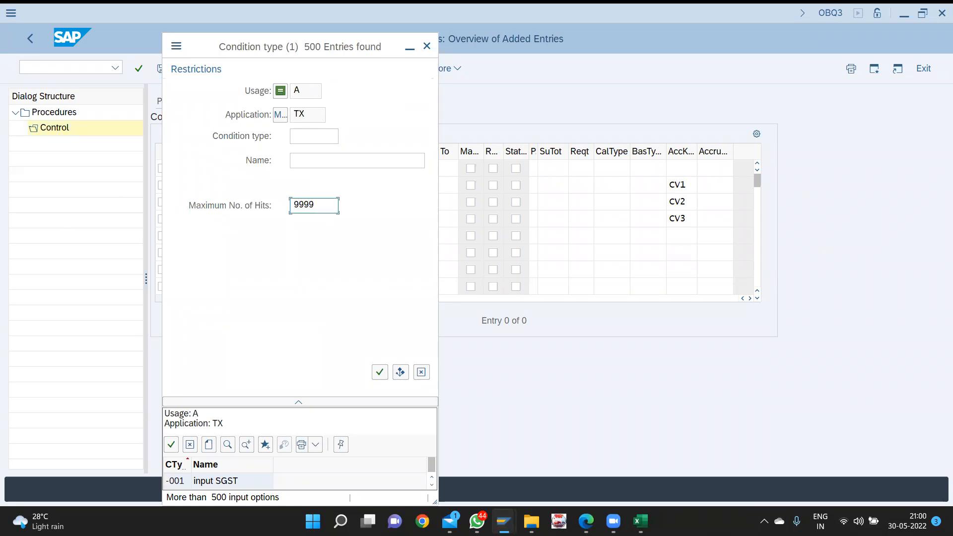
key("Return")
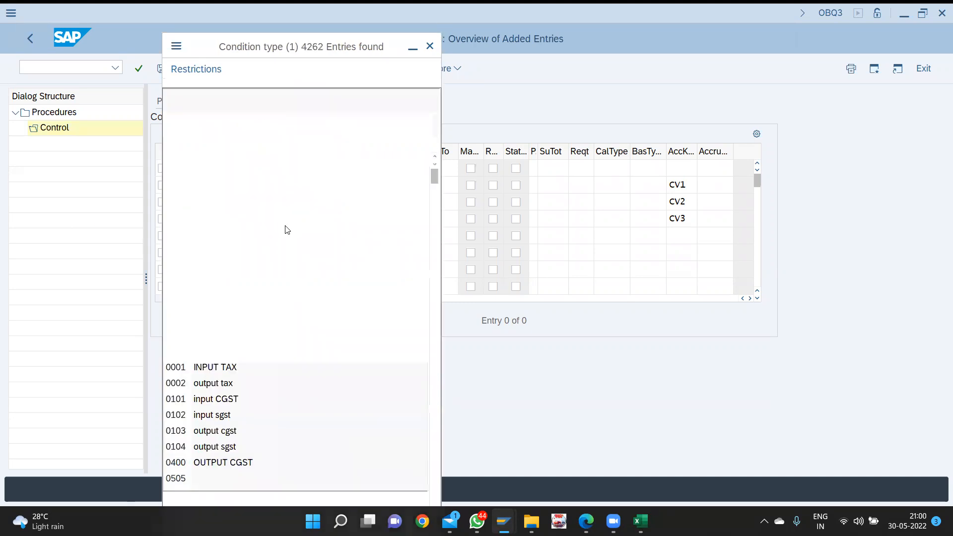
key("ctrl+f")
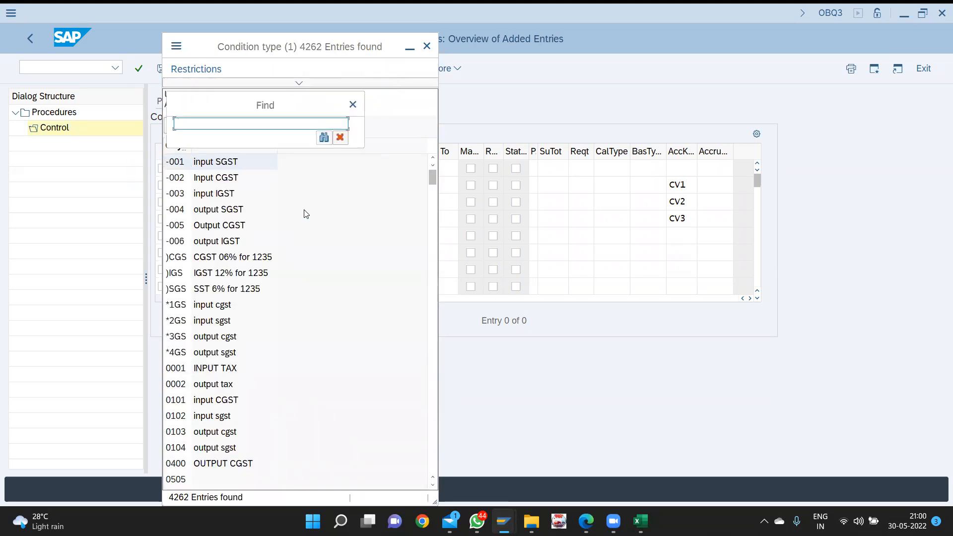
type("cvc4")
key("Return")
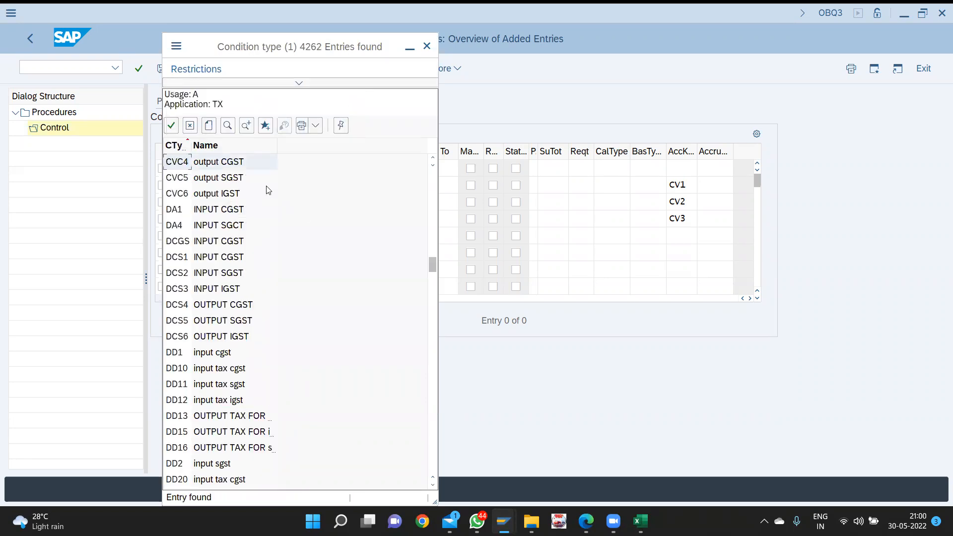
double_click(239, 170)
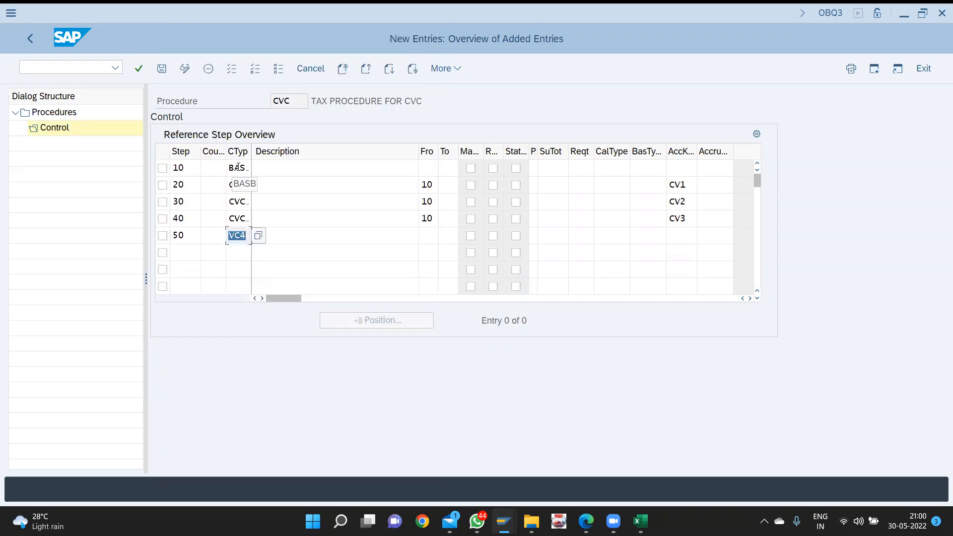
- Give step 50 From step 10 and account key CV4, and enter step 60
key("Tab")
type("10")
key("Tab")
key("Tab")
key("Tab")
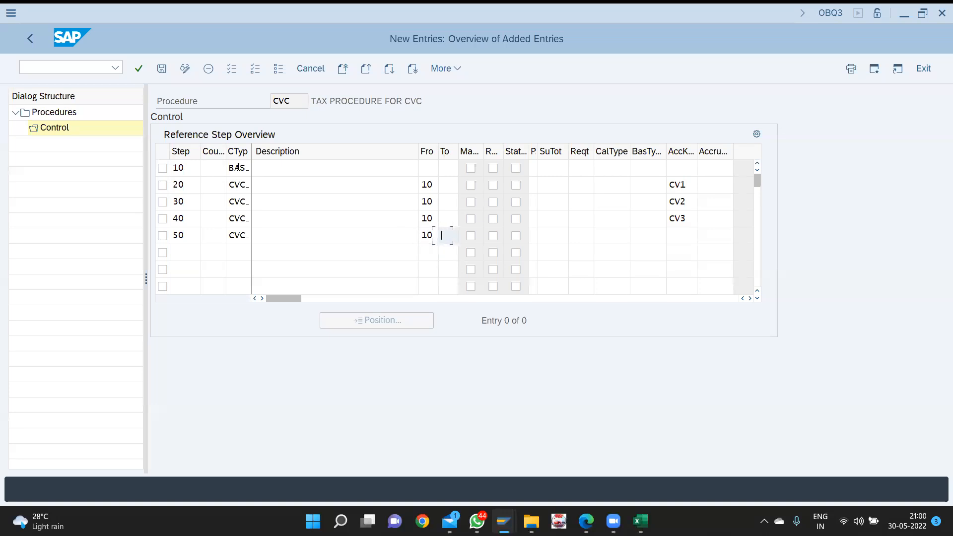
key("Tab")
key("Tab")
key("Tab")
key("Tab")
key("Tab")
key("Tab")
key("Tab")
key("F4")
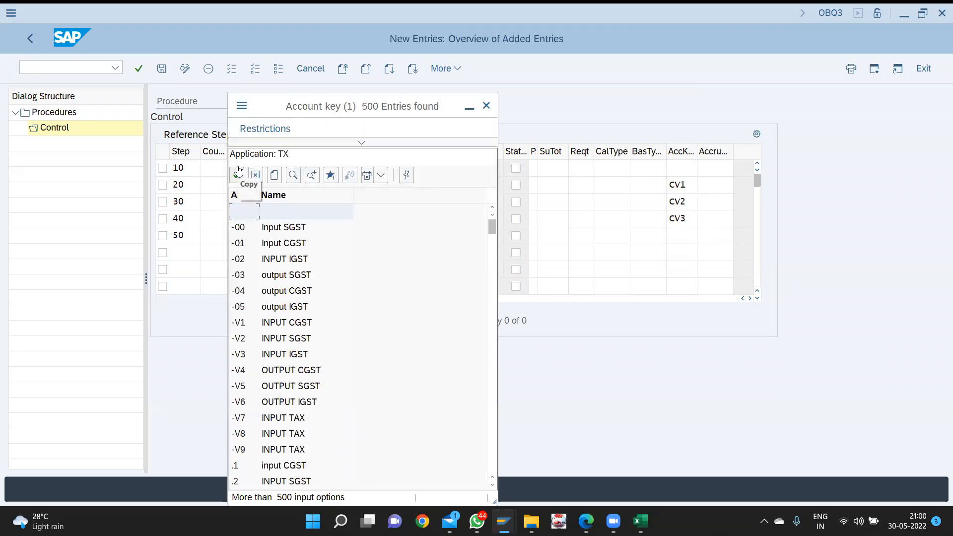
left_click(341, 143)
left_click(392, 236)
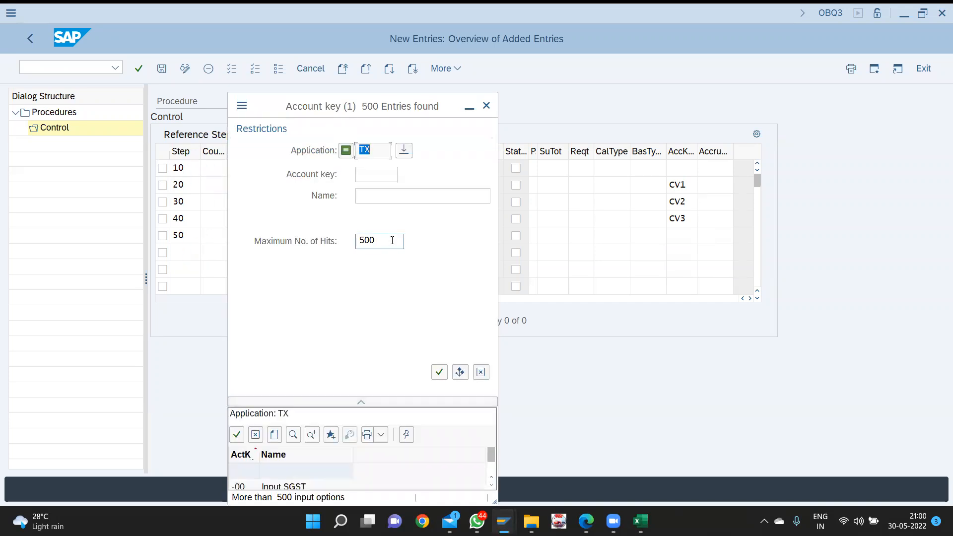
type("9999")
key("Return")
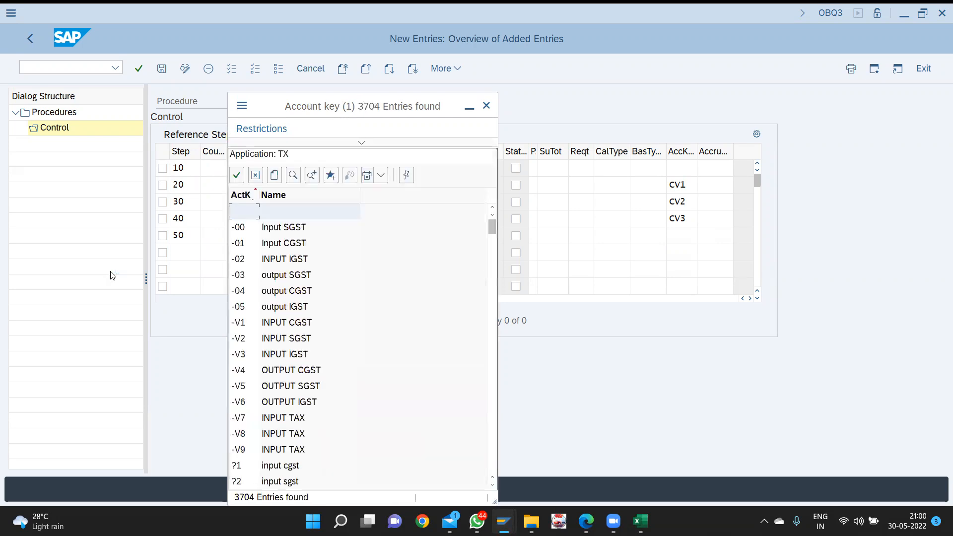
key("ctrl+f")
type("cv")
key("Return")
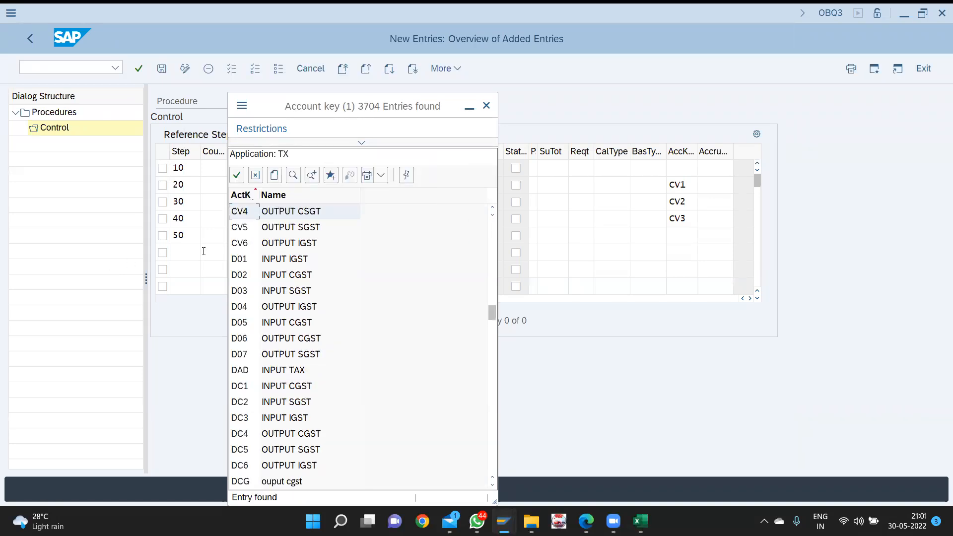
key("Return")
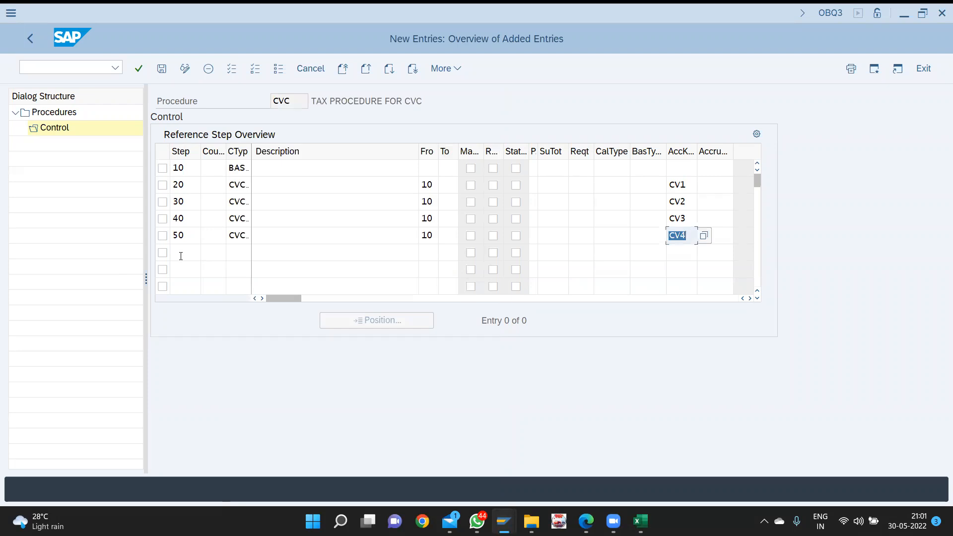
left_click(181, 256)
type("60")
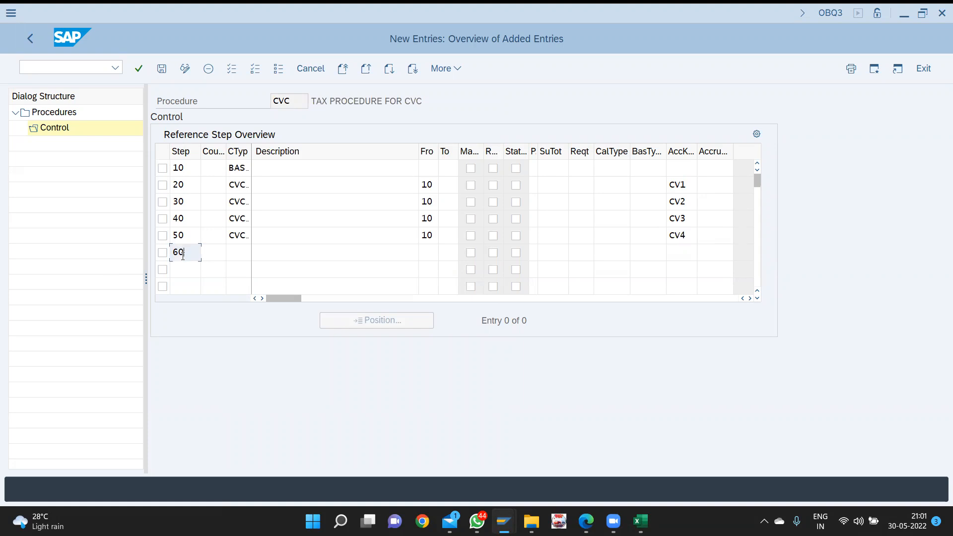
- Set step 60's condition type to CVC5, searching the list with 9999 max hits
key("Tab")
key("Tab")
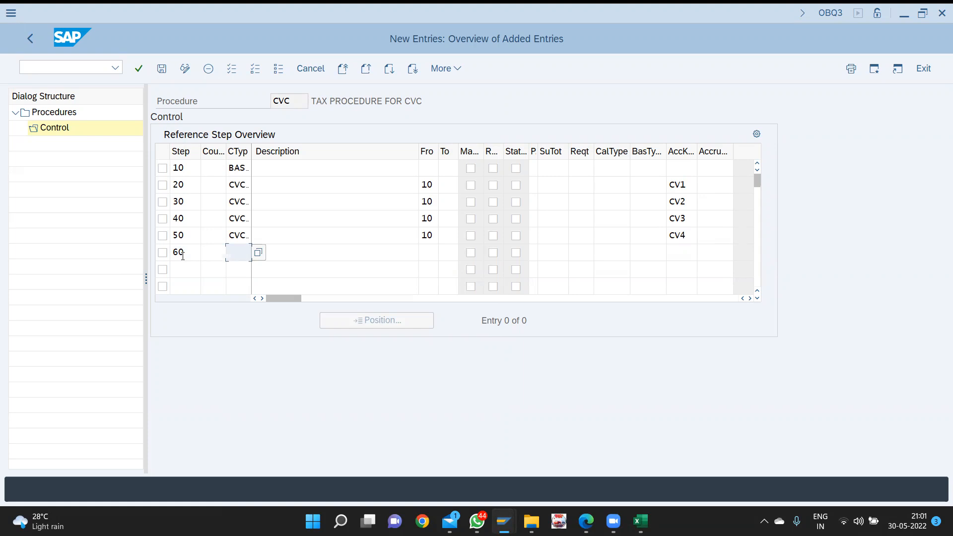
key("F4")
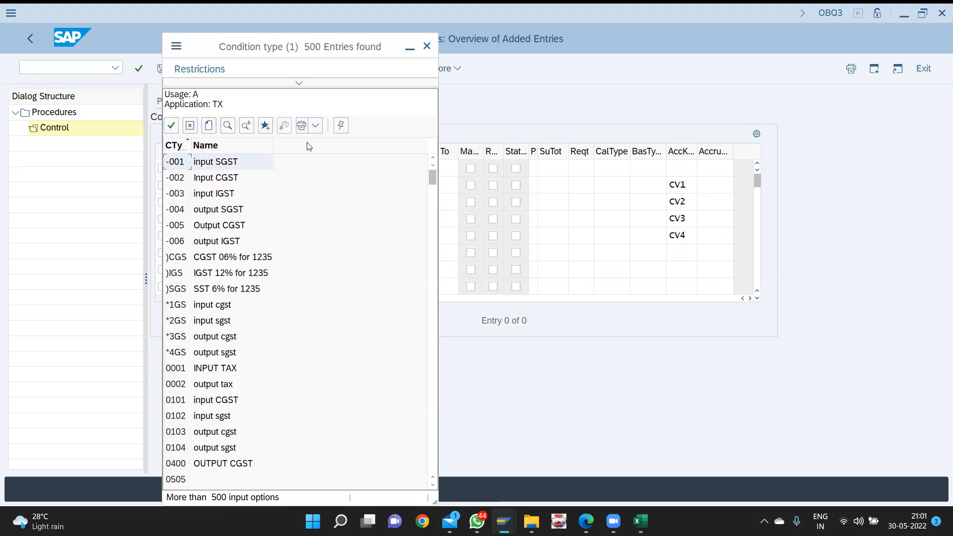
left_click(301, 83)
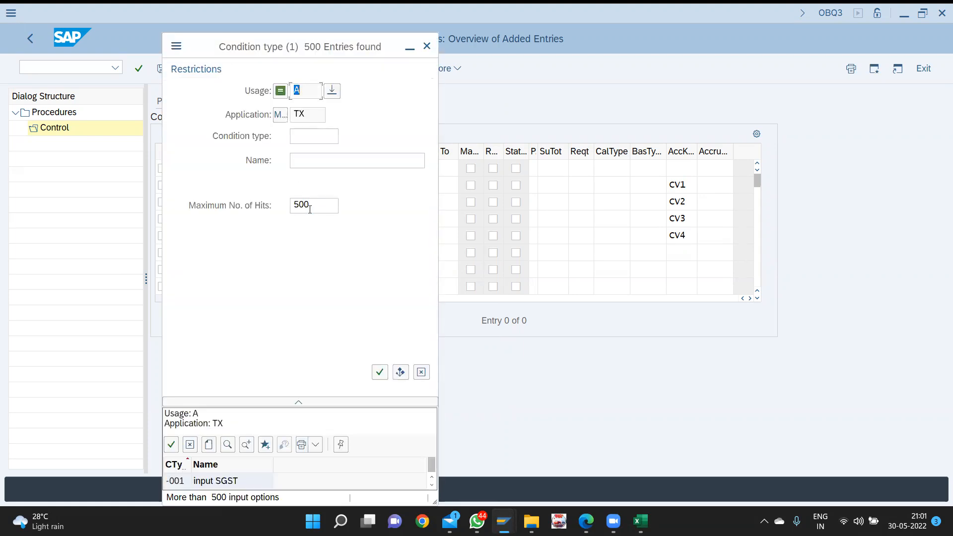
double_click(313, 207)
type("9999")
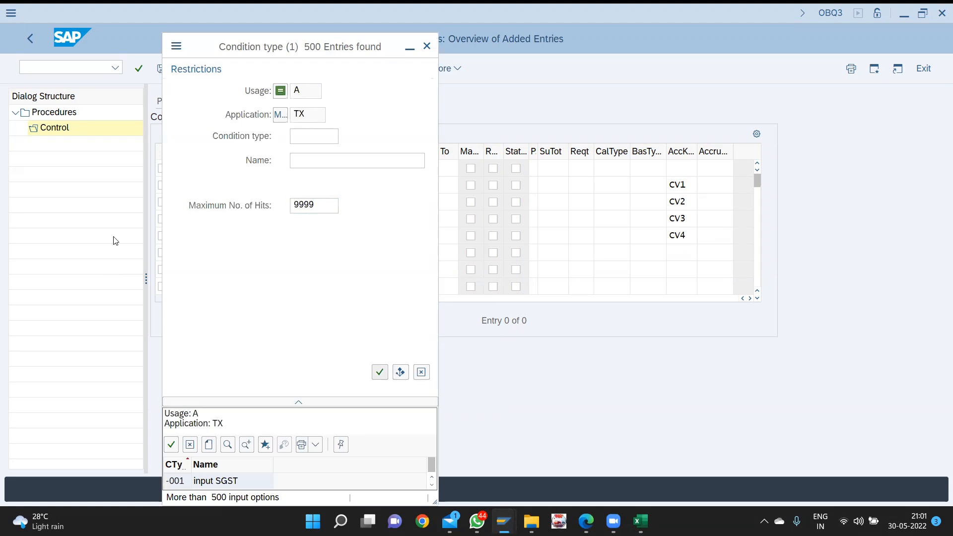
key("Return")
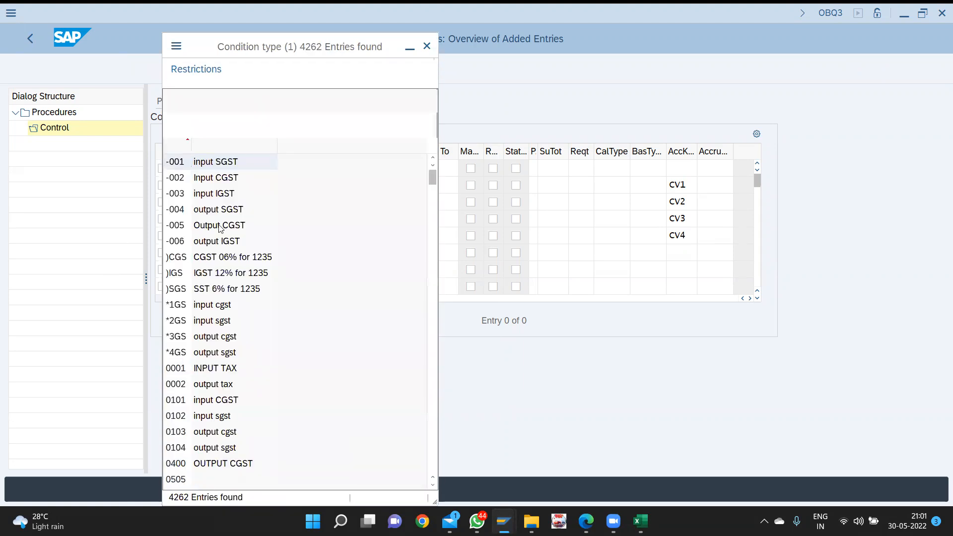
left_click(218, 195)
key("ctrl+f")
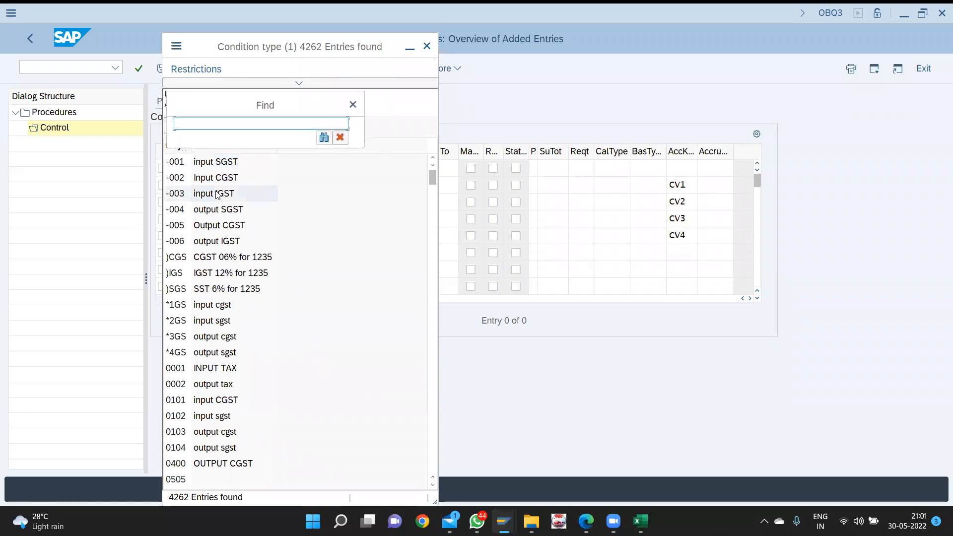
type("cvc5")
key("Return")
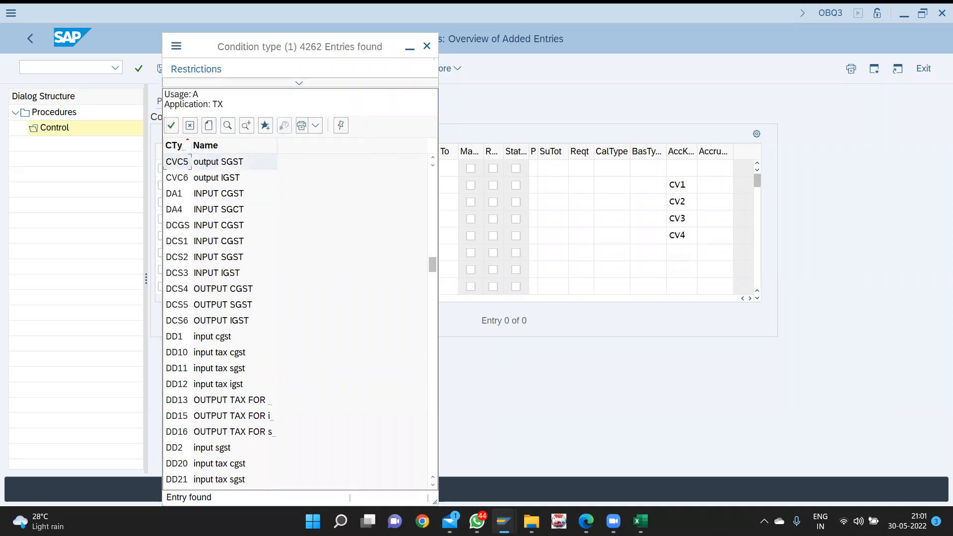
double_click(222, 165)
- Give step 60 From step 10 and account key CV5, and start the next row
key("Tab")
key("Tab")
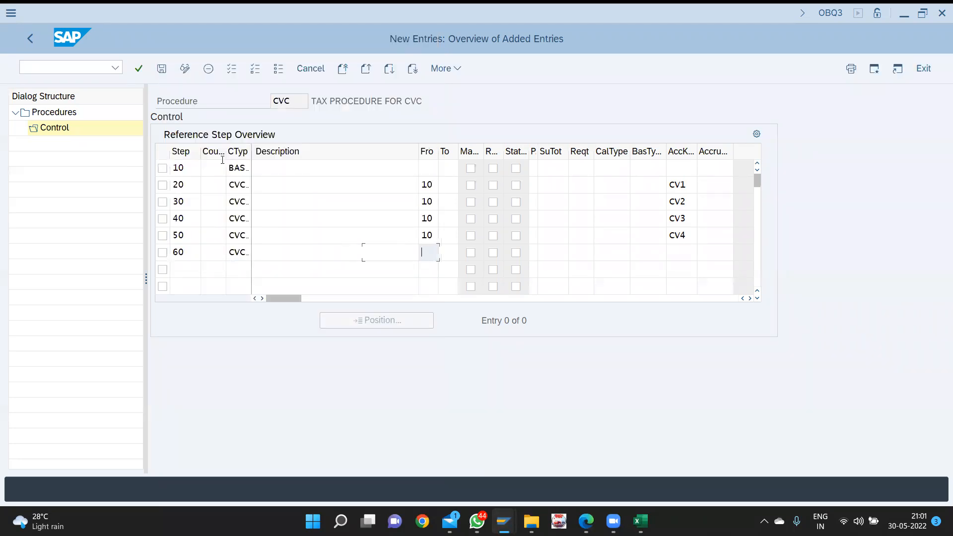
type("10")
key("Tab")
key("Tab")
key("Tab")
key("Tab")
key("Tab")
key("Tab")
key("Tab")
key("Tab")
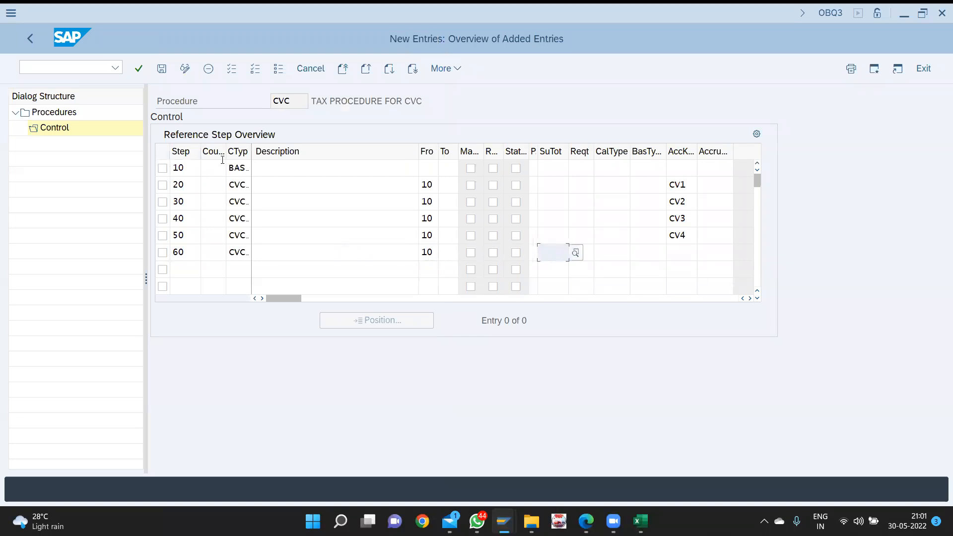
key("Tab")
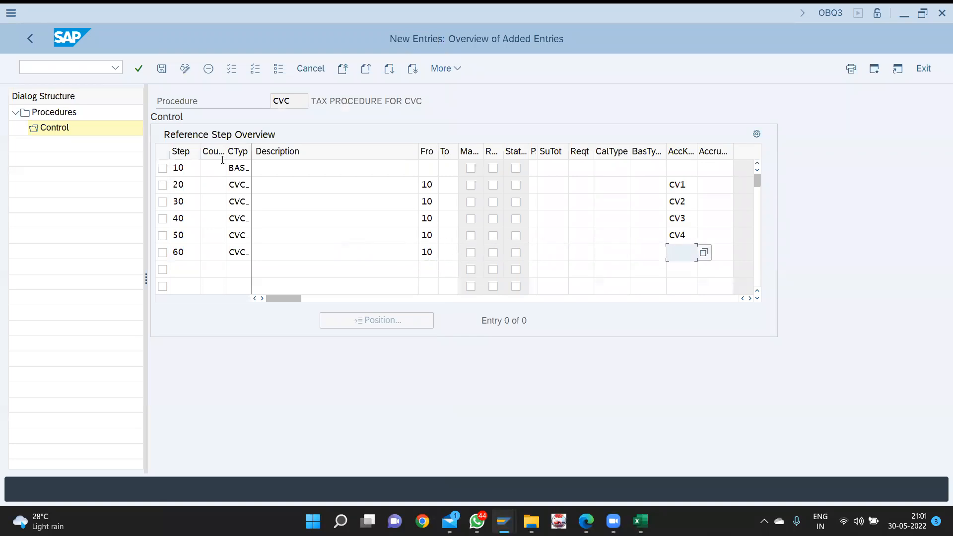
key("F4")
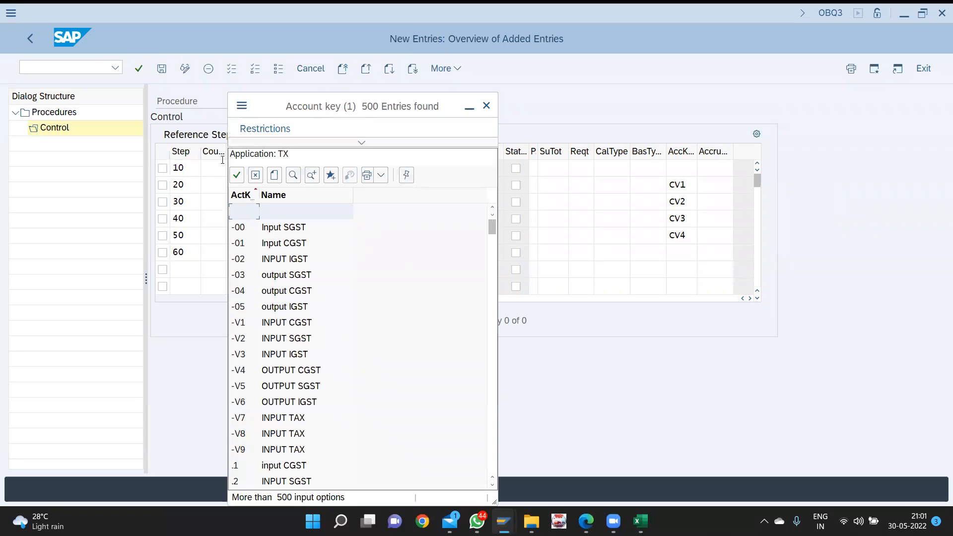
left_click(341, 144)
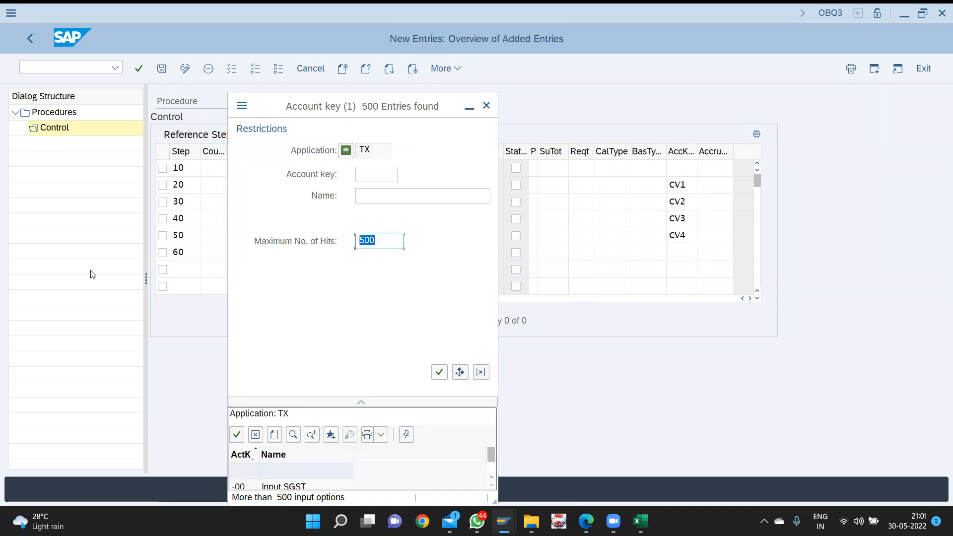
type("9999")
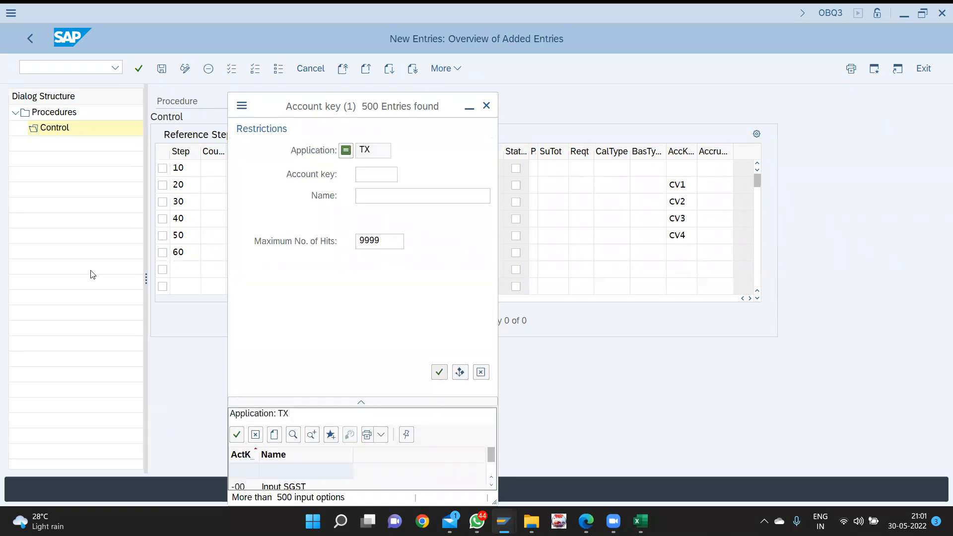
key("Return")
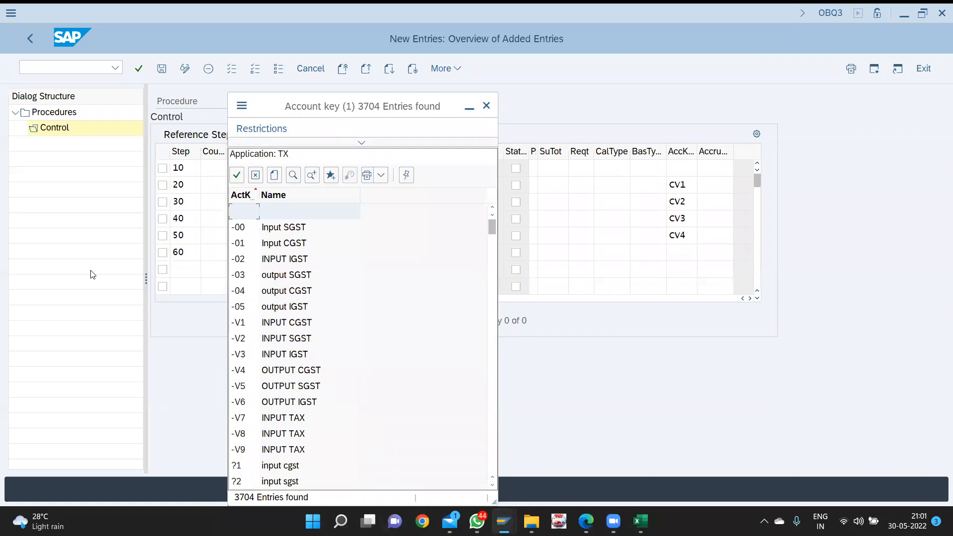
key("ctrl+f")
type("cv5")
key("Return")
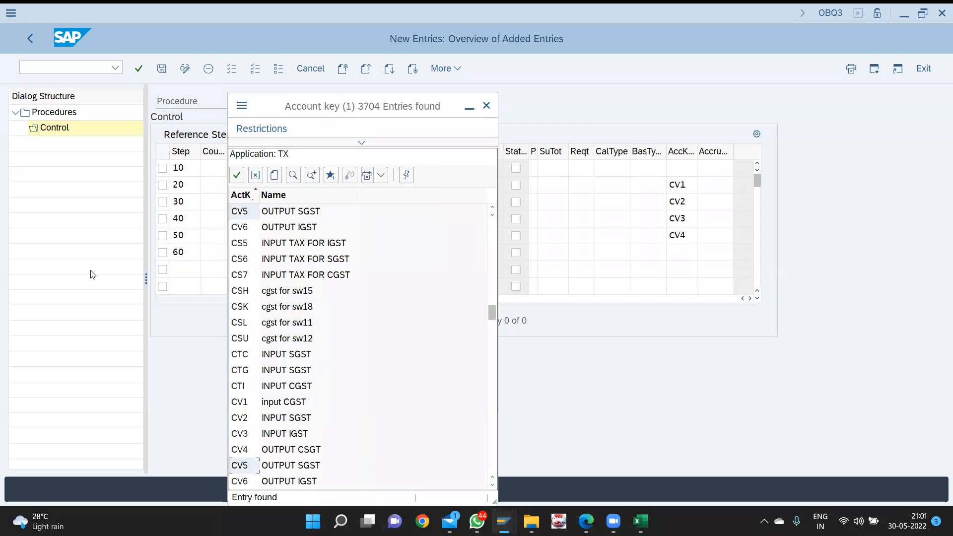
double_click(277, 210)
left_click(191, 268)
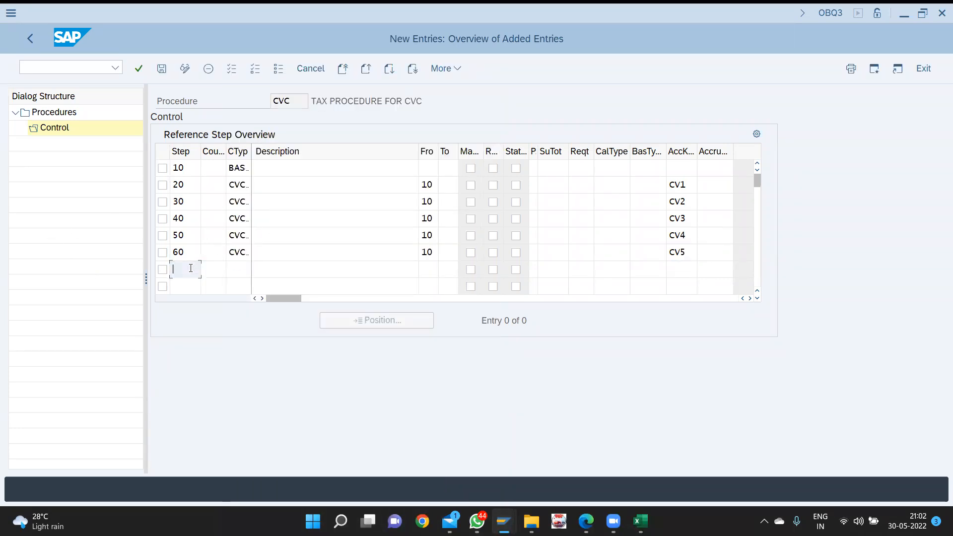
- Enter step 70 with condition type CVC6, found after raising max hits to 9999
type("70")
key("Tab")
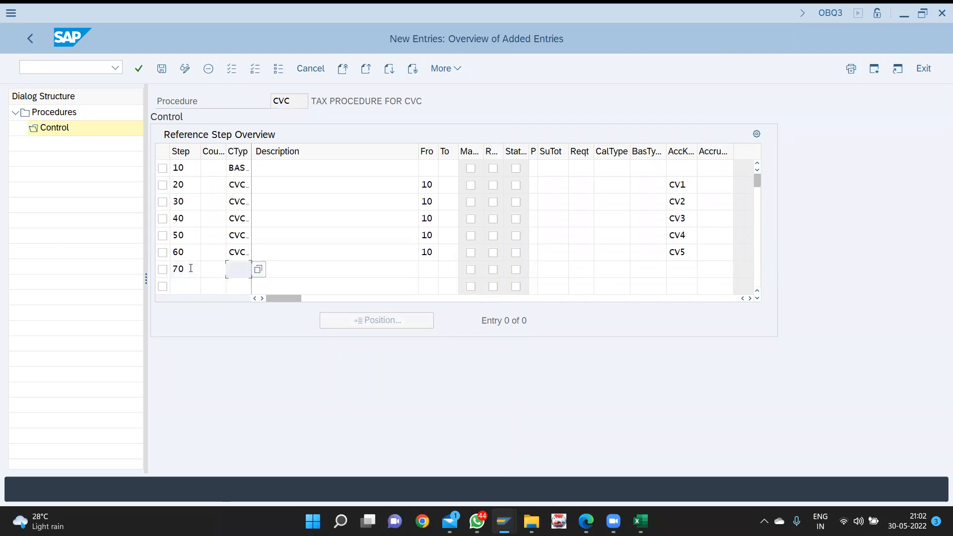
key("F4")
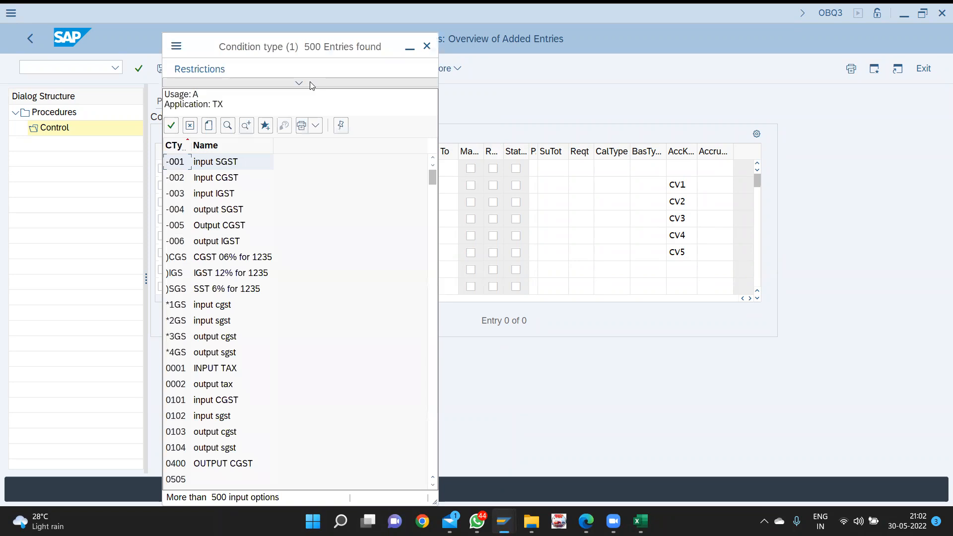
left_click(312, 85)
double_click(323, 204)
type("9999")
key("Return")
key("ctrl+f")
type("cv")
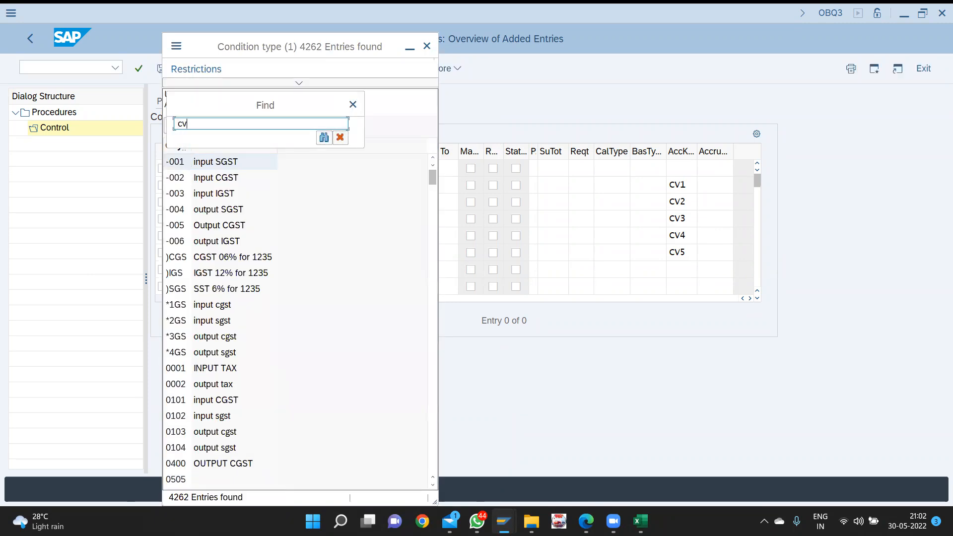
type("c6")
key("Return")
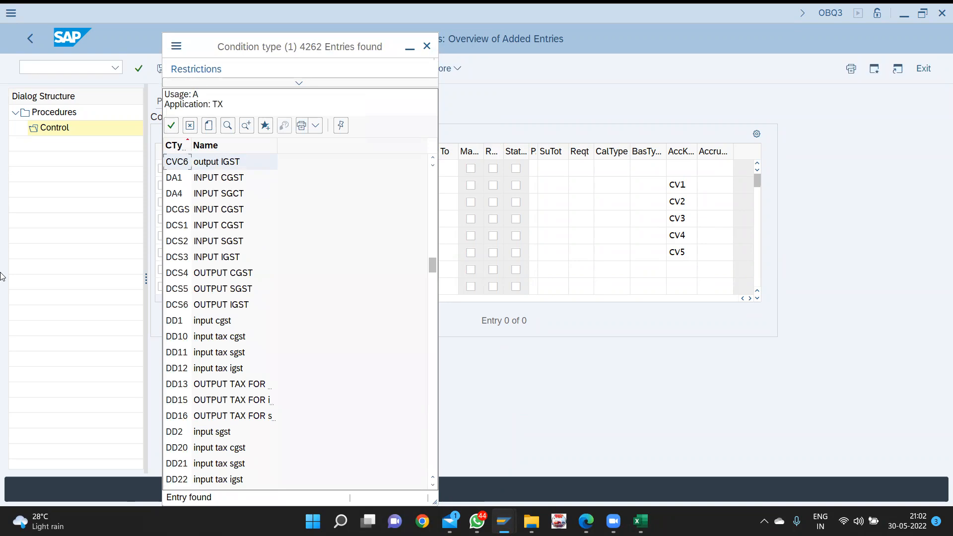
double_click(200, 162)
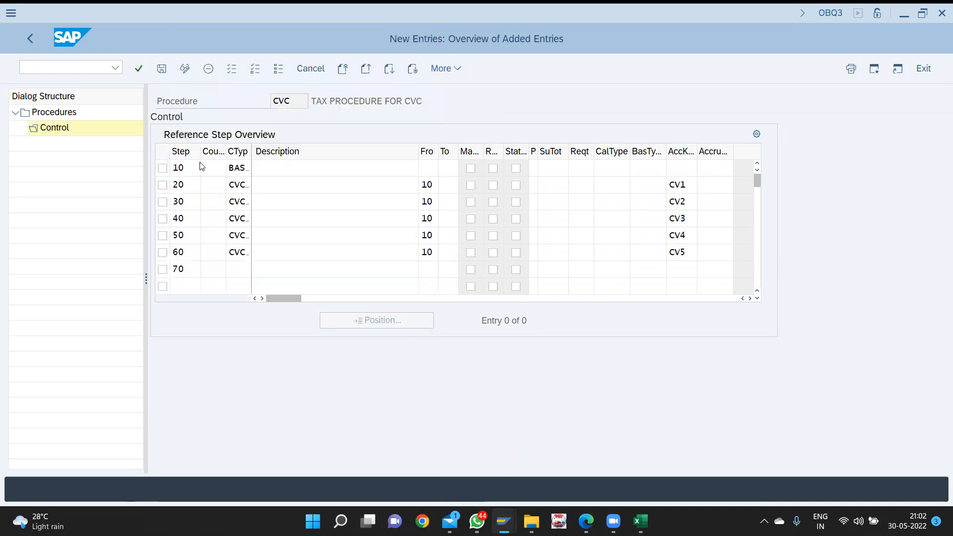
- Set step 70's From step to 10
key("Tab")
type("10")
key("Tab")
key("Tab")
key("Tab")
key("Tab")
key("Tab")
key("Tab")
key("Tab")
key("Tab")
key("Tab")
type("cv")
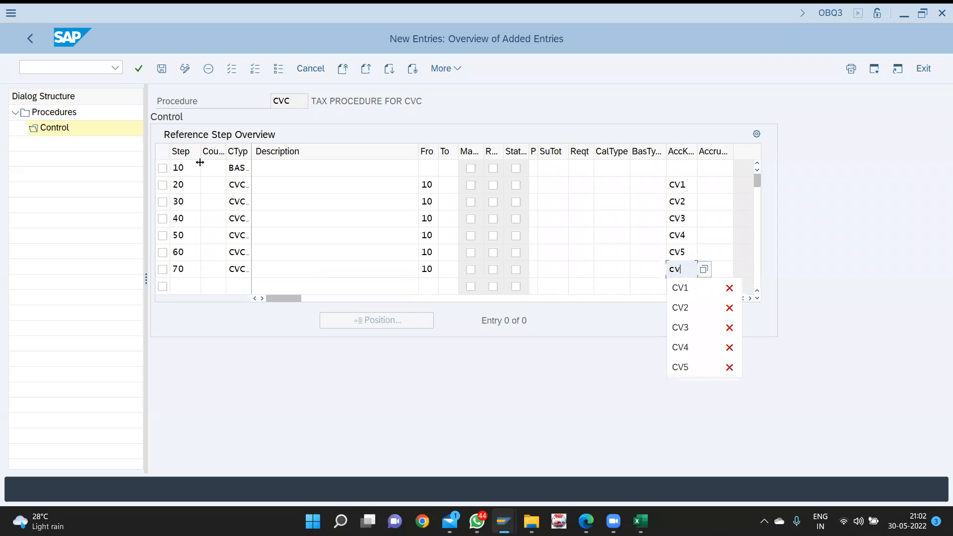
key("BackSpace")
key("BackSpace")
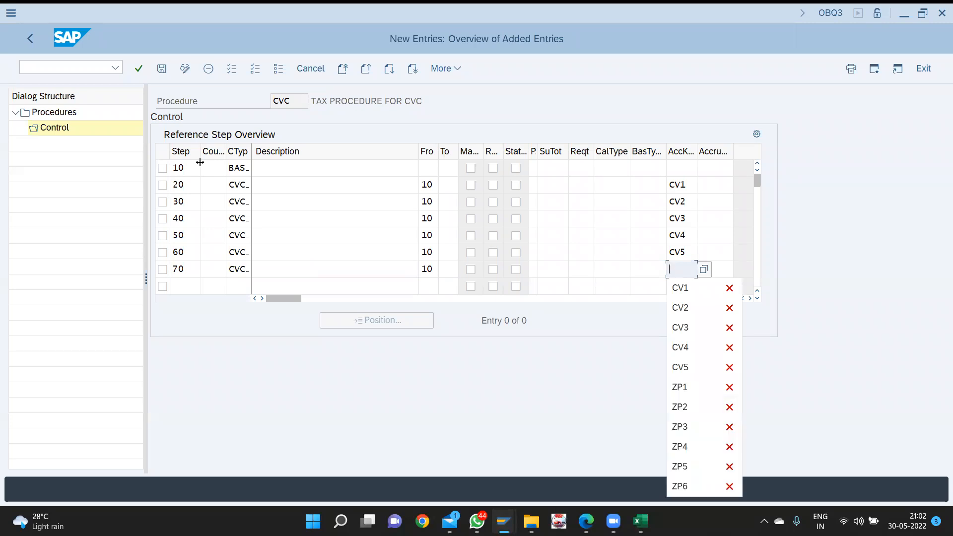
- Assign account key CV6 to step 70 and save procedure CVC
key("F4")
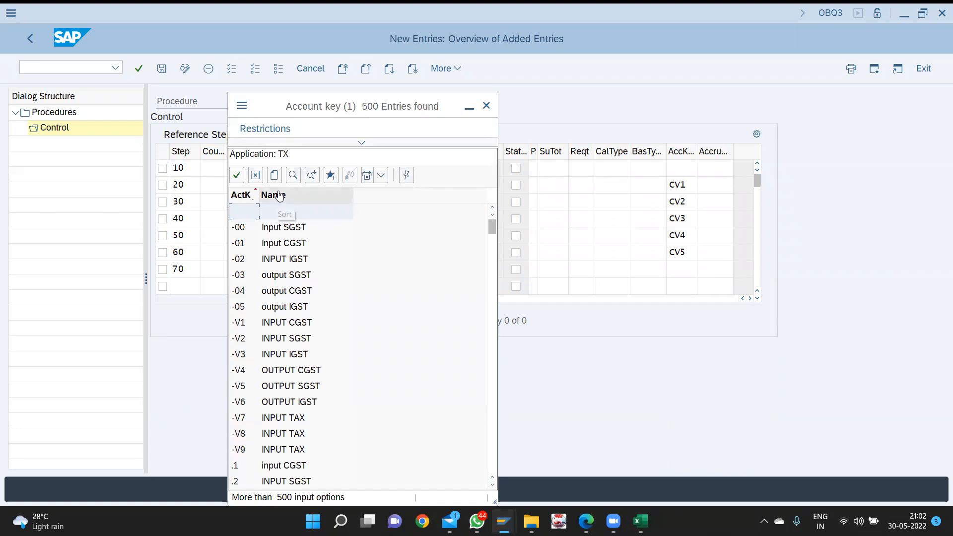
left_click(381, 147)
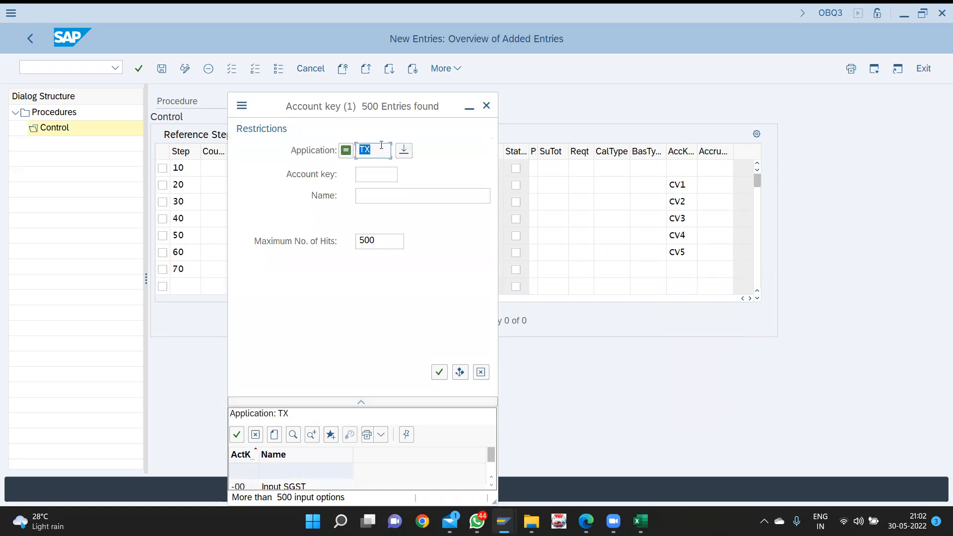
double_click(377, 241)
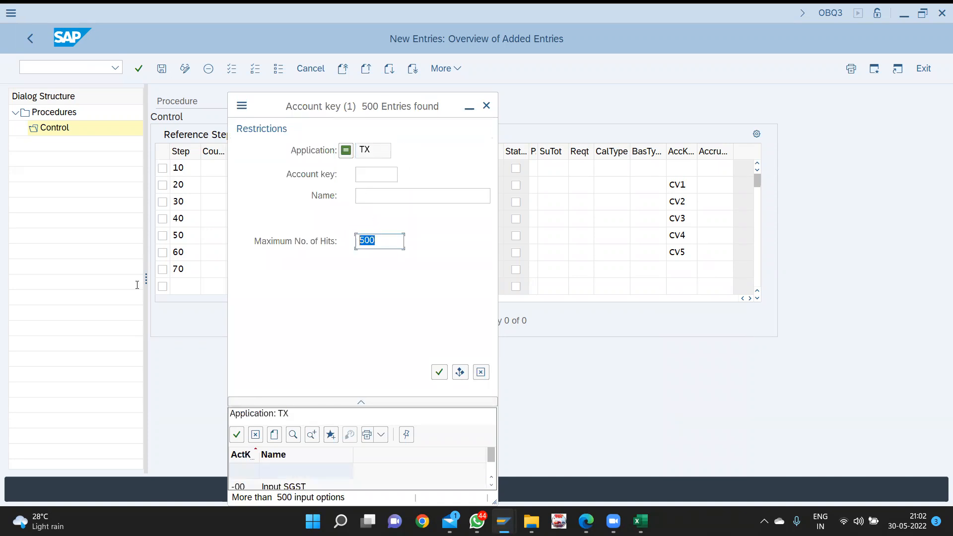
type("9999")
key("Tab")
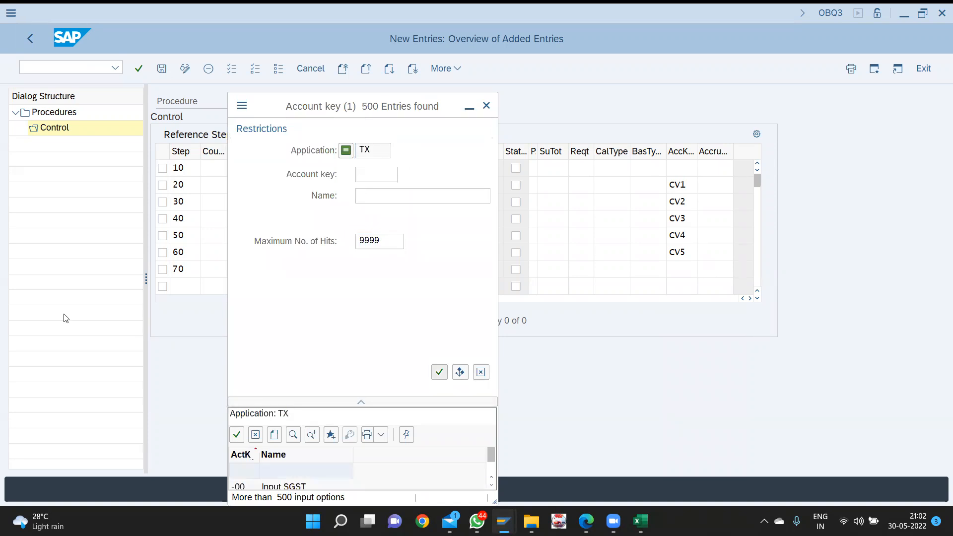
key("Return")
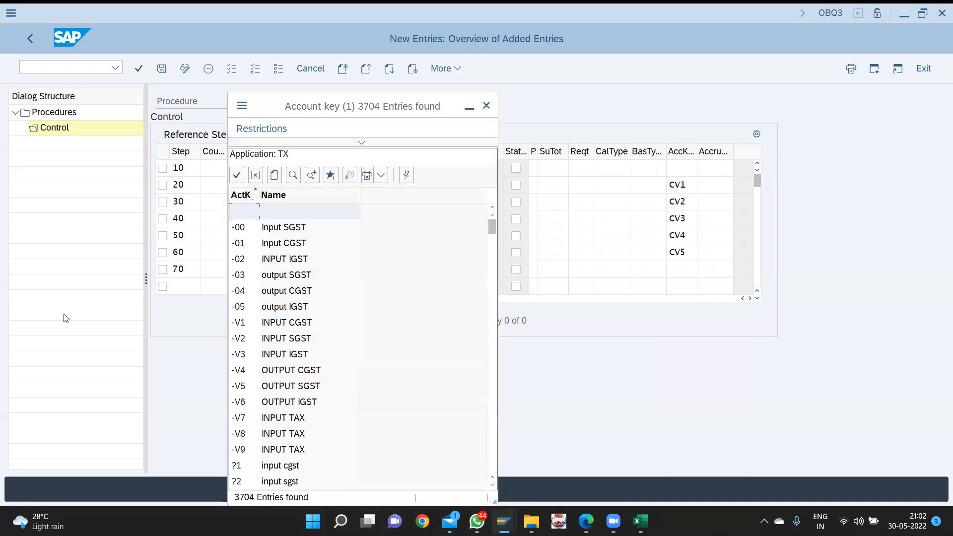
key("ctrl+f")
type("cv")
type("6")
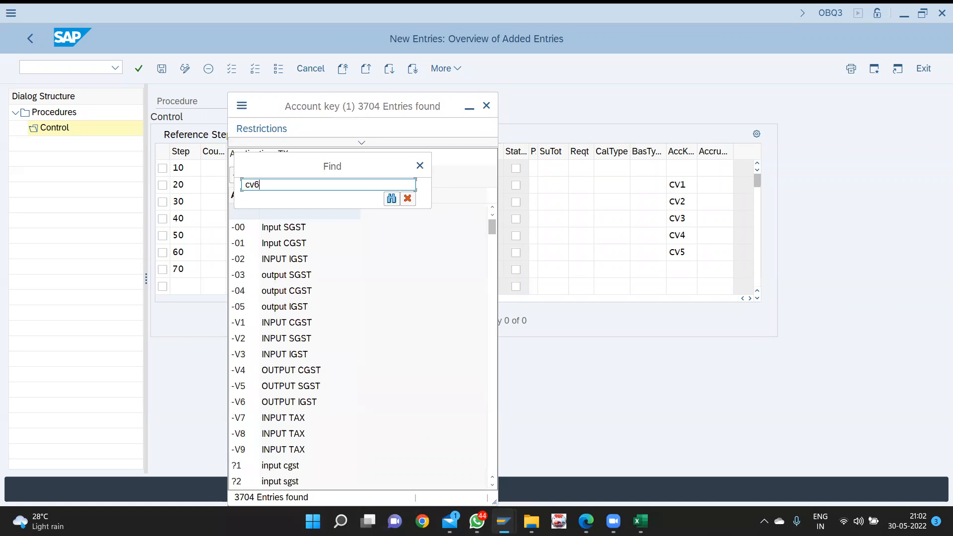
key("Return")
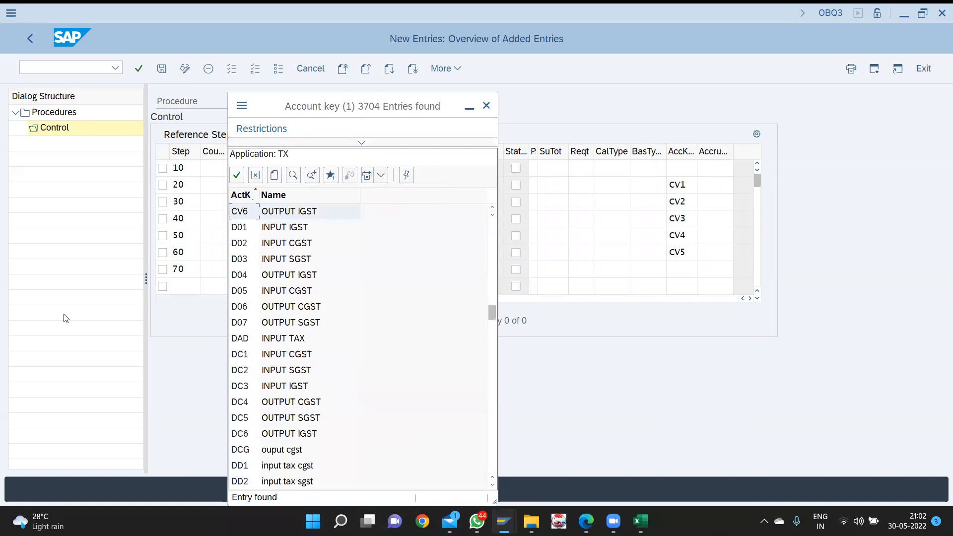
double_click(287, 211)
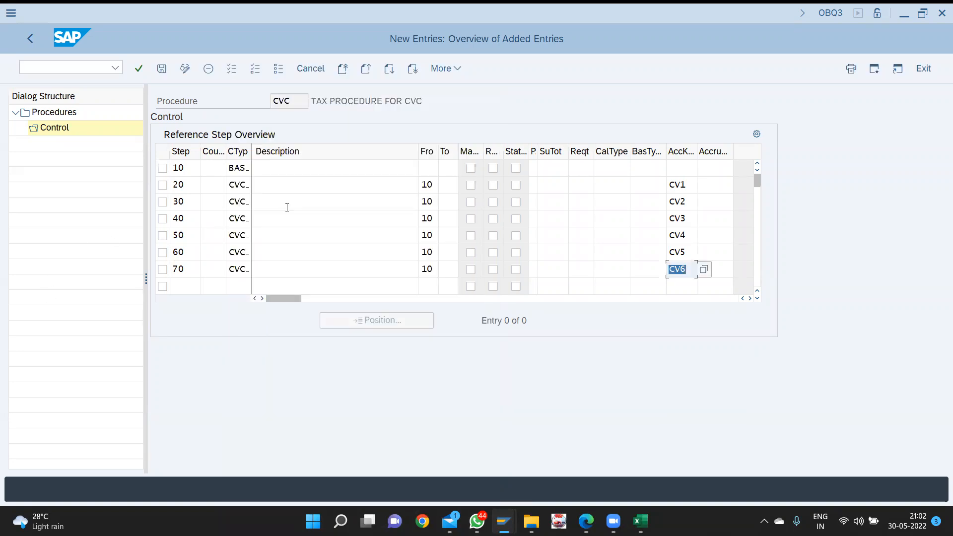
key("ctrl+s")
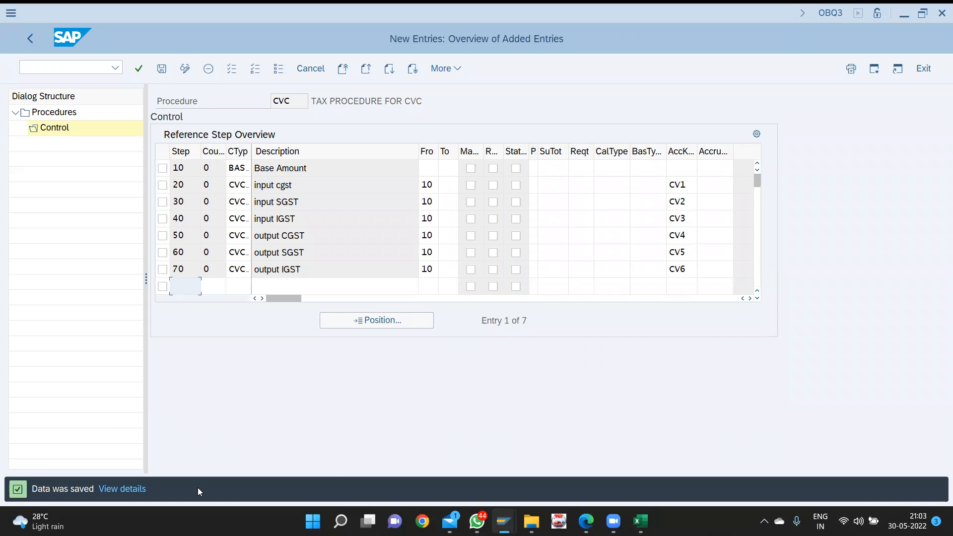
- Switch from SAP to another open window after the save
key("alt+Tab")
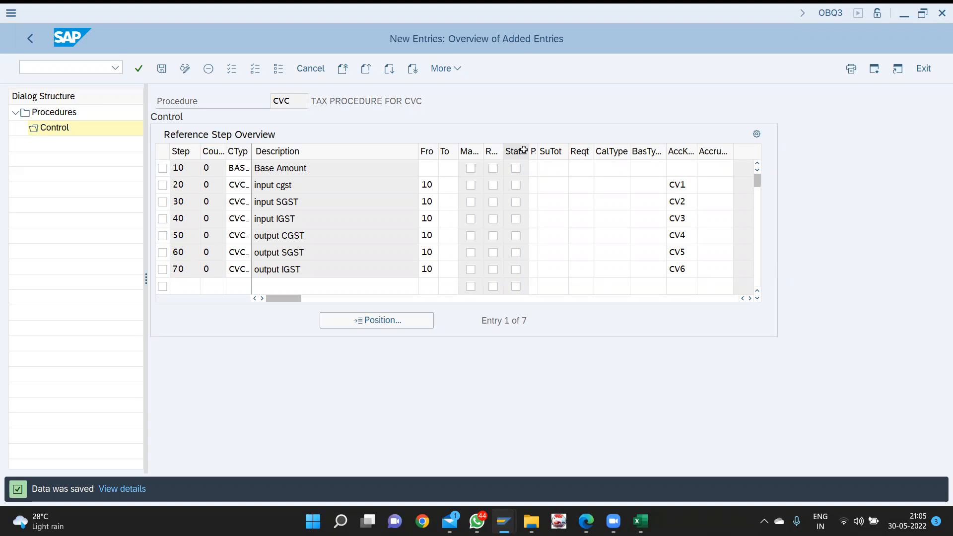
- Open OBBG's country-to-calculation-procedure assignment and look up a country
left_click(101, 68)
type("/")
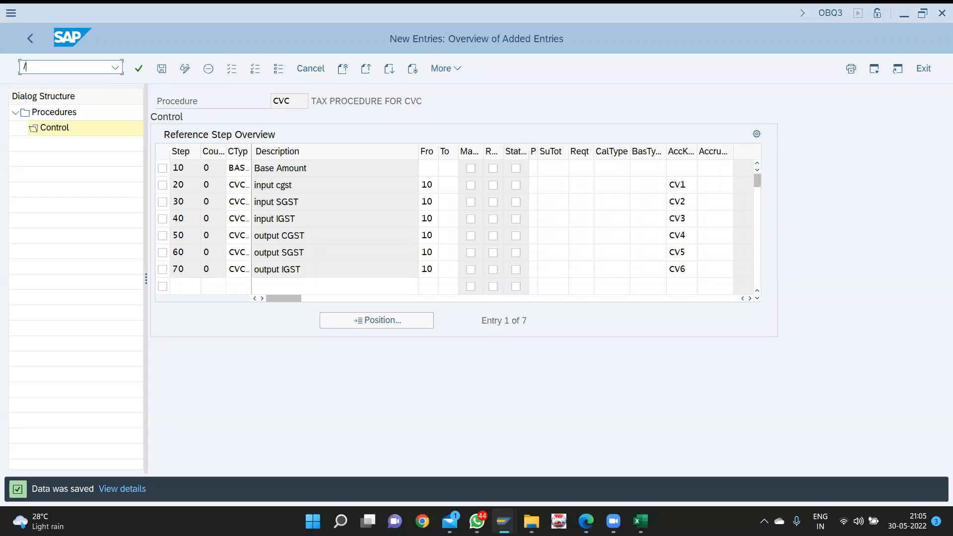
type("nobbg")
key("Return")
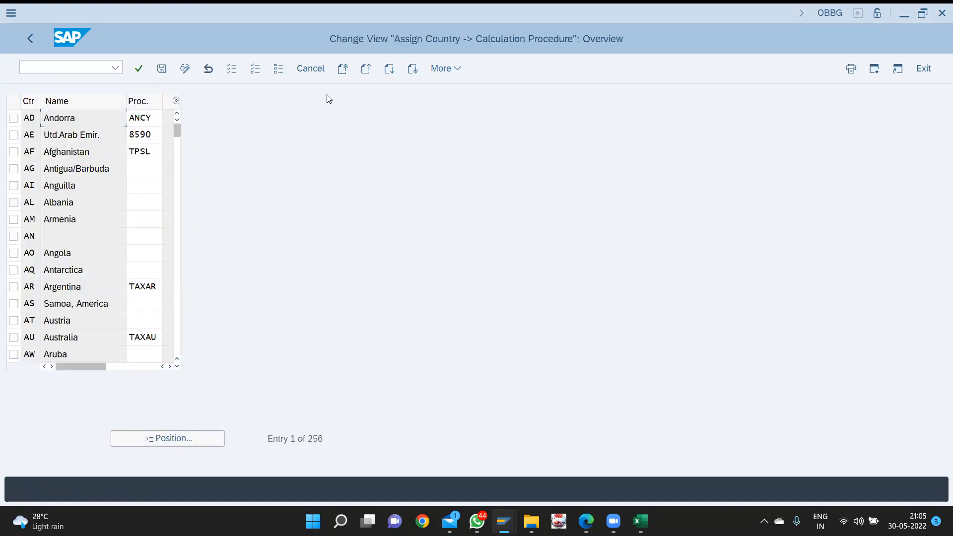
left_click(175, 439)
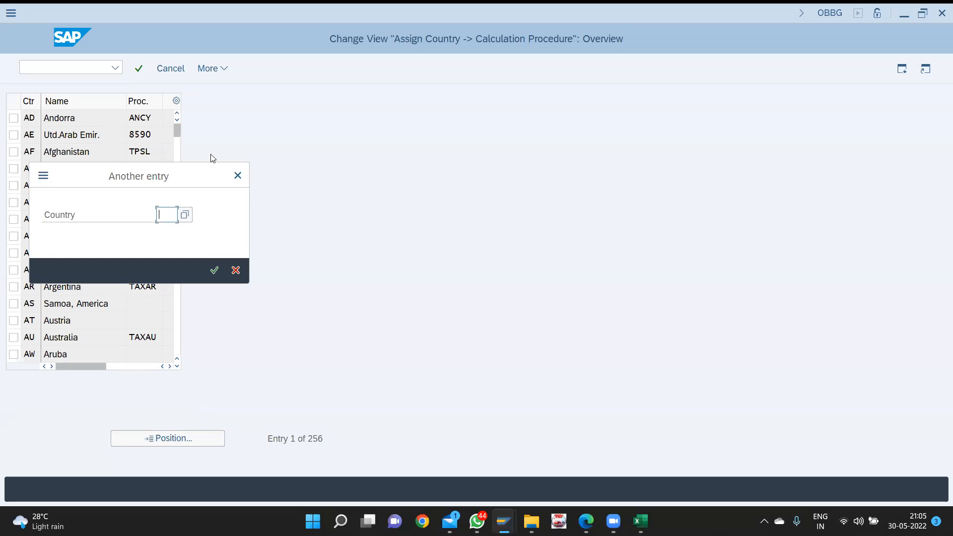
- Close the country lookup and OBBG window, and minimize the G/L account display
left_click(238, 175)
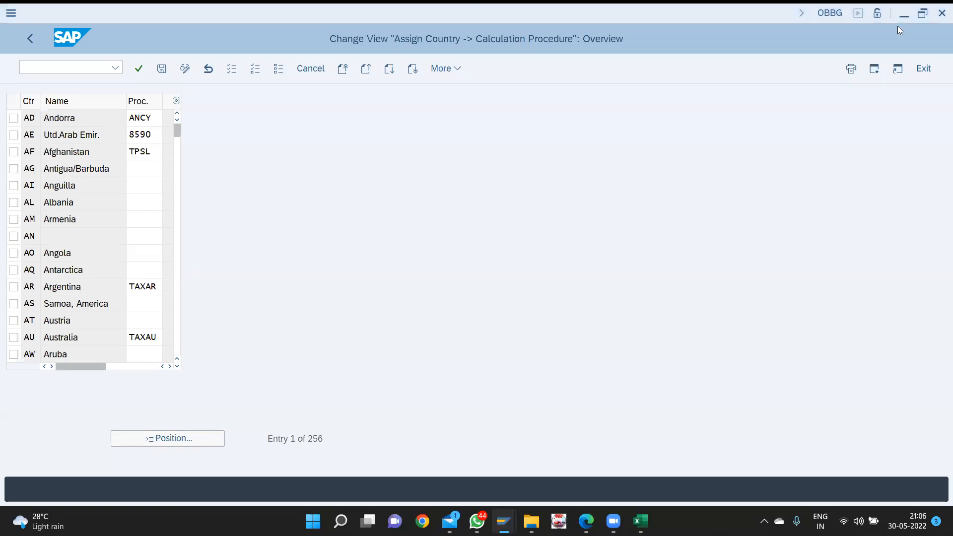
left_click(900, 12)
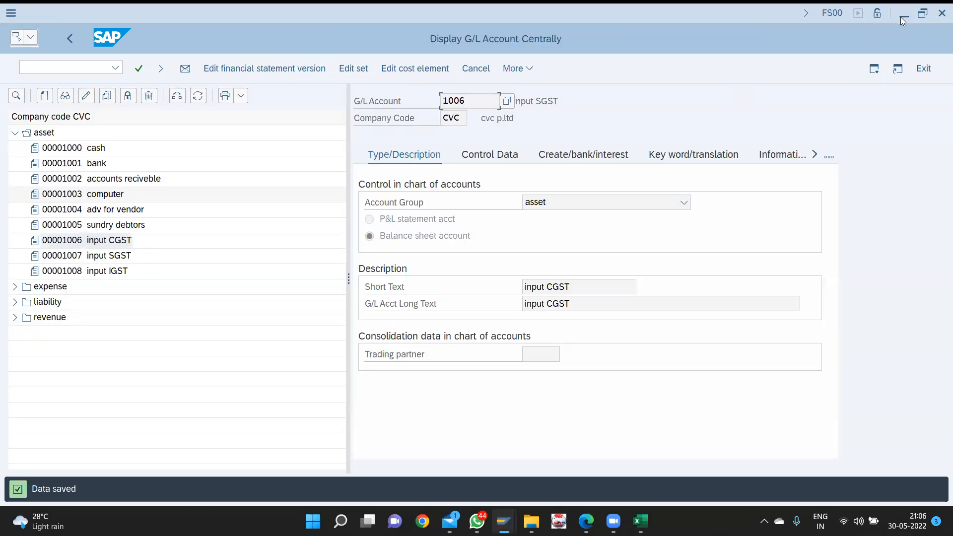
left_click(902, 18)
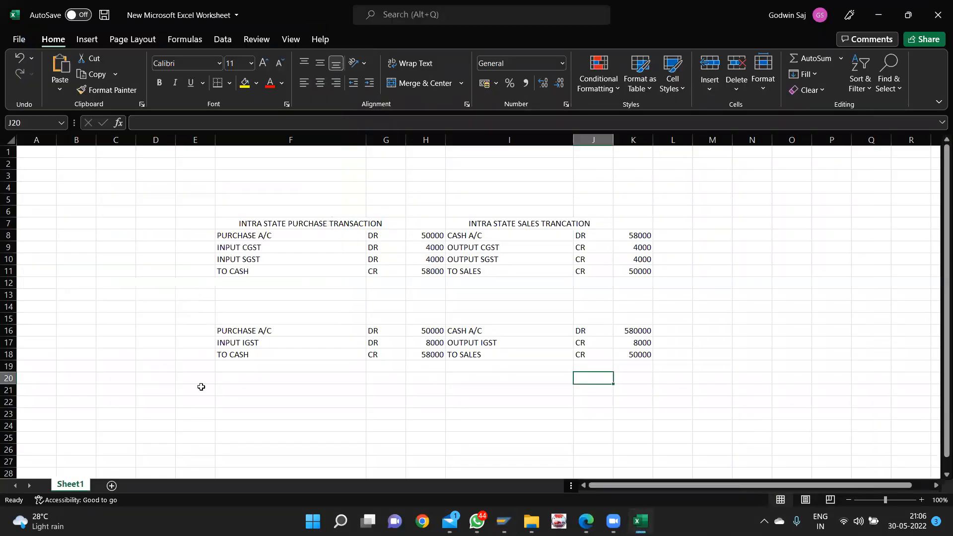
- Close the journal workbook without saving, relaunch Excel and open ATTENDENCE LIST
left_click(939, 5)
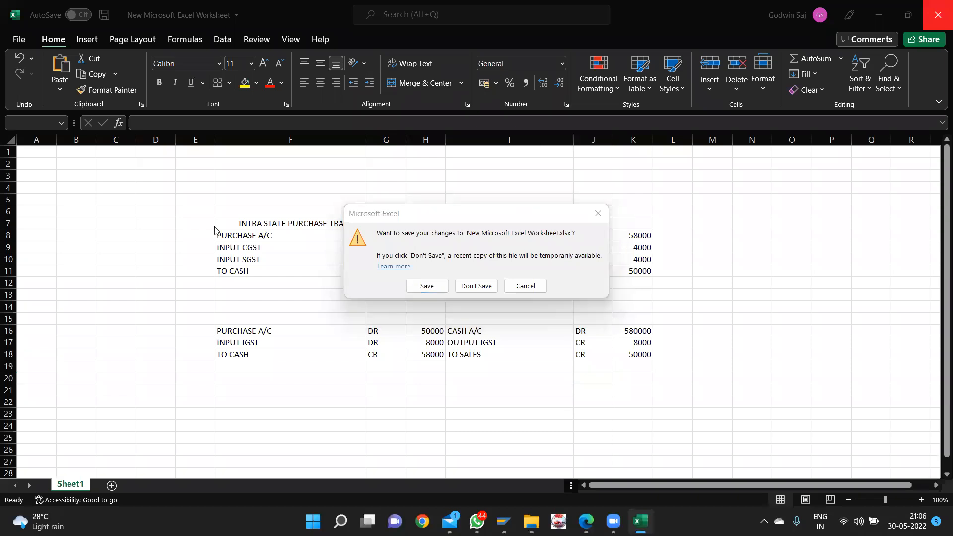
left_click(469, 286)
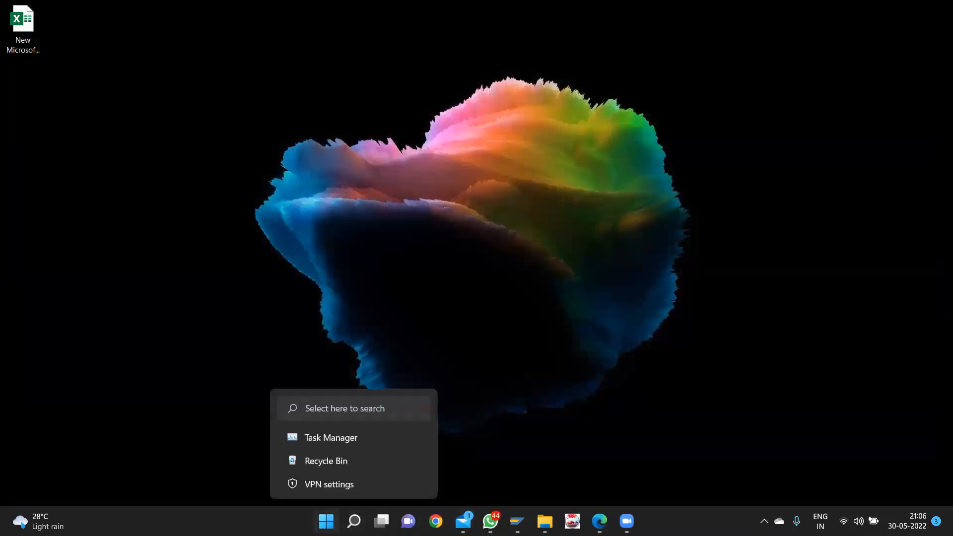
left_click(326, 522)
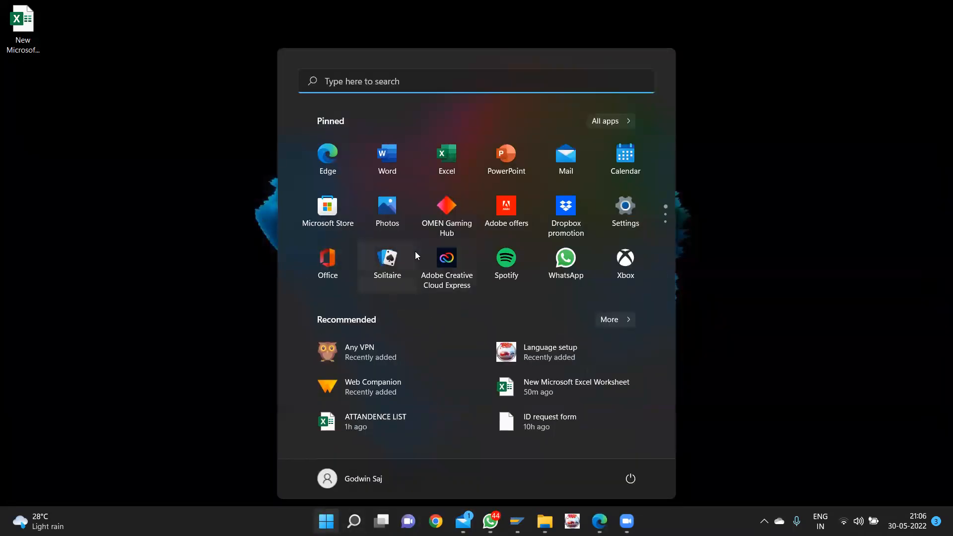
left_click(445, 163)
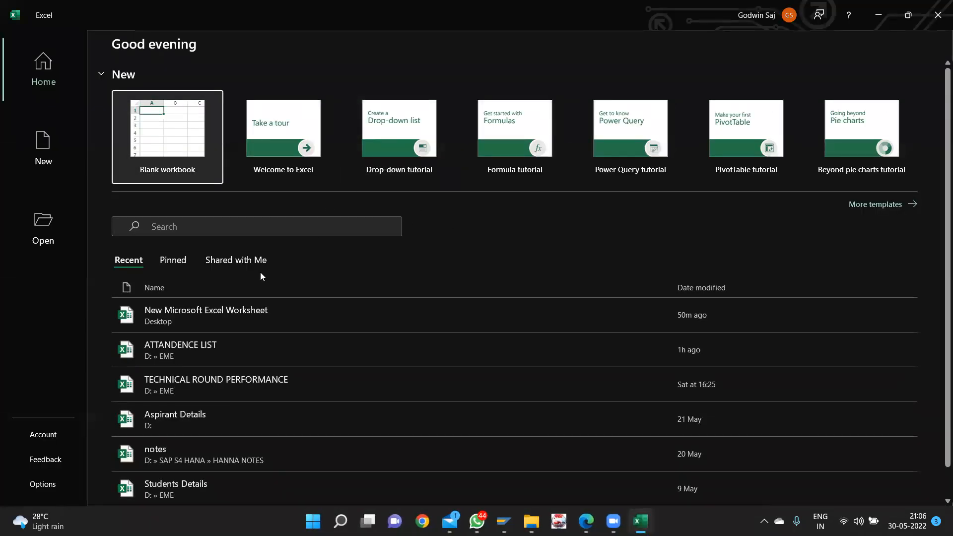
key("Return")
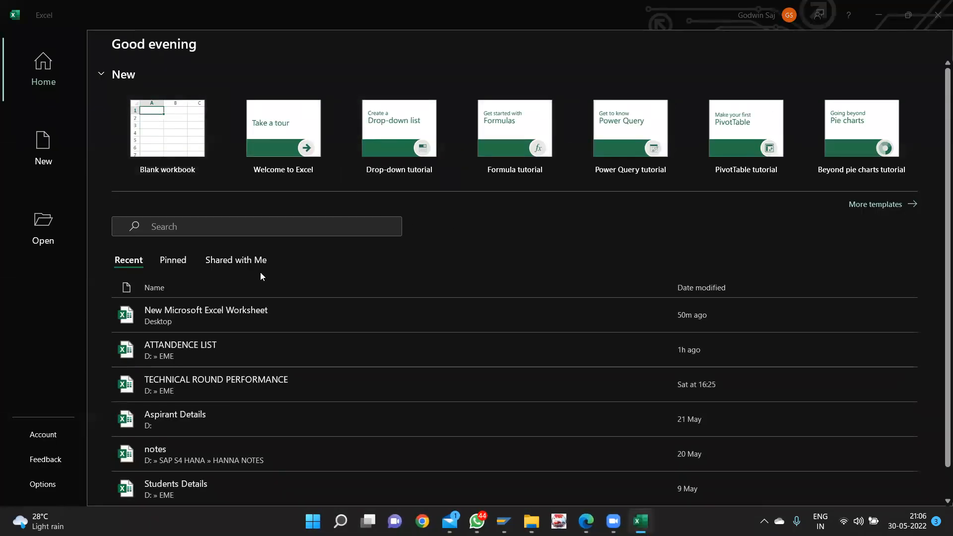
left_click(208, 349)
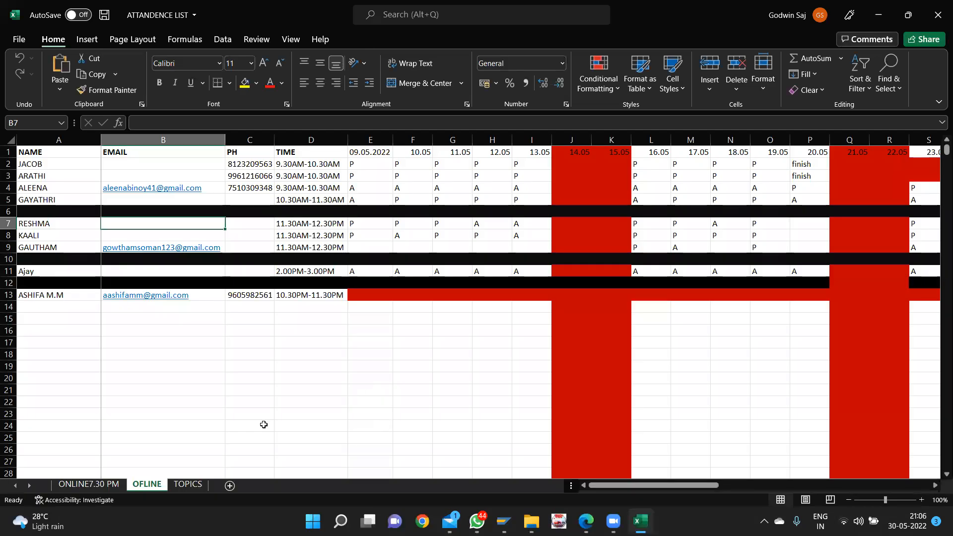
- Go to the ONLINE7.30 PM sheet and select cell AQ2 under 30.05
left_click(106, 486)
scroll(489, 361, "right", 6)
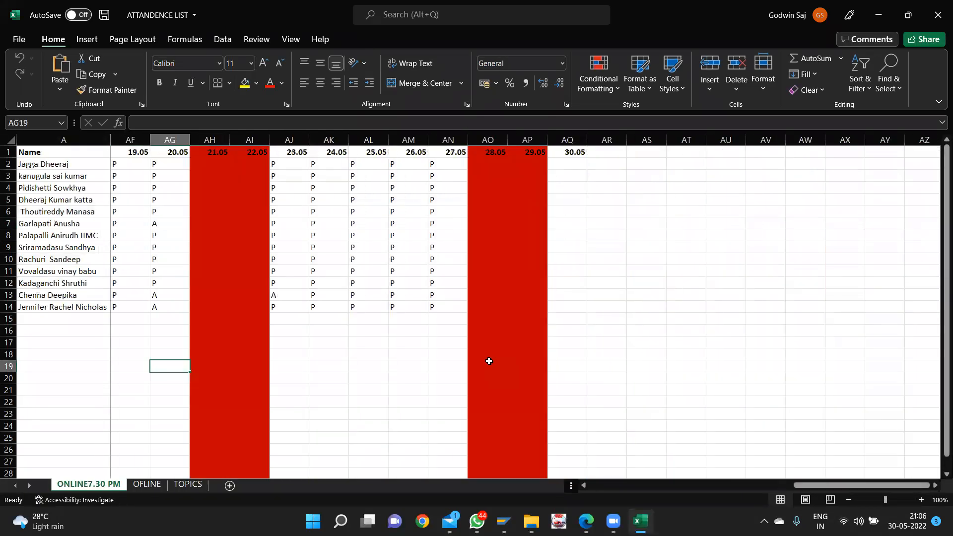
scroll(489, 360, "left", 3)
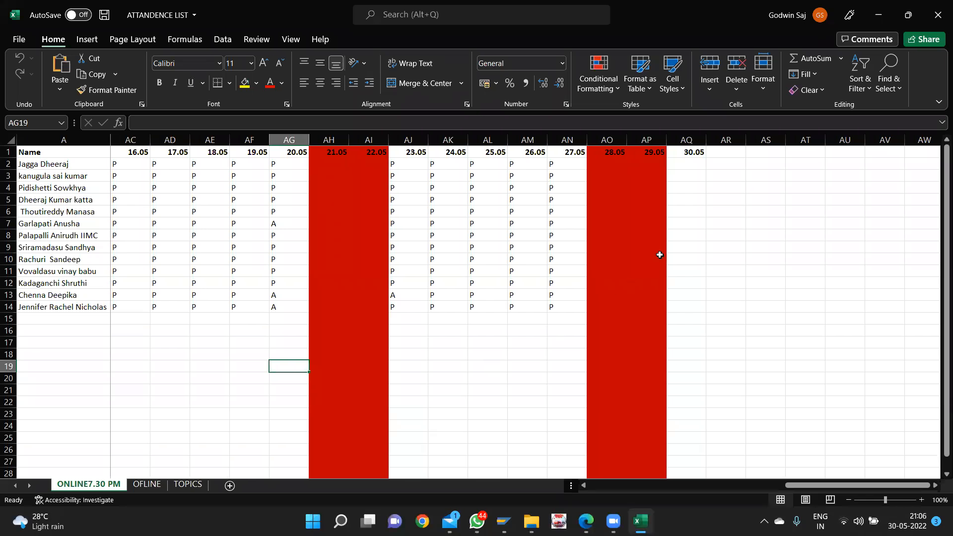
left_click(690, 163)
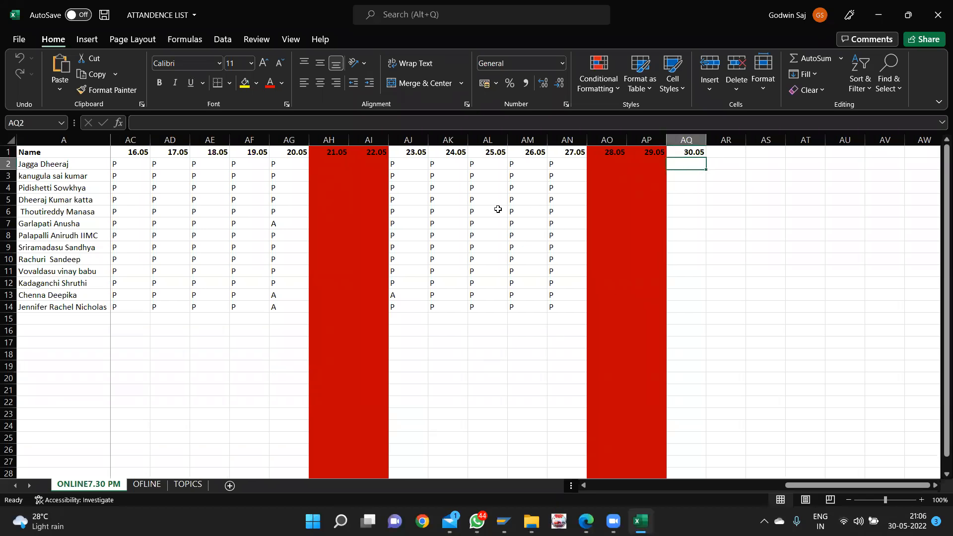
key("alt+Tab")
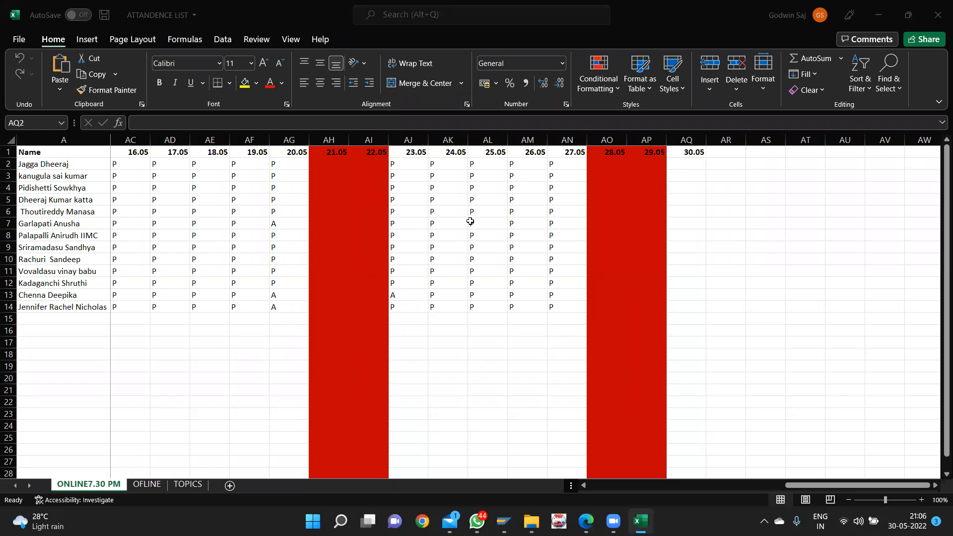
left_click(689, 162)
- Mark AQ2–AQ6 as P, P, A, P, P
type("P")
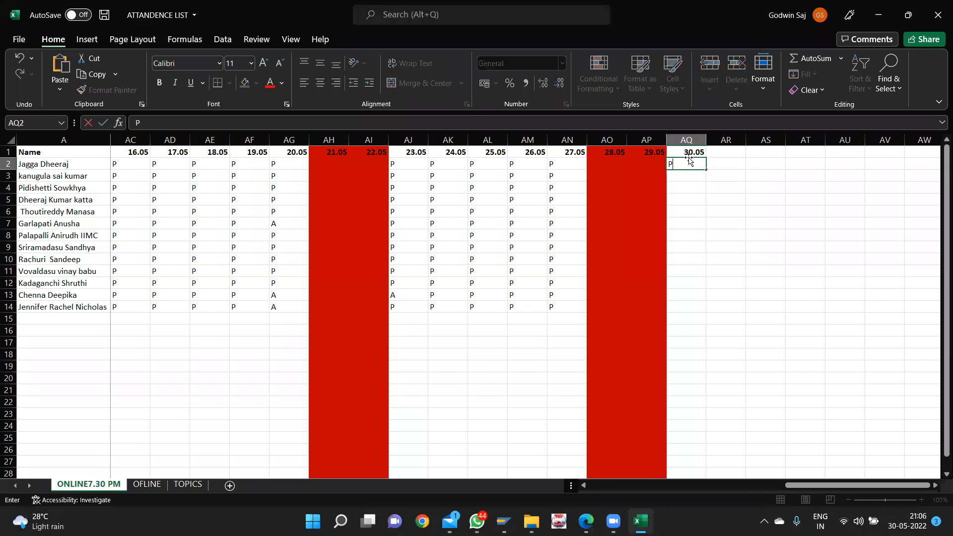
key("Return")
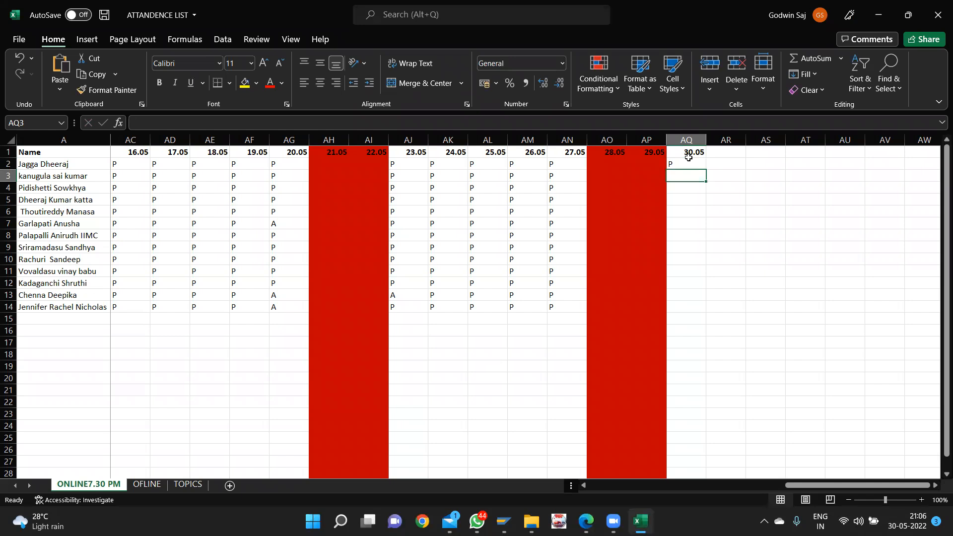
type("P")
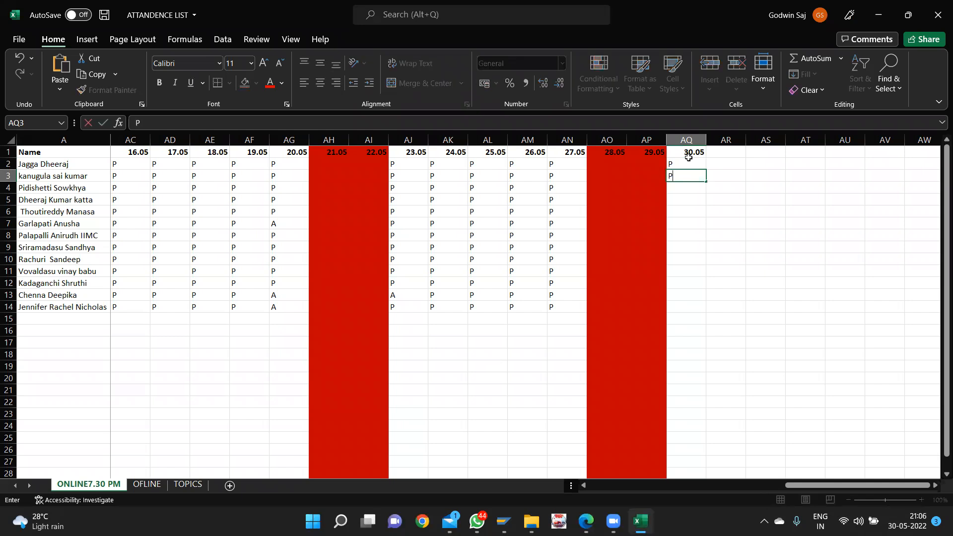
key("Return")
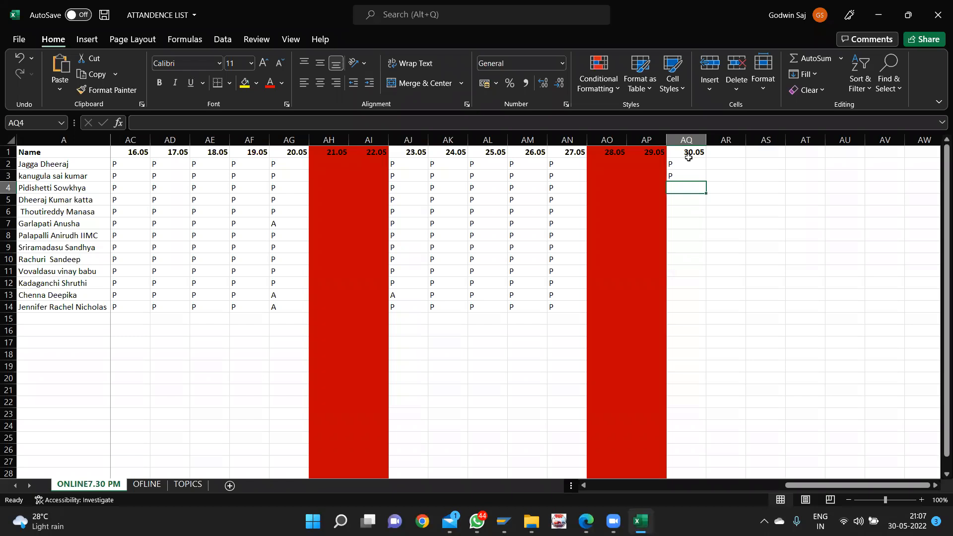
type("A")
key("Return")
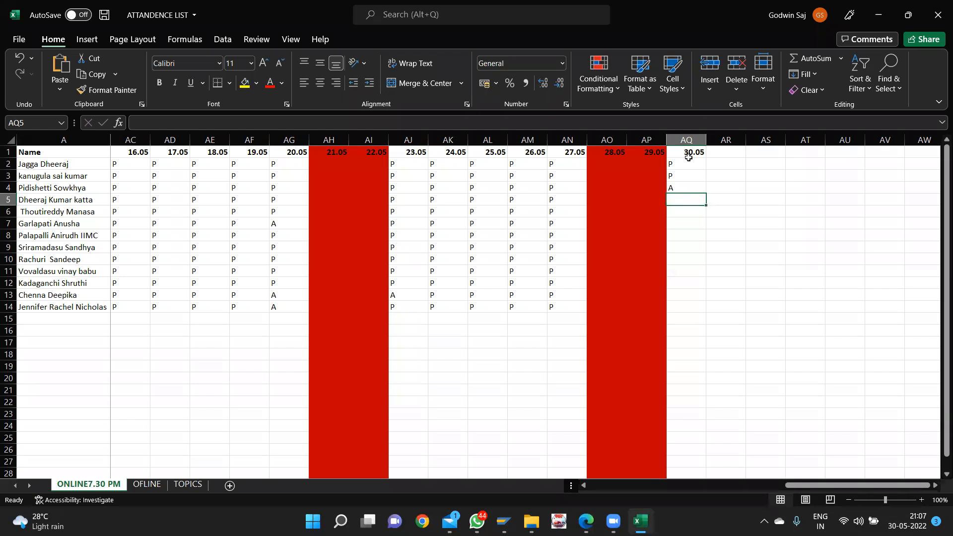
type("P")
key("Return")
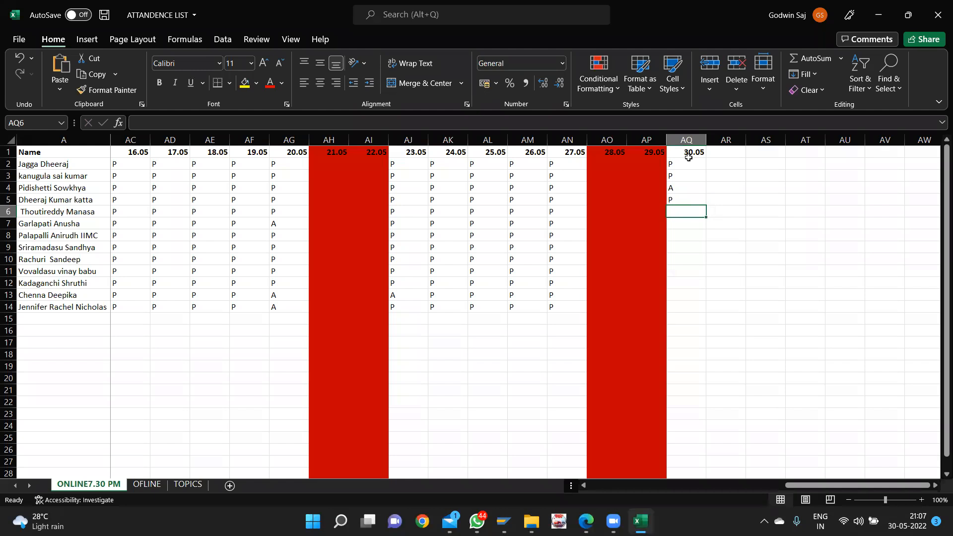
type("P")
key("Return")
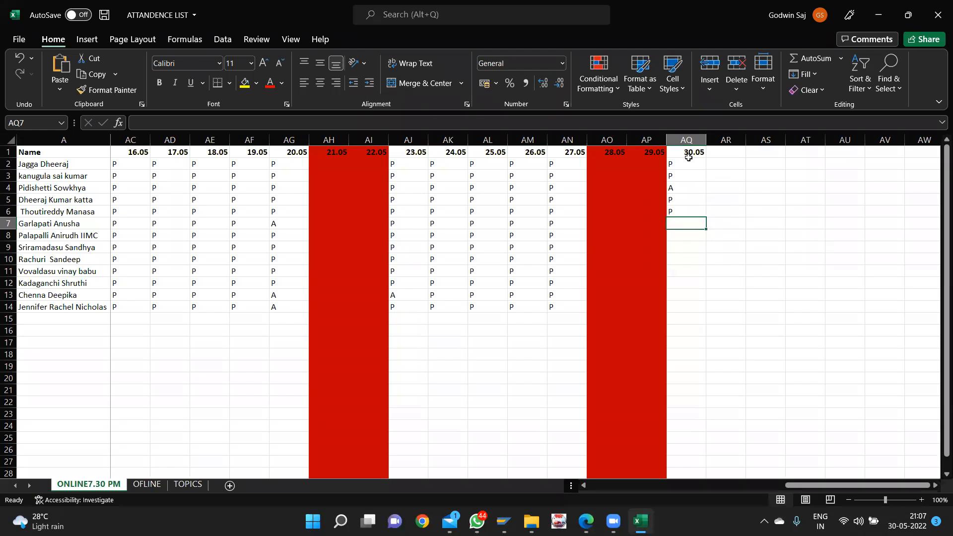
- Mark AQ7–AQ11 as A, P, P, P, P
type("A")
key("Return")
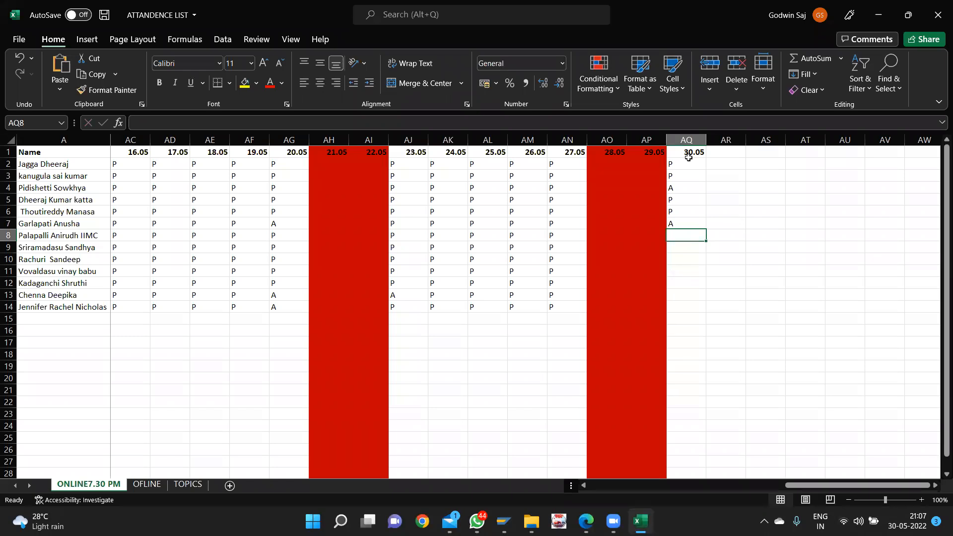
type("P")
key("Return")
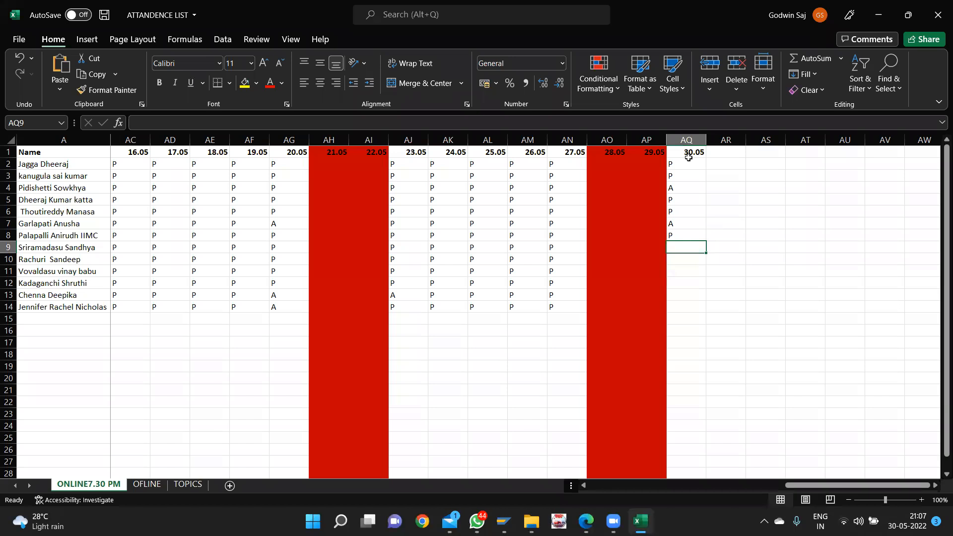
type("P")
key("Return")
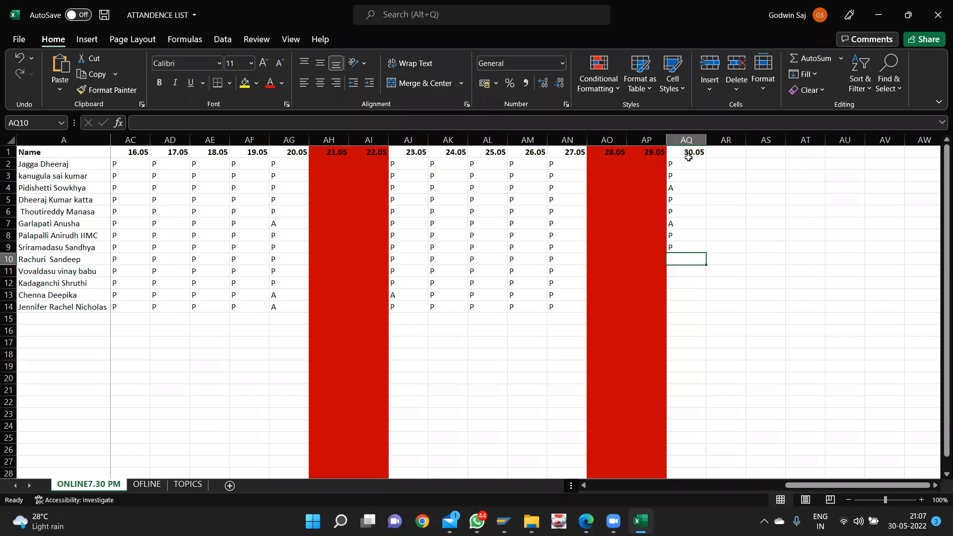
type("P")
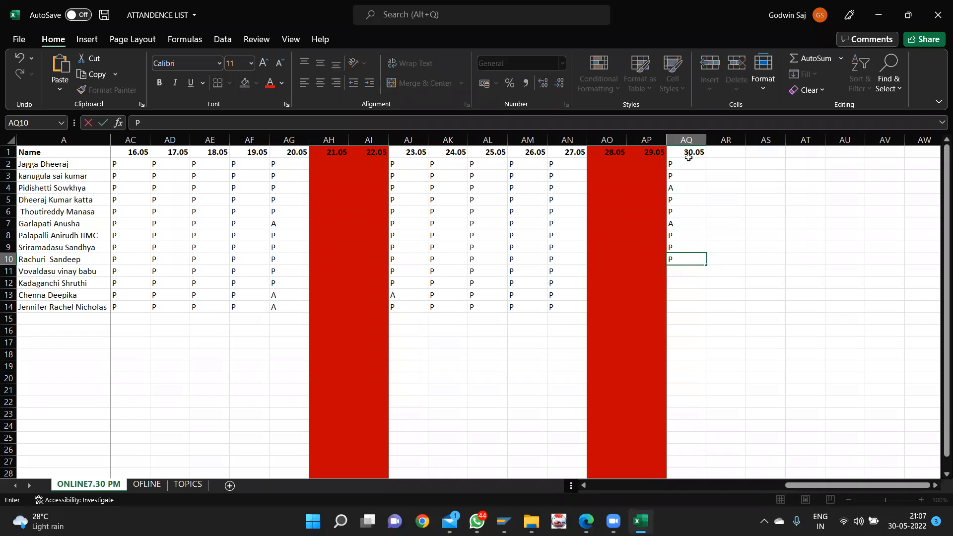
key("Return")
type("P")
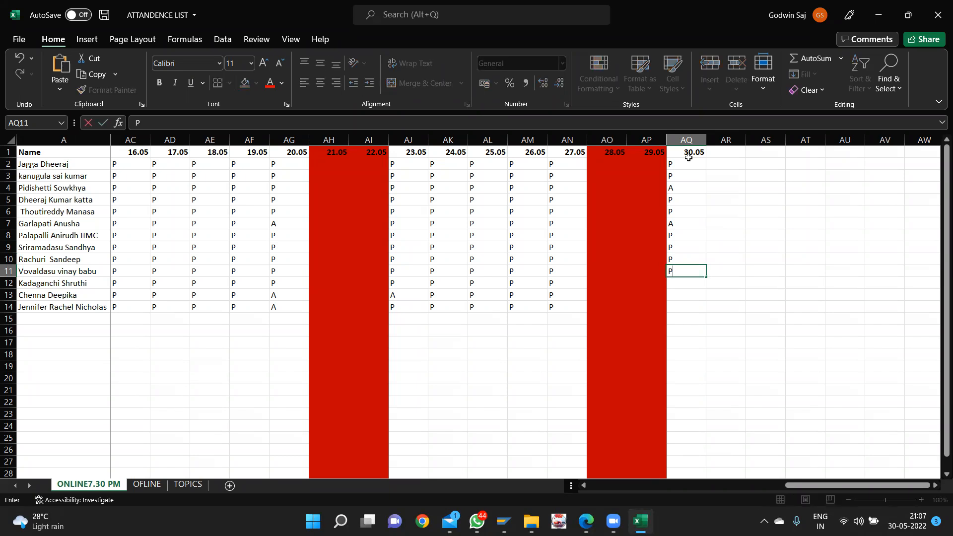
key("Return")
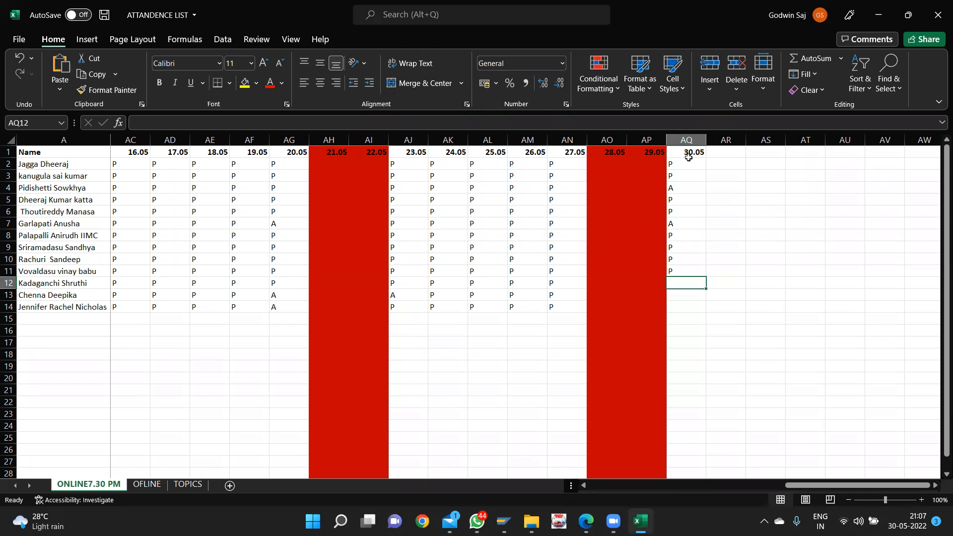
- Mark AQ12–AQ14 as P (fixing a mistyped A), A and P, and save the workbook
type("A")
key("BackSpace")
type("P")
key("Return")
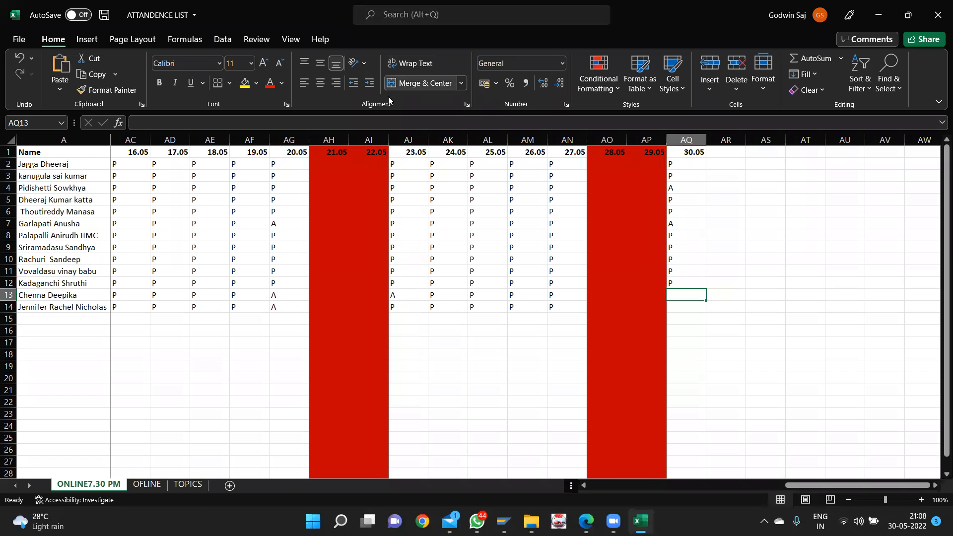
left_click(380, 108)
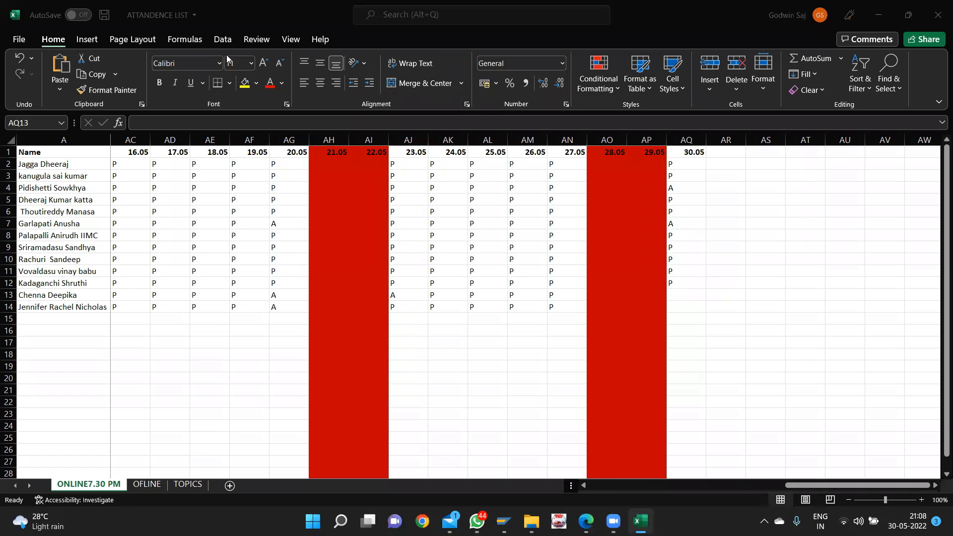
left_click(676, 298)
type("A")
key("Return")
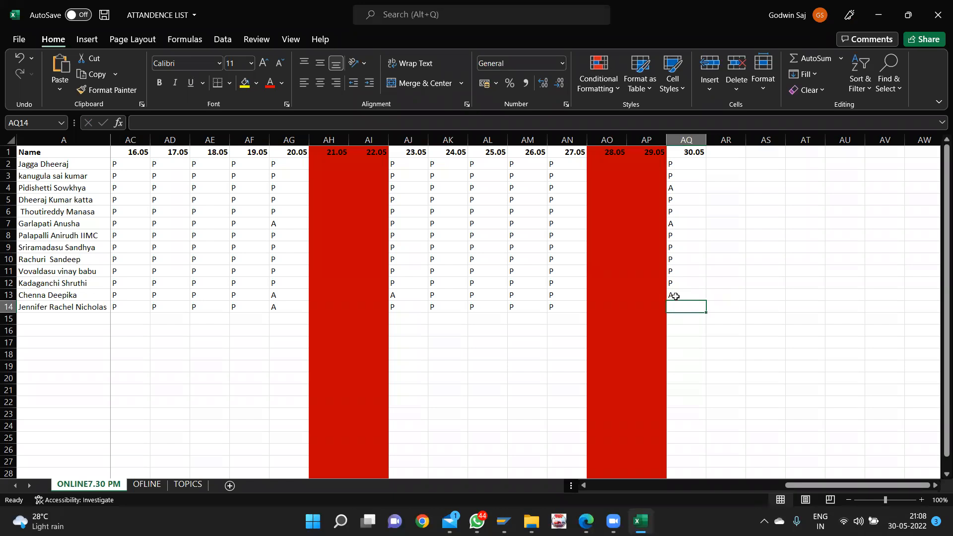
type("P")
key("ctrl+s")
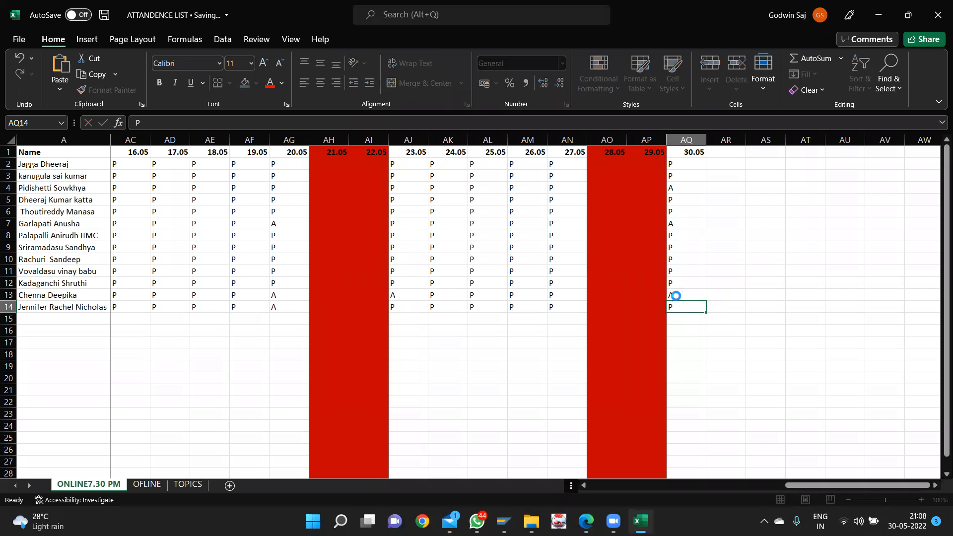